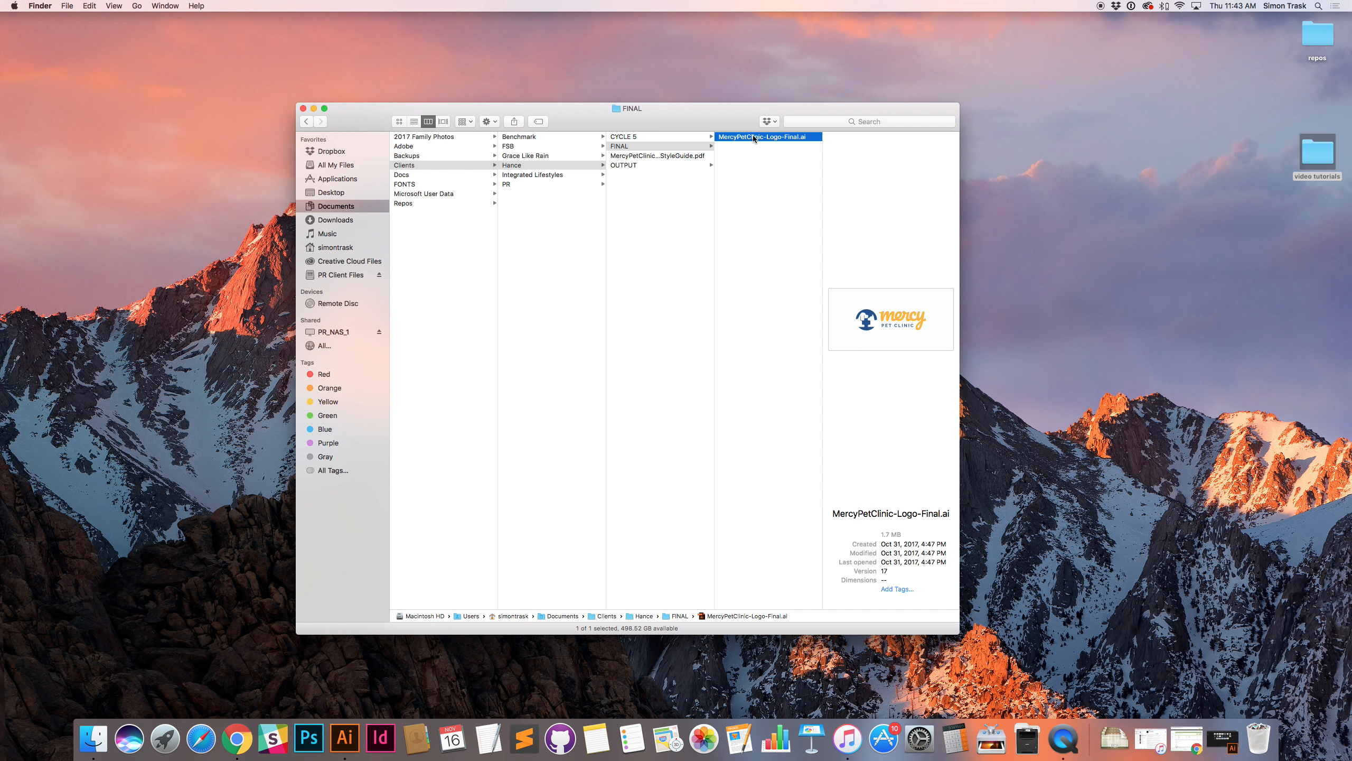
Step: Preview the four logo versions in MercyPetClinic-Logo-Final.ai and open the file in Illustrator
key("space")
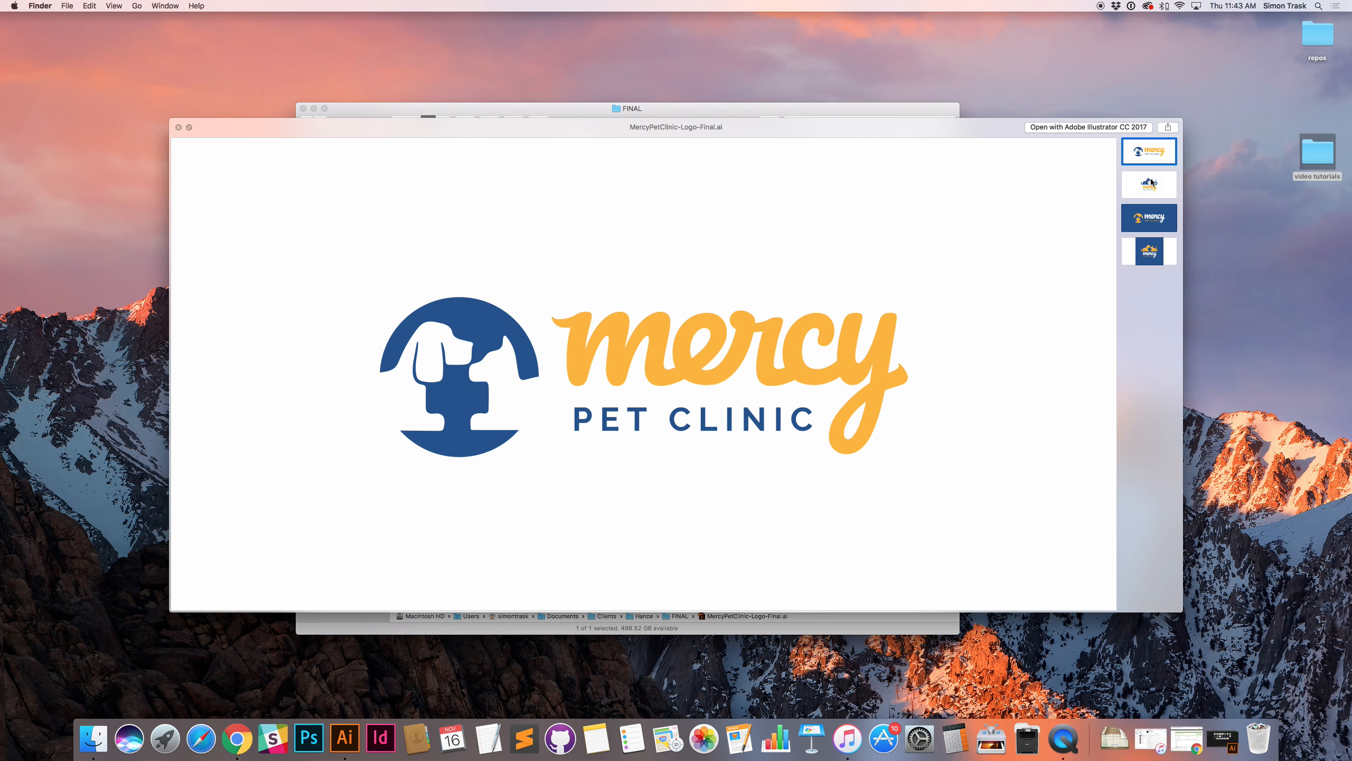
left_click(1151, 189)
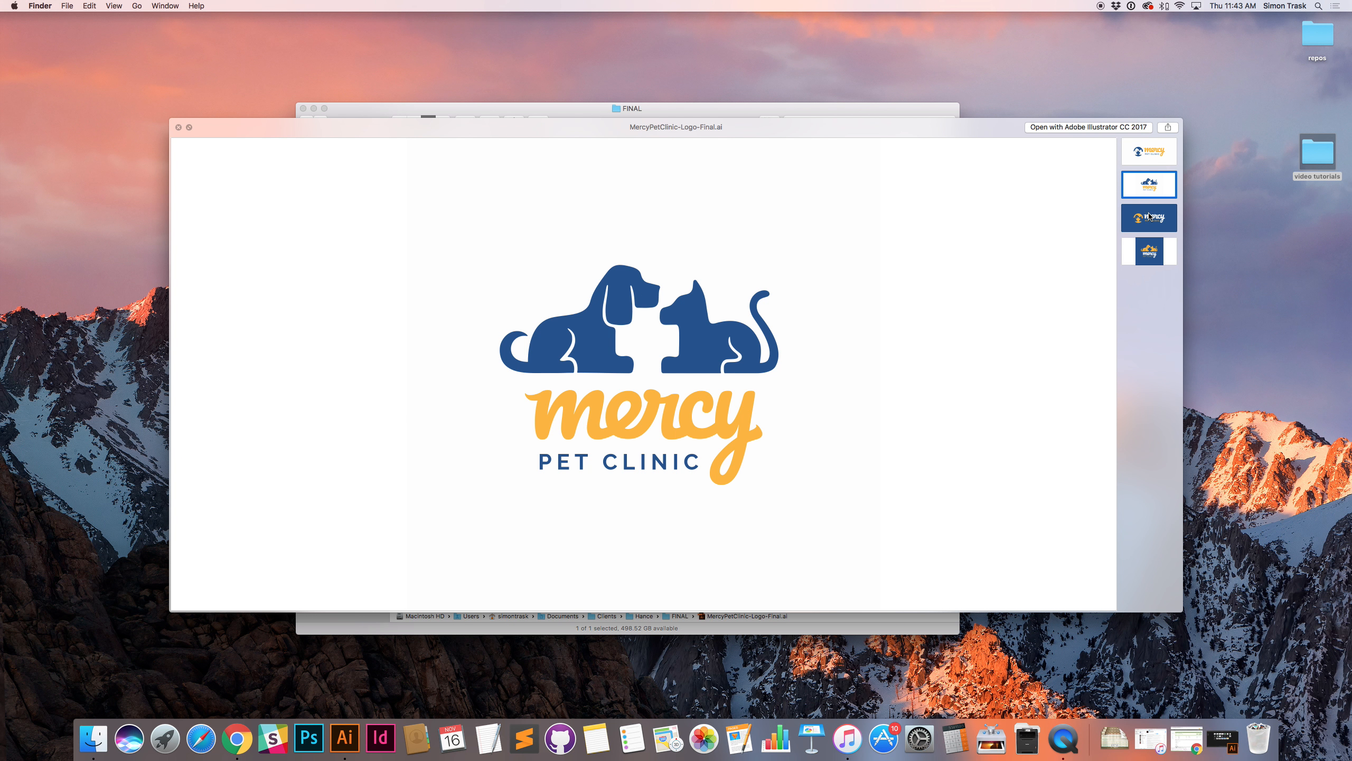
left_click(1150, 154)
left_click(1150, 184)
left_click(1163, 221)
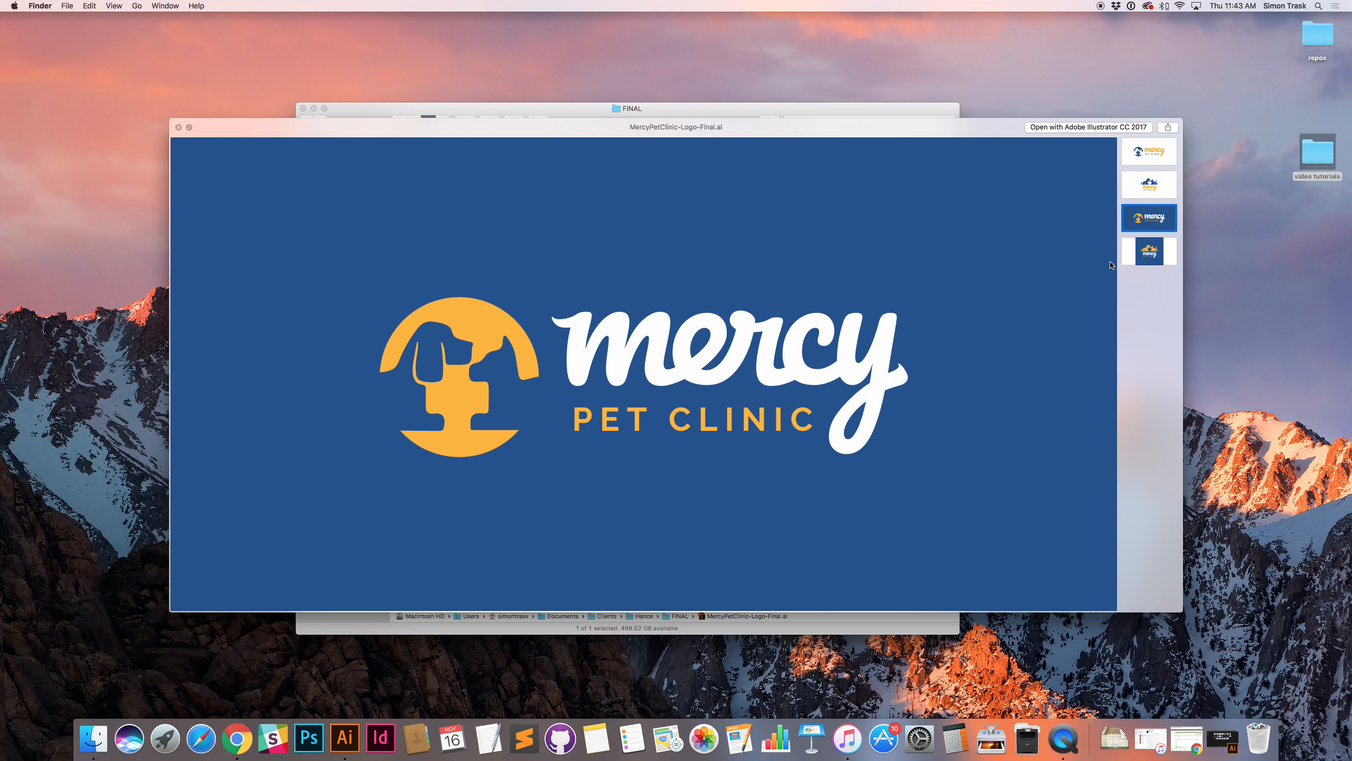
key("Down")
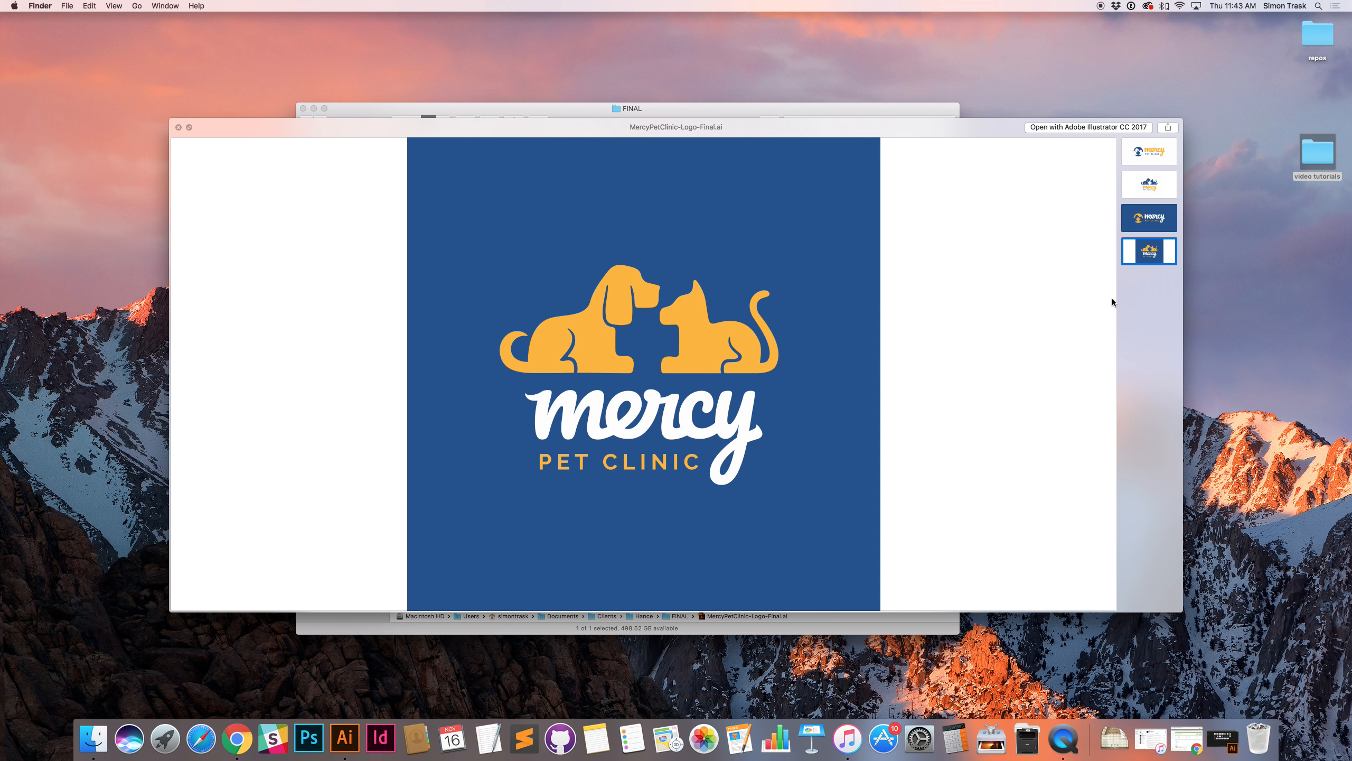
left_click(1152, 217)
left_click(1153, 157)
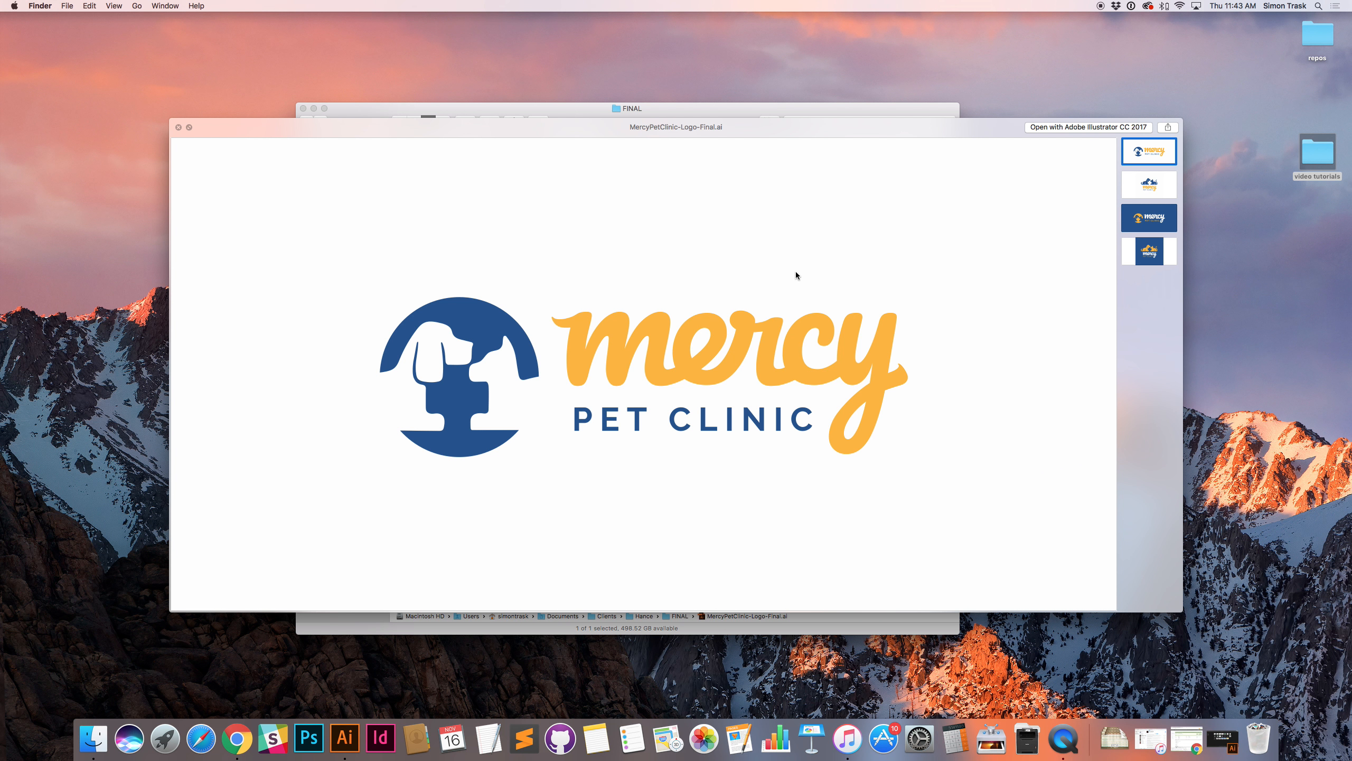
key("space")
double_click(781, 136)
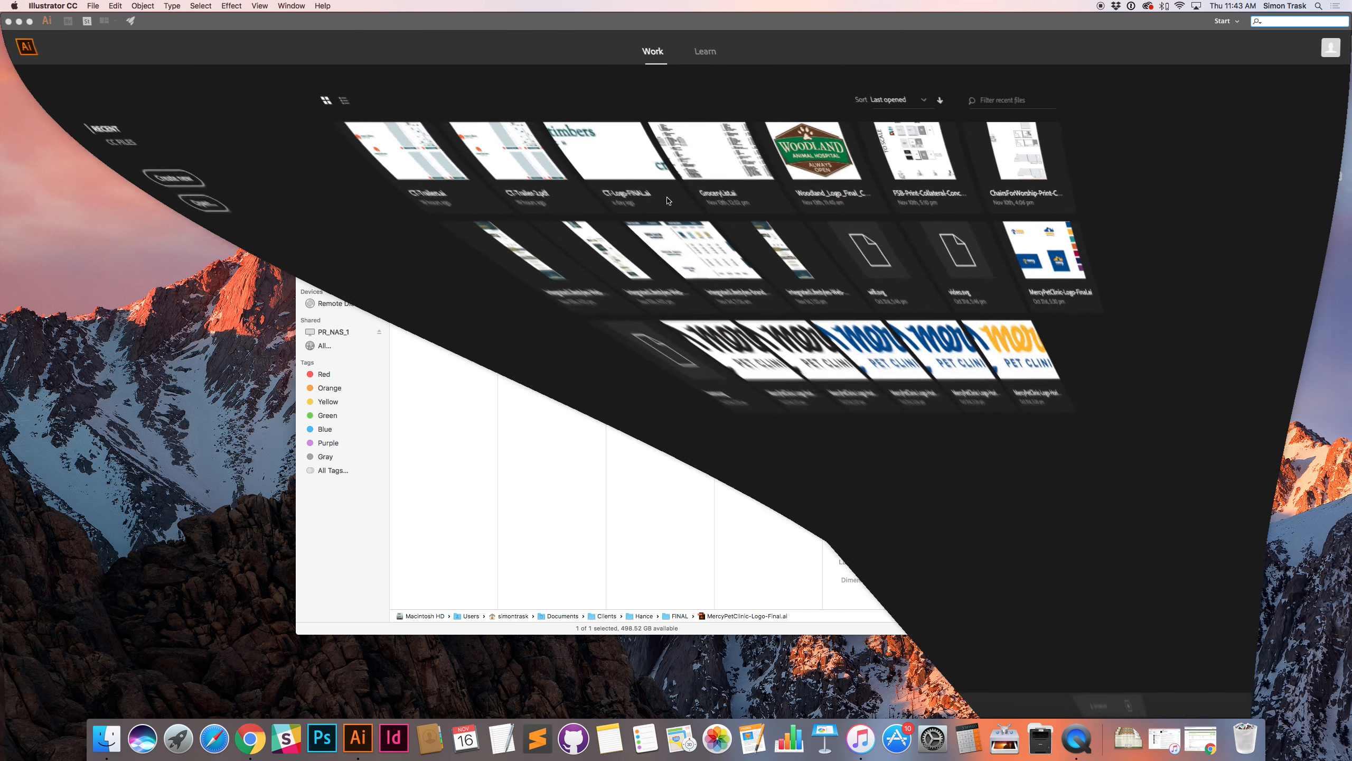
Step: Switch back to Finder and preview MercyPetClinic-BrandStyleGuide.pdf, examining its logo, typography and color pages
key("super+Tab")
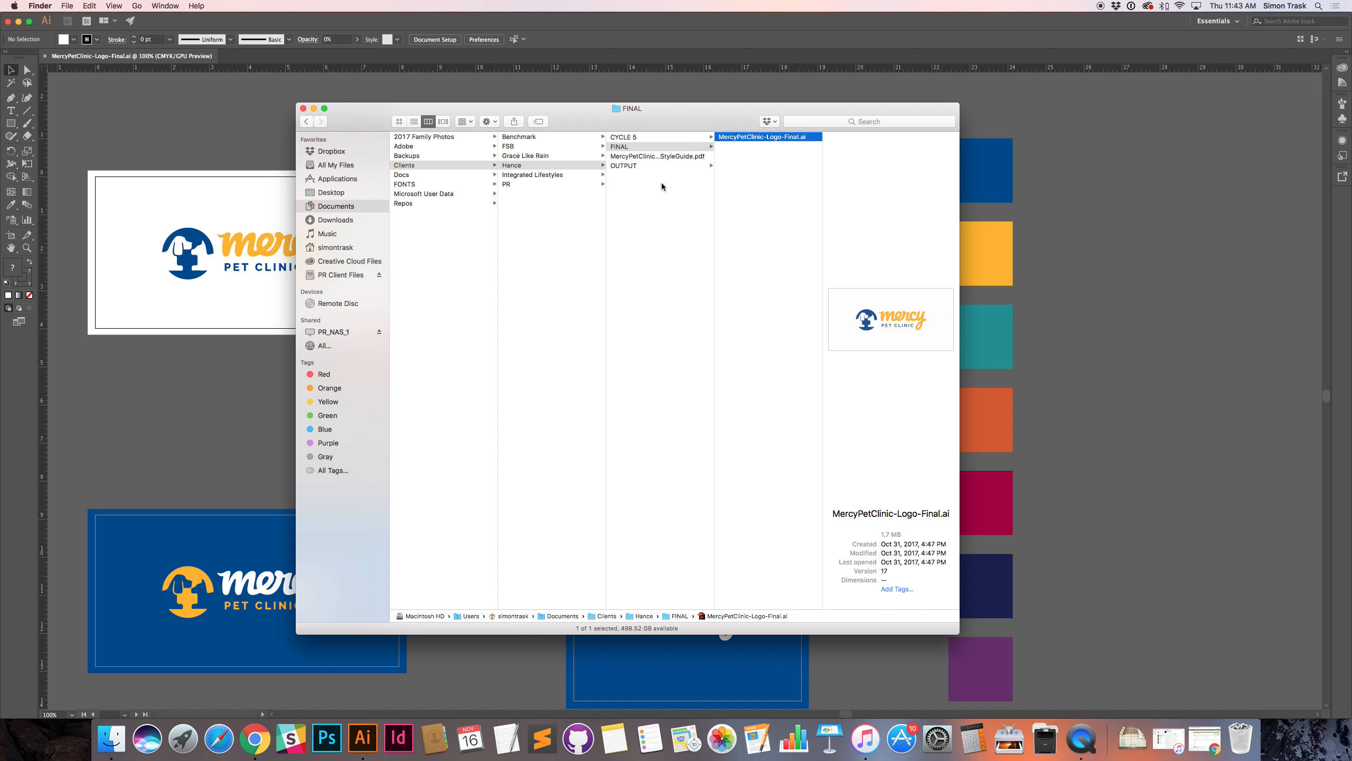
left_click(675, 155)
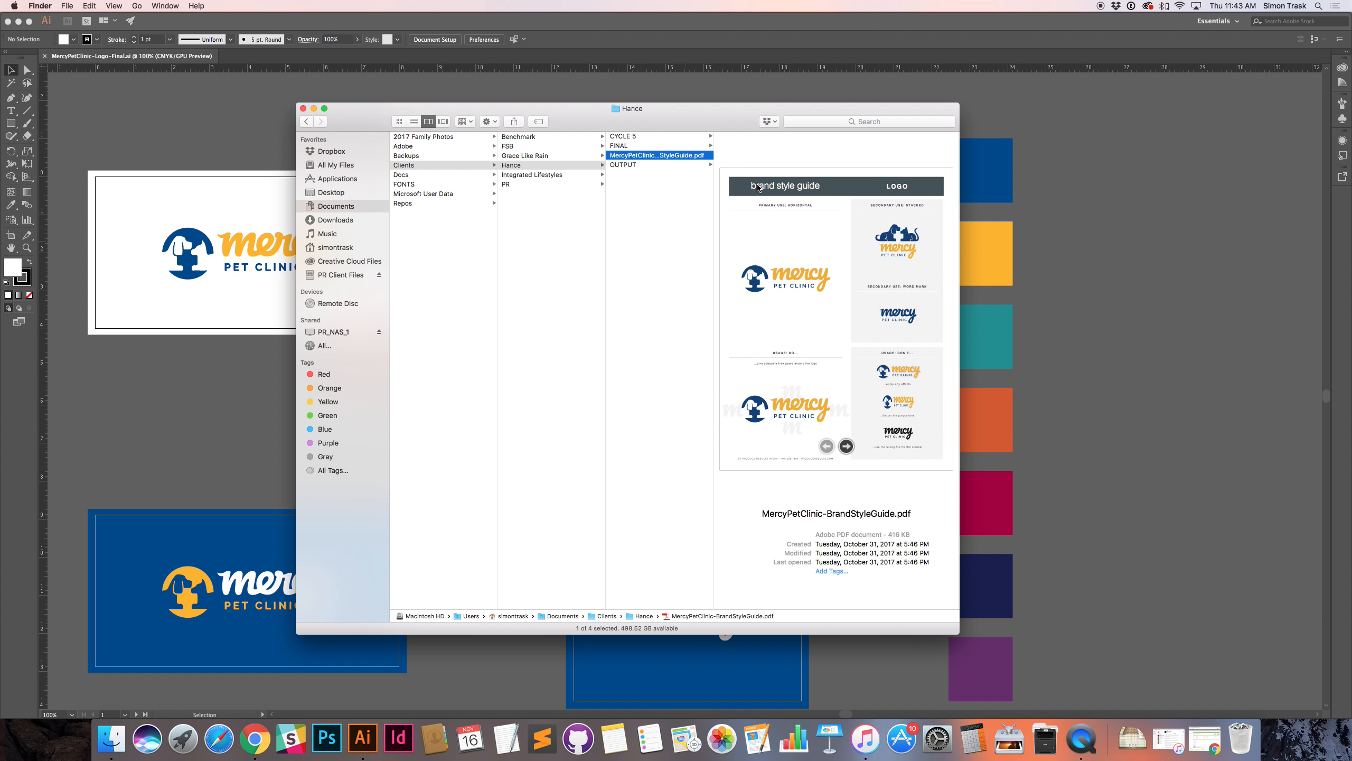
key("space")
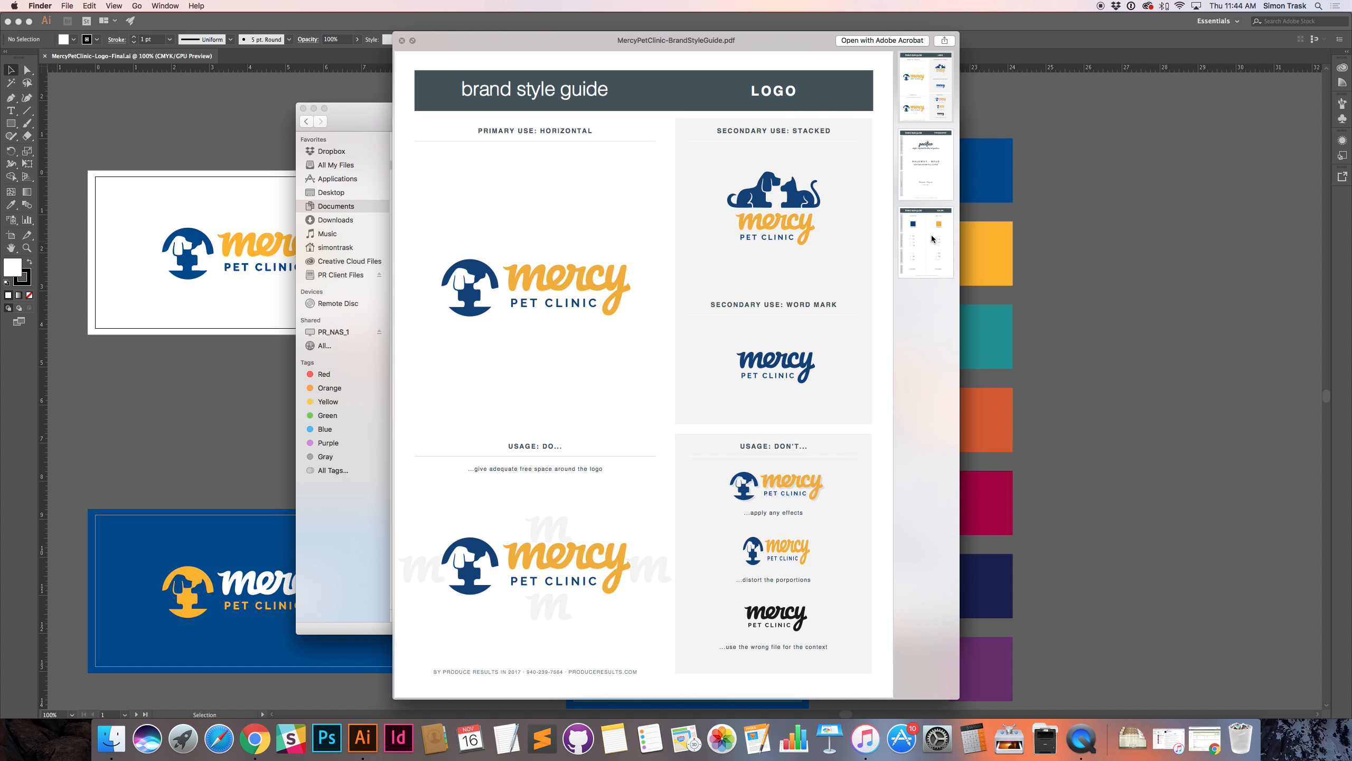
left_click(924, 159)
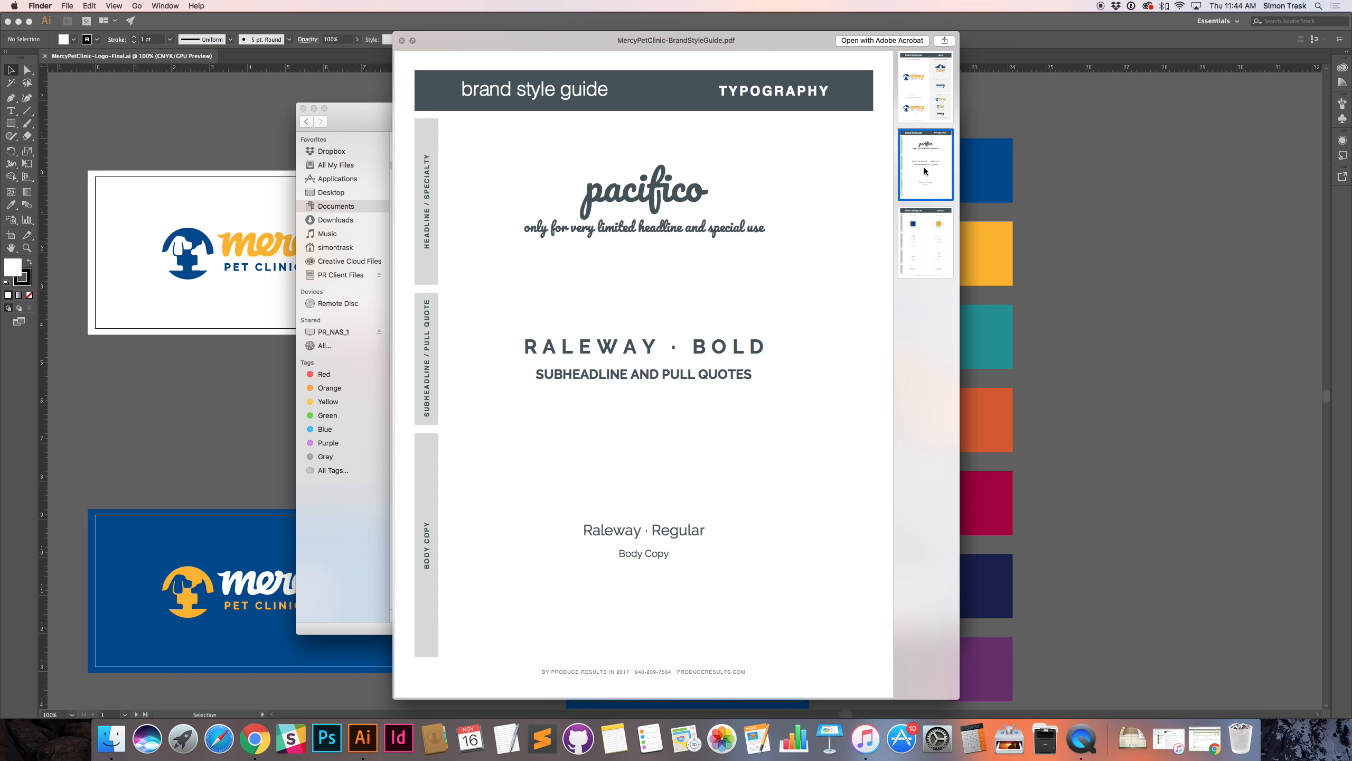
left_click(926, 94)
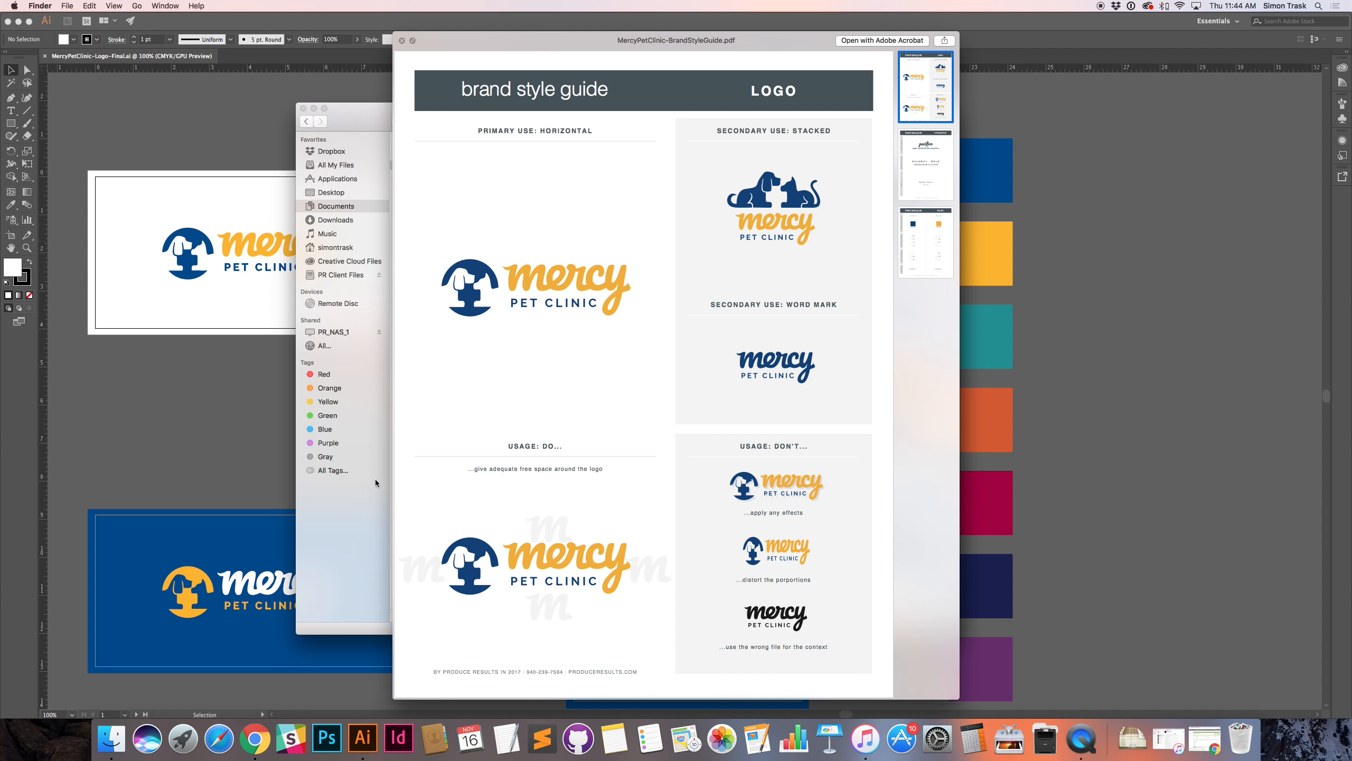
left_click(945, 185)
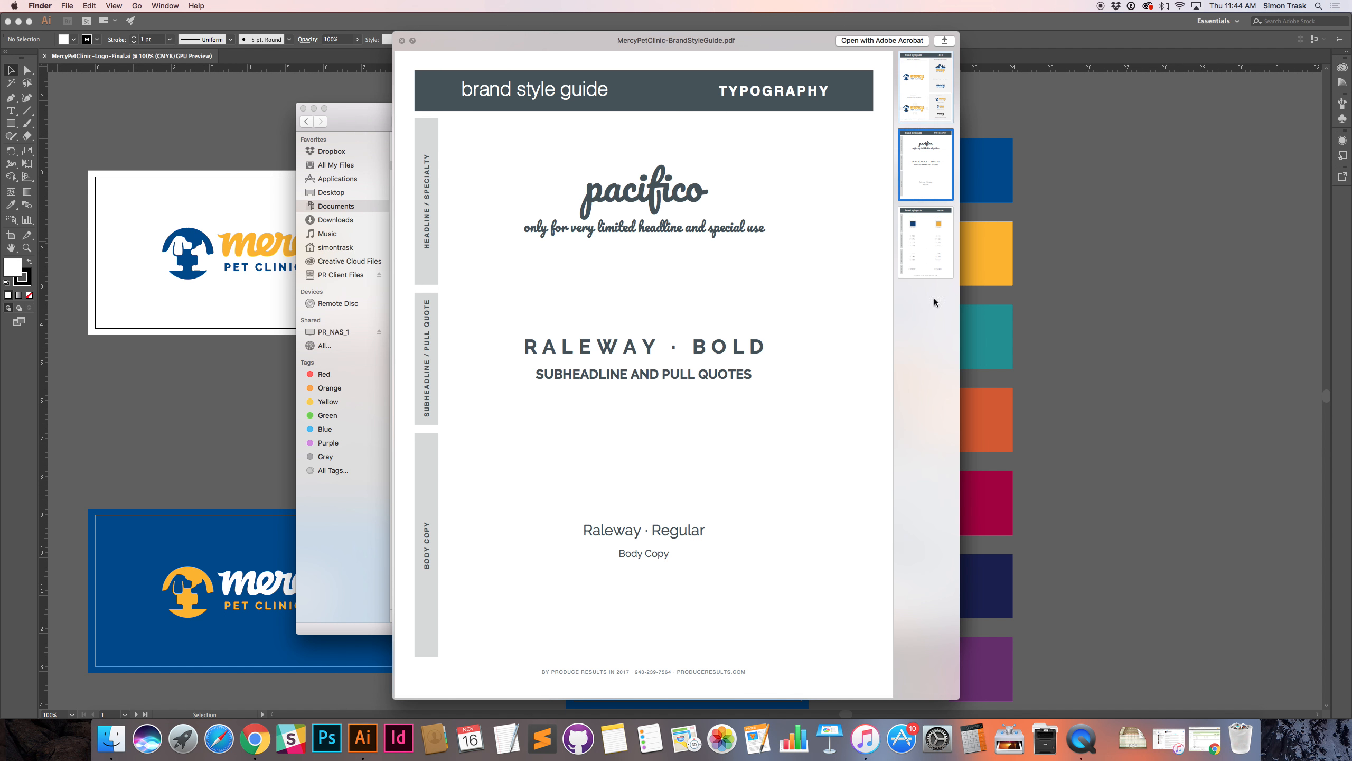
left_click(913, 246)
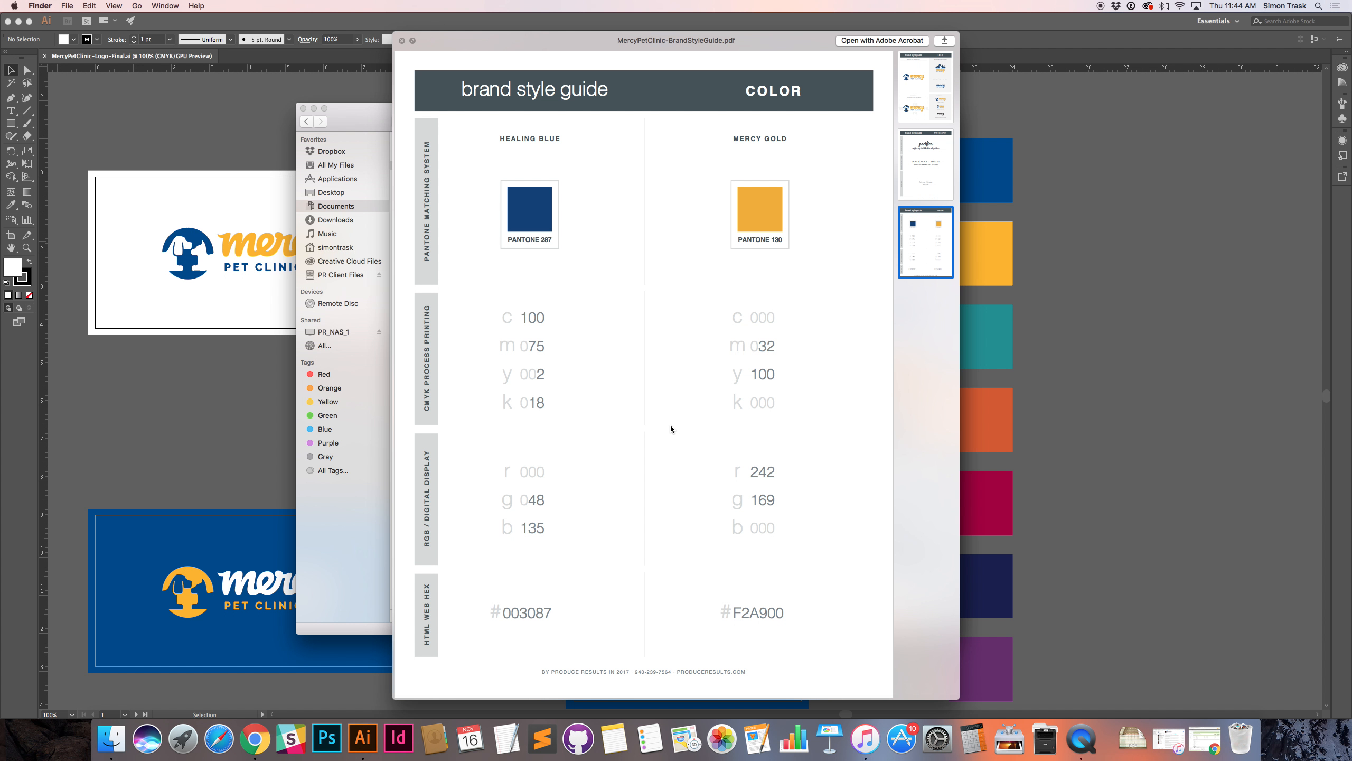
key("space")
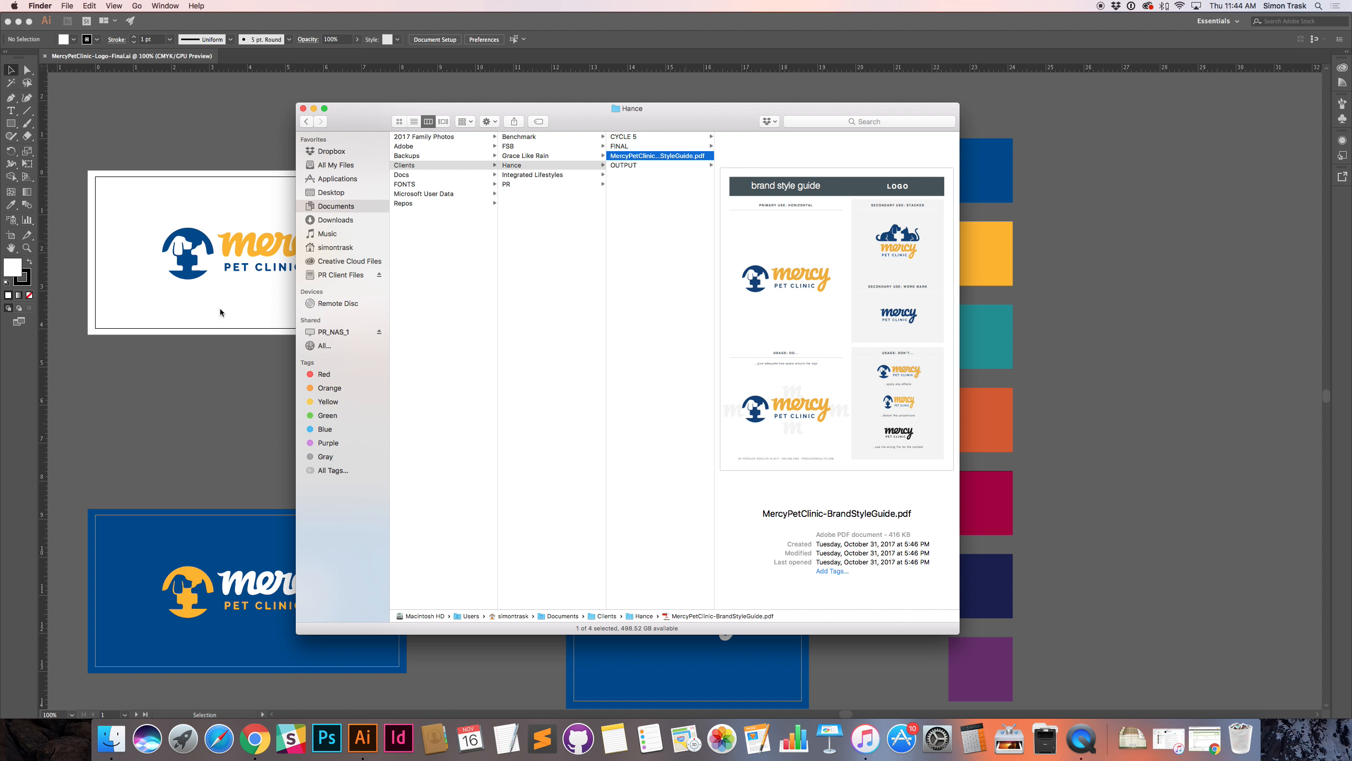
Step: Return to the logo document in Illustrator and delete the column of seven color squares beside the artboards
left_click(205, 135)
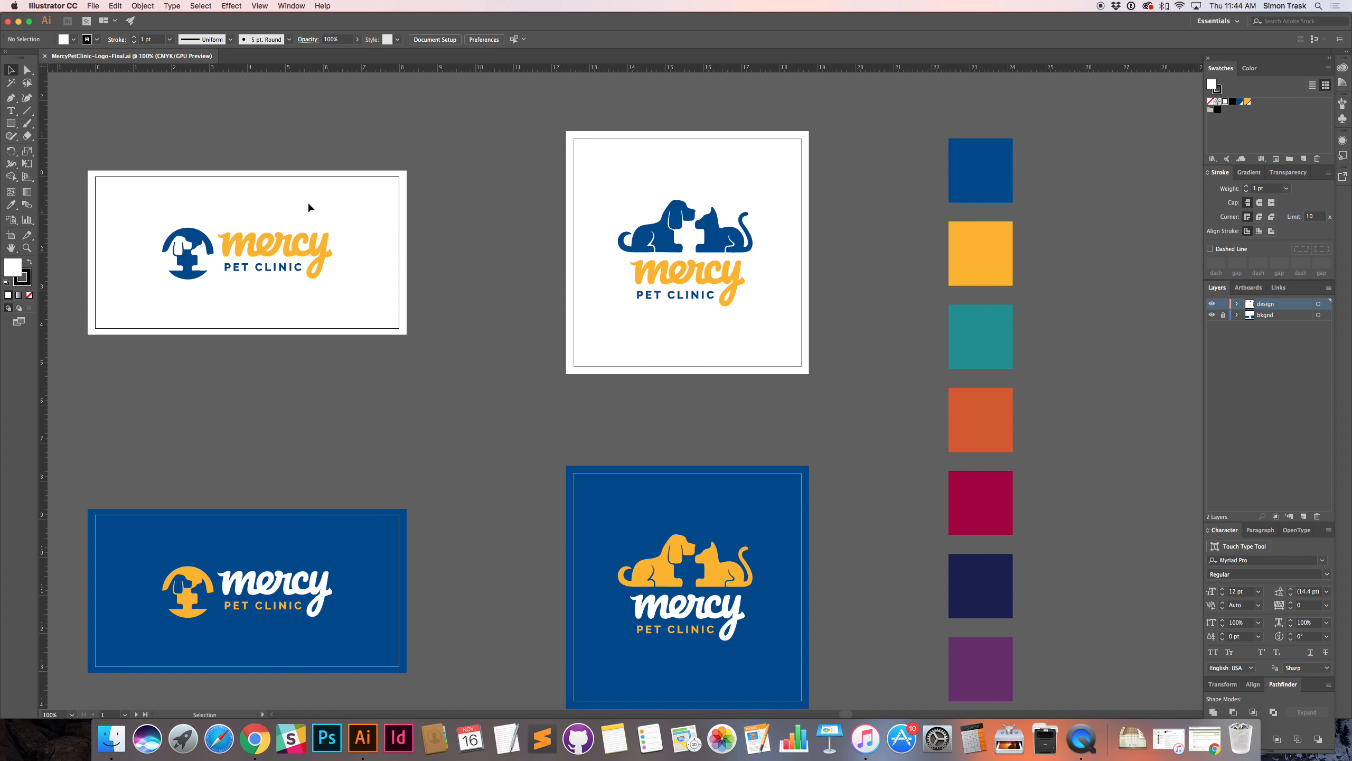
left_click_drag(438, 250, 477, 205)
left_click_drag(966, 95, 1102, 703)
left_click_drag(1033, 401, 1068, 396)
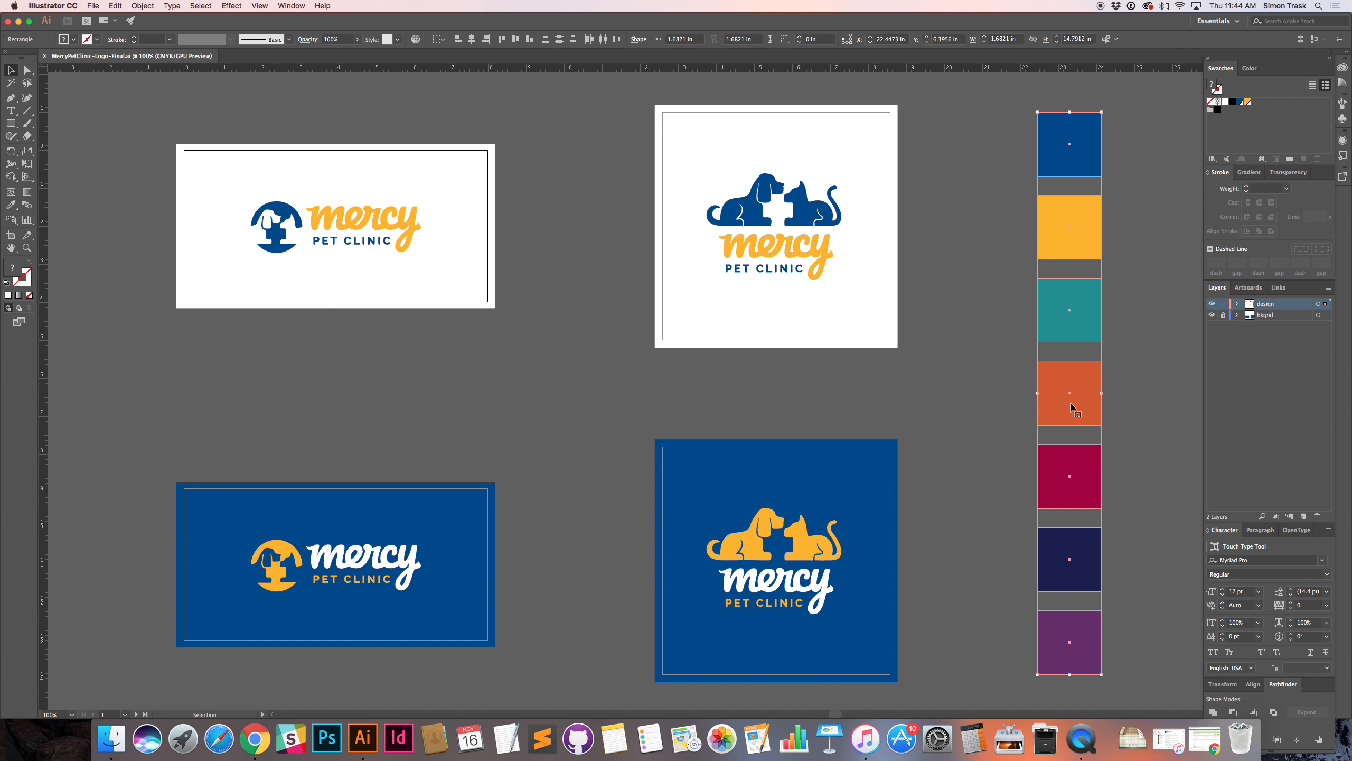
key("Delete")
Step: Select all unused swatches and add the document's used colors to the swatches
left_click_drag(766, 378, 893, 376)
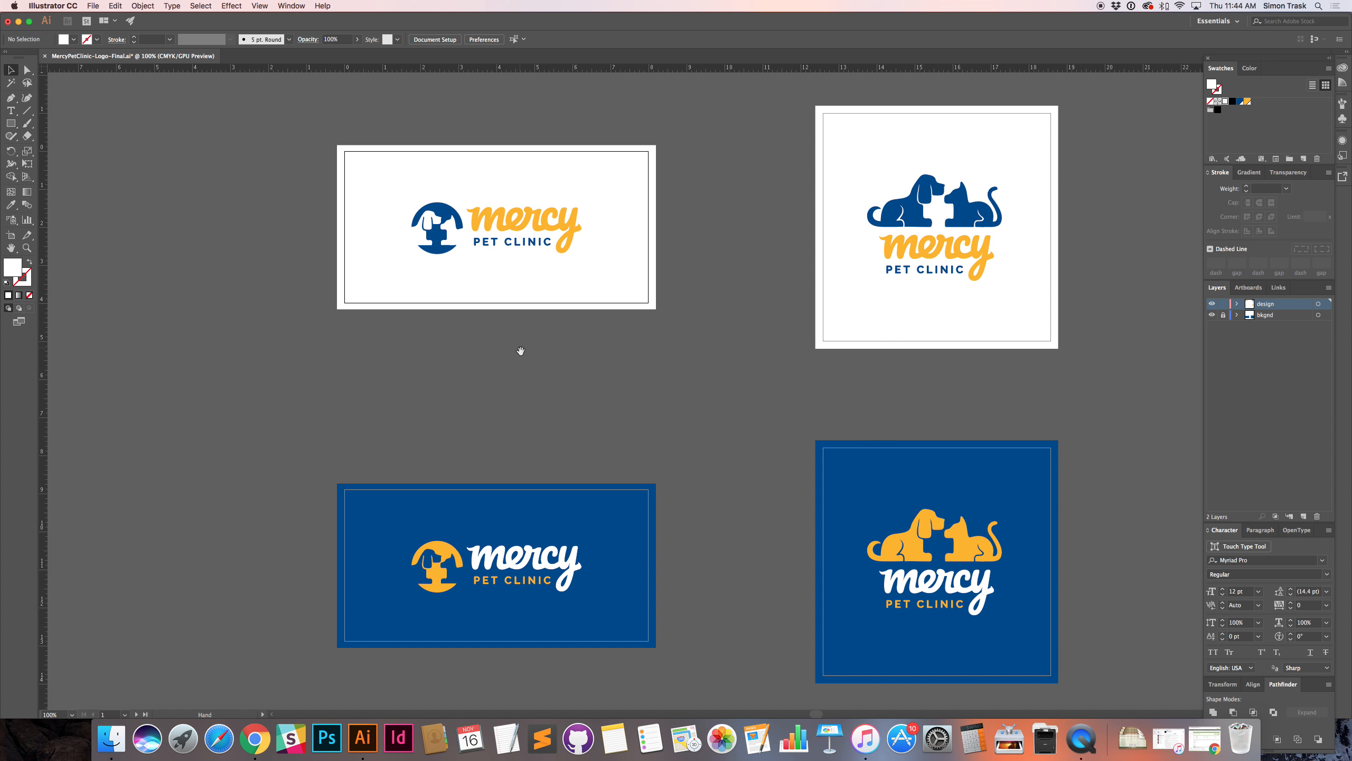
left_click_drag(519, 349, 529, 362)
left_click(1329, 68)
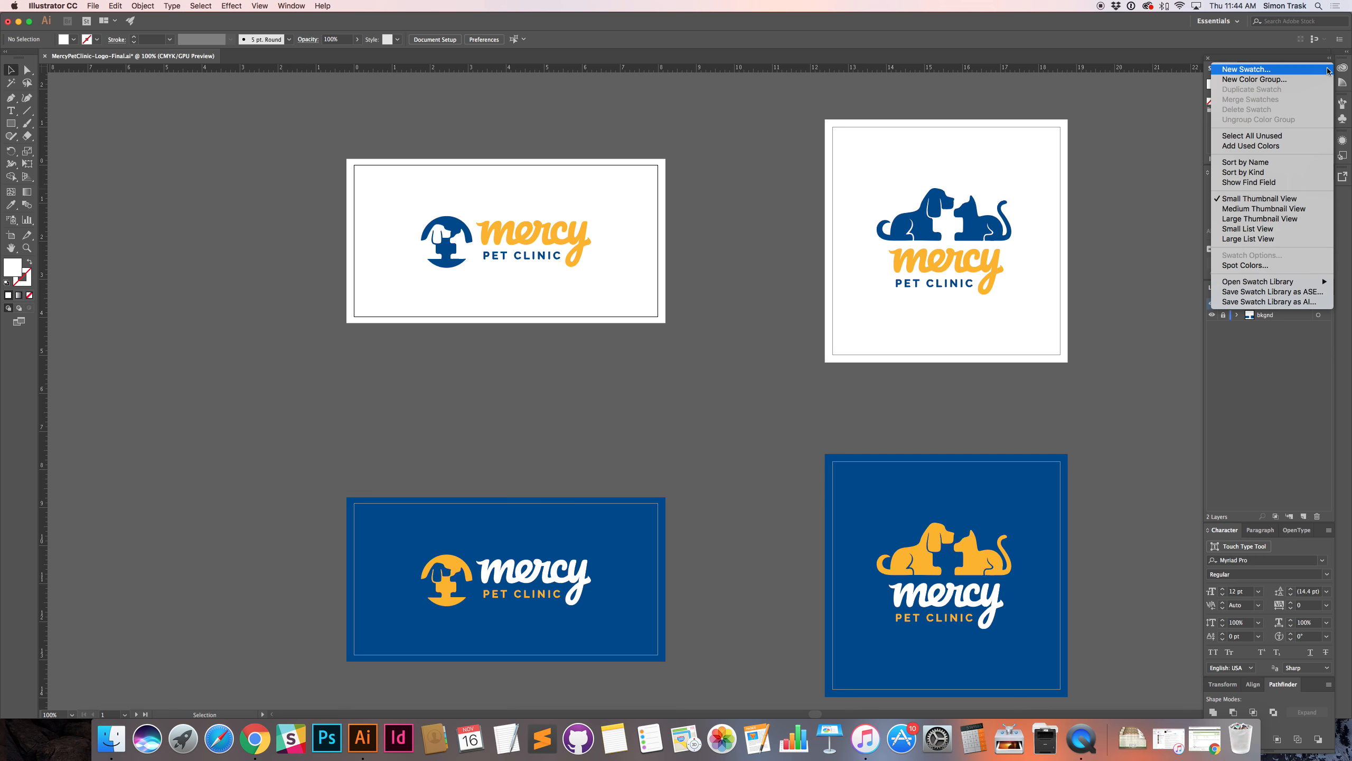
left_click(1296, 139)
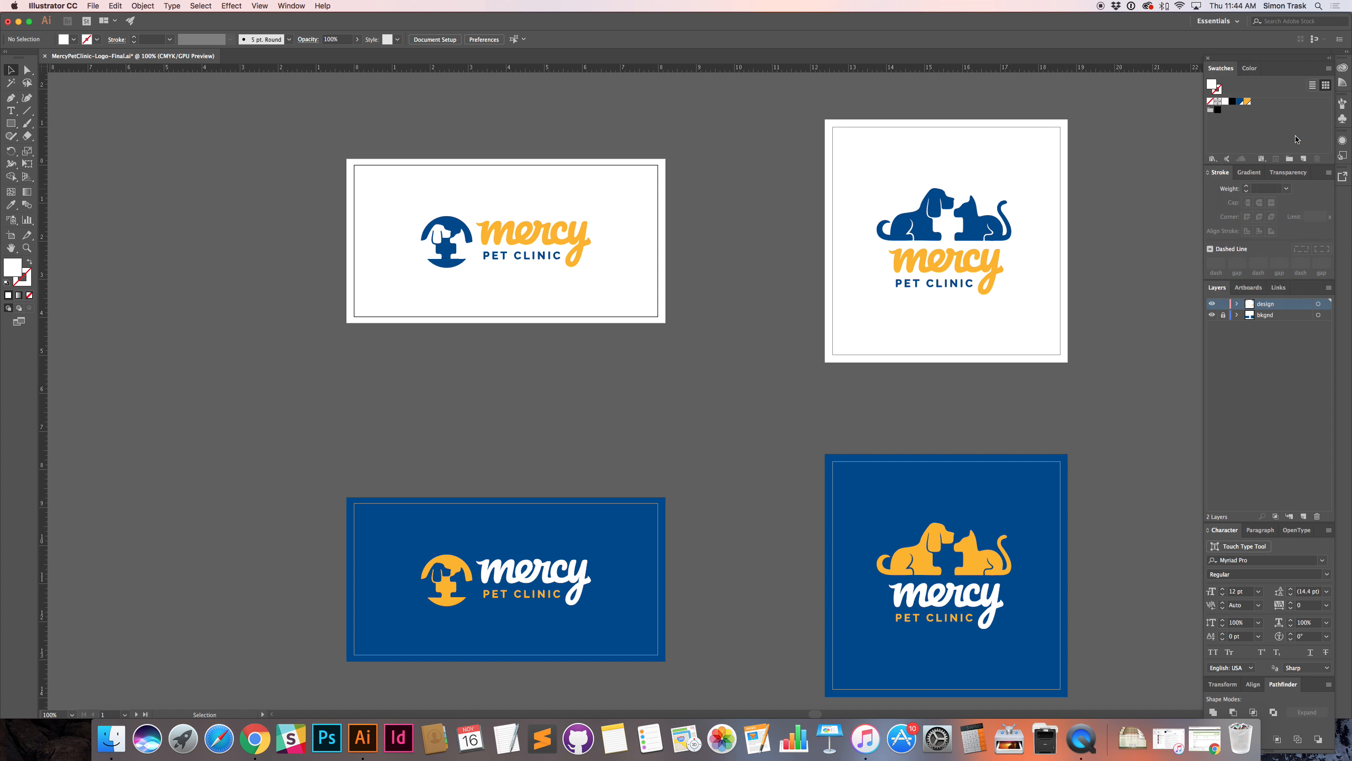
left_click(1329, 68)
left_click(1290, 147)
Step: Unlock the bkgnd layer and run the selection of all unused swatches again
left_click(1224, 315)
key("super+minus")
key("super+minus")
key("super+minus")
left_click_drag(768, 381, 1012, 436)
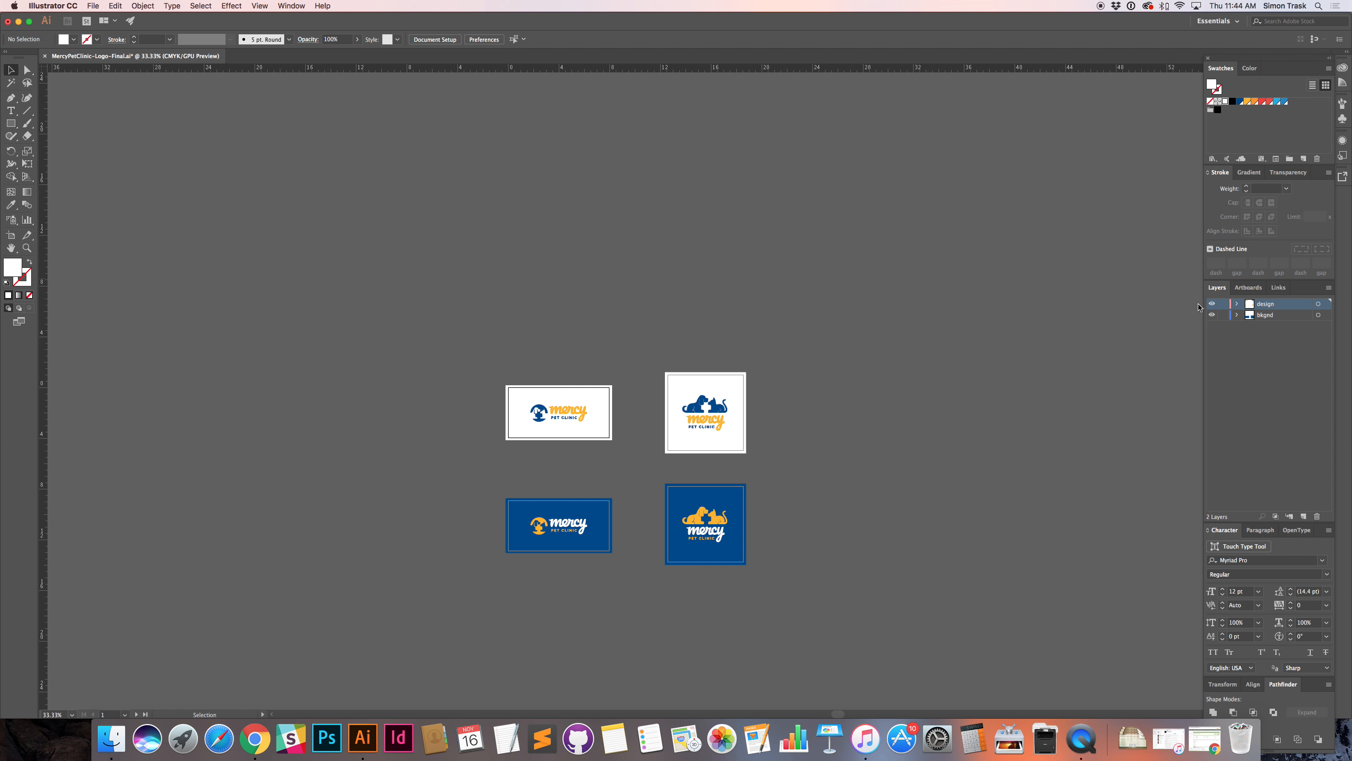
left_click(726, 411)
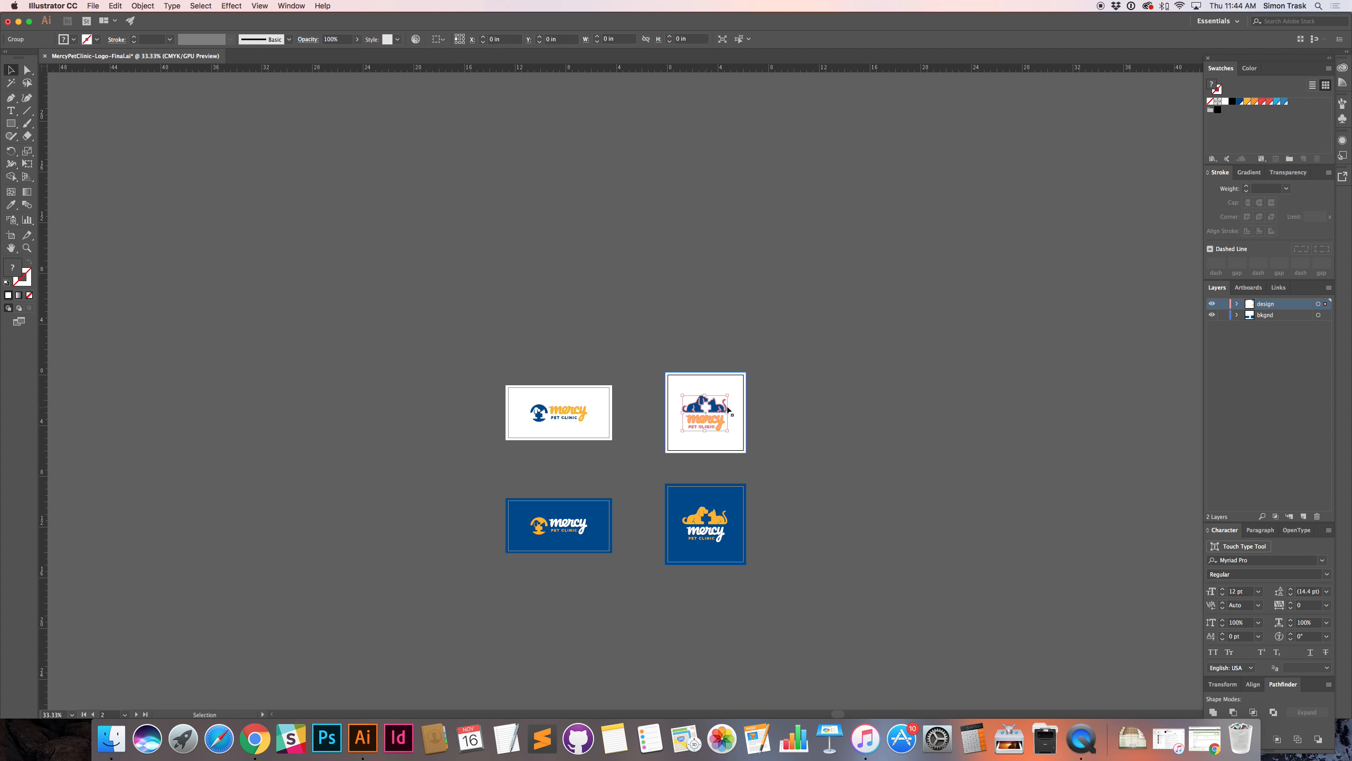
key("super+c")
left_click(1149, 194)
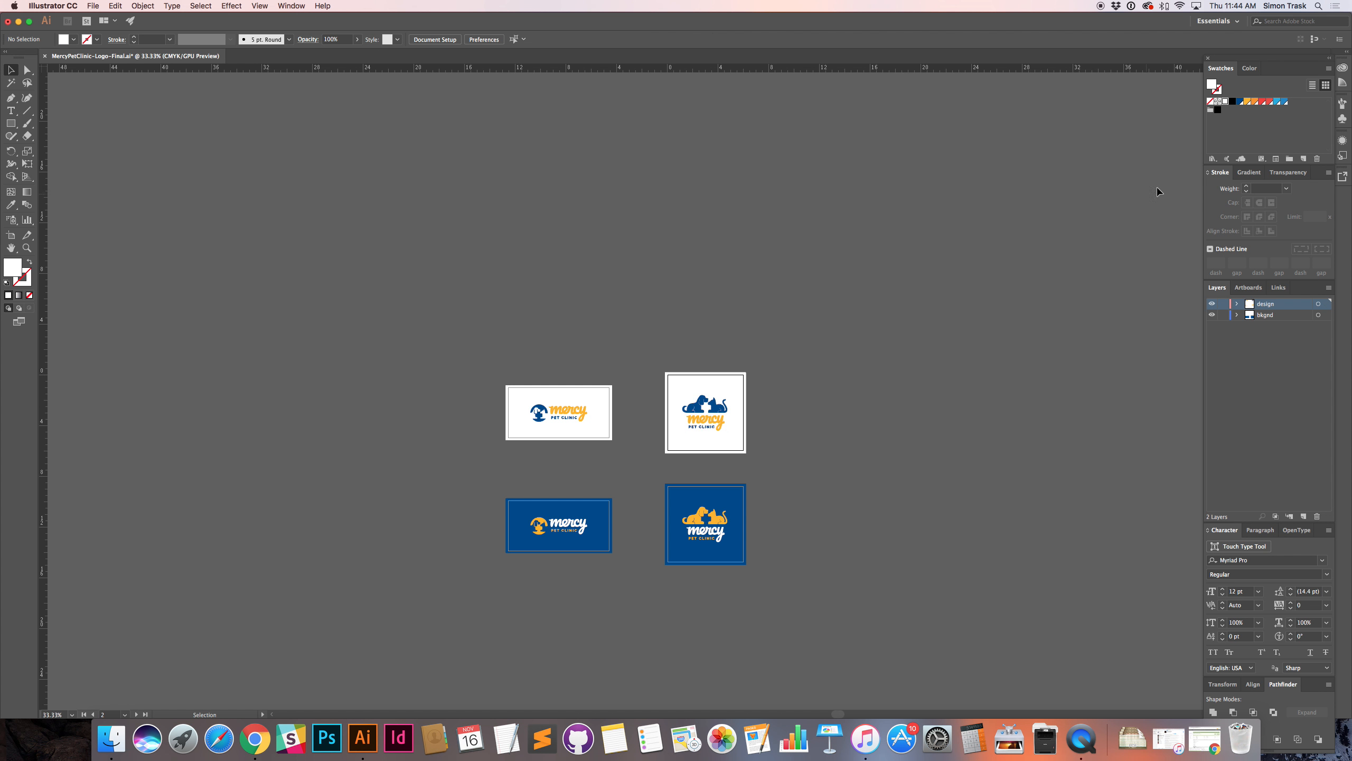
left_click(1330, 69)
left_click(1287, 138)
Step: Draw a rectangle about 2.6 by 2.3 in filled with the orange swatch, beside the stacked-logo artboards
left_click_drag(790, 365, 832, 317)
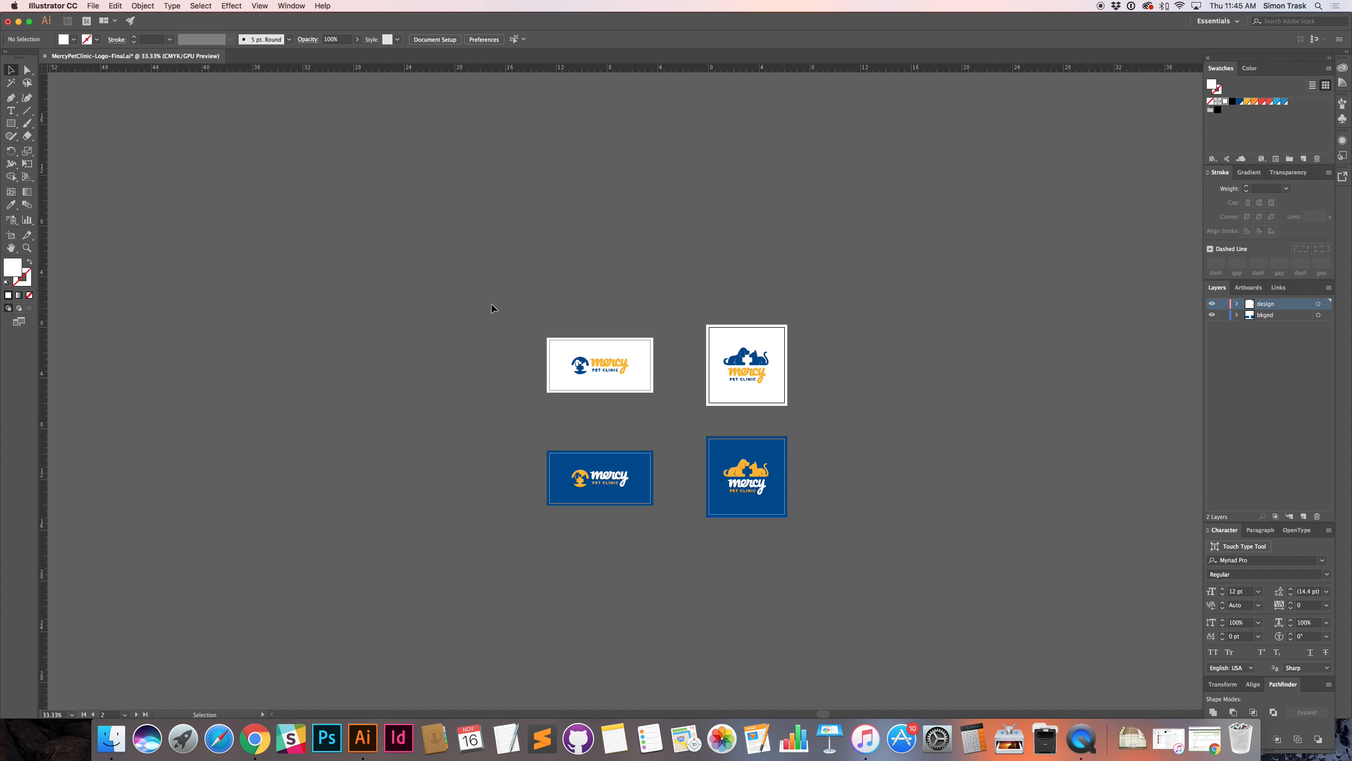
left_click(662, 445, "super")
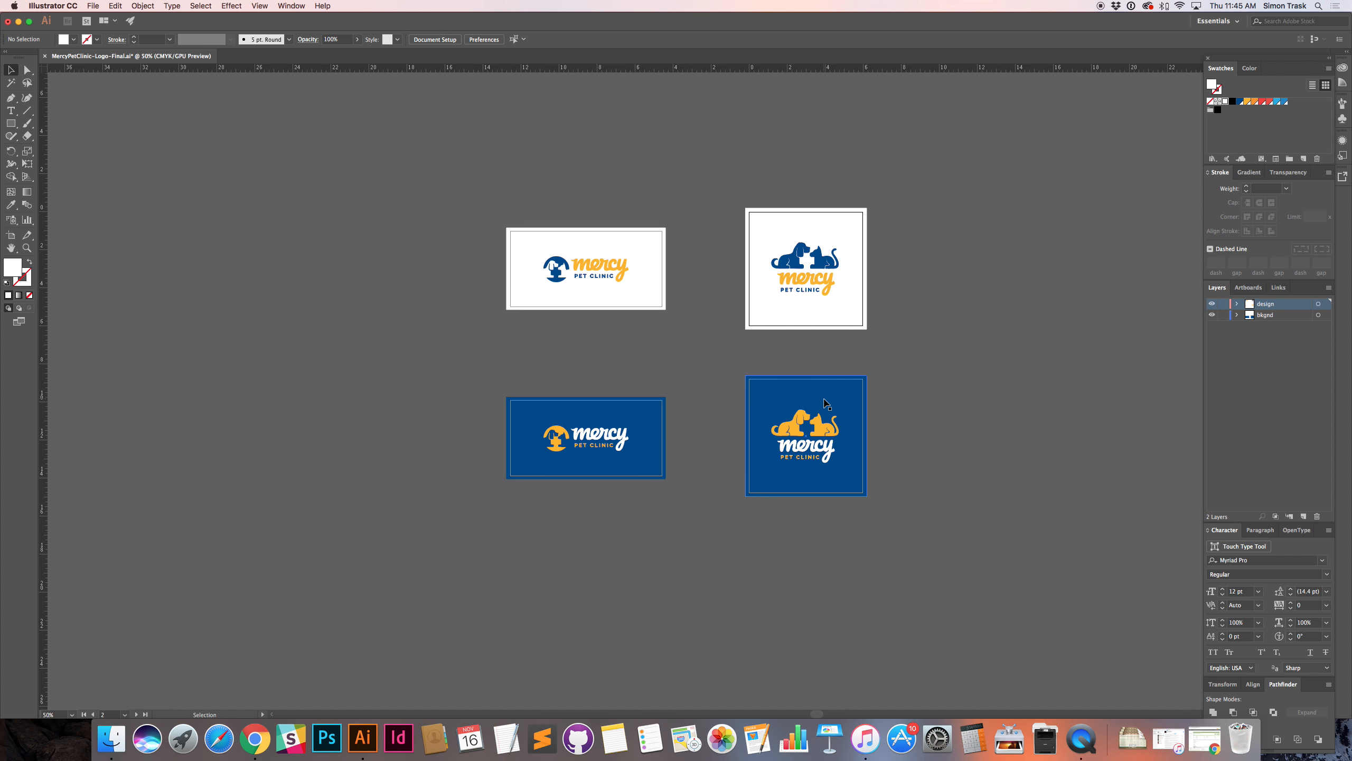
key("space")
left_click_drag(824, 399, 779, 414)
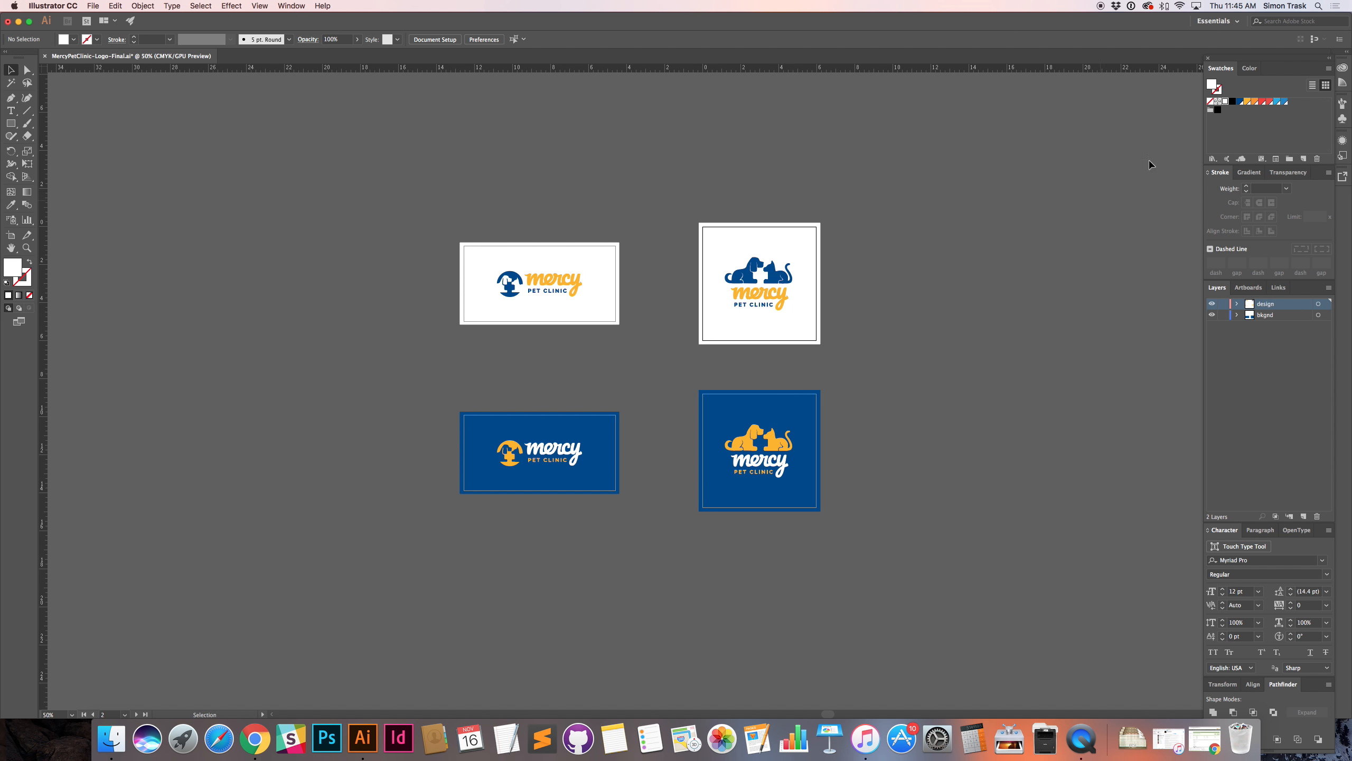
left_click(1255, 101)
key("m")
left_click_drag(926, 292, 976, 335)
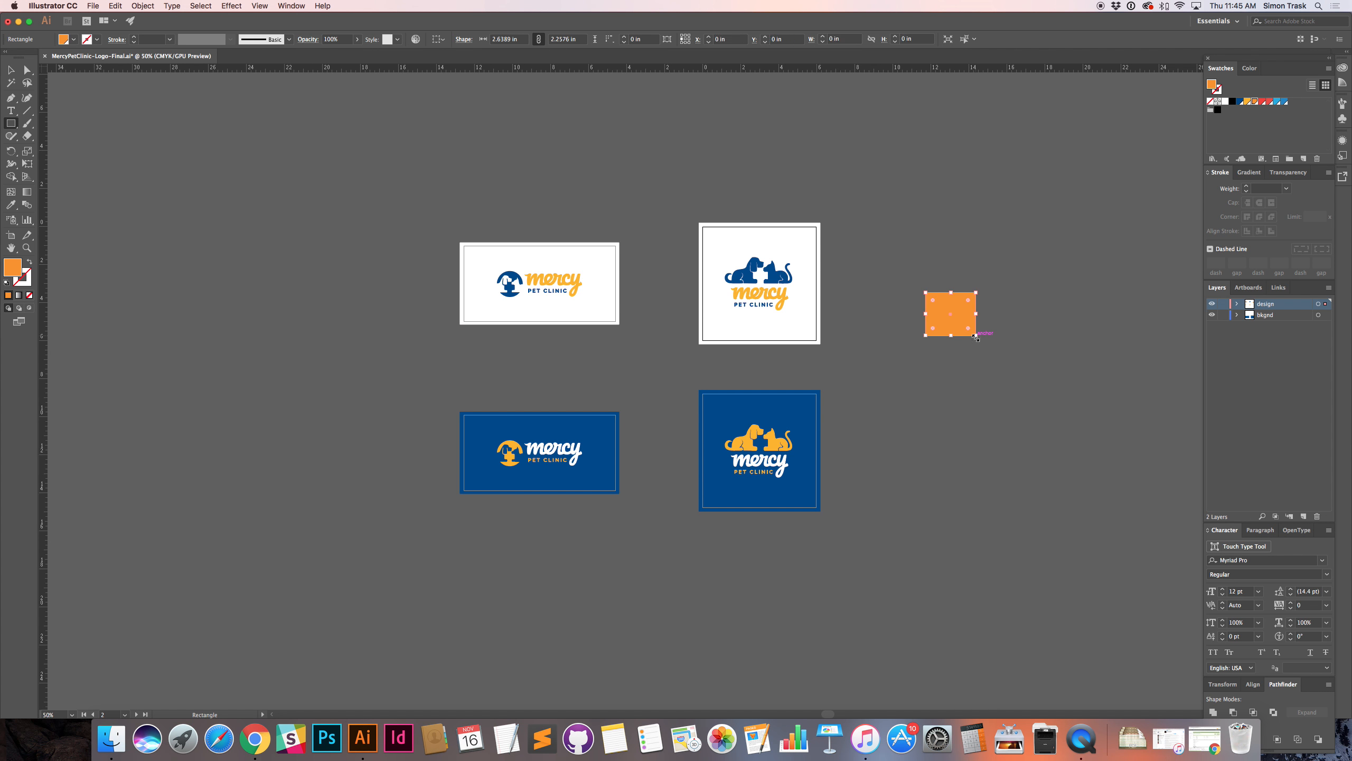
Step: Select all objects sharing the orange rectangle's fill and check the document's symbols for that color
left_click(172, 5)
mouse_move(201, 5)
mouse_move(229, 101)
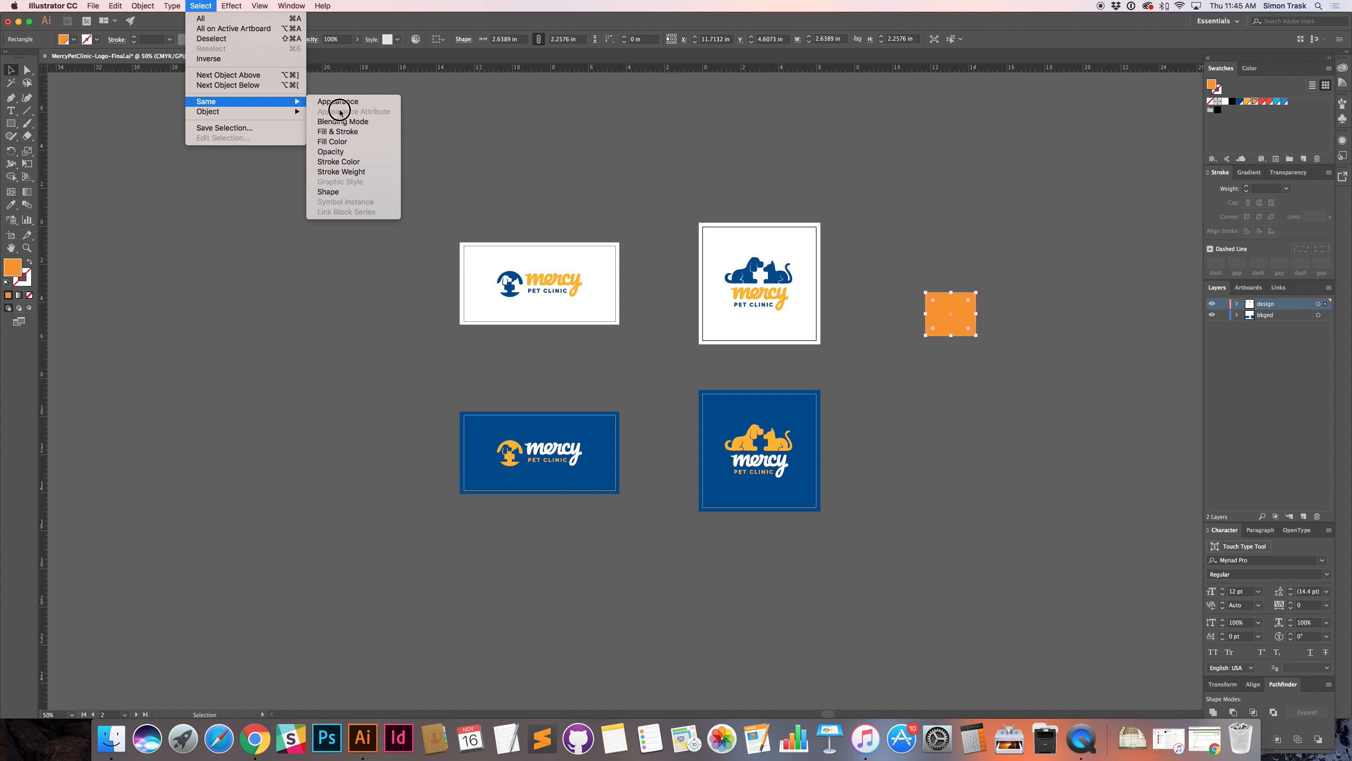
left_click(362, 137)
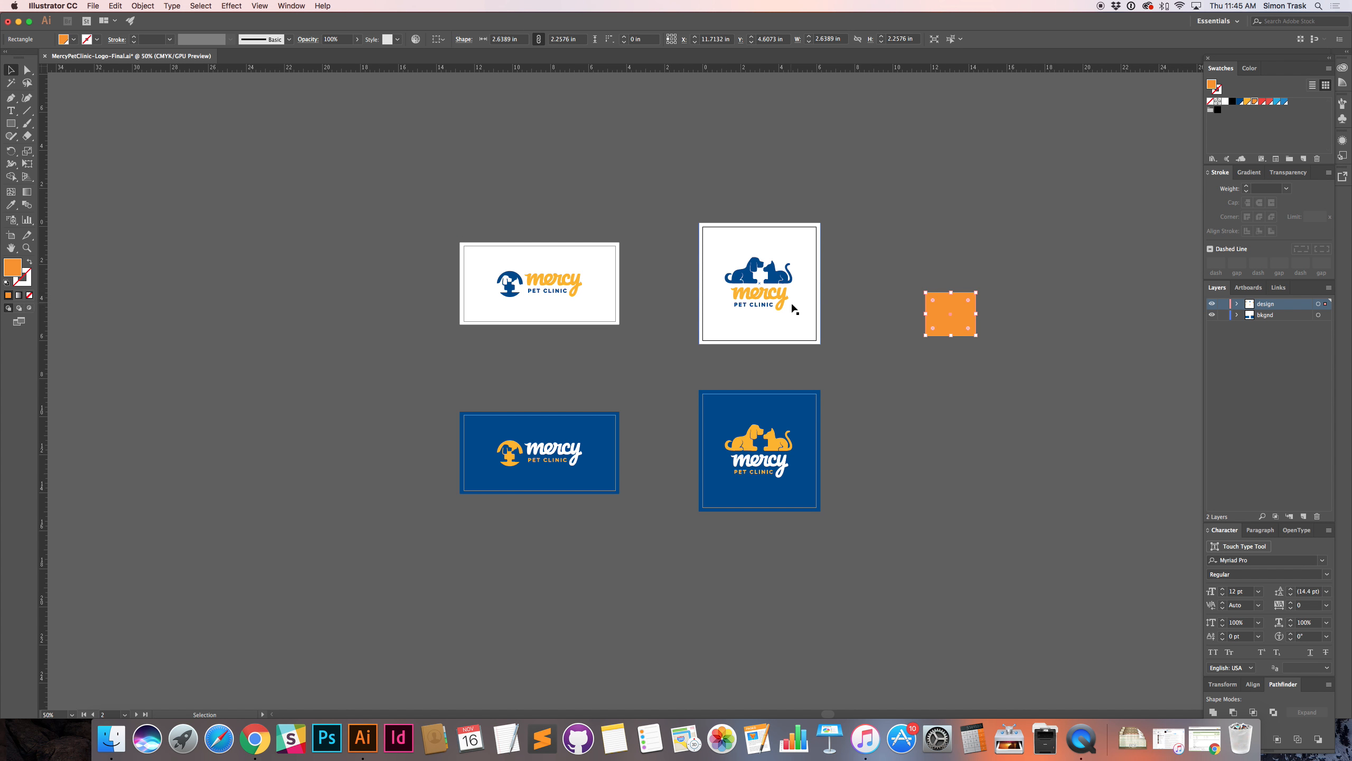
scroll(995, 443, "down", 1)
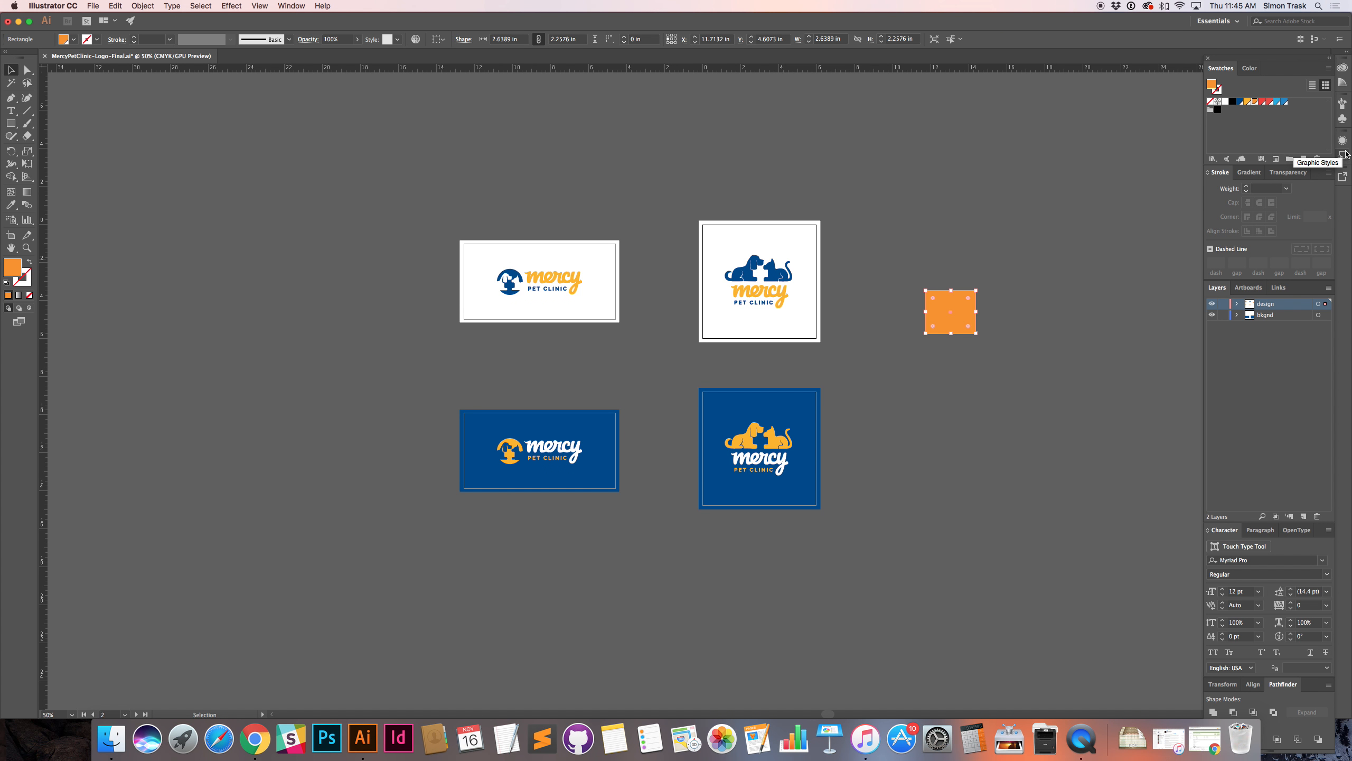
left_click(1344, 121)
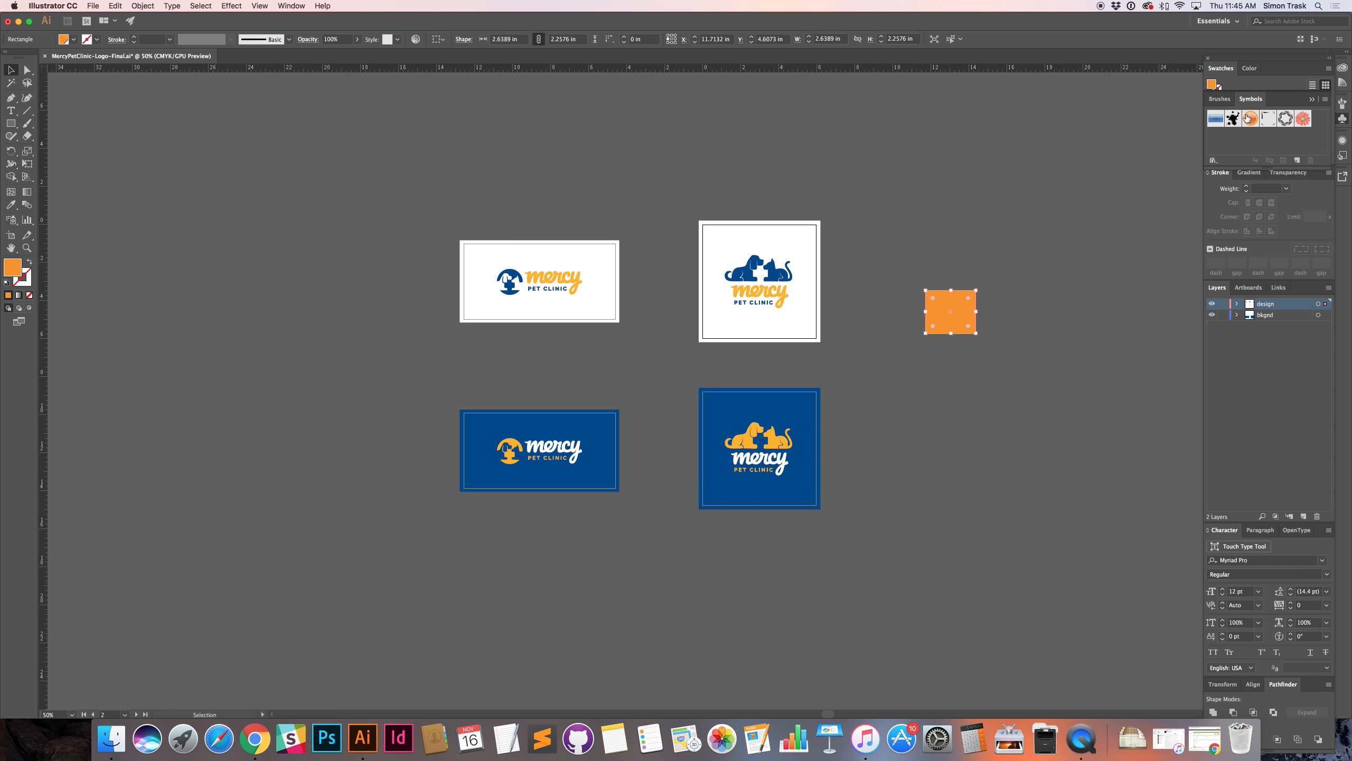
left_click(1247, 85)
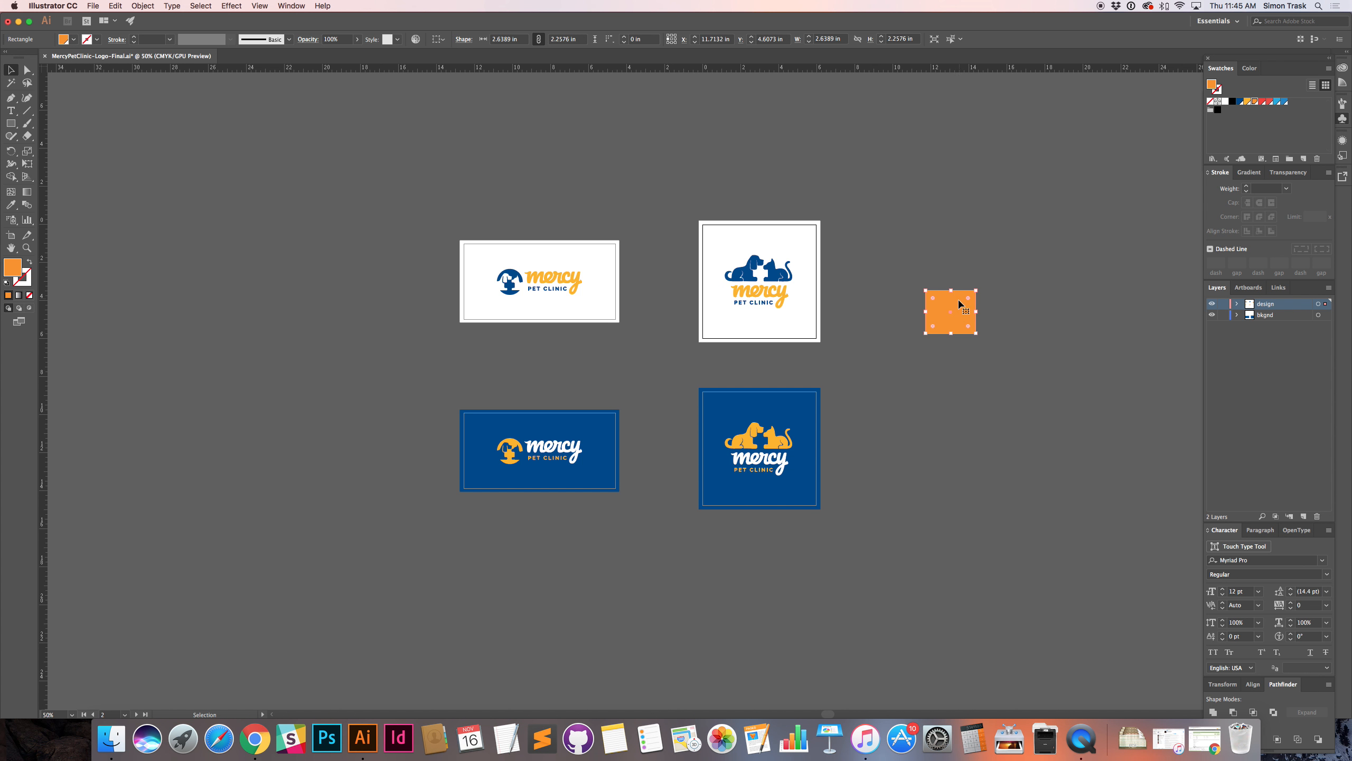
Step: Delete the orange rectangle and remove the extra swatches that follow the brand blue and gold
left_click(1082, 312)
key("Delete")
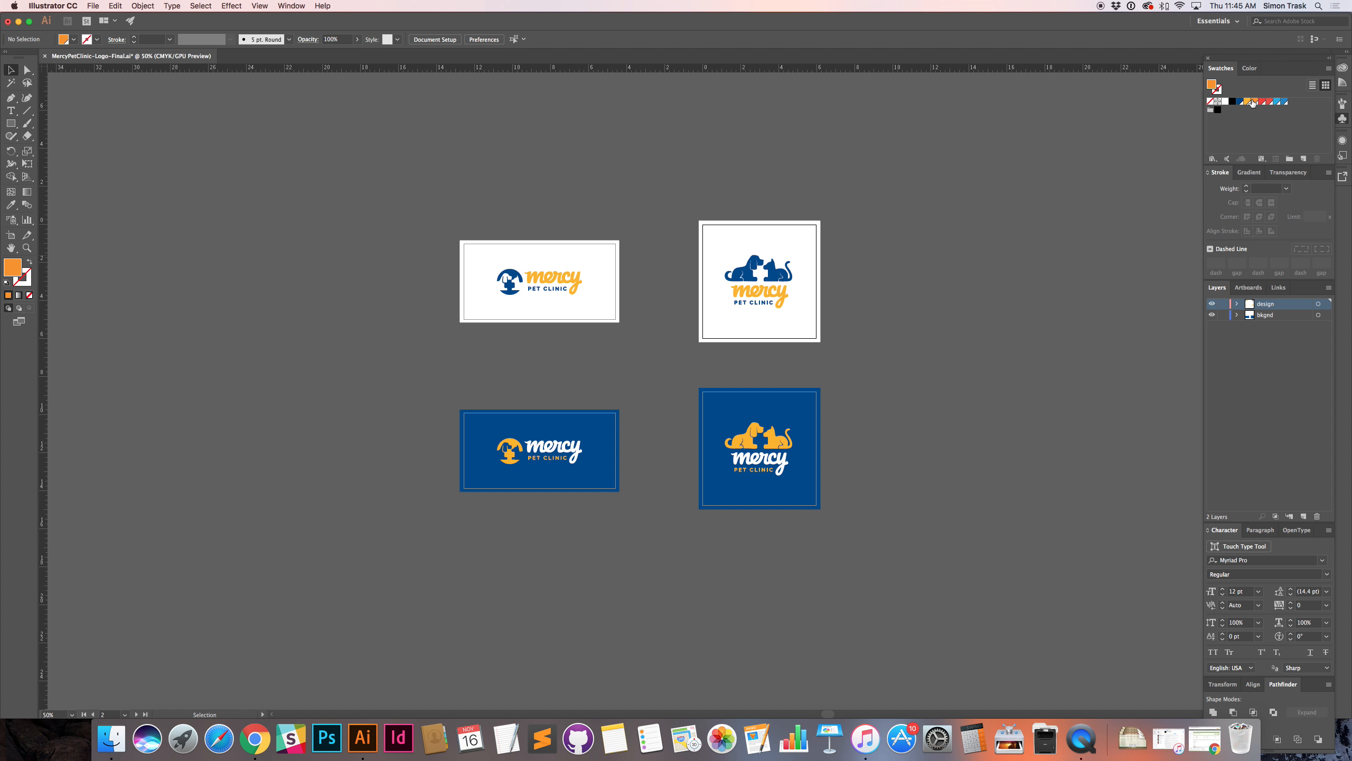
left_click(1284, 103, "shift")
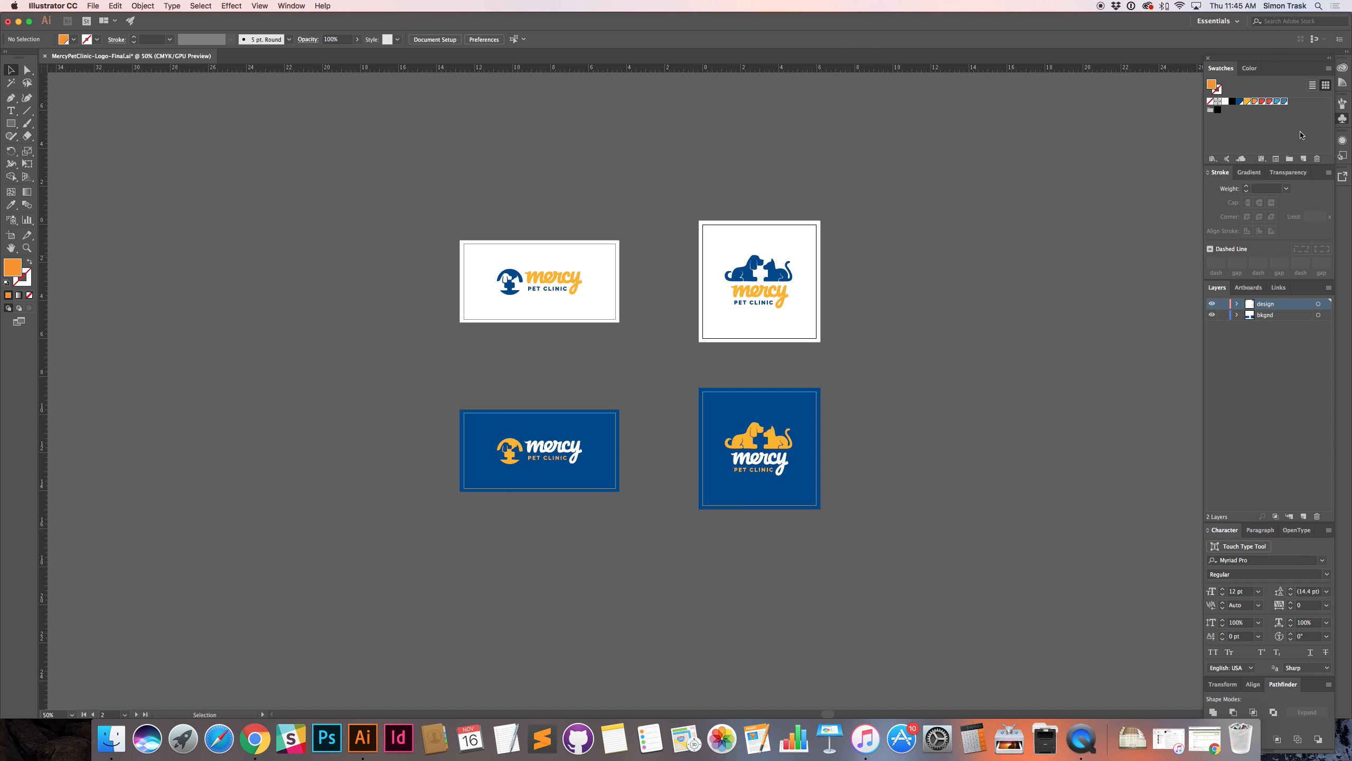
left_click(1317, 157)
left_click(710, 387)
left_click(603, 361, "super")
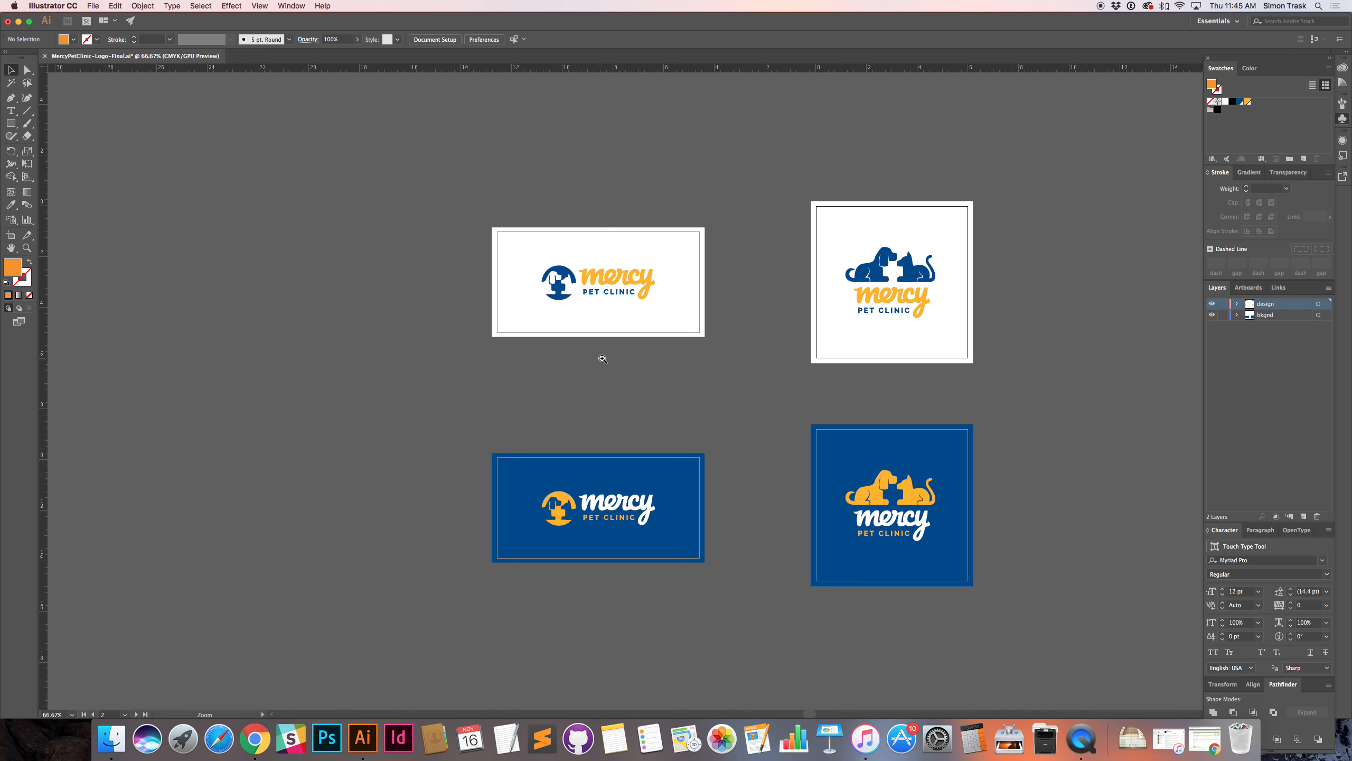
left_click(738, 369, "super")
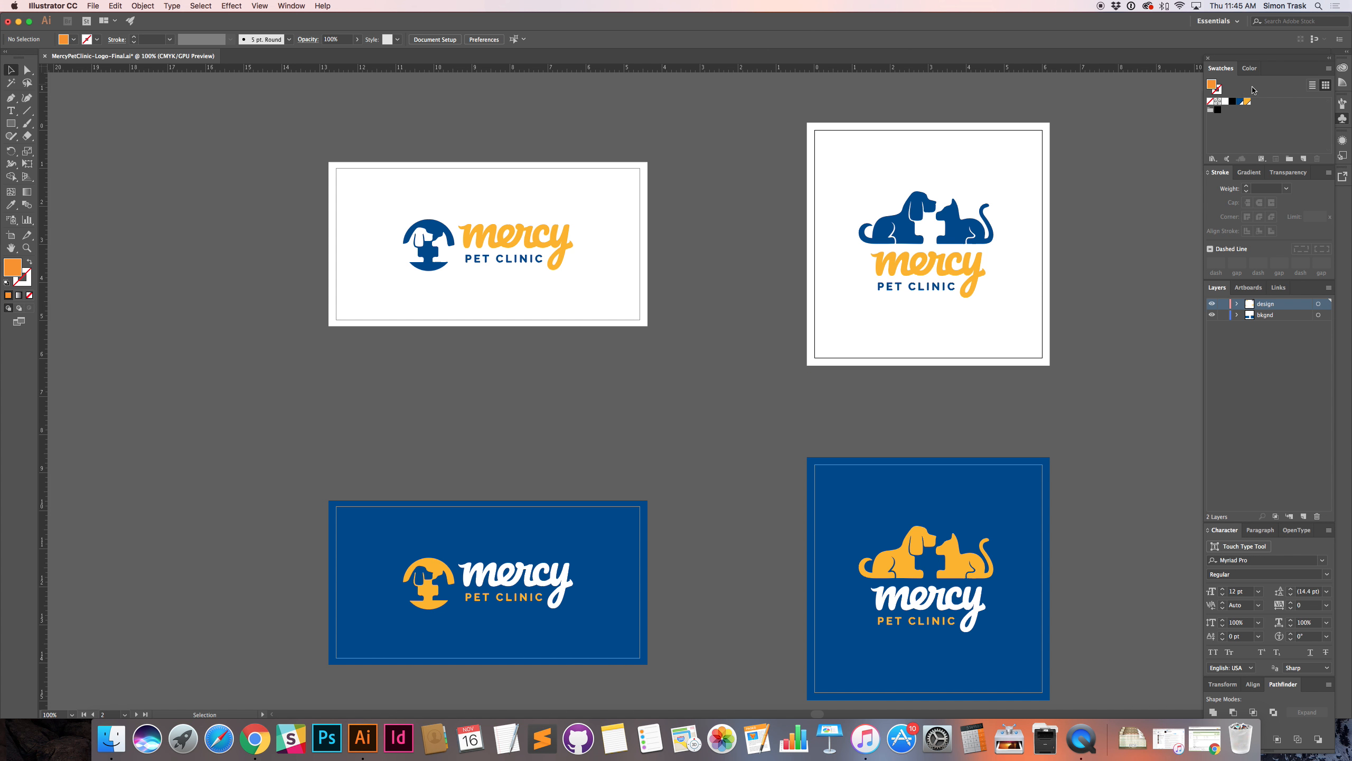
Step: Open the brand blue swatch's options and check its name, color type and CMYK values
double_click(1240, 105)
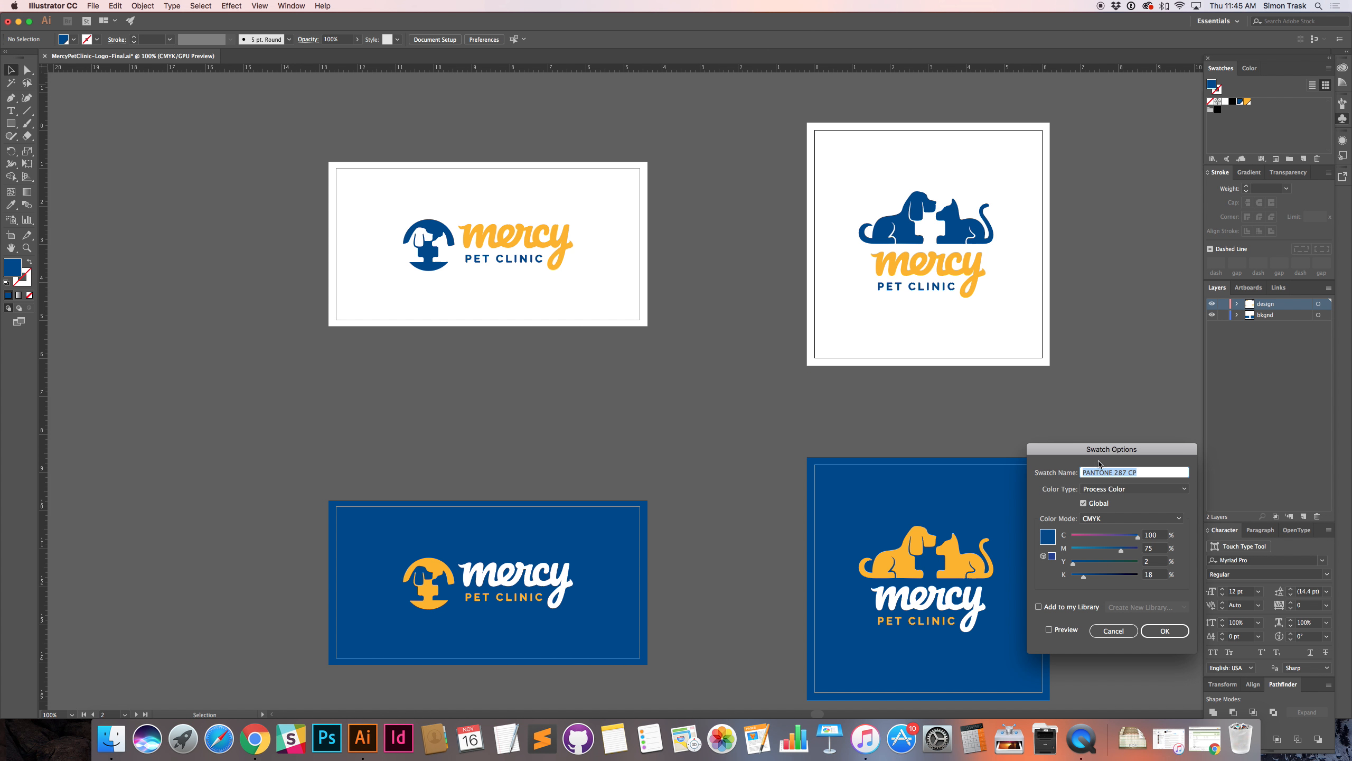
left_click(1087, 473)
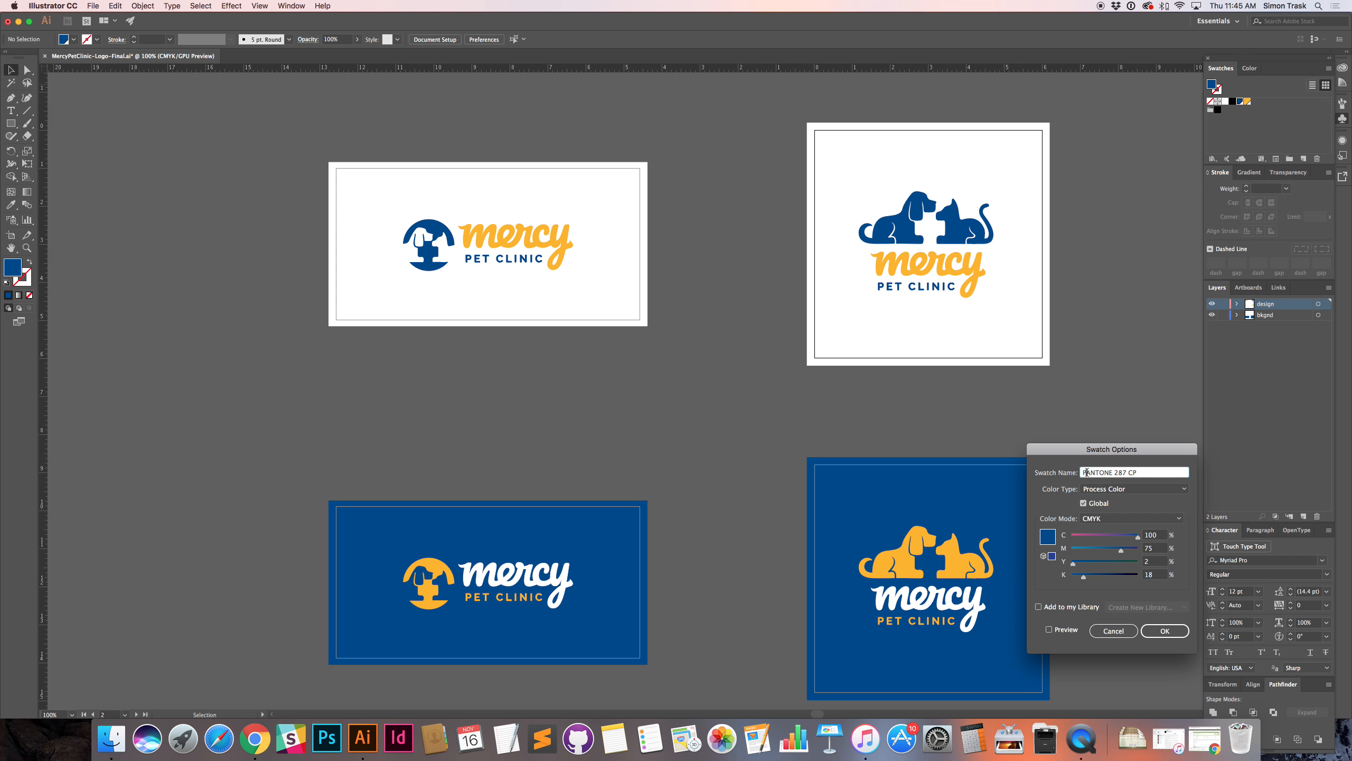
left_click(1127, 489)
left_click(1124, 500)
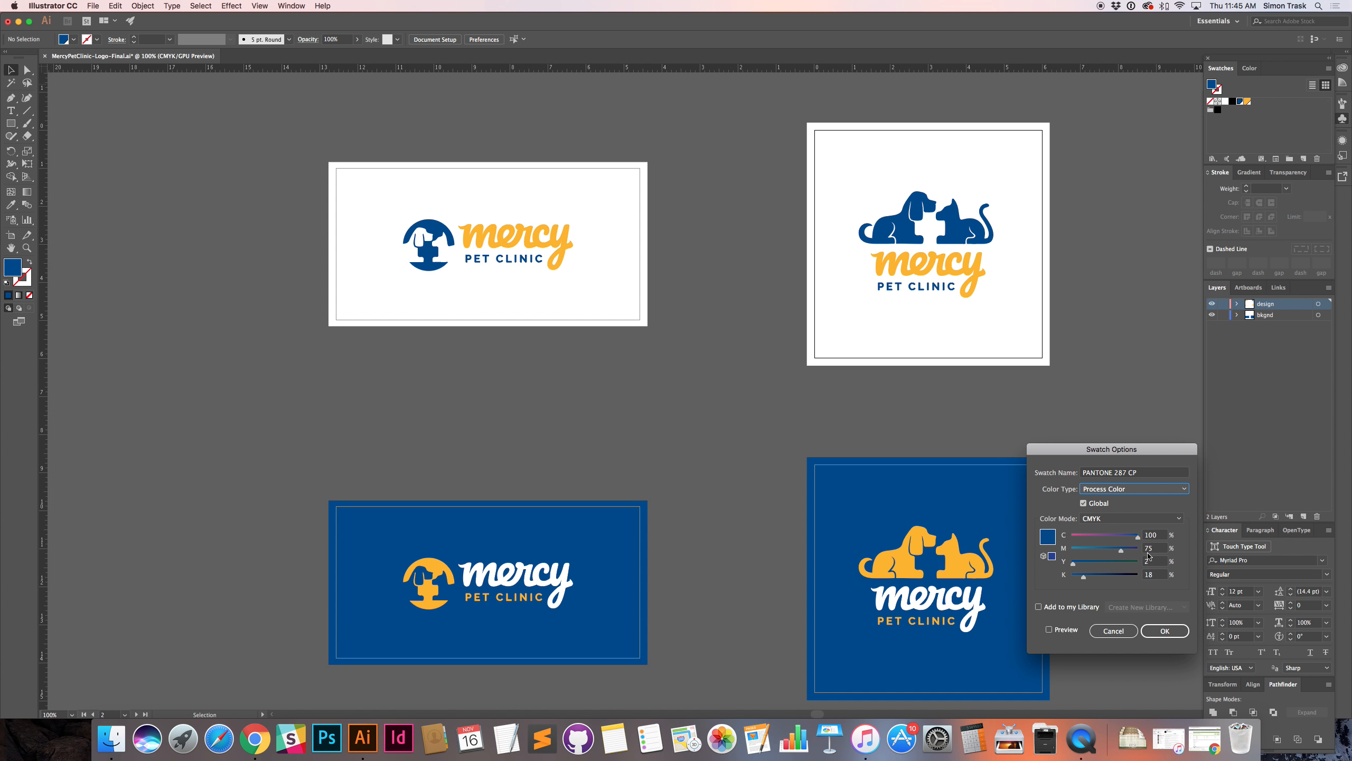
Step: Switch to Finder, preview the brand style guide's color page to compare the Healing Blue CMYK values, and close the swatch options
key("super+Tab")
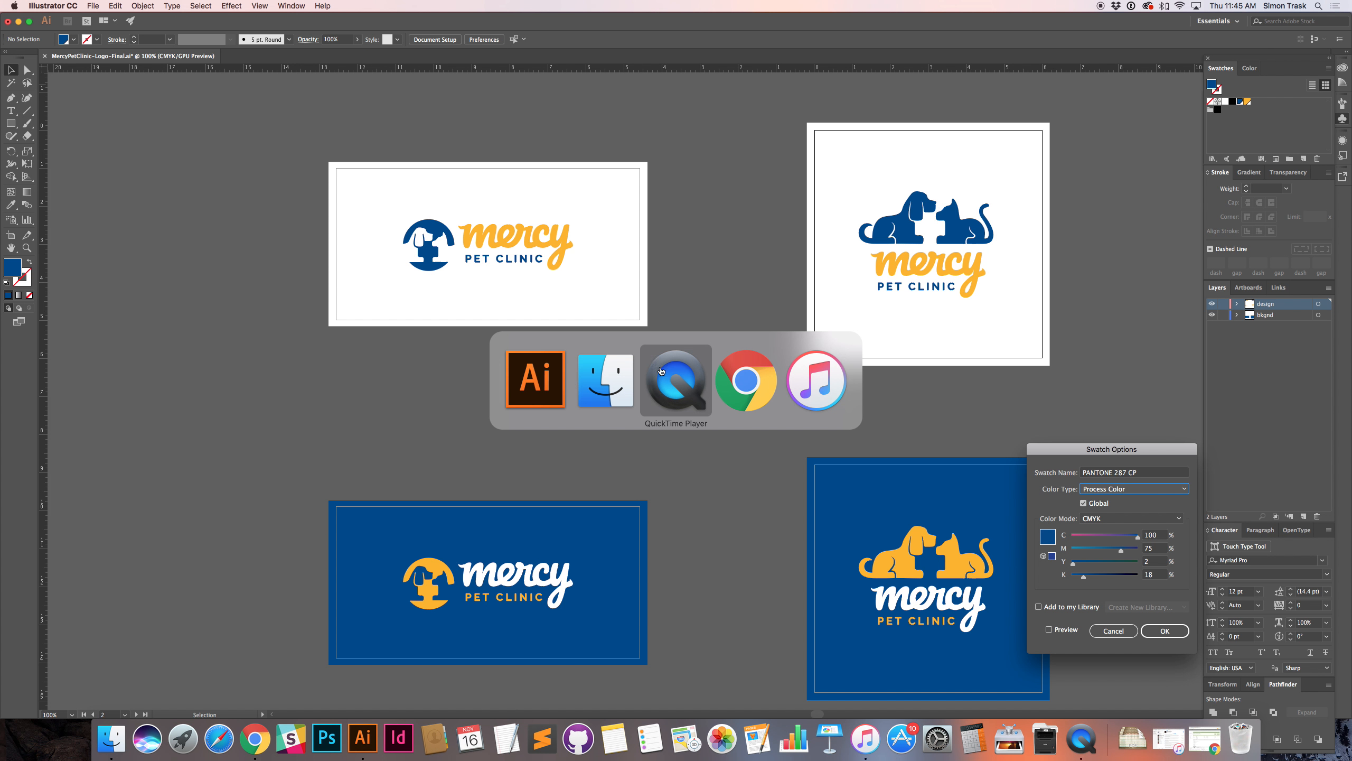
key("space")
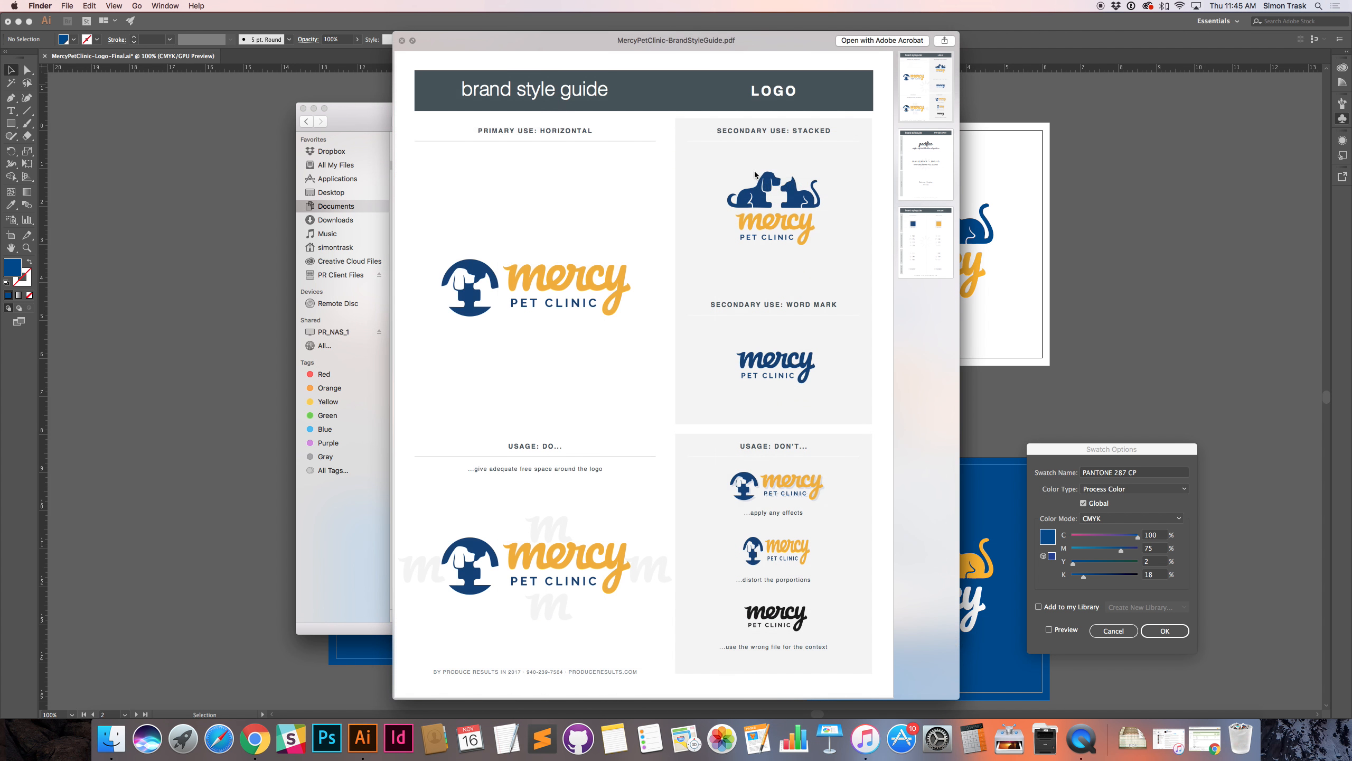
left_click(925, 236)
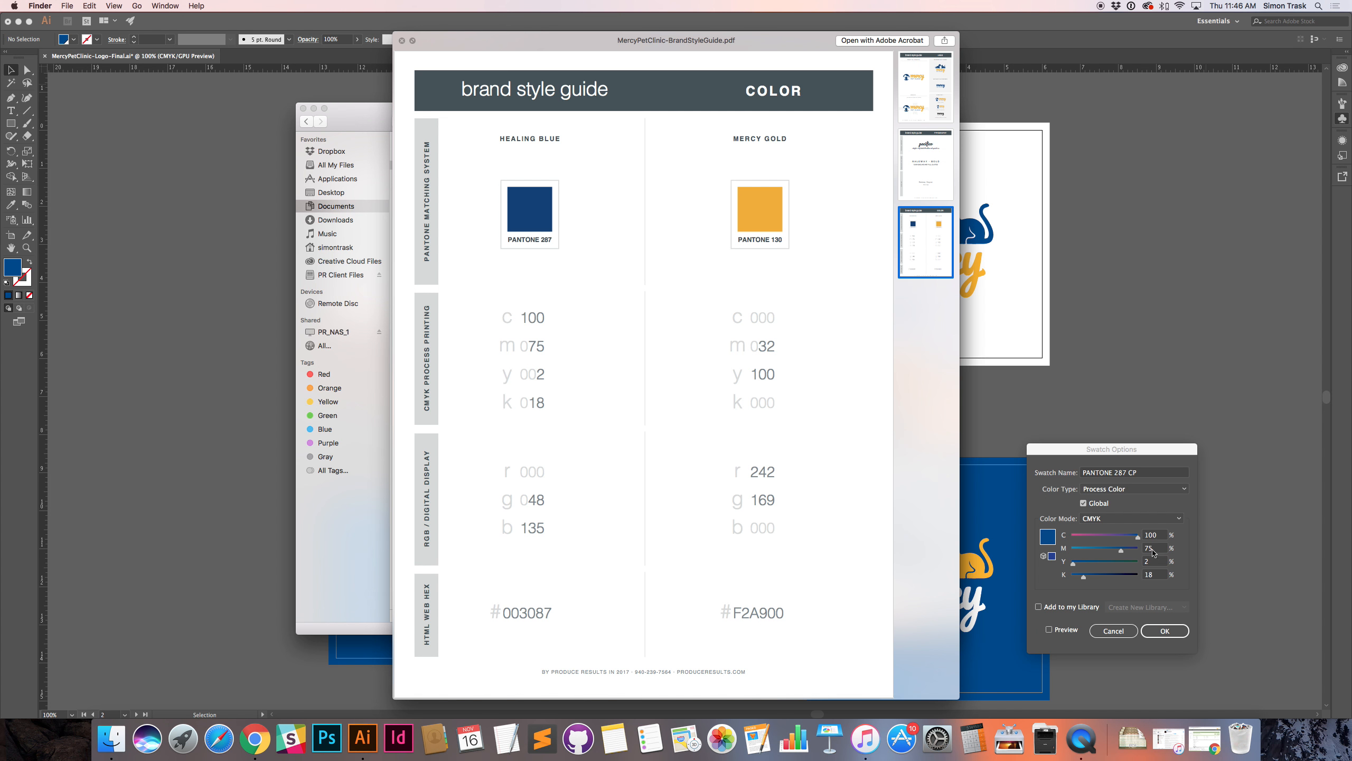
left_click(1127, 632)
left_click(1117, 633)
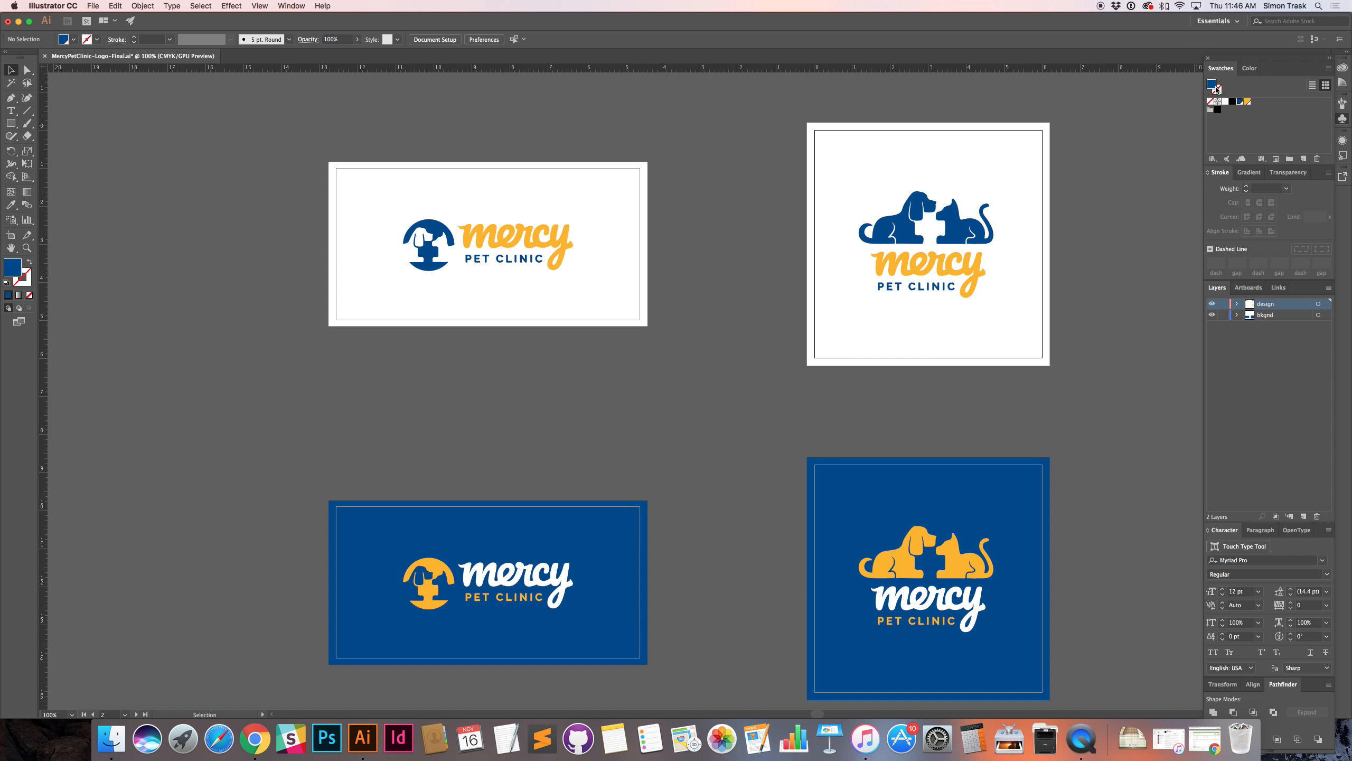
Step: Open the brand gold swatch's options and compare its CMYK values with Mercy Gold in the style guide
double_click(1247, 102)
key("super+Tab")
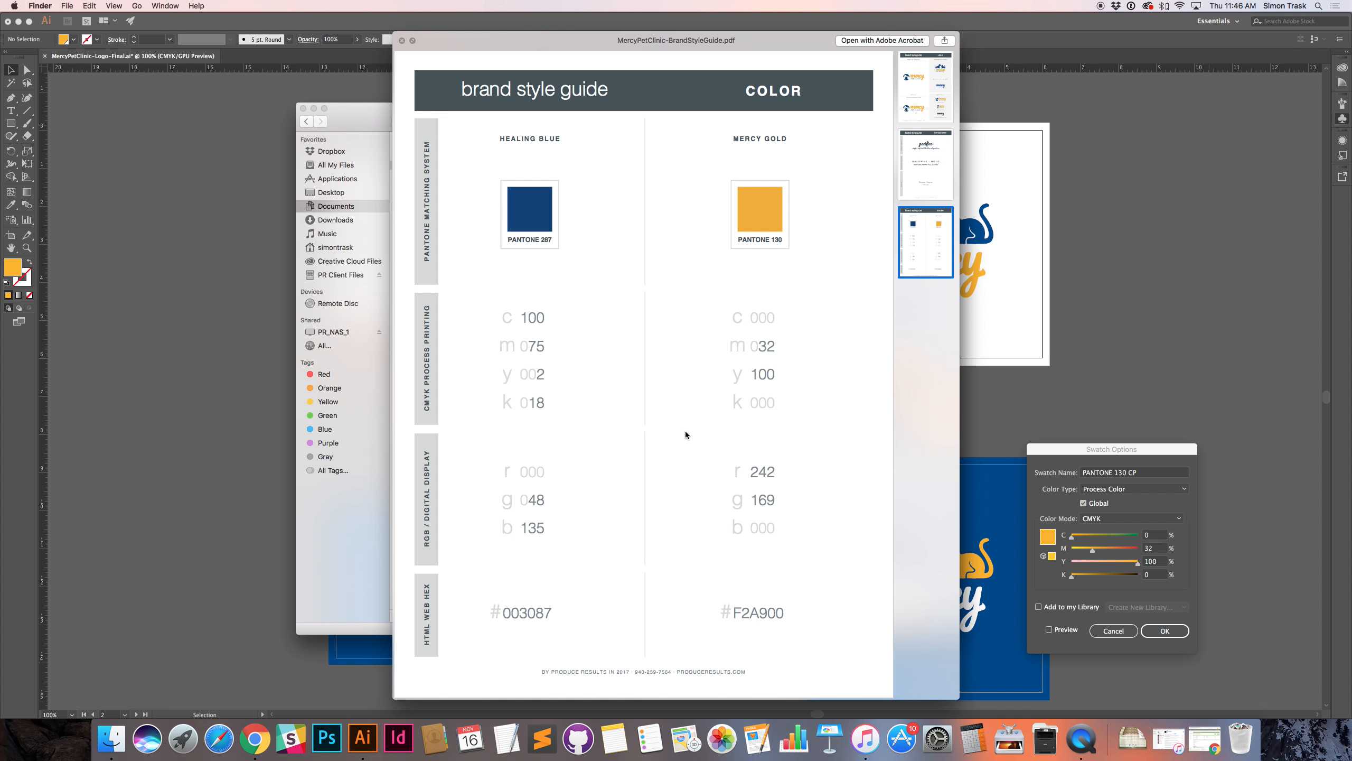
left_click(1181, 561)
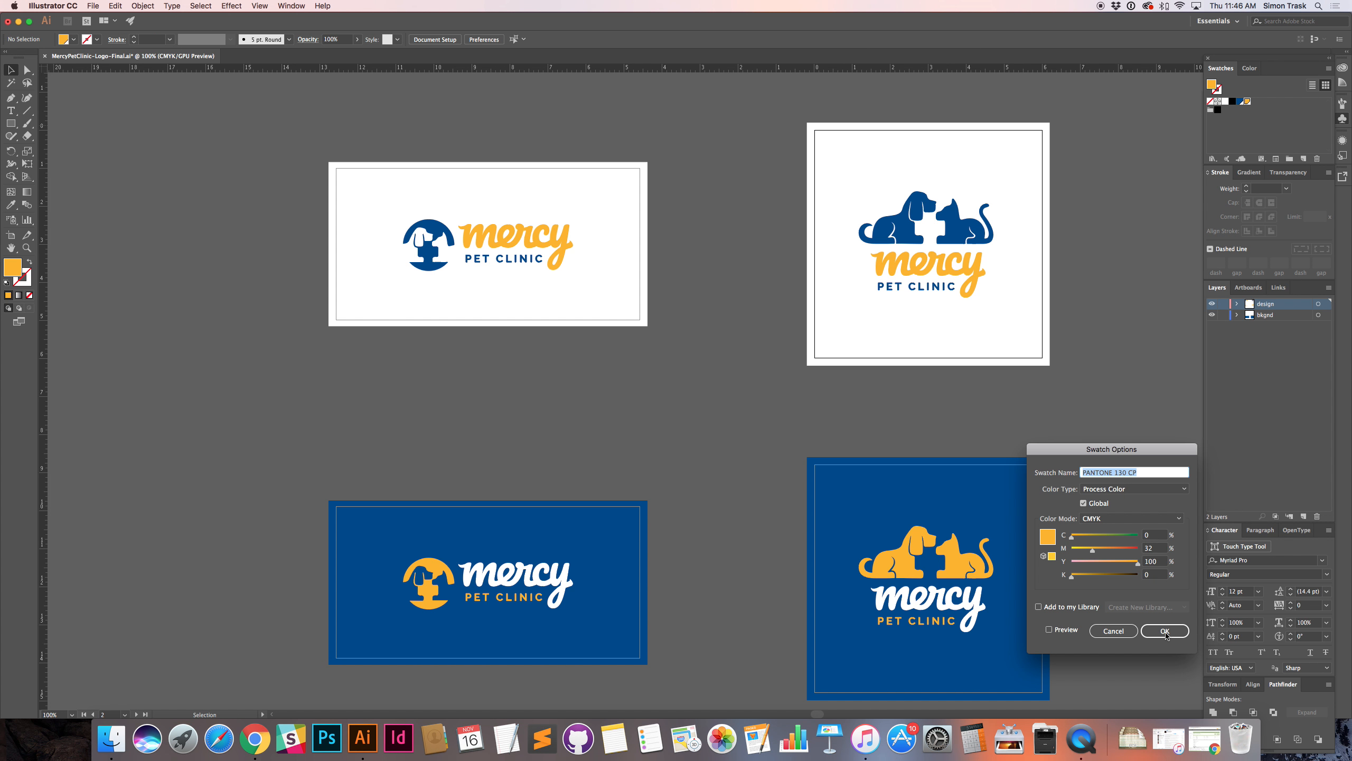
left_click(1165, 631)
Step: Switch to the style guide preview and review the Pantone, CMYK, RGB and hex values, then return to Illustrator
key("super+Tab")
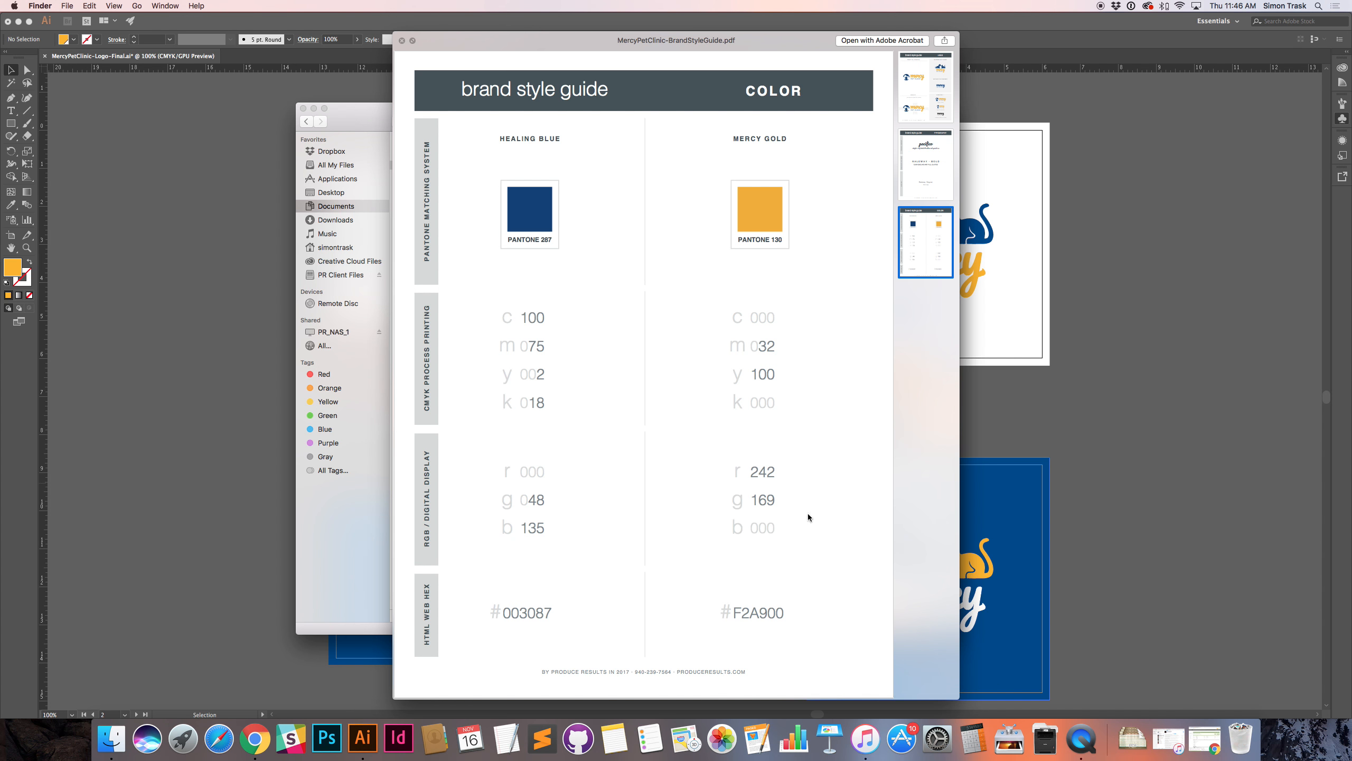
scroll(530, 214, "up", 2)
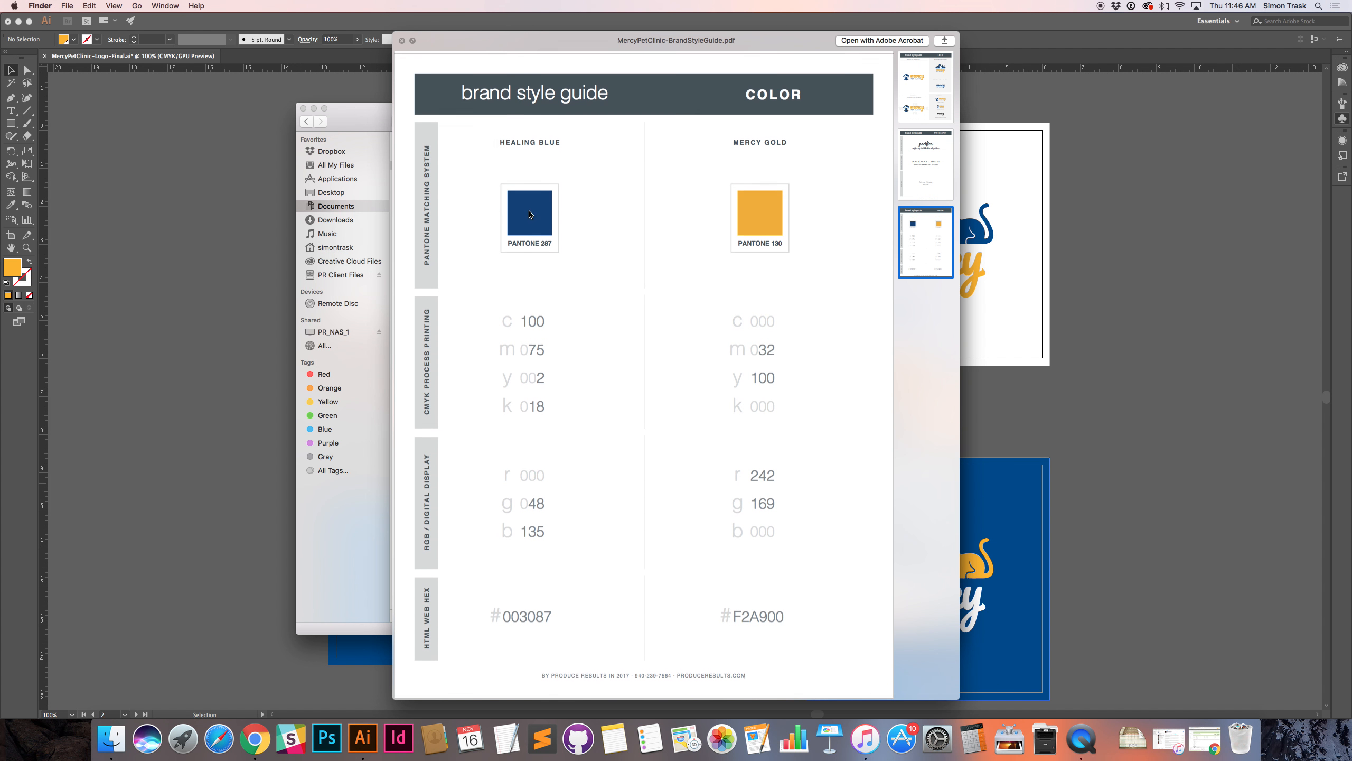
scroll(530, 214, "down", 2)
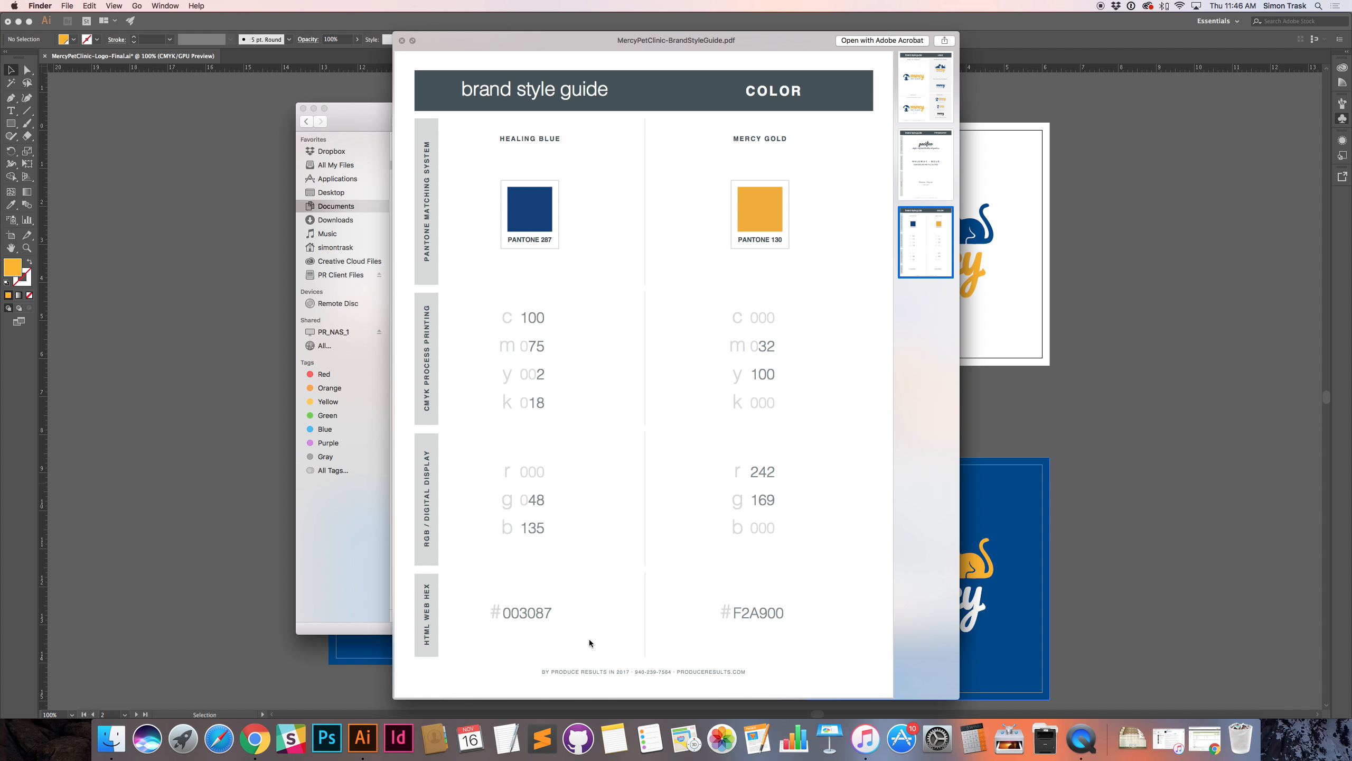
left_click(1046, 410)
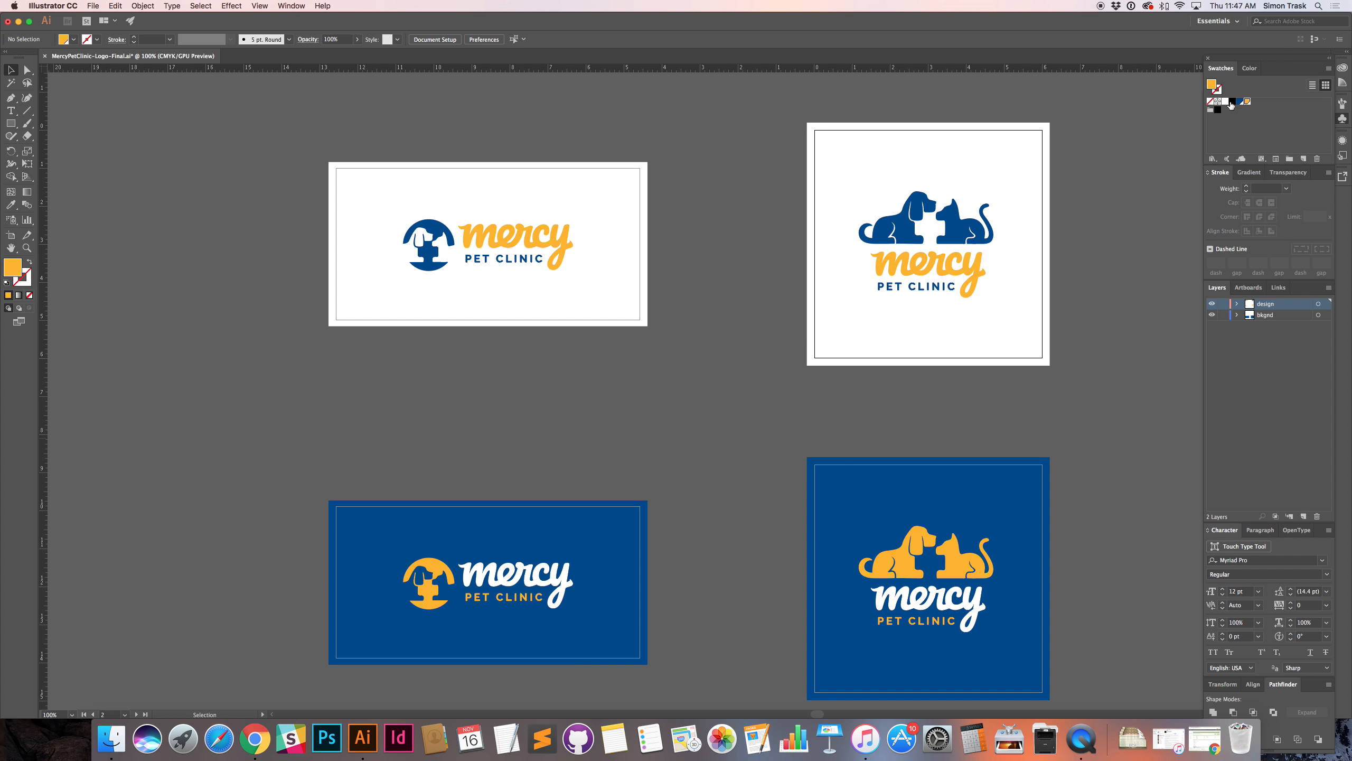
key("a")
left_click_drag(519, 306, 532, 332)
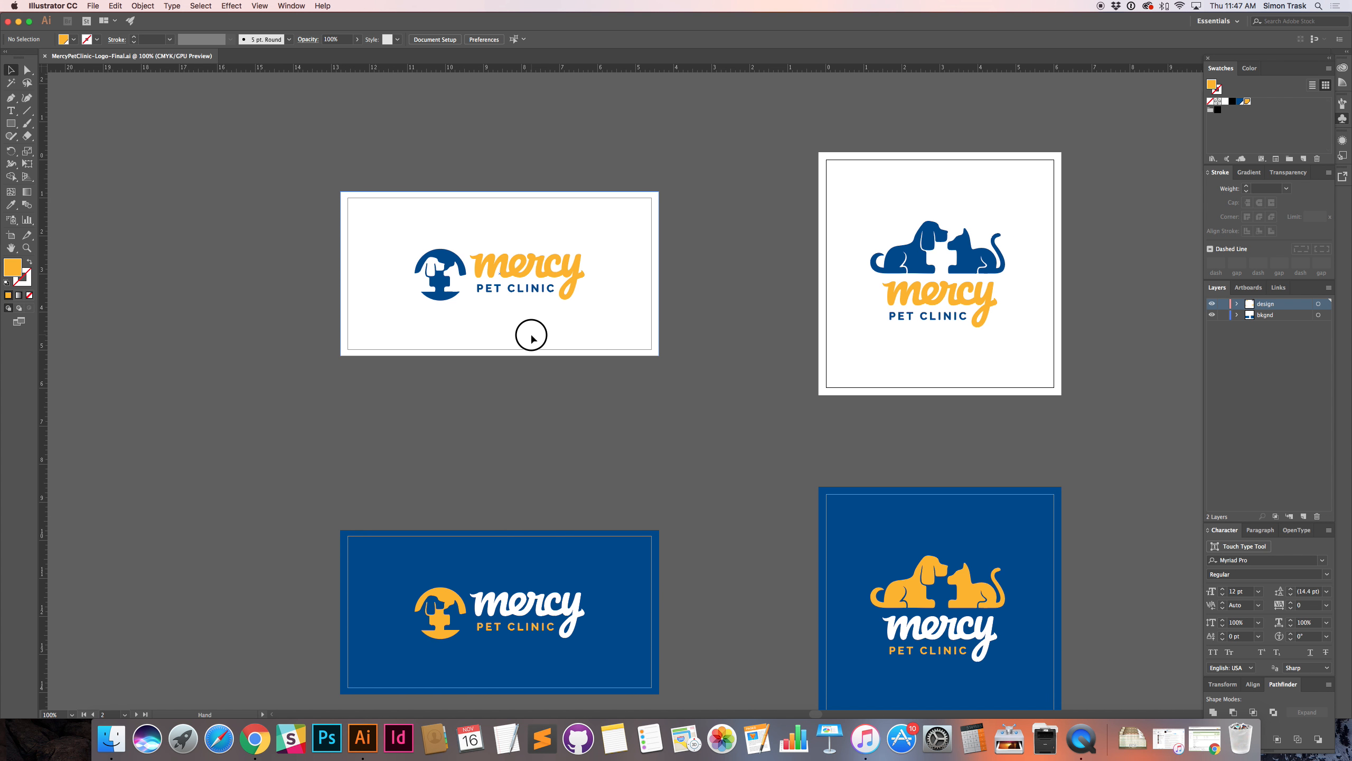
mouse_move(662, 408)
left_mouse_down()
mouse_move(633, 411)
mouse_move(648, 390)
left_mouse_up()
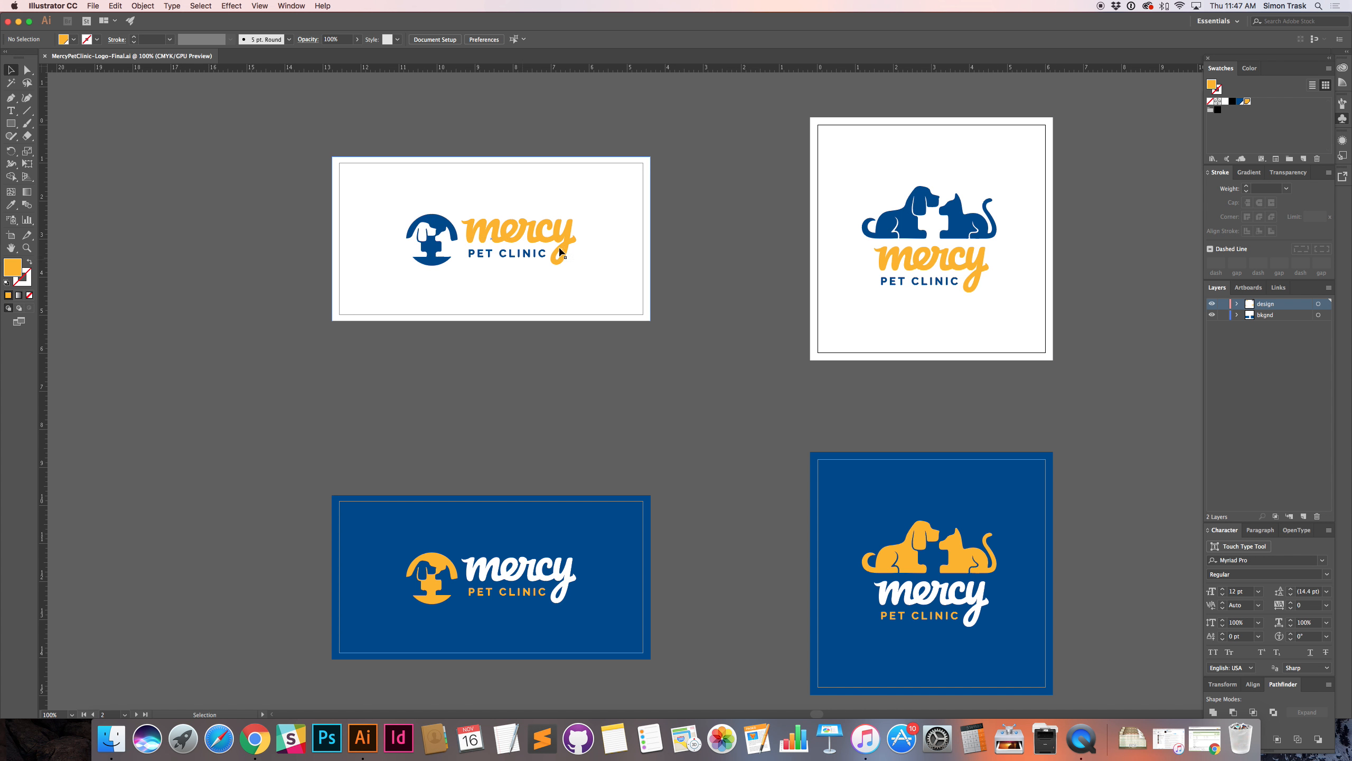
Step: Switch to Finder, close the style guide preview and open the client's OUTPUT folder, moving the window off the horizontal logo
key("super+Tab")
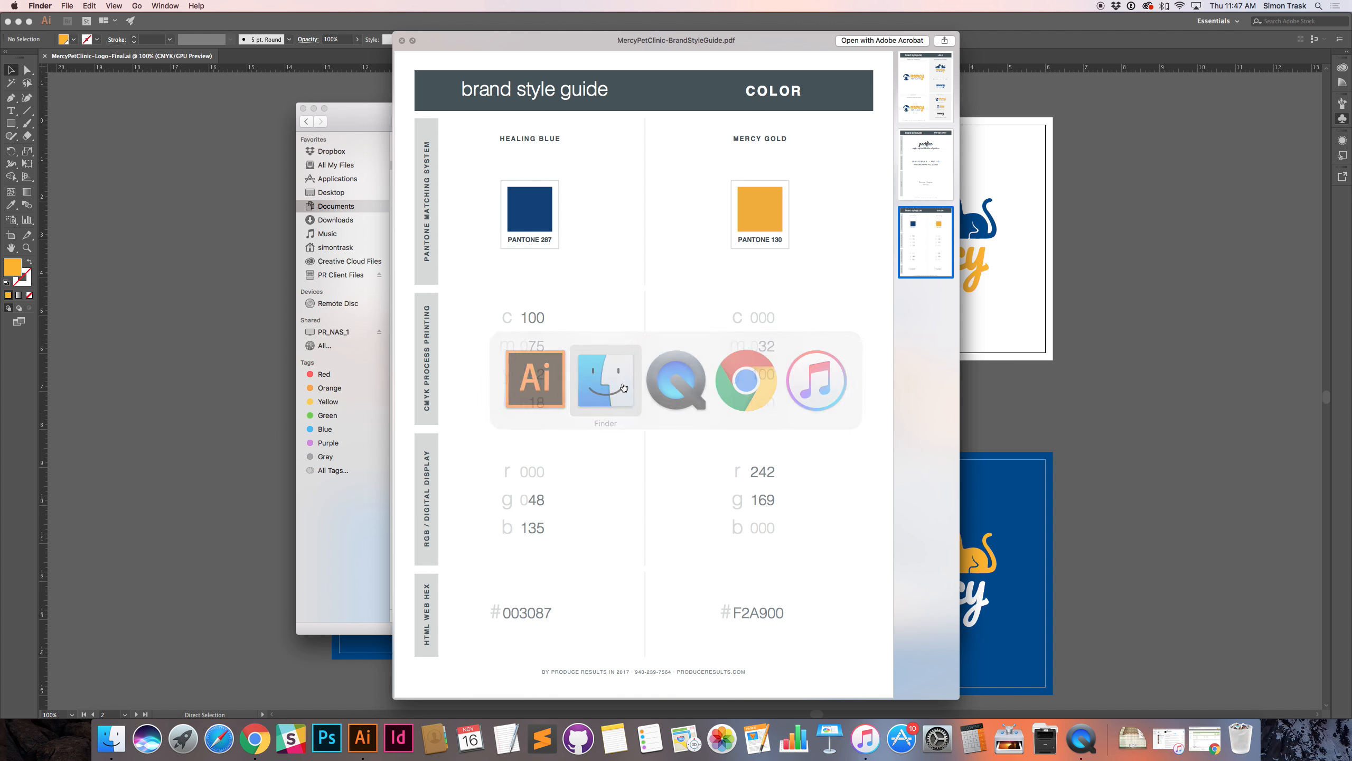
key("space")
left_click(652, 166)
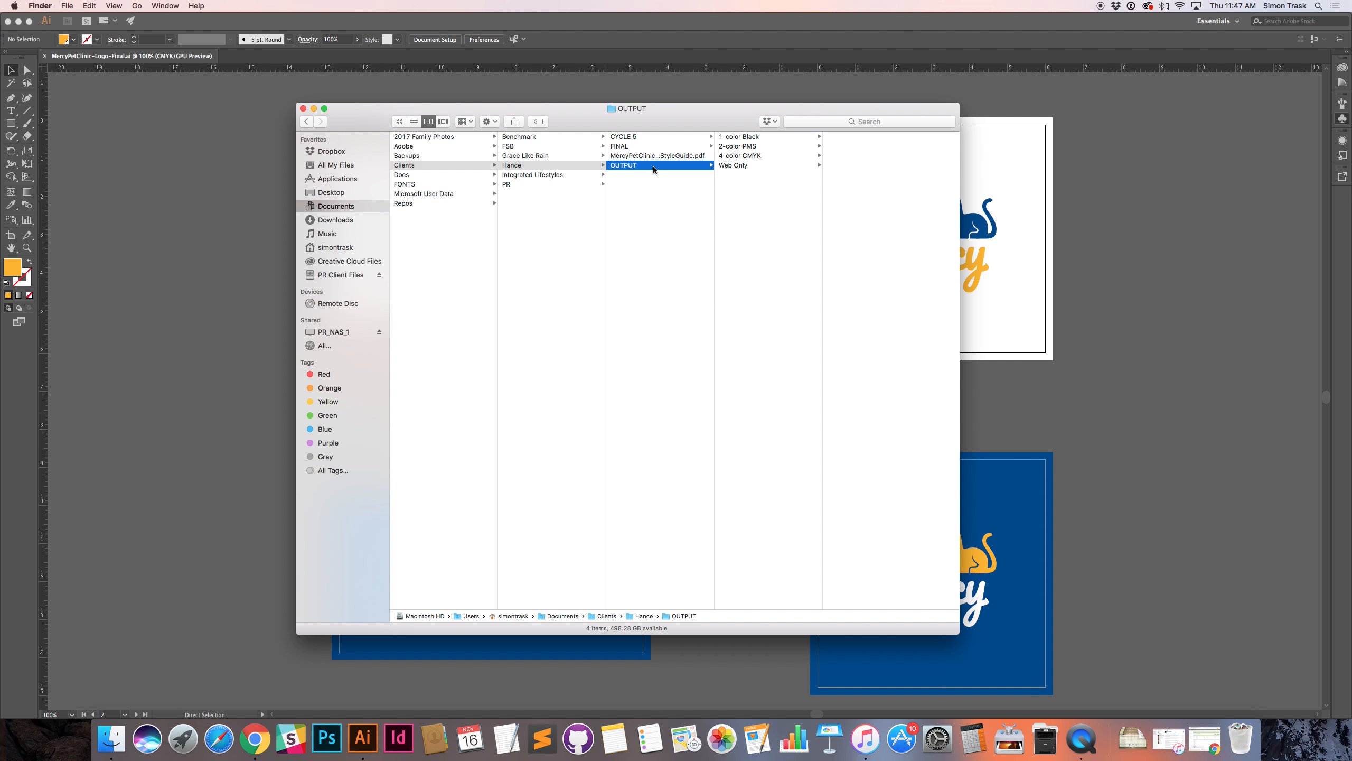
left_click_drag(718, 122, 910, 289)
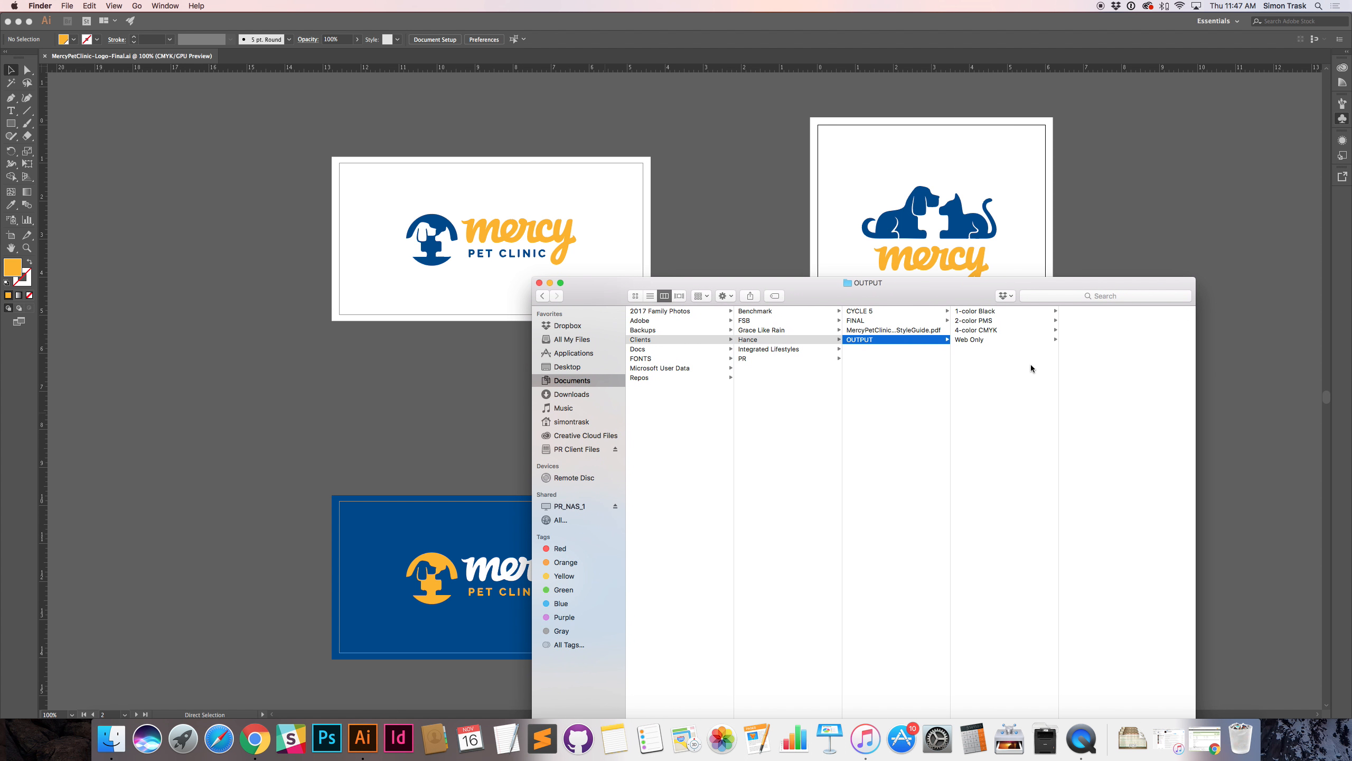
Step: Look through the 4-color CMYK, 2-color PMS, 1-color Black and Web Only folders inside OUTPUT
left_click(980, 330)
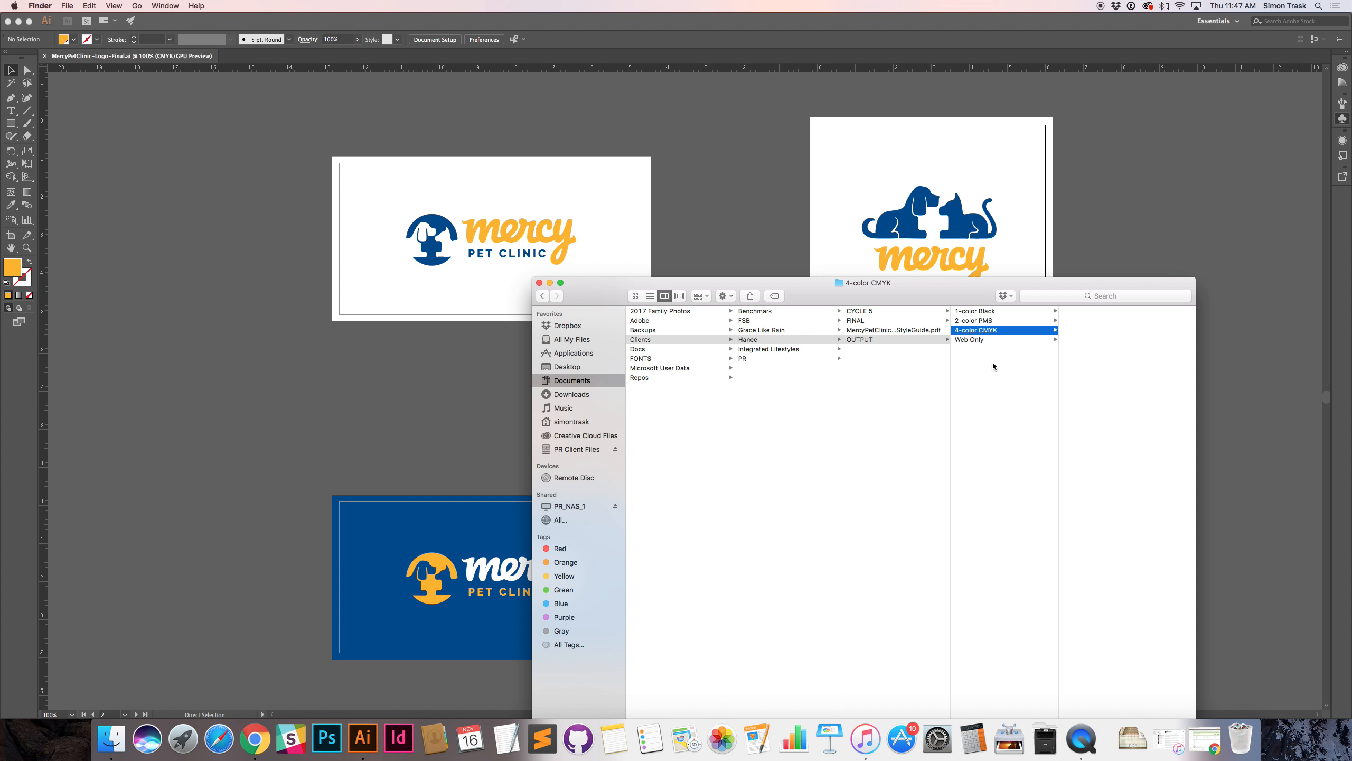
left_click(987, 321)
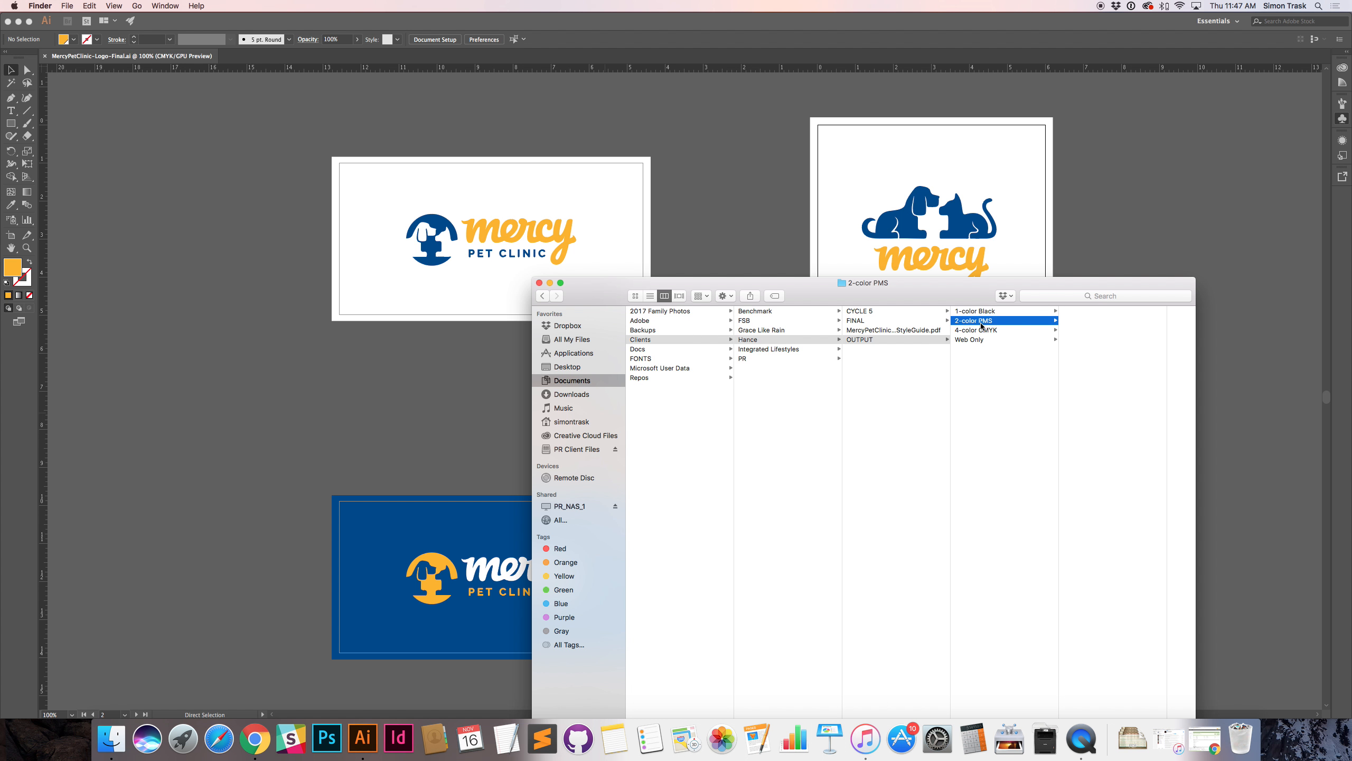
left_click(986, 311)
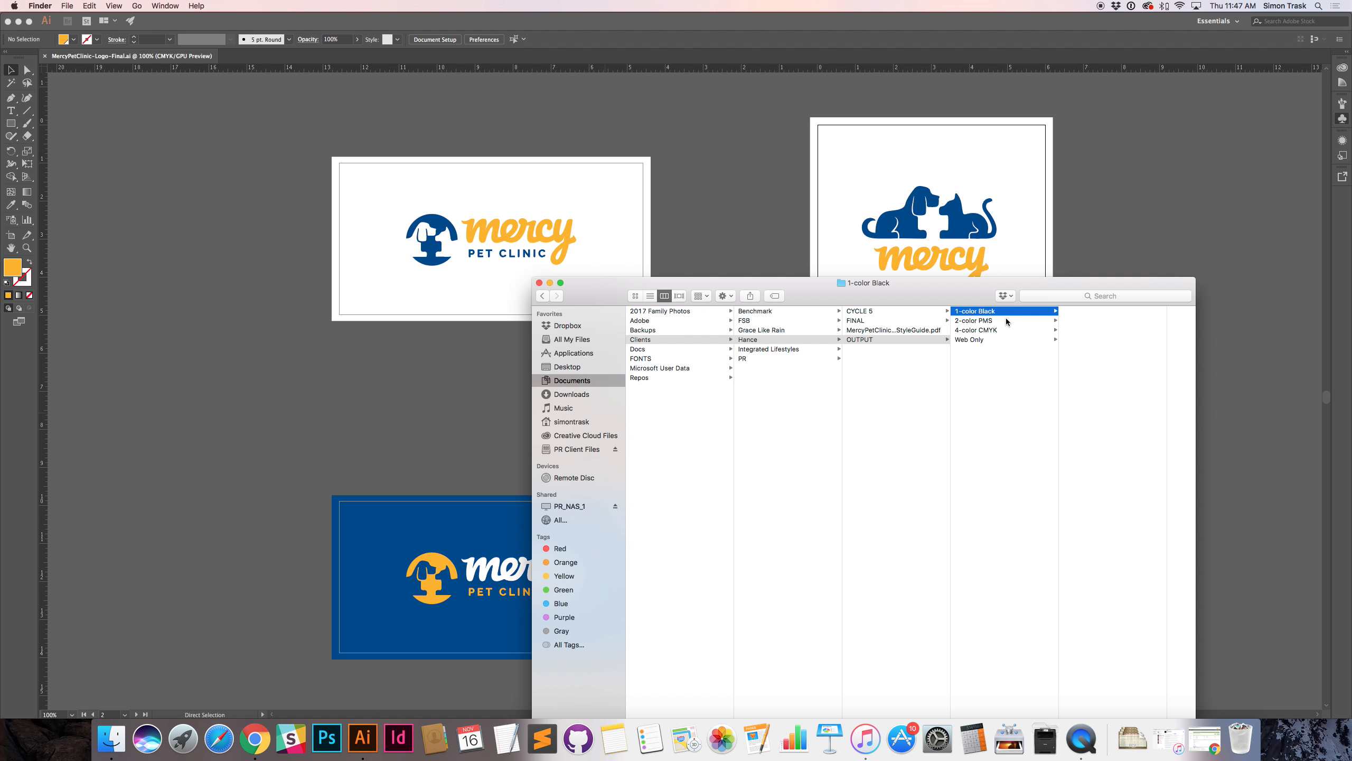
left_click(985, 379)
left_click(978, 338)
left_click(982, 387)
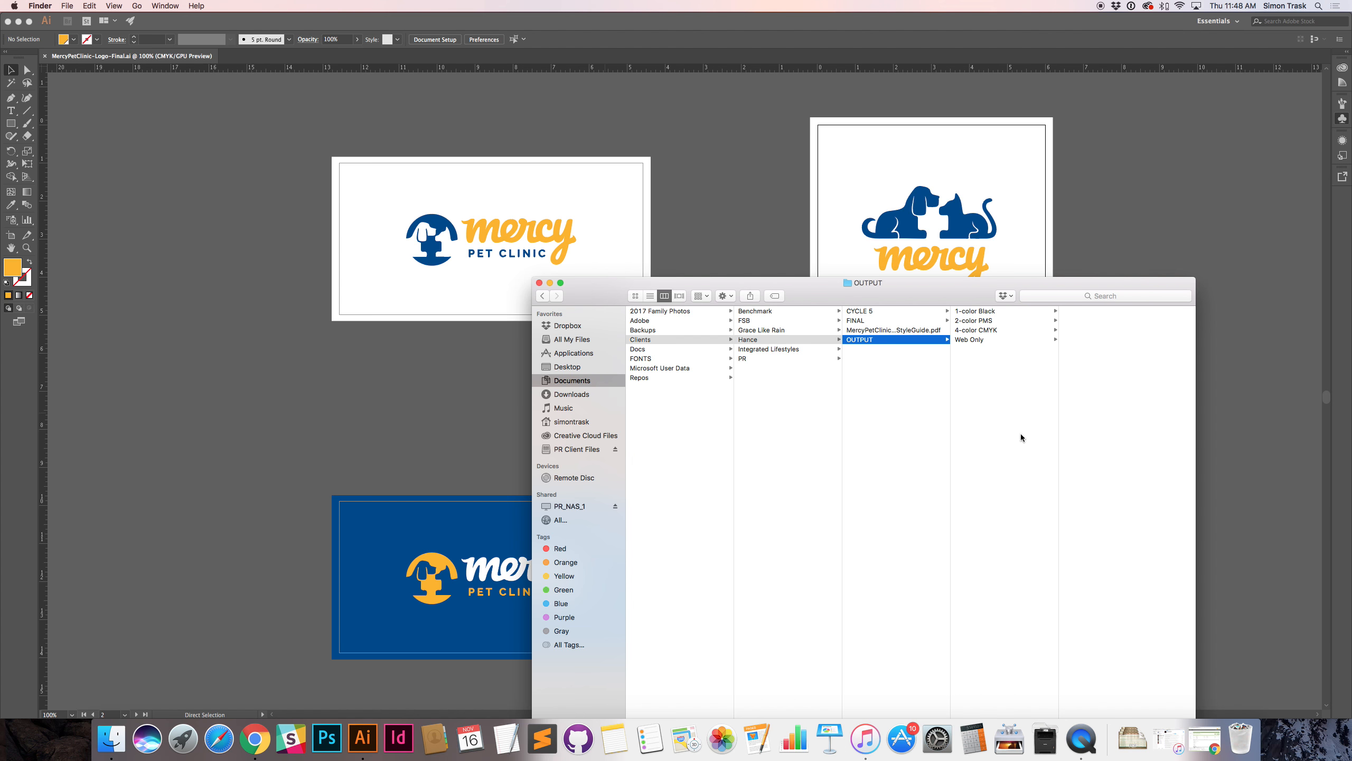
Step: Reposition the Finder window lower so both logo versions on white are uncovered
left_click_drag(915, 288, 964, 211)
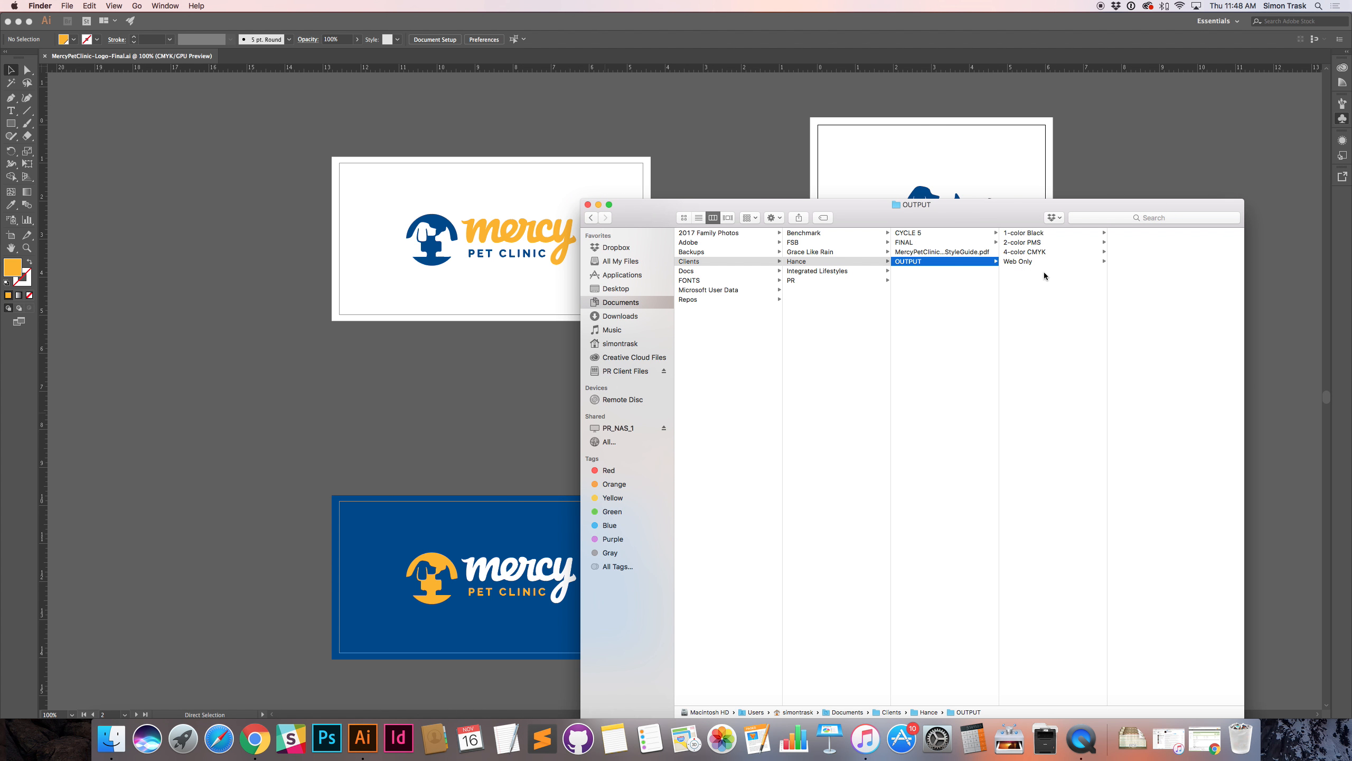
left_click_drag(986, 205, 989, 230)
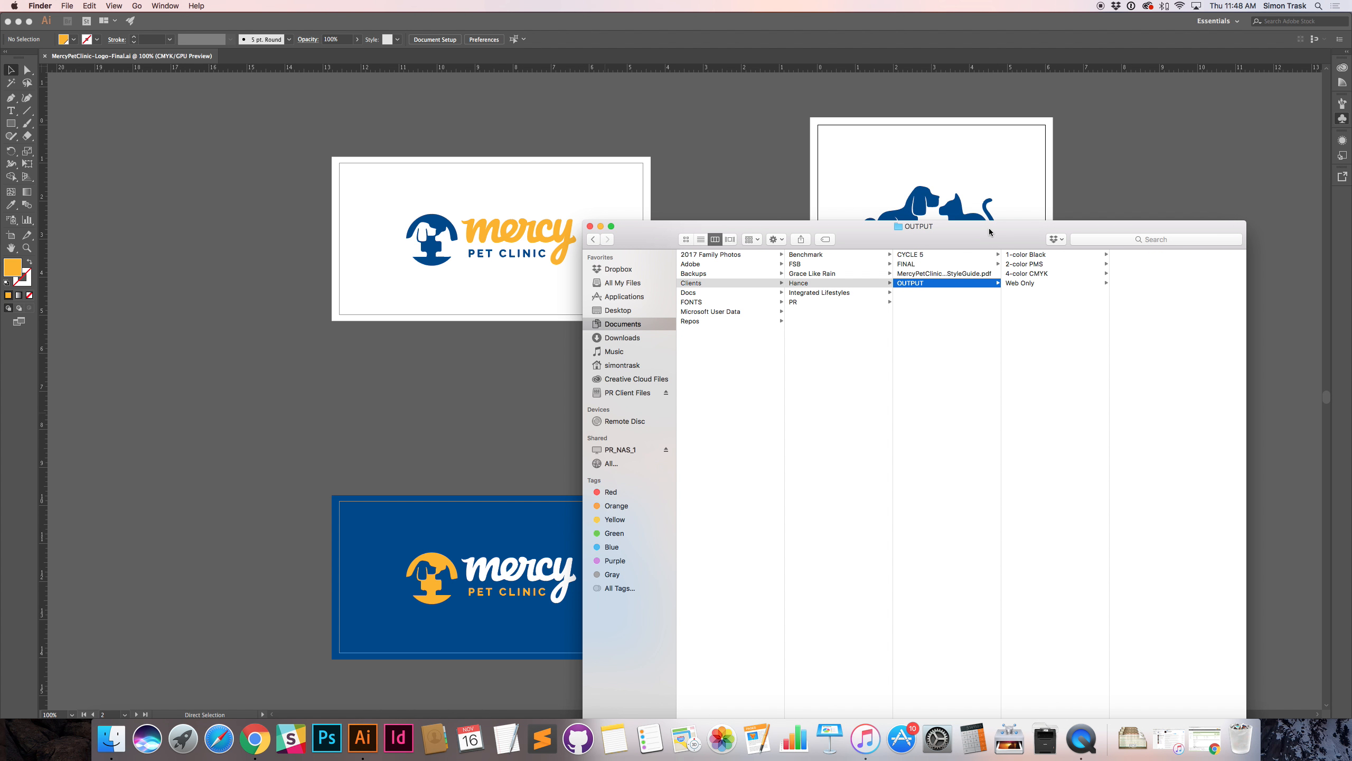
left_click_drag(915, 228, 898, 351)
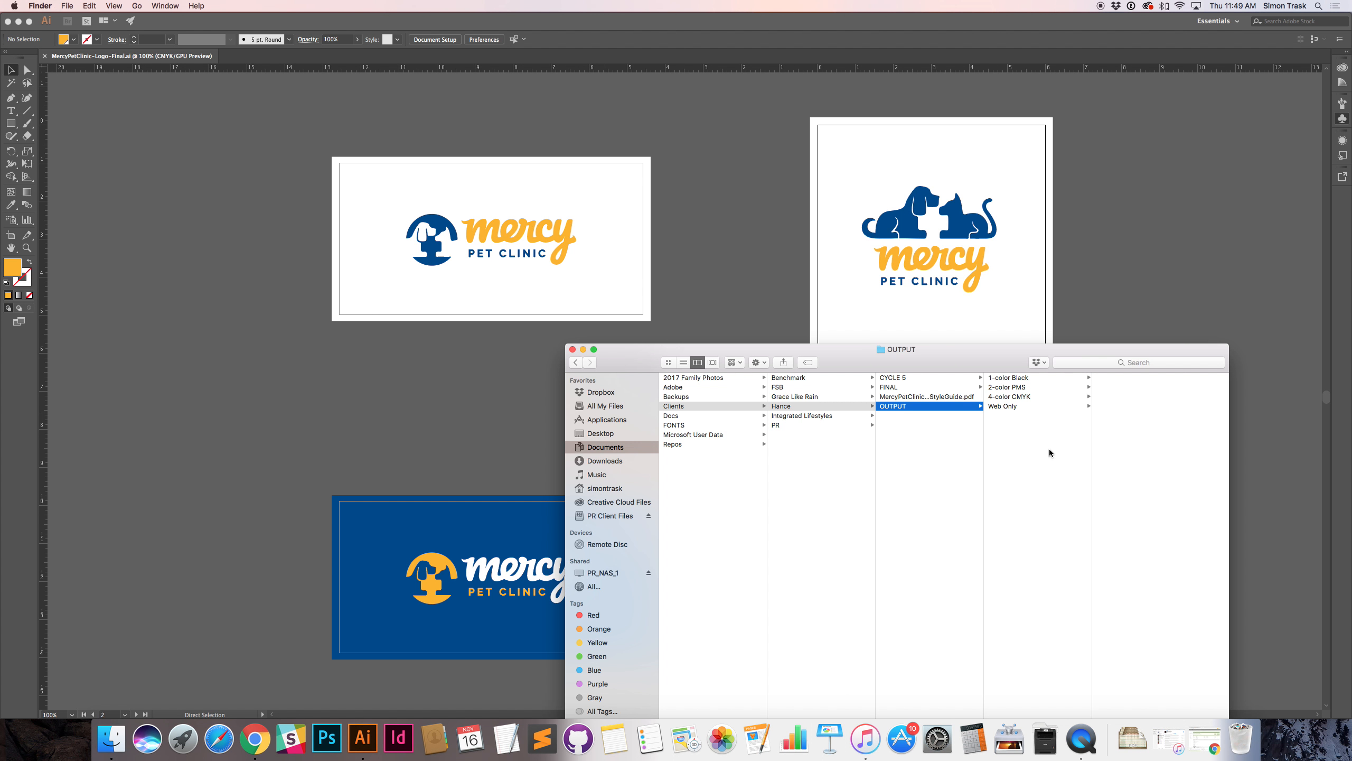
Step: Create a folder named 1 Horizontal inside OUTPUT and move the 1-color Black, 2-color PMS, 4-color CMYK and Web Only folders into it
key("super+shift+n")
type("1")
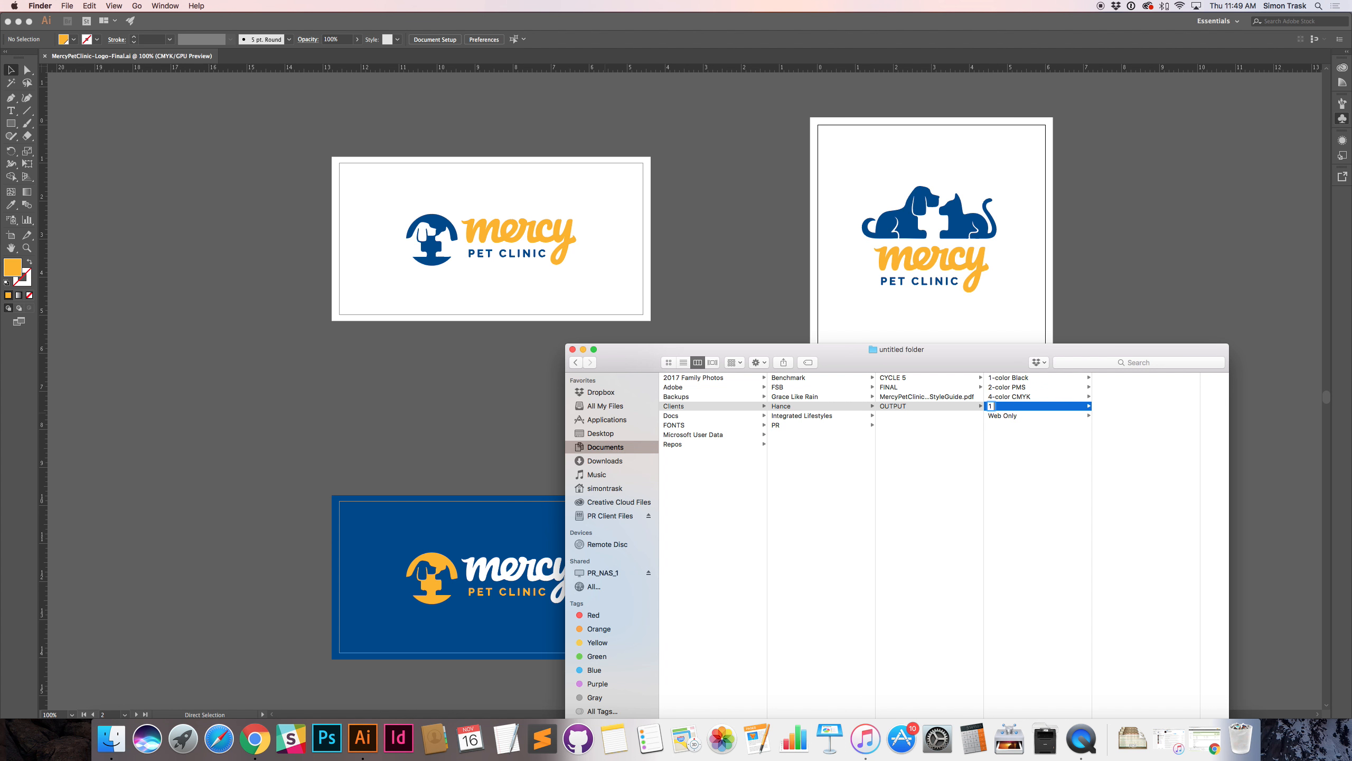
type(" Horizontal")
key("Return")
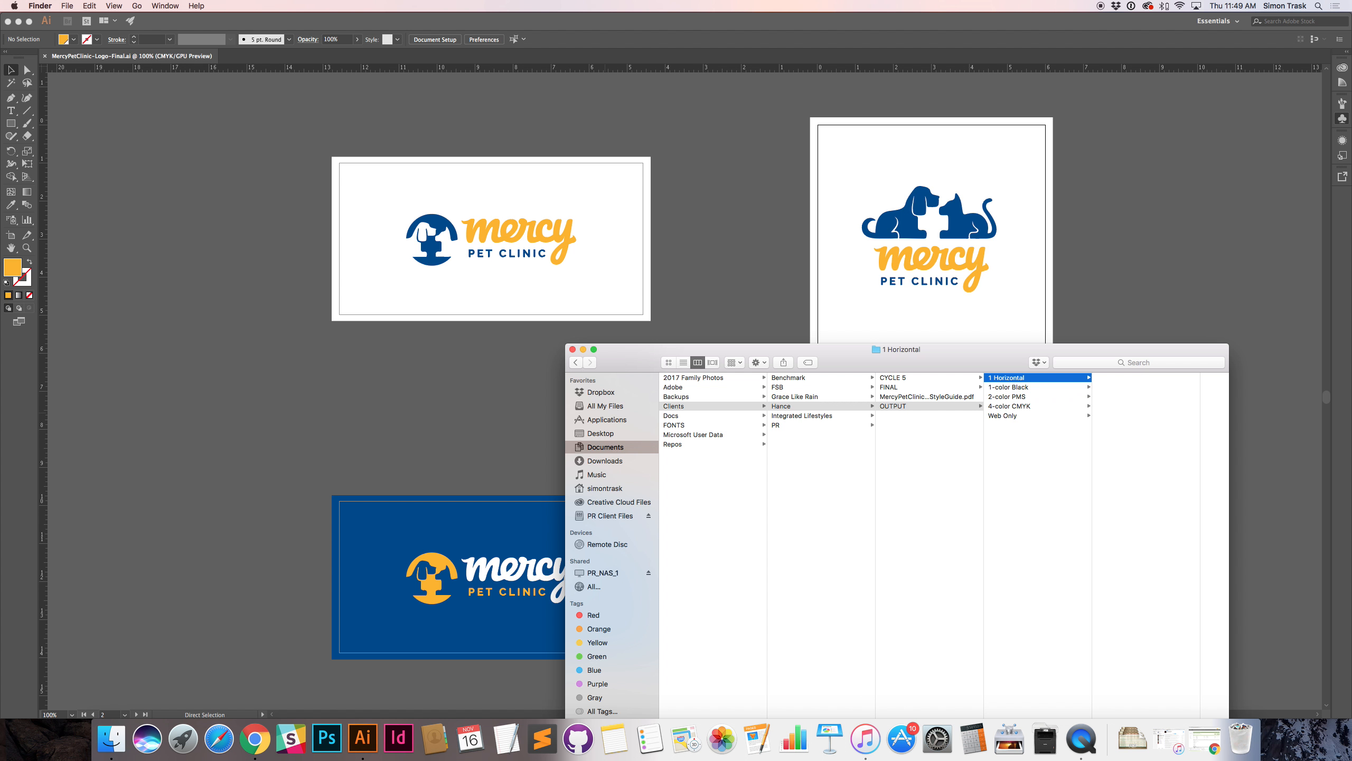
left_click_drag(1025, 444, 1146, 327)
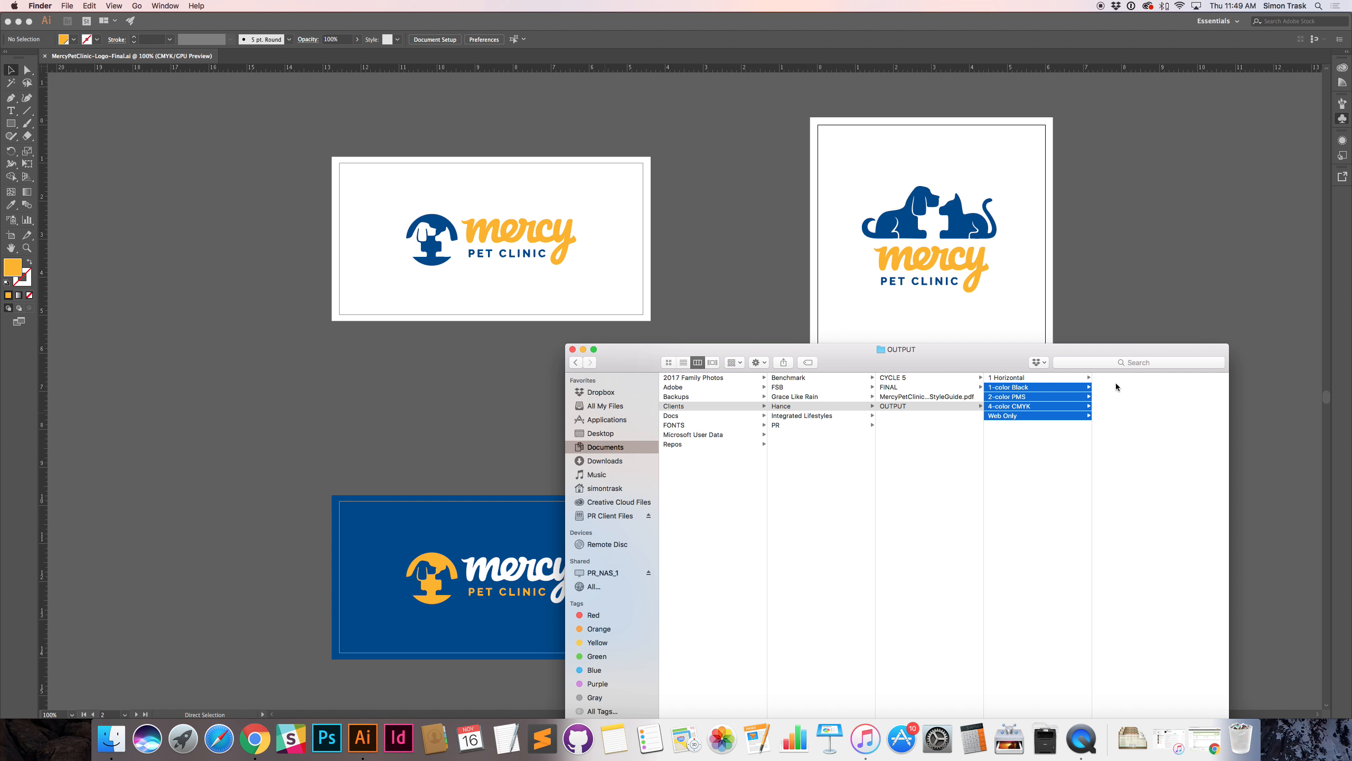
left_click_drag(1021, 391, 1025, 378)
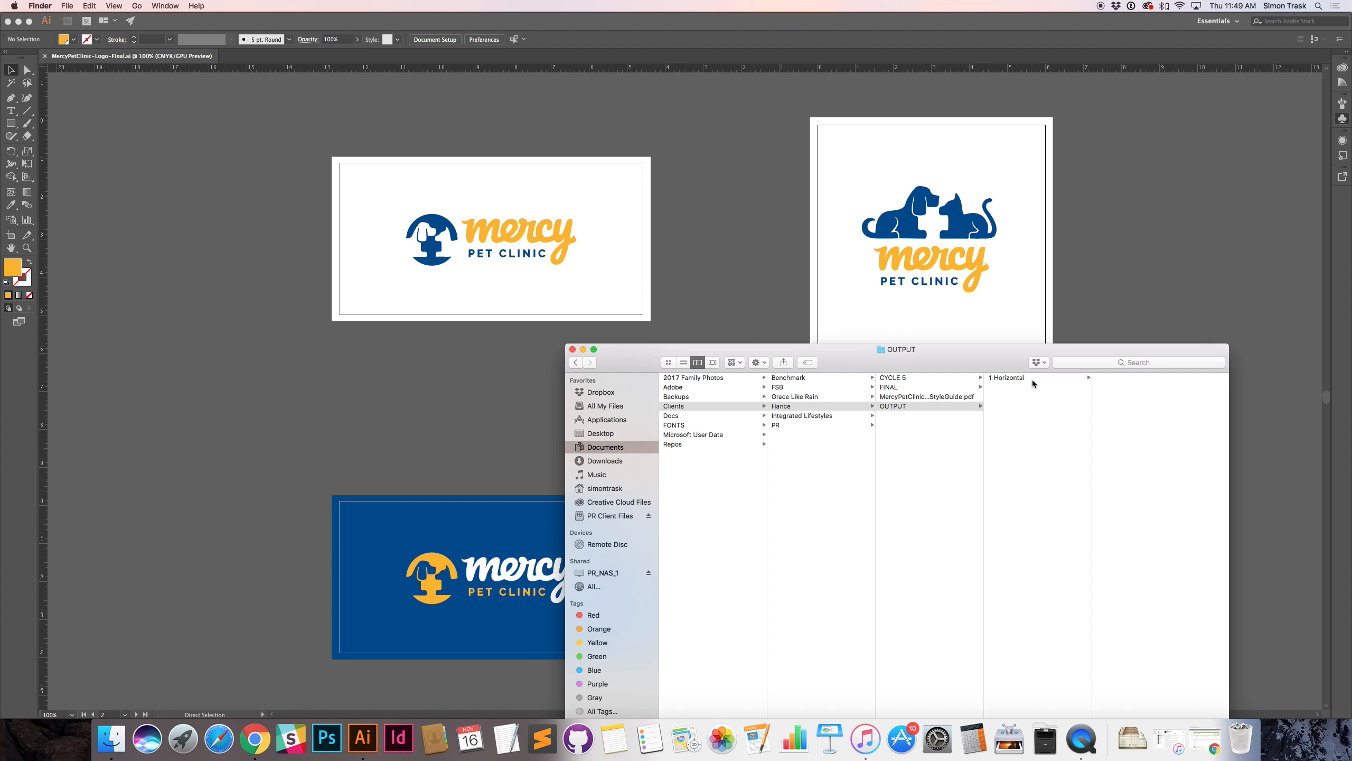
Step: Open a second Finder window and browse PR Client Files to the OUTPUT folder under _client-template, Logo, Design
key("super+n")
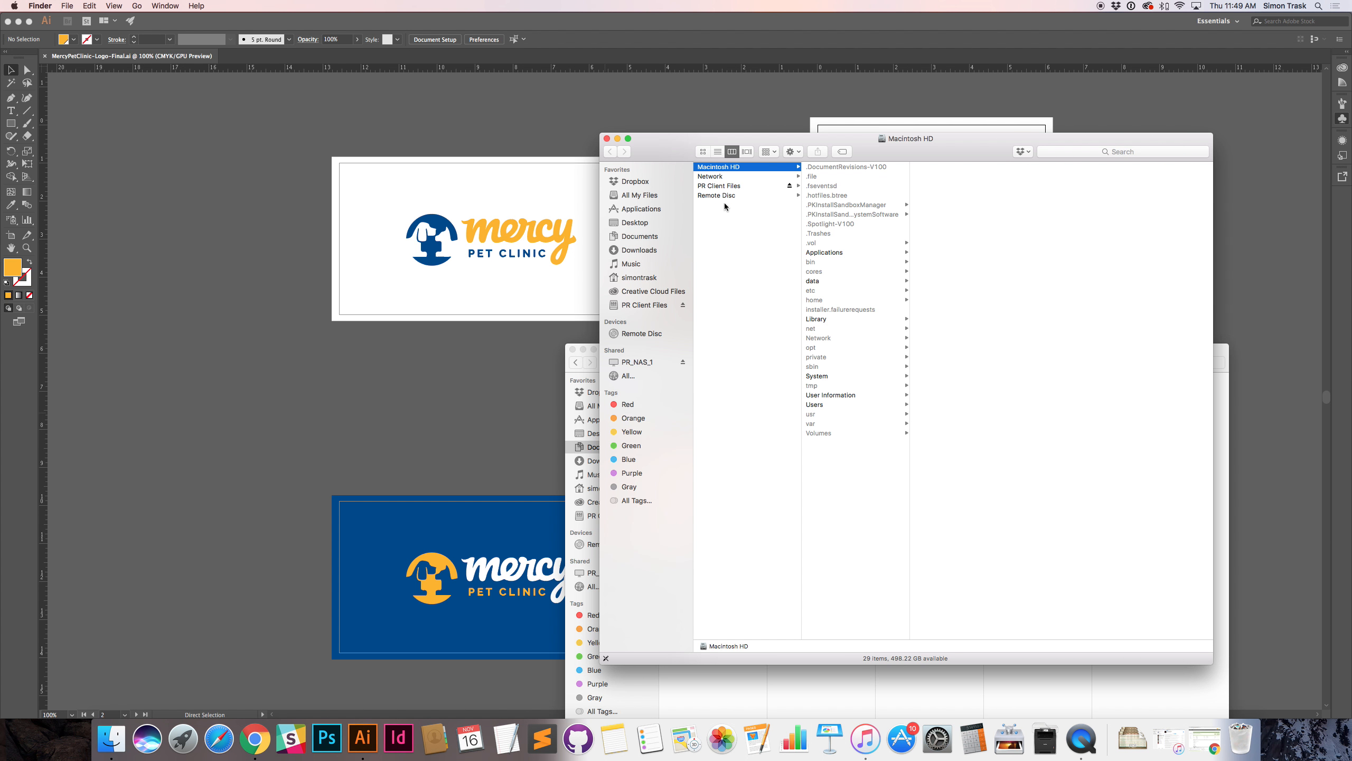
left_click(720, 186)
left_click(843, 177)
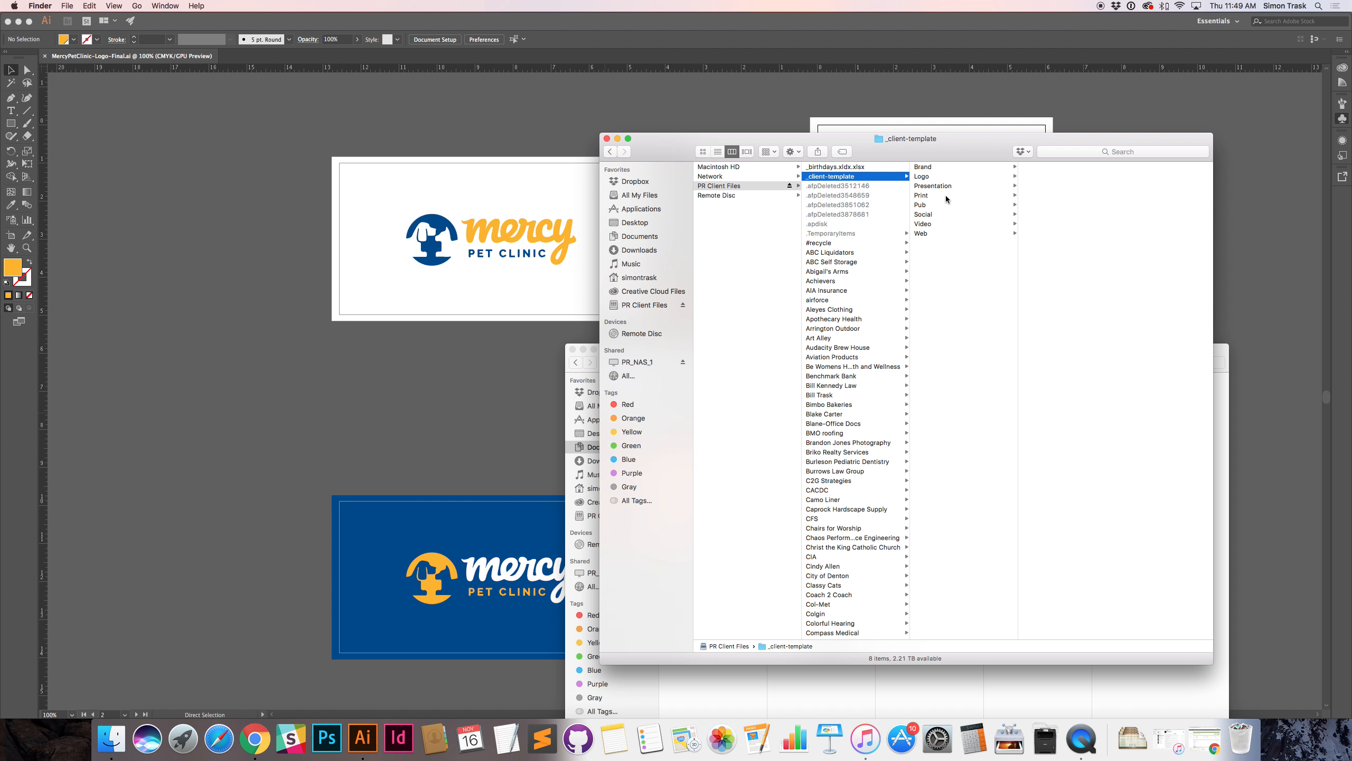
left_click(937, 177)
left_click(1051, 186)
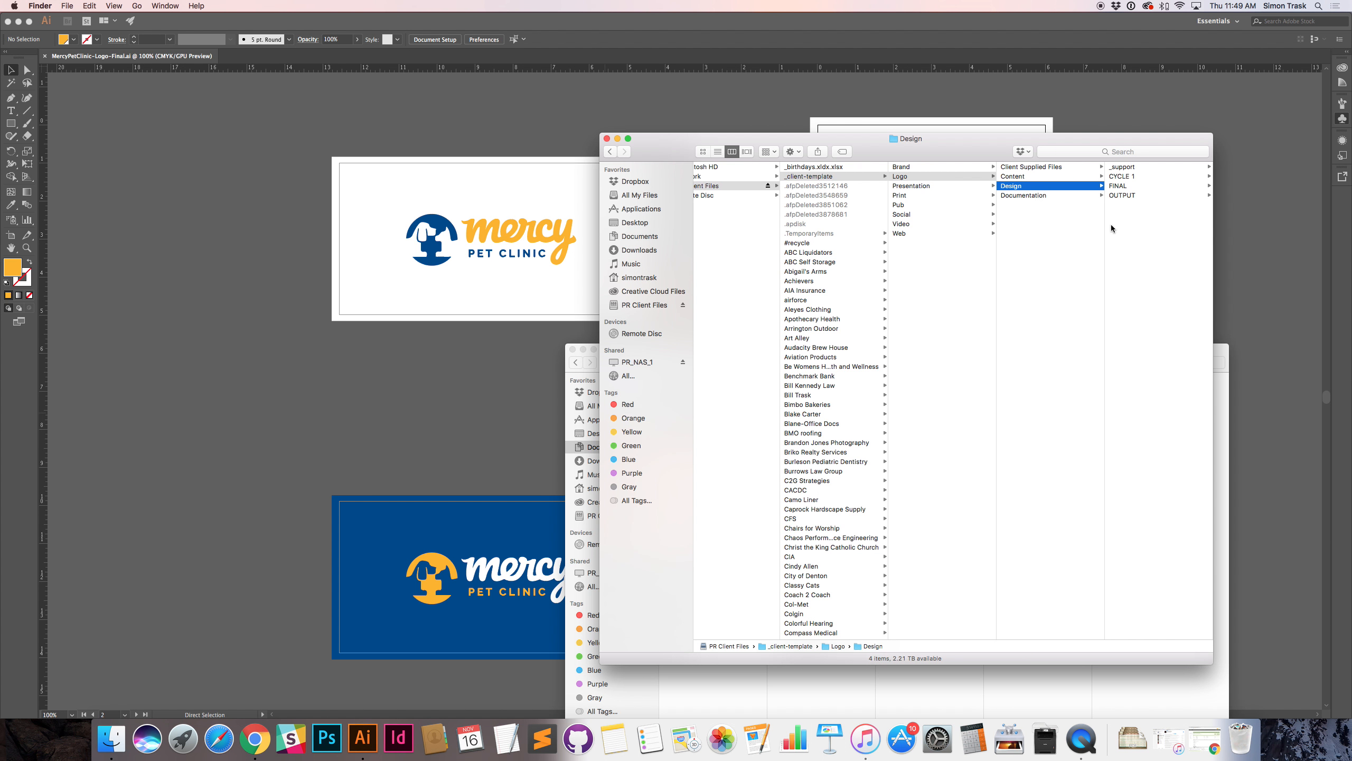
left_click(1132, 200)
Step: Look through the template's 1-color Black, 2-color PMS, 4-color CMYK and Web Only folders and close that Finder window
left_click(1137, 169)
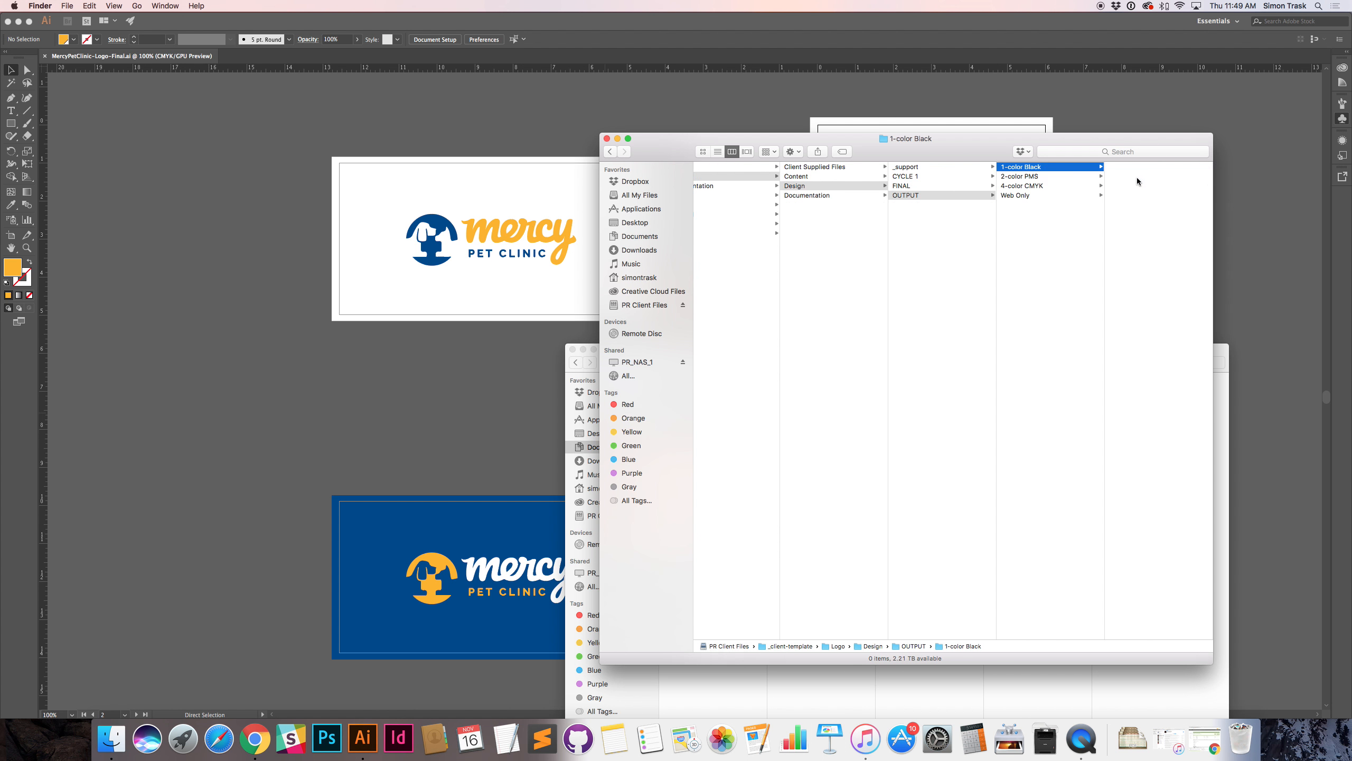
left_click(1037, 177)
left_click(1045, 186)
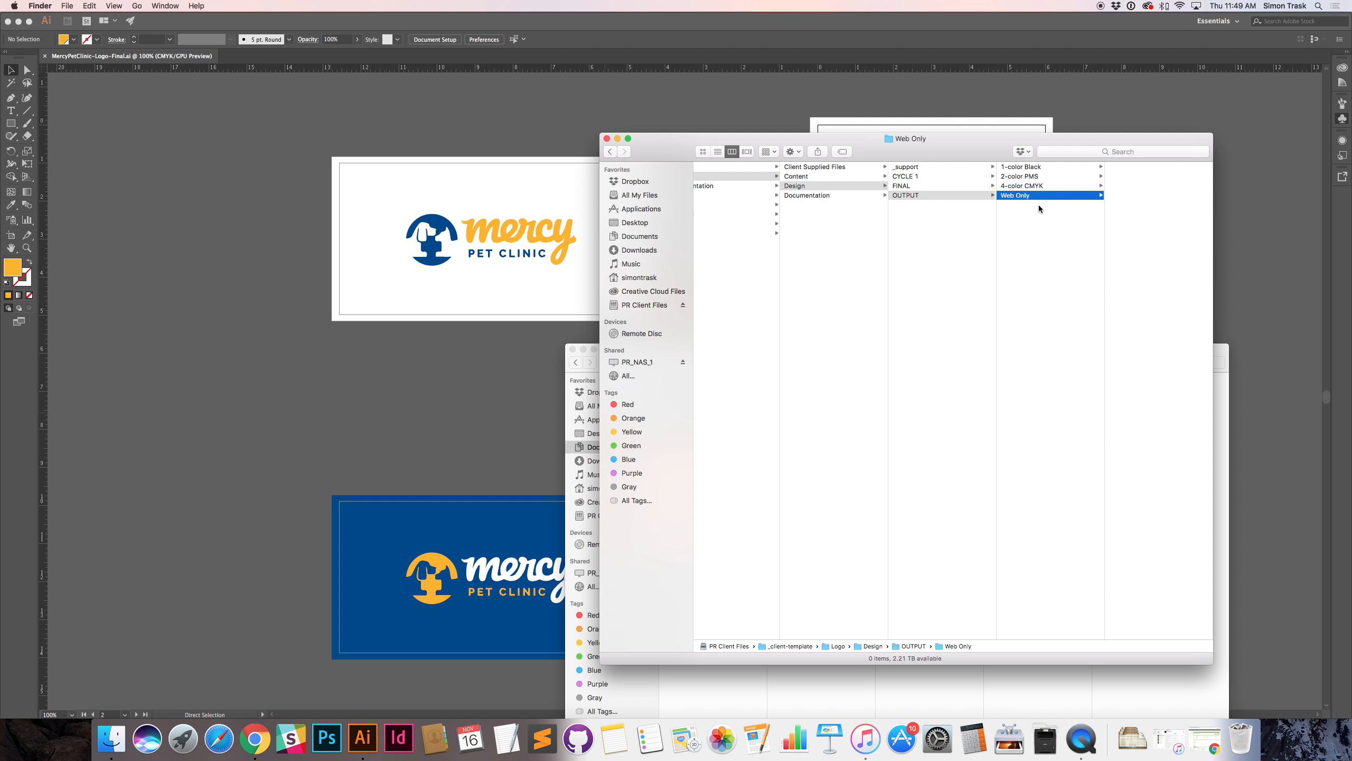
left_click(1029, 242)
key("super+w")
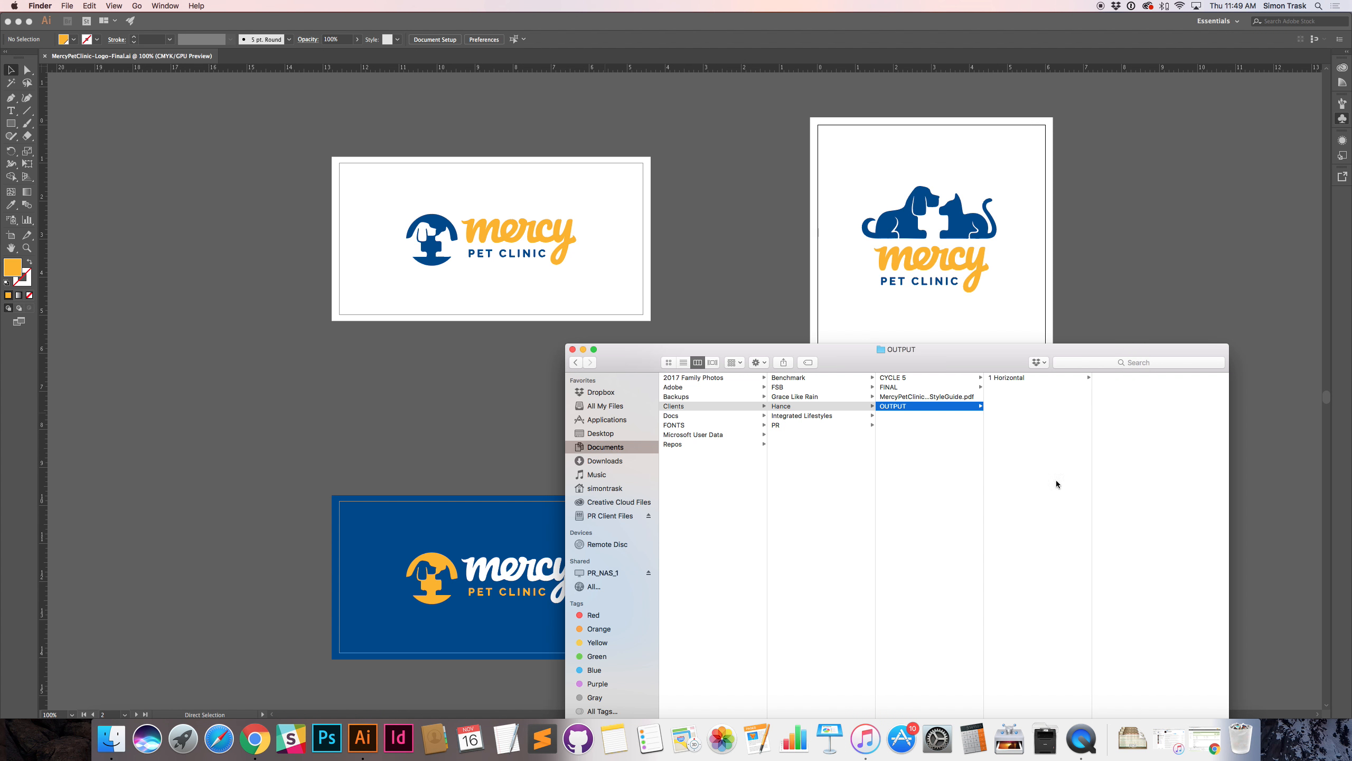
Step: Duplicate the 1 Horizontal folder, rename the copy 2 Stacked, and duplicate the 2 Stacked folder
left_click(1014, 377)
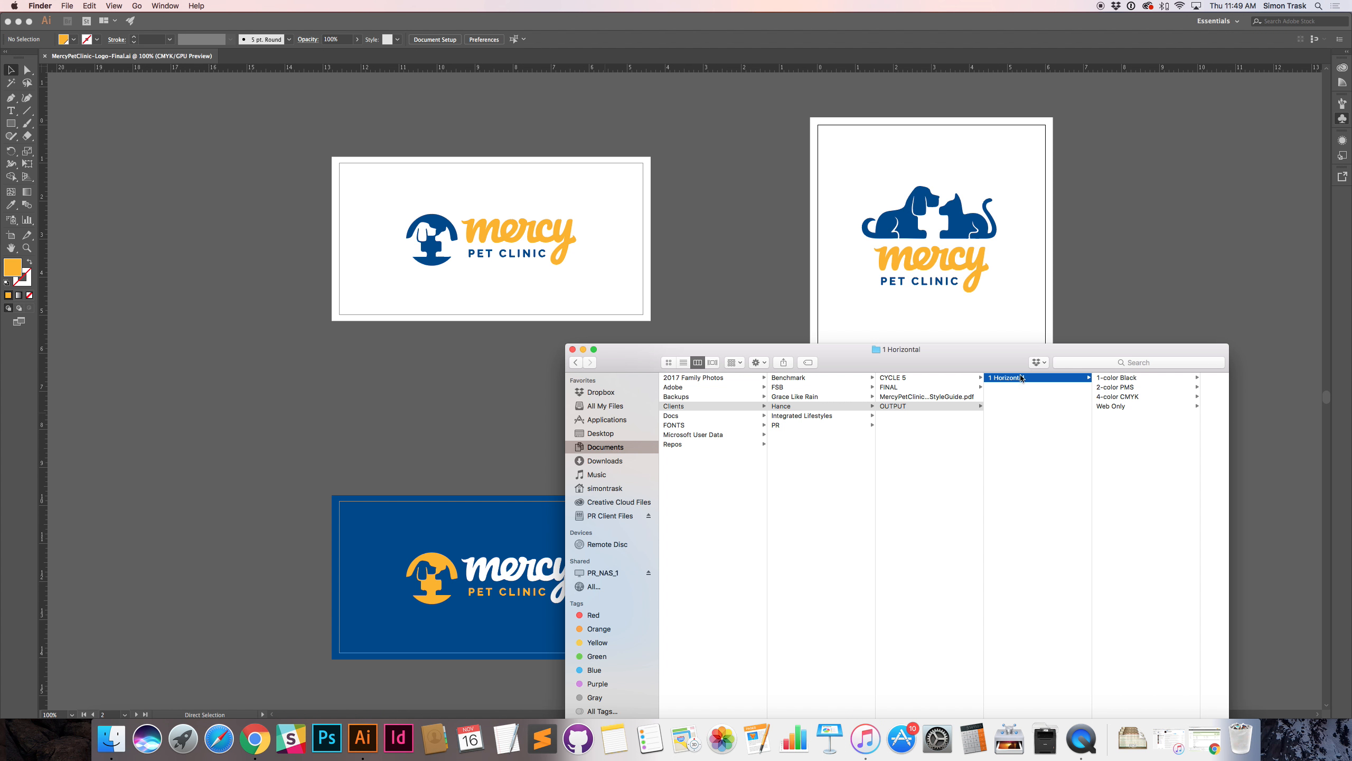
left_click(1000, 387)
key("Return")
type("2")
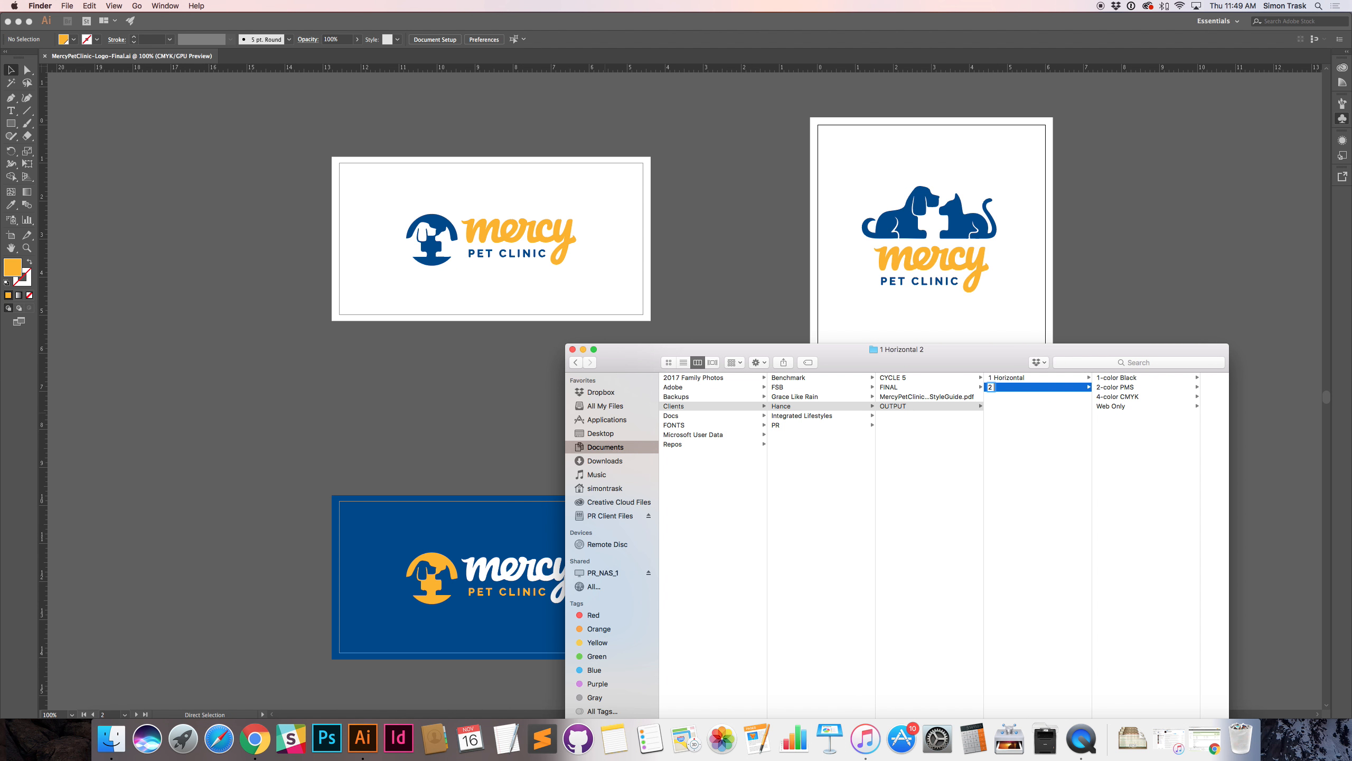
type(" Stacked")
key("Return")
left_click(1001, 397)
Step: Switch to Illustrator and duplicate the white horizontal logo artboard with its artwork below the blue horizontal version
left_click_drag(729, 397, 733, 283)
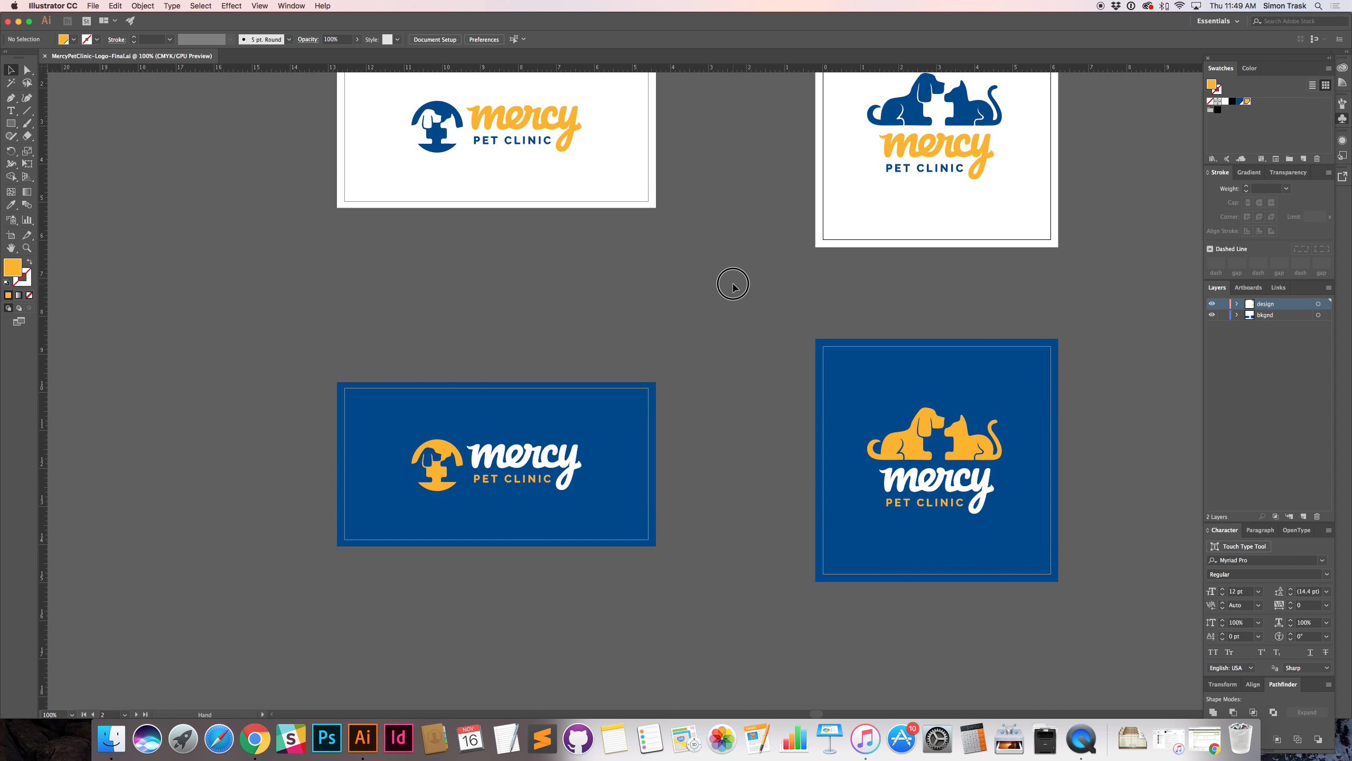
left_click(650, 427, "alt+super")
left_click(668, 425, "alt+super")
left_click_drag(718, 388, 703, 510)
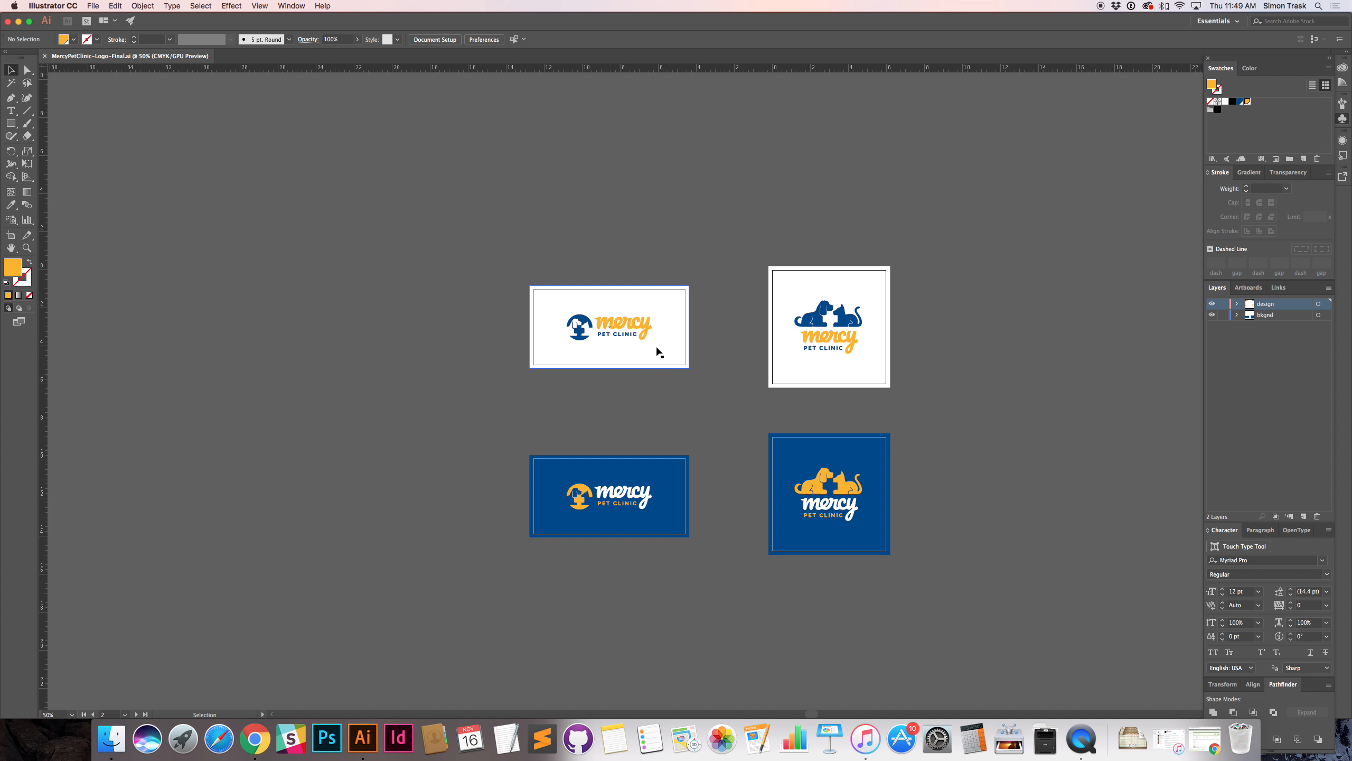
left_click(669, 362)
left_click_drag(688, 423, 700, 393)
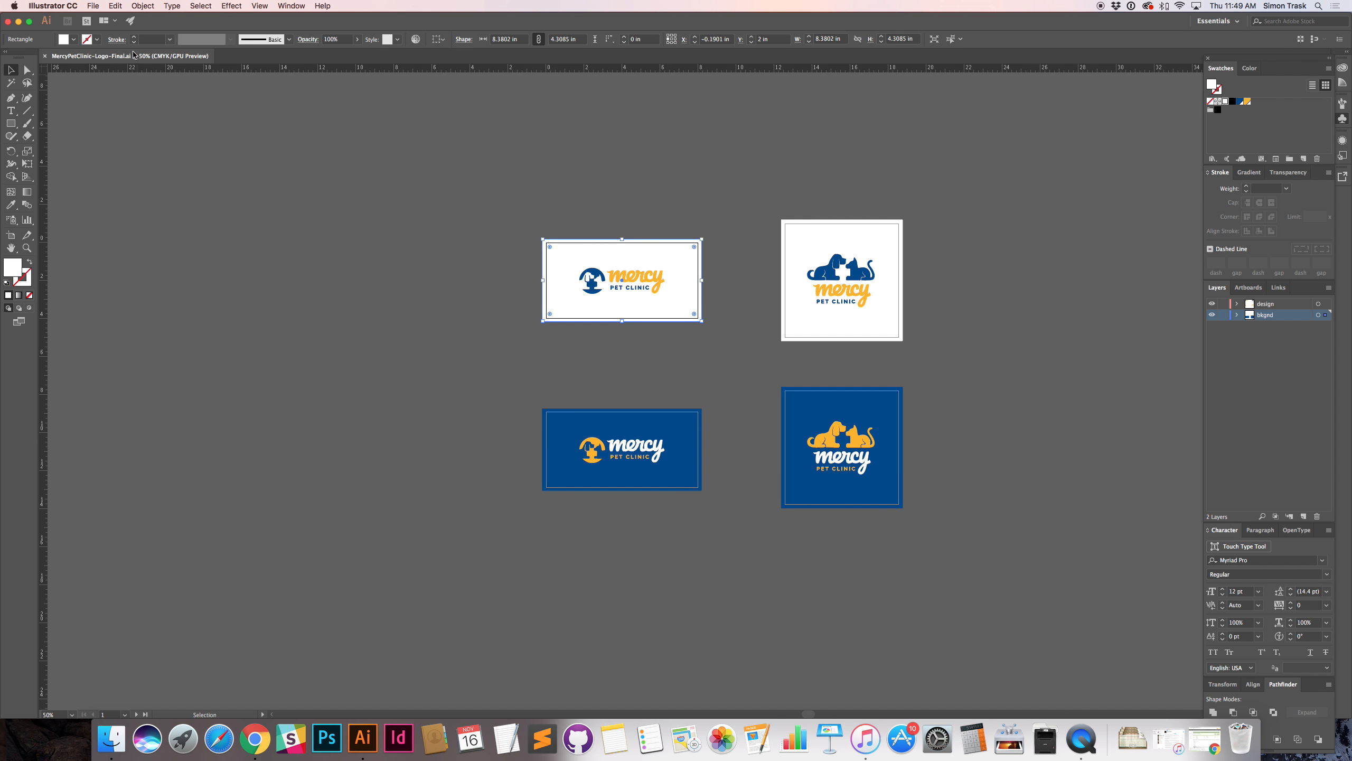
key("shift+o")
left_click_drag(685, 314, 688, 634)
key("v")
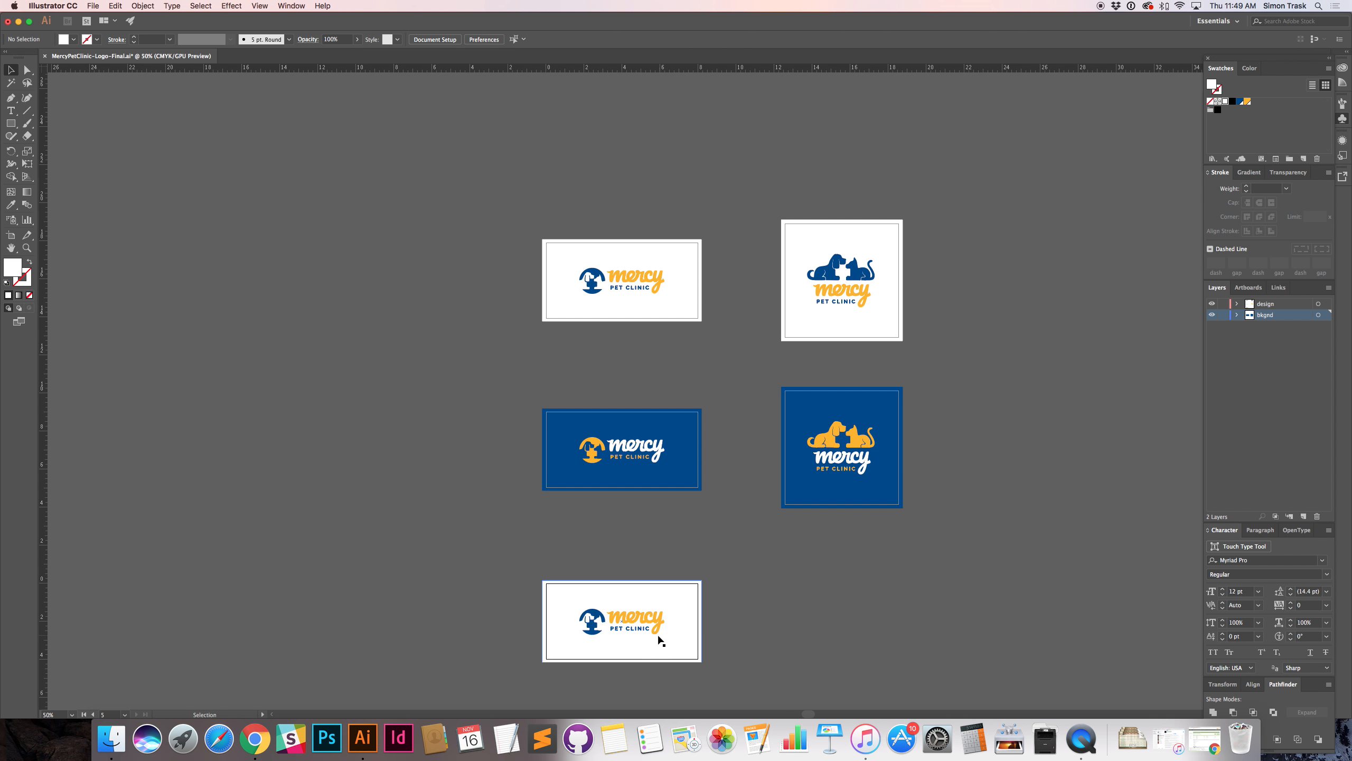
Step: Recolor the whole logo on the duplicated artboard with the blue sampled from its emblem
left_click(644, 628)
left_click_drag(666, 644, 692, 557)
left_click_drag(624, 520, 698, 557)
key("i")
left_click(622, 527)
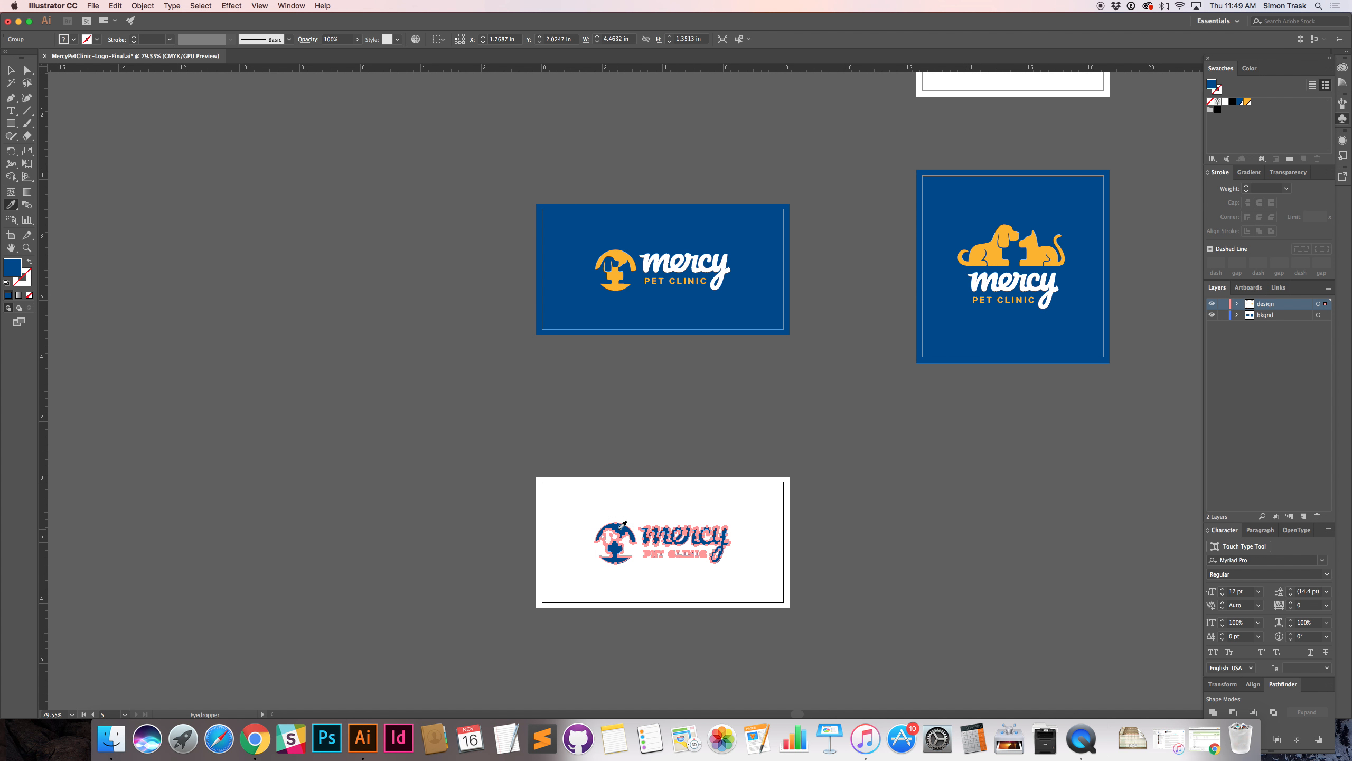
Step: Delete the round pet emblem from the duplicated logo, keeping only the wordmark
key("a")
left_click(636, 523)
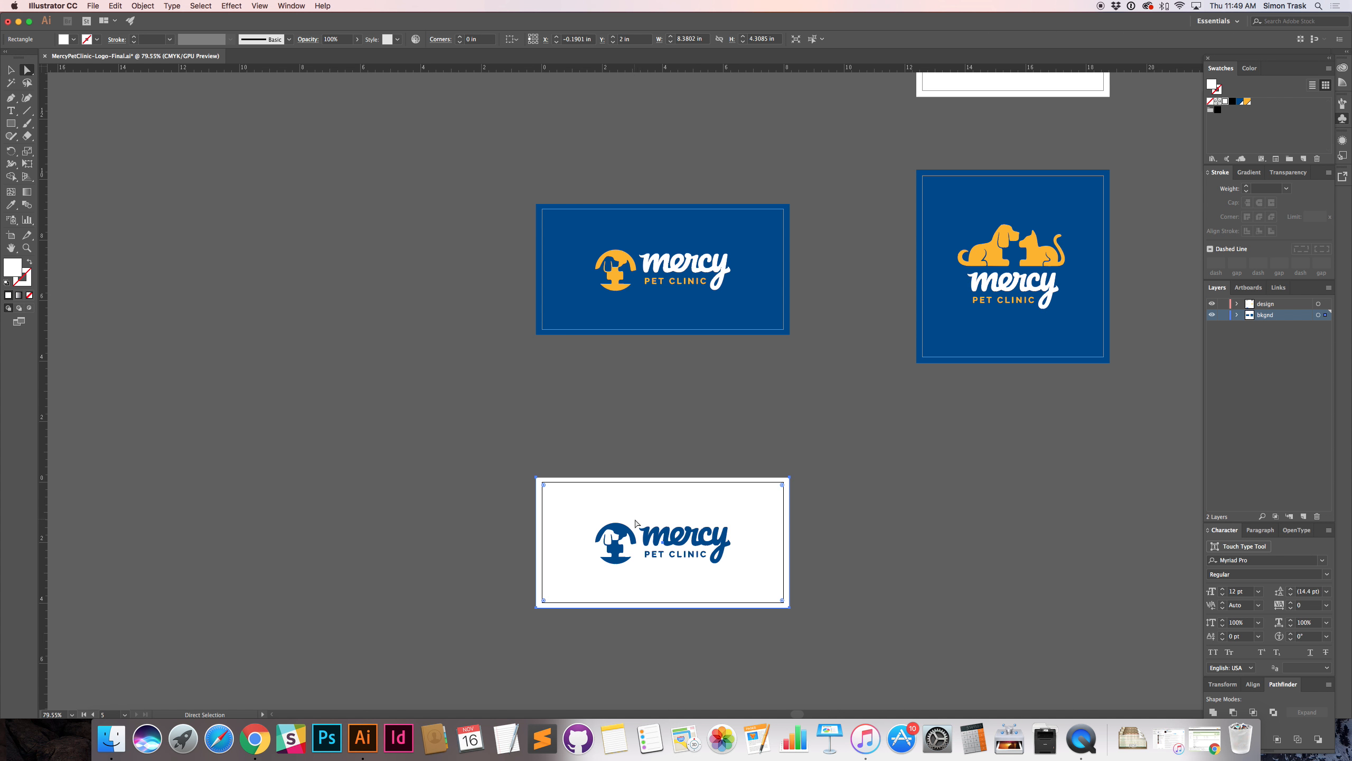
key("shift+super+a")
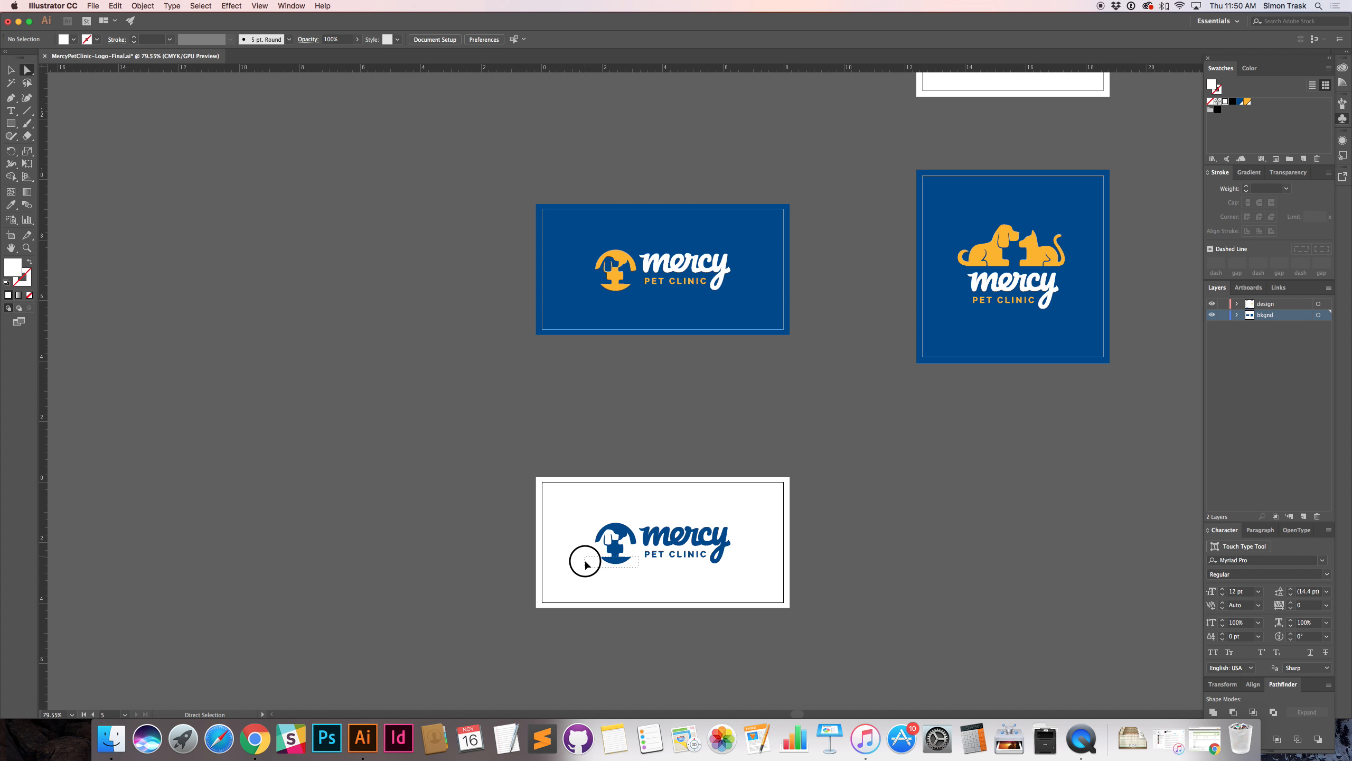
left_click(614, 525)
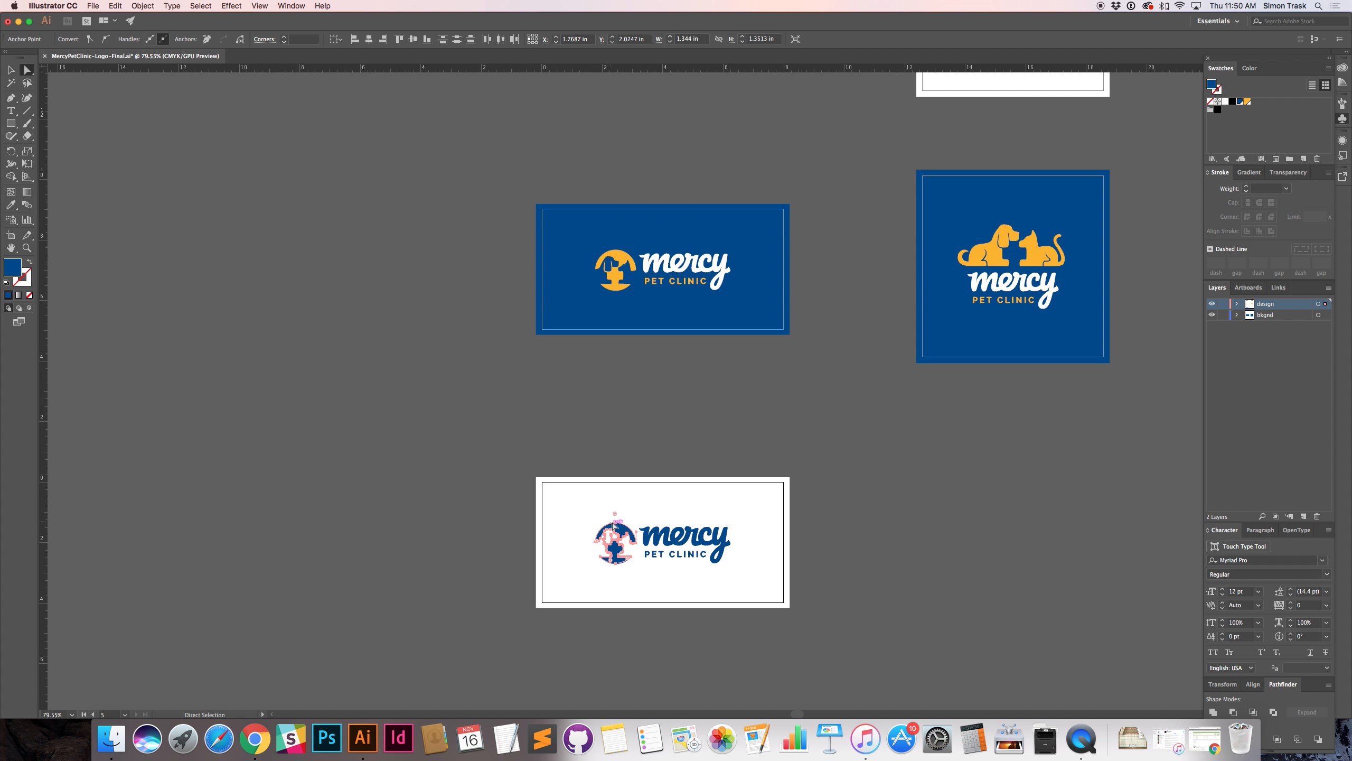
key("Delete")
Step: Move the blue wordmark left to the center of its artboard, check its placement in outline view, and save the file
key("v")
left_click_drag(622, 516, 772, 589)
key("super+y")
key("shift+Left")
key("shift+Left")
key("shift+Left")
key("shift+Left")
key("shift+Left")
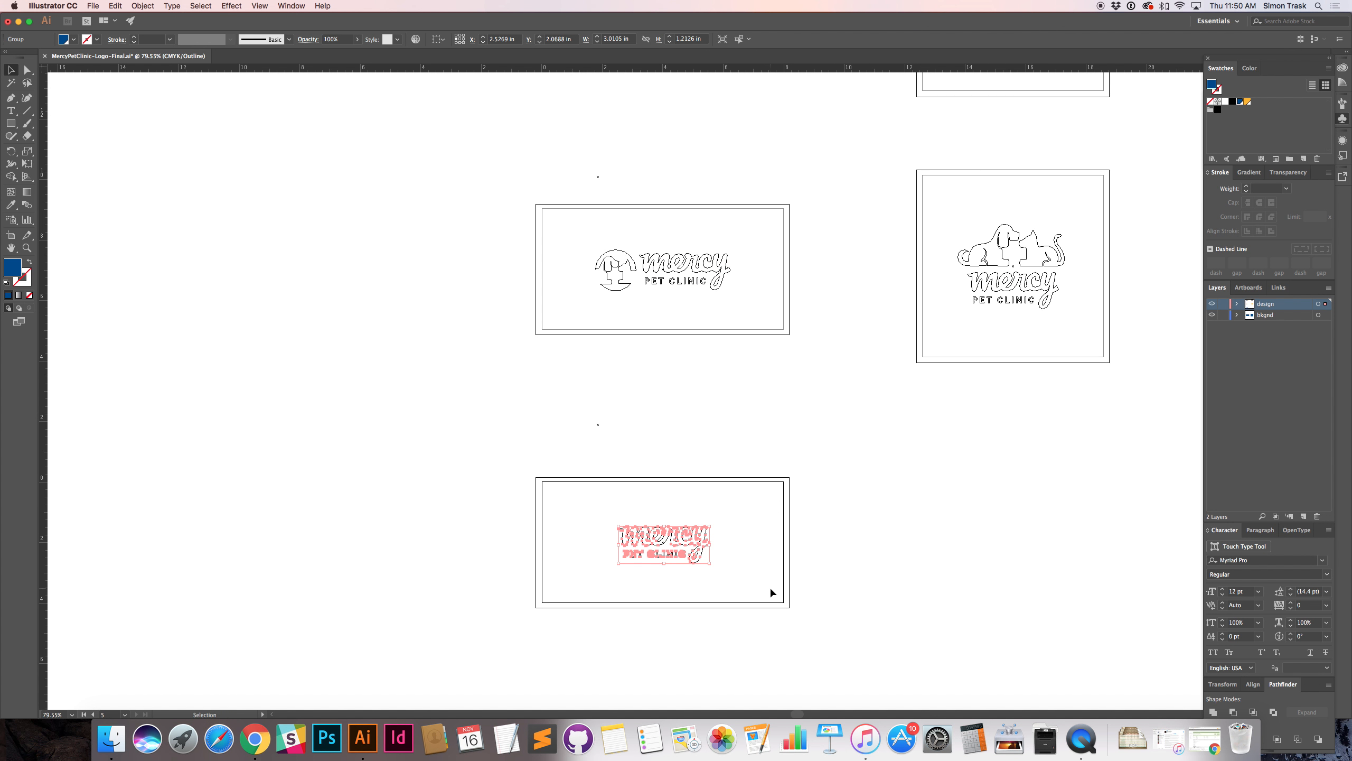
key("a")
key("super+y")
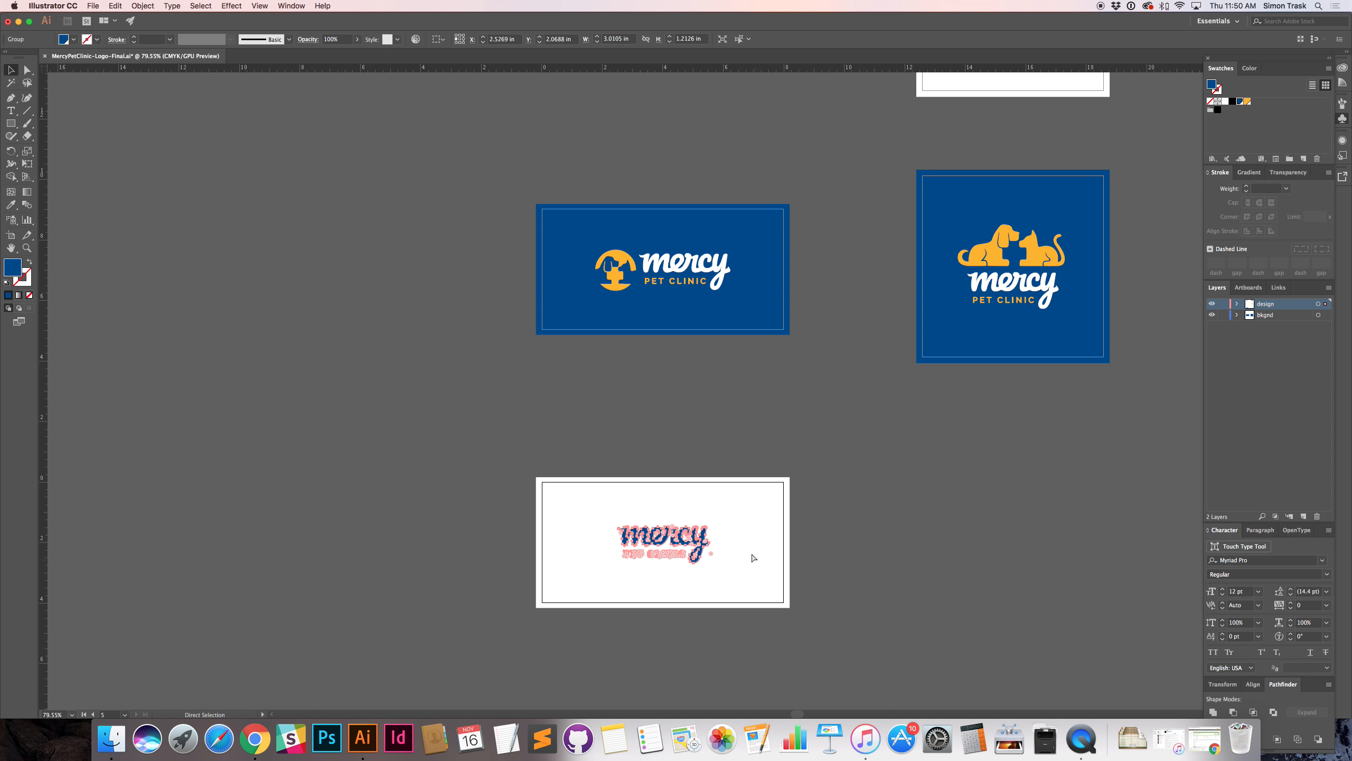
key("v")
left_click(765, 624)
left_click_drag(660, 571, 605, 627)
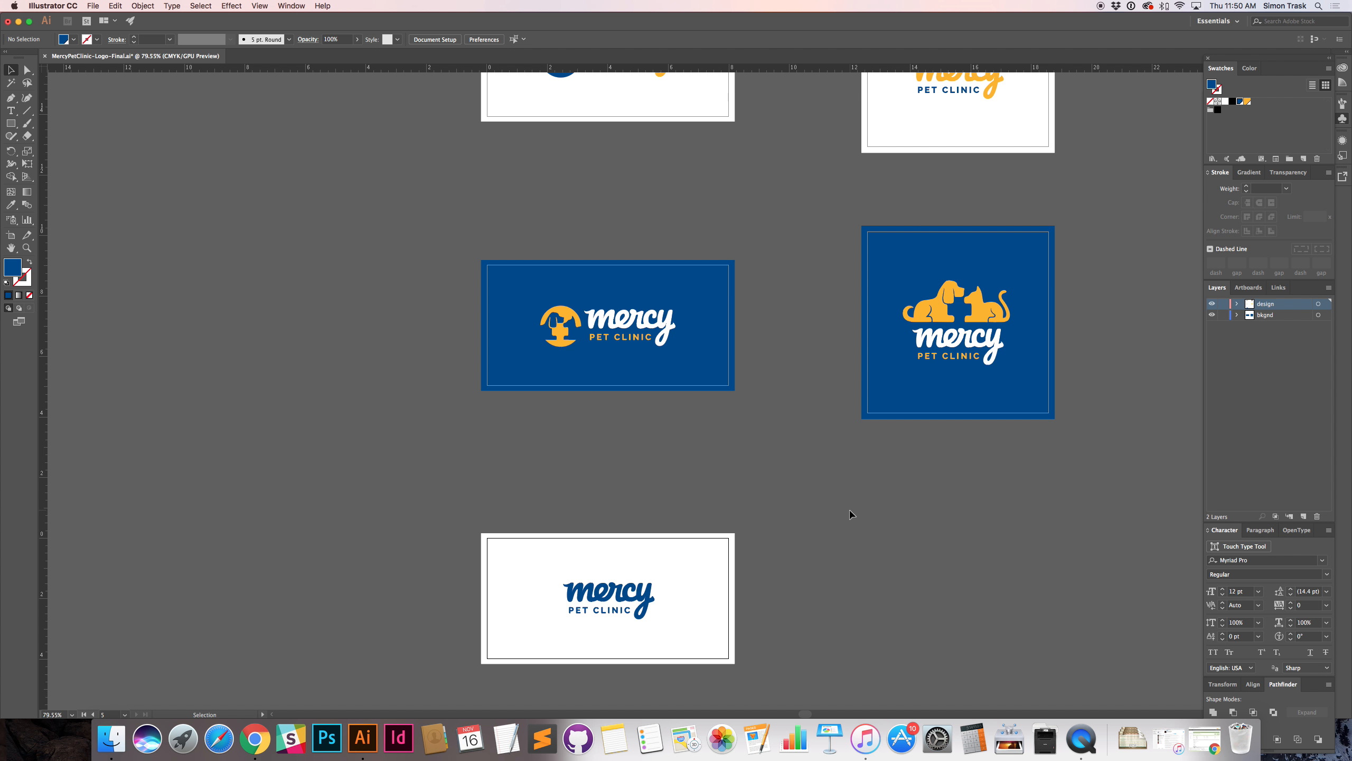
key("space")
left_click_drag(879, 565, 793, 625)
key("a")
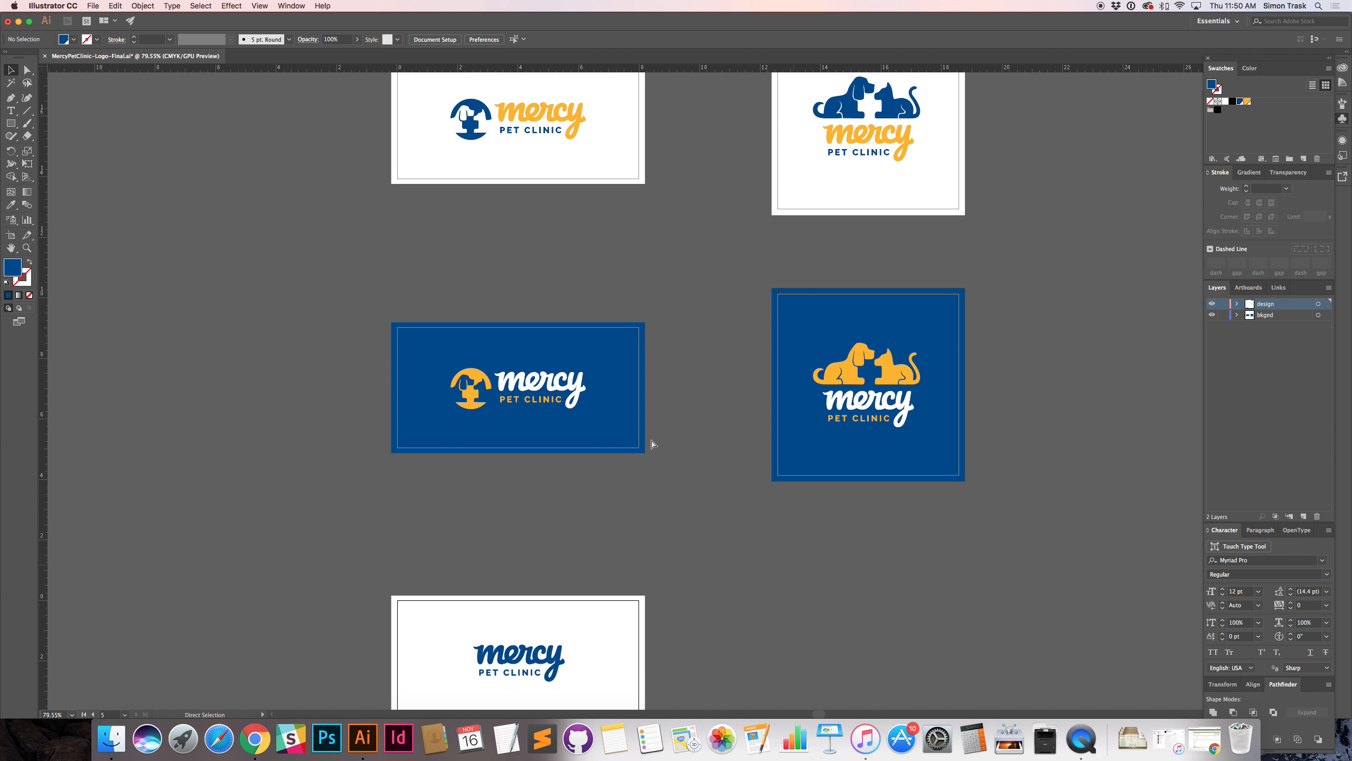
key("v")
left_click_drag(600, 296, 600, 382)
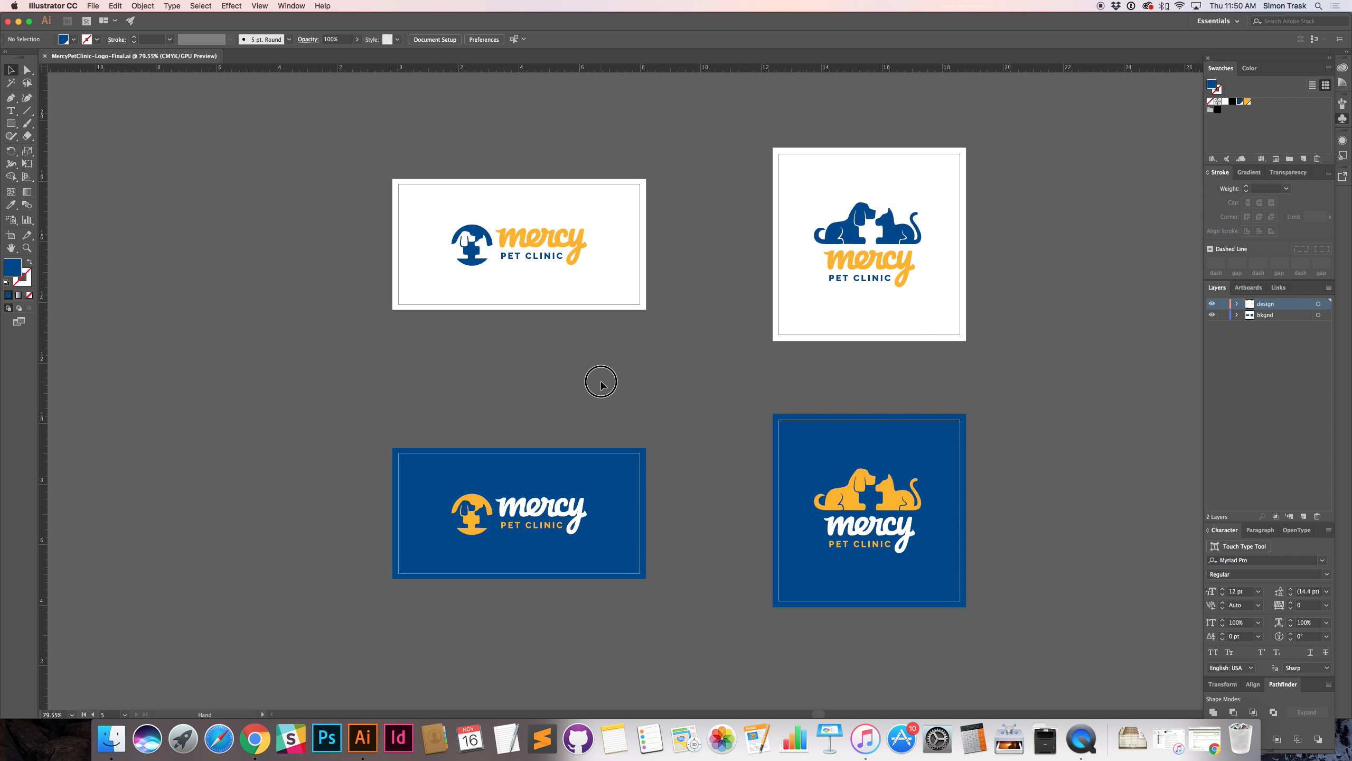
Step: Switch to Finder, rename the extra copy of the 2 Stacked folder as 3 Wordmark, and open the 1 Horizontal folder
key("super+Tab")
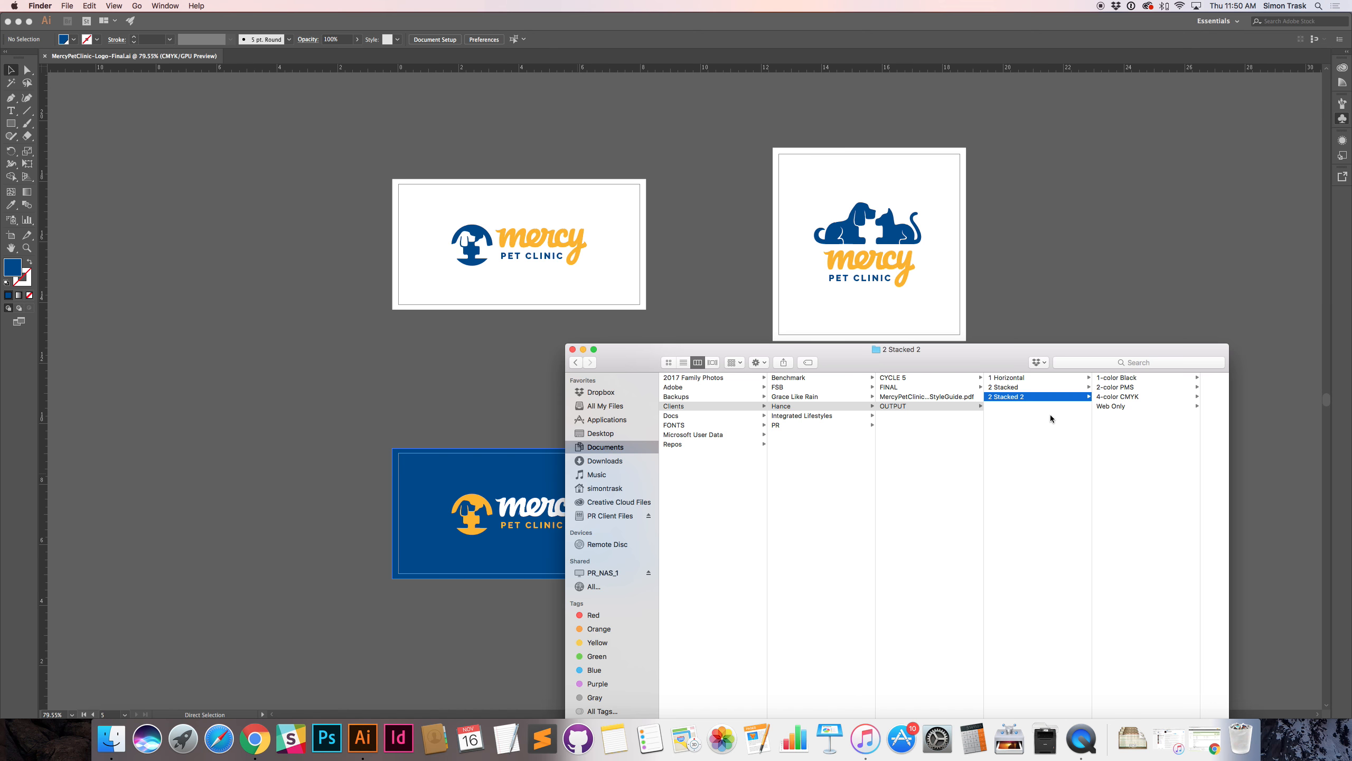
left_click(989, 396)
type("3 Wordmark")
key("Return")
left_click(1047, 387)
left_click(1055, 378)
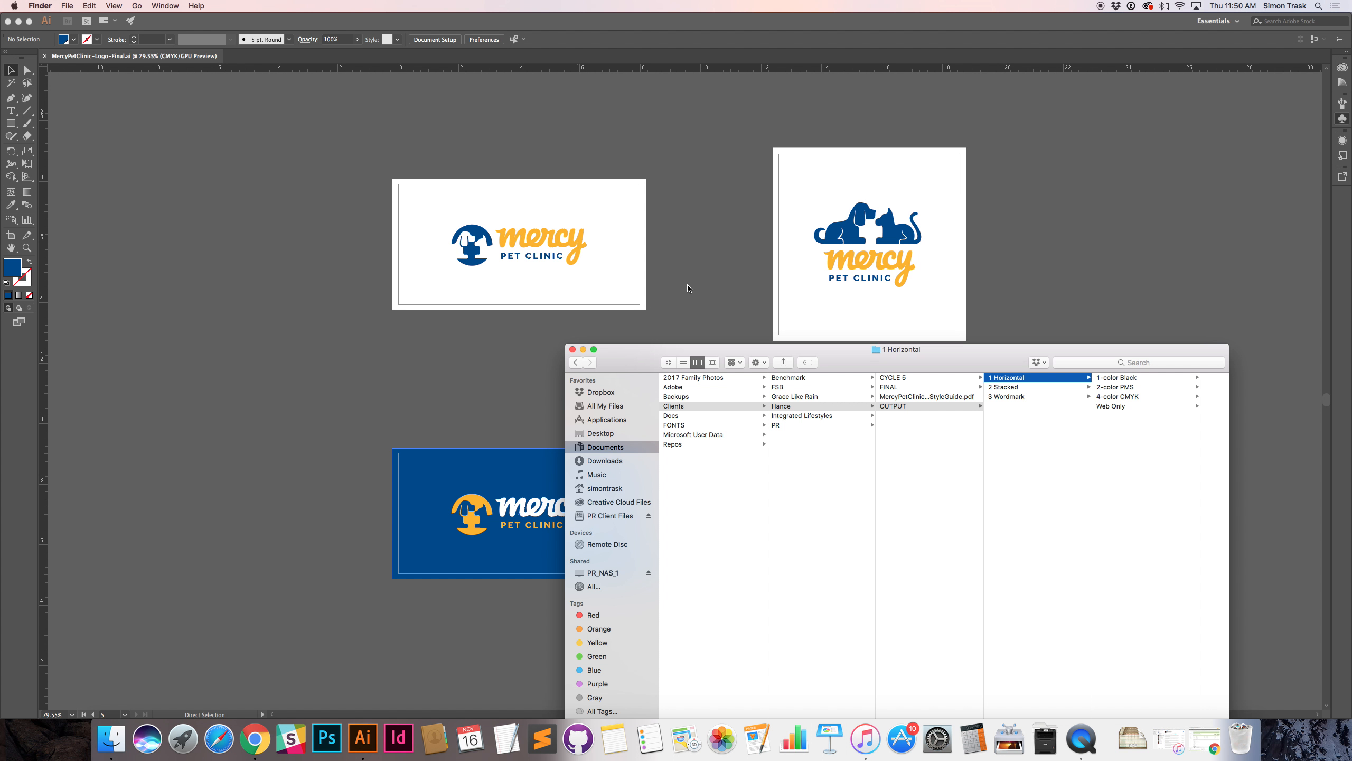
Step: Switch to Illustrator and copy the horizontal logo group from the white artboard, without its background
left_click(575, 213)
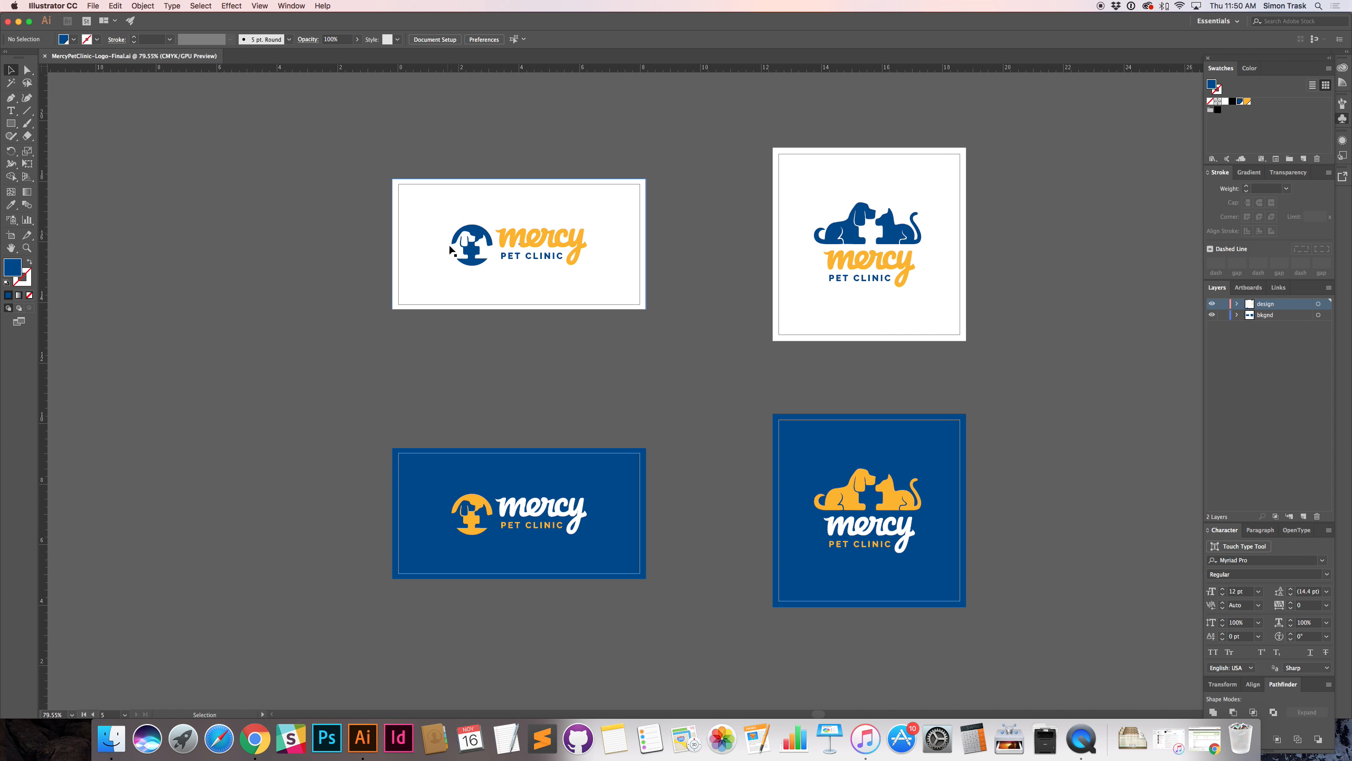
mouse_move(607, 277)
left_mouse_down()
mouse_move(441, 195)
mouse_move(522, 272)
mouse_move(603, 288)
left_mouse_up()
key("super+z")
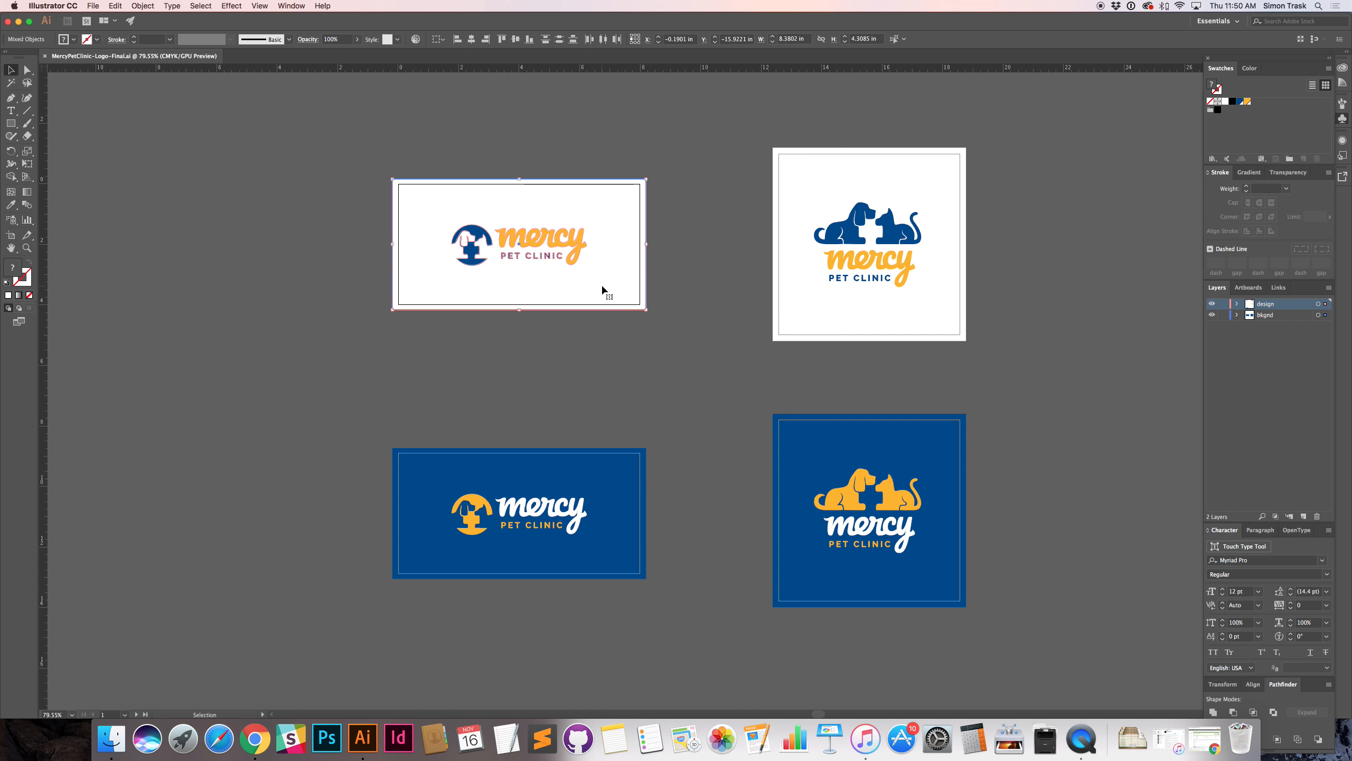
key("a")
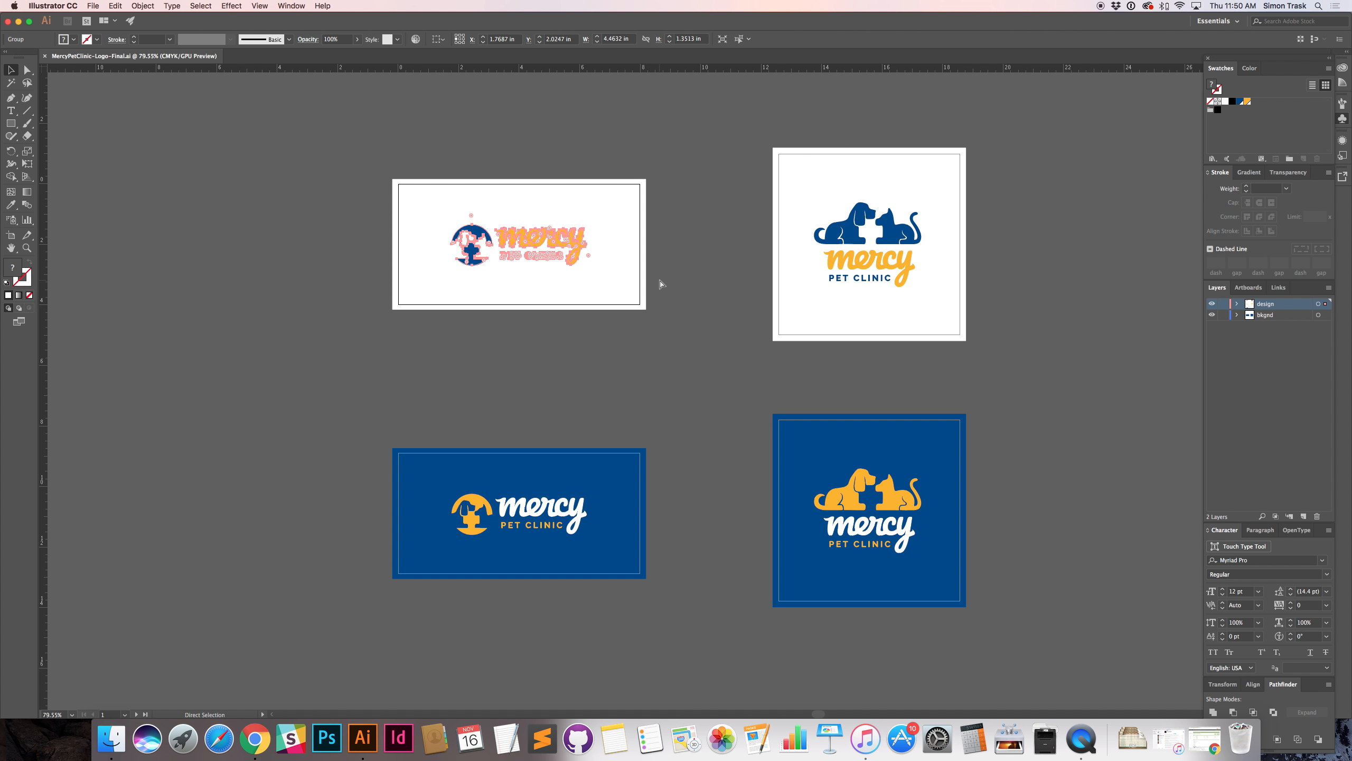
key("v")
Step: Create a new 6 × 4 in CMYK document with six artboards and close it again
key("super+n")
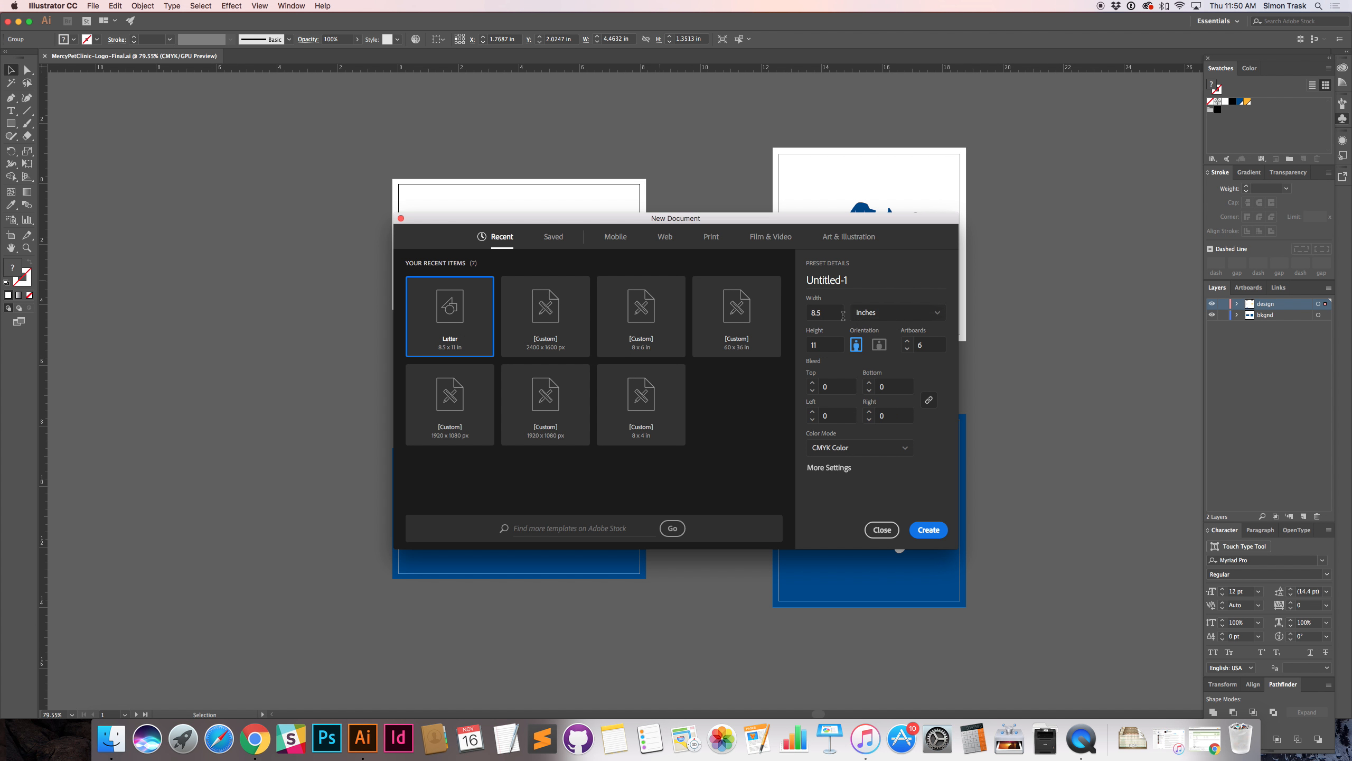
left_click(825, 309)
type("6")
key("Tab")
type("4")
key("Return")
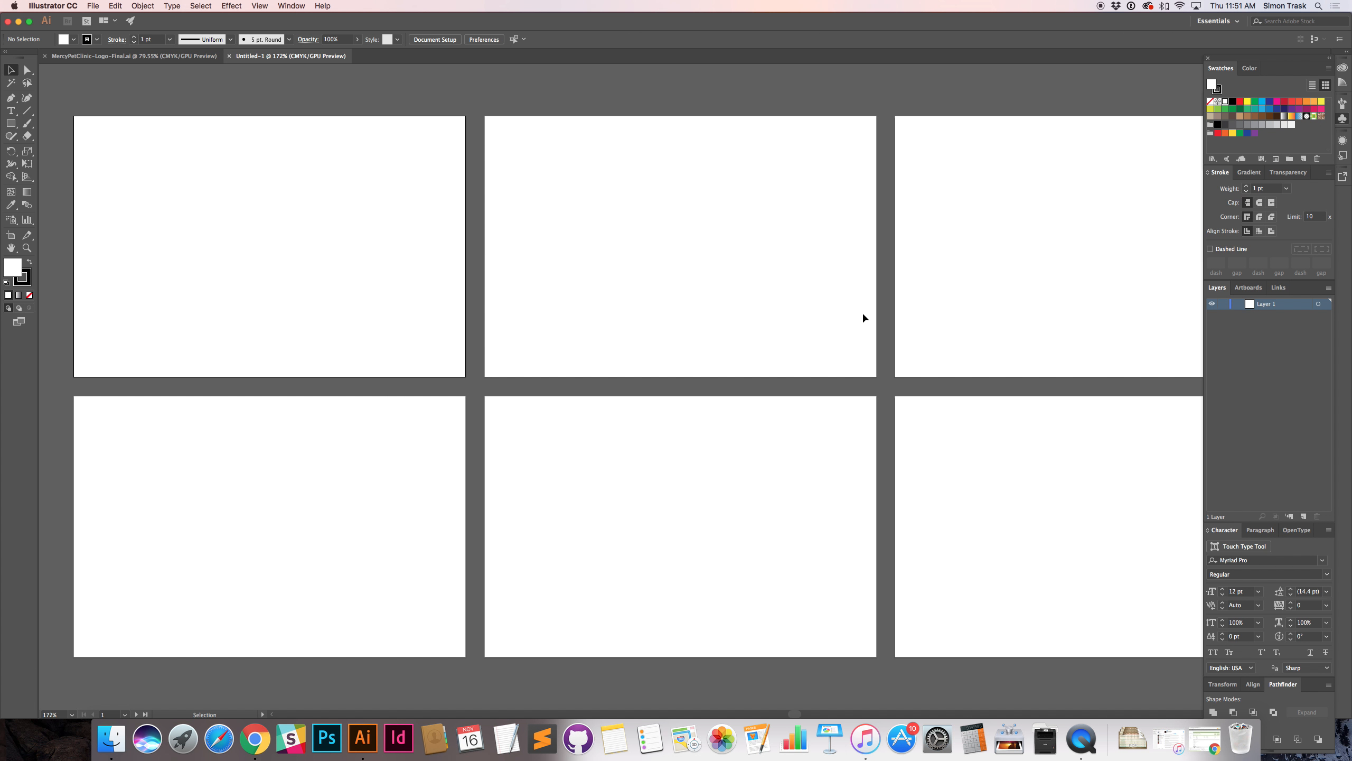
left_click(750, 313, "alt+super")
left_click(749, 313, "alt+super")
left_click_drag(694, 421, 767, 393)
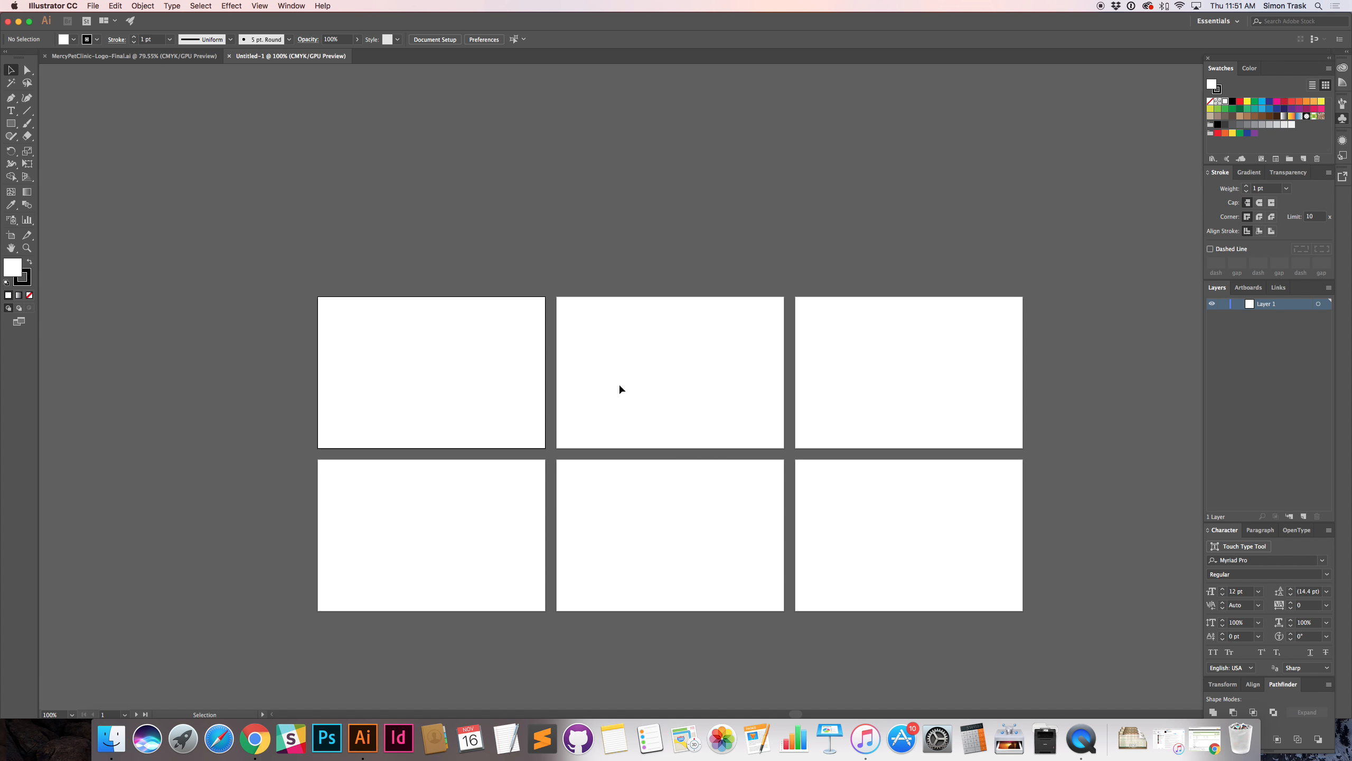
key("super+w")
Step: Open the settings for a new document and preview the Mercy Pet Clinic style guide PDF in Finder
key("super+n")
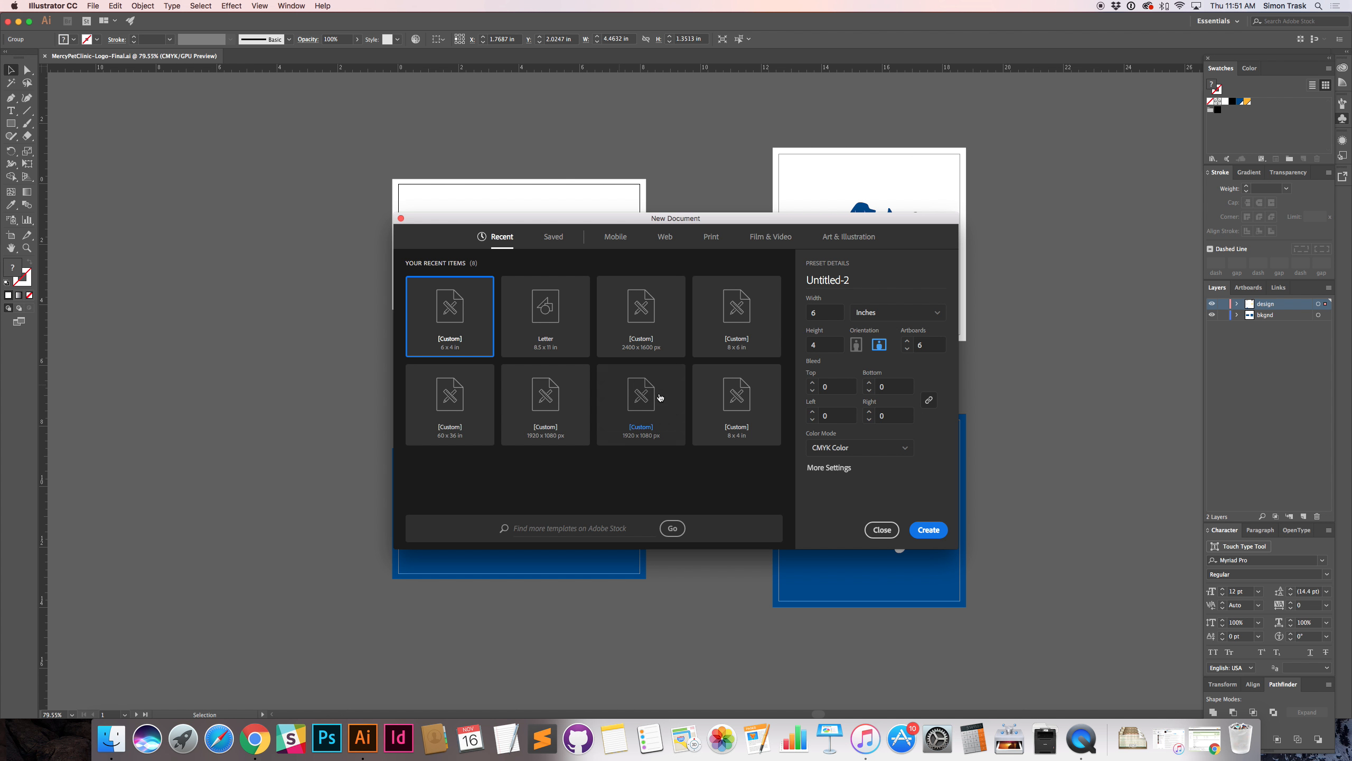
key("super+Tab")
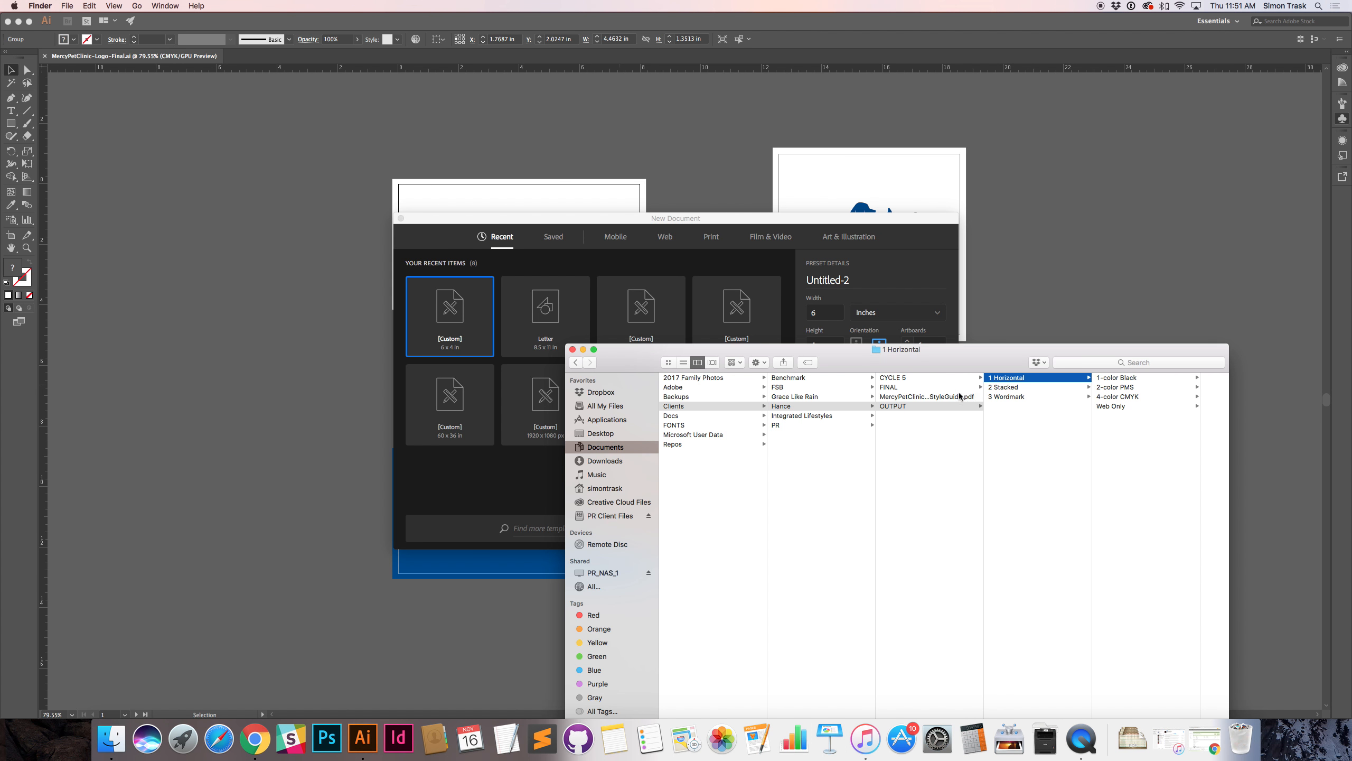
left_click(926, 396)
key("space")
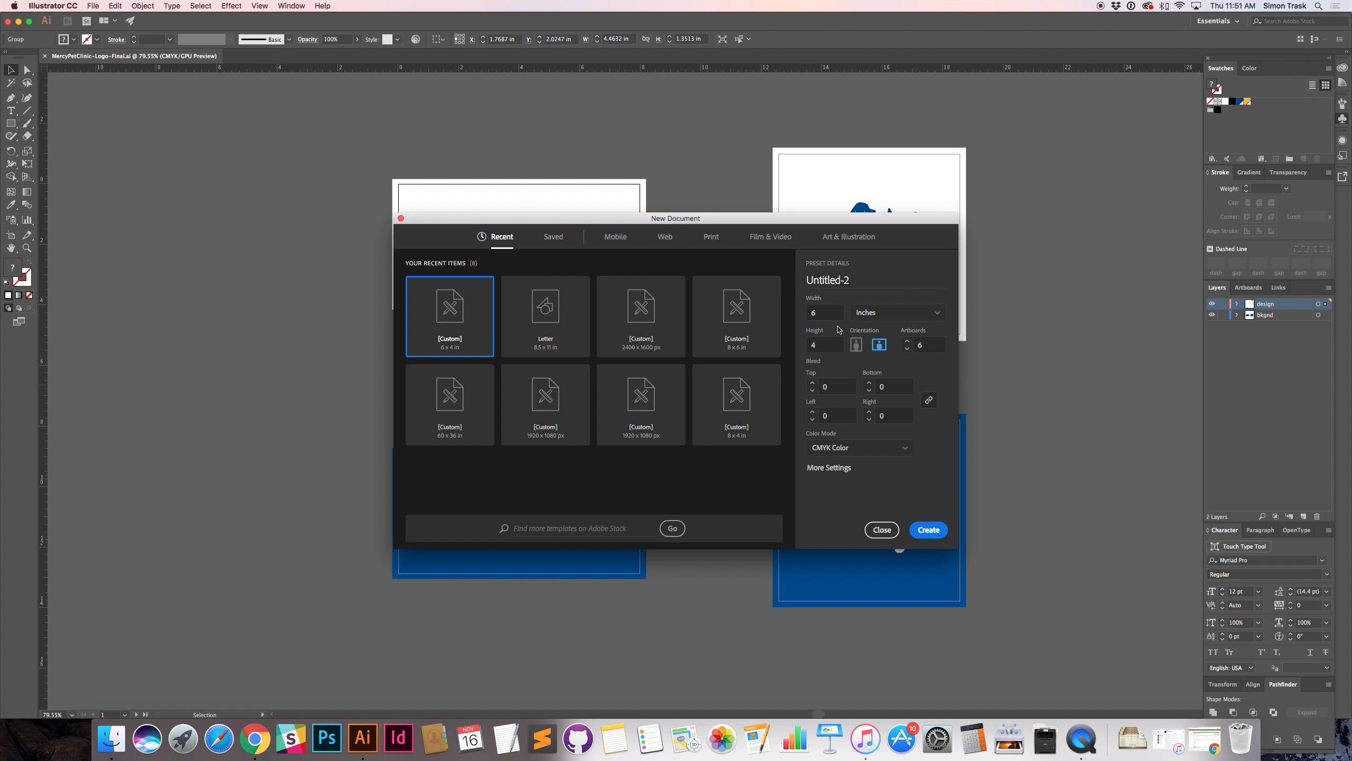
Step: Create a new 6 × 4 in CMYK document with a single artboard
left_click(877, 315)
left_click(863, 369)
double_click(917, 345)
left_click(929, 530)
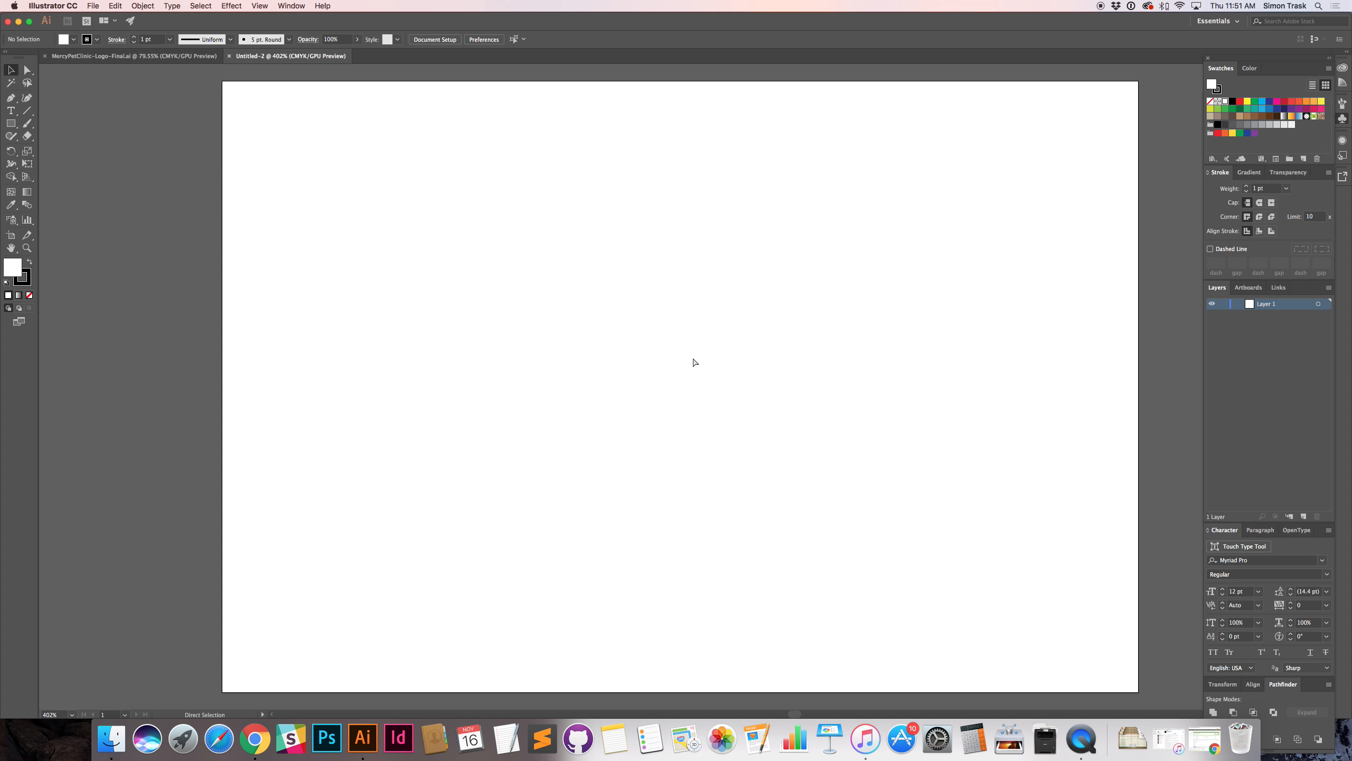
Step: Paste the horizontal logo into the new document and scale it down proportionally, keeping it centered on the artboard
key("super+v")
key("super+minus")
key("super+minus")
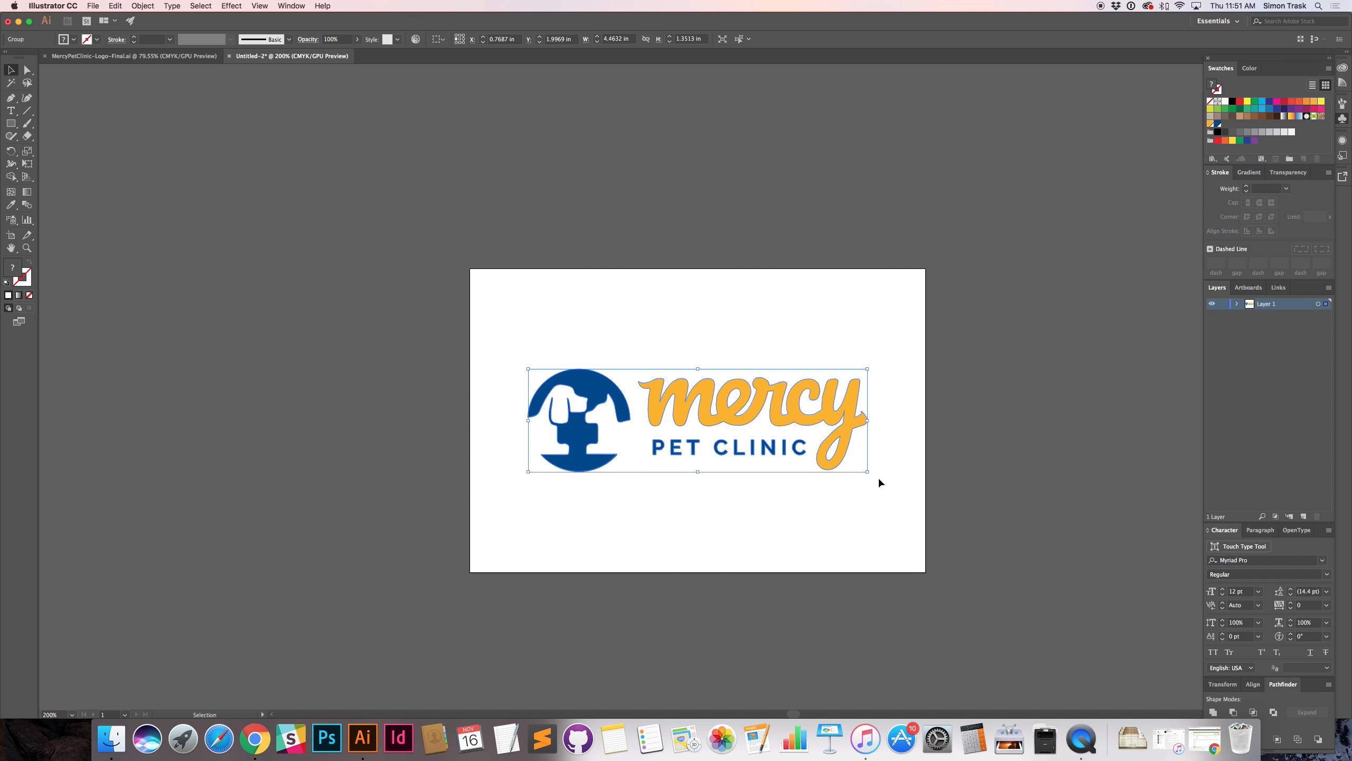
left_click_drag(867, 472, 851, 466)
scroll(846, 484, "up", 1)
left_click(777, 489)
left_click_drag(704, 423, 904, 439)
key("super+z")
left_click(792, 509)
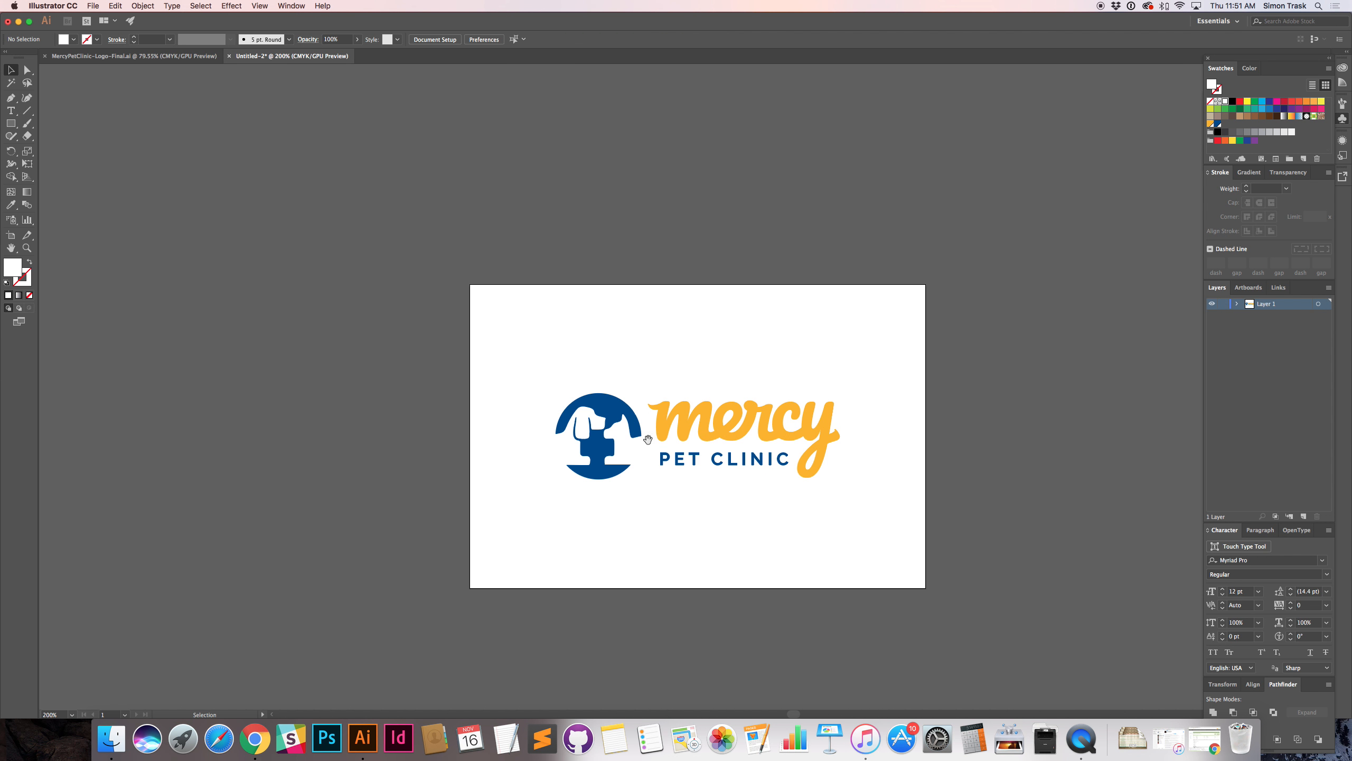
Step: Switch to Finder and open the 4-color CMYK folder under OUTPUT, 1 Horizontal
key("super+minus")
key("super+minus")
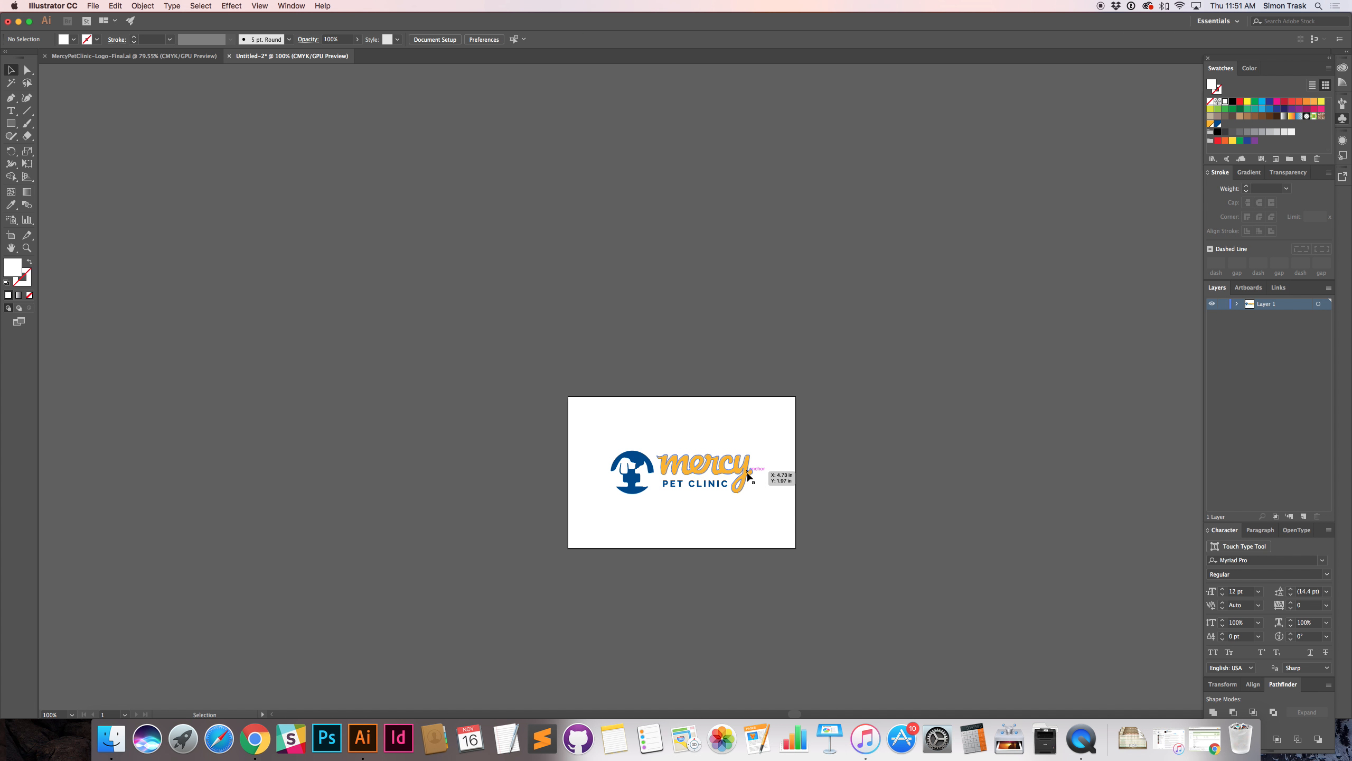
key("super+Tab")
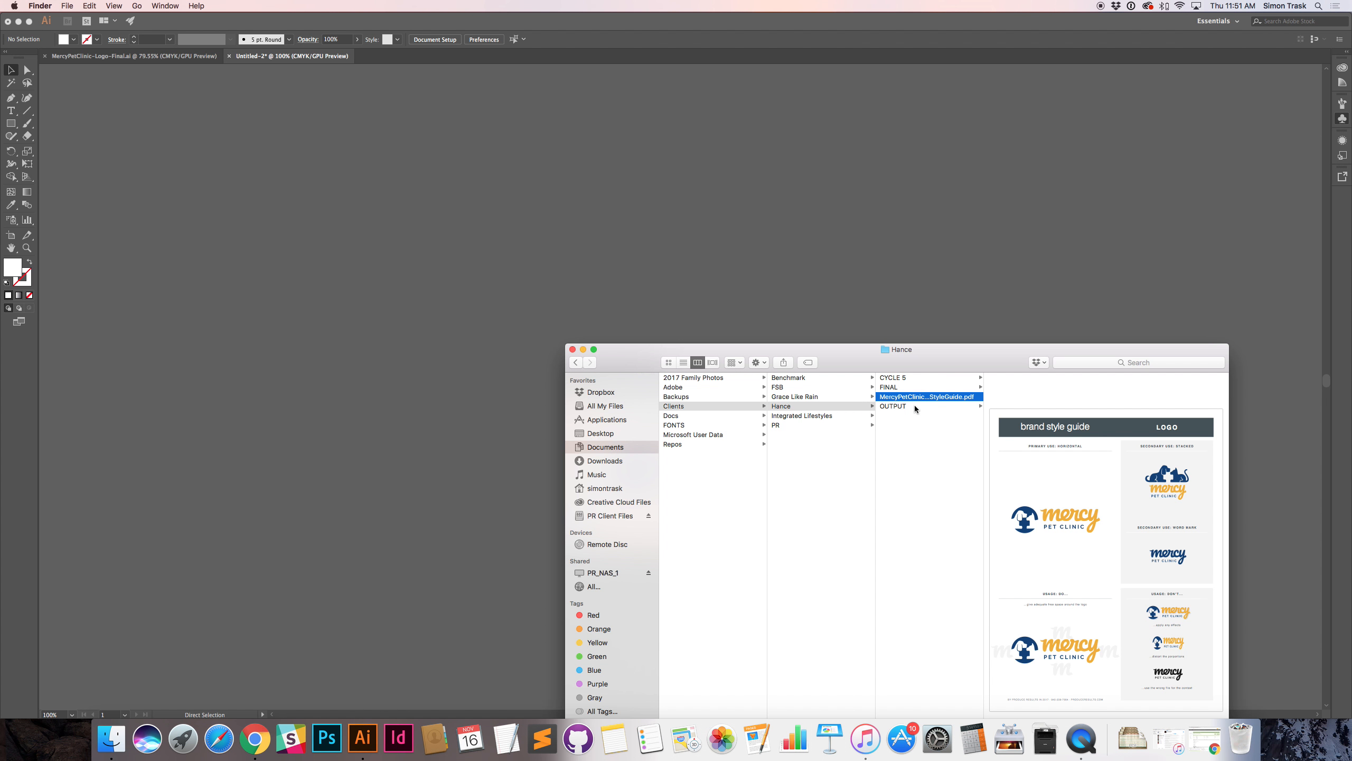
left_click(915, 405)
left_click(1024, 378)
left_click(1135, 397)
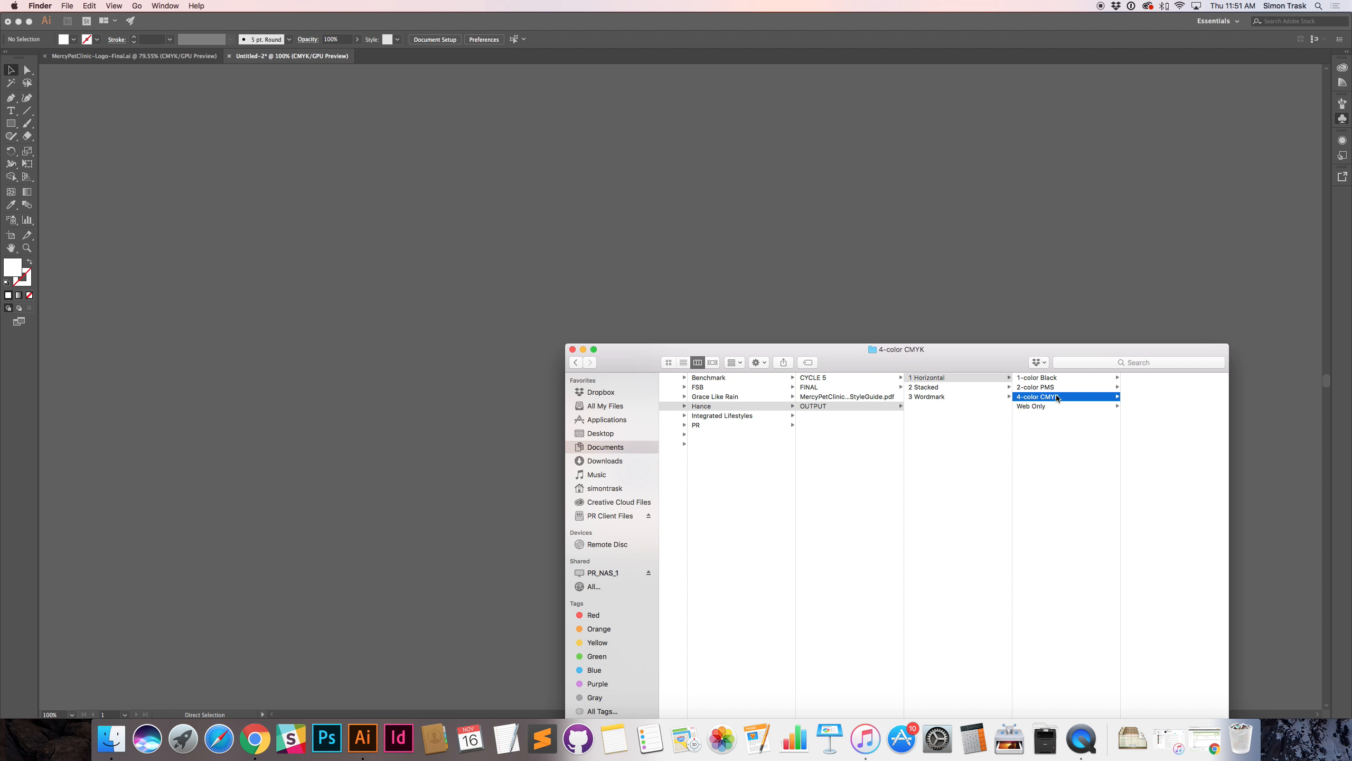
Step: Return to Illustrator and delete all unused swatches from the logo document
left_click(1242, 247)
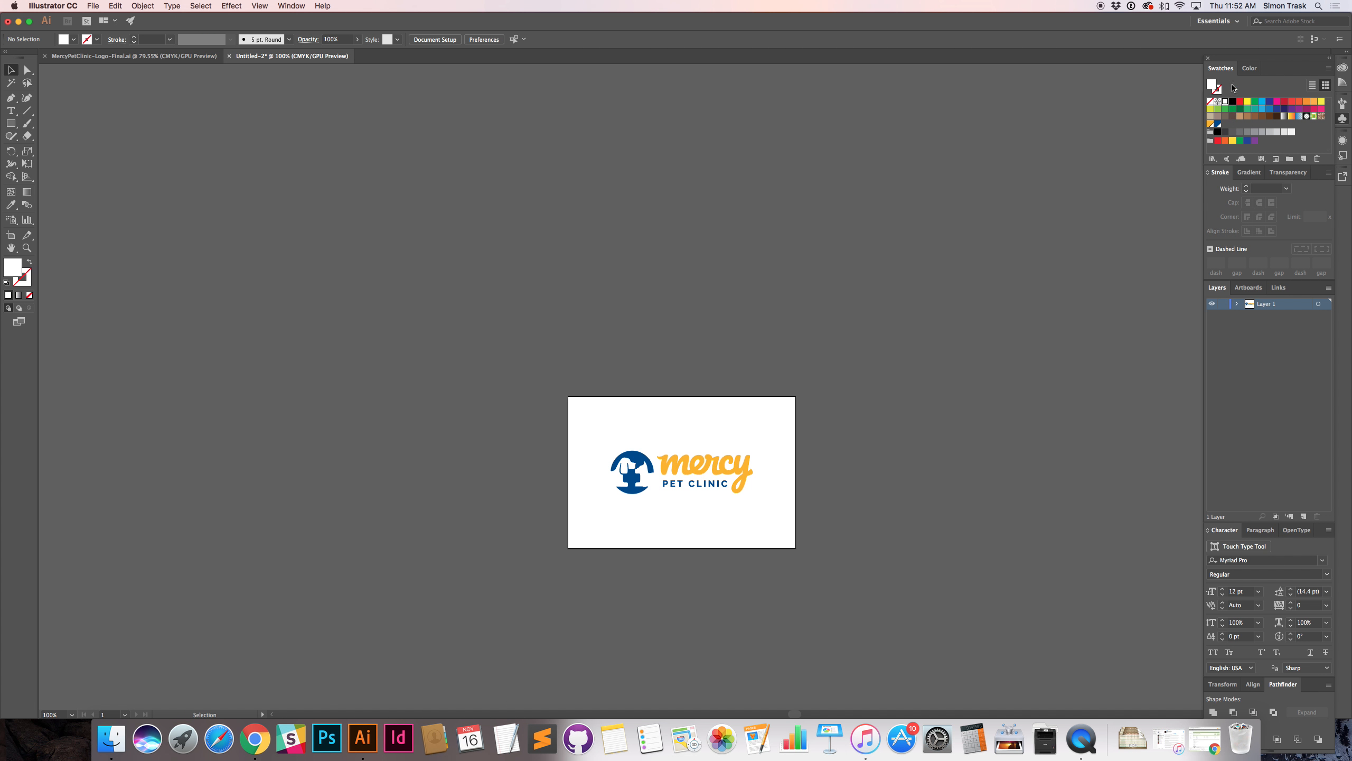
left_click(1327, 133)
left_click(1328, 68)
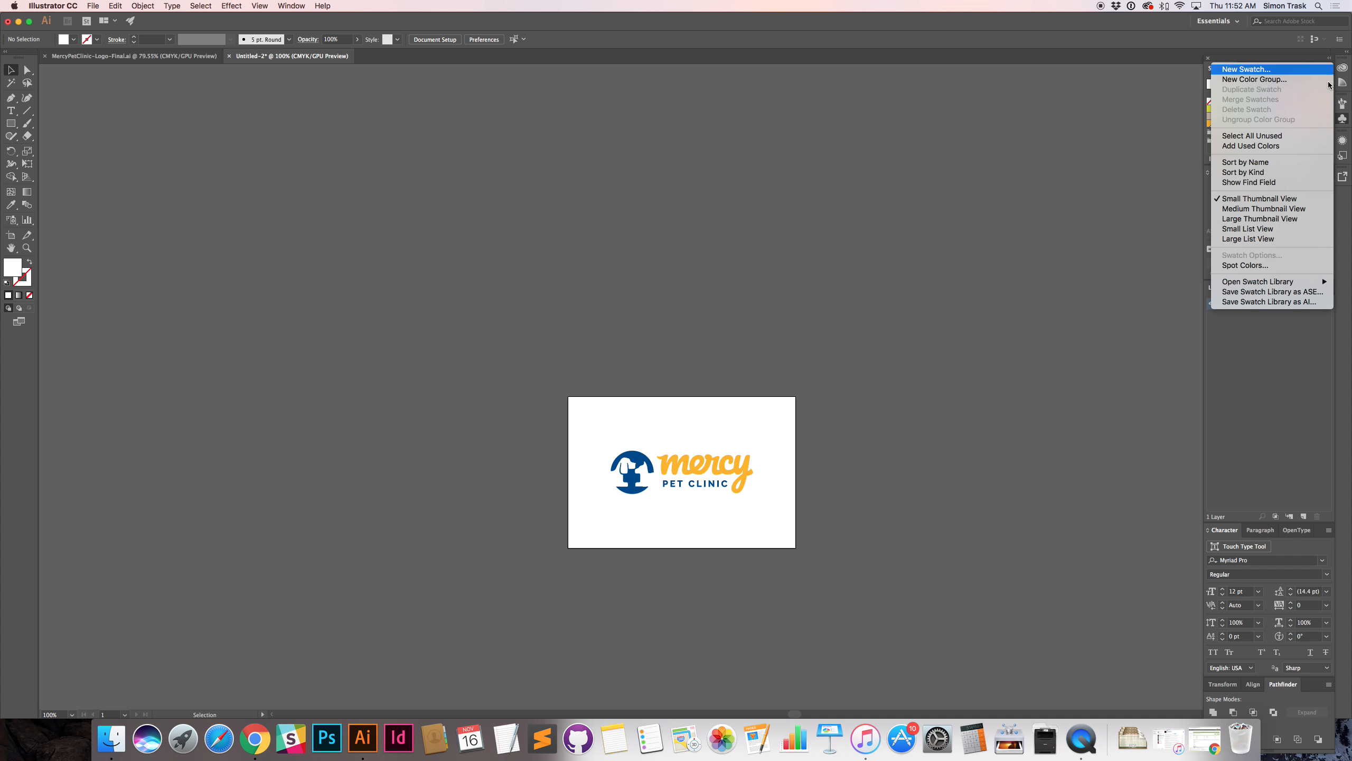
left_click(1291, 137)
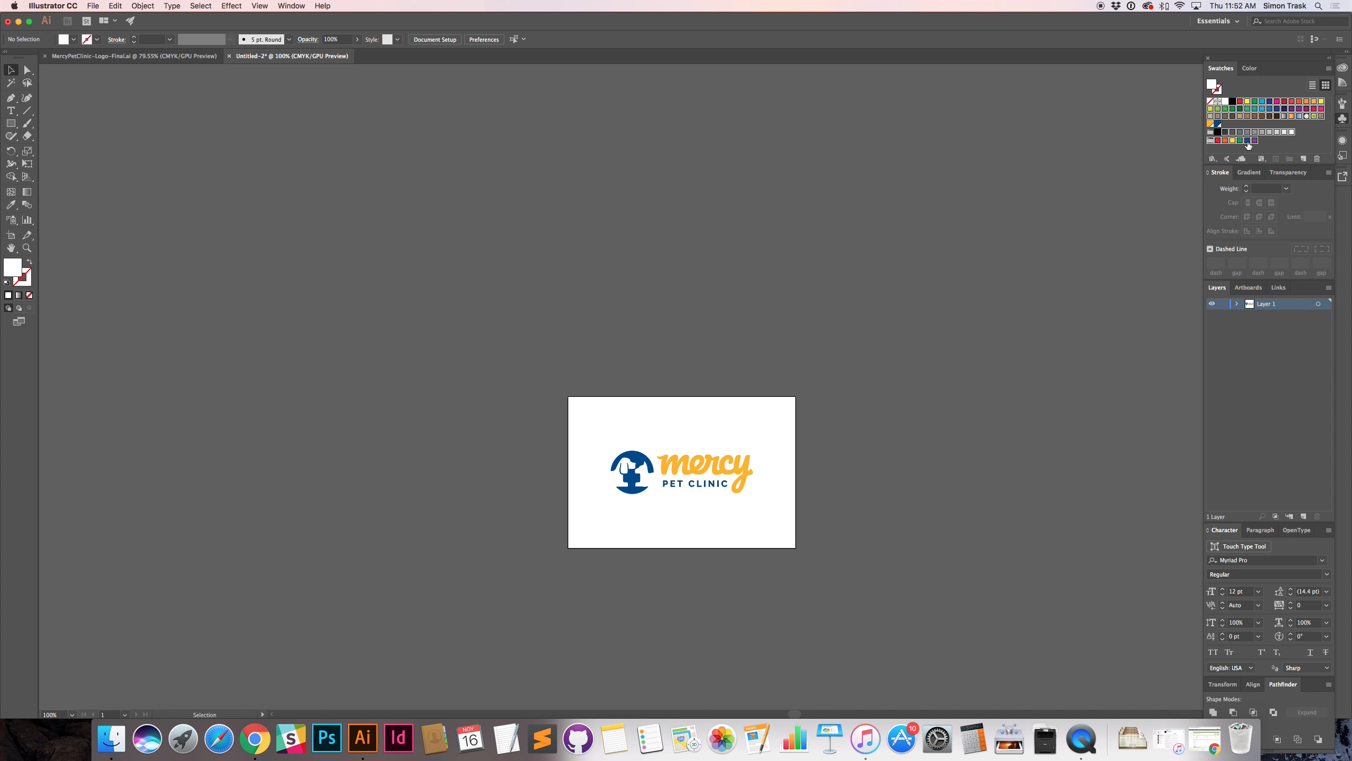
left_click(1316, 158)
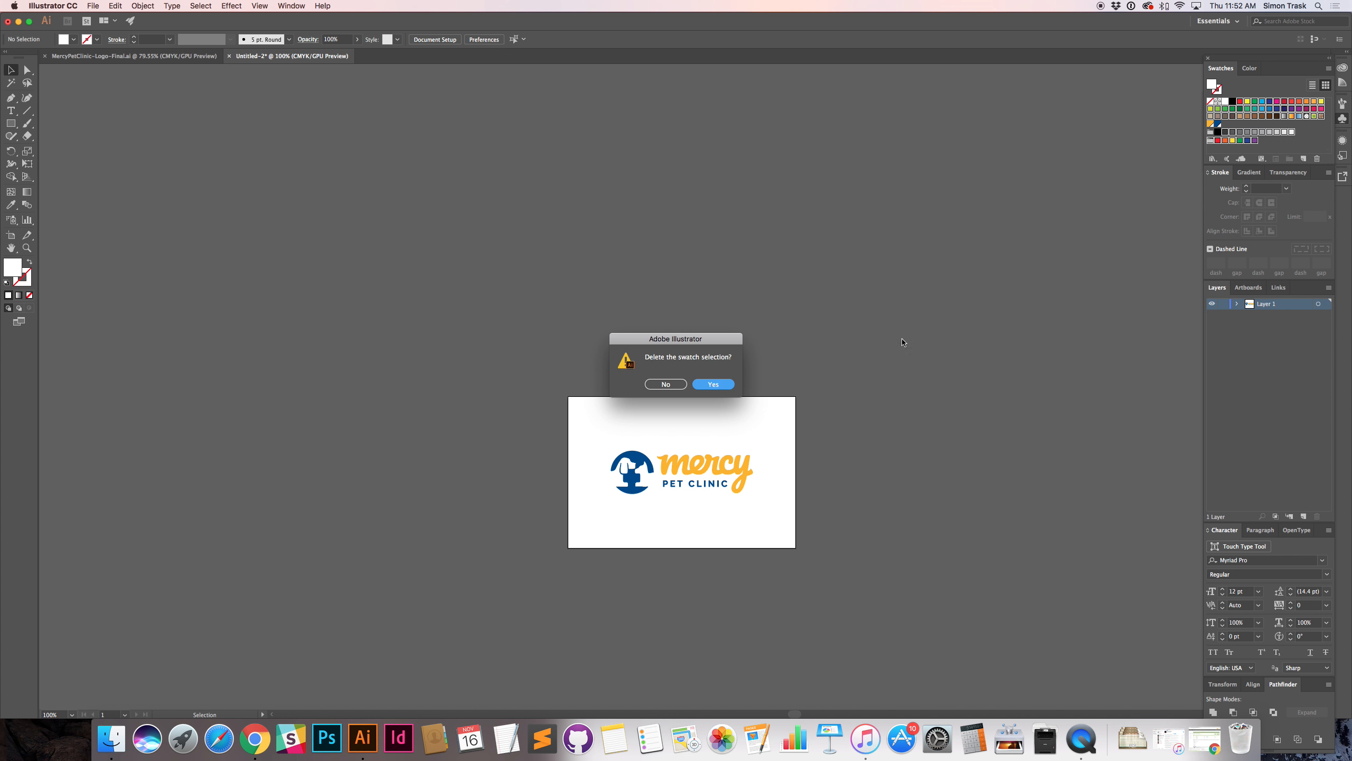
left_click(718, 384)
Step: Delete the leftover color group and the white and black swatches, keeping only the logo's orange and blue
left_click(1211, 111)
left_click(1317, 159)
left_click_drag(1232, 101, 1316, 160)
left_click_drag(1225, 102, 1314, 160)
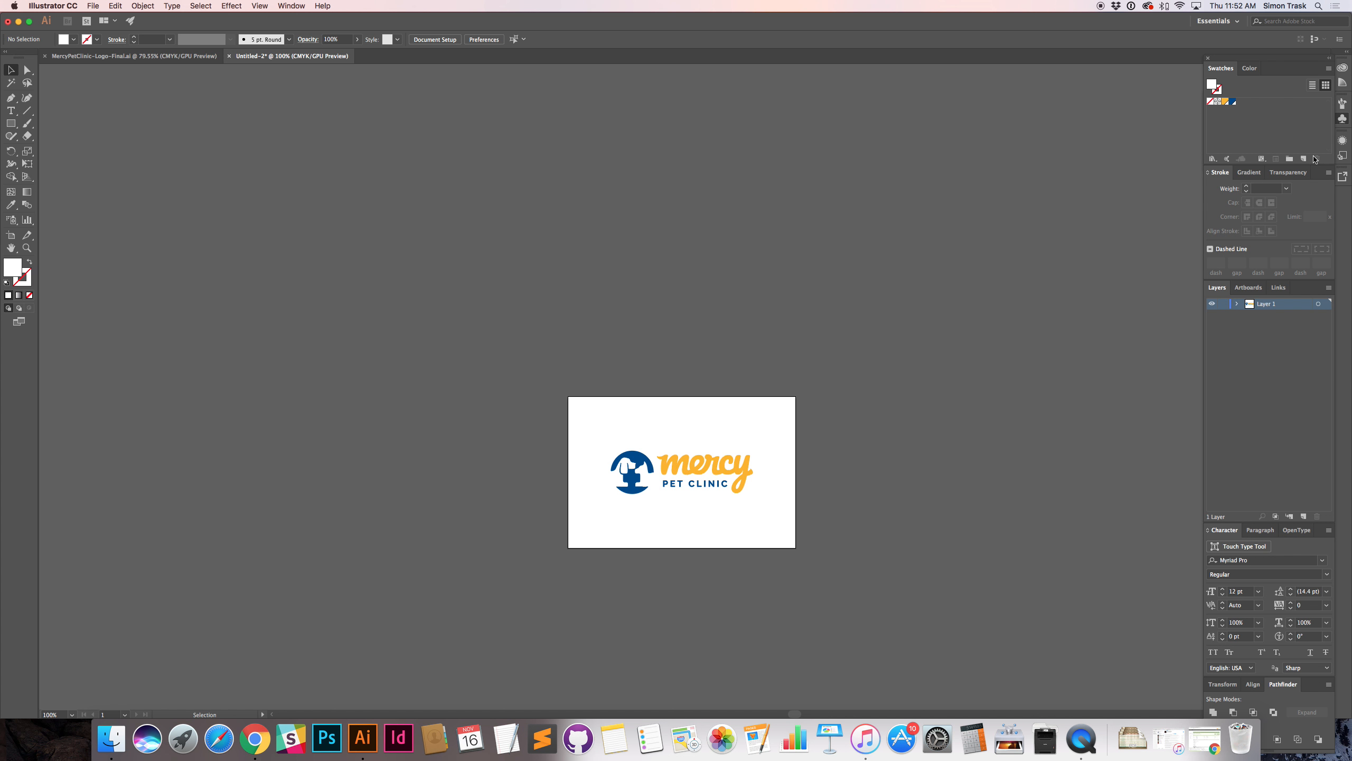
Step: Set the color type of the blue PANTONE 287 CP swatch to Spot Color
double_click(1232, 102)
left_click(1115, 488)
left_click(1112, 502)
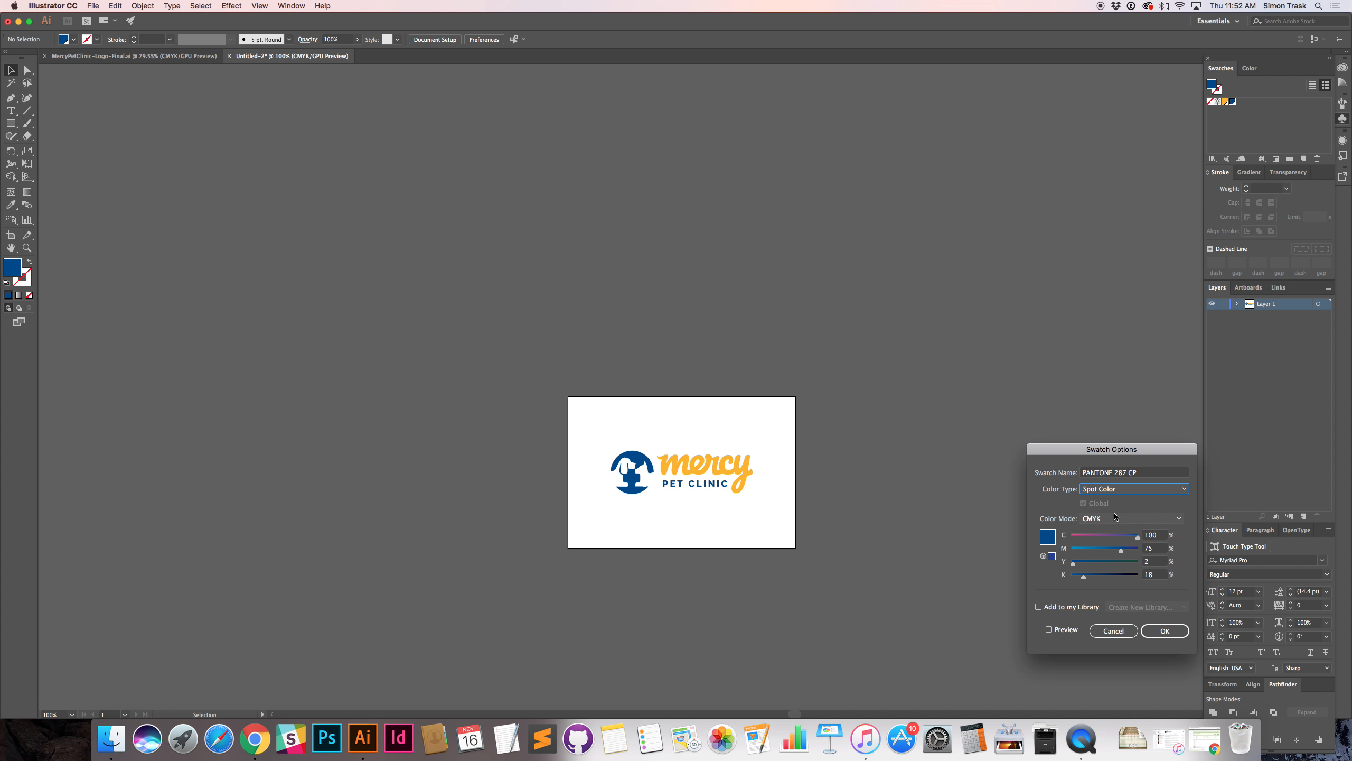
left_click(1171, 631)
left_click(1225, 133)
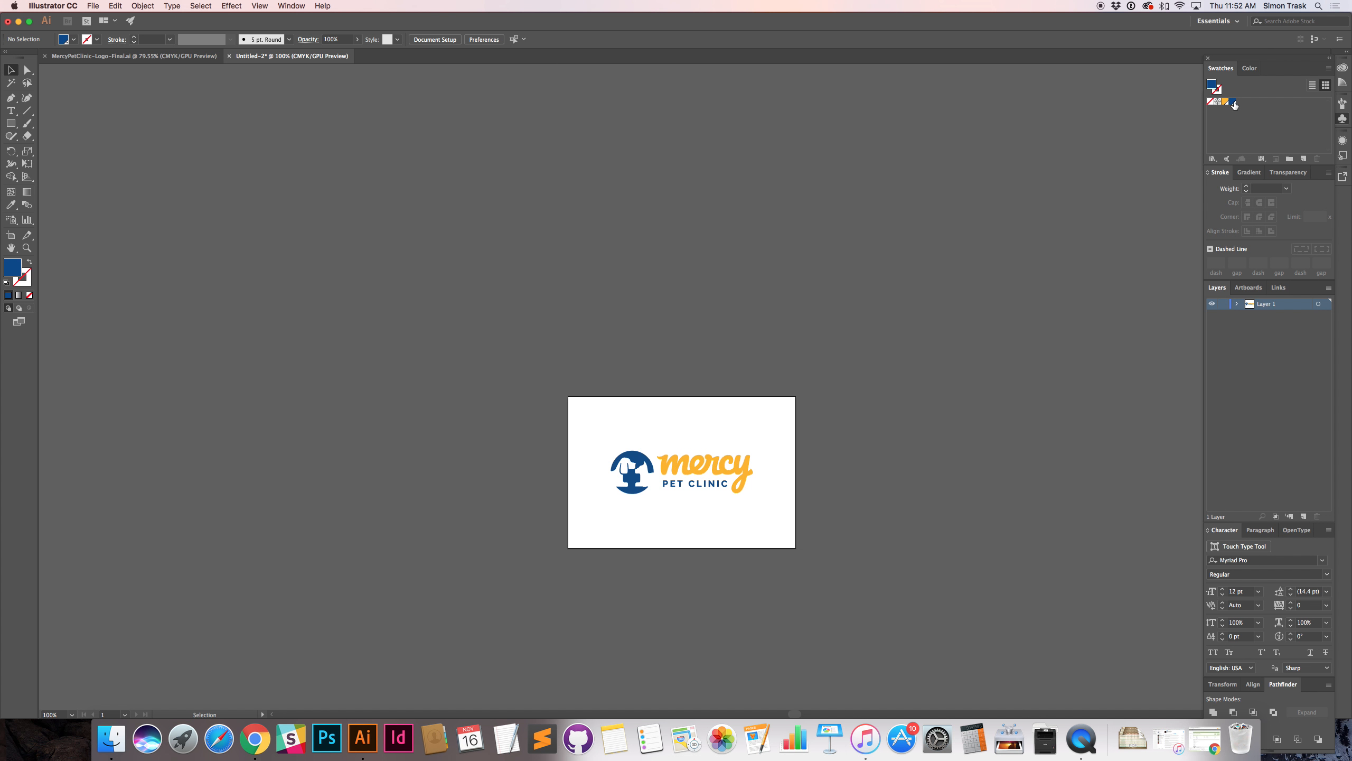
Step: Set the blue PANTONE 287 CP swatch back to Process Color
double_click(1234, 106)
left_click(1118, 489)
left_click(1107, 500)
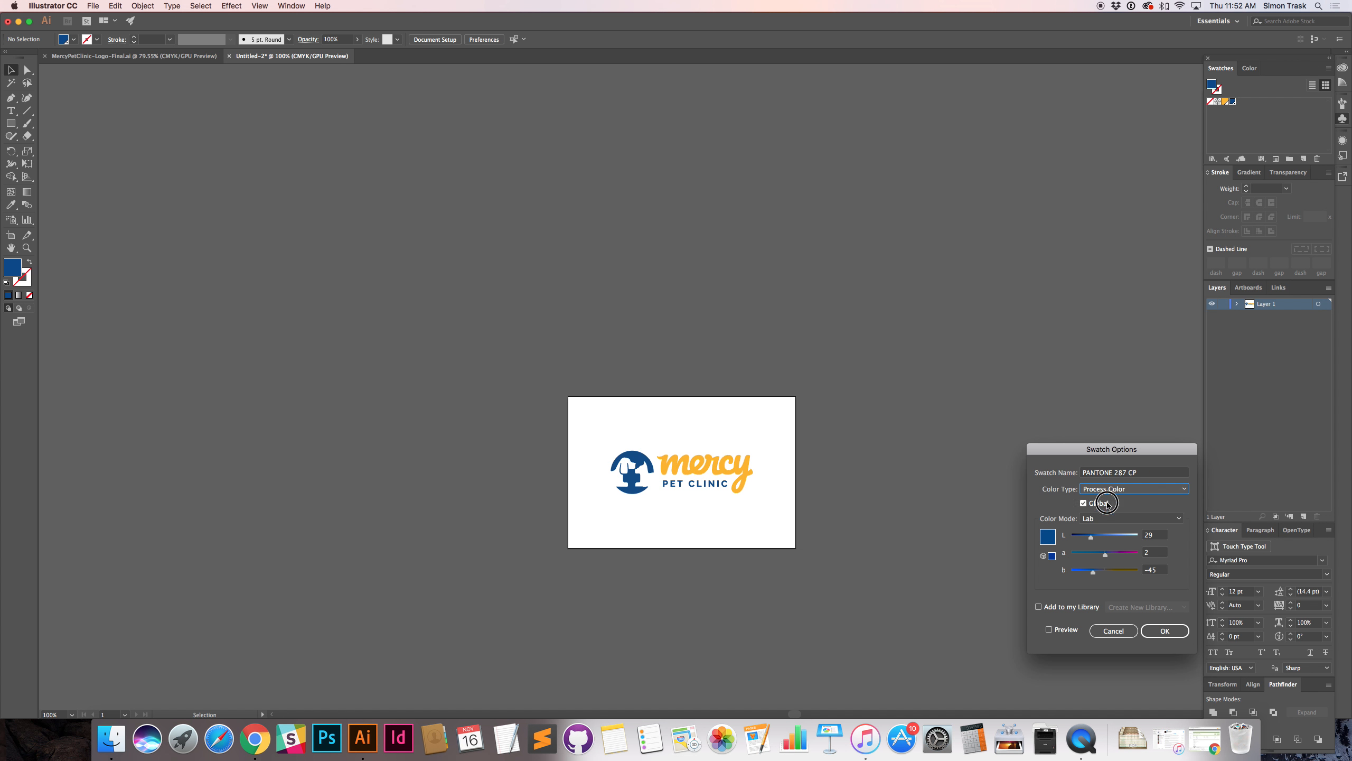
left_click(1166, 629)
Step: Undo the color type changes to the blue PANTONE 287 CP swatch, checking its CMYK values before and after
double_click(1235, 104)
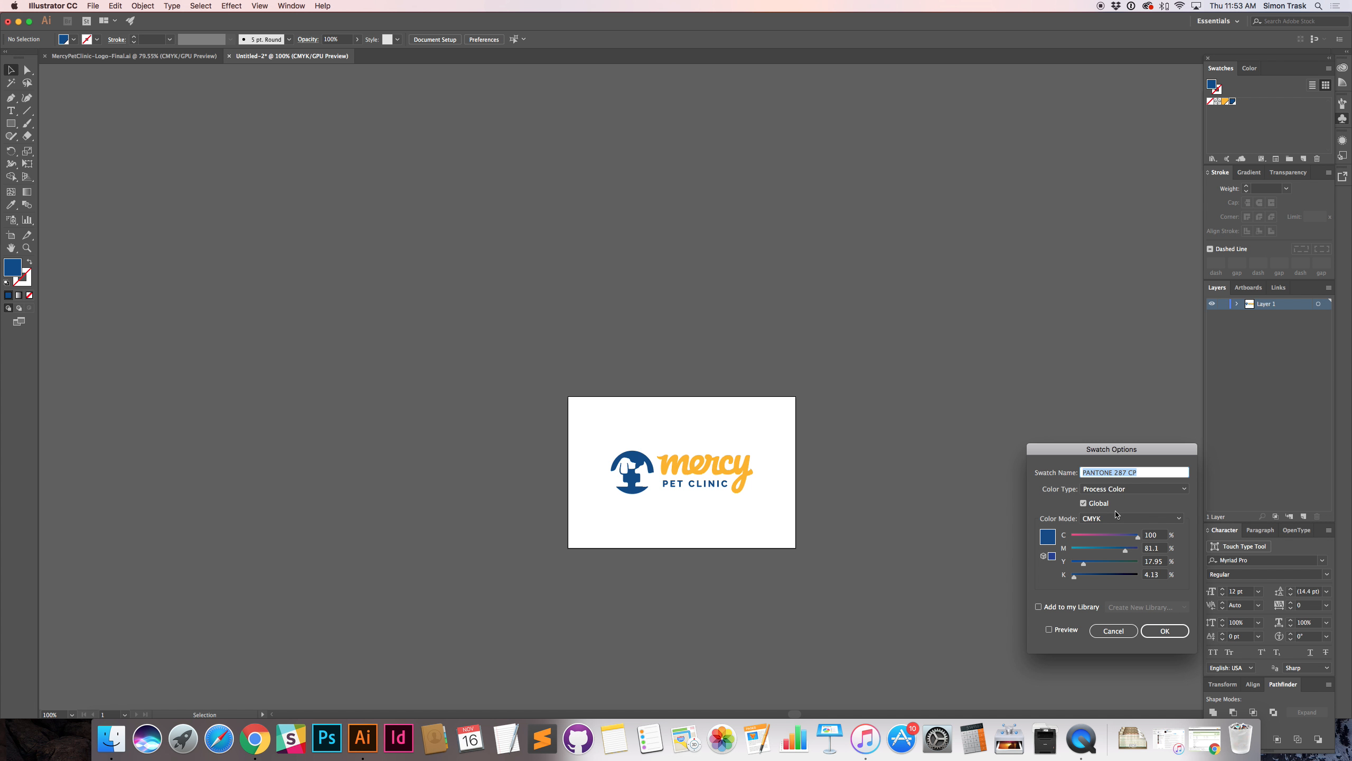
left_click(1111, 633)
key("a")
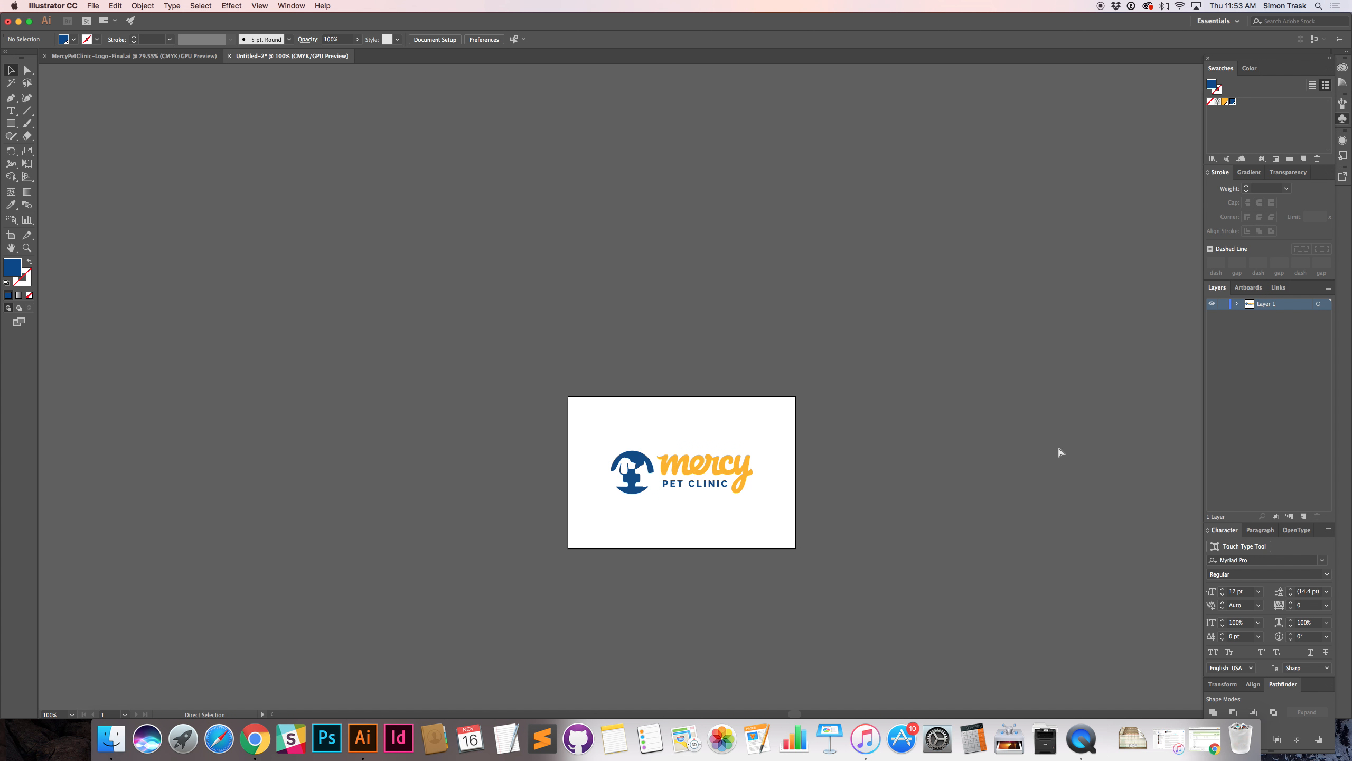
key("v")
double_click(1231, 103)
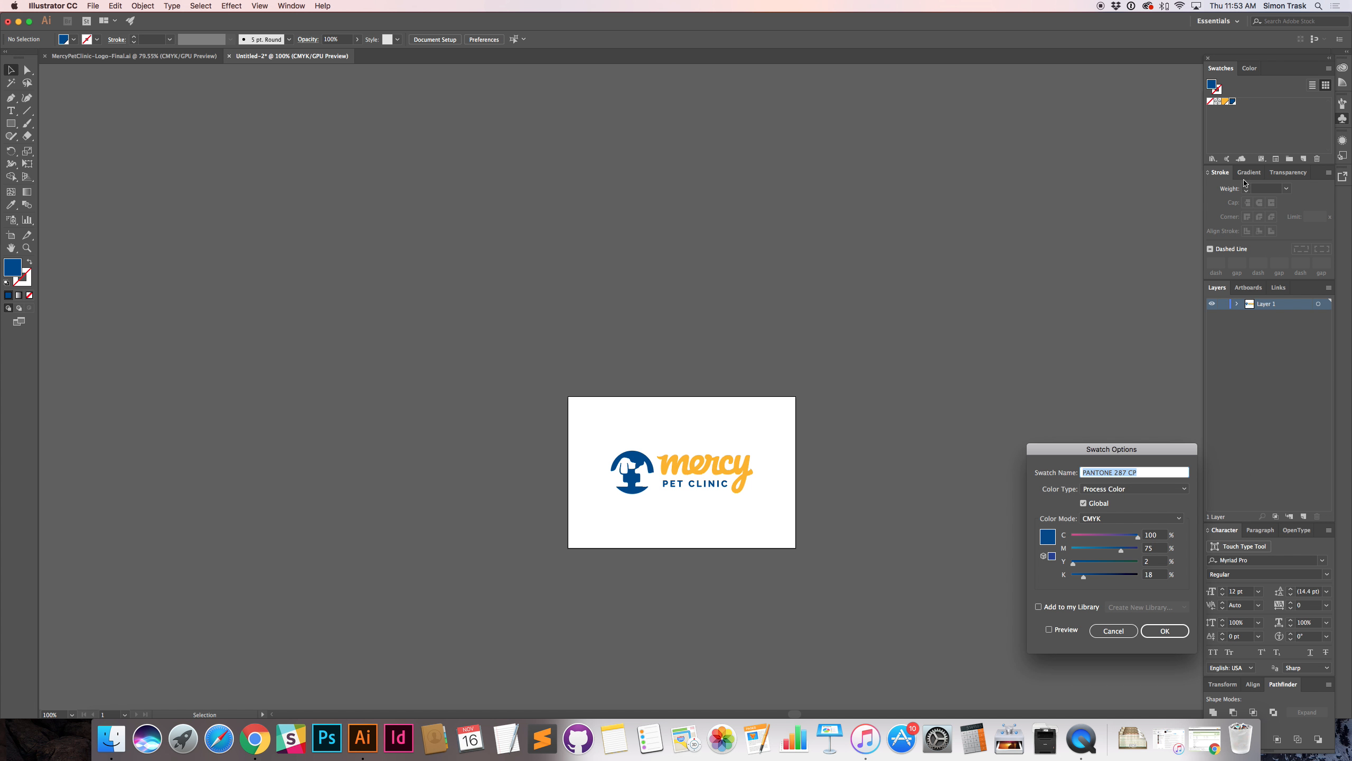
left_click(1113, 630)
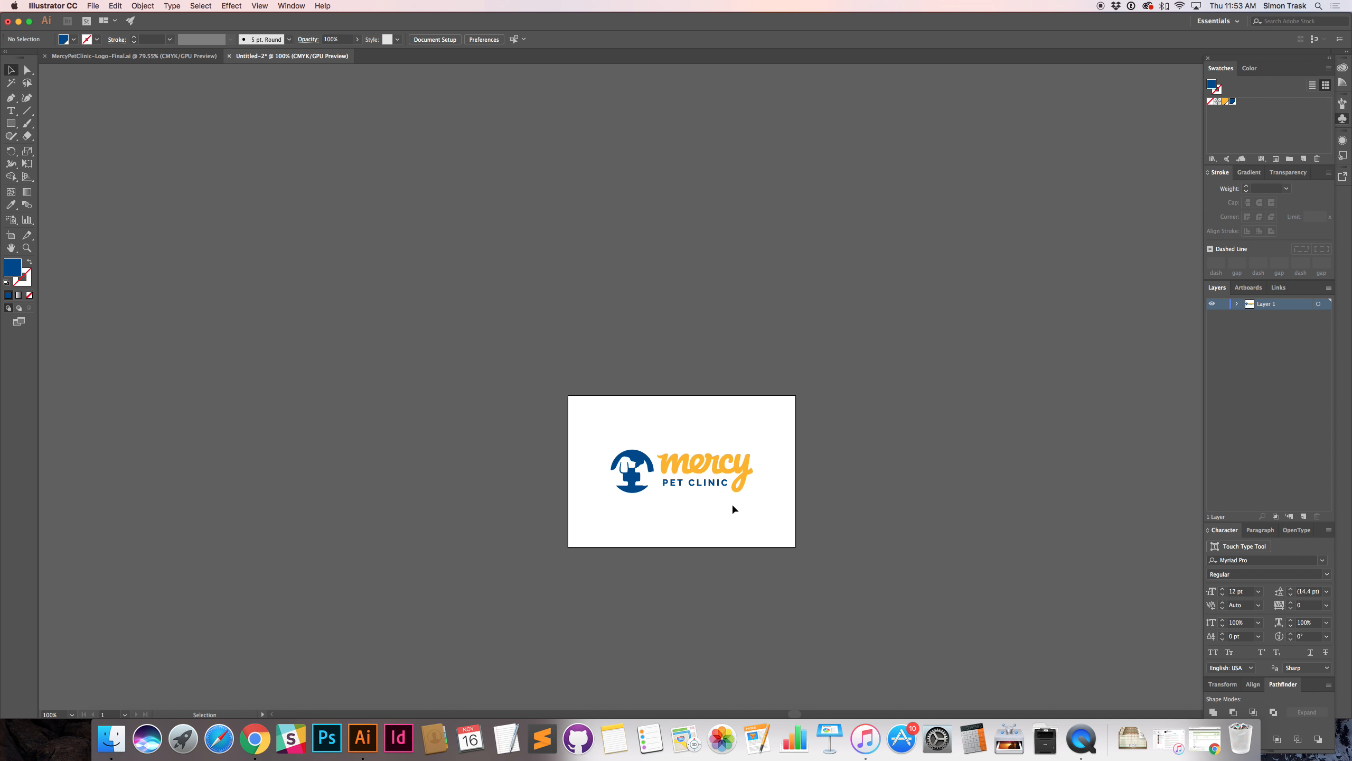
Step: Start saving the document and reuse the file name of MercyPetClinic-Logo-Final.ai from the client's FINAL folder
key("a")
key("super+s")
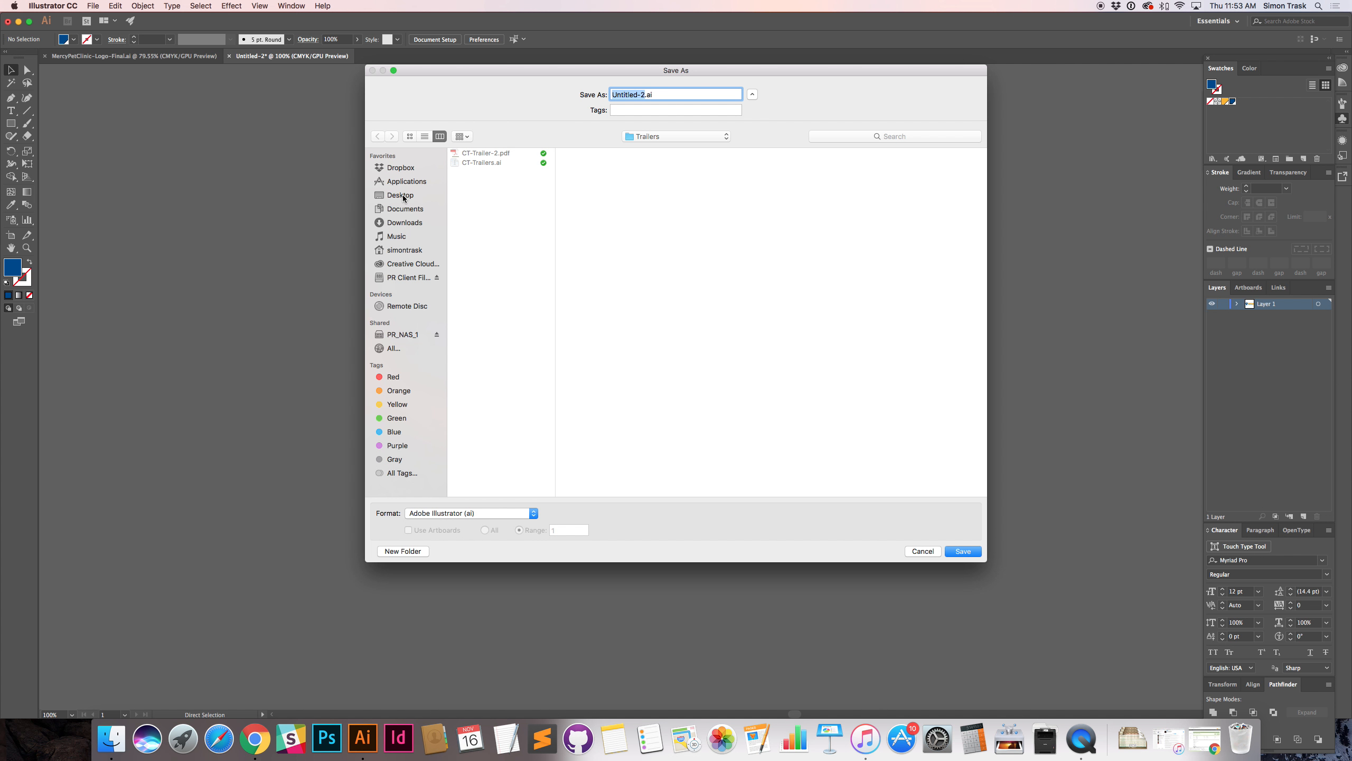
left_click(403, 209)
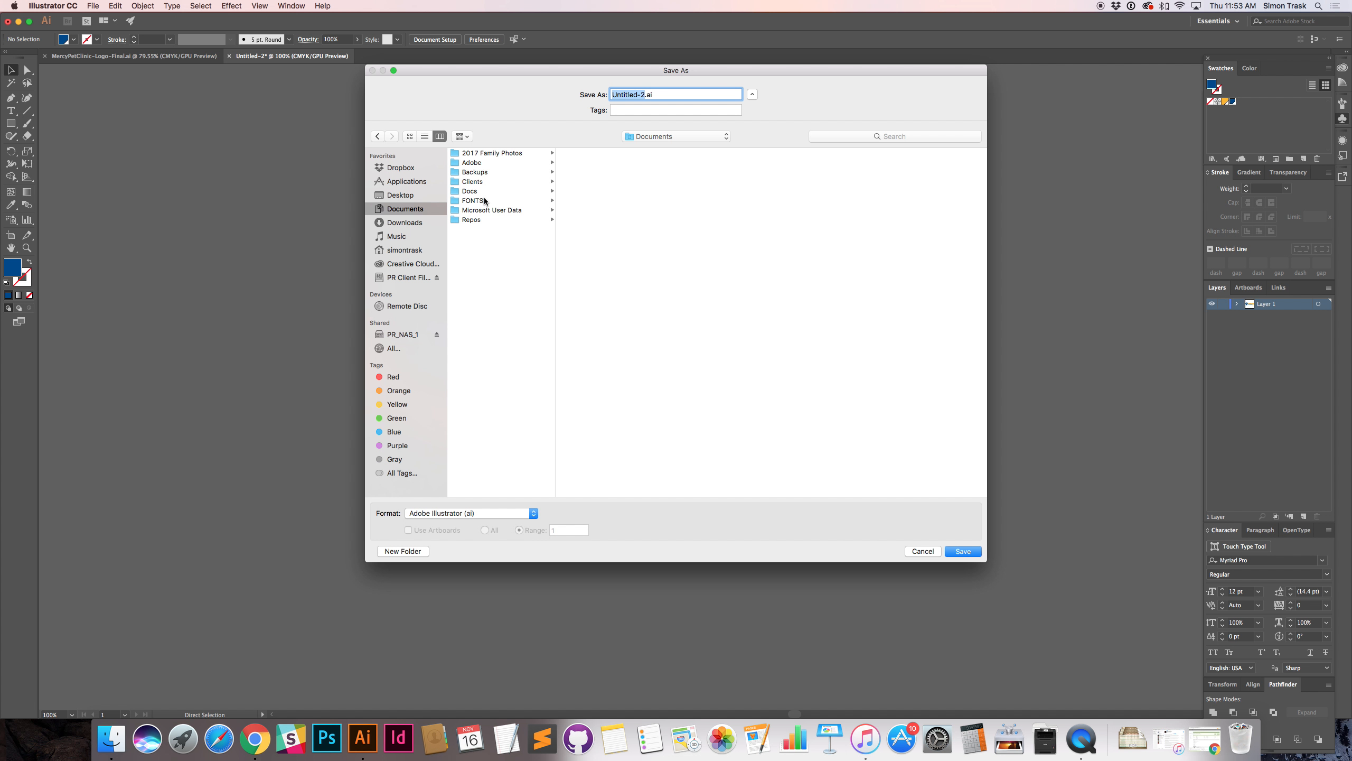
left_click(487, 181)
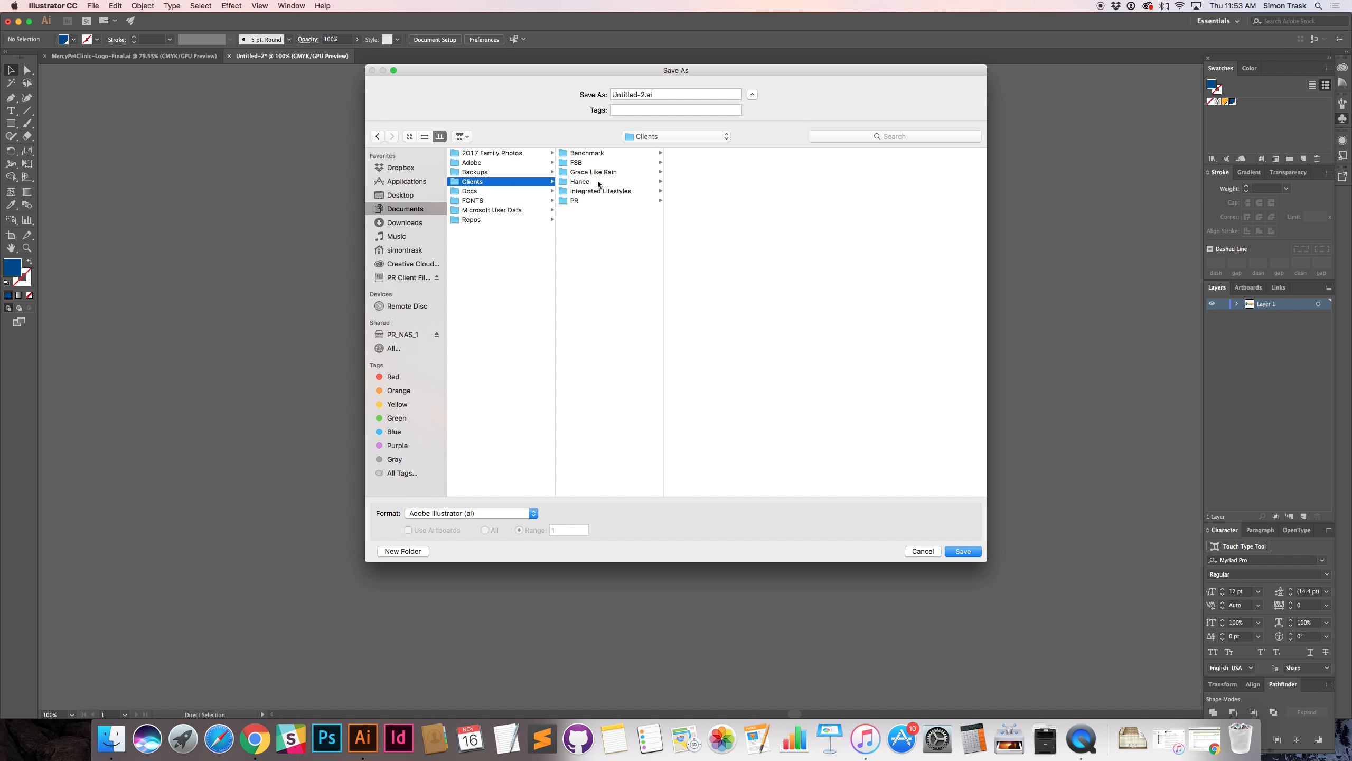
left_click(598, 181)
left_click(692, 182)
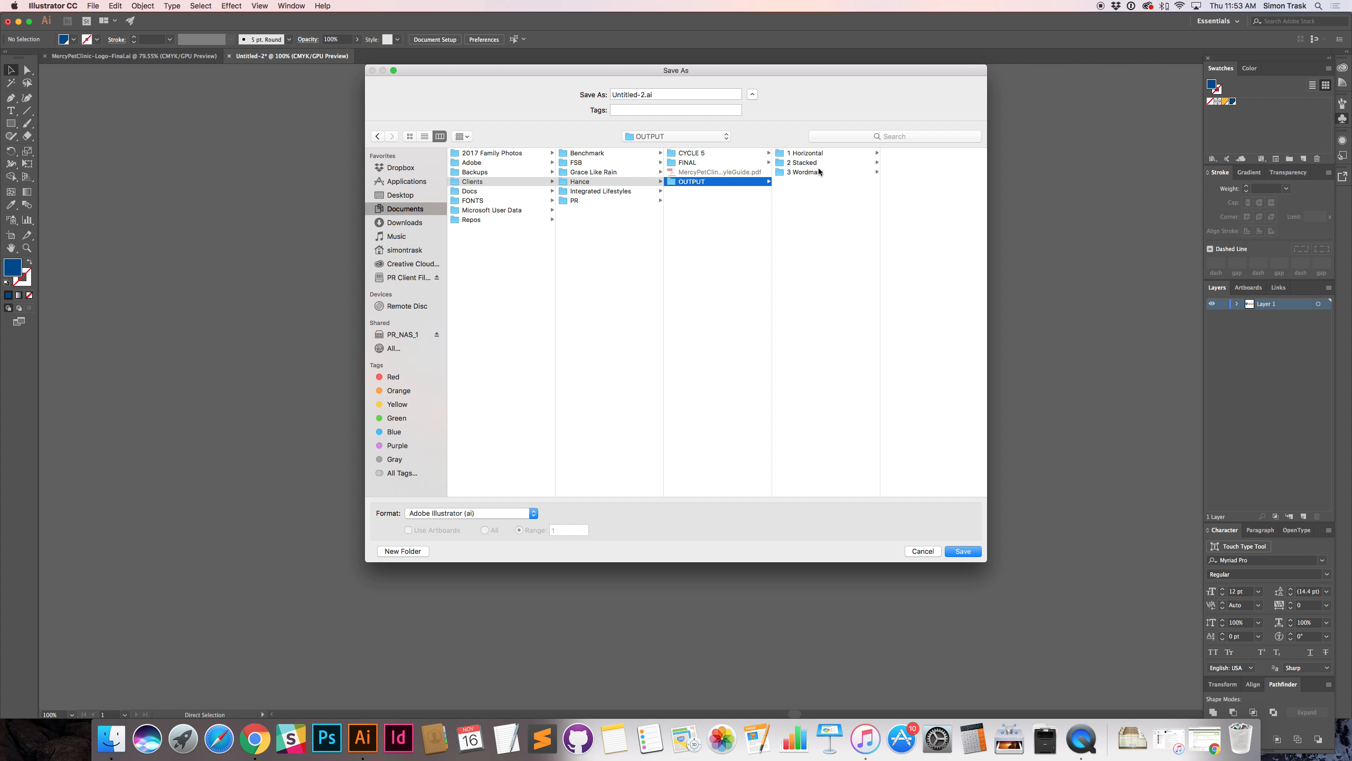
left_click(755, 164)
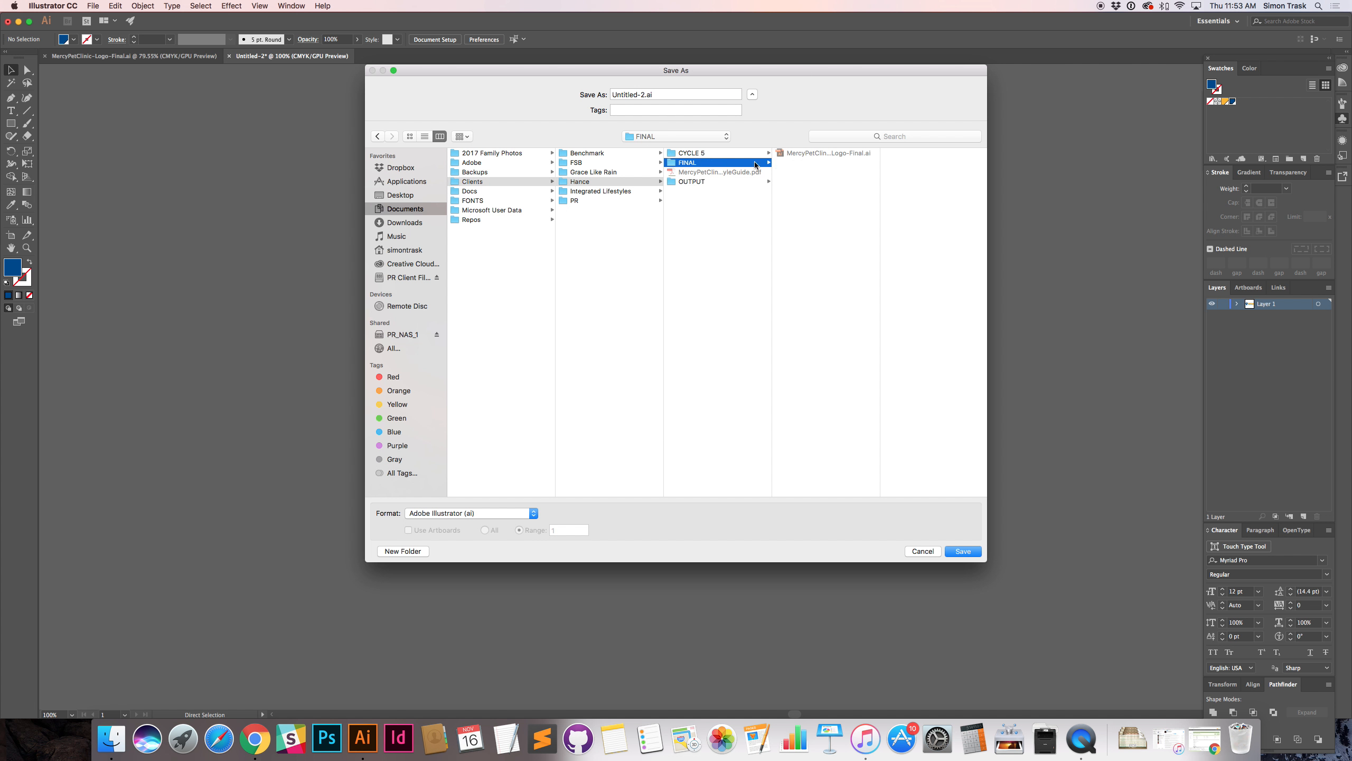
left_click(810, 152)
Step: Set the save location to the 4-color CMYK folder under OUTPUT, 1 Horizontal
left_click(689, 182)
left_click(805, 154)
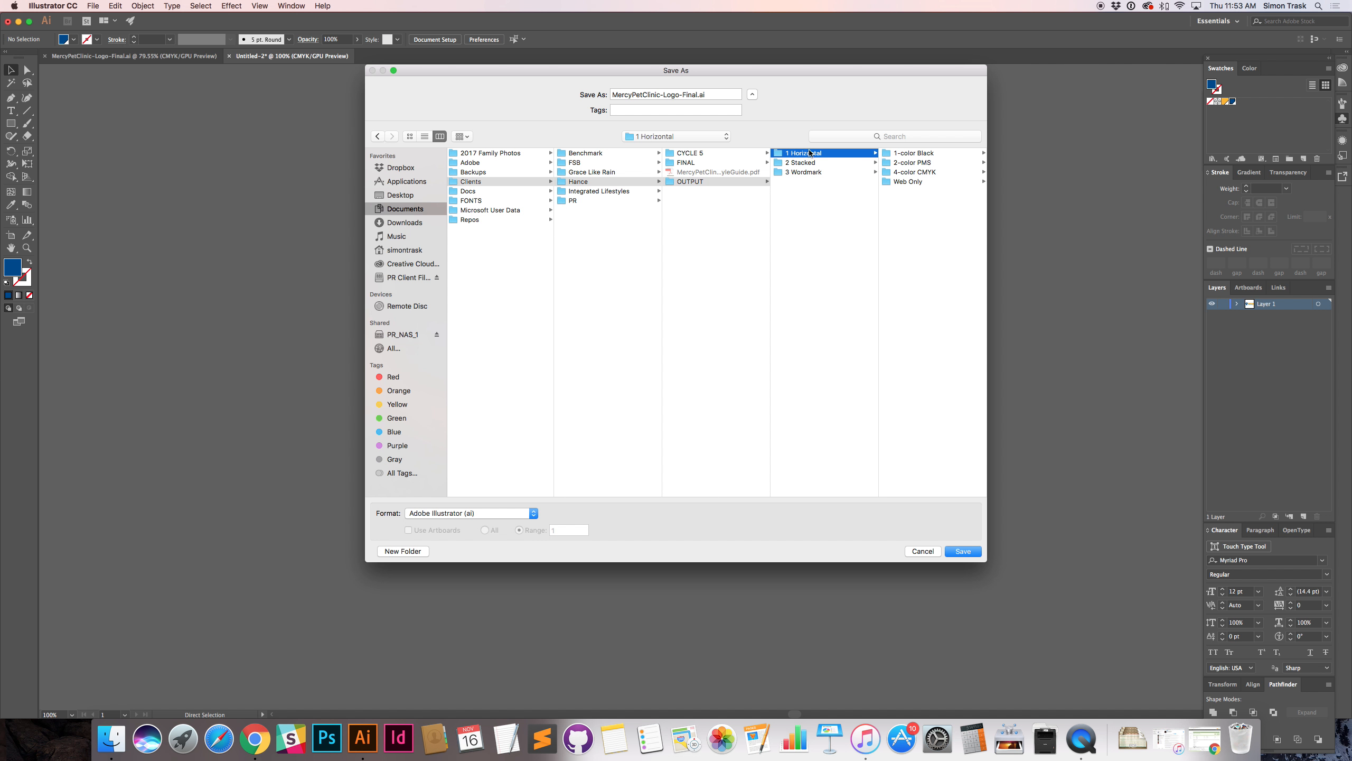
left_click(911, 171)
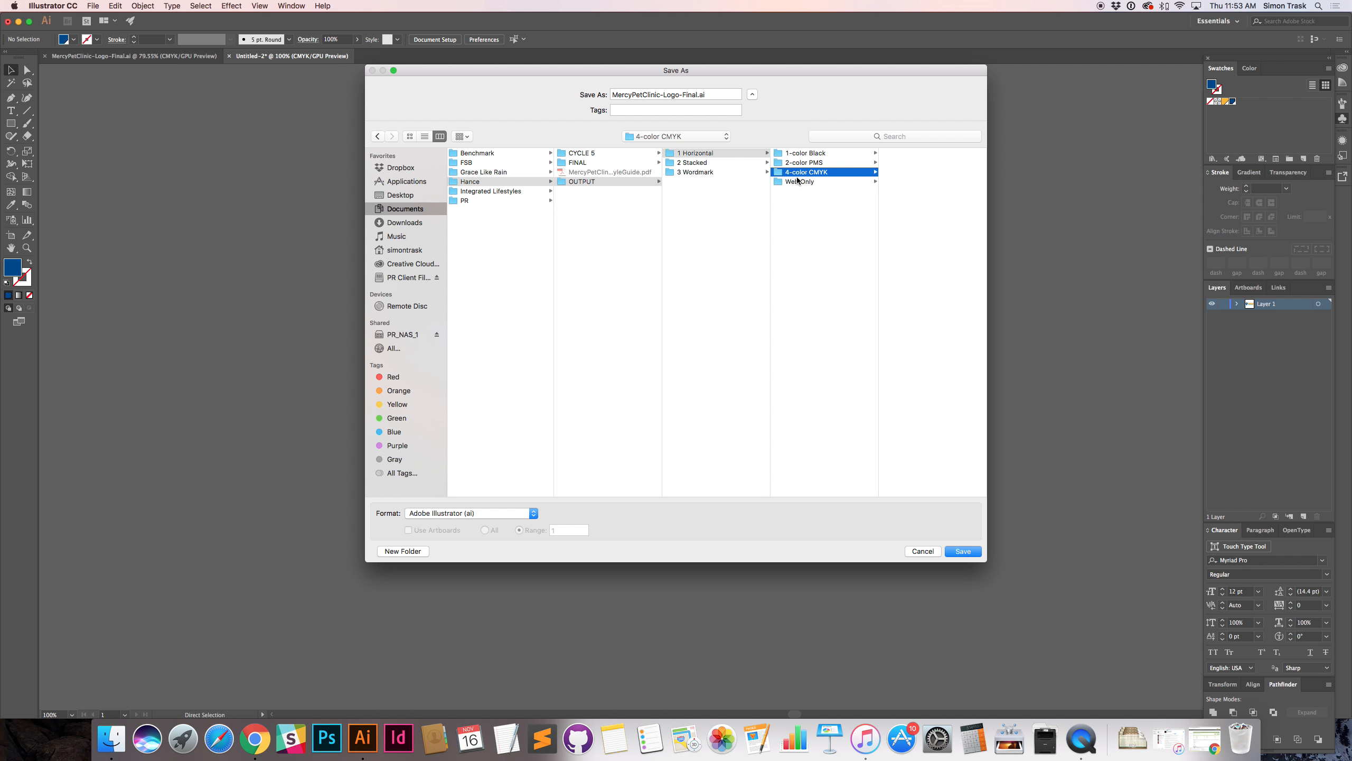
Step: Name the file MercyPetClinic-Logo-Horizontal-4color-CMYK.ai and save it as an Illustrator CC document
double_click(690, 94)
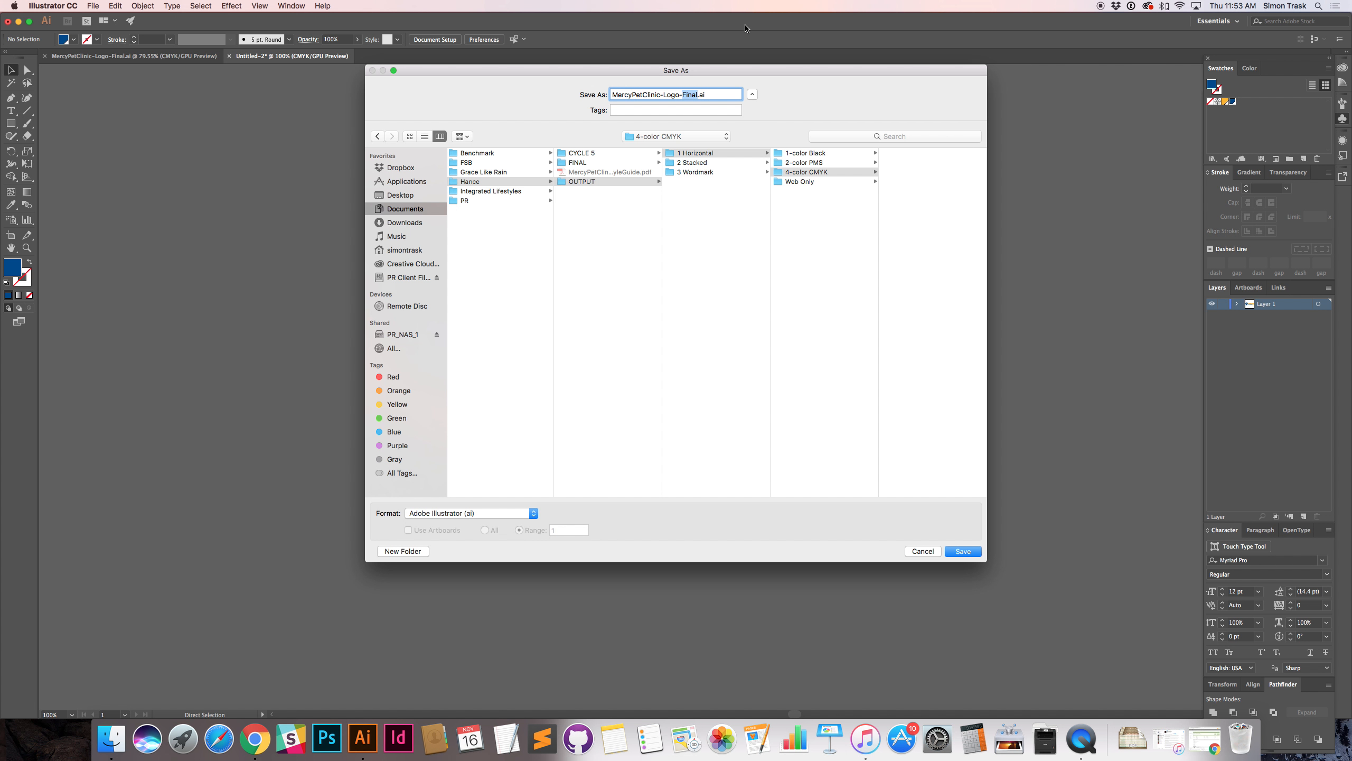
type("4color-CMYK")
double_click(624, 94)
double_click(669, 94)
double_click(691, 94)
left_click(681, 94)
type("Horizontal-")
mouse_move(688, 94)
left_mouse_down()
mouse_move(775, 91)
mouse_move(702, 92)
left_mouse_up()
double_click(702, 94)
double_click(723, 94)
left_click(962, 552)
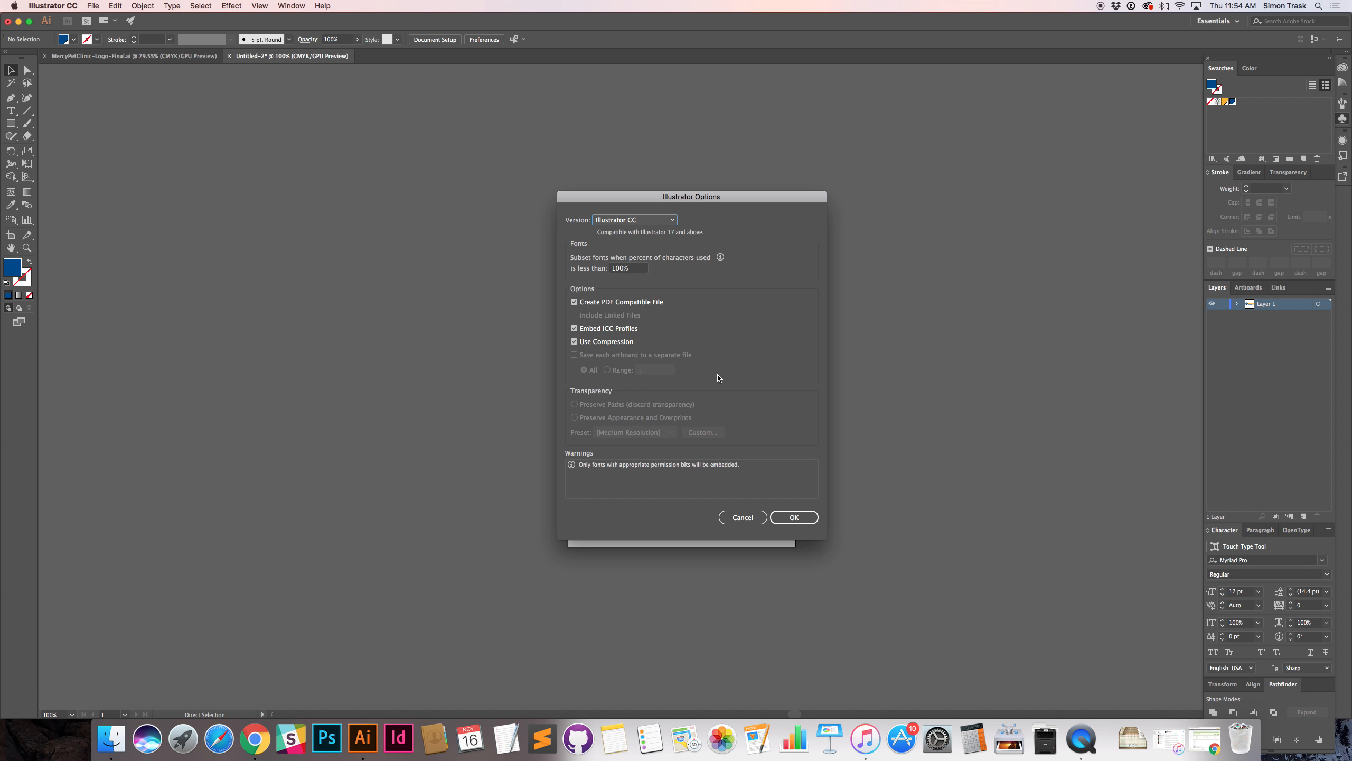
left_click(794, 519)
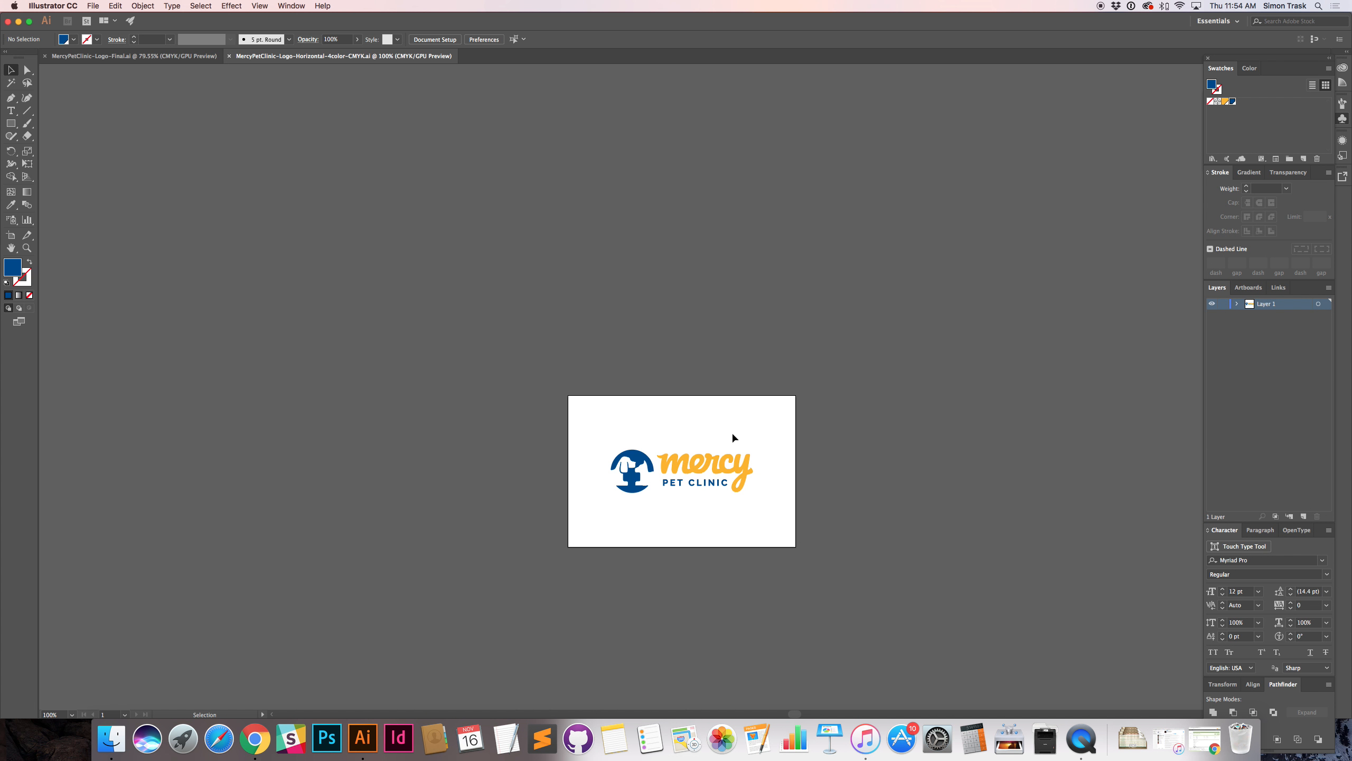
Step: Save a PDF version of the logo in the same folder using the Illustrator Default preset
key("super")
key("super+shift+s")
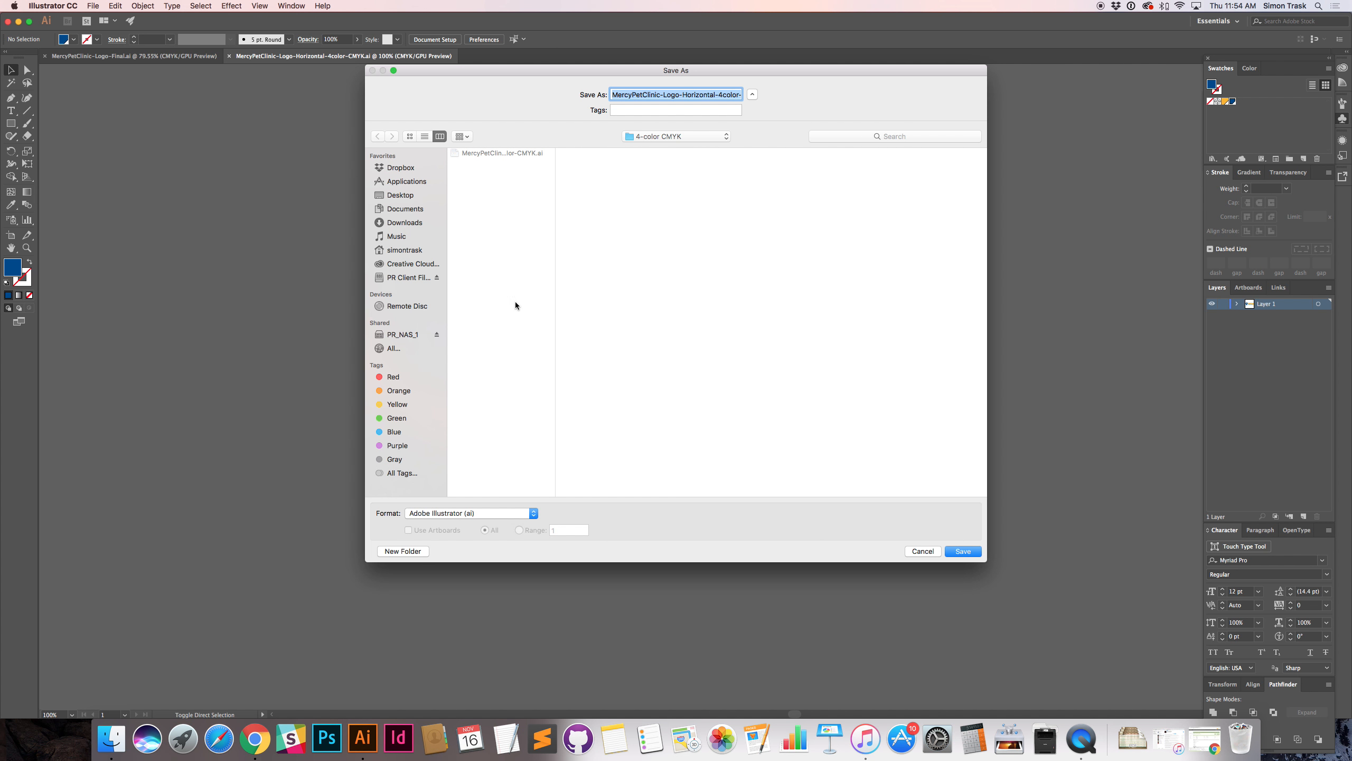
left_click(504, 512)
left_click(462, 538)
left_click(964, 551)
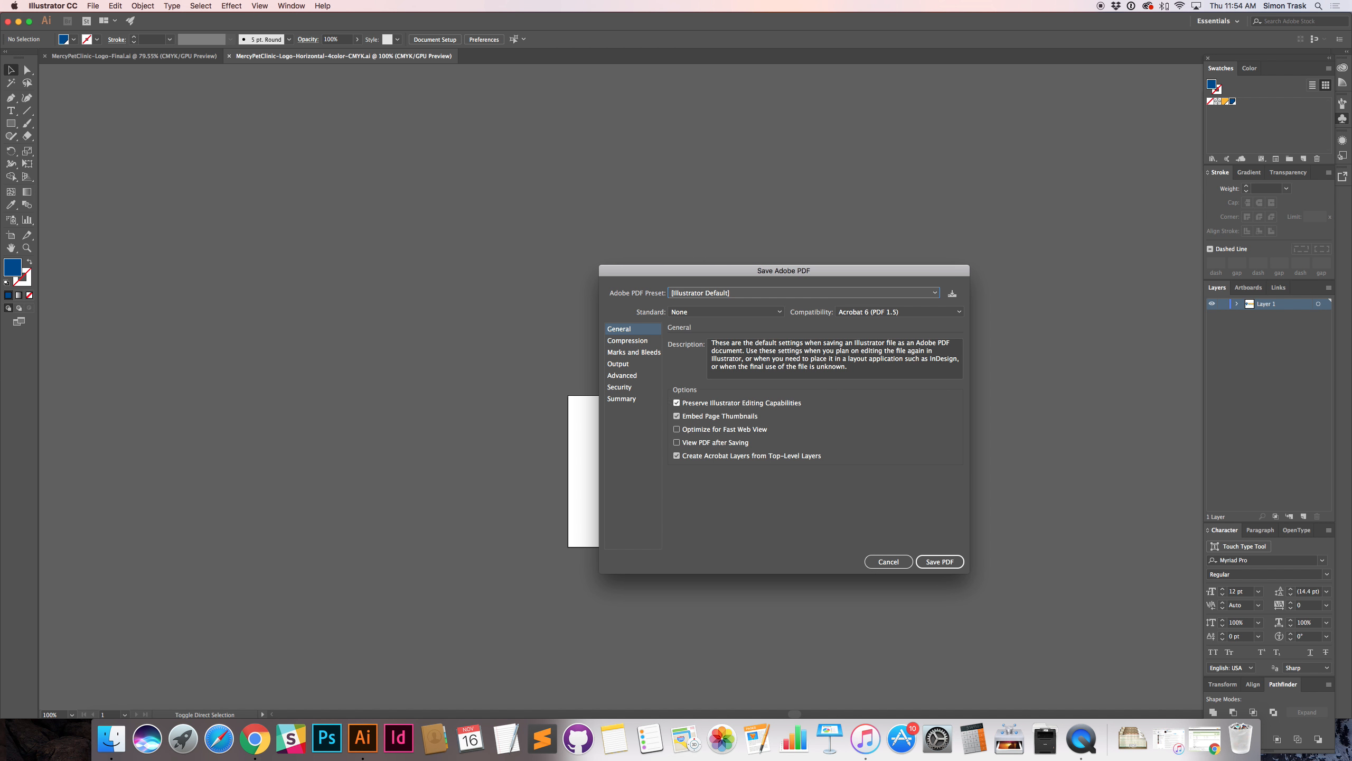
left_click(942, 565)
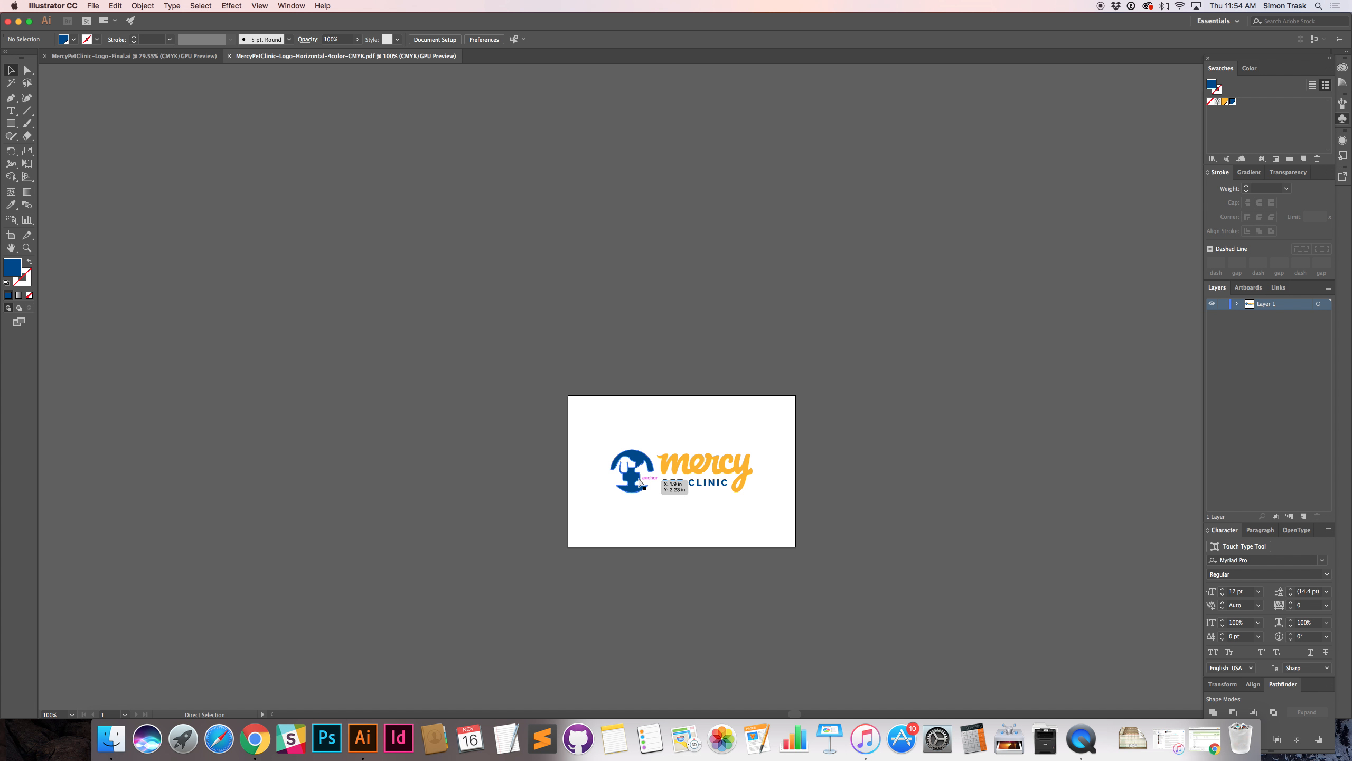
Step: Start saving an Illustrator EPS version of the logo under the same base name in the 4-color CMYK folder
key("super+shift+s")
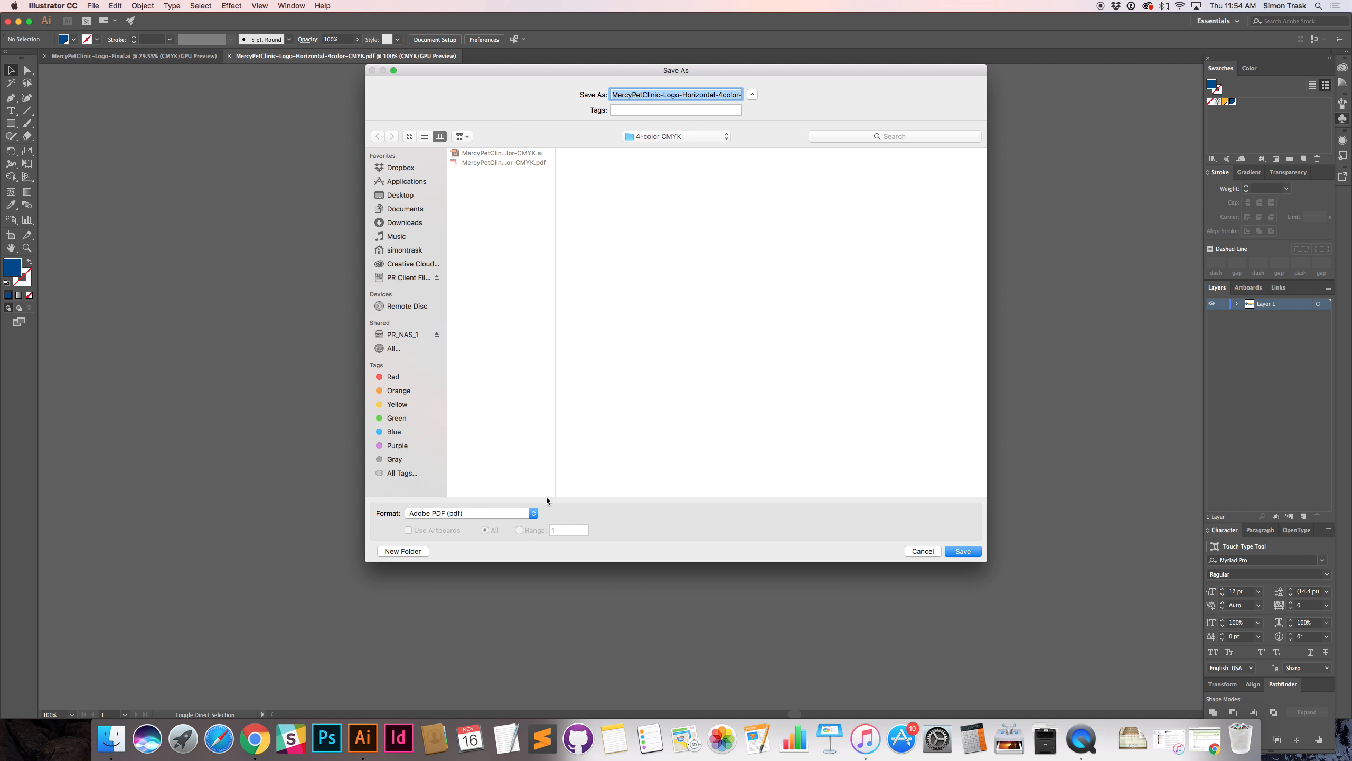
left_click(490, 512)
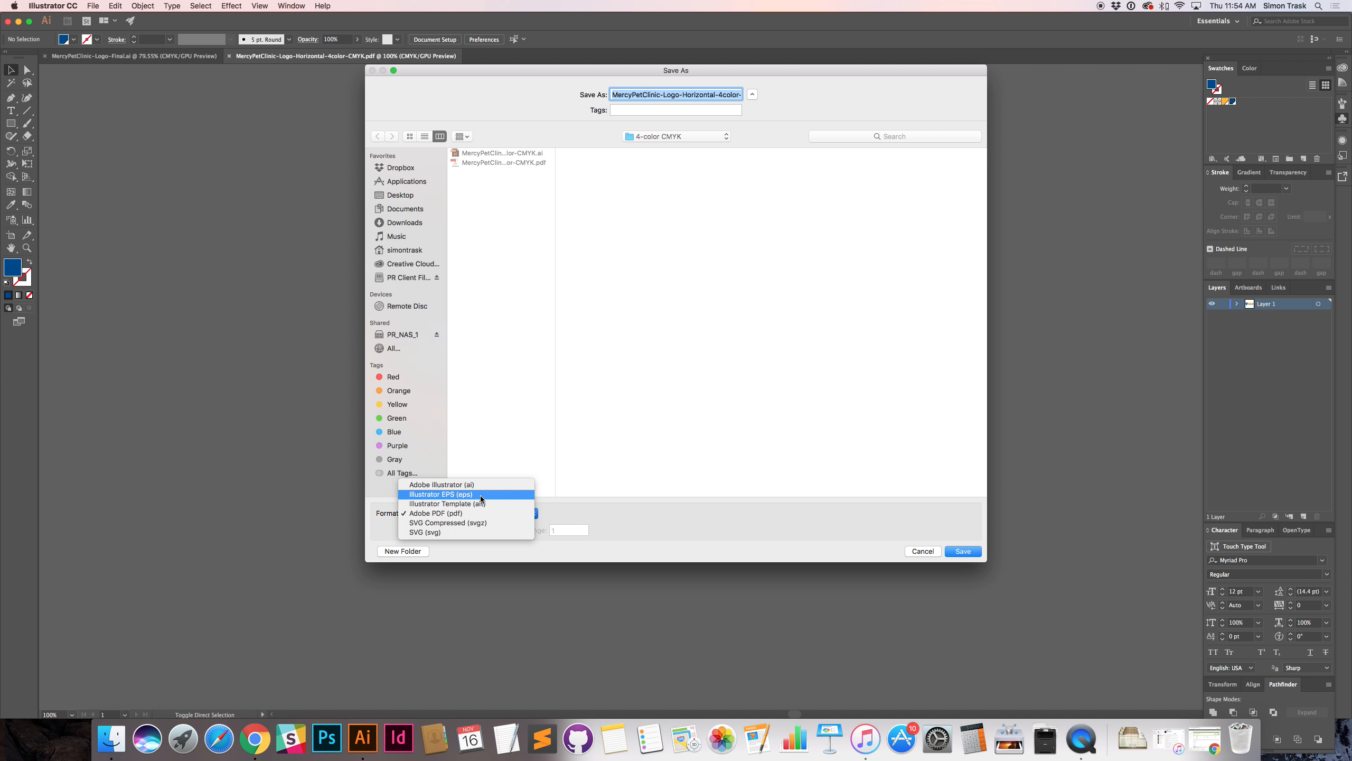
left_click(479, 495)
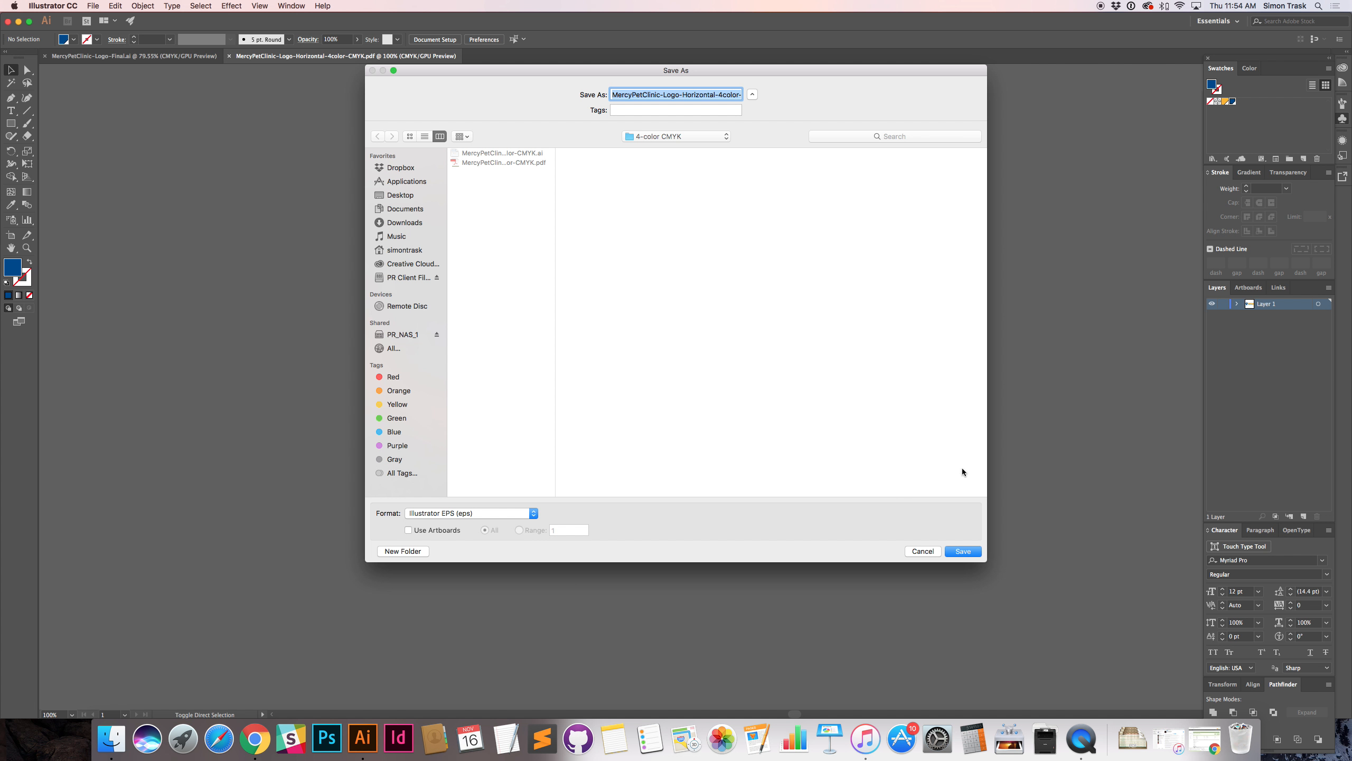
left_click_drag(692, 94, 811, 94)
double_click(733, 94)
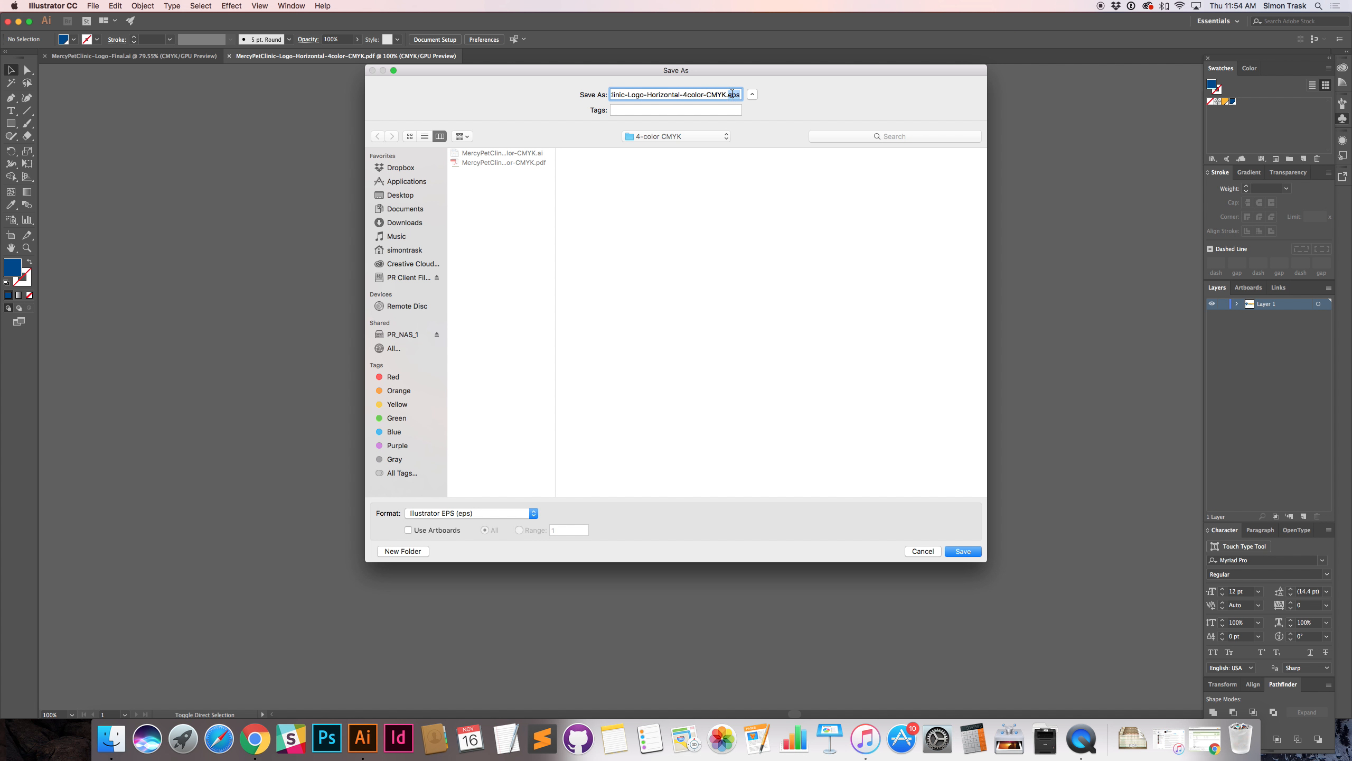
left_click(963, 551)
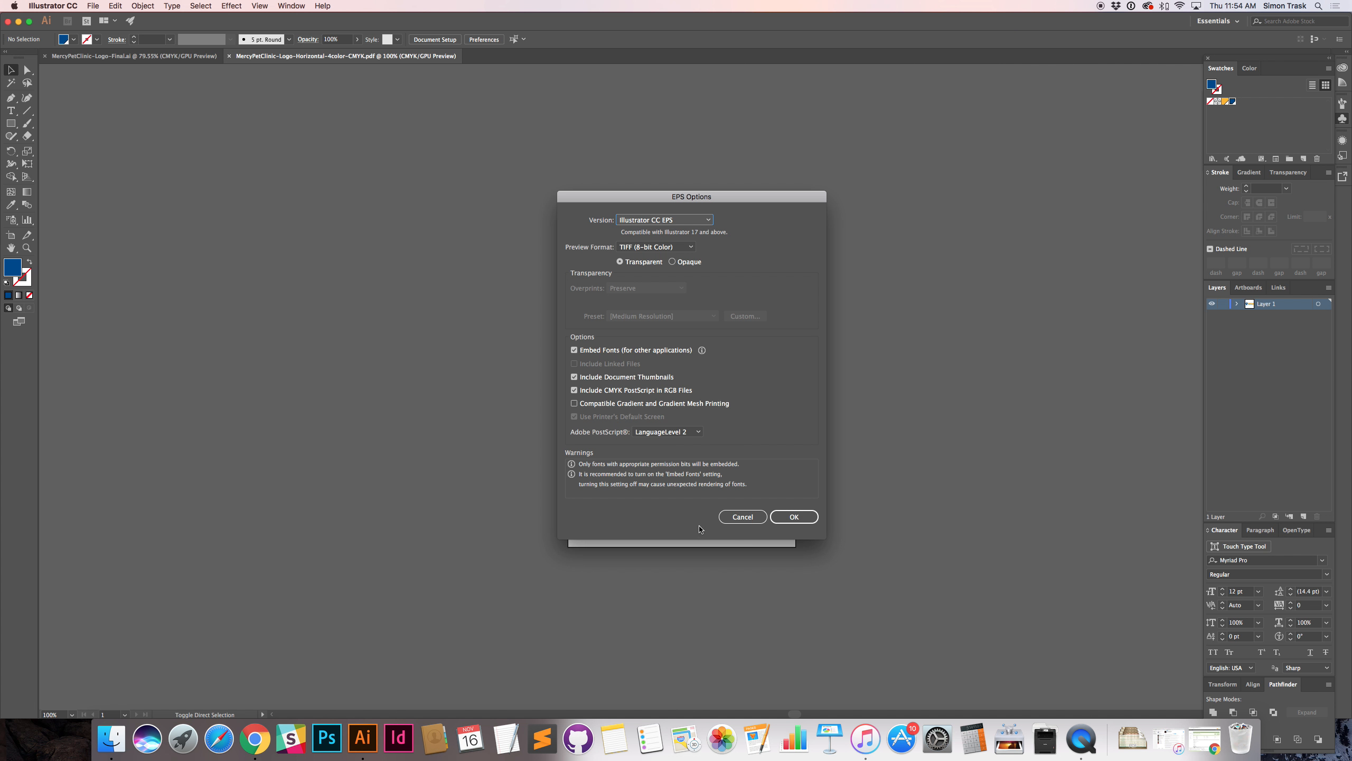
Step: Set the EPS version to Illustrator 10 EPS and finish saving the logo in this legacy format
left_click(656, 223)
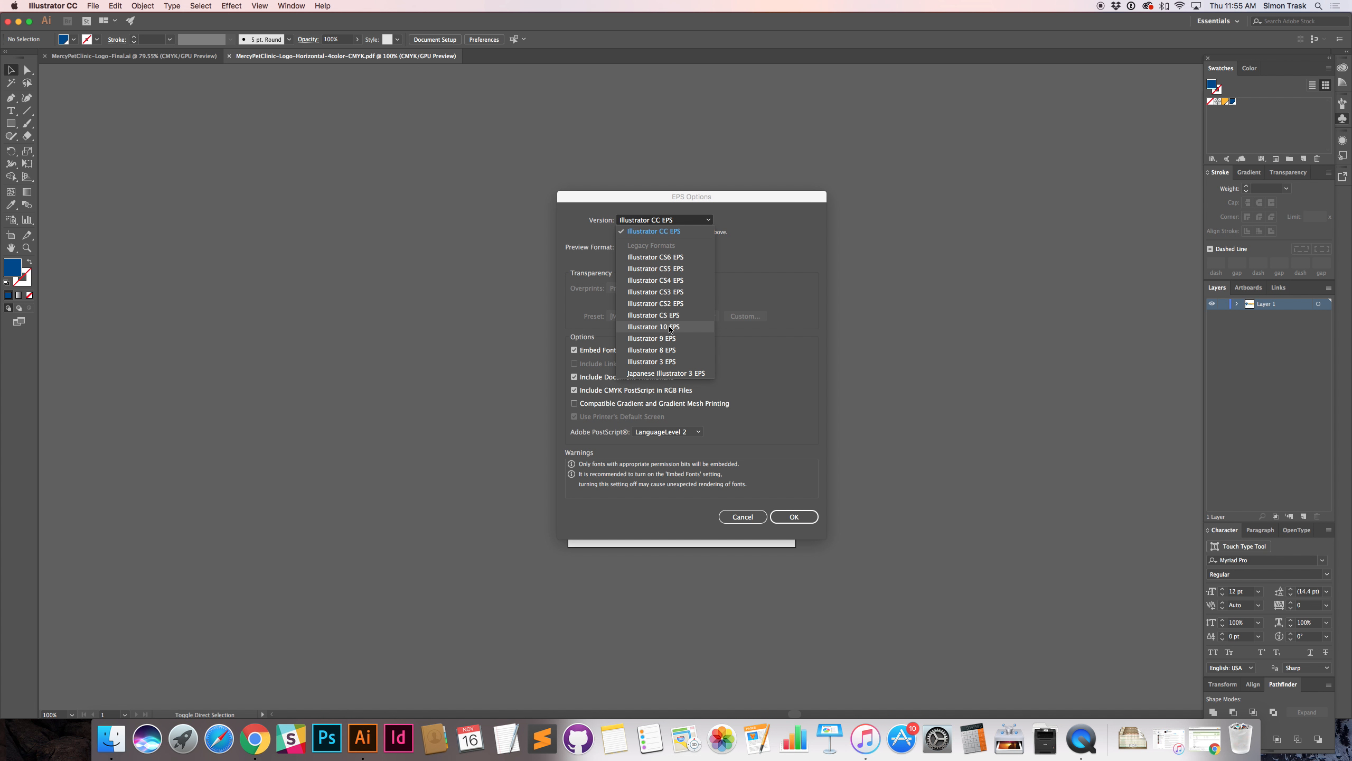
left_click(669, 327)
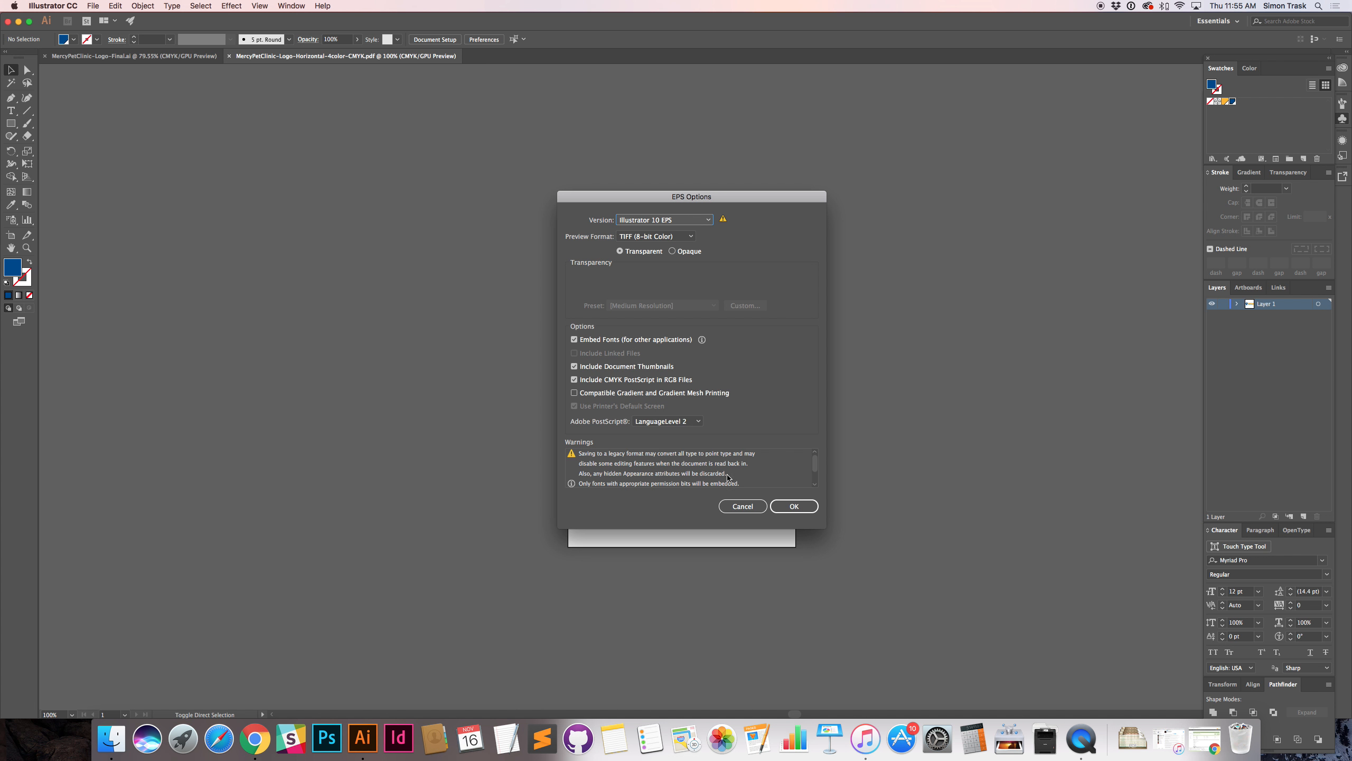
left_click_drag(737, 198, 961, 258)
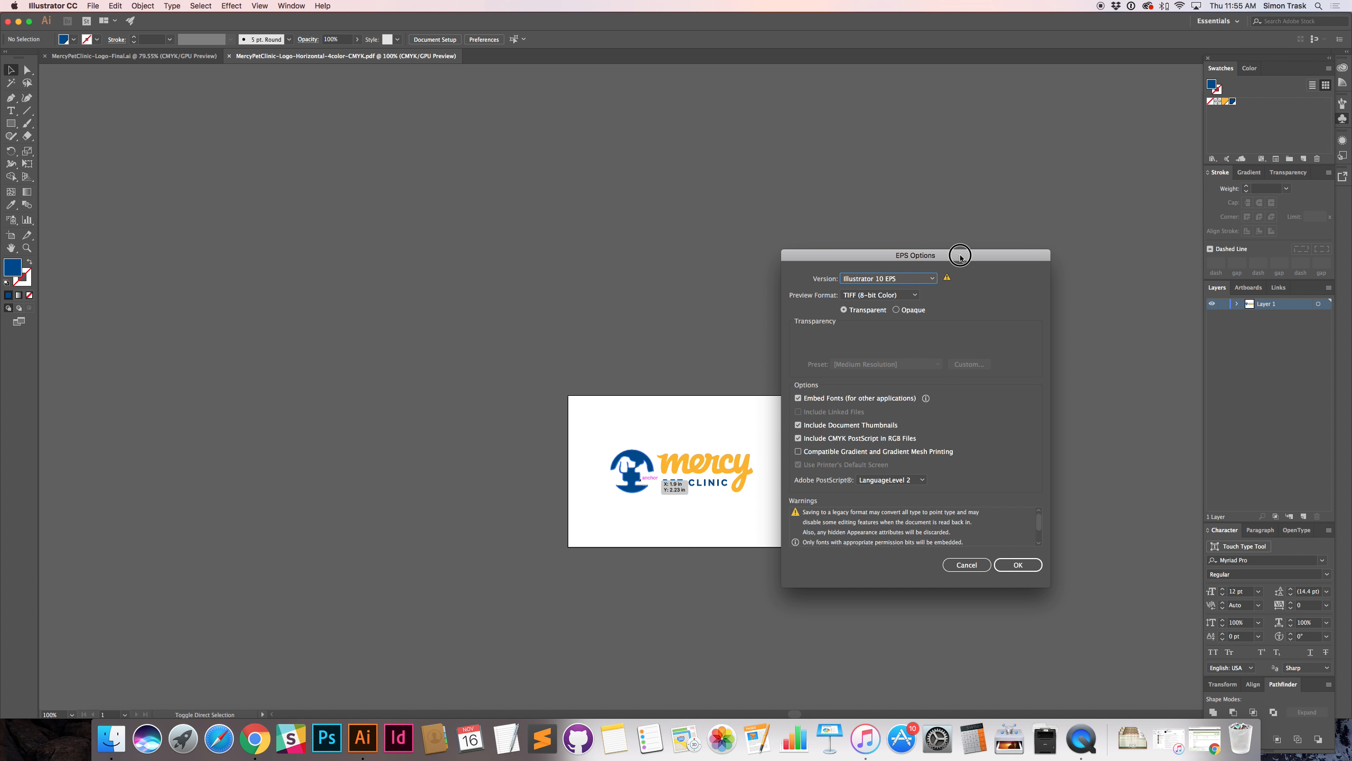
mouse_move(960, 258)
left_mouse_down()
mouse_move(991, 264)
mouse_move(960, 262)
left_mouse_up()
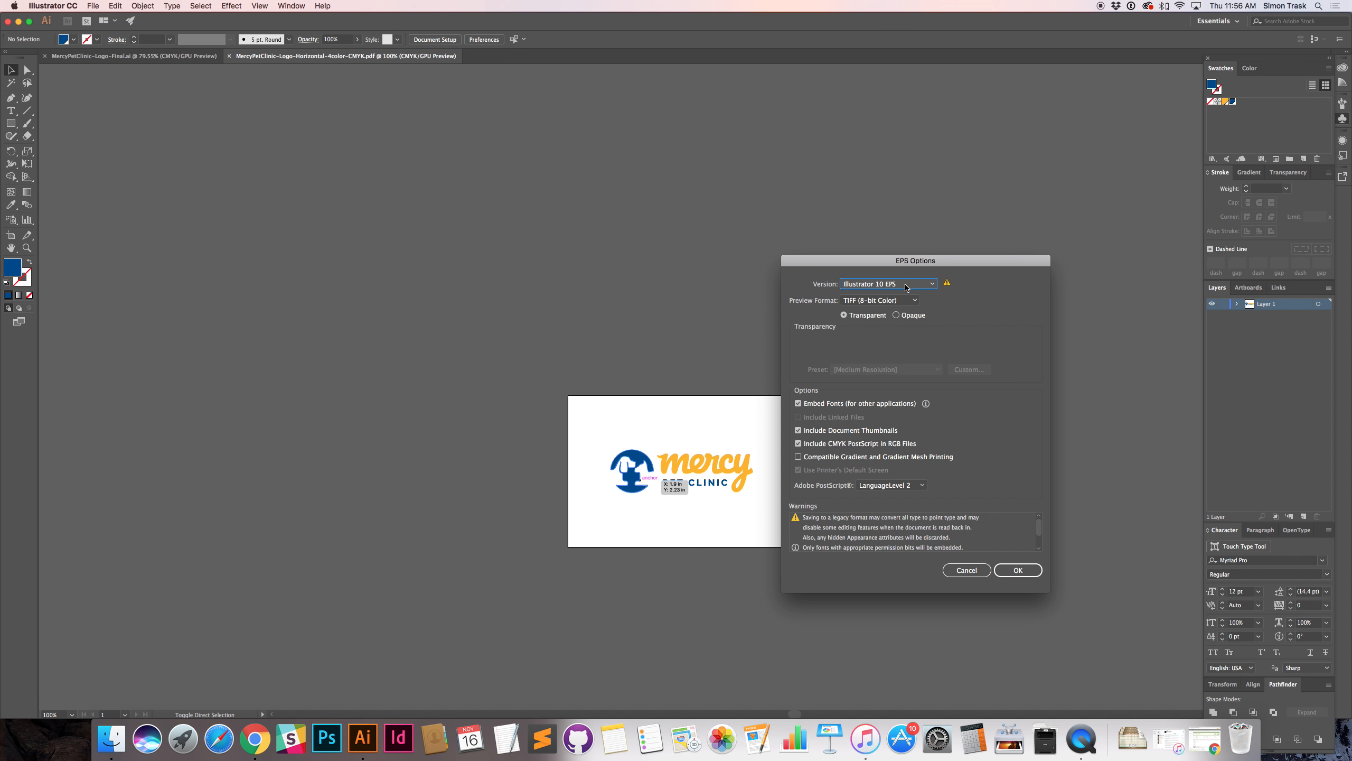
left_click(1017, 570)
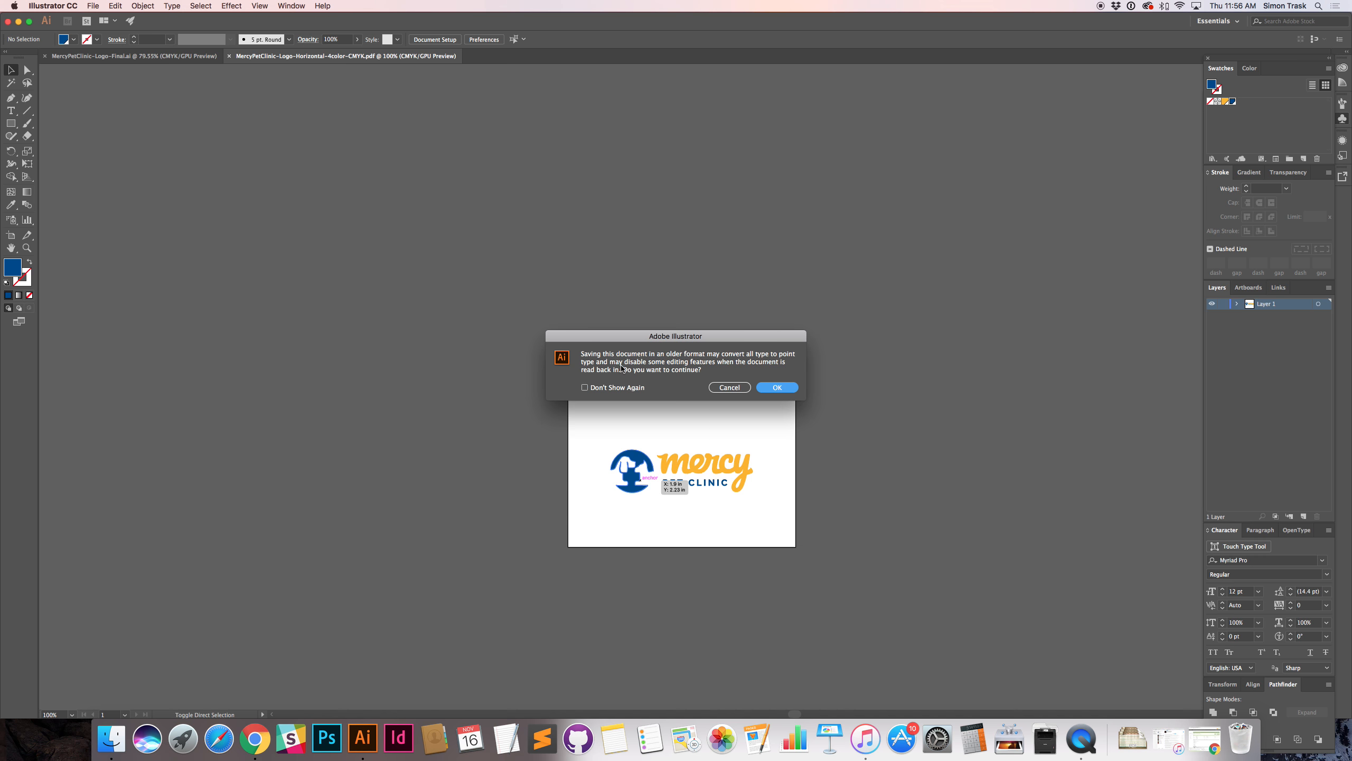
left_click(775, 388)
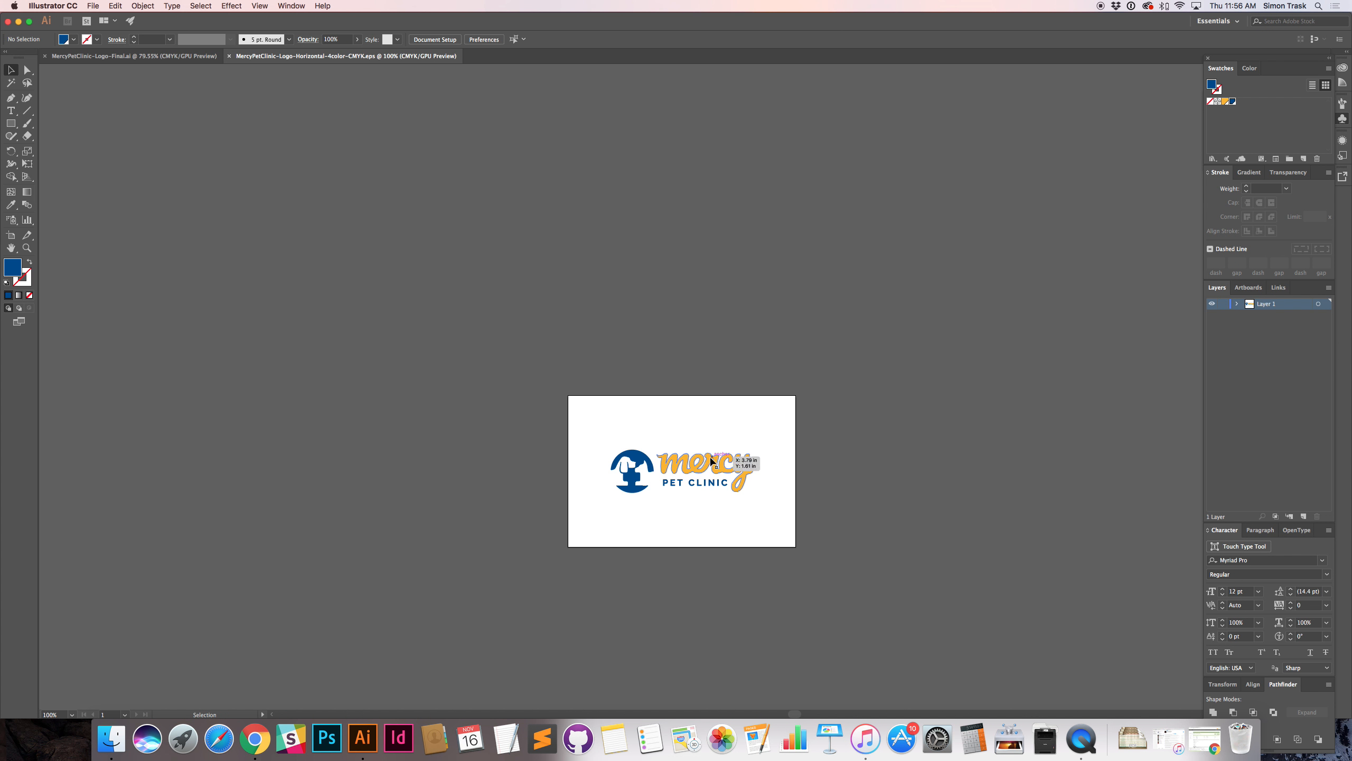
Step: Switch to Finder and check the AI, EPS and PDF logo files in the 4-color CMYK folder
scroll(655, 432, "down", 3)
key("super+Tab")
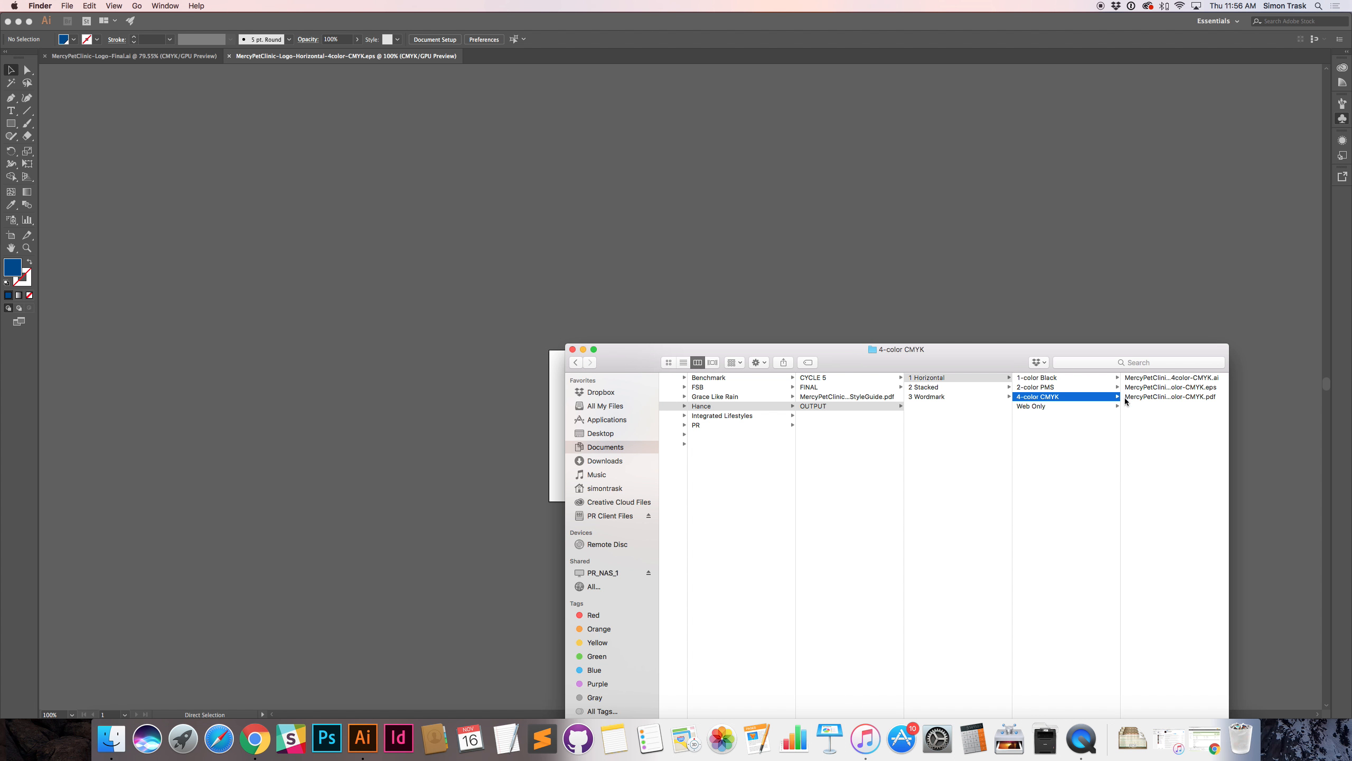
left_click(1164, 387)
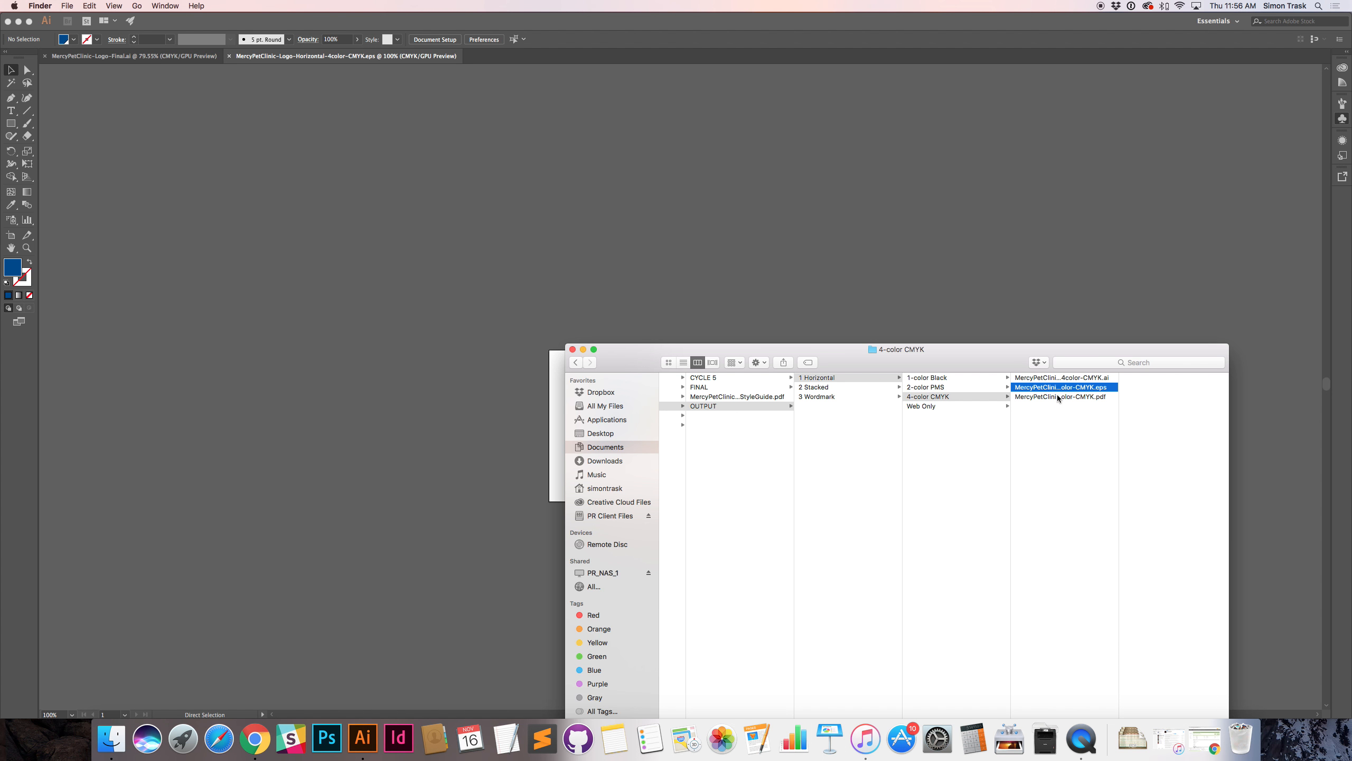
left_click(1057, 397)
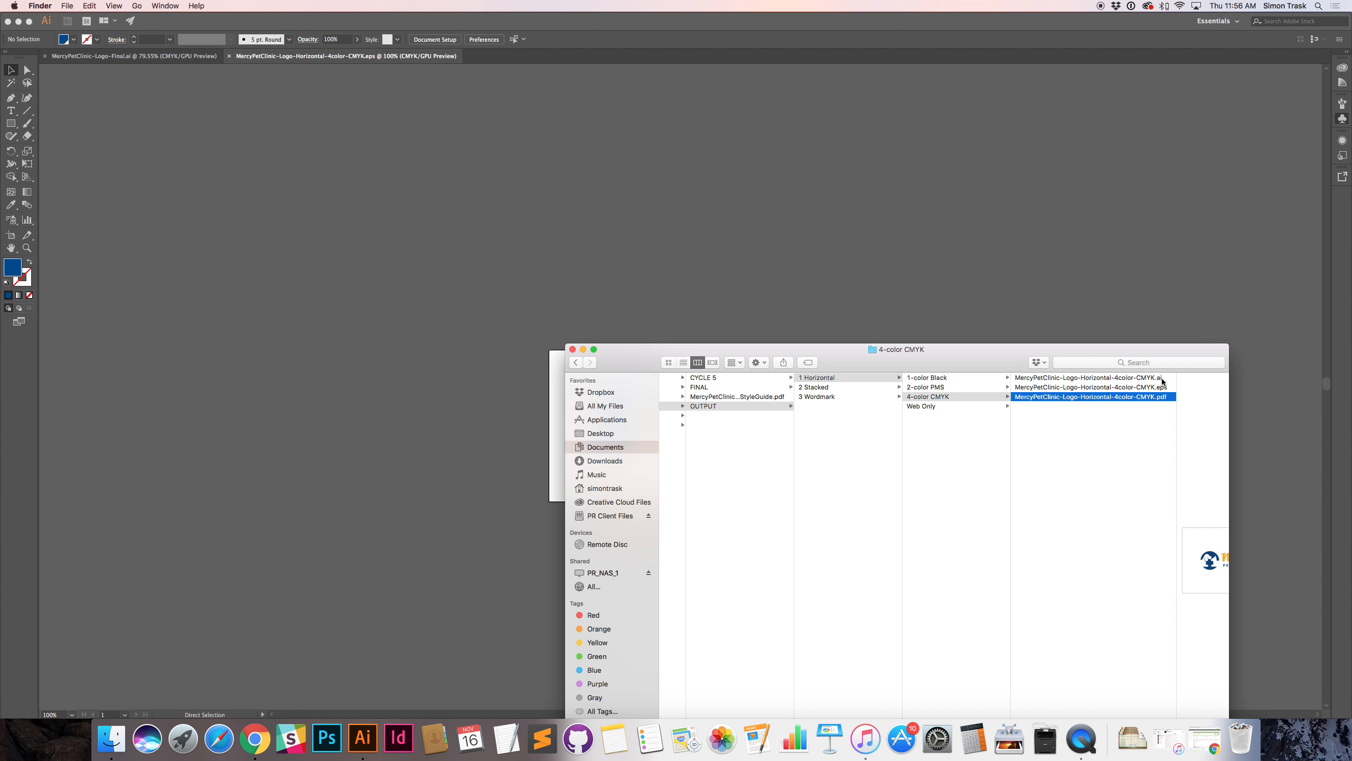
left_click(1163, 378)
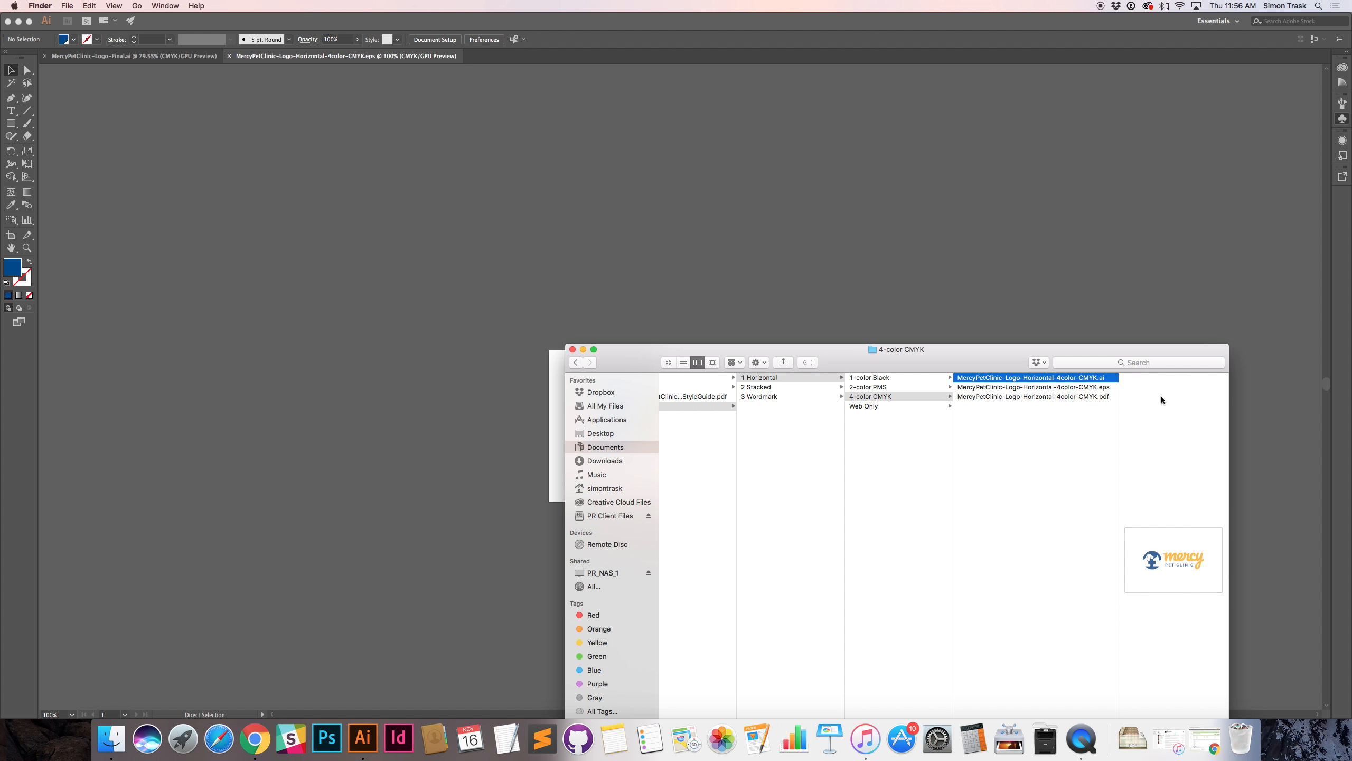
left_click(1103, 397)
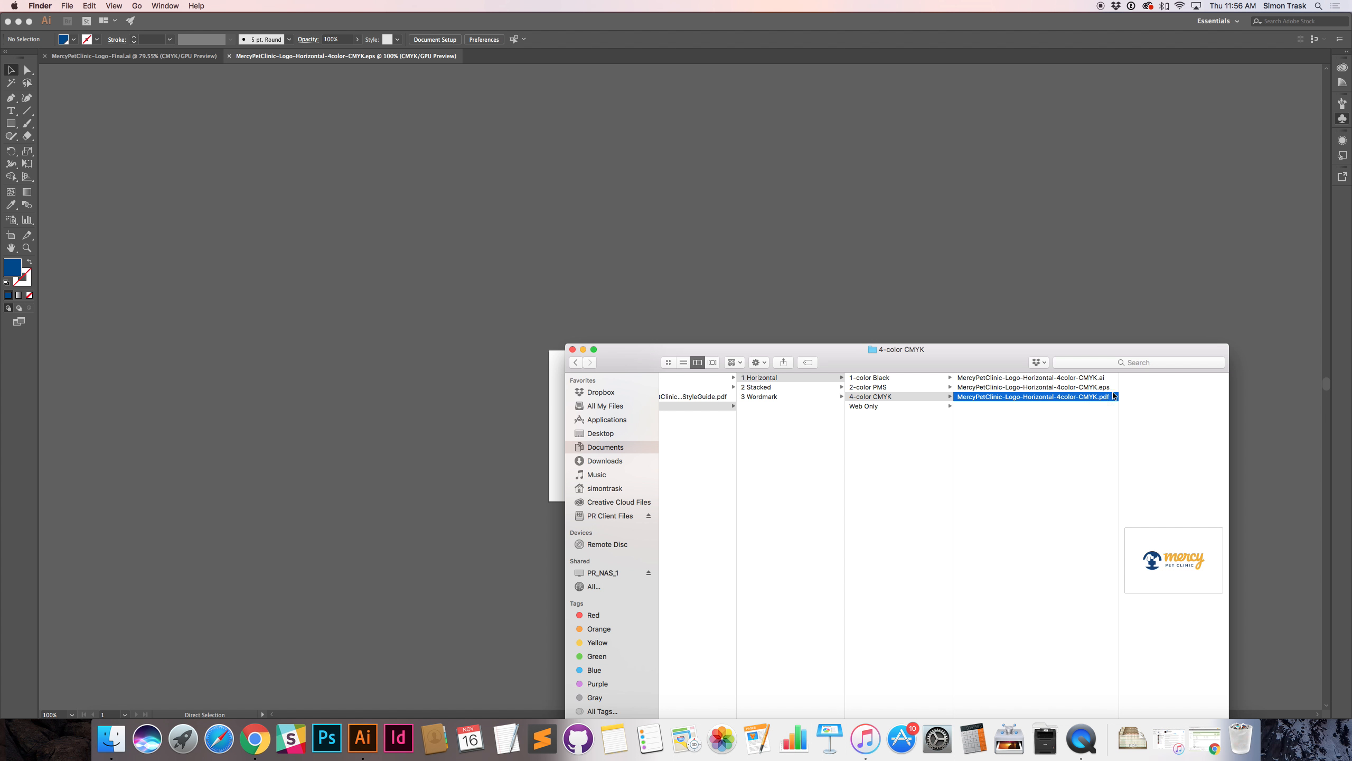
key("Up")
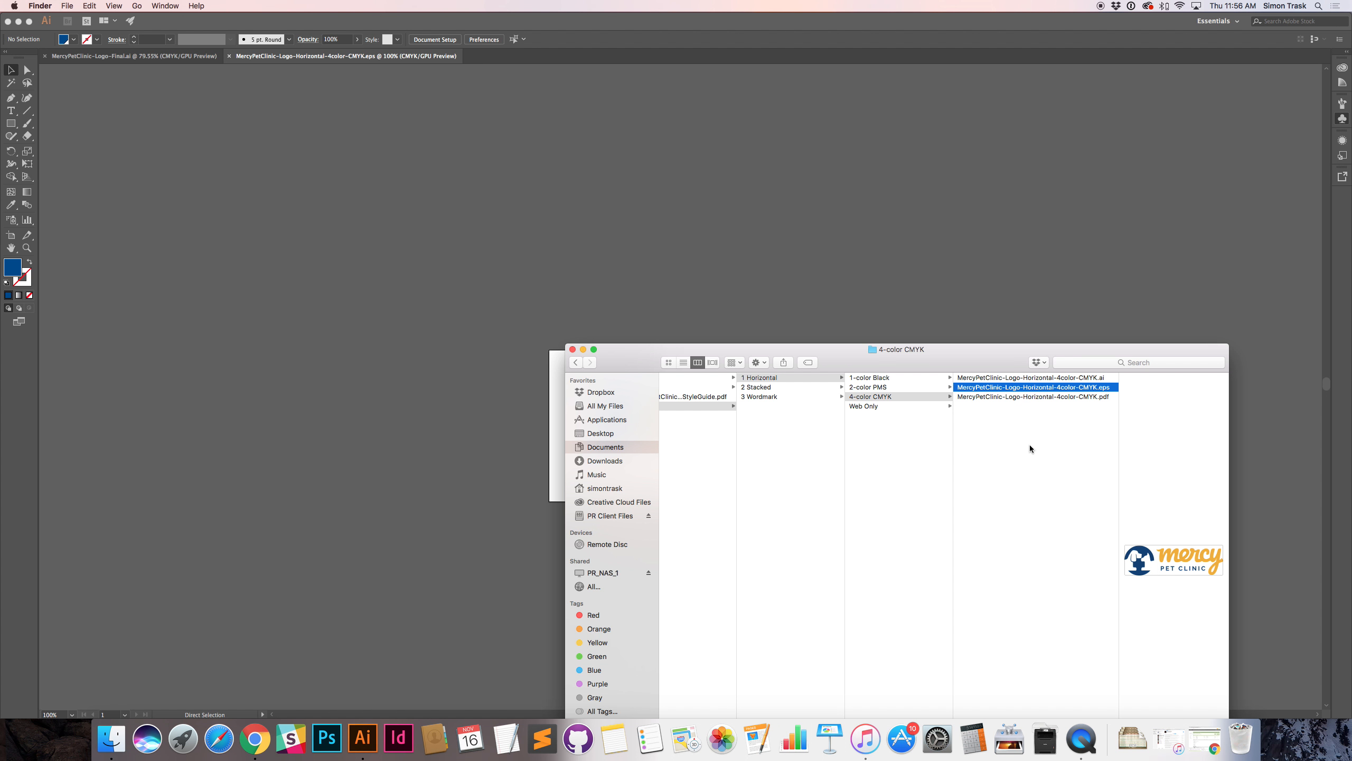
key("Left")
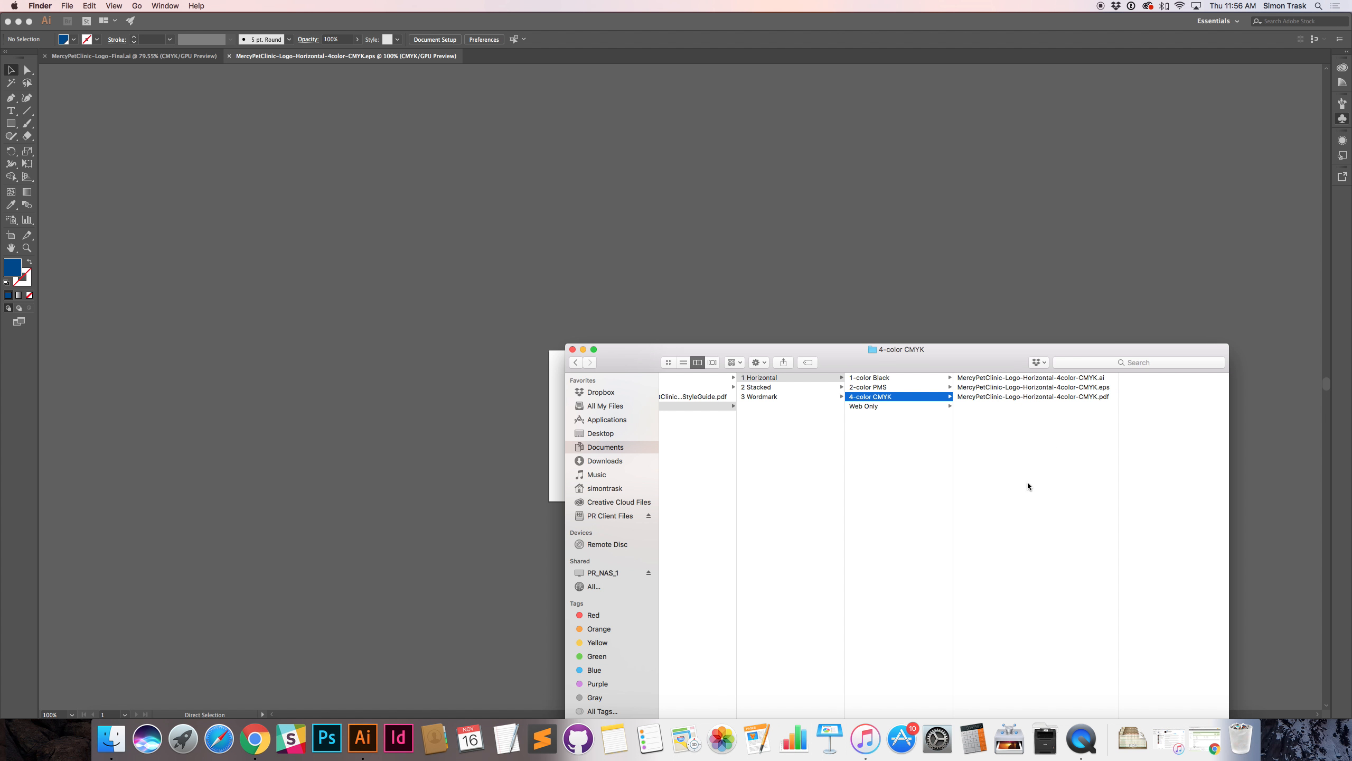
Step: Close the EPS document in Illustrator and reopen MercyPetClinic-Logo-Horizontal-4color-CMYK.ai from the Finder folder
left_click(695, 303)
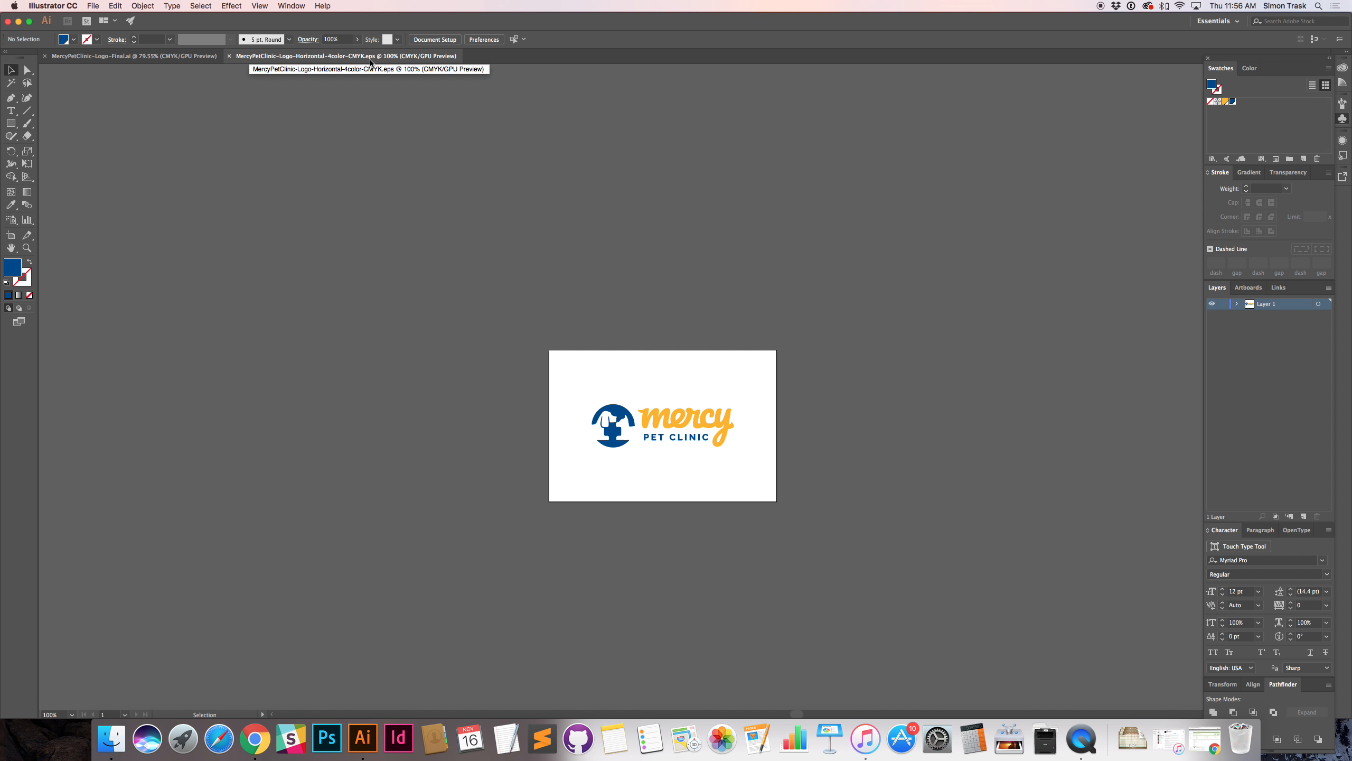
key("super+w")
key("super+Tab")
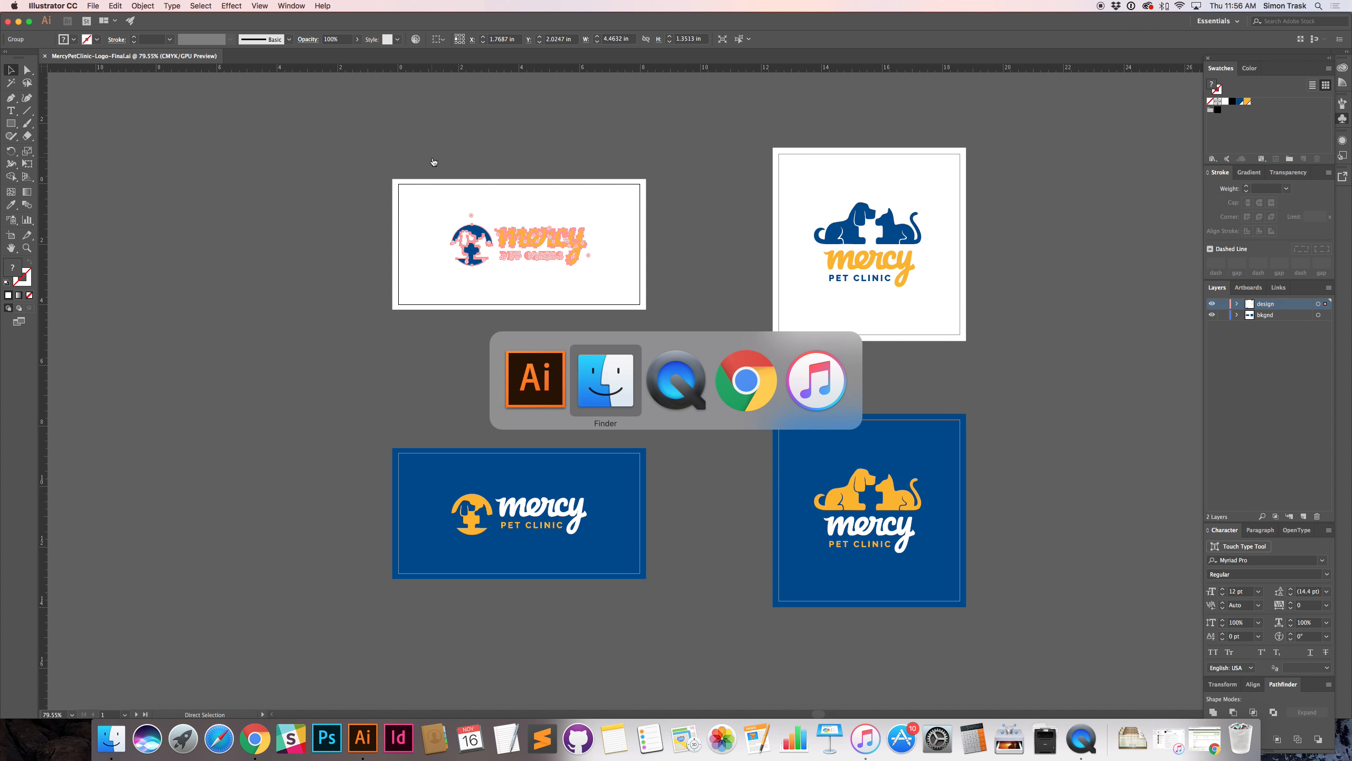
key("super+Tab")
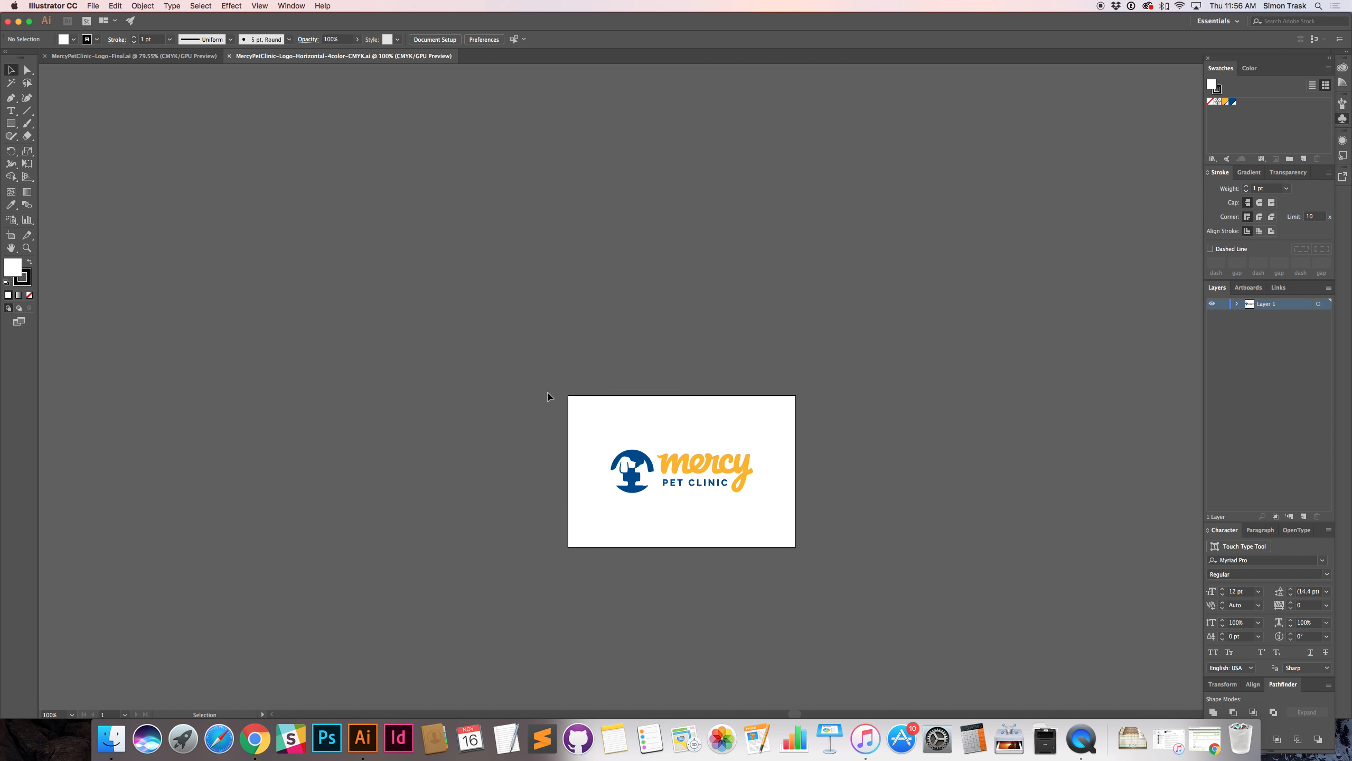
Step: Change the yellow swatch's color type to Spot Color
double_click(1225, 101)
left_click(1134, 489)
left_click(1130, 513)
left_click(1165, 631)
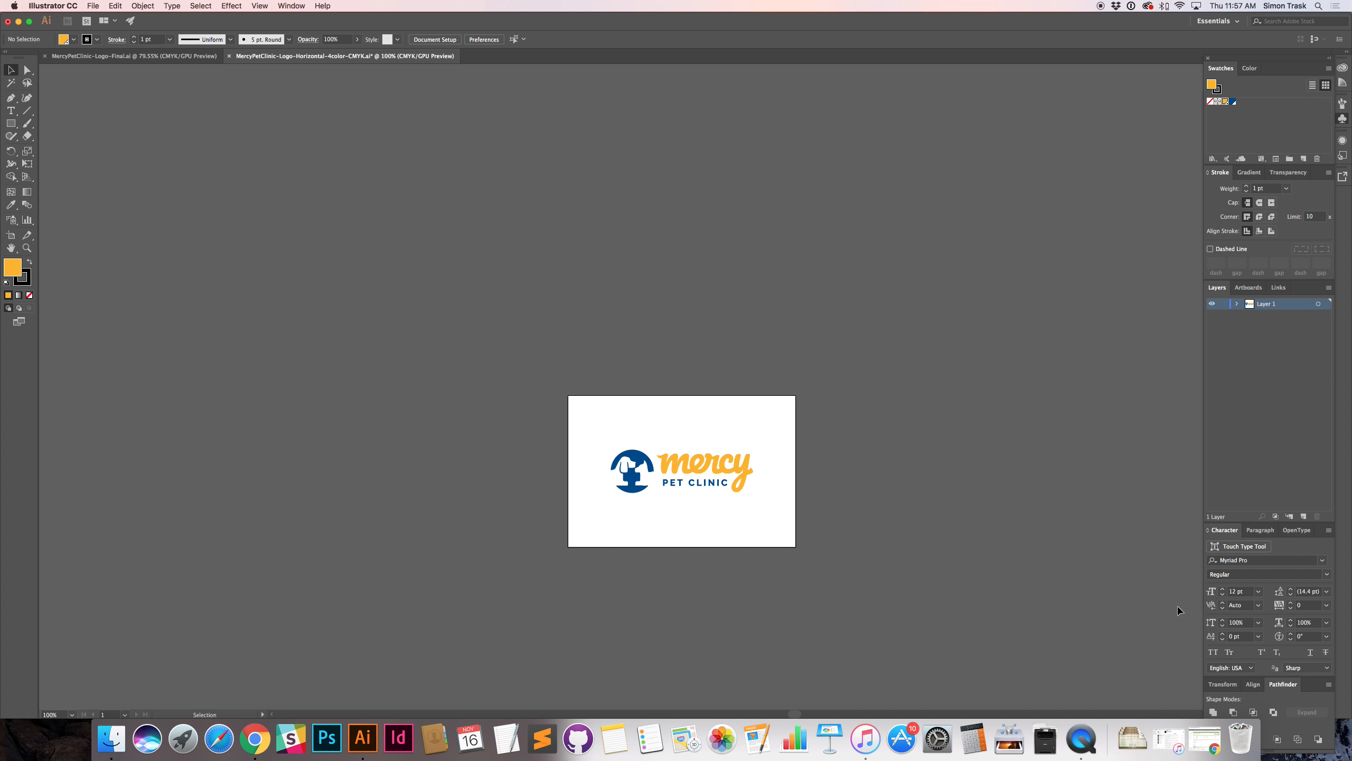
Step: Change the color type of the blue PANTONE 287 CP swatch to Spot Color
double_click(1233, 102)
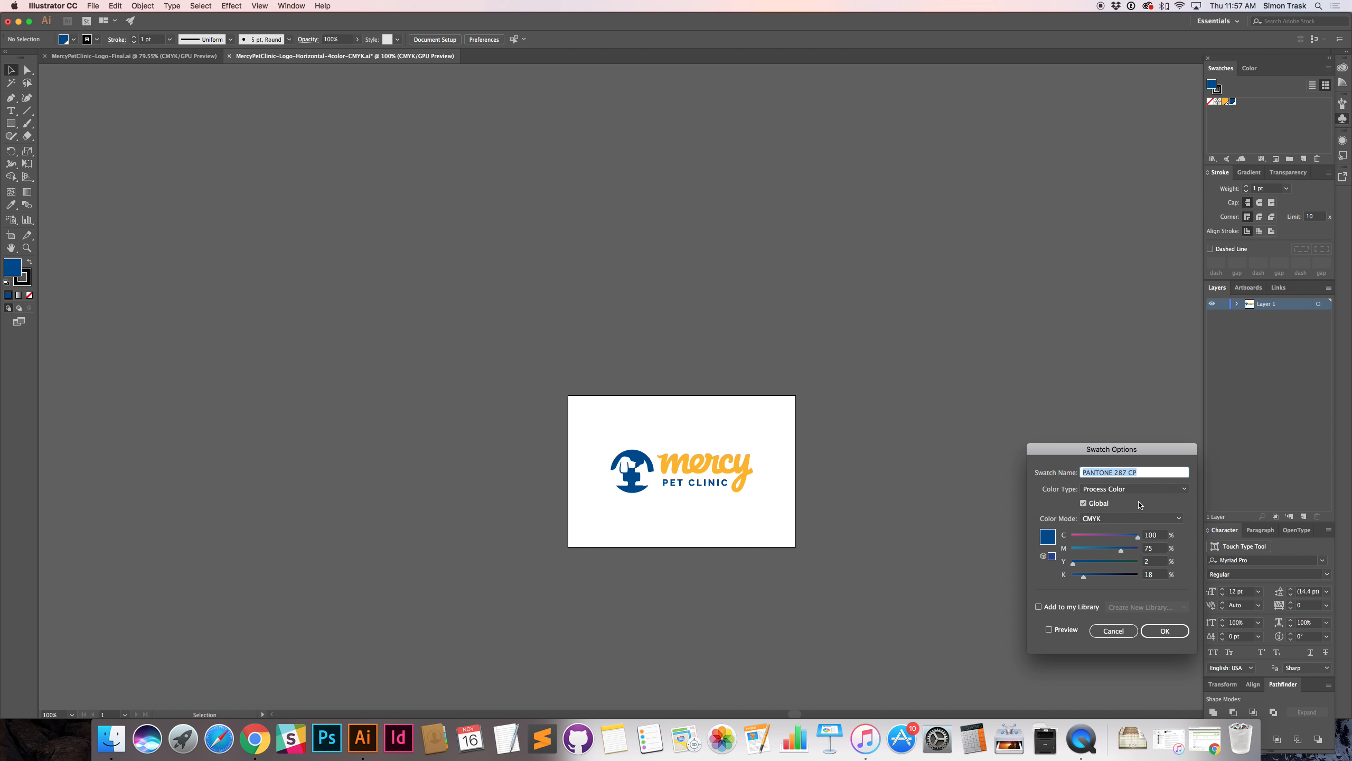
left_click(1129, 489)
left_click(1126, 513)
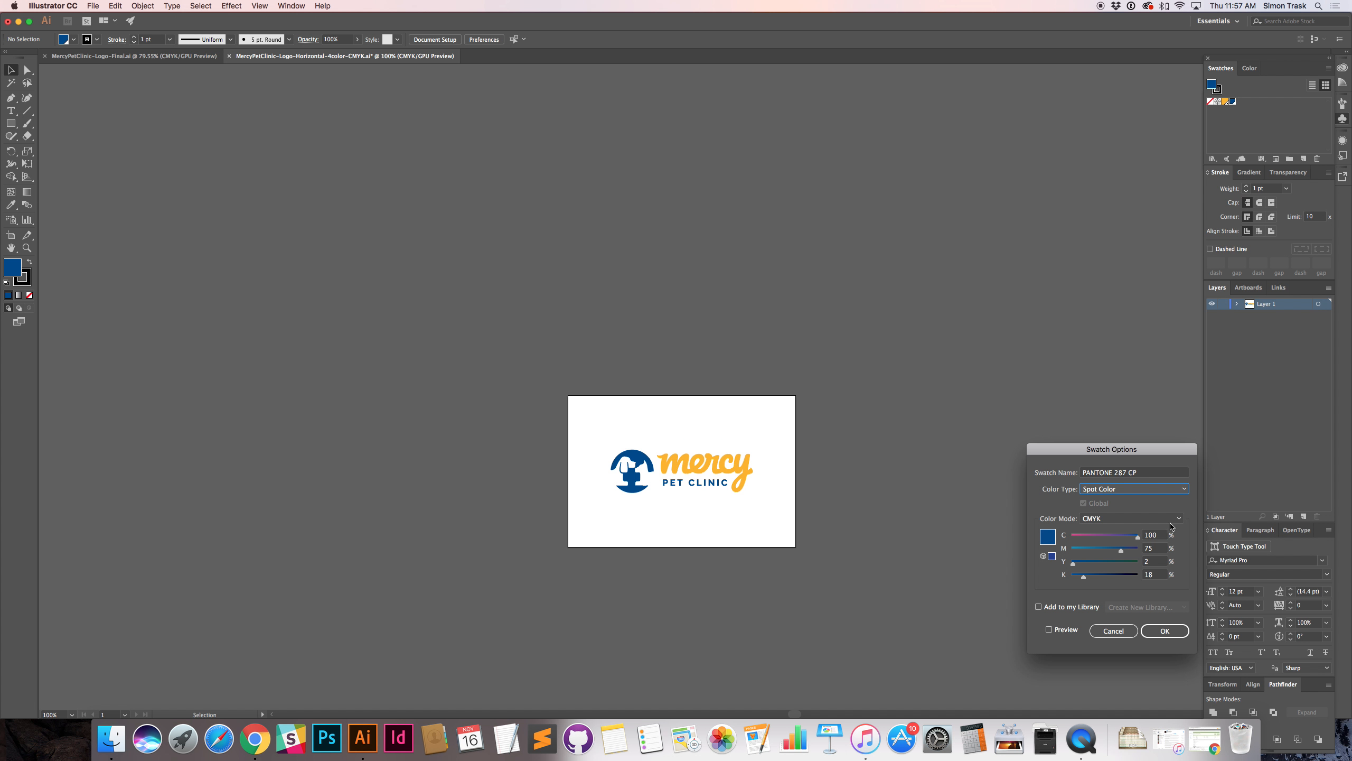
left_click(1164, 630)
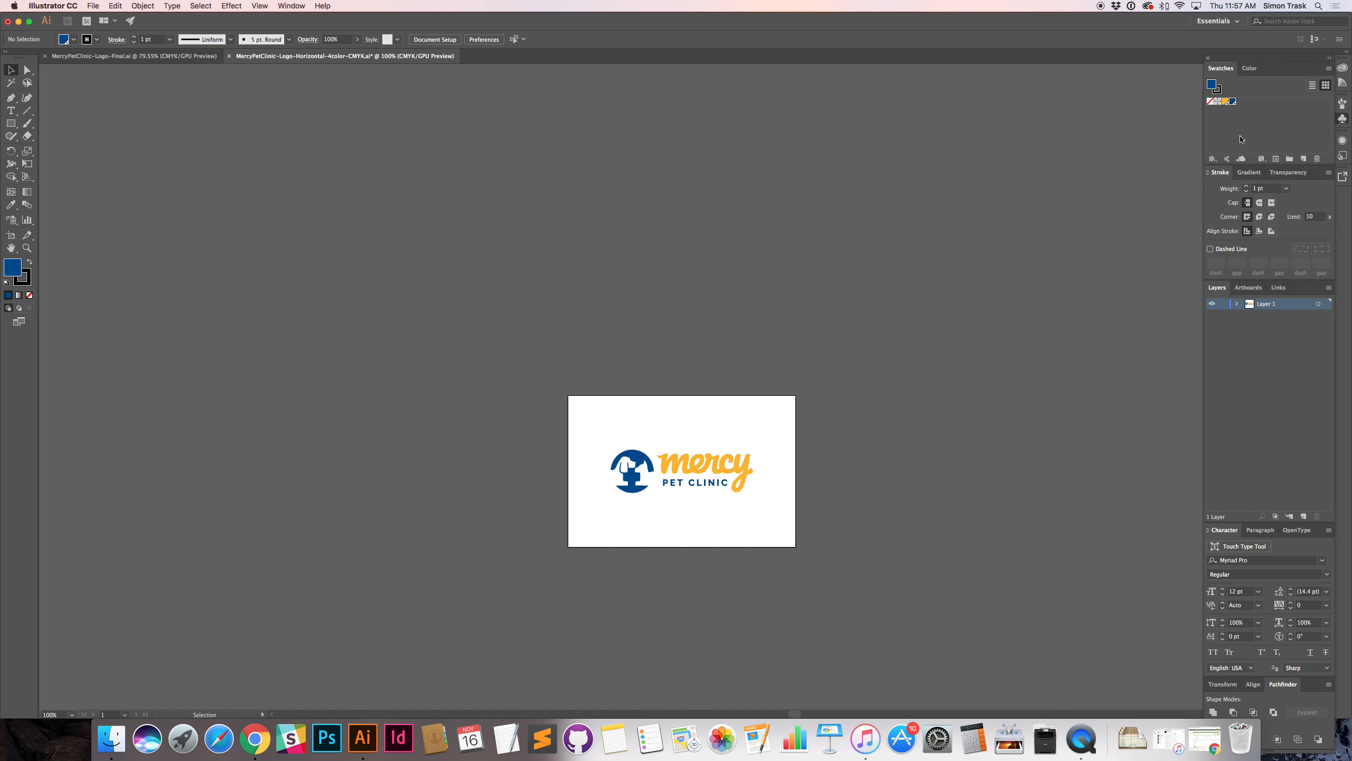
Step: Set the blue PANTONE 287 CP swatch back to Process Color
double_click(1233, 102)
left_click(1129, 490)
left_click(1121, 503)
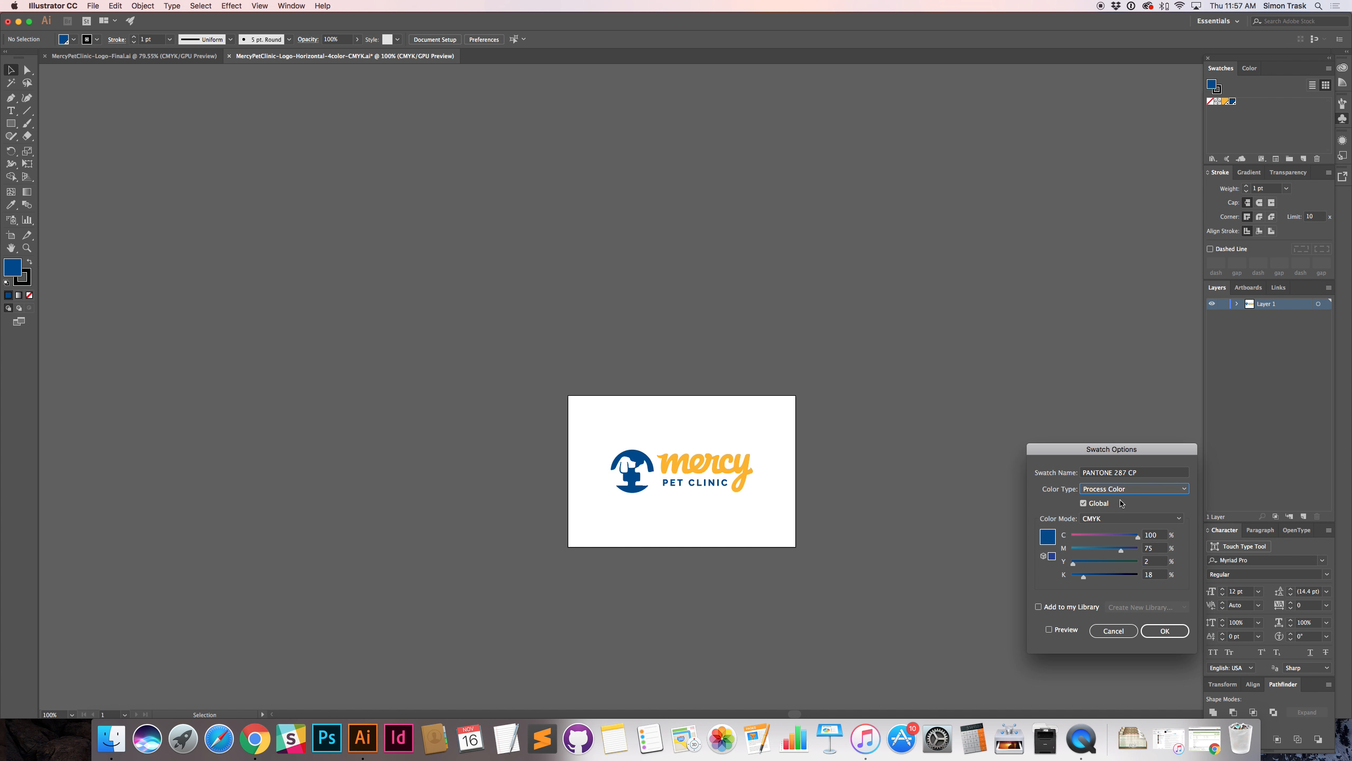
left_click(1165, 631)
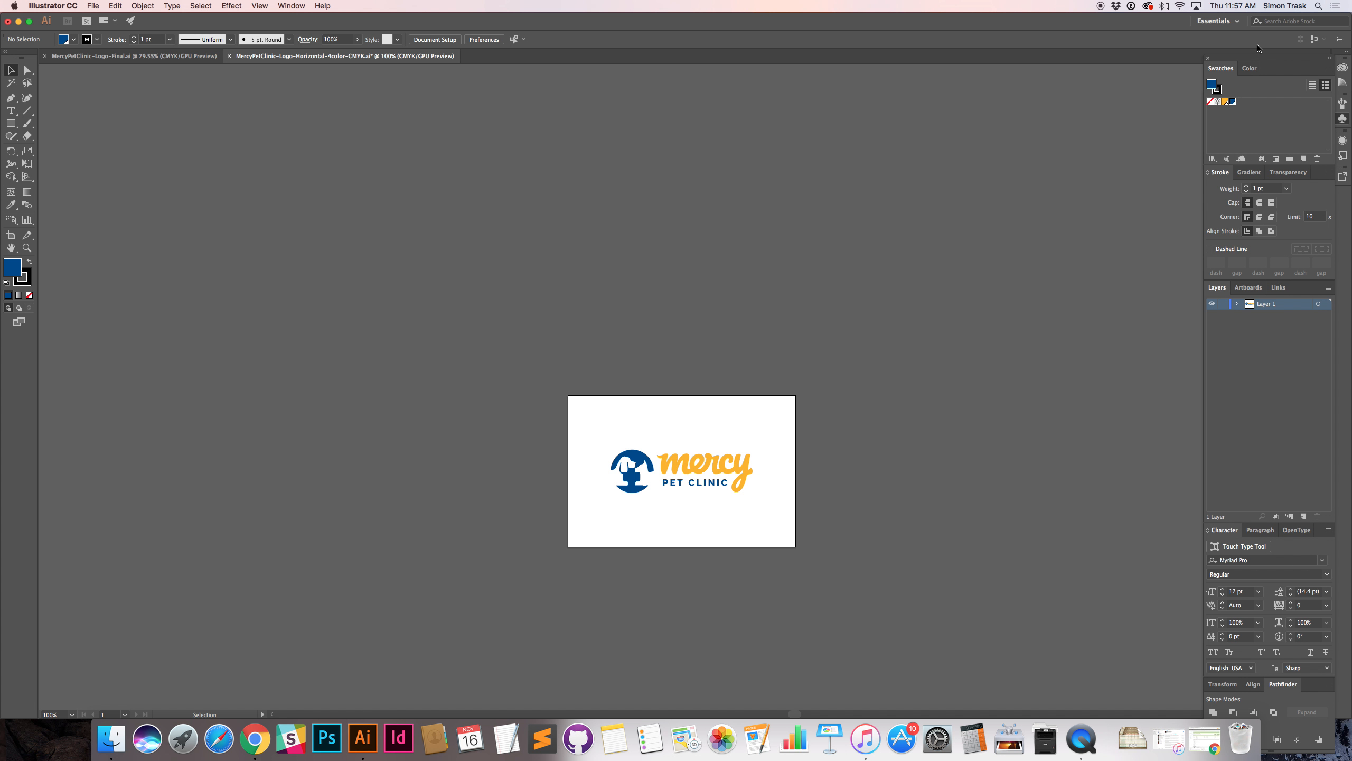
Step: Examine the color options of the blue and yellow swatches and the fill used by the logo's script lettering
double_click(1233, 102)
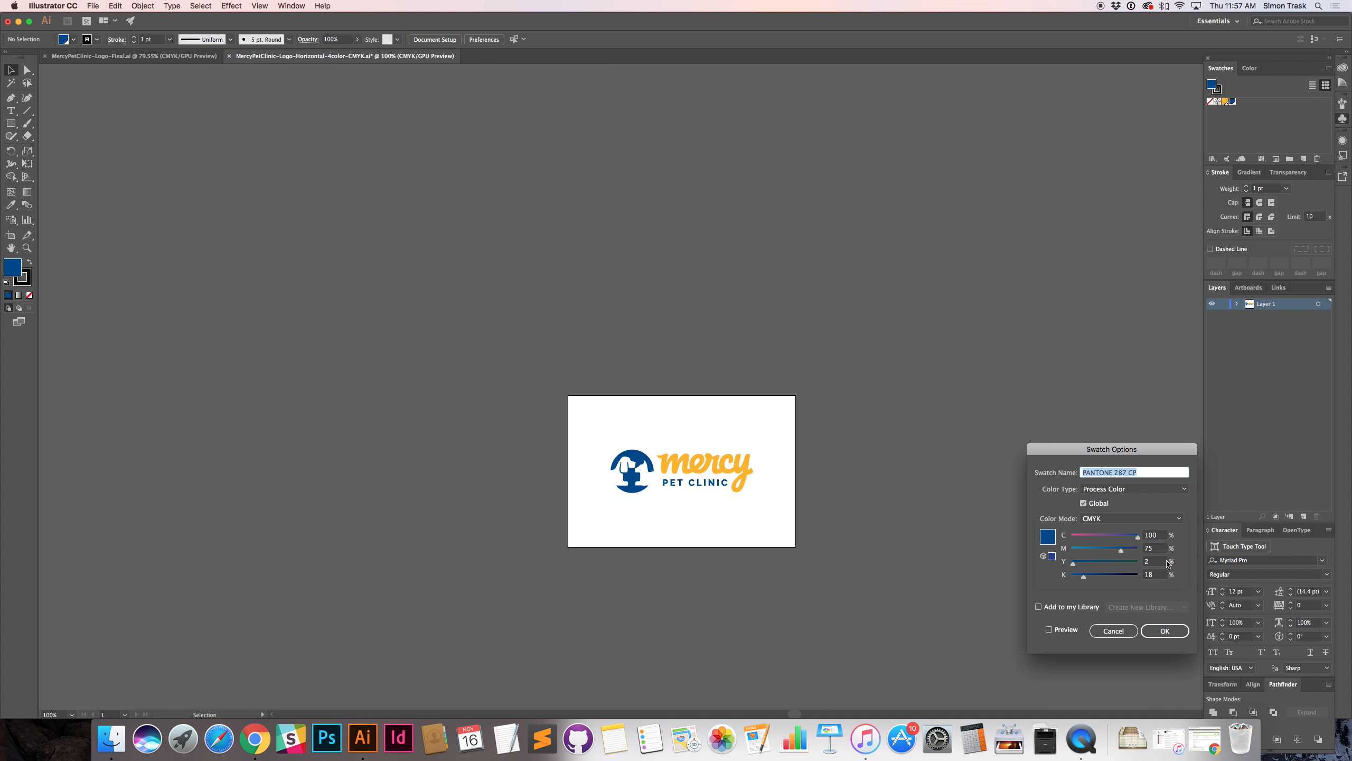
left_click(1110, 631)
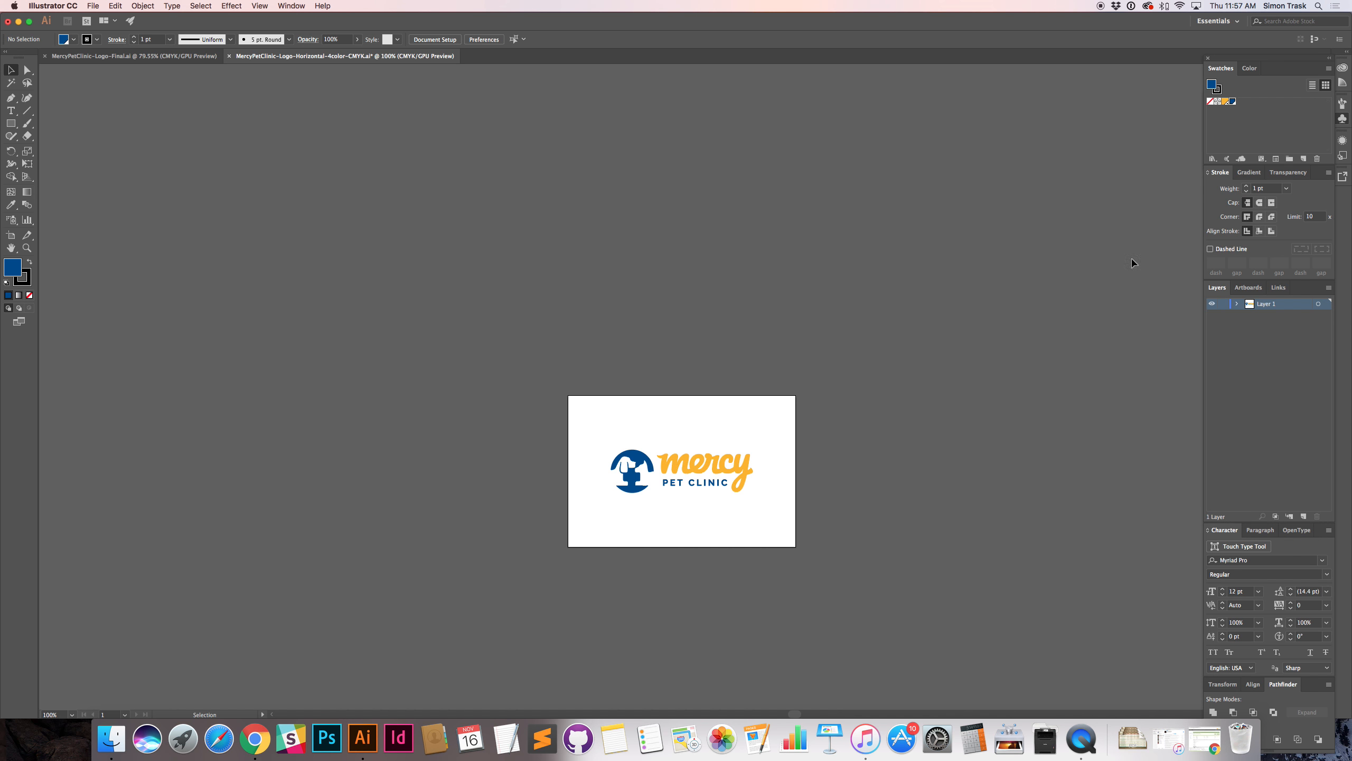
left_click(1242, 120)
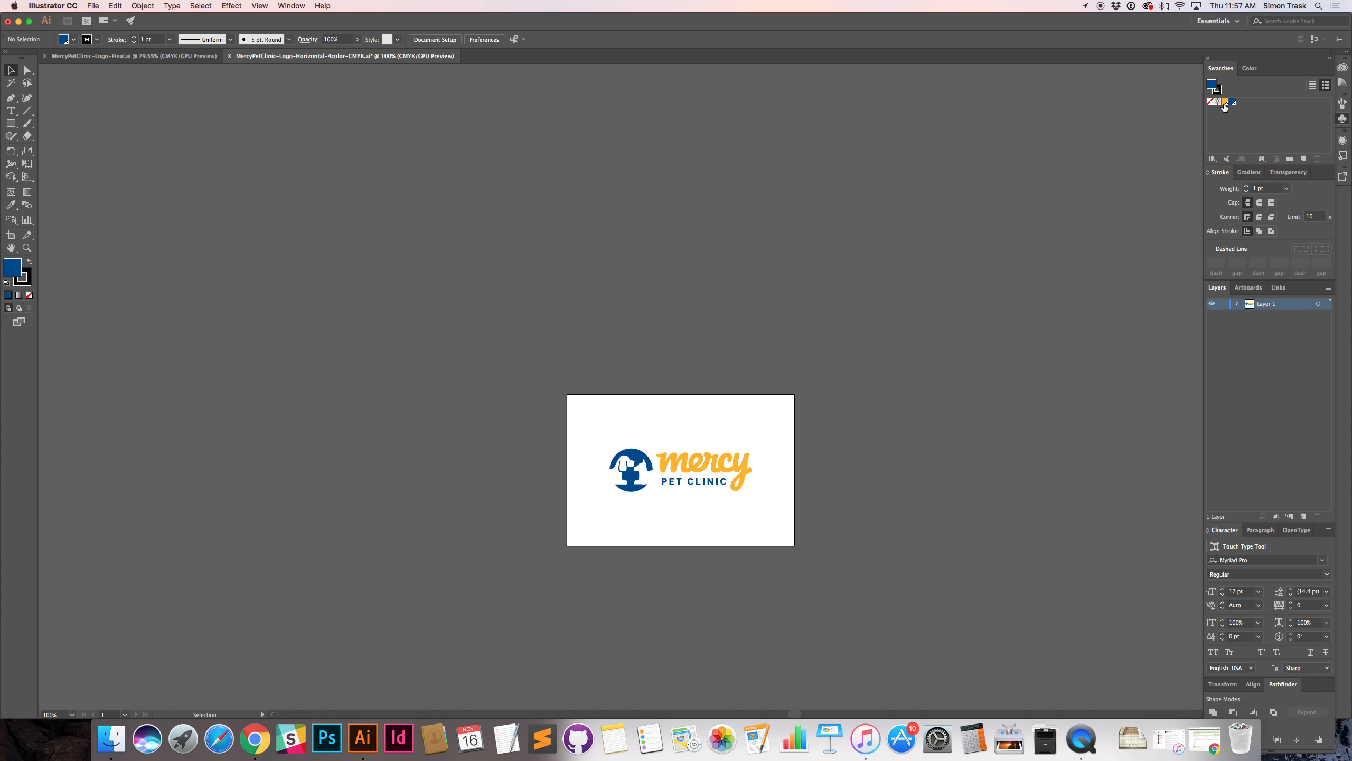
double_click(1226, 102)
key("Escape")
double_click(1232, 102)
key("Escape")
left_click(1243, 115)
key("a")
left_click(742, 469)
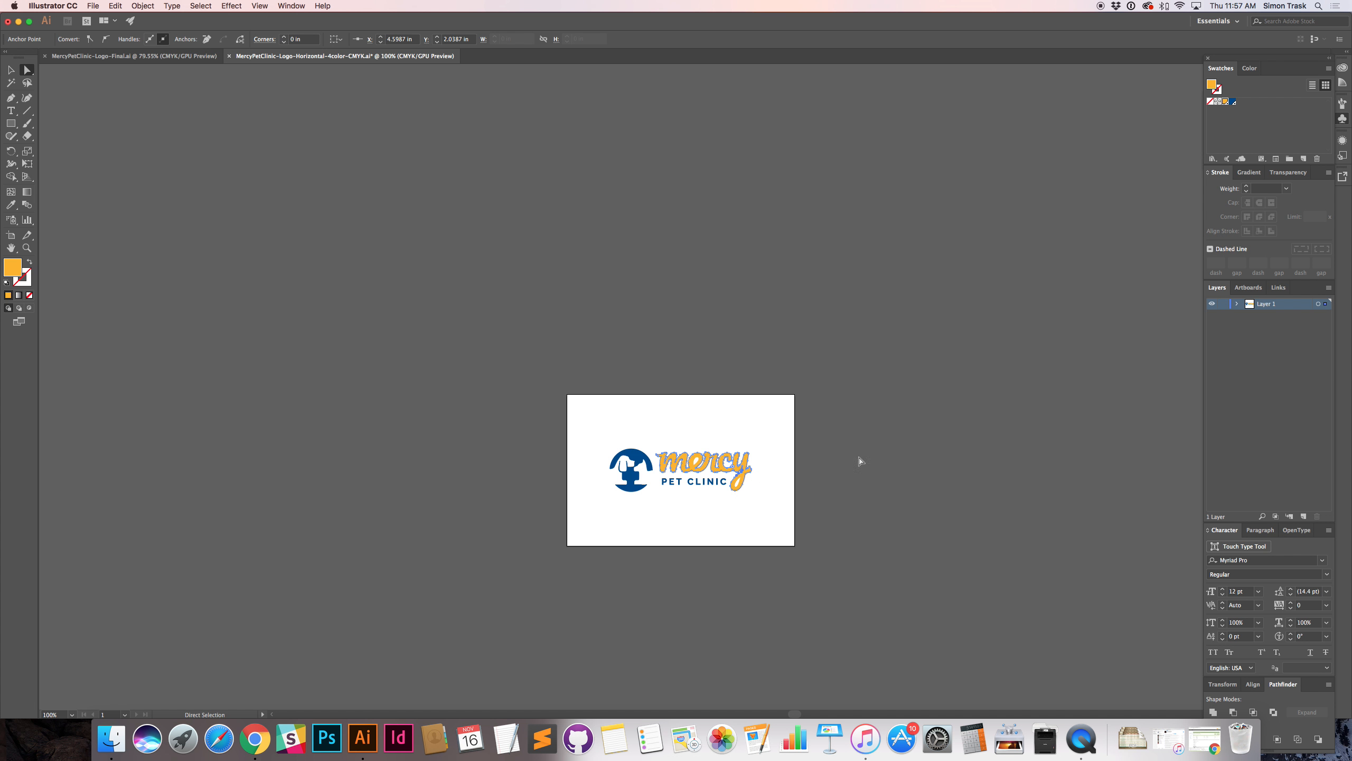
left_click(859, 529)
Step: Start saving the document as a new file in the 2-color PMS folder under OUTPUT, 1 Horizontal
key("super+shift+s")
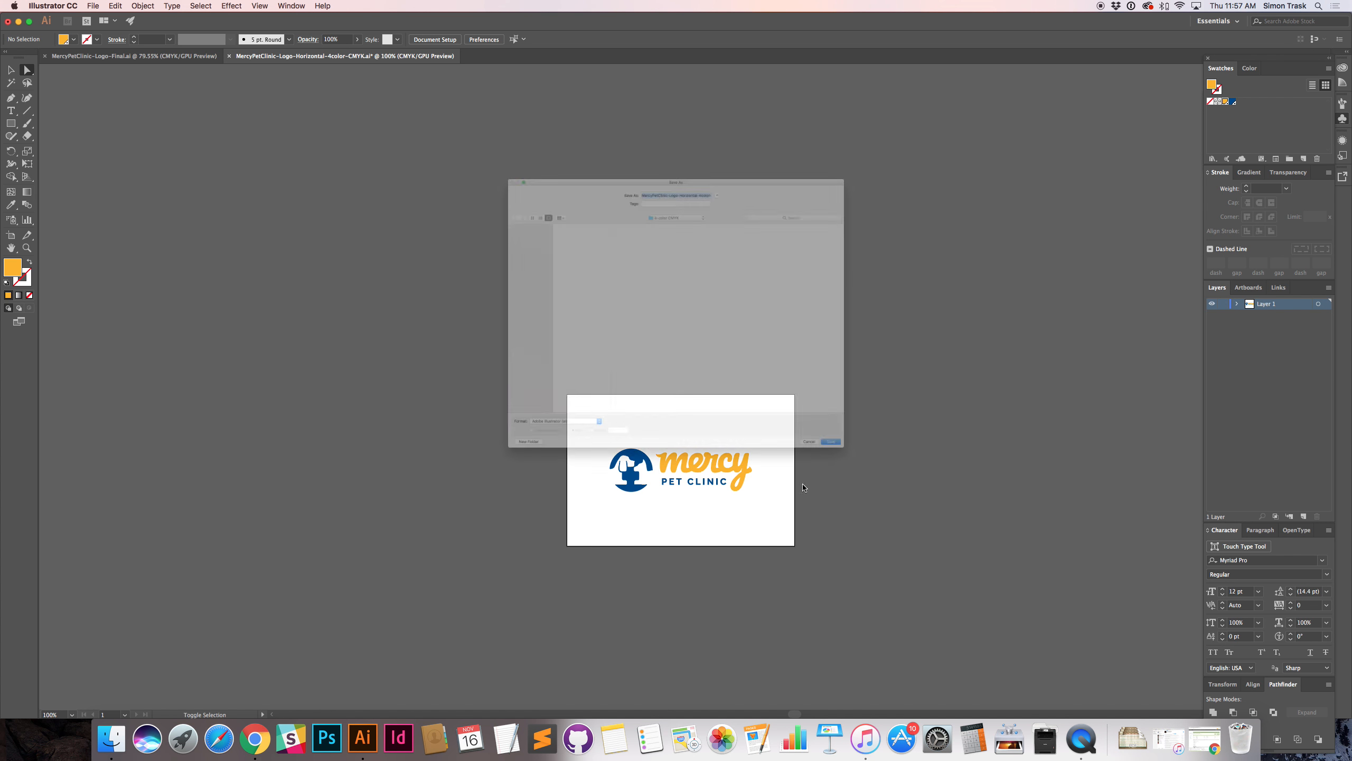
left_click(699, 140)
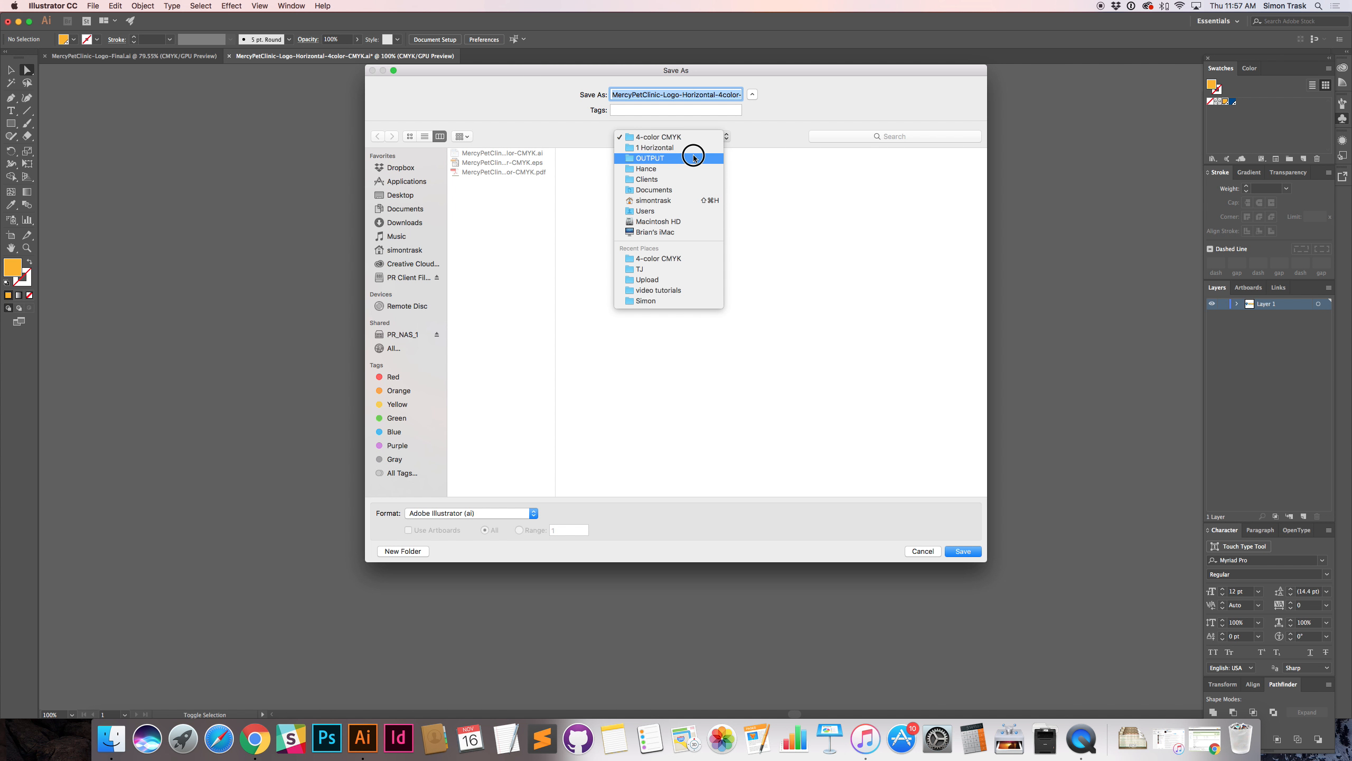
left_click(694, 145)
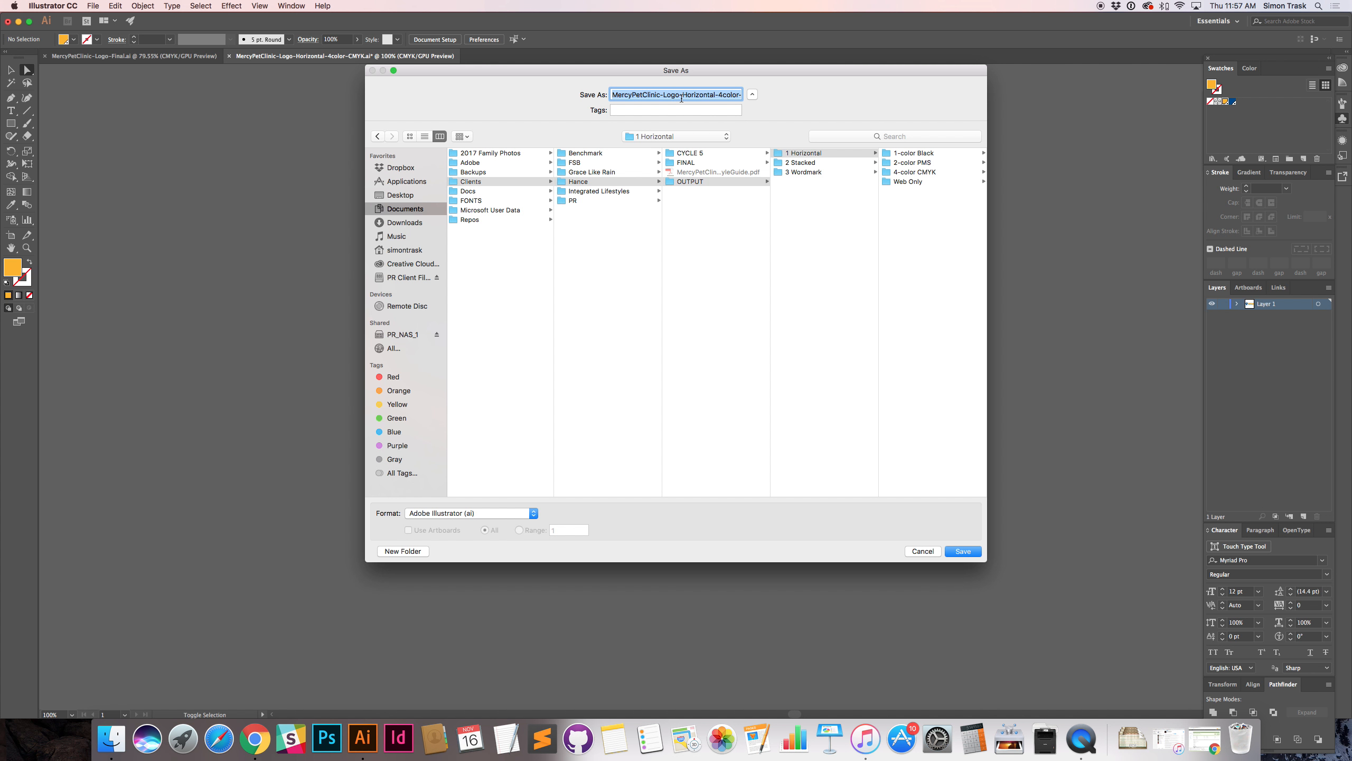
left_click(912, 162)
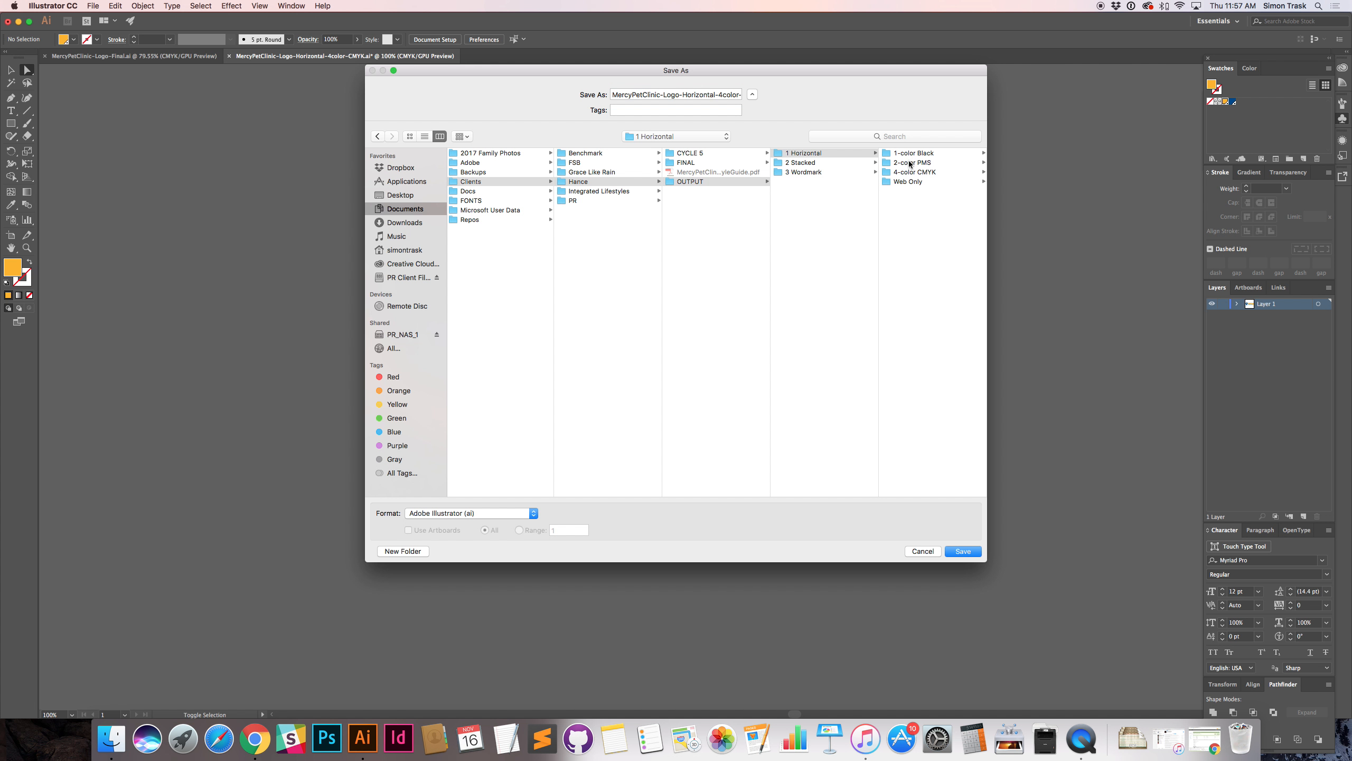
Step: Name the file MercyPetClinic-Logo-Horizontal-2color-Pantone.ai and save it as an Illustrator CC document
left_click_drag(701, 96, 848, 99)
double_click(699, 94)
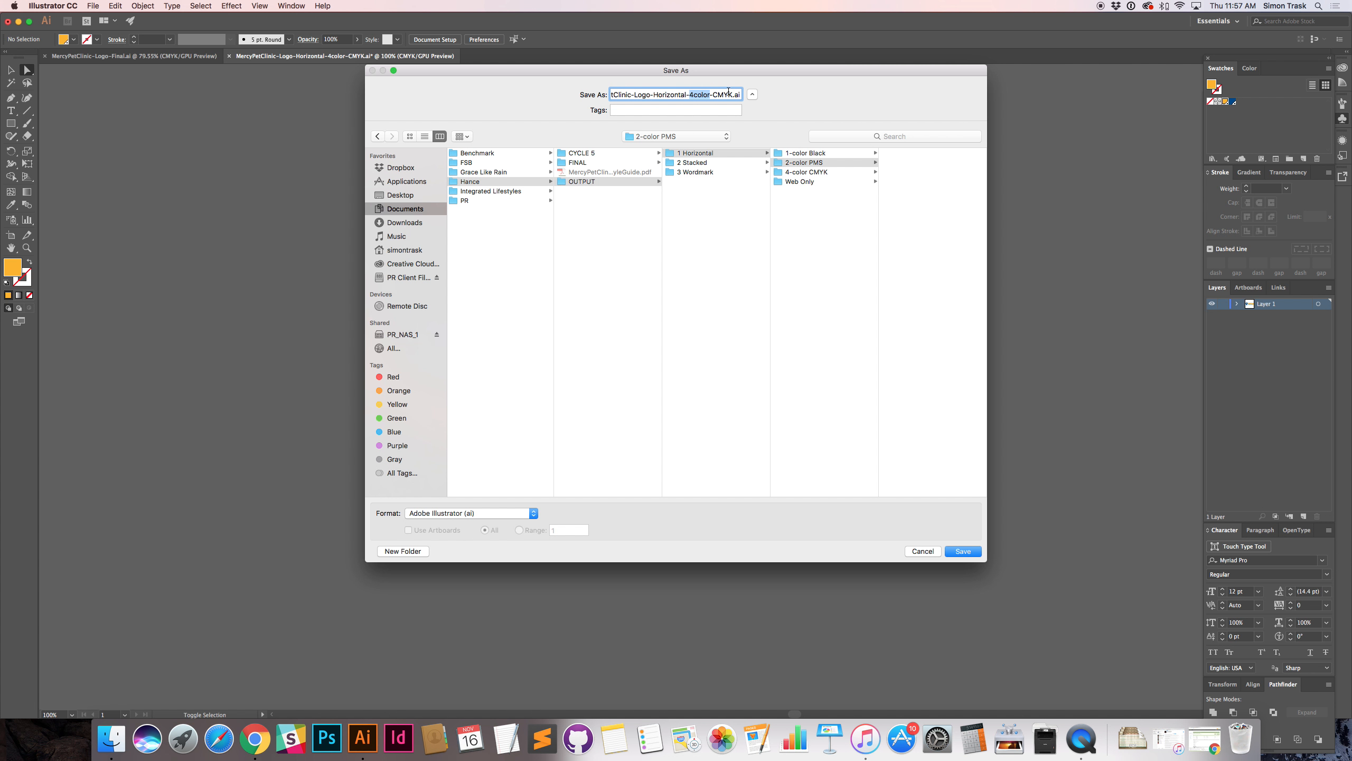
type("2color")
key("shift+super+Right")
type("Pantone")
left_click_drag(782, 68, 821, 132)
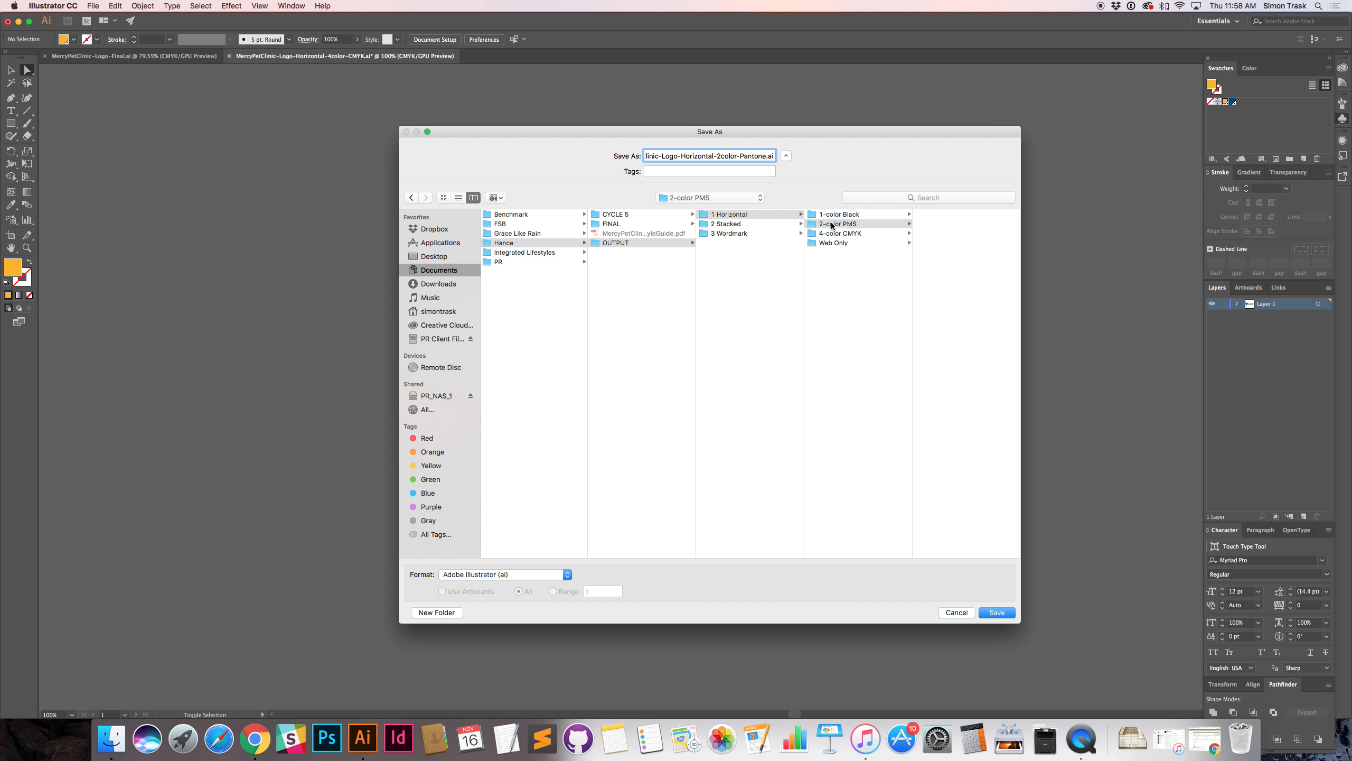
double_click(747, 155)
left_click(755, 156)
left_click(1002, 616)
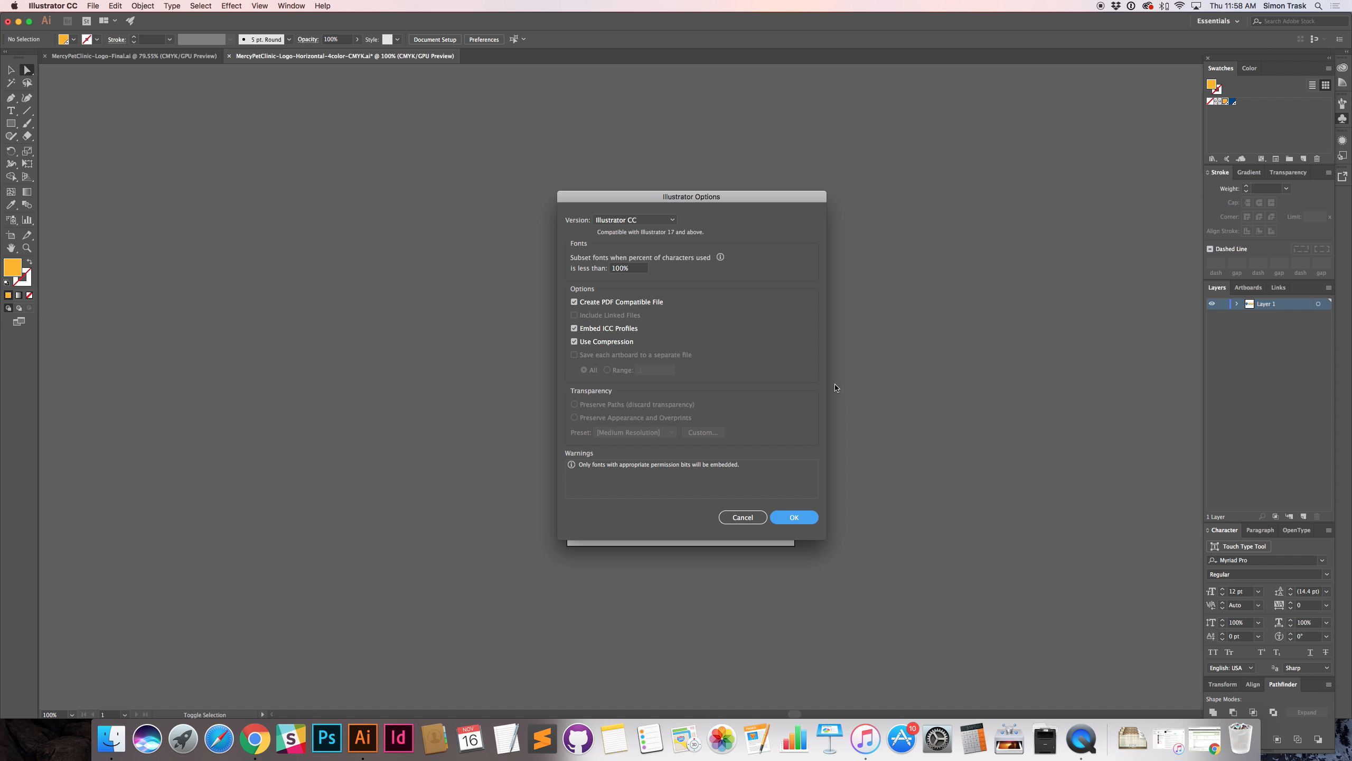
key("Return")
Step: Save a PDF copy of the 2-color Pantone logo in the 2-color PMS folder using the Illustrator Default preset
key("super+shift+s")
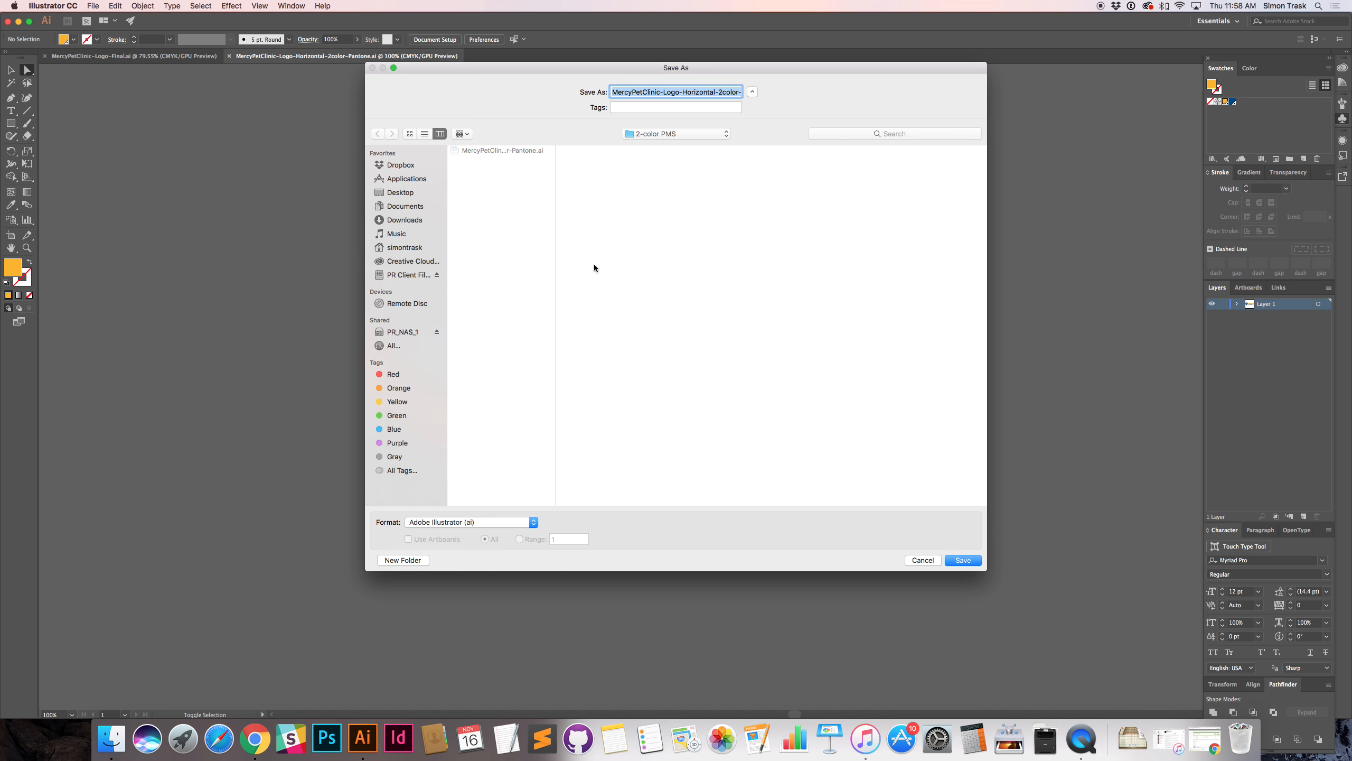
left_click(516, 520)
left_click(509, 552)
left_click(970, 559)
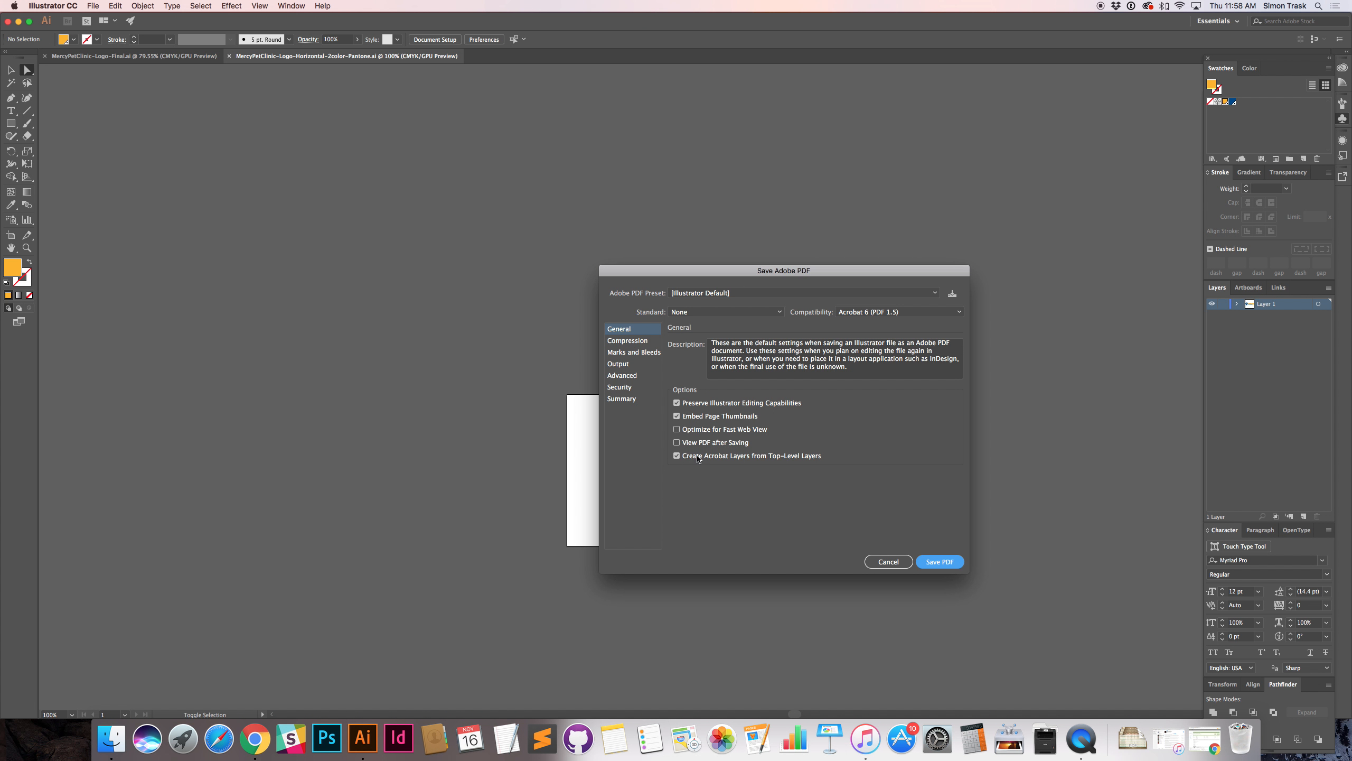
key("Return")
Step: Save an EPS copy of the 2-color Pantone logo in Illustrator 10 EPS format and close the document
key("super+shift+s")
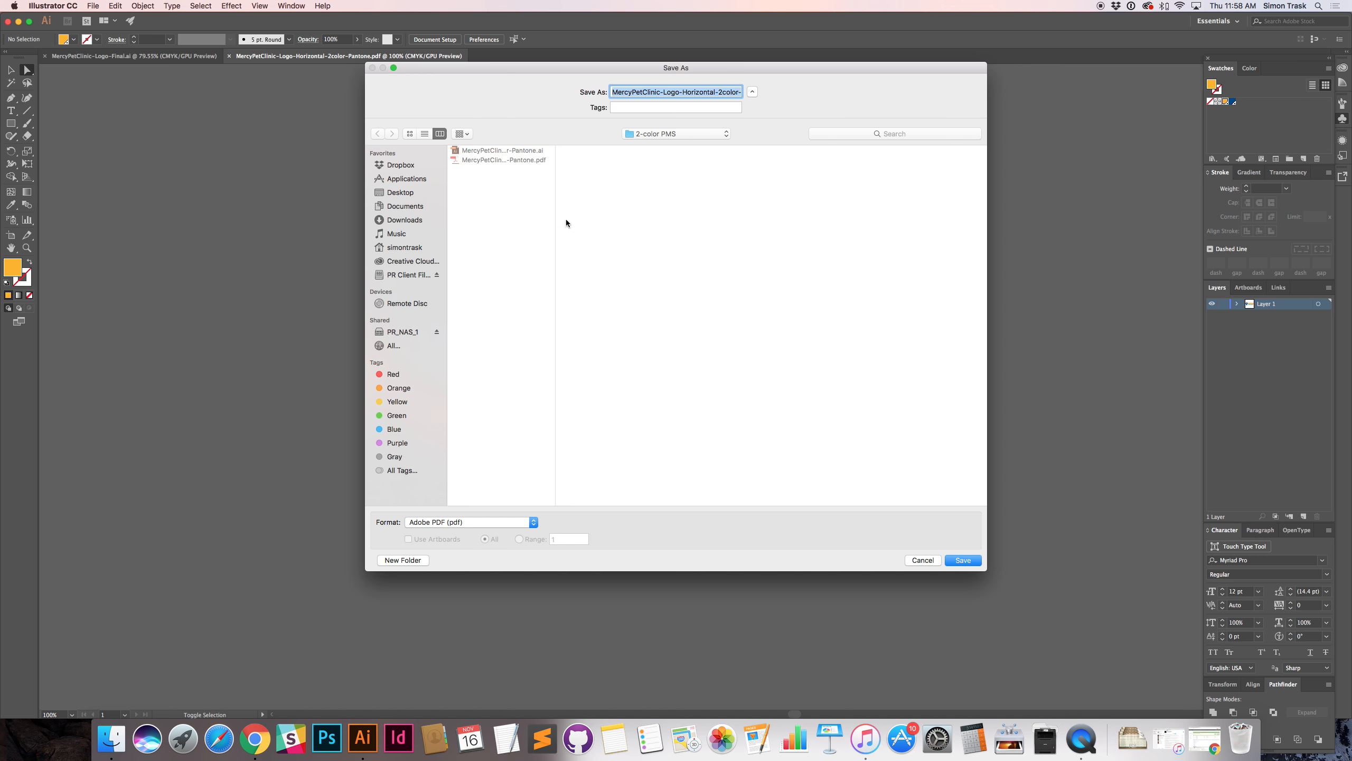
left_click(501, 522)
left_click(484, 503)
left_click(964, 560)
left_click(898, 284)
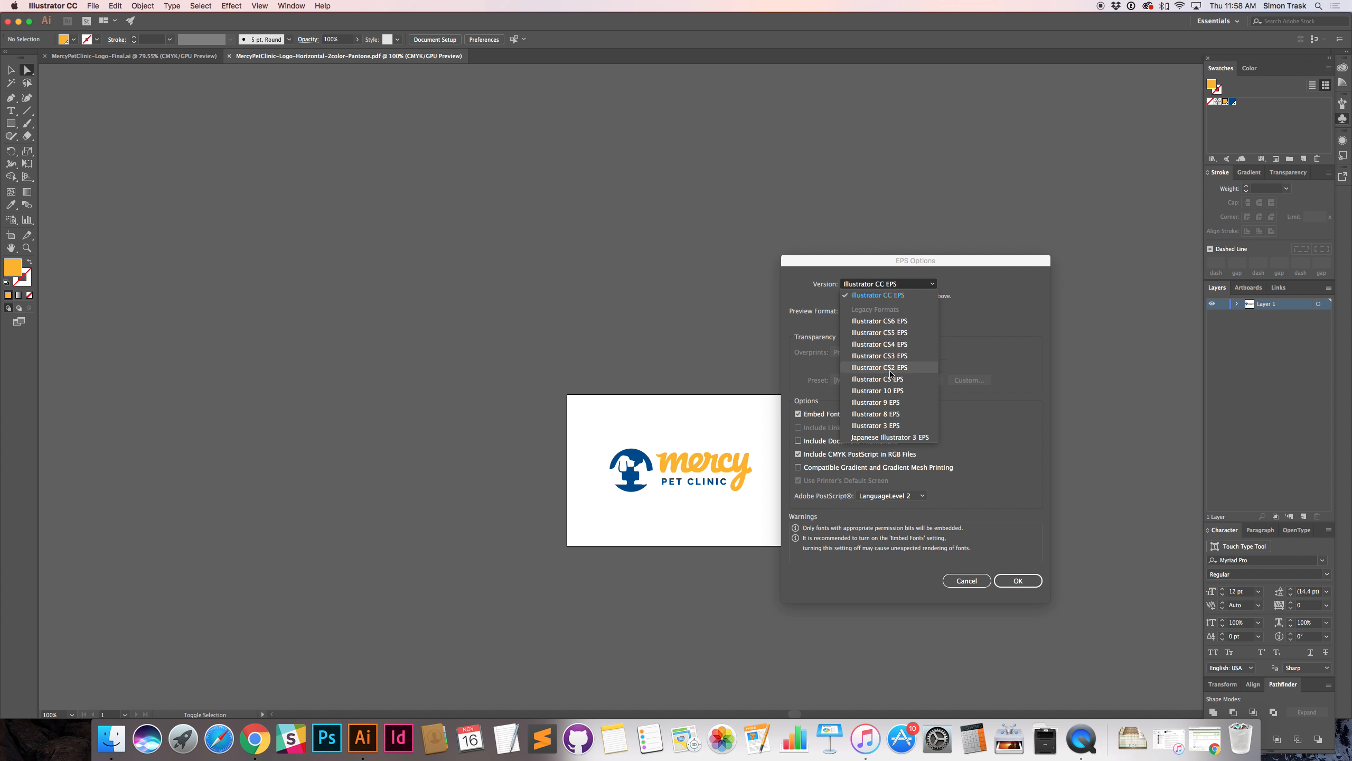
left_click(881, 391)
left_click(1018, 580)
left_click(777, 387)
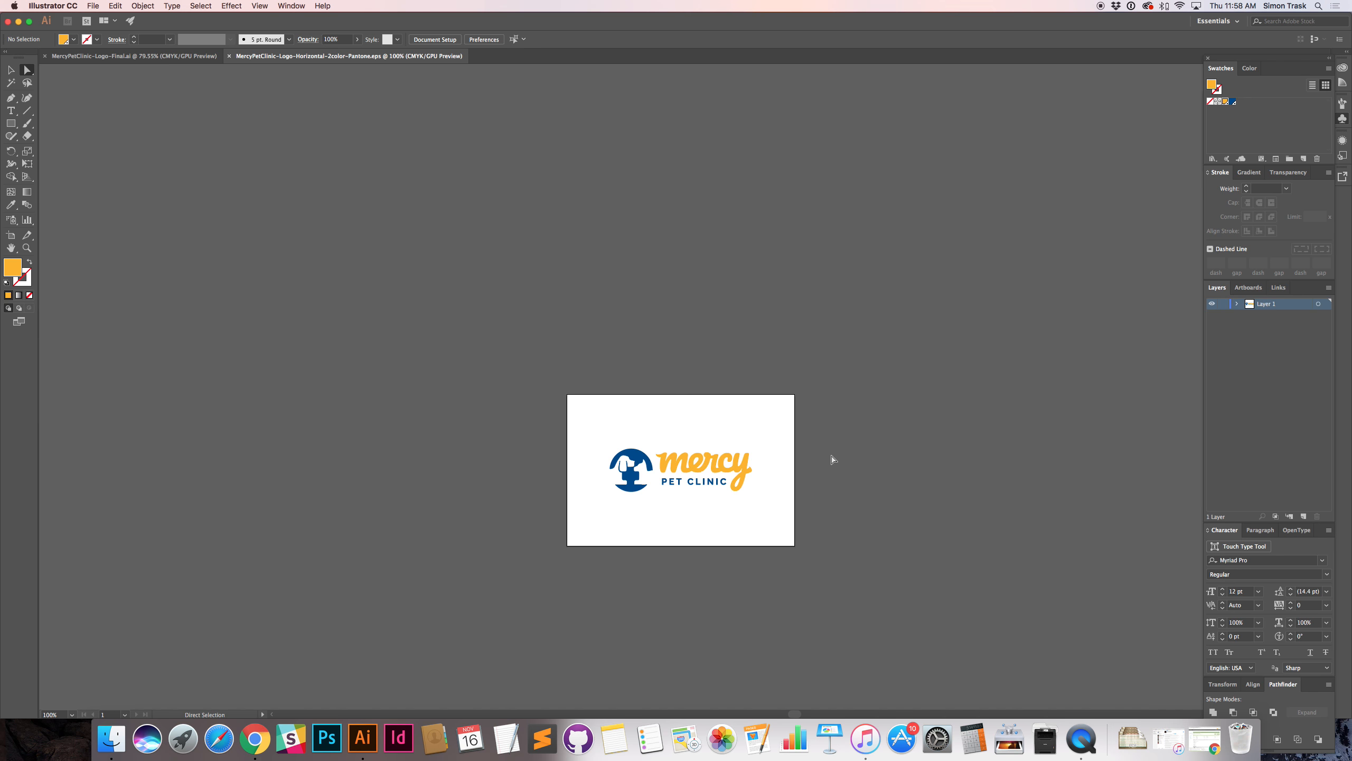
key("super+w")
Step: Switch to Finder and check the full names of the files in the 2-color PMS and 4-color CMYK folders
key("super+Tab")
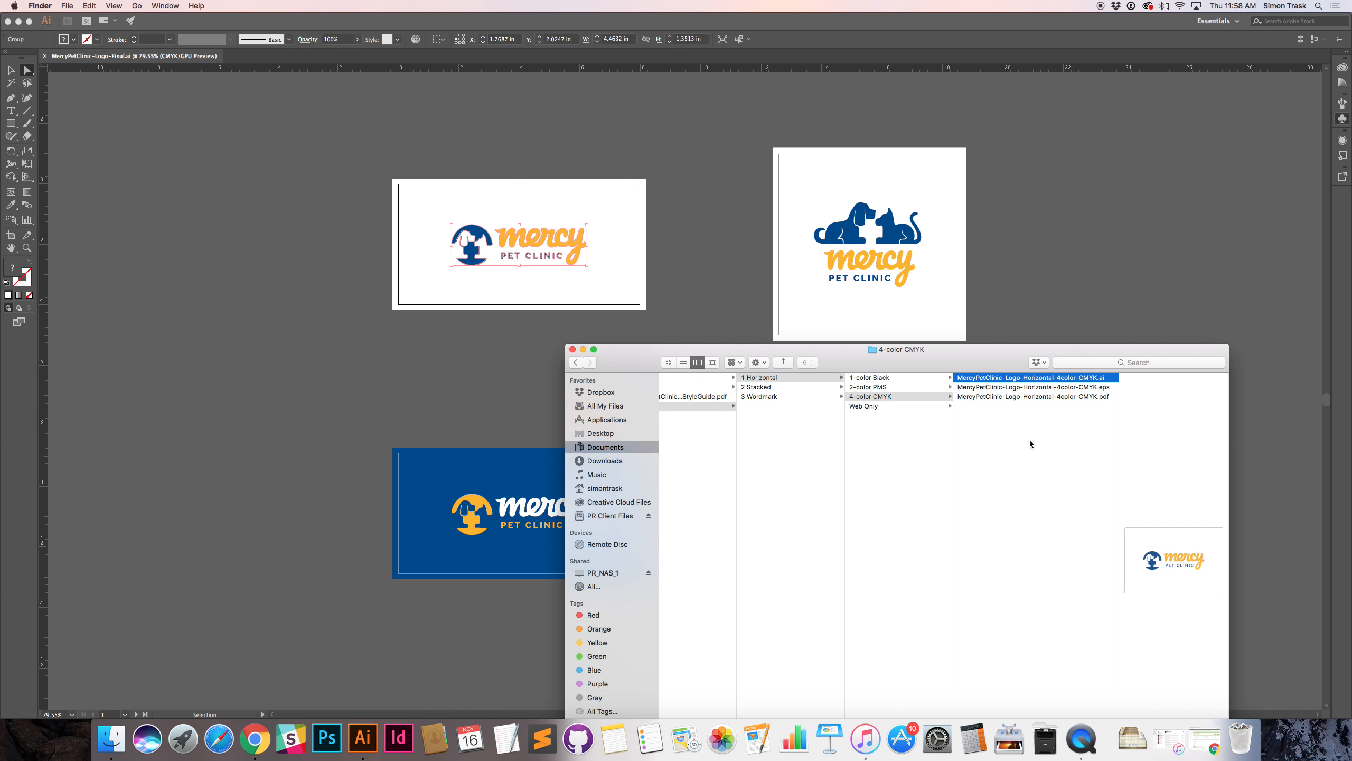
left_click_drag(978, 351, 861, 197)
left_click(799, 234)
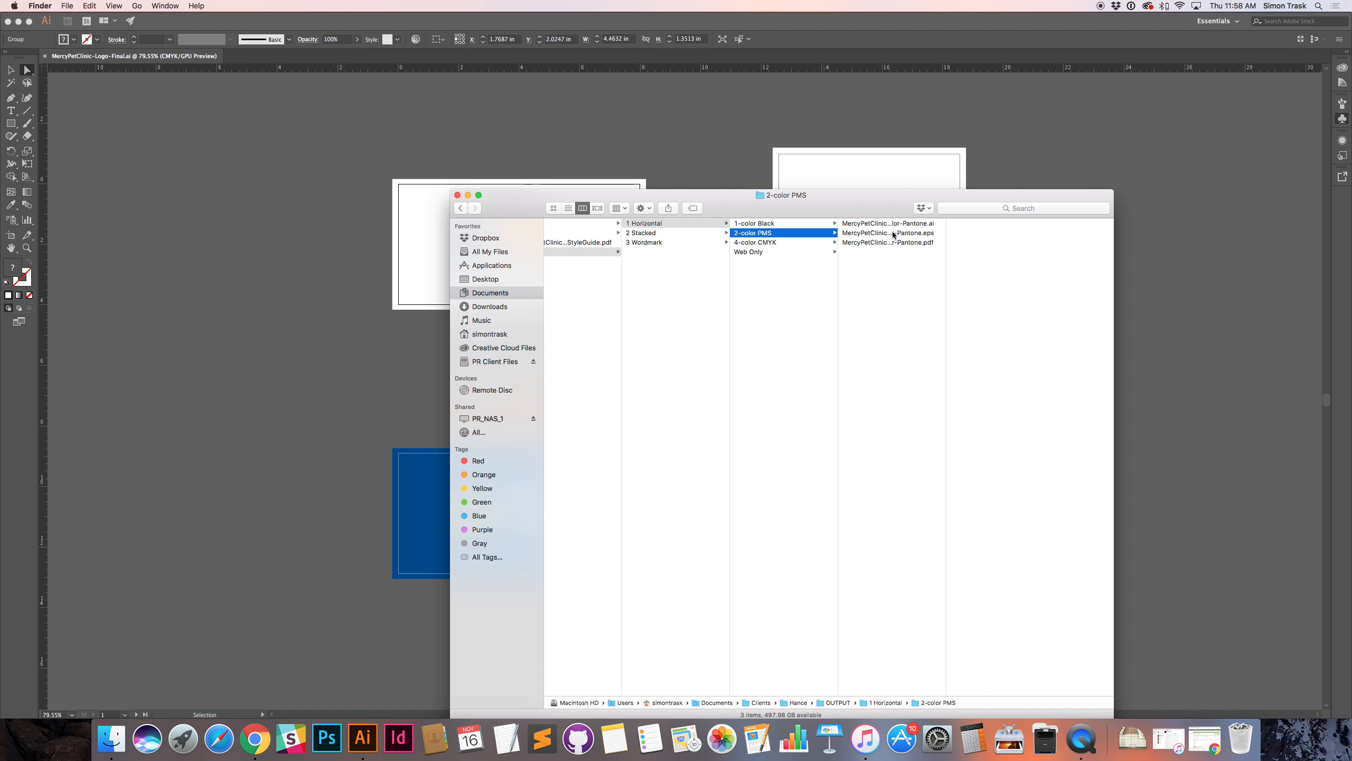
left_click_drag(945, 293, 1037, 288)
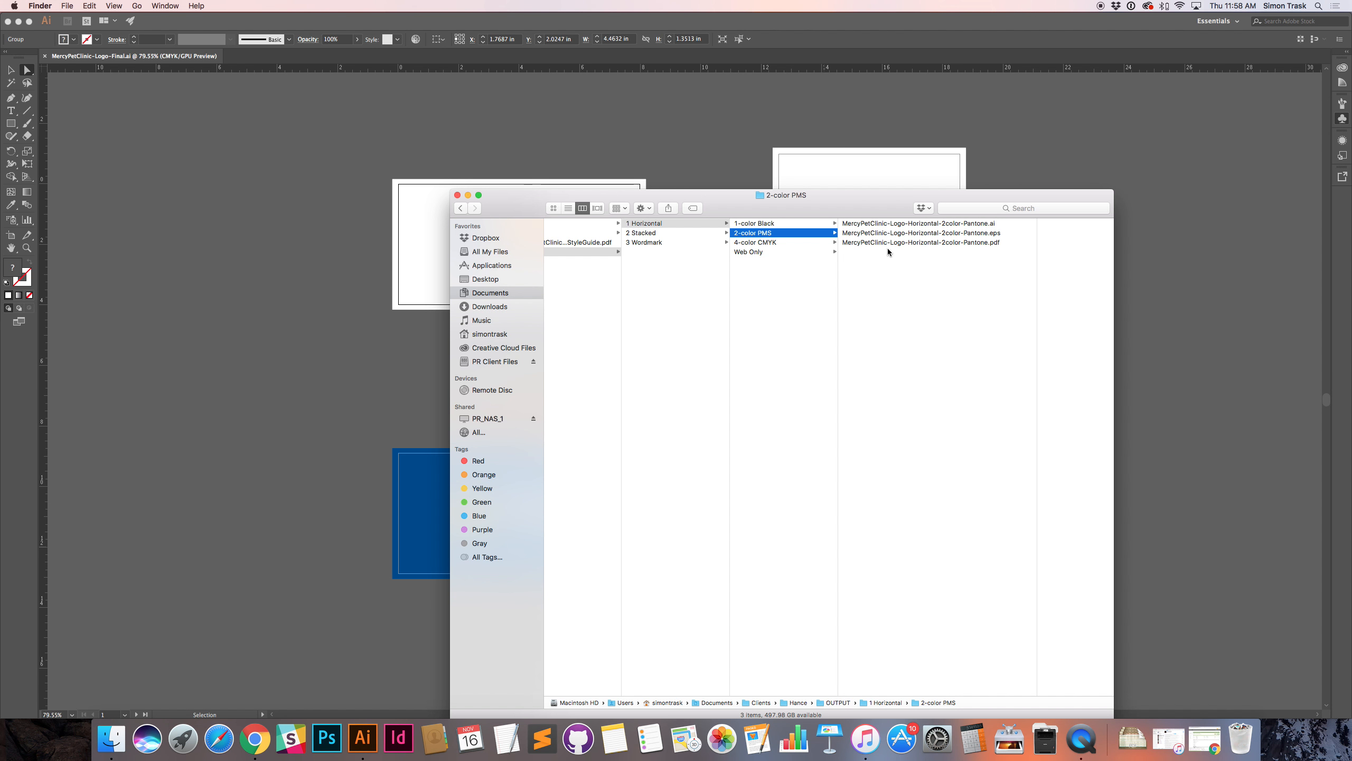
left_click(771, 243)
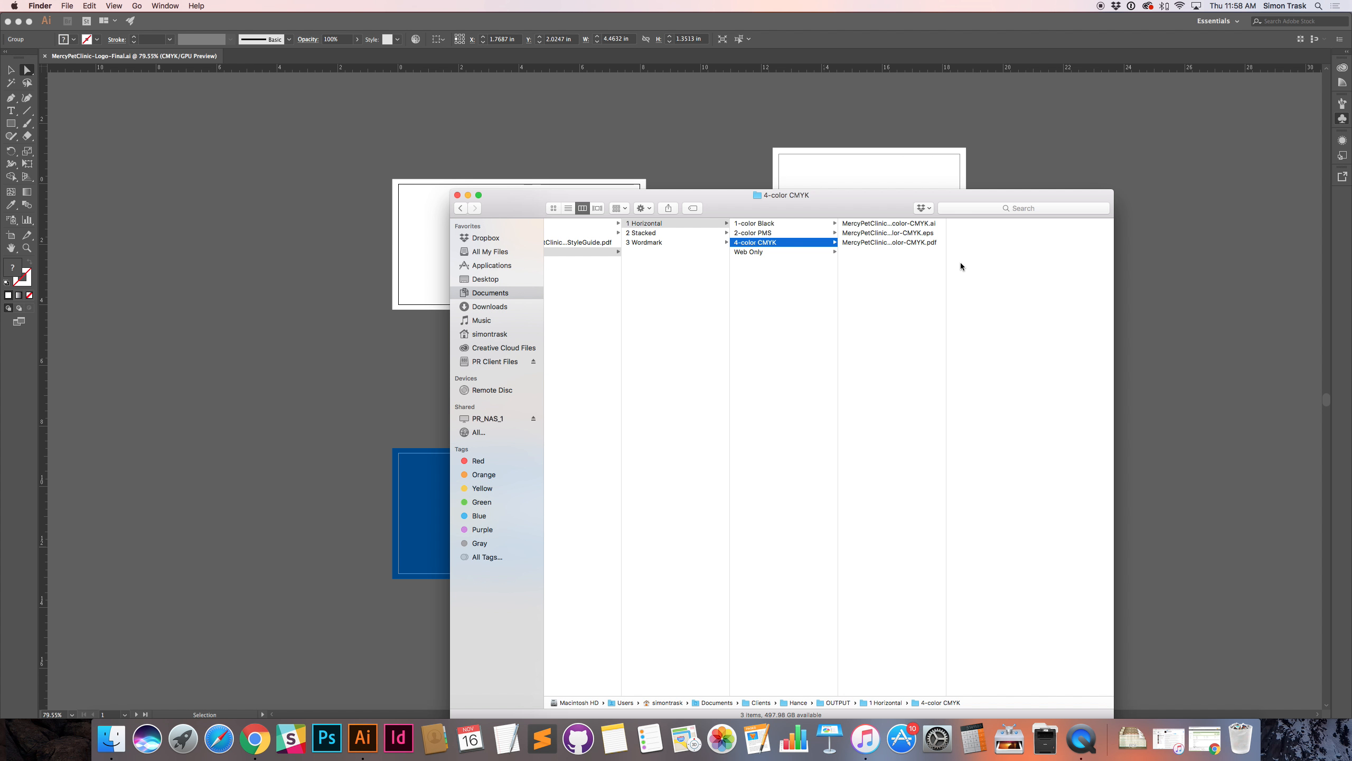
left_click_drag(946, 266, 1020, 266)
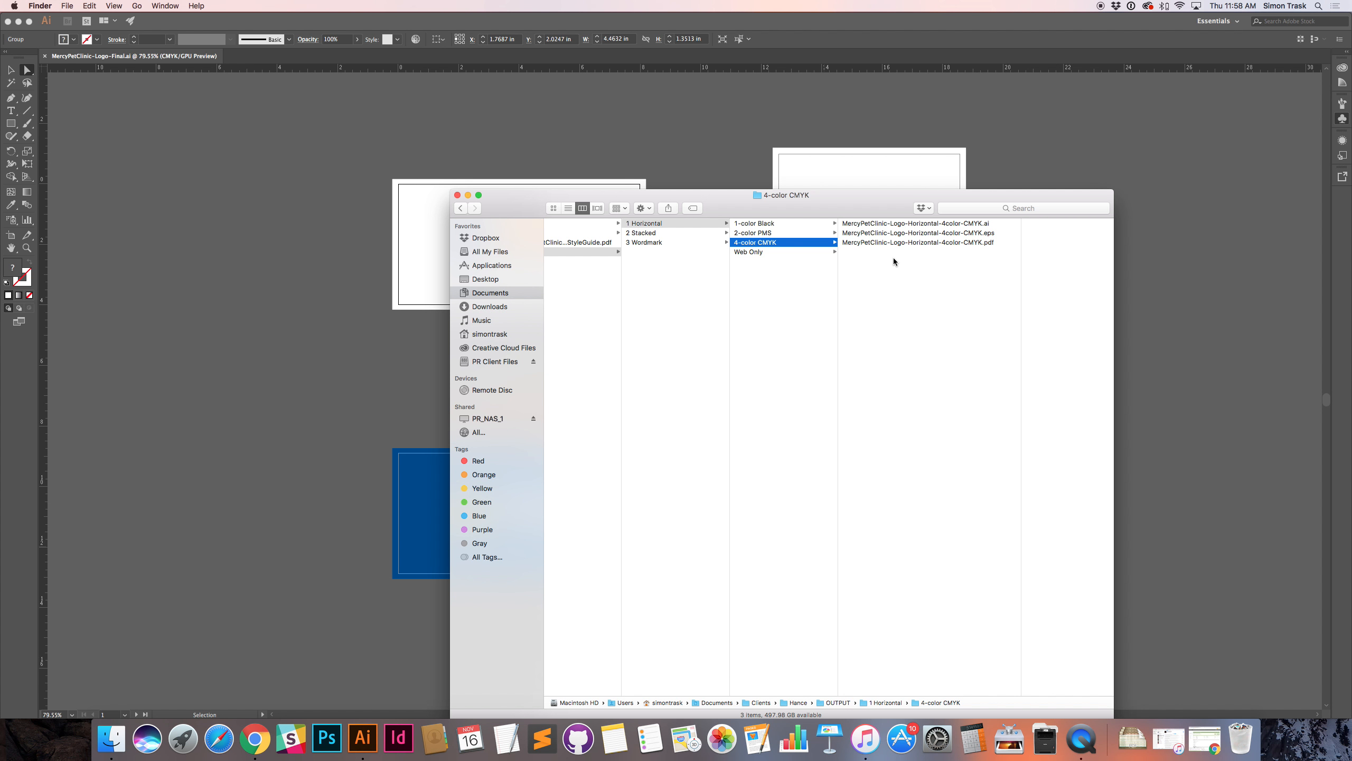
Step: Copy the horizontal reversed logo with its blue background from the final logo document, and open MercyPetClinic-Logo-Horizontal-4color-CMYK.ai from Finder
left_click(434, 259)
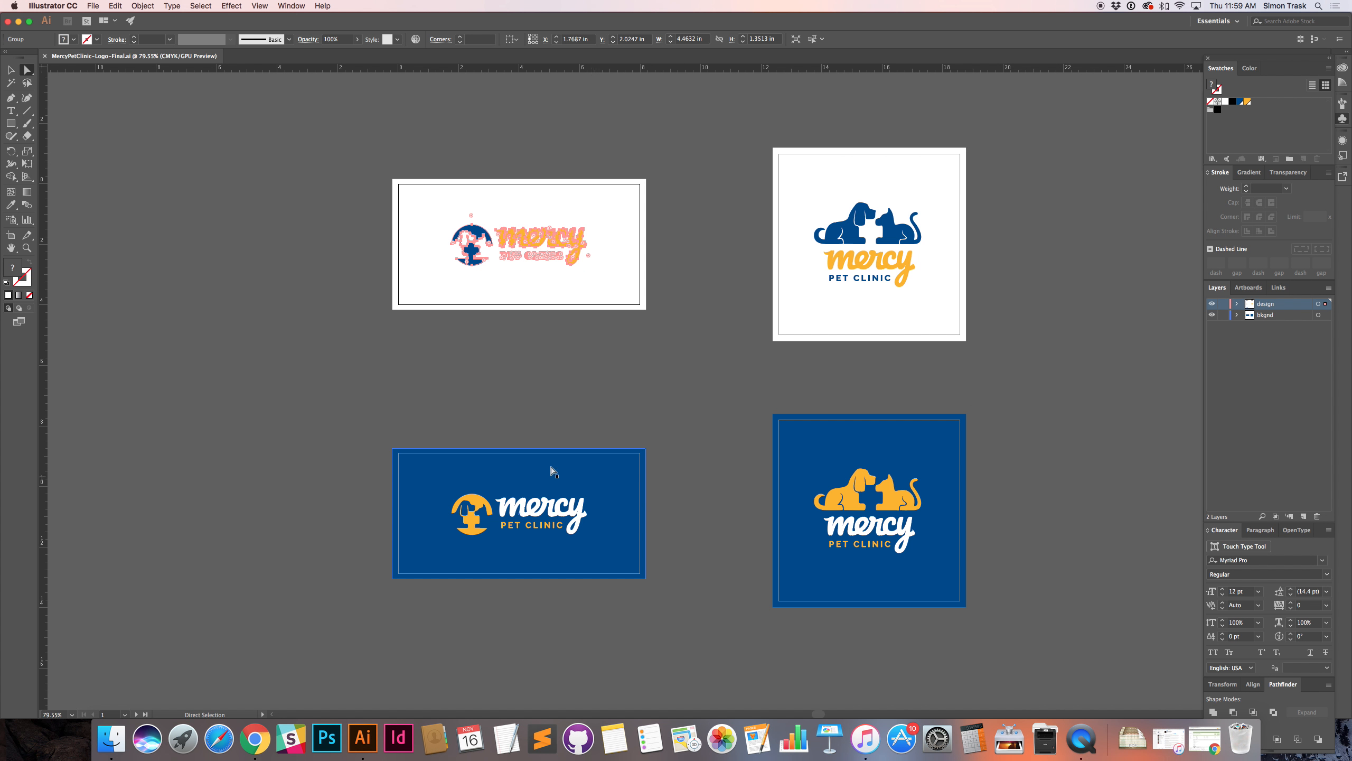
key("v")
left_click_drag(679, 469, 389, 576)
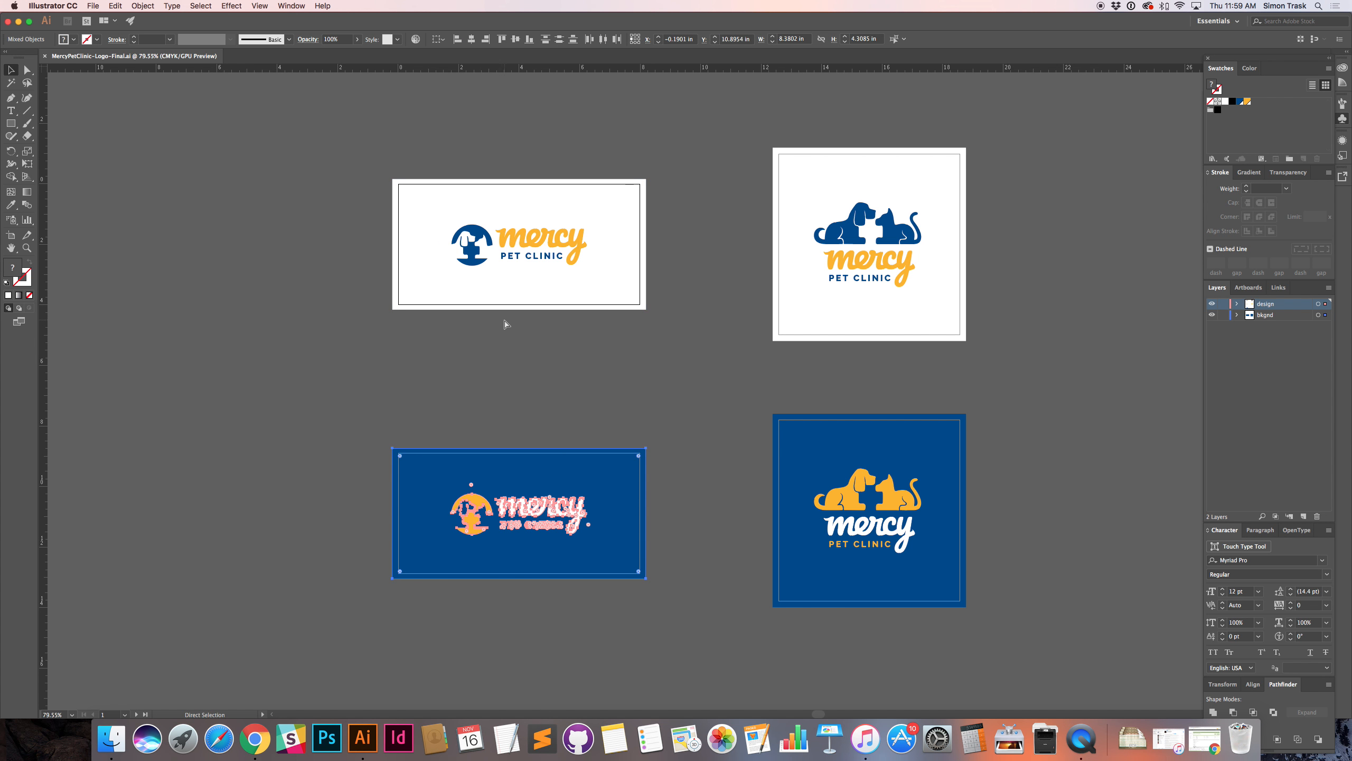
key("super+Tab")
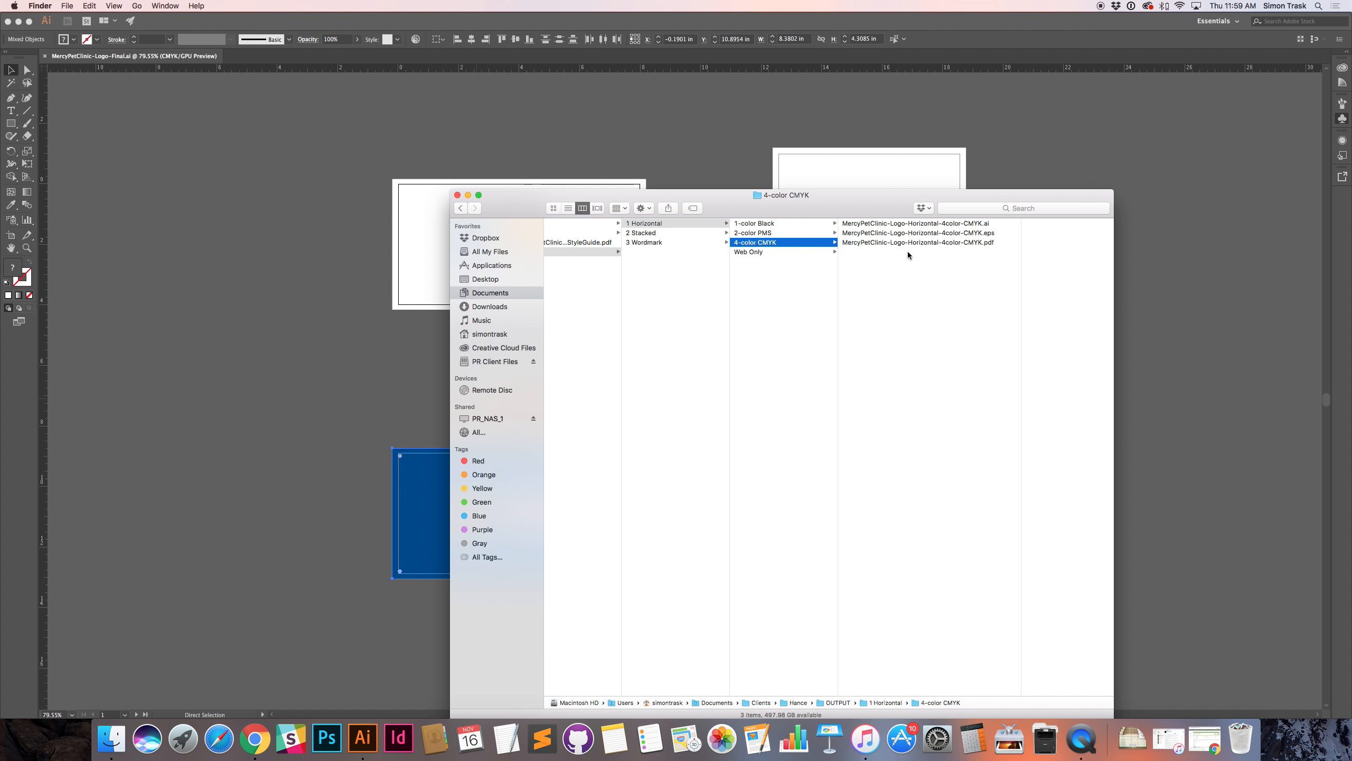
double_click(963, 224)
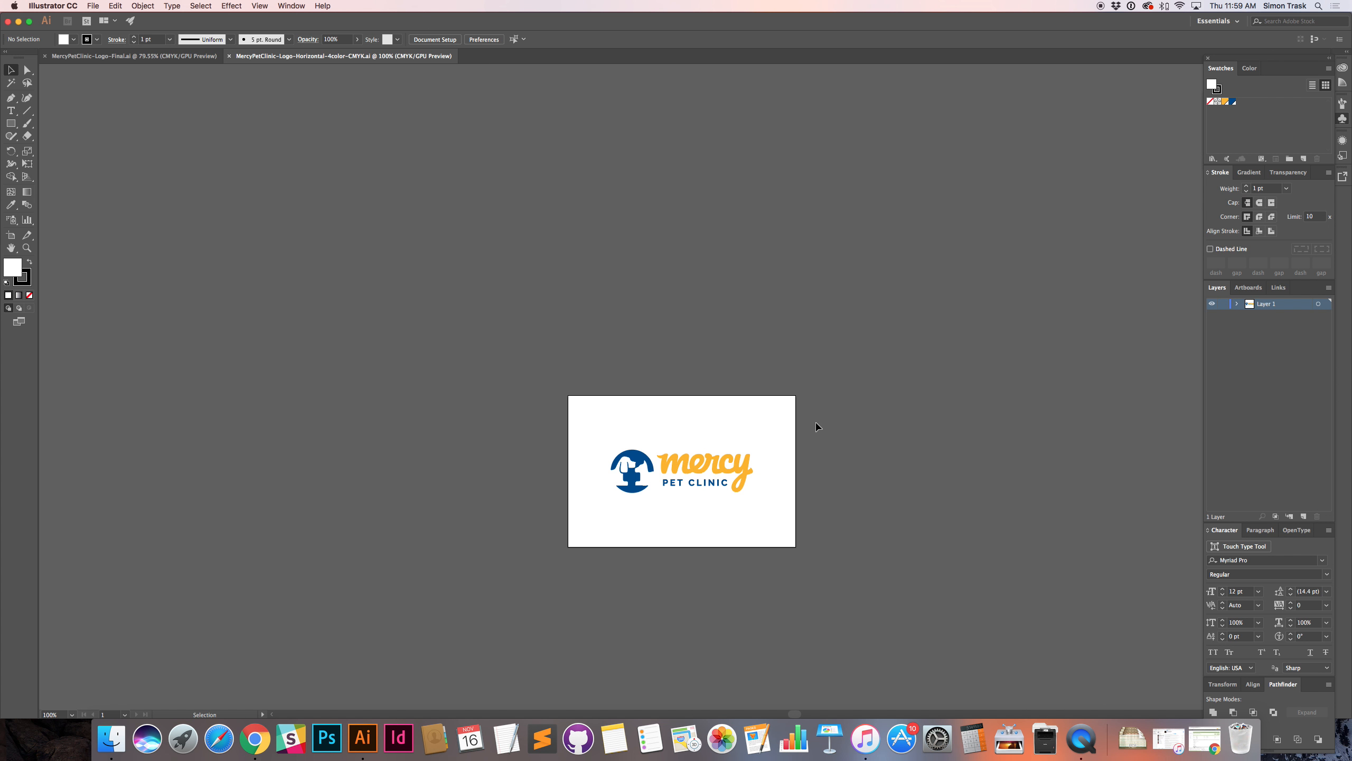
Step: Paste the reversed logo with its blue background into the CMYK file and move it above the artboard as a color reference
key("super+v")
key("super+z")
key("super+a")
key("super+v")
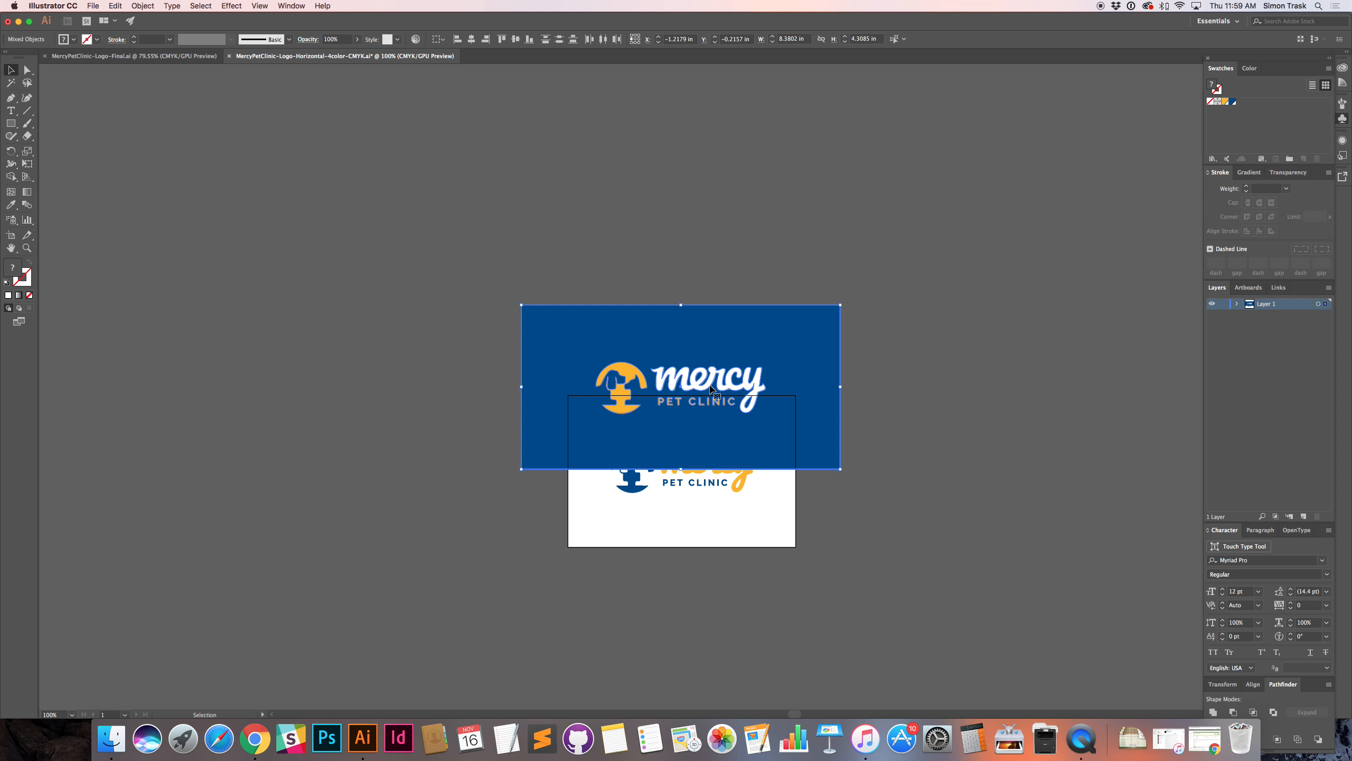
left_click_drag(712, 376, 712, 261)
left_click(751, 446)
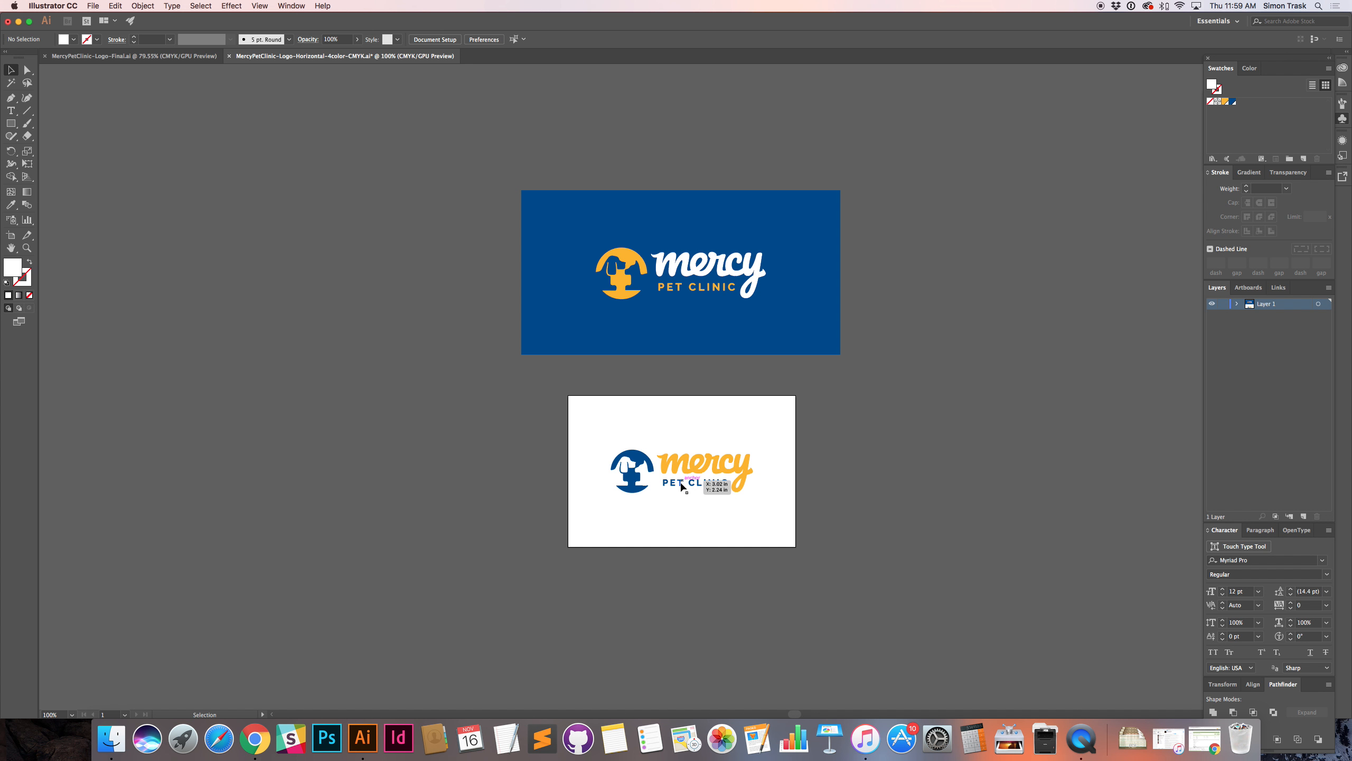
Step: Create a 6 by 4 in rectangle over the artboard
key("m")
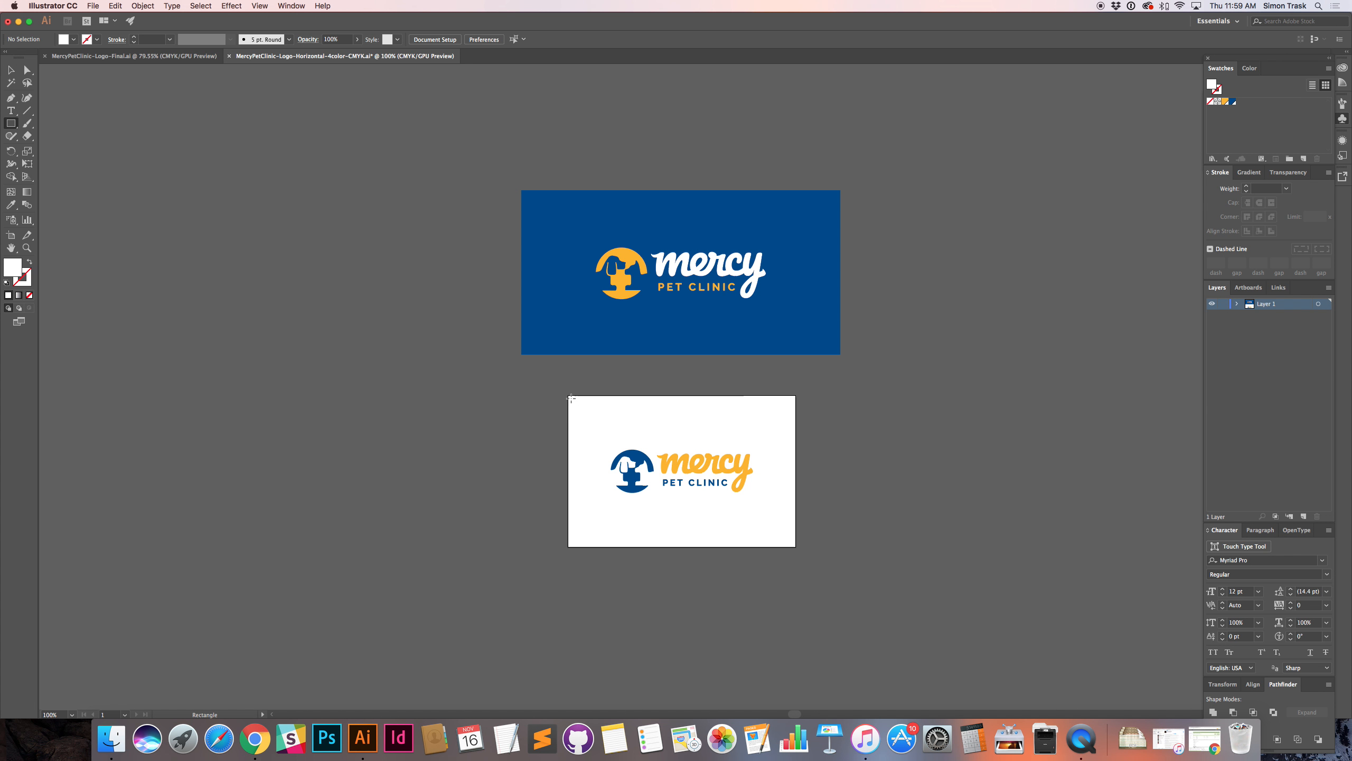
left_click(638, 428)
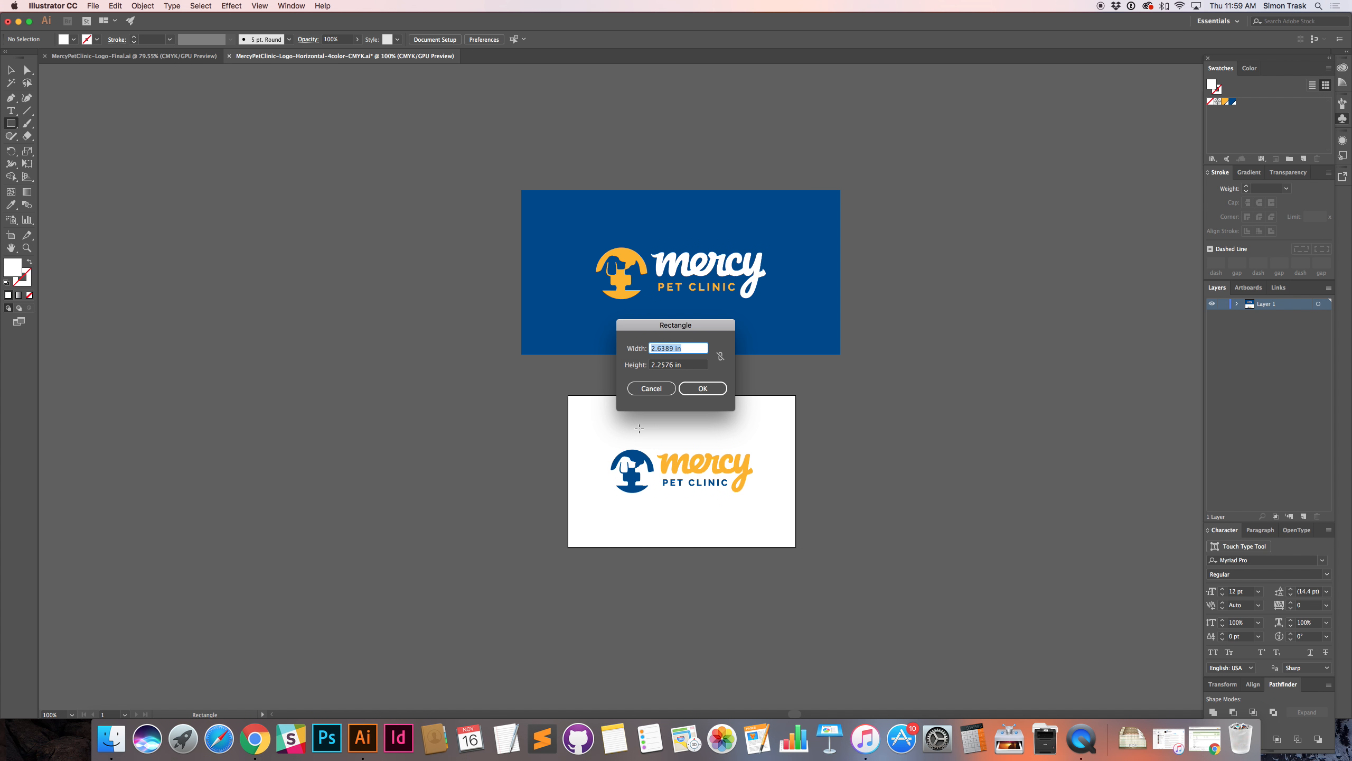
key("Tab")
key("shift+Tab")
type("6")
key("Tab")
type("4")
key("Return")
key("v")
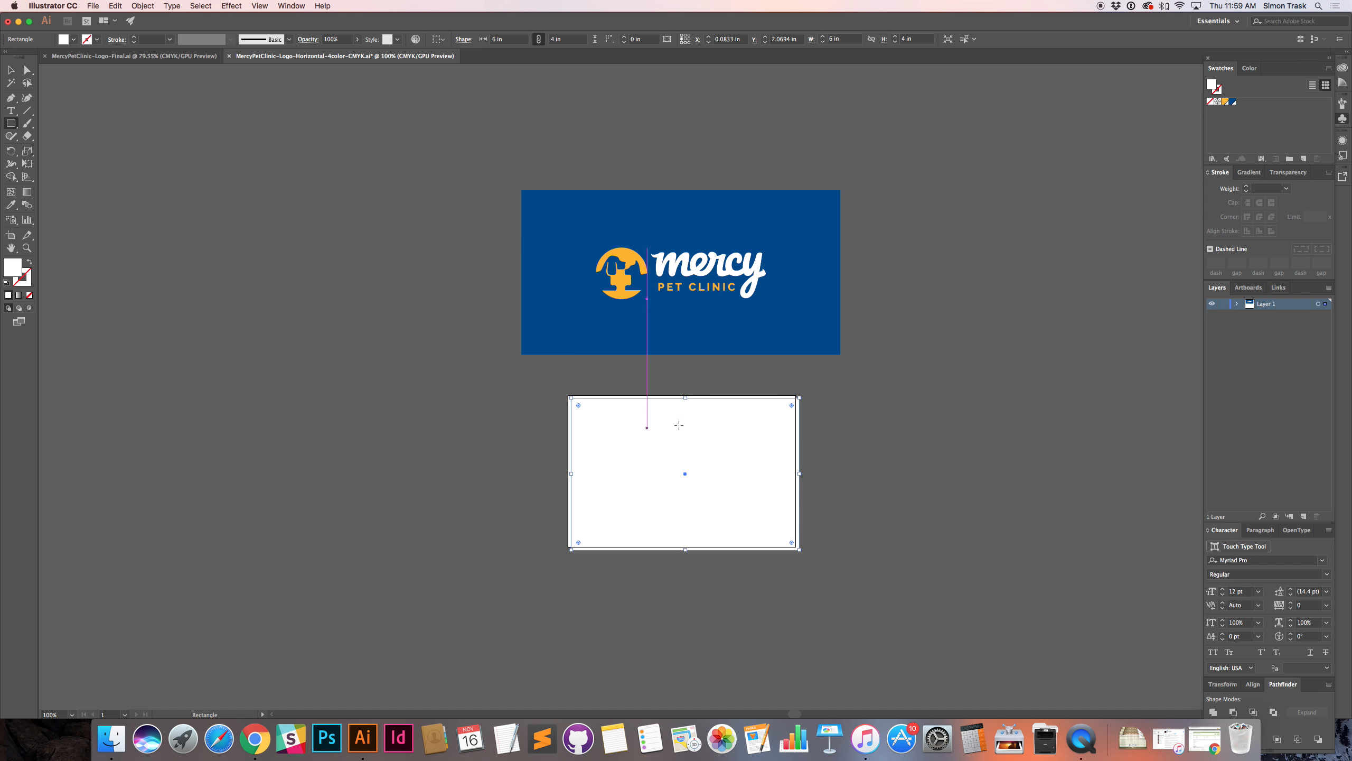
Step: Fill the rectangle with the blue sampled from the reference background and place it behind the logo
key("i")
left_click(559, 334)
key("v")
key("super+v")
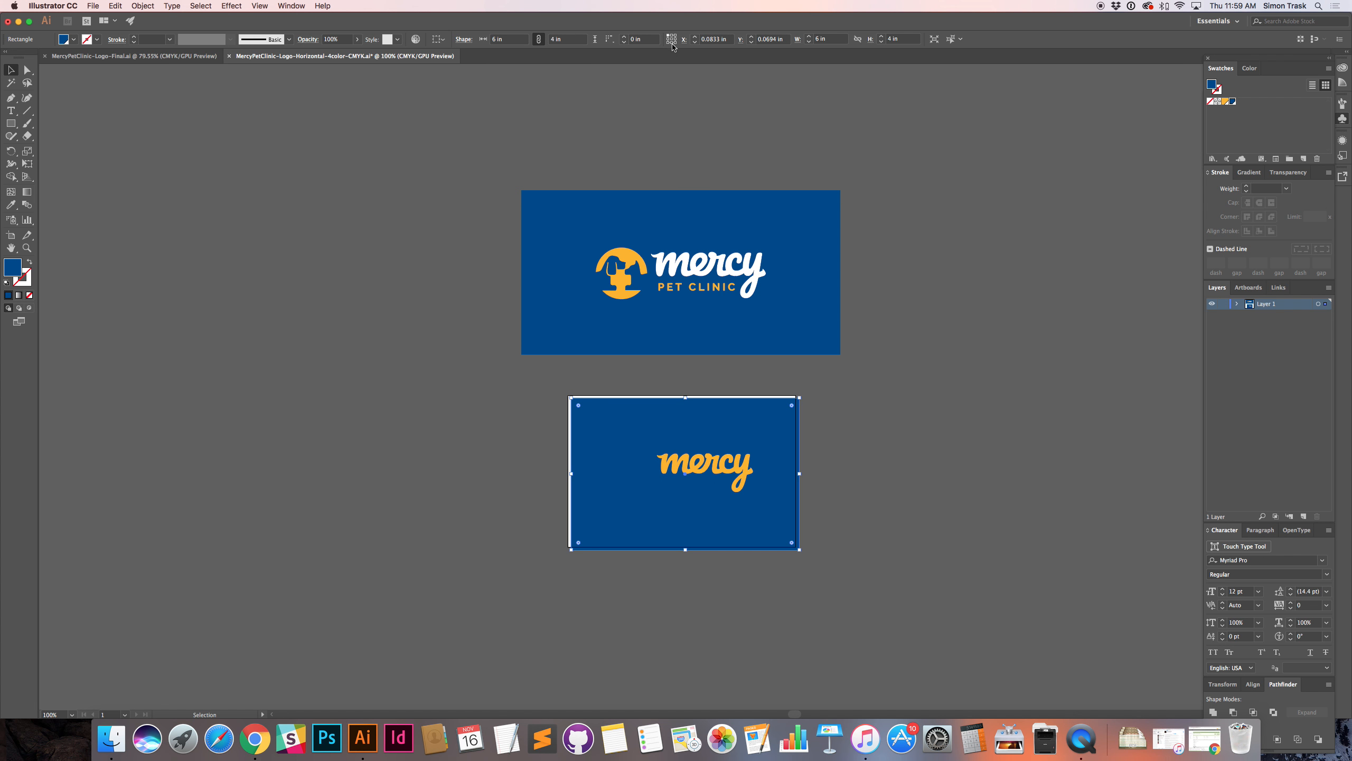
Step: Set the blue rectangle's X and Y positions to 0 to align it with the artboard
left_click(718, 39)
type("0")
key("Tab")
type("0")
key("Tab")
left_click(855, 421)
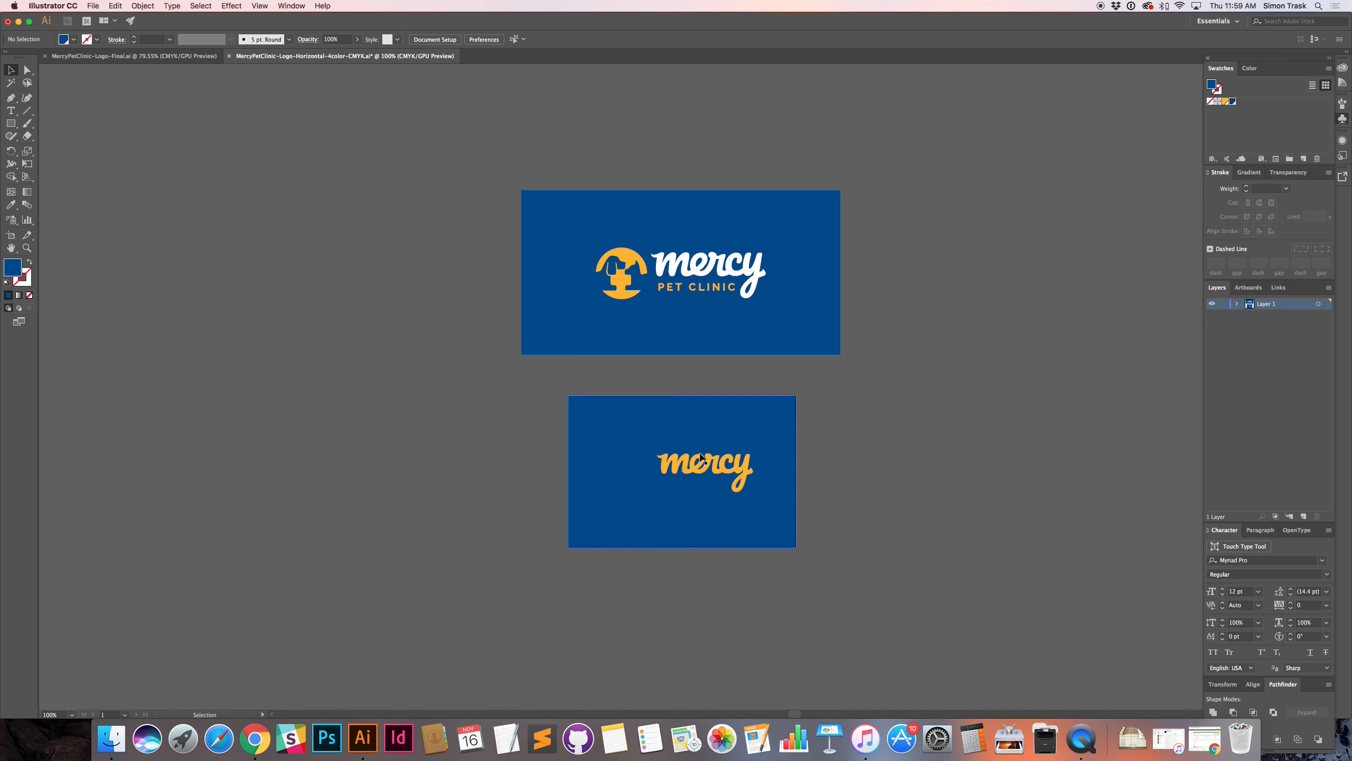
Step: Select the whole logo group on the artboard and color it with the yellow sampled from the reference icon
left_click(665, 478)
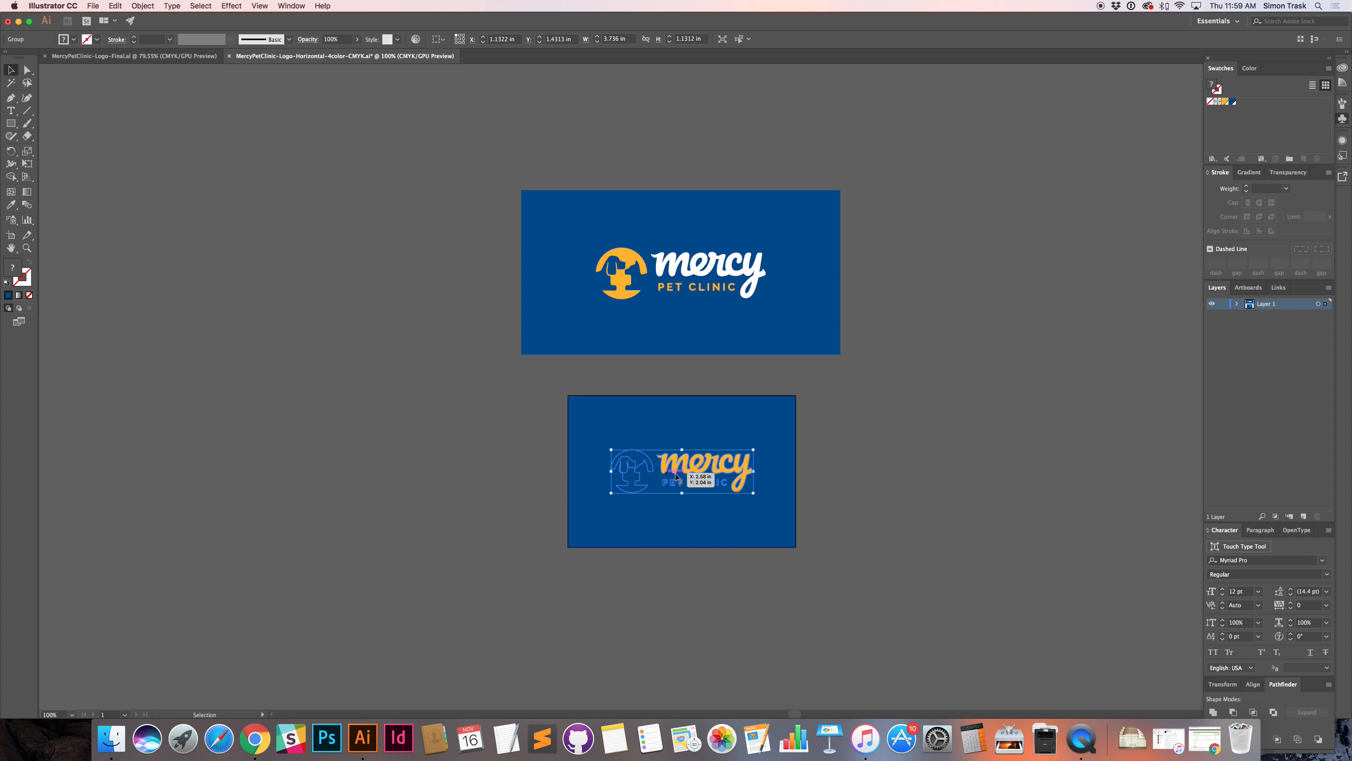
key("a")
left_click(809, 468)
left_click(645, 460)
key("super")
key("v")
left_click(681, 460)
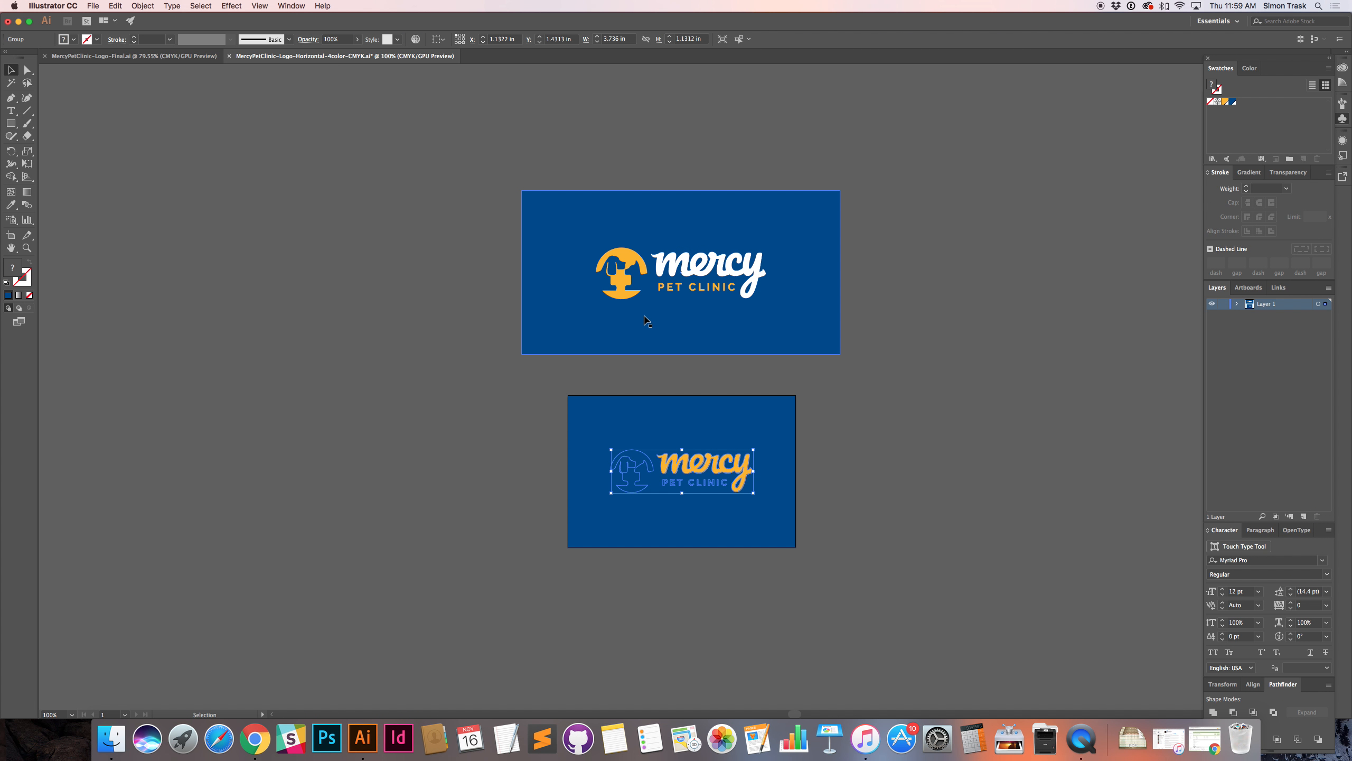
key("i")
left_click(627, 298)
key("v")
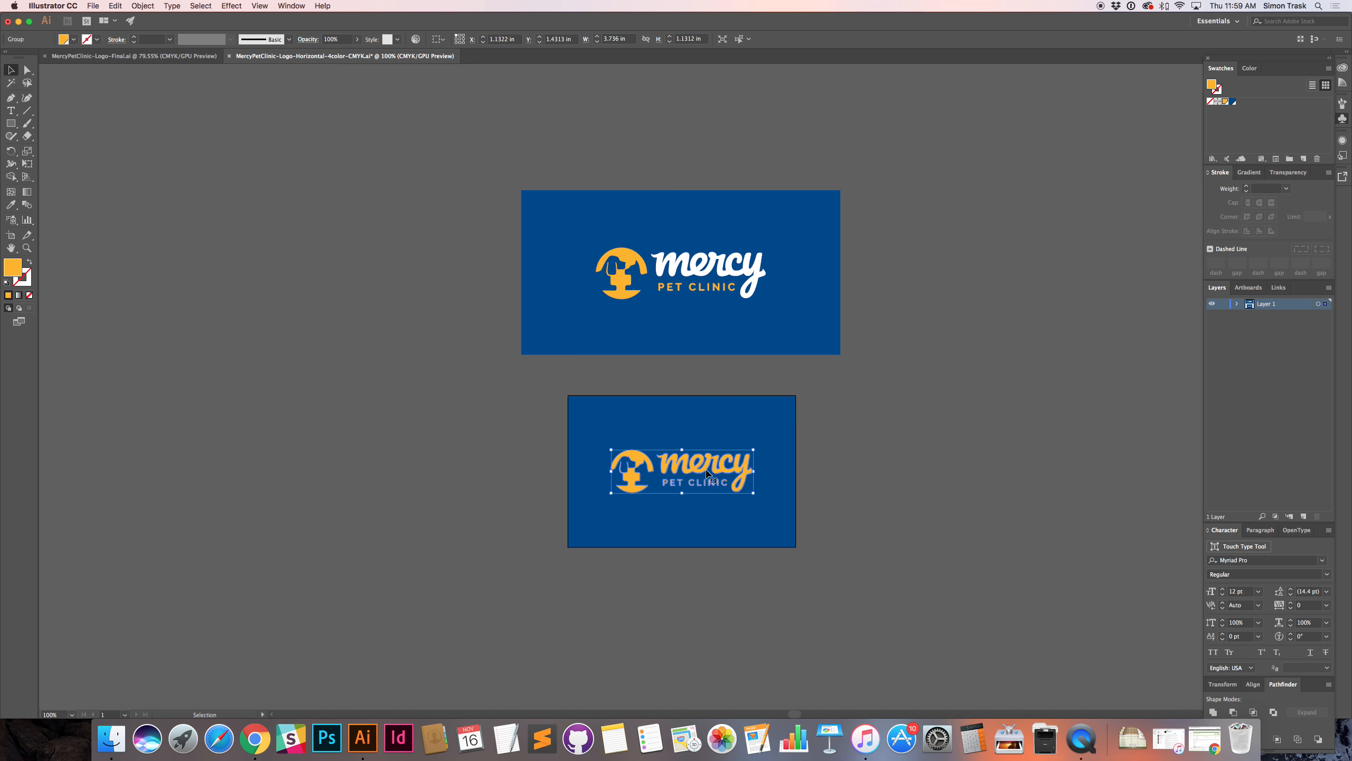
Step: Isolate the script word "mercy" inside the logo group, color it white from the reference lettering, and leave isolation mode
double_click(704, 468)
left_click(704, 468)
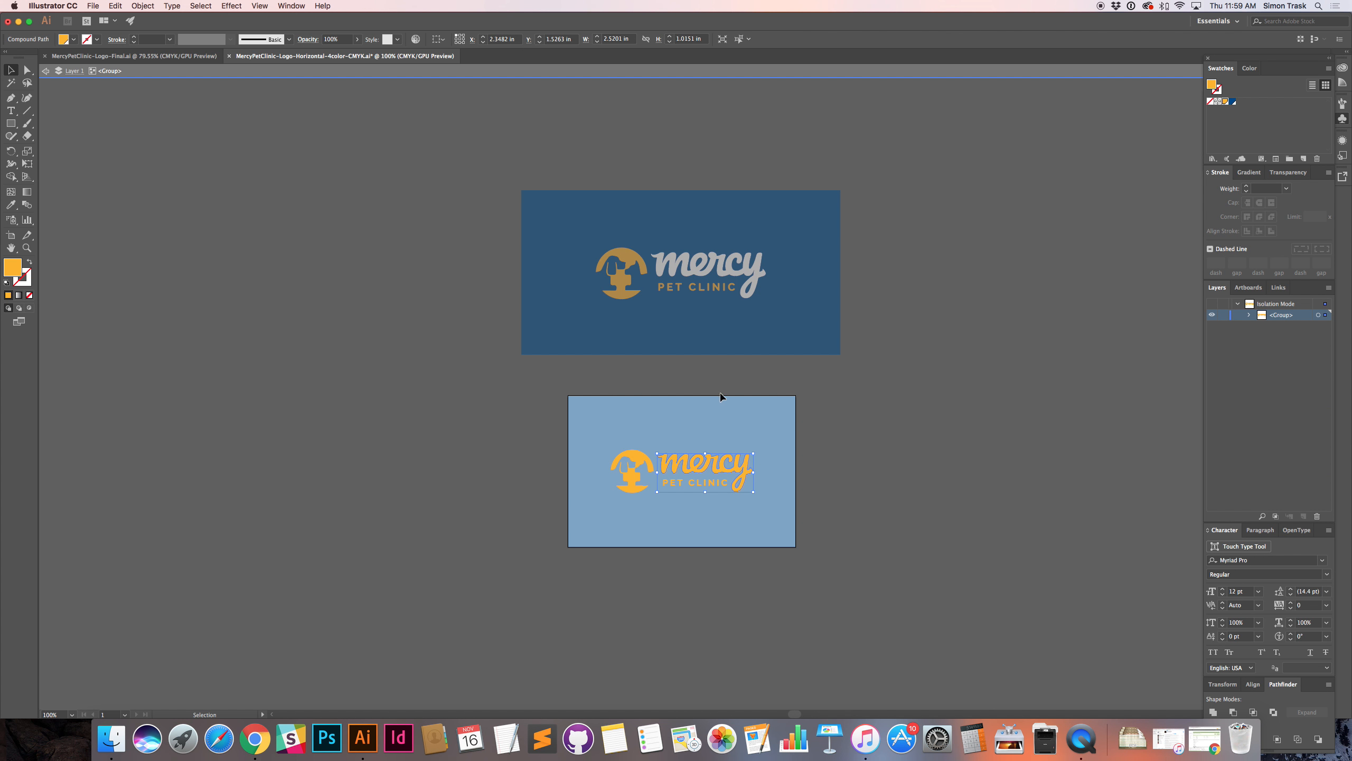
key("i")
left_click(700, 264)
key("v")
double_click(798, 413)
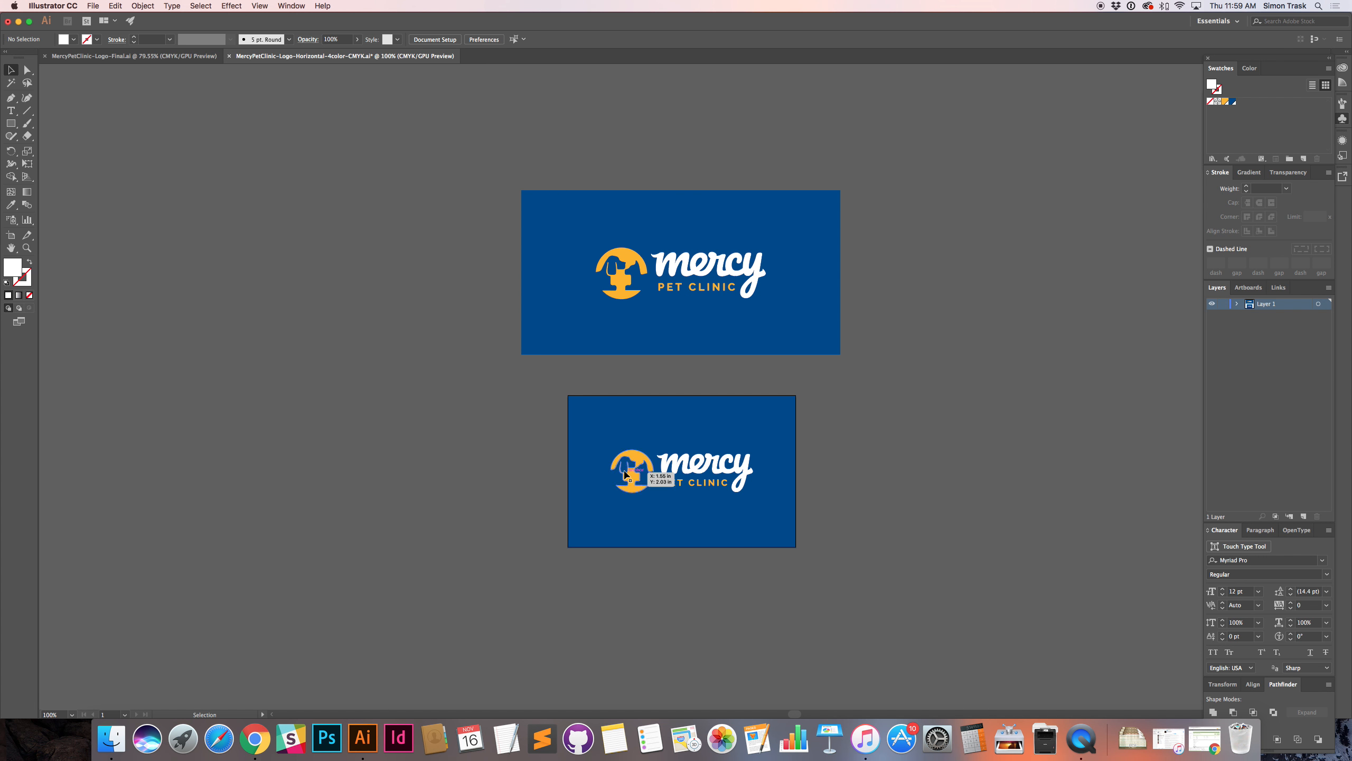
Step: Delete the reference logo and its blue background above the artboard
left_click_drag(464, 260, 797, 314)
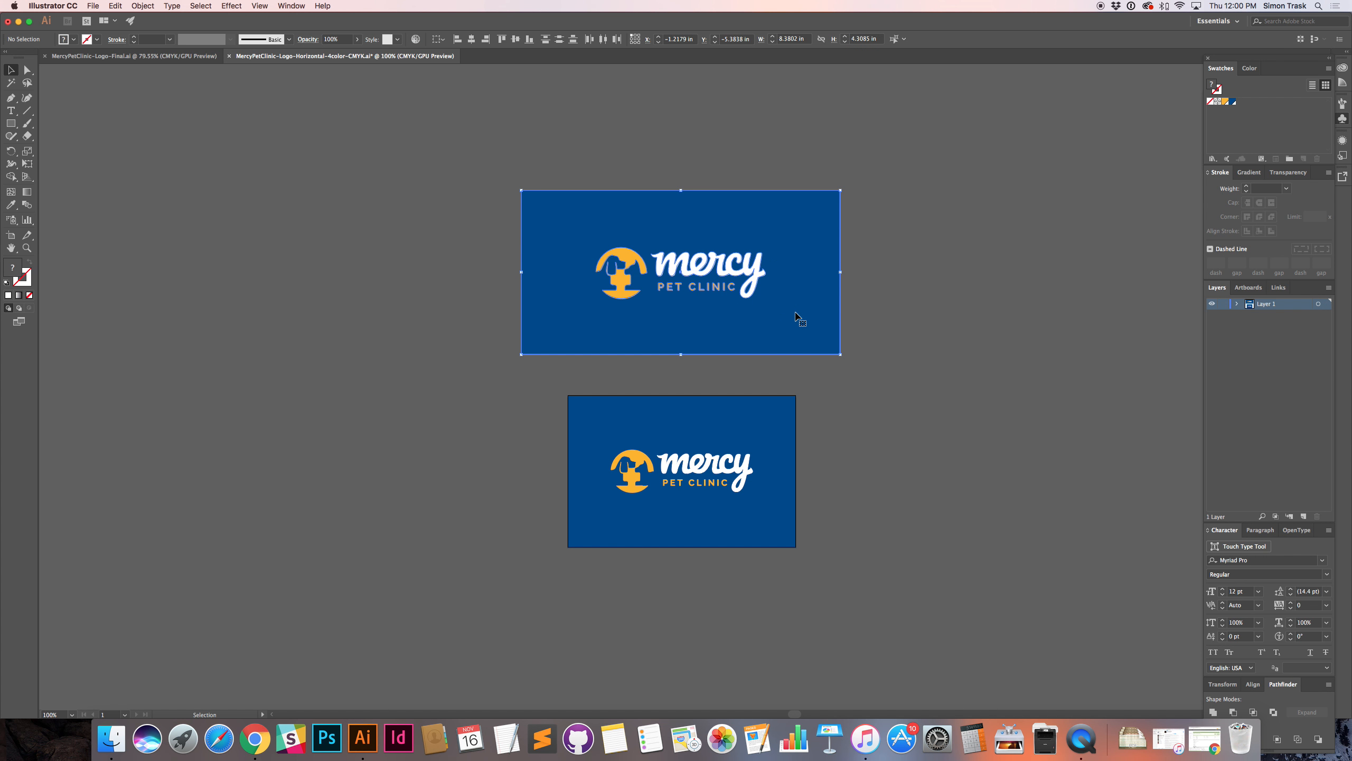
key("Delete")
scroll(831, 463, "up", 2)
scroll(812, 504, "down", 1)
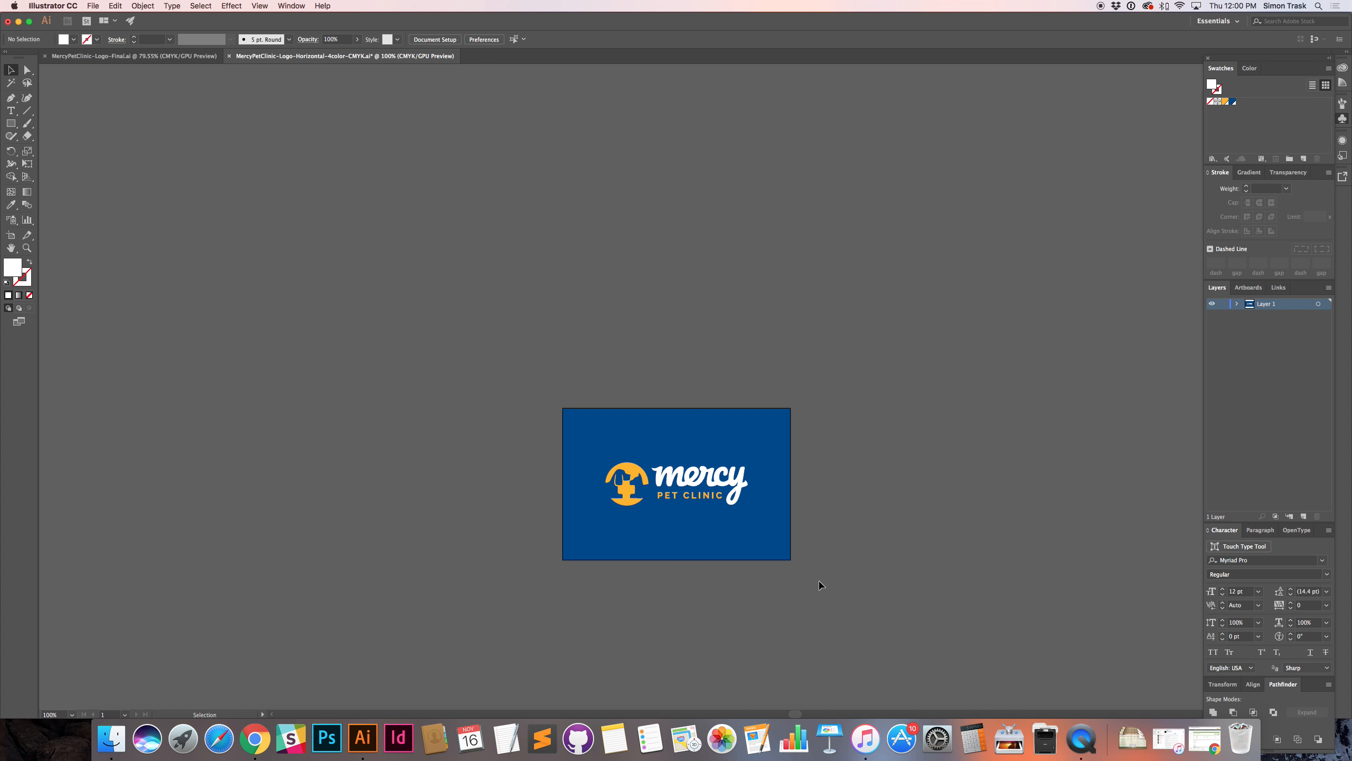
scroll(1198, 365, "up", 1)
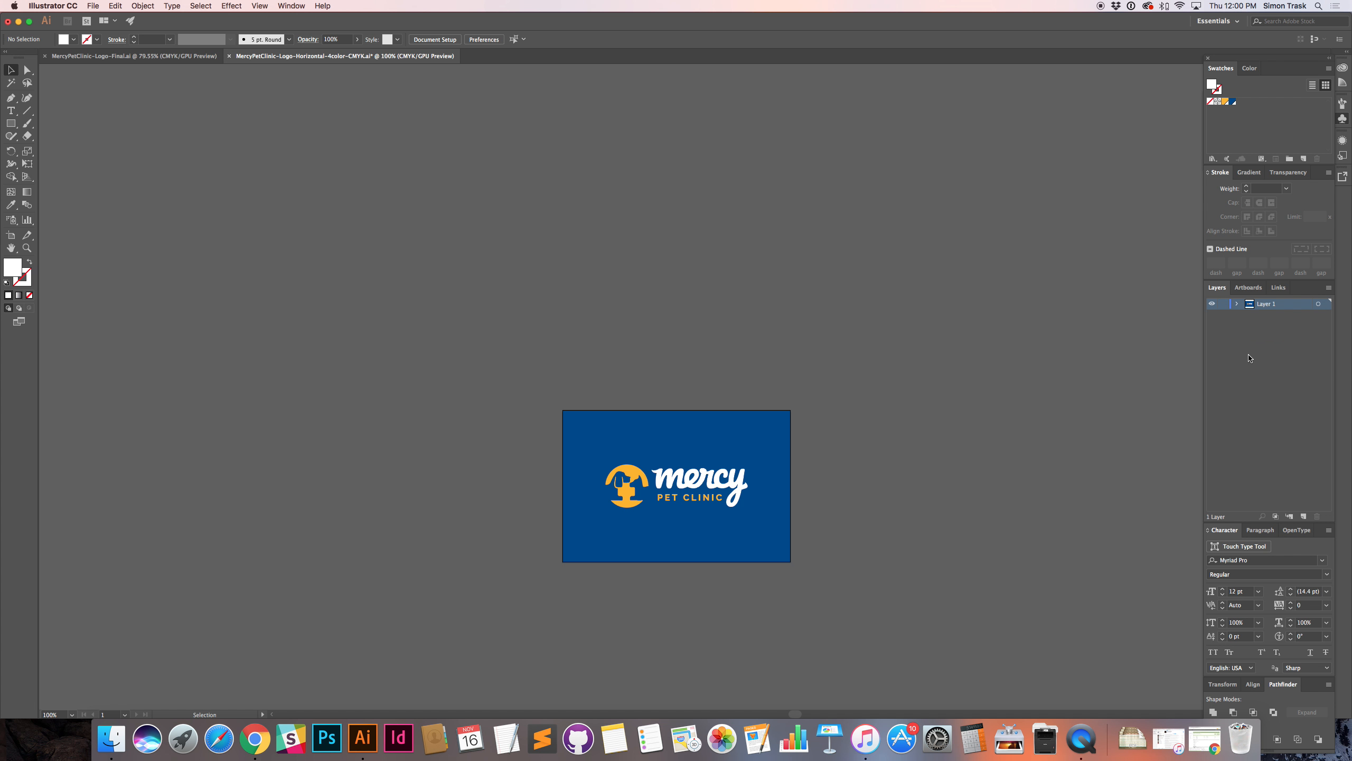
Step: Save the document in the 4-color CMYK folder as MercyPetClinic-Logo-Horizontal-4color-CMYK-Reversed.ai in Illustrator CC format
key("super+shift+s")
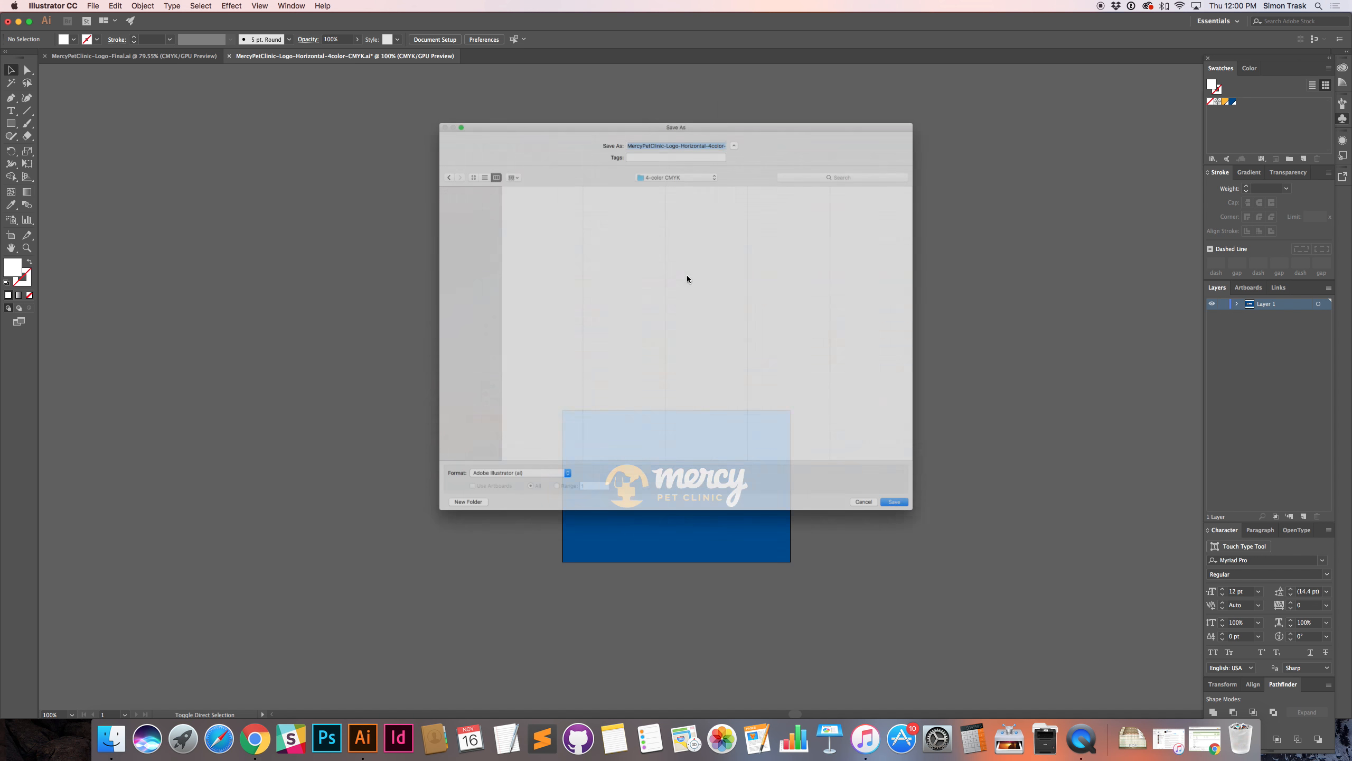
key("Right")
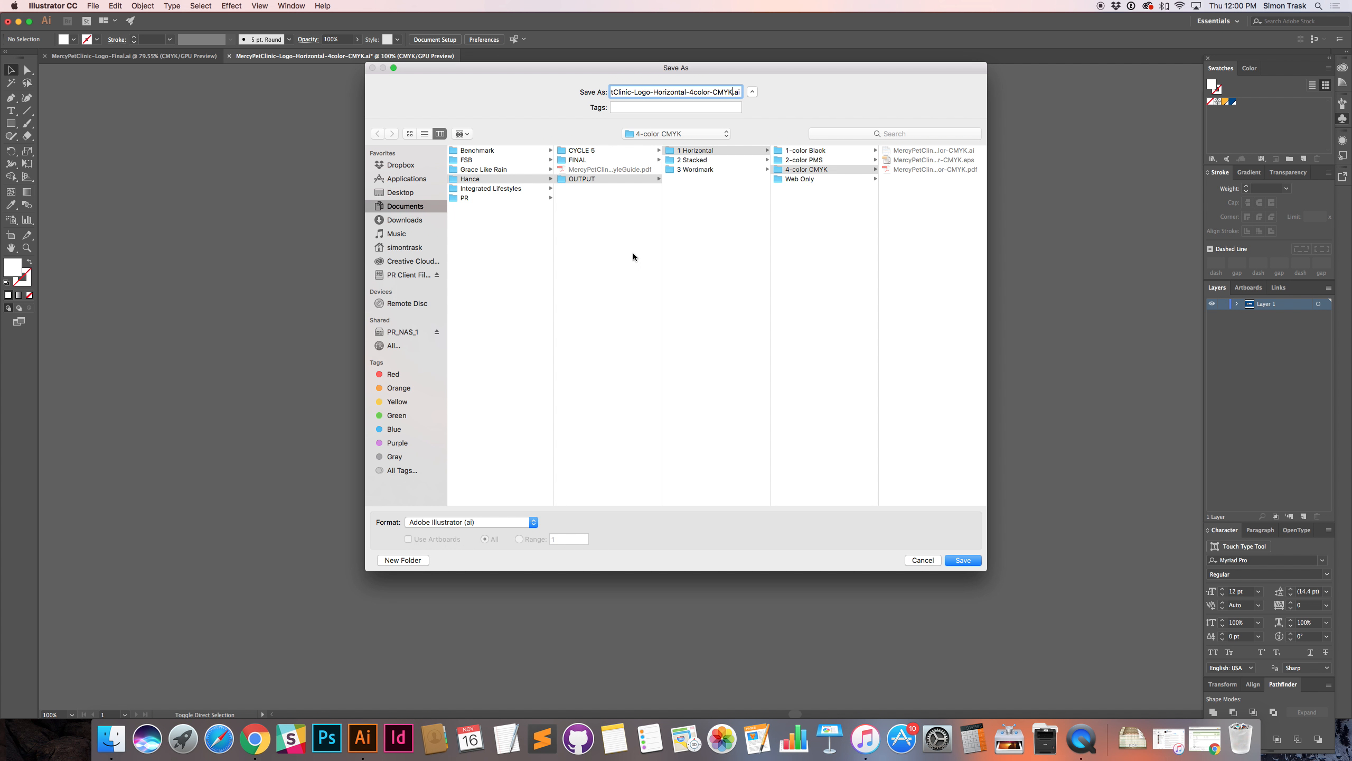
key("Left")
key("Left")
key("Left")
type("-Reversed")
double_click(637, 91)
double_click(670, 92)
double_click(689, 92)
double_click(718, 92)
left_click(963, 560)
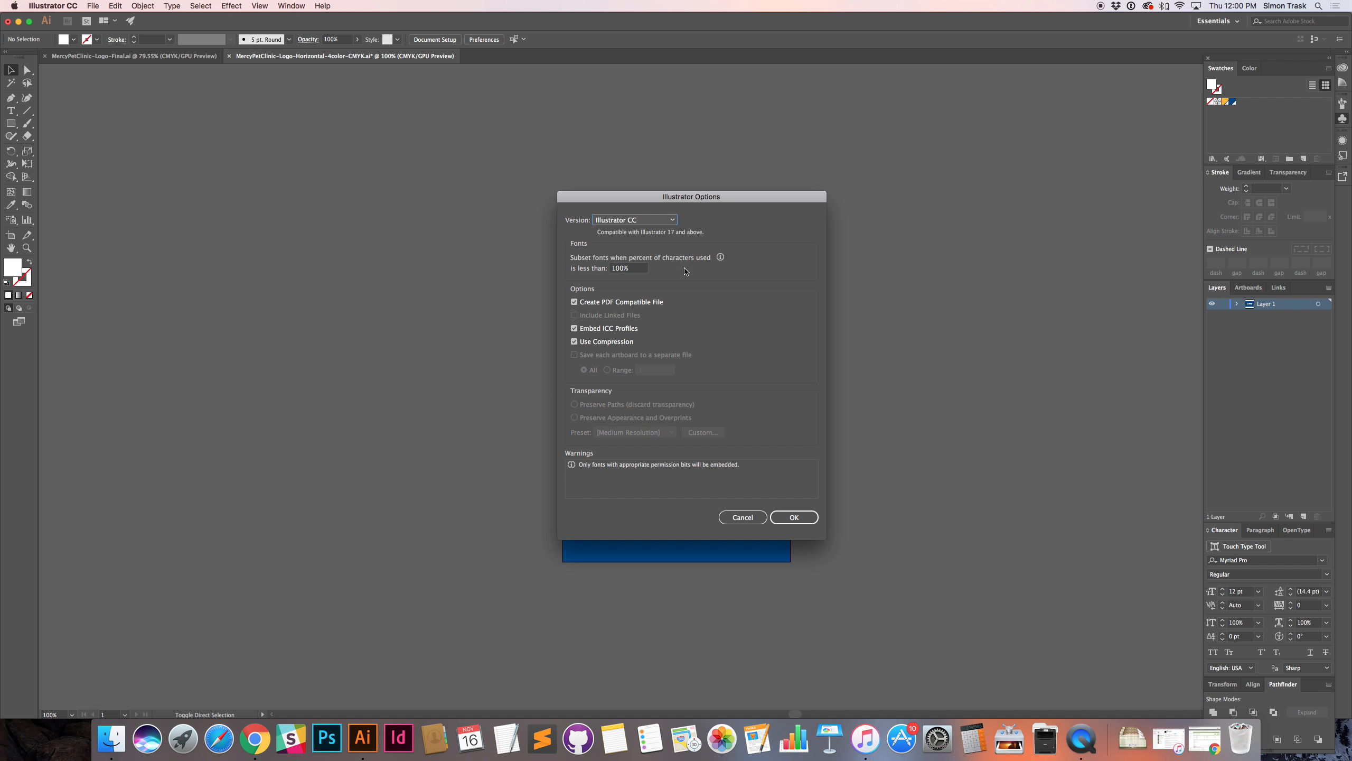
key("Return")
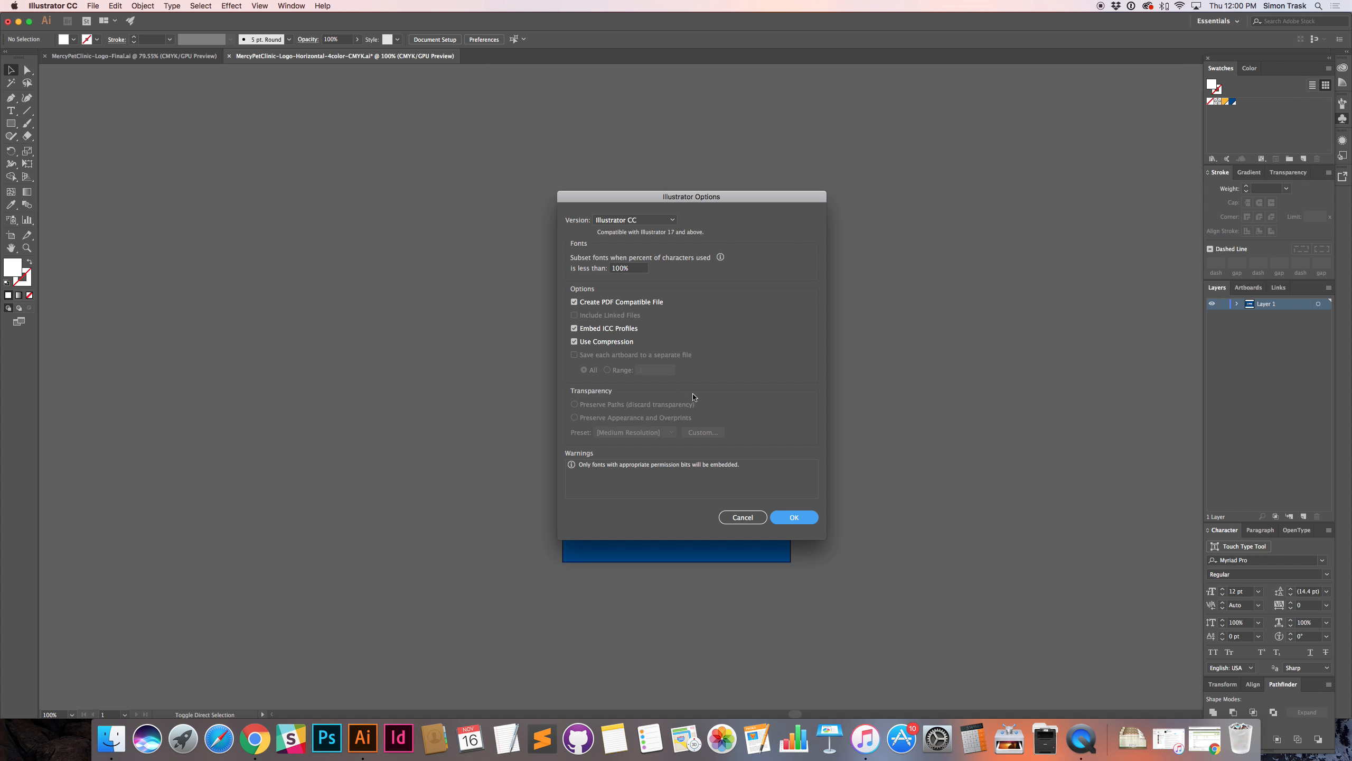
Step: Switch to Finder and check the full names of the regular and reversed logo files in the 4-color CMYK folder
key("super+Tab")
left_click(612, 395)
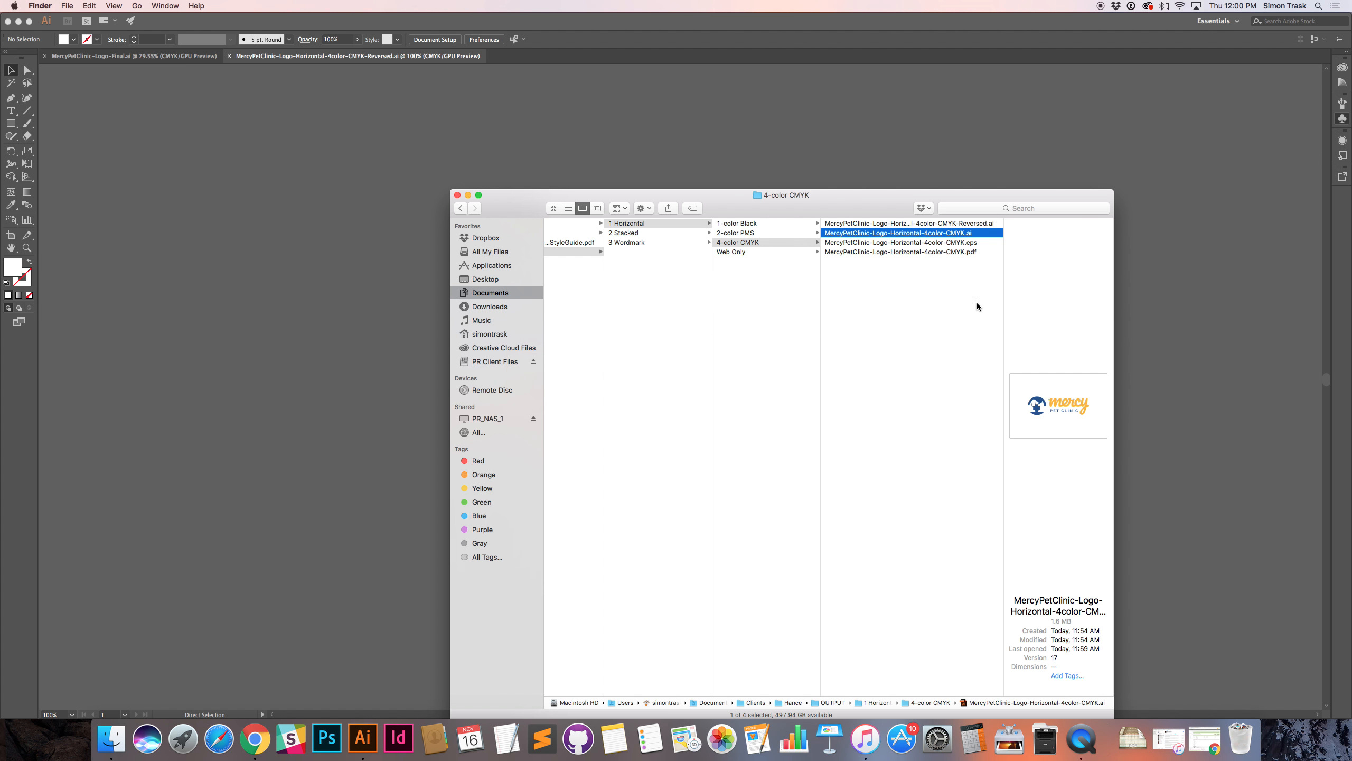
left_click(970, 261)
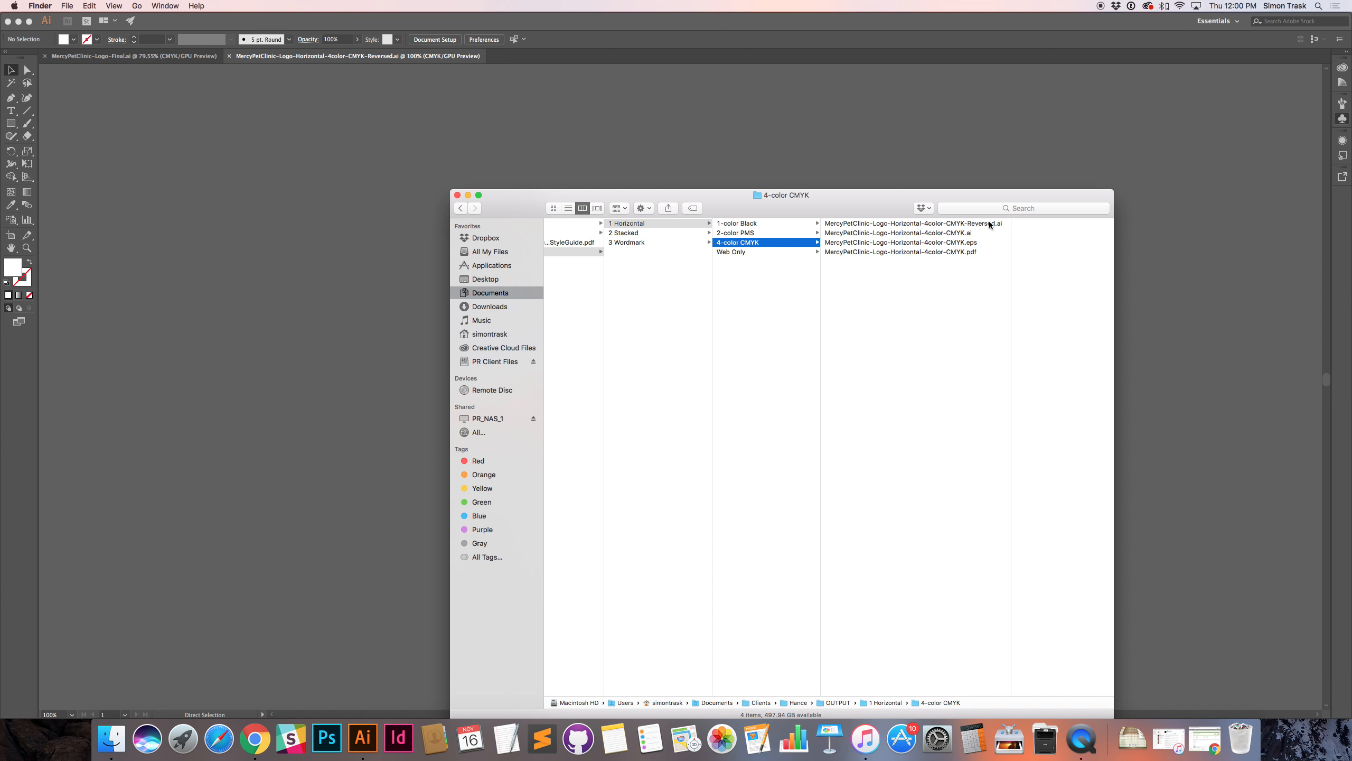
key("super+Tab")
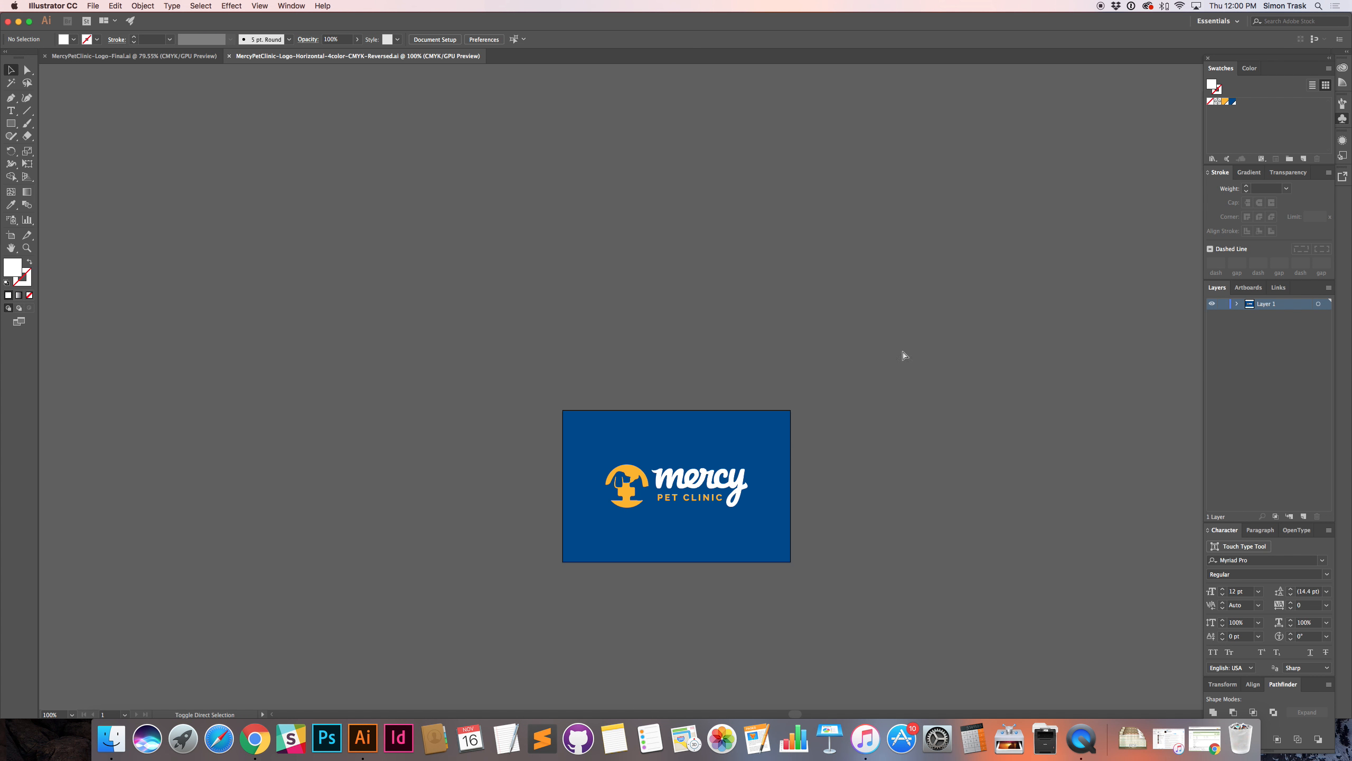
key("super+shift+s")
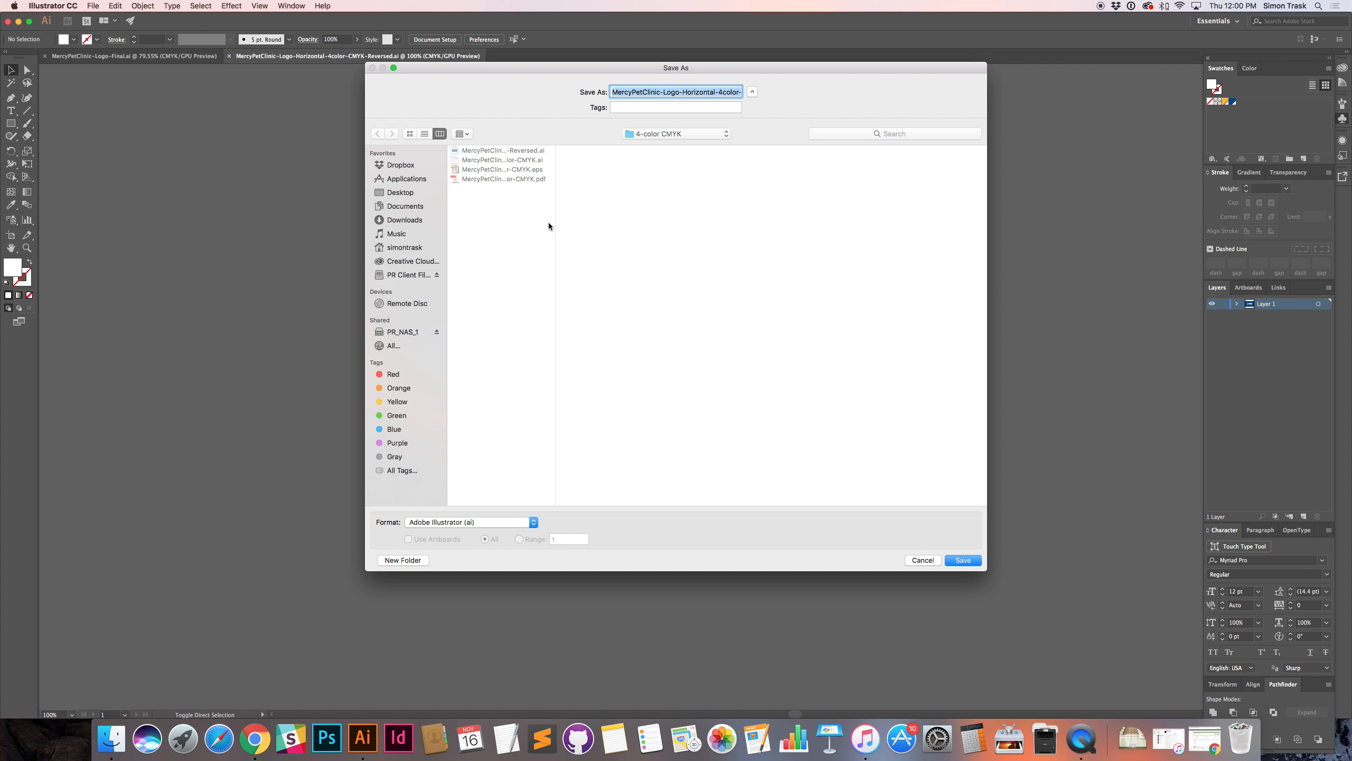
key("Escape")
key("super+Tab")
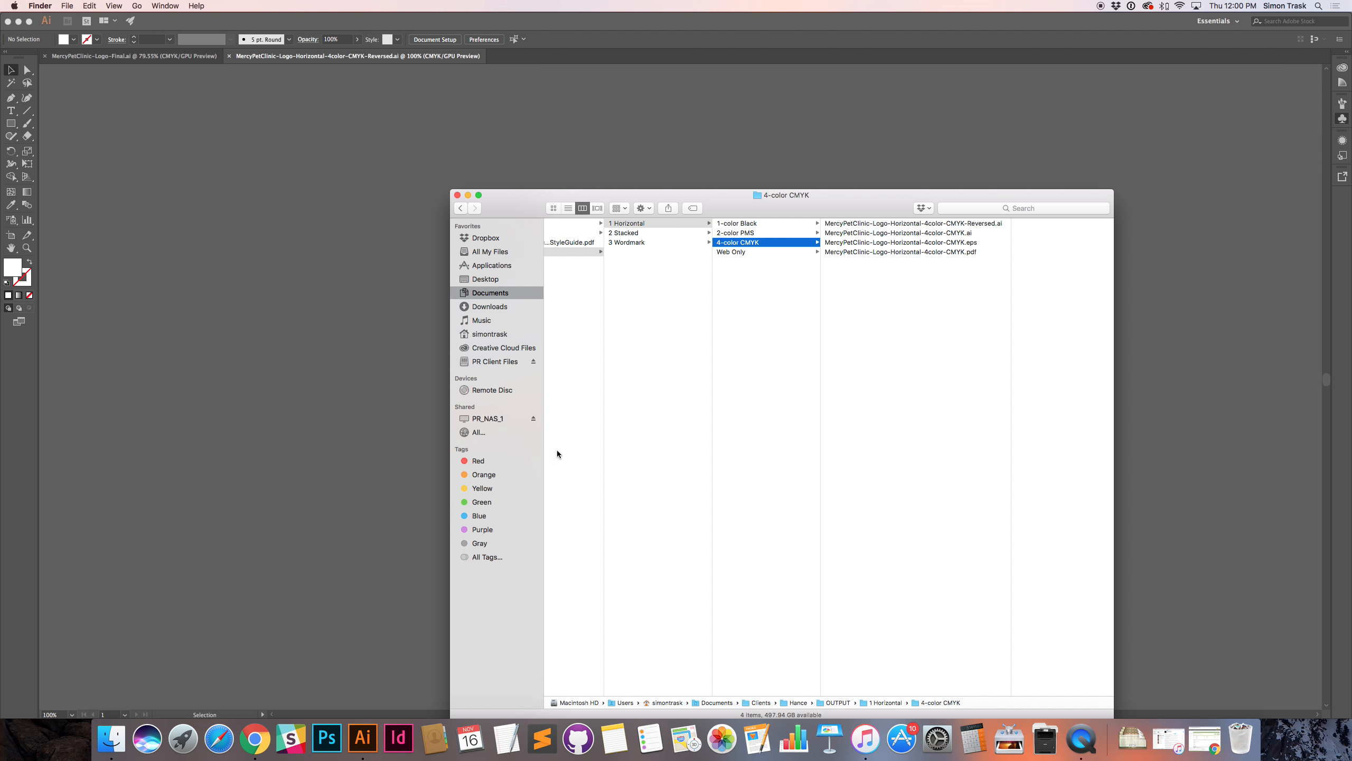
key("super+Tab")
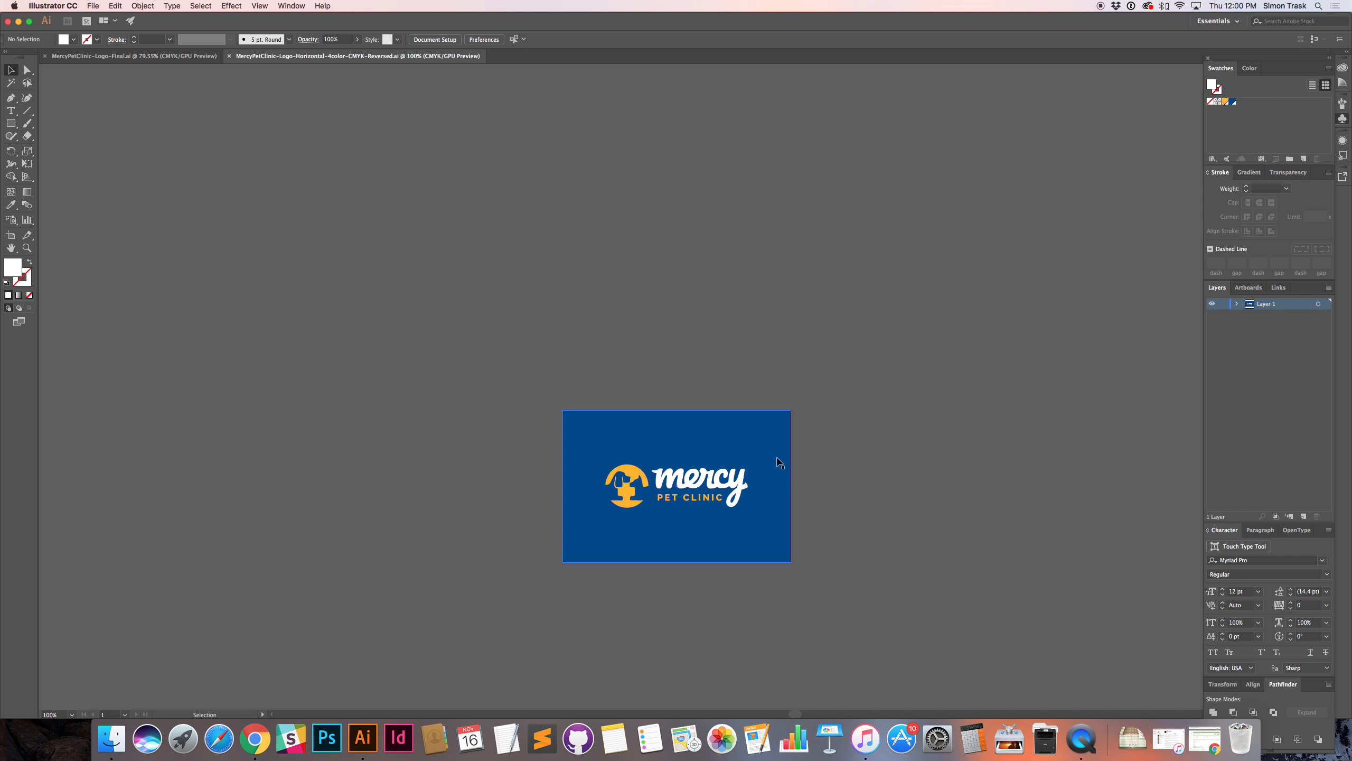
key("a")
Step: Switch to Finder and compare the reversed AI file with the regular AI, EPS and PDF files in the 4-color CMYK folder
key("super+Tab")
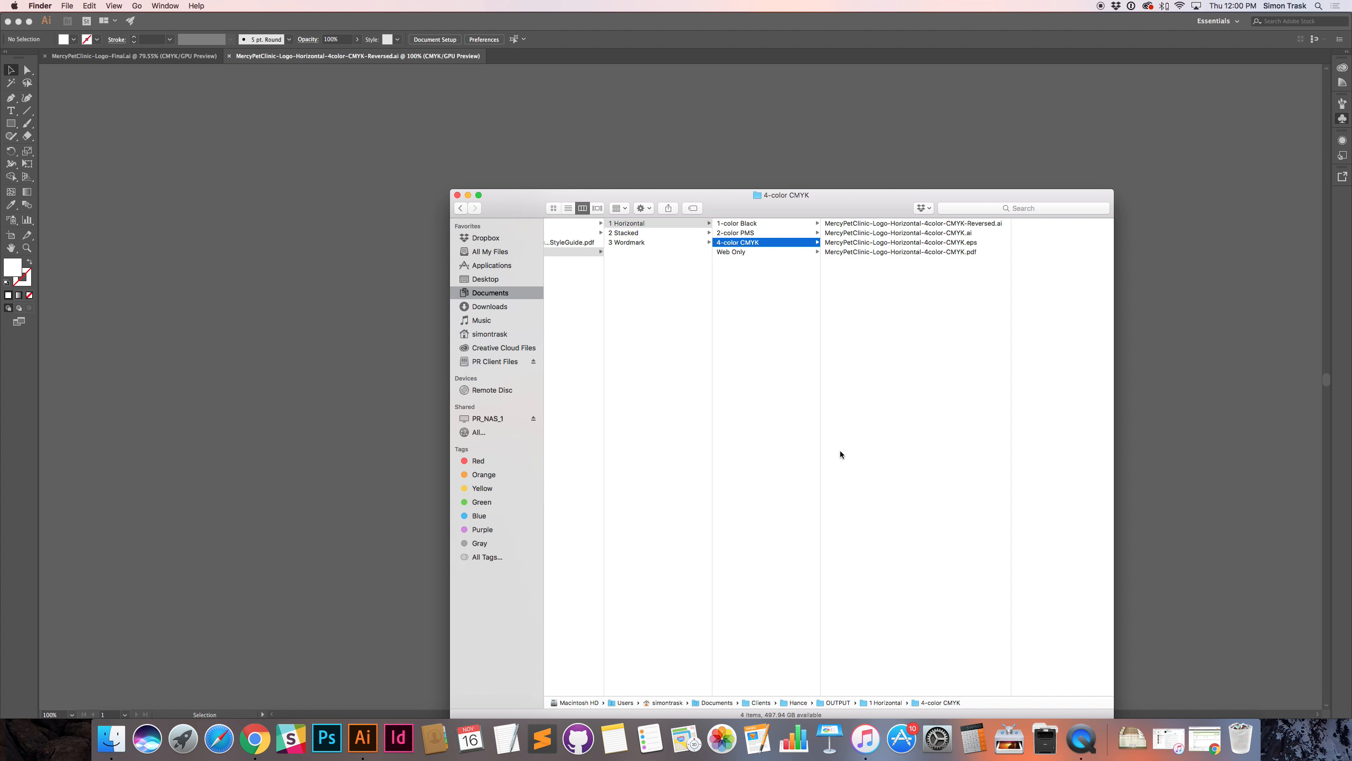
left_click(948, 224)
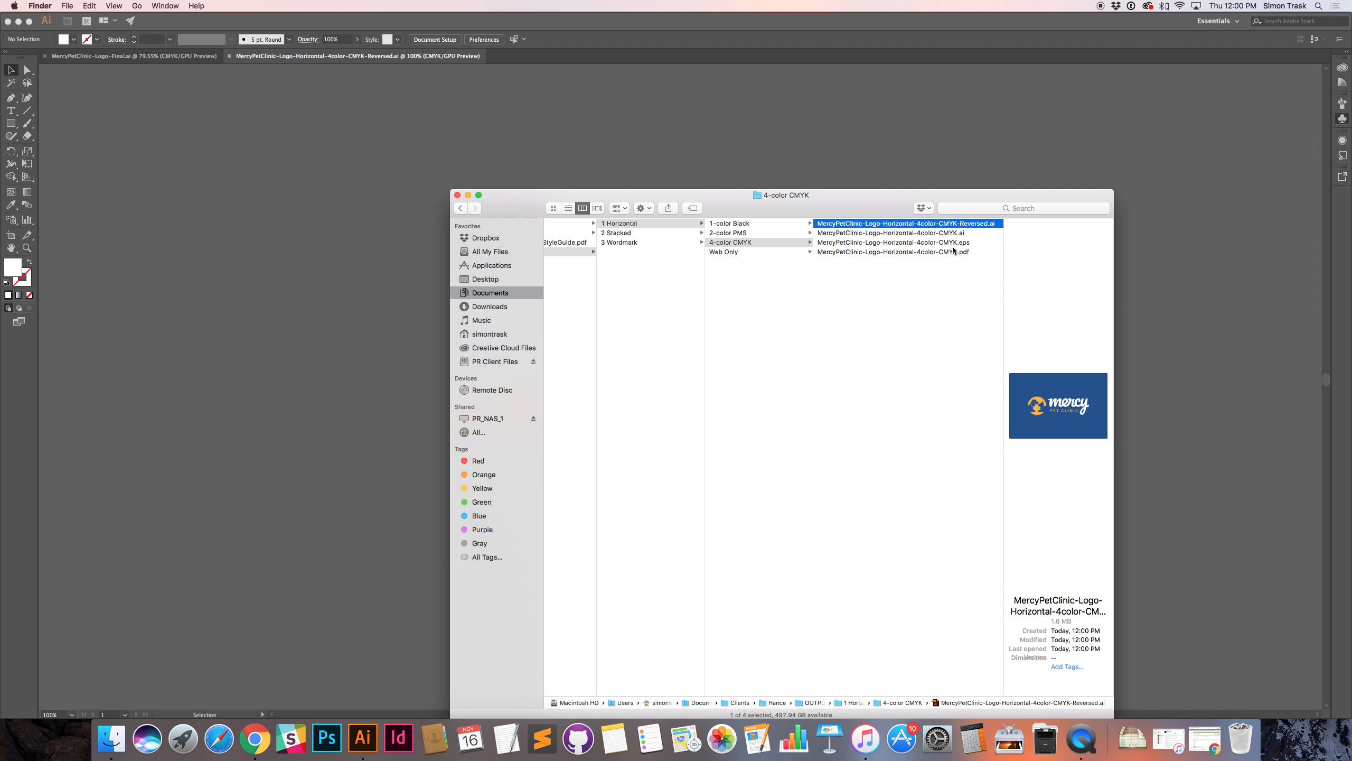
left_click(955, 233)
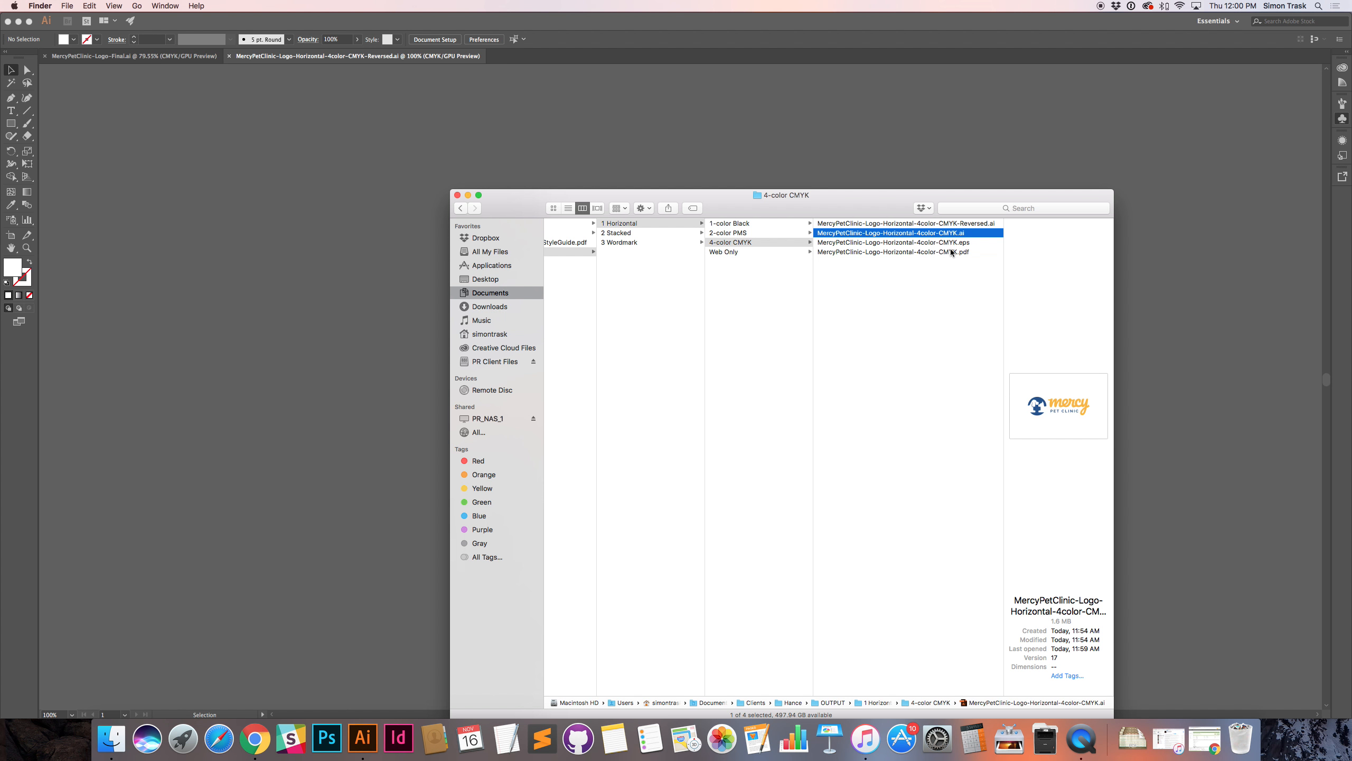
left_click(952, 252)
left_click(954, 243)
left_click(961, 224)
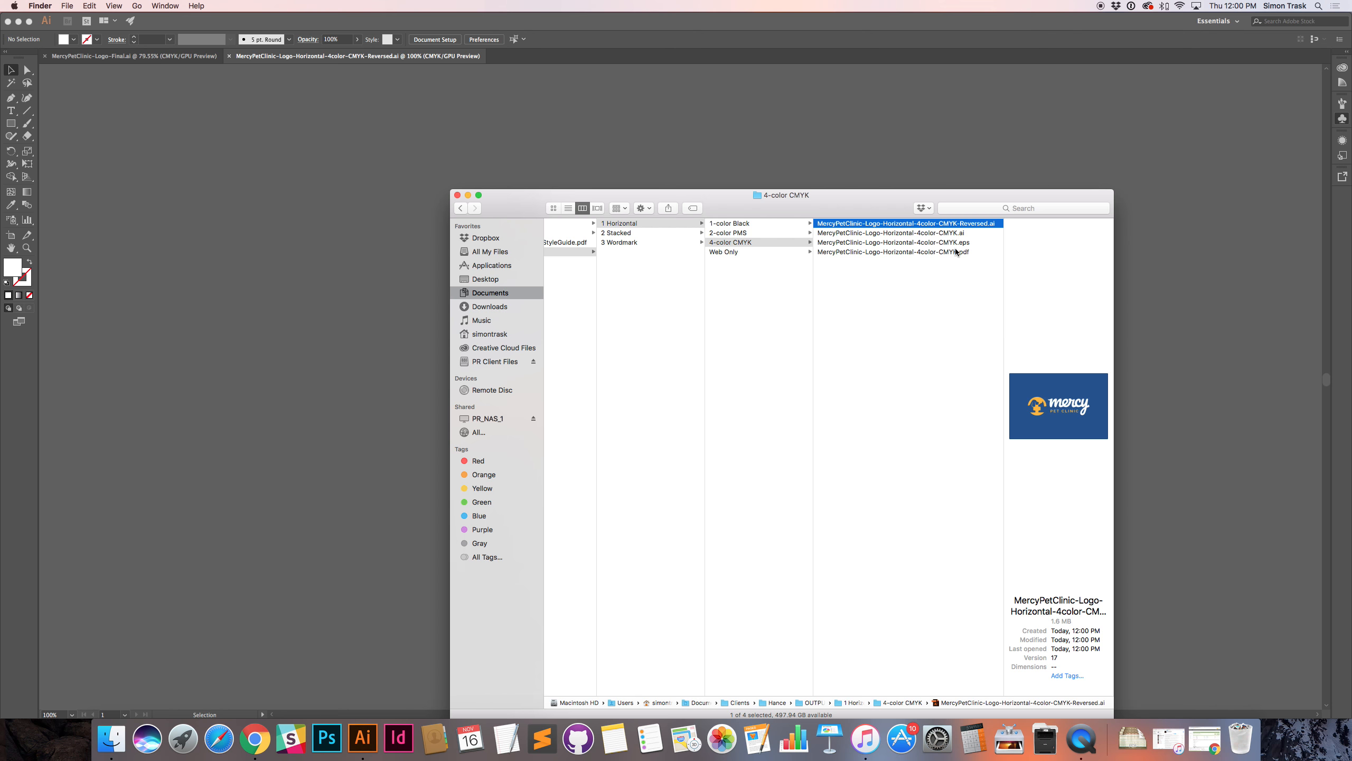
left_click(957, 252)
left_click(956, 273)
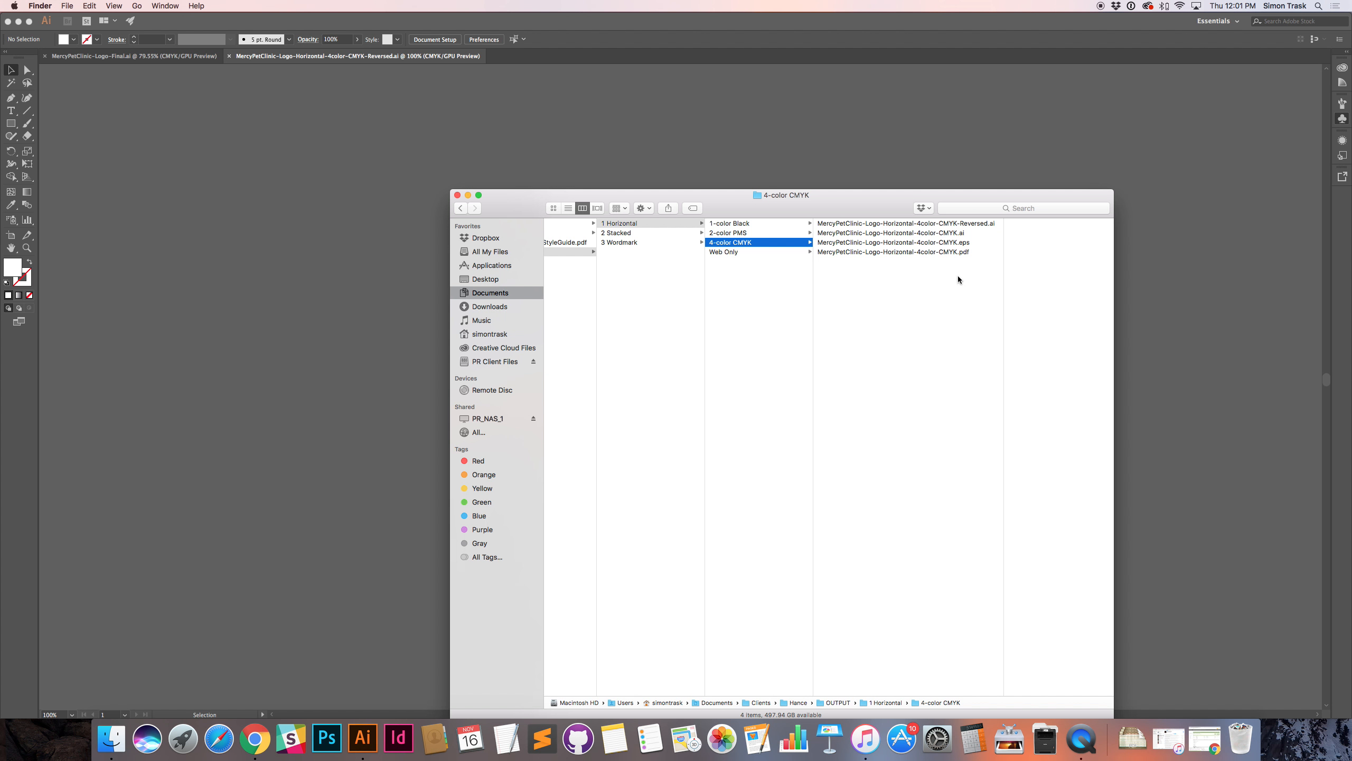
left_click(909, 226)
left_click(912, 372)
left_click_drag(970, 260, 958, 226)
left_click(961, 308)
left_click(960, 268)
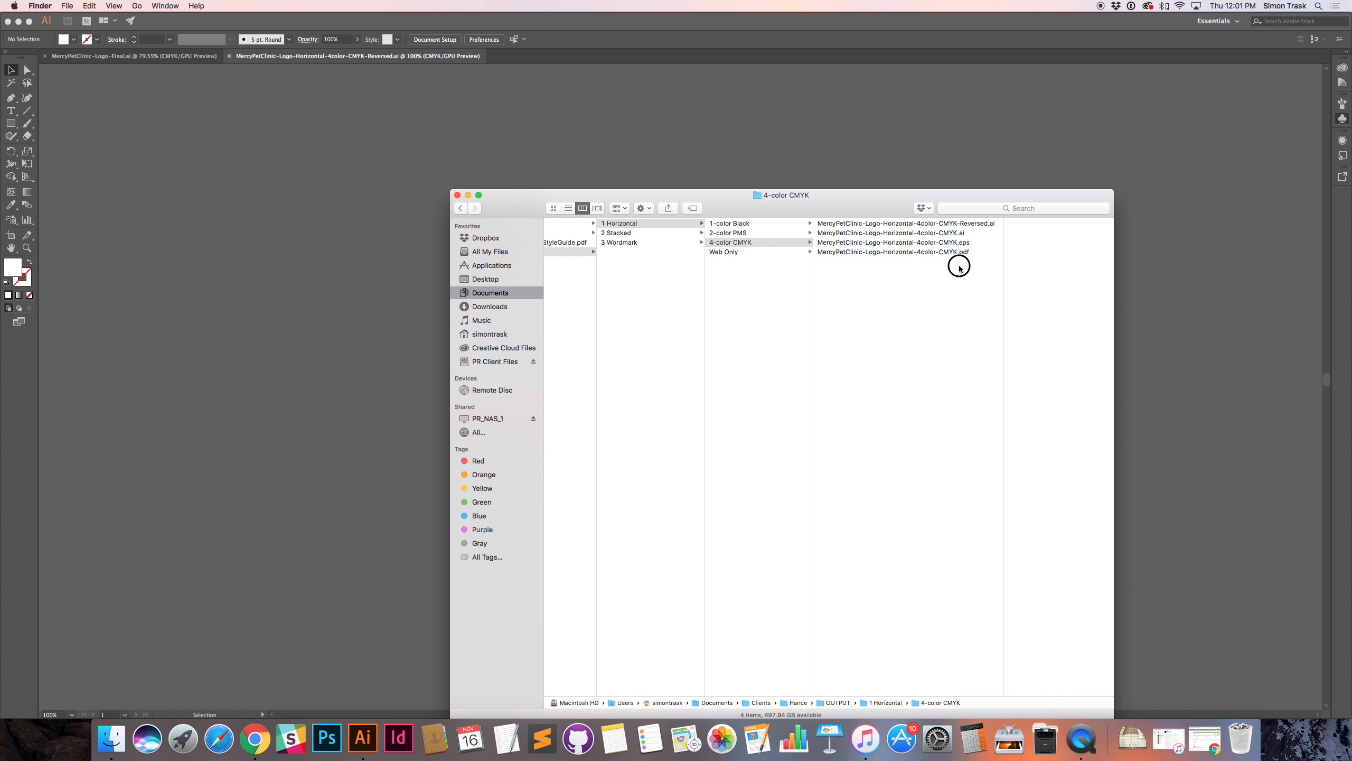
left_click(966, 224)
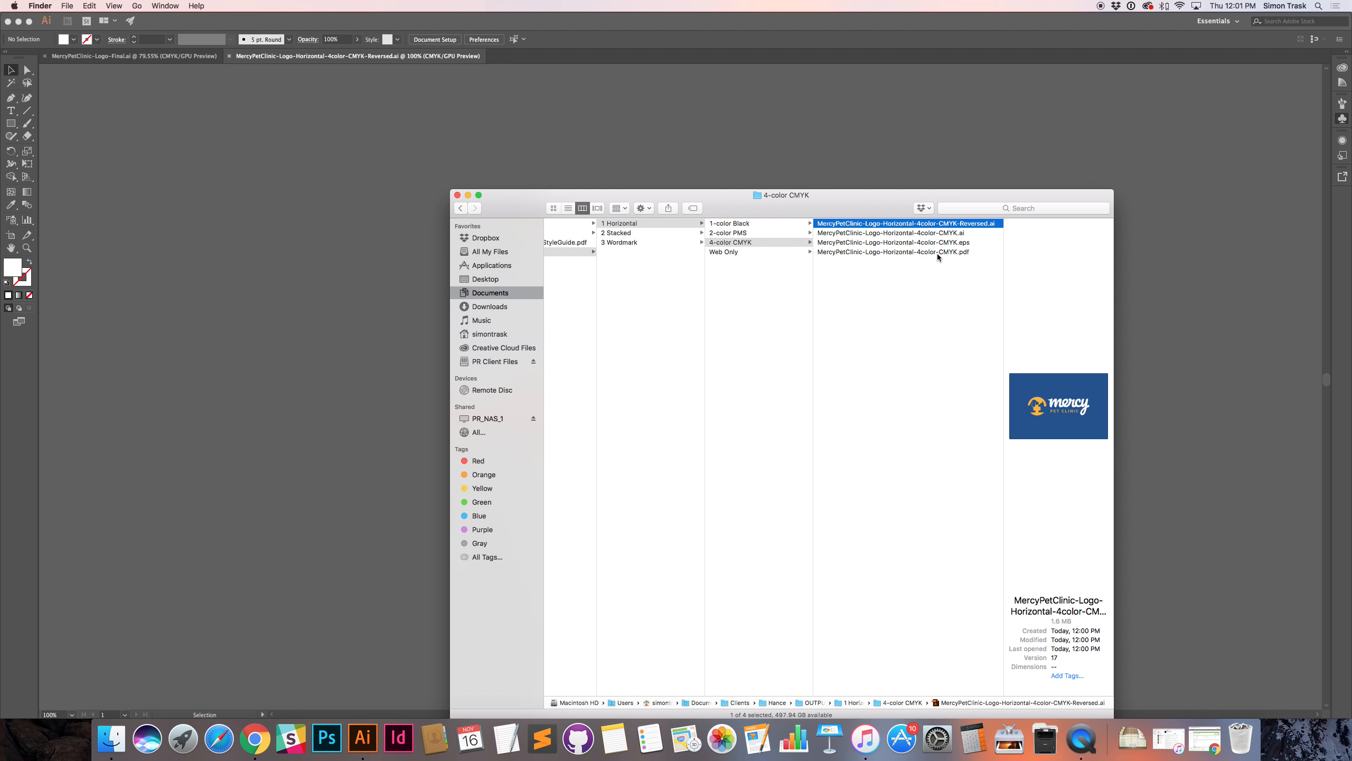
left_click(876, 275)
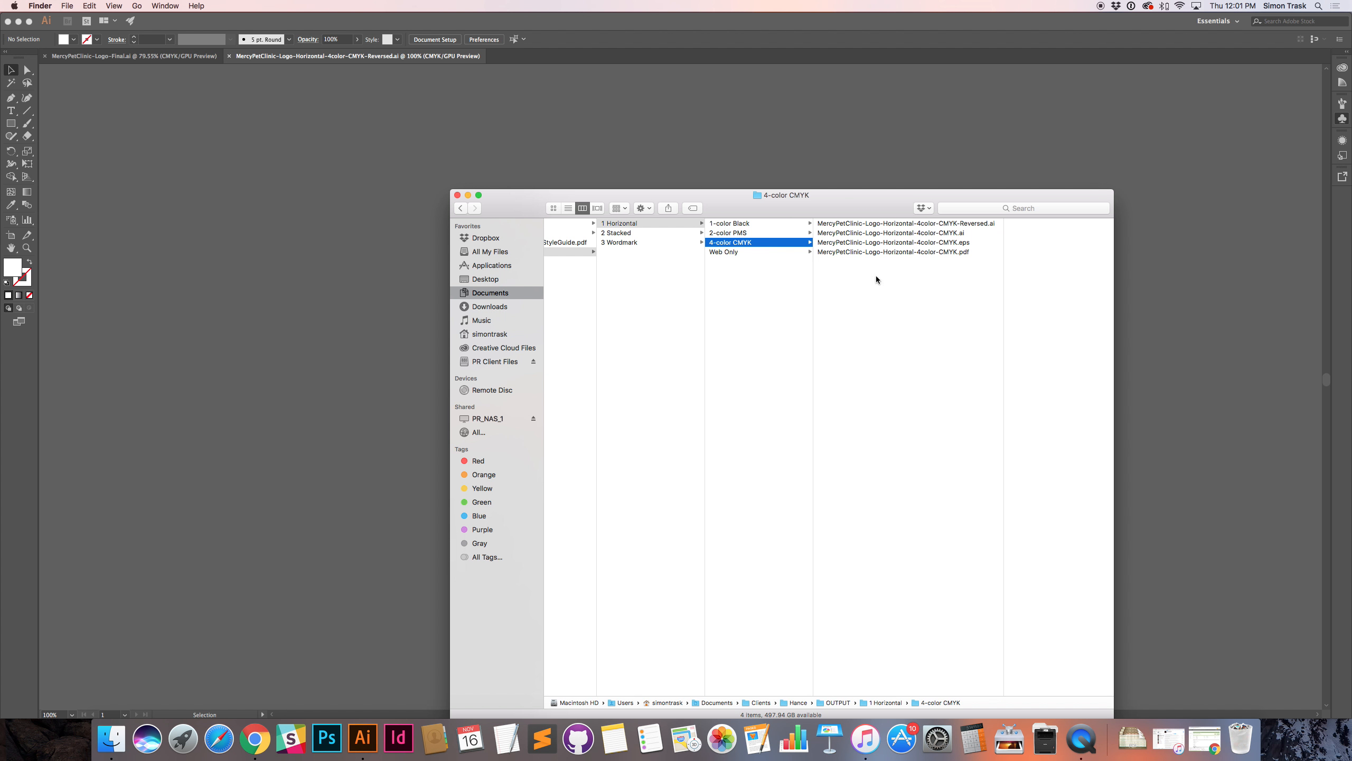
Step: Open the 2-color PMS folder and widen its file column to read the full Pantone logo file names
left_click(761, 233)
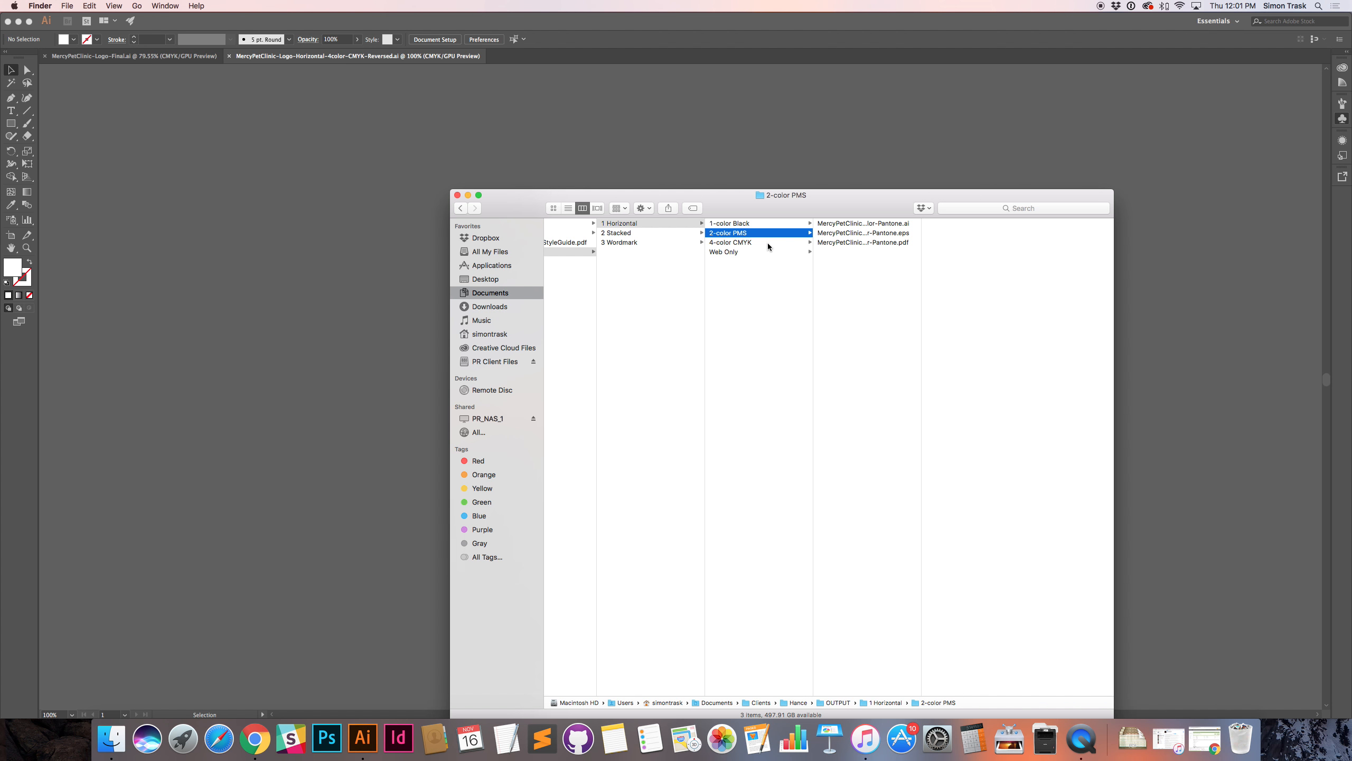
double_click(921, 261)
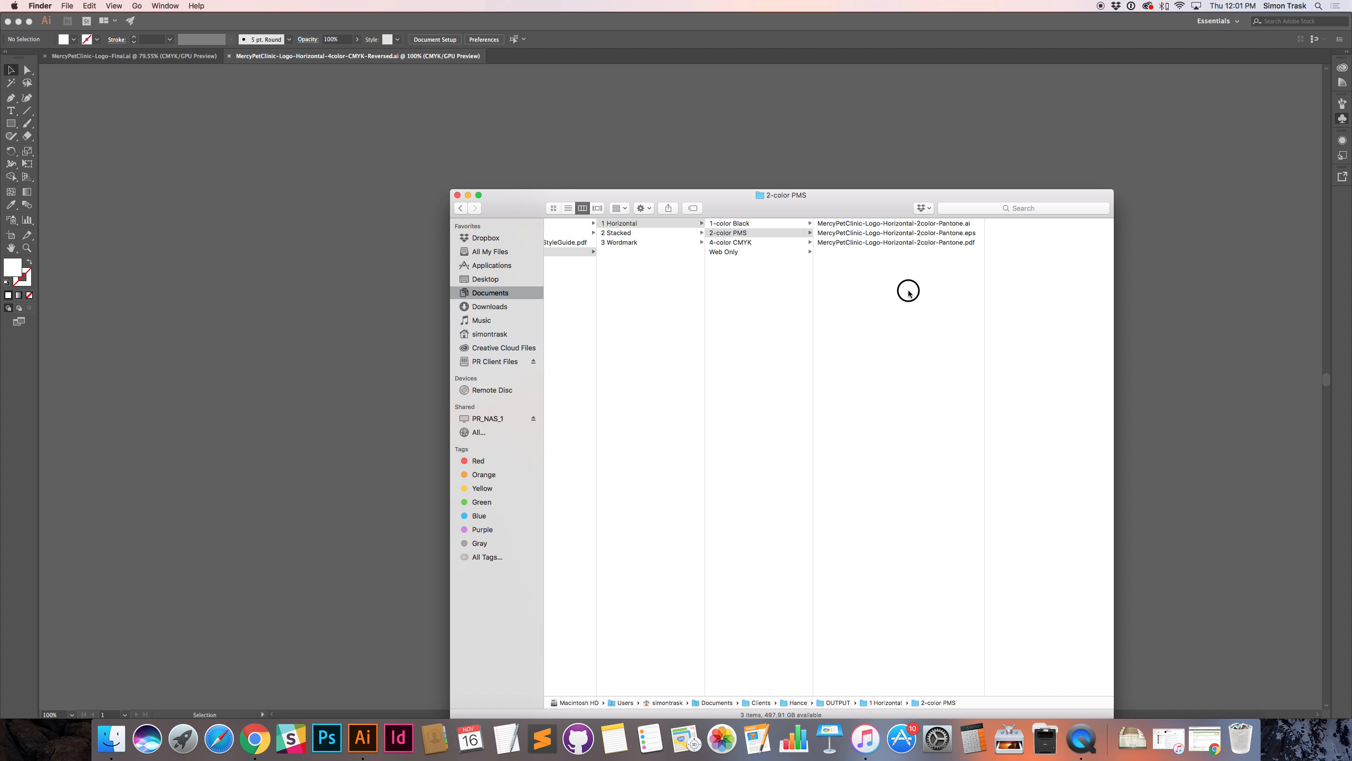
left_click(771, 239)
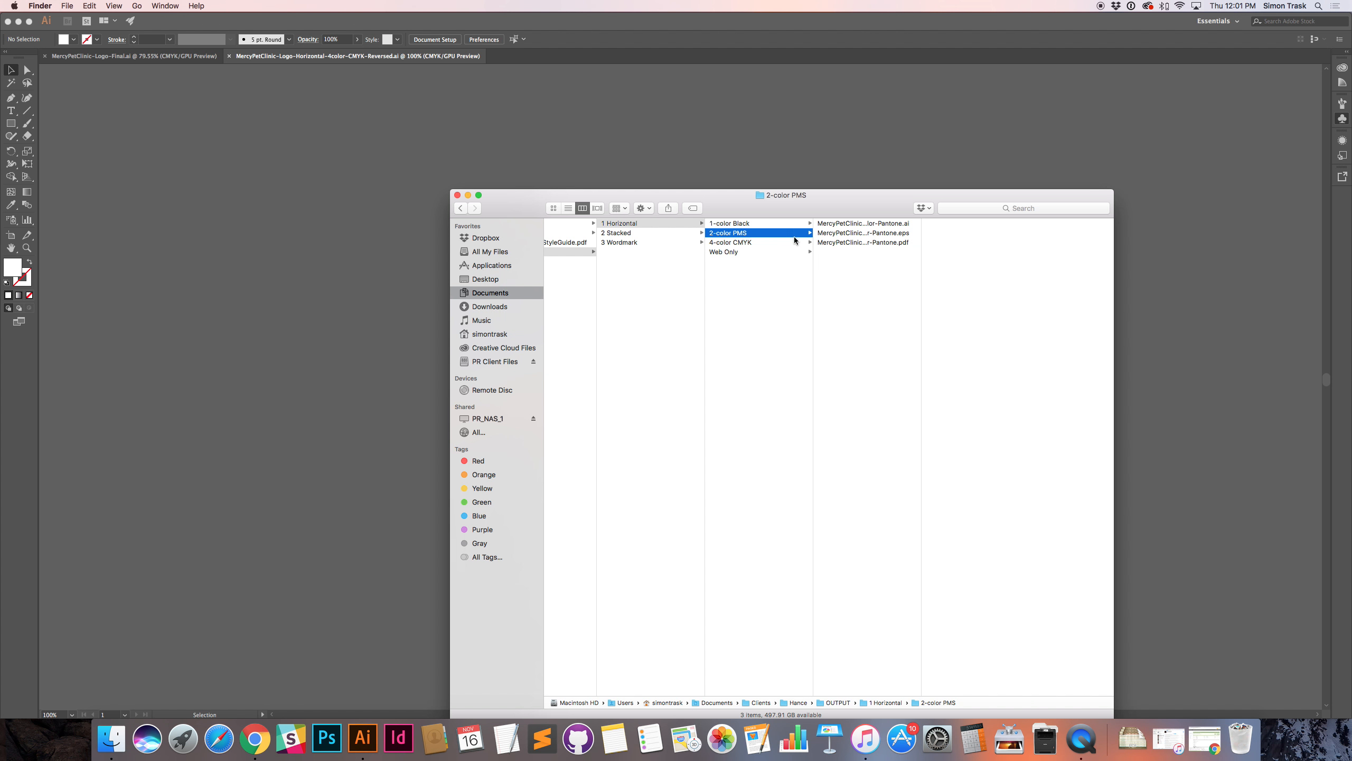
left_click_drag(921, 275, 1051, 275)
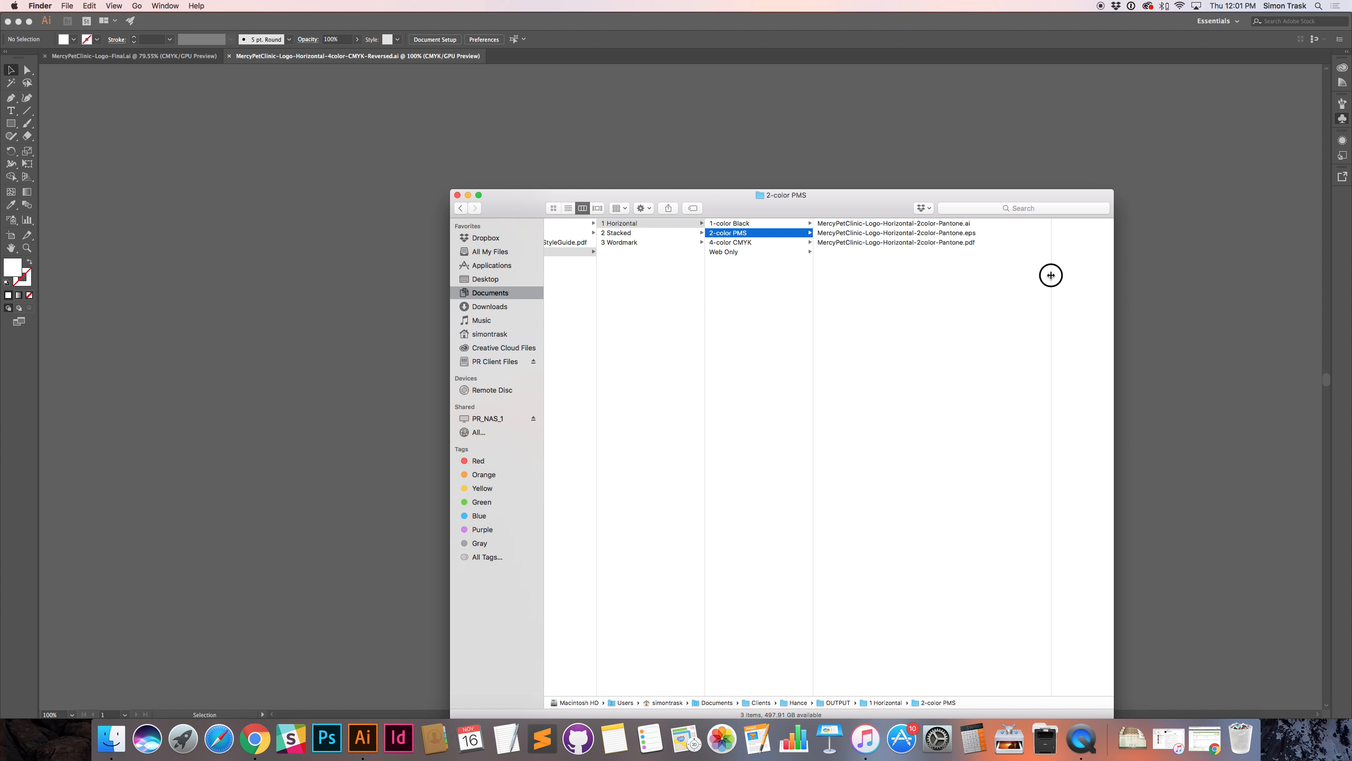
Step: Switch to Illustrator and close the horizontal 4-color CMYK reversed logo document
left_click(744, 138)
key("super+Tab")
left_click(420, 360)
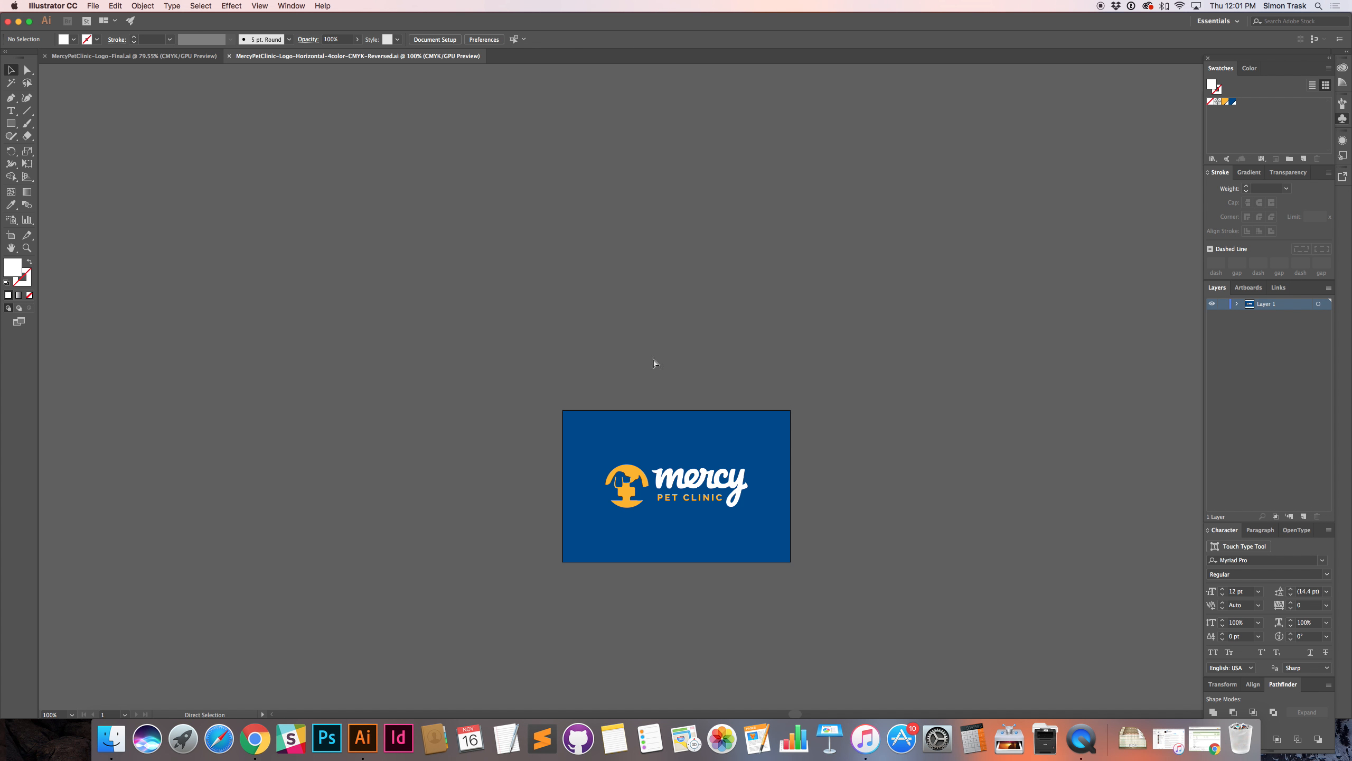
key("super+w")
Step: Switch to Finder and open MercyPetClinic-Logo-Horizontal-2color-Pantone.ai from the 2-color PMS folder in Illustrator
key("super+Tab")
left_click(607, 385)
left_click(920, 278)
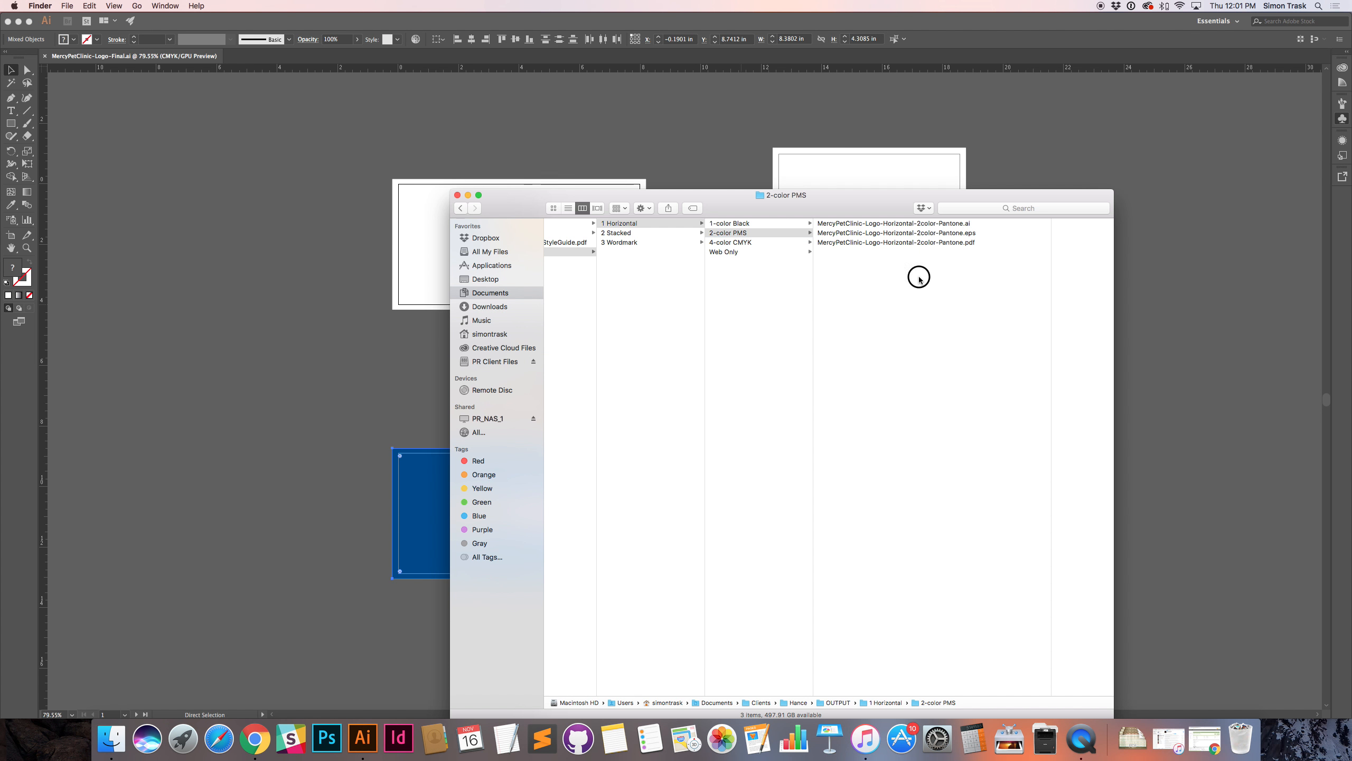
left_click(954, 225)
key("super+Tab")
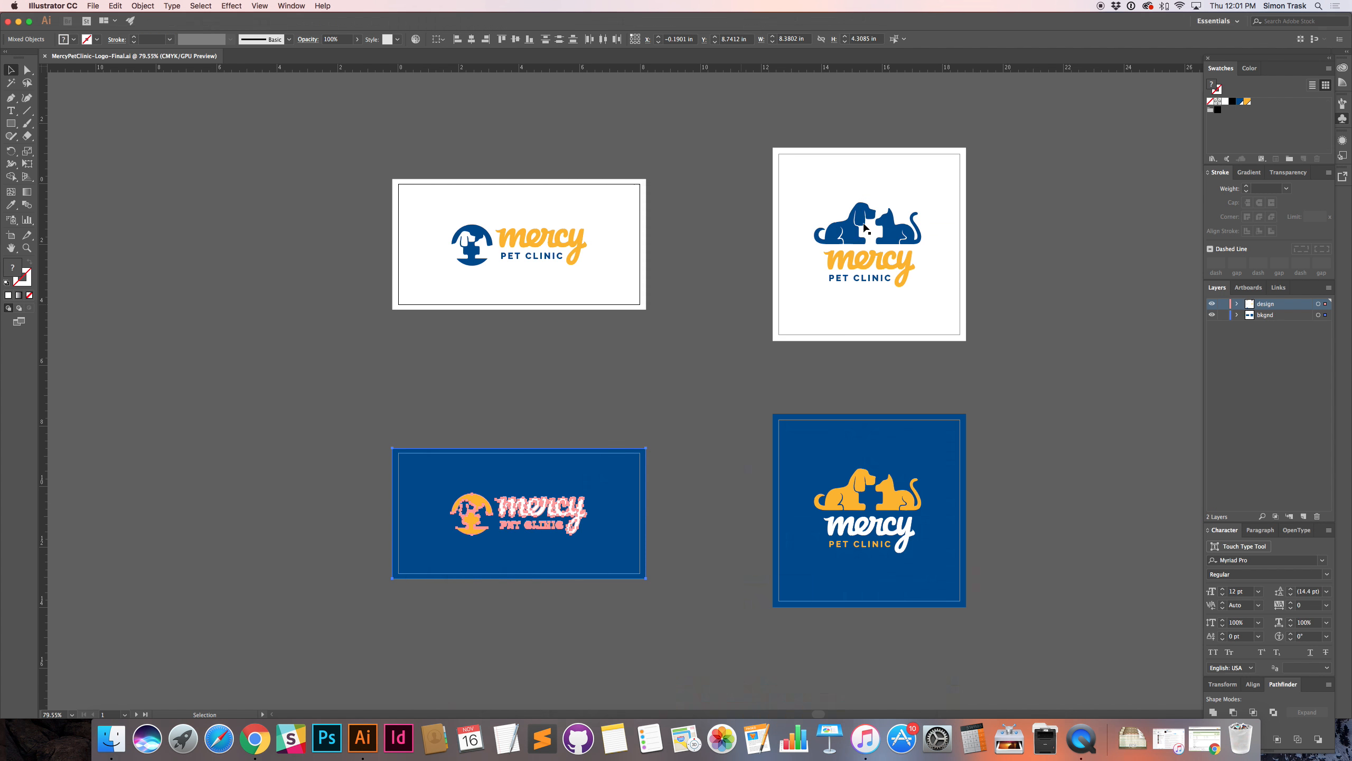
key("v")
Step: Switch to Finder and review the 1-color Black and 2-color PMS subfolders inside the 1 Horizontal folder
key("super+Tab")
left_click(712, 337)
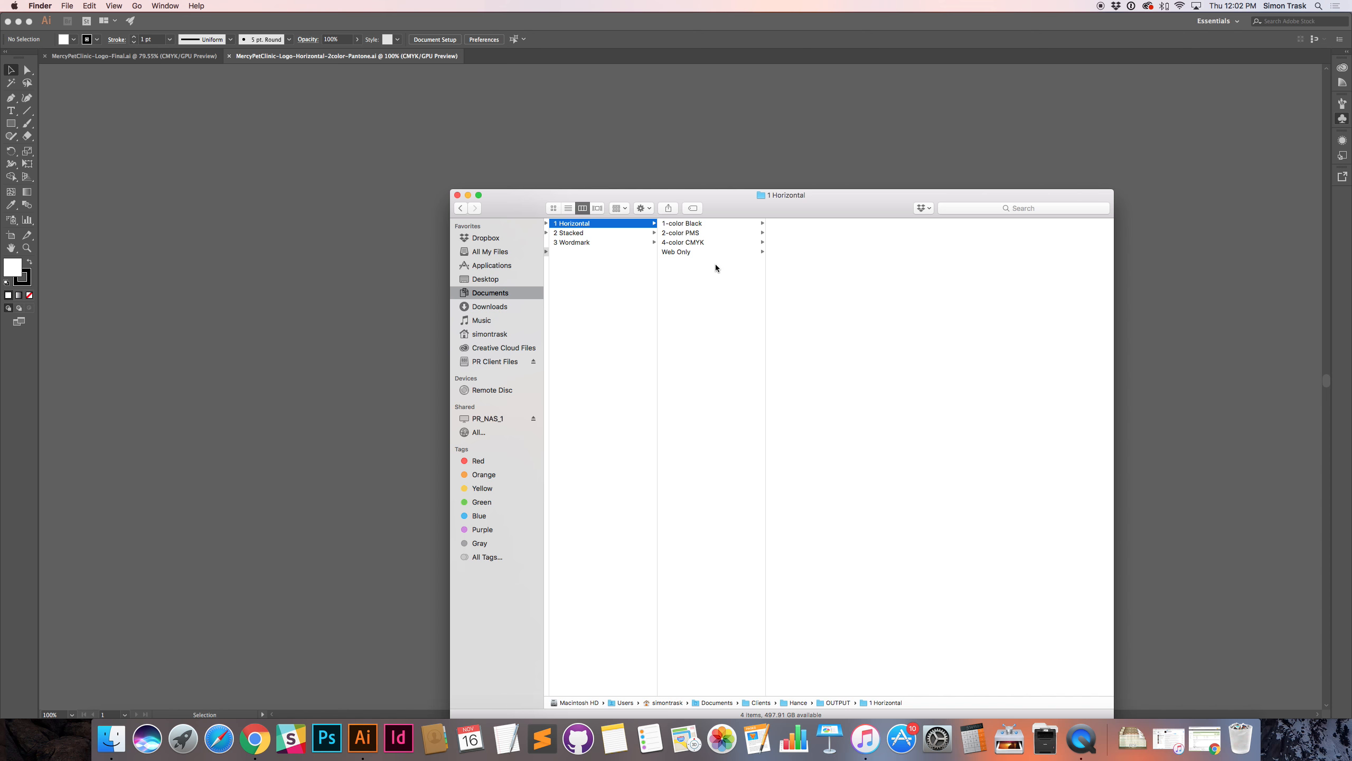
left_click(692, 233)
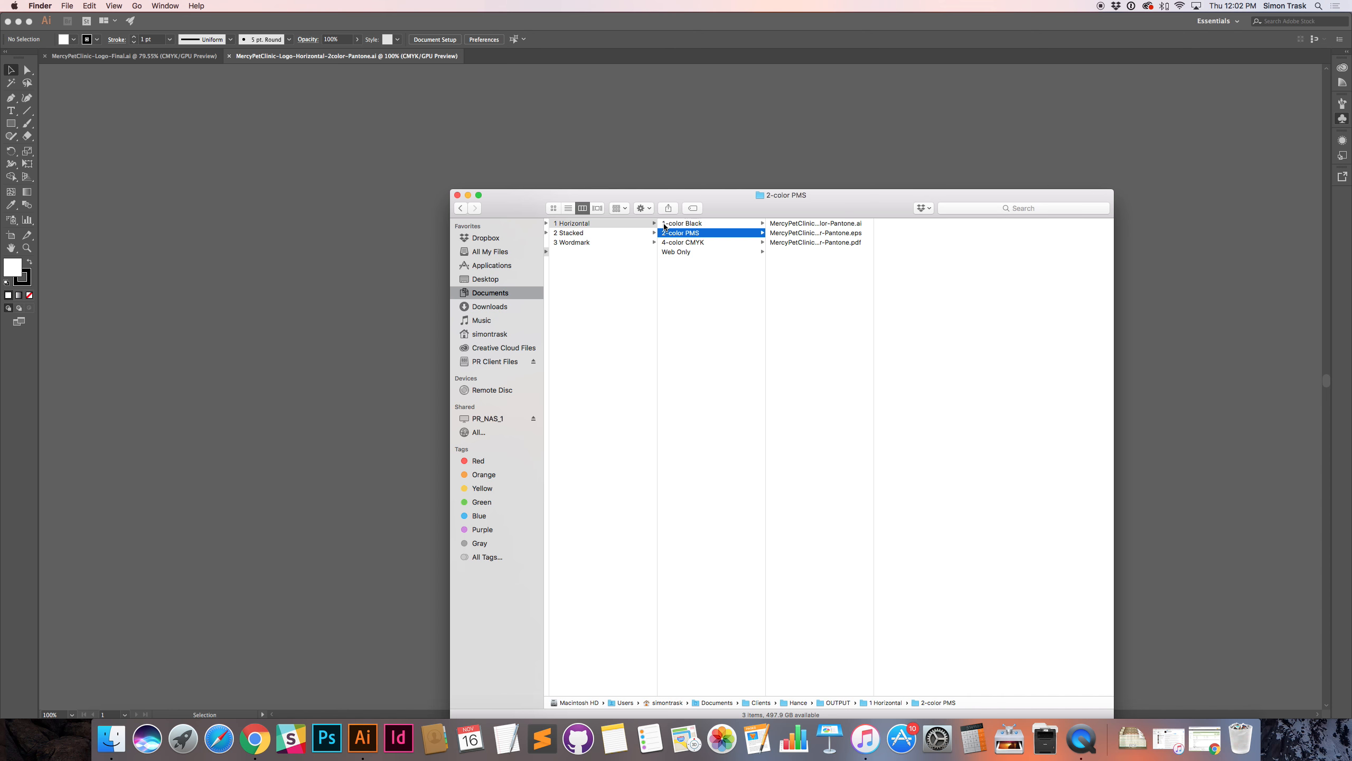
left_click(698, 323)
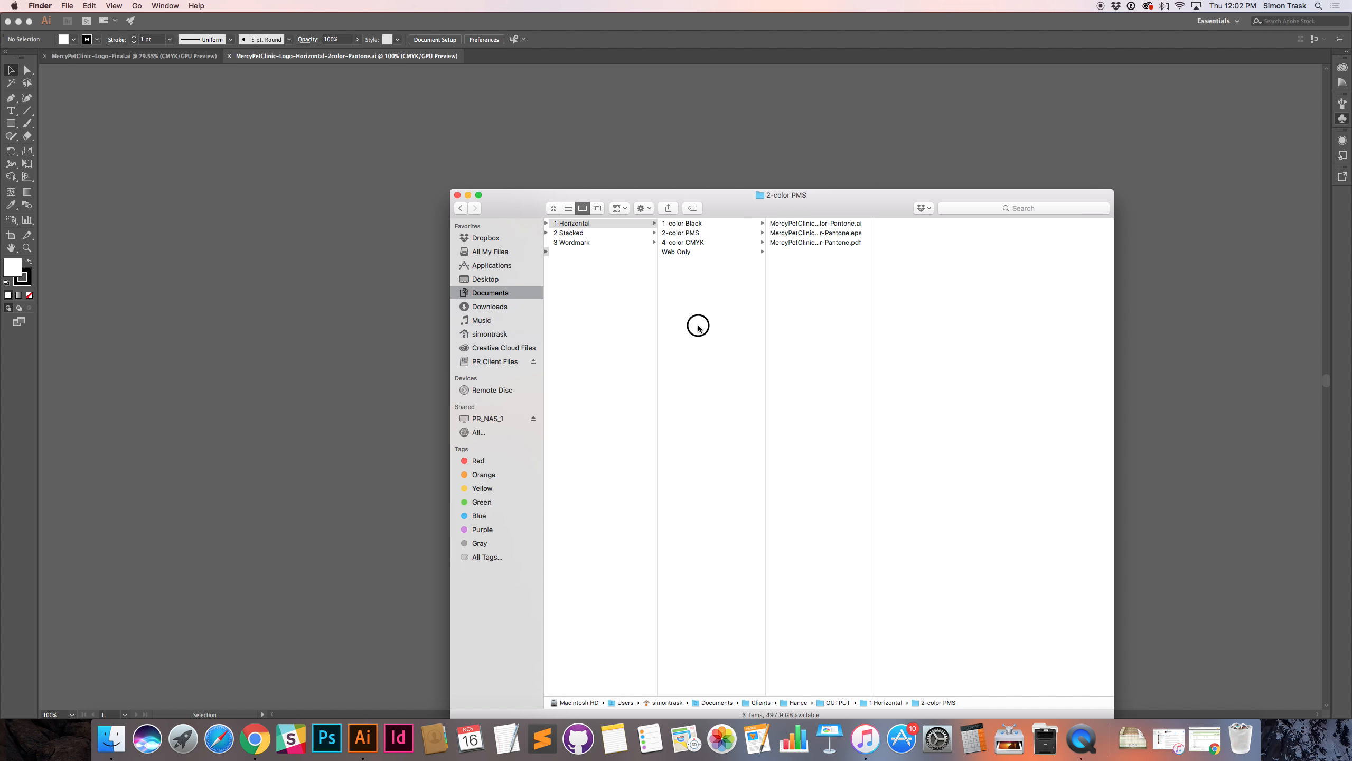
key("super+Tab")
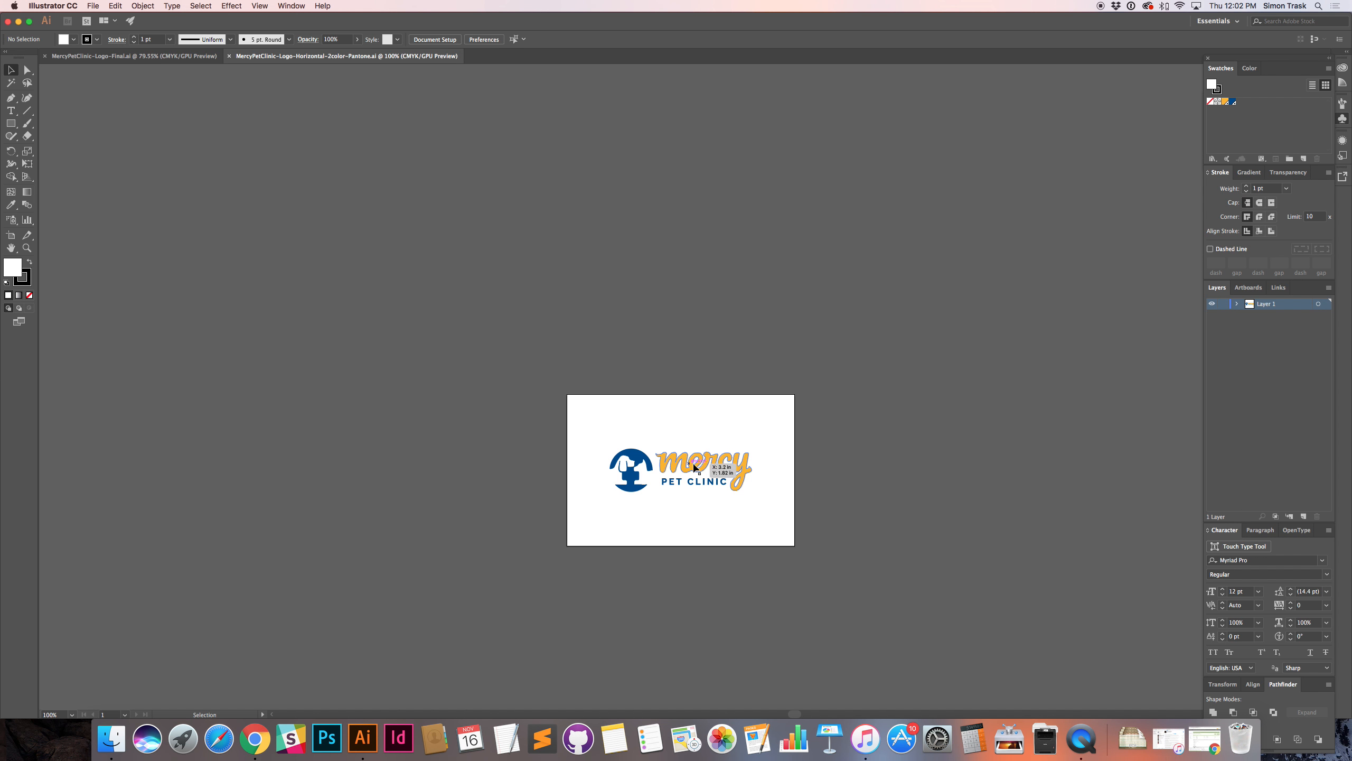
key("super+Tab")
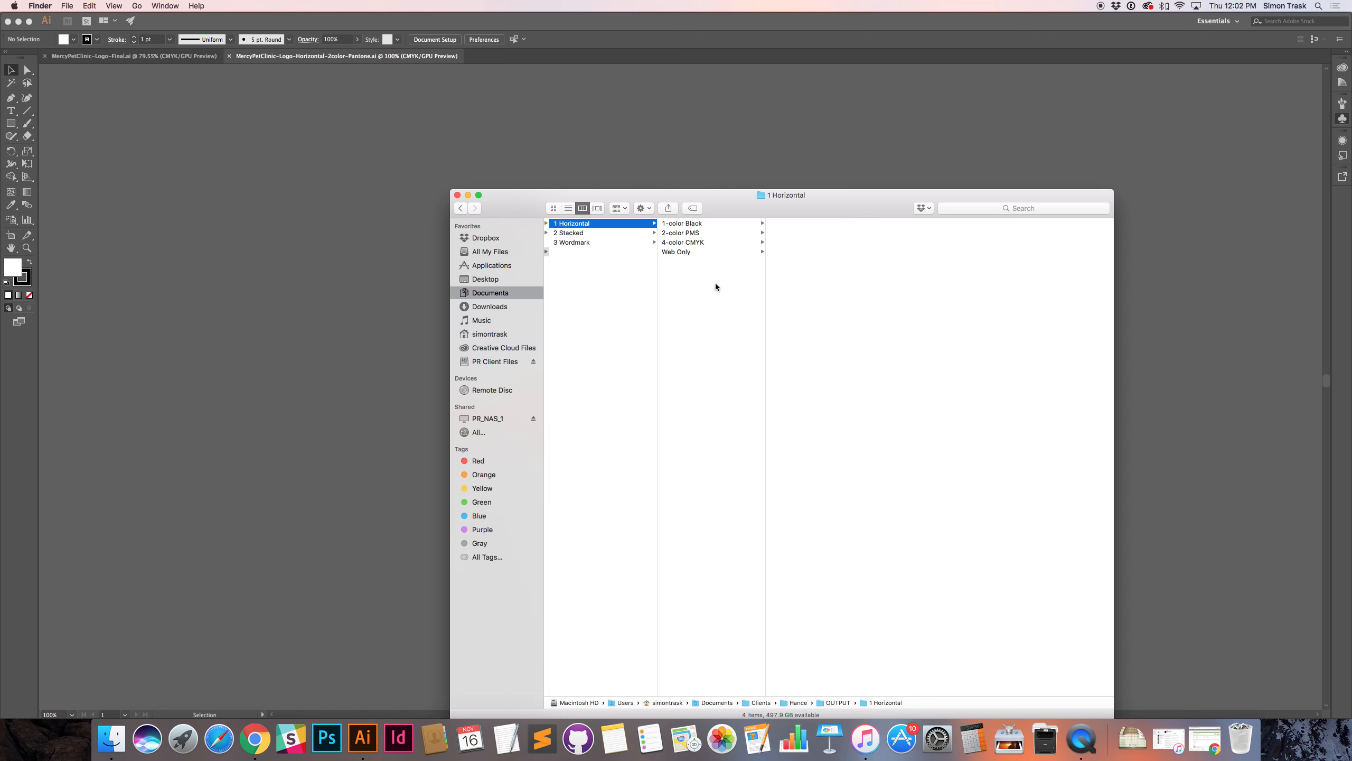
left_click(694, 225)
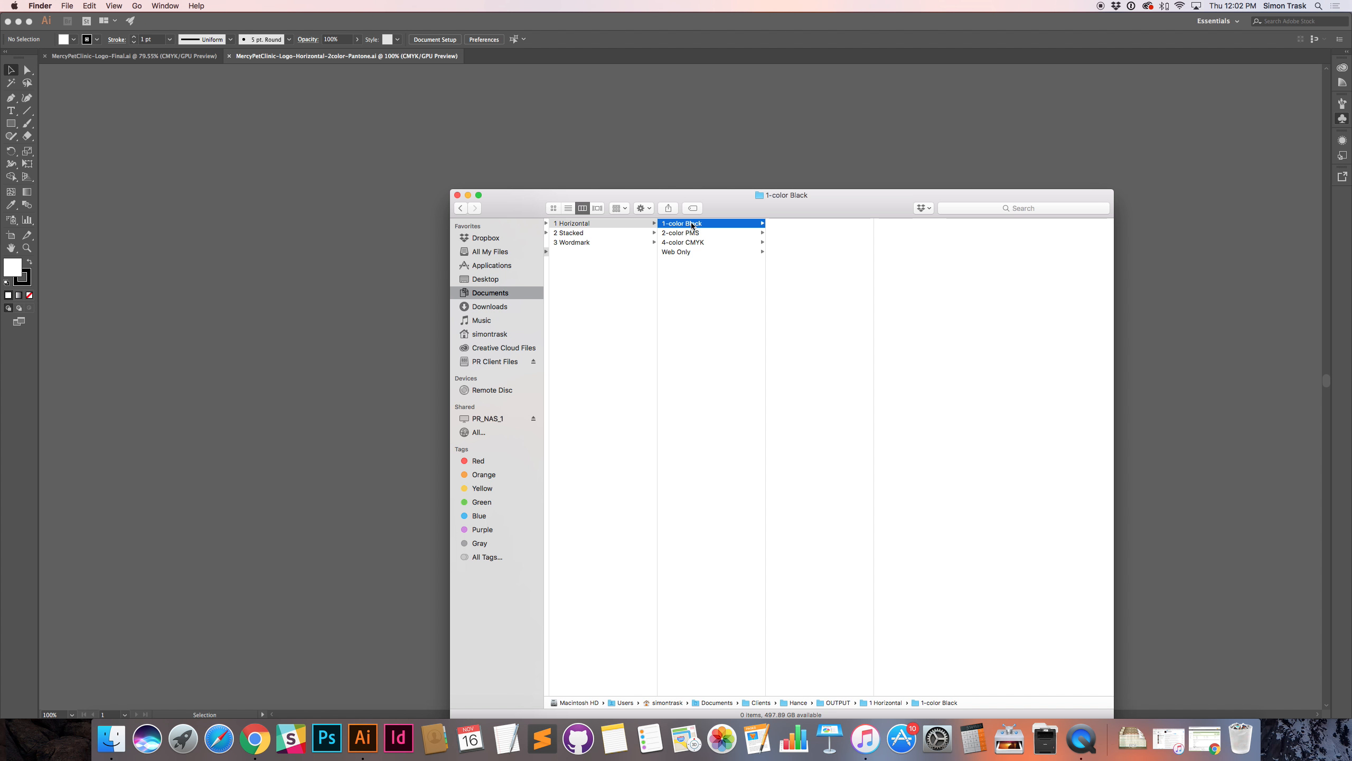
left_click(689, 233)
left_click(800, 233)
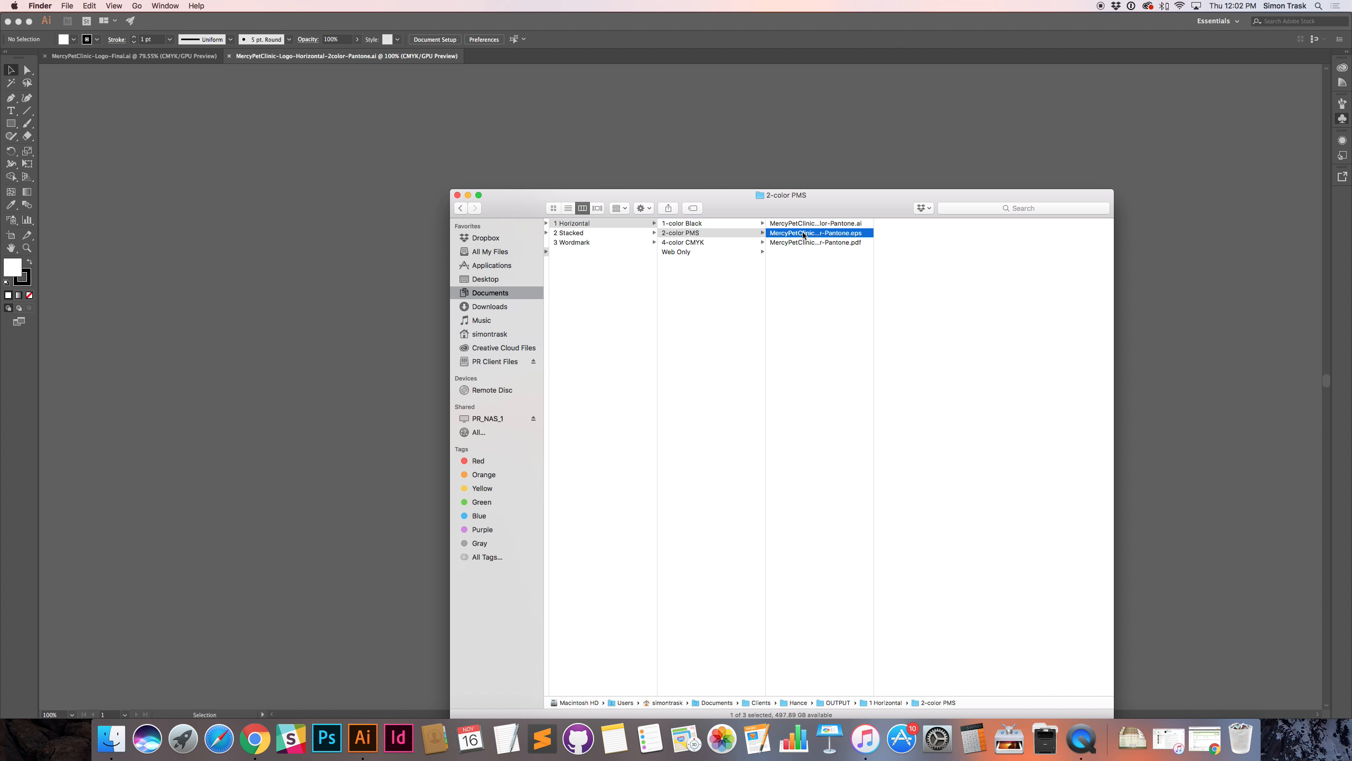
left_click(825, 254)
Step: Create a new folder named 1-color PMS inside the 1 Horizontal folder
left_click(711, 275)
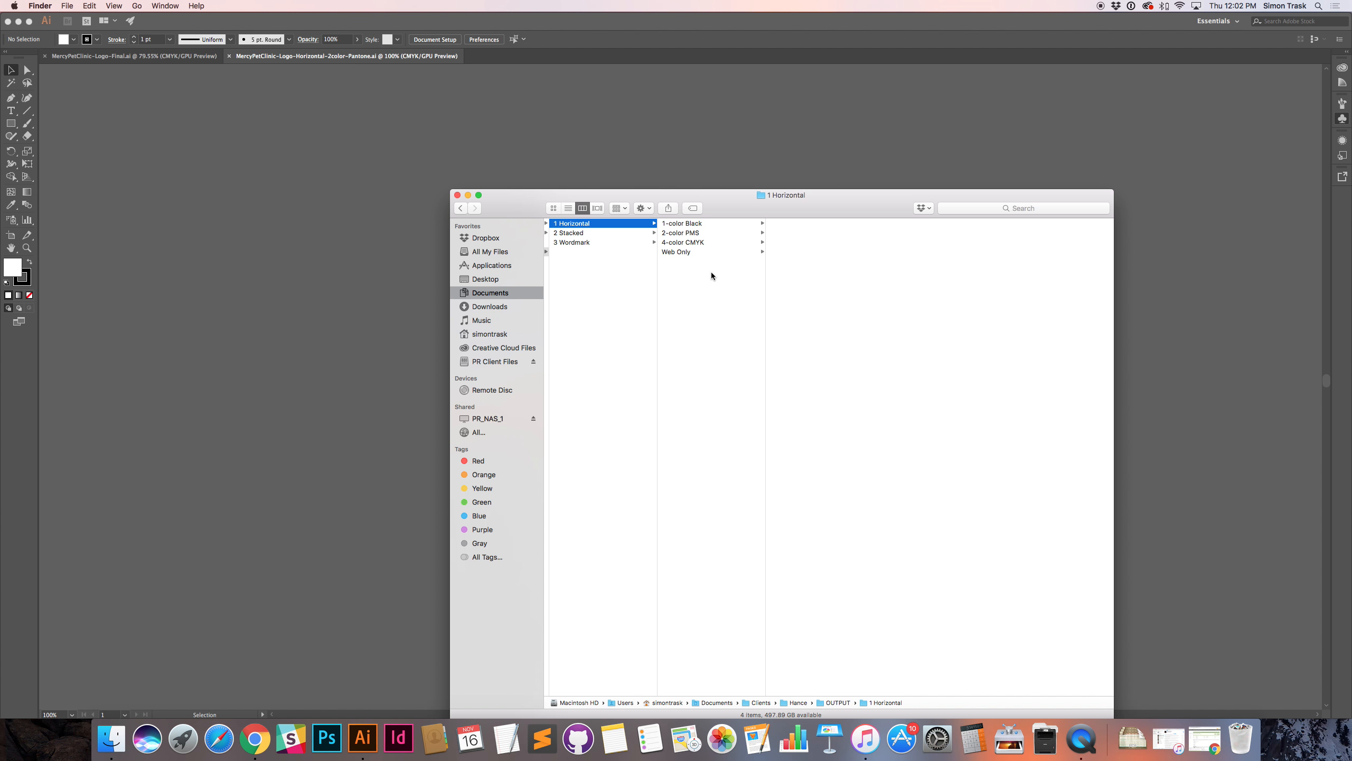
key("super+shift+n")
type("1-color PMS")
key("Return")
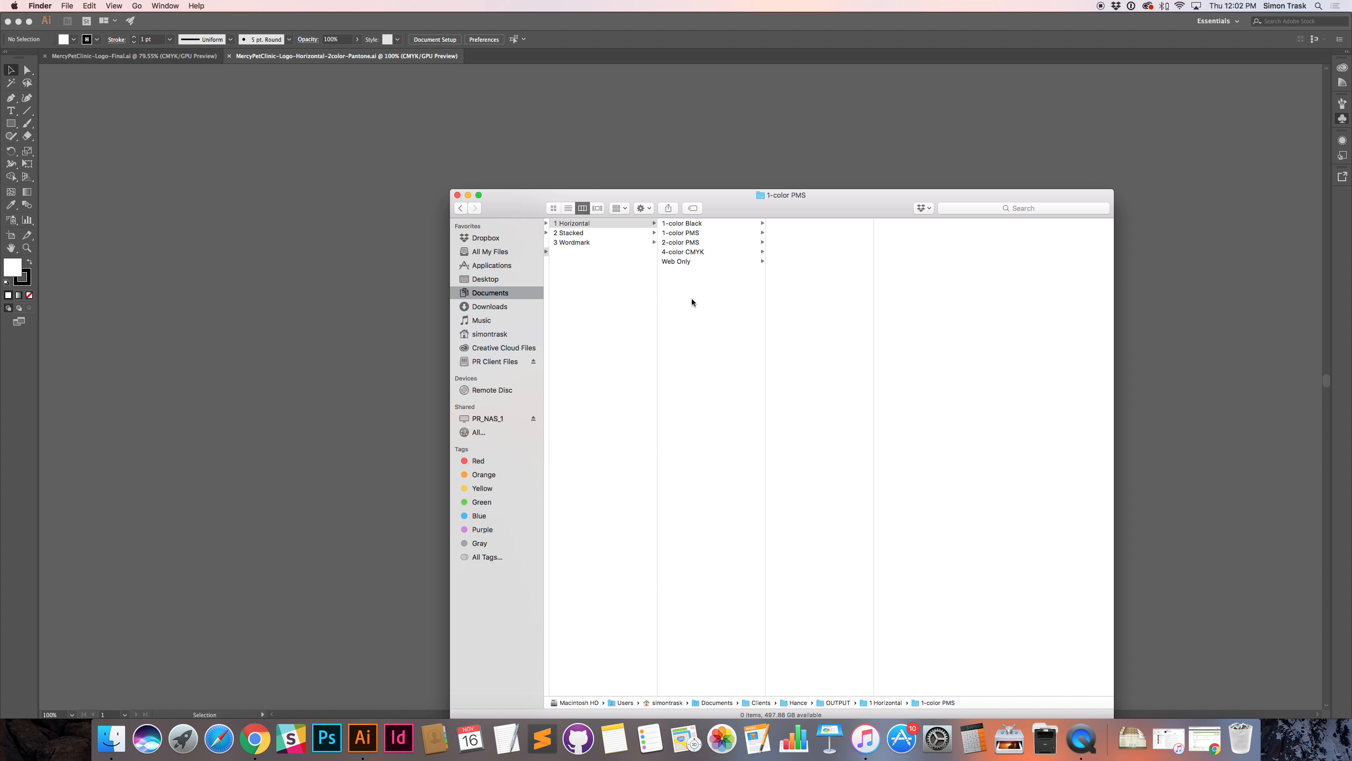
Step: Switch to Illustrator and recolor the whole horizontal Pantone logo with the blue sampled from its round emblem
key("super+Tab")
left_click(708, 466)
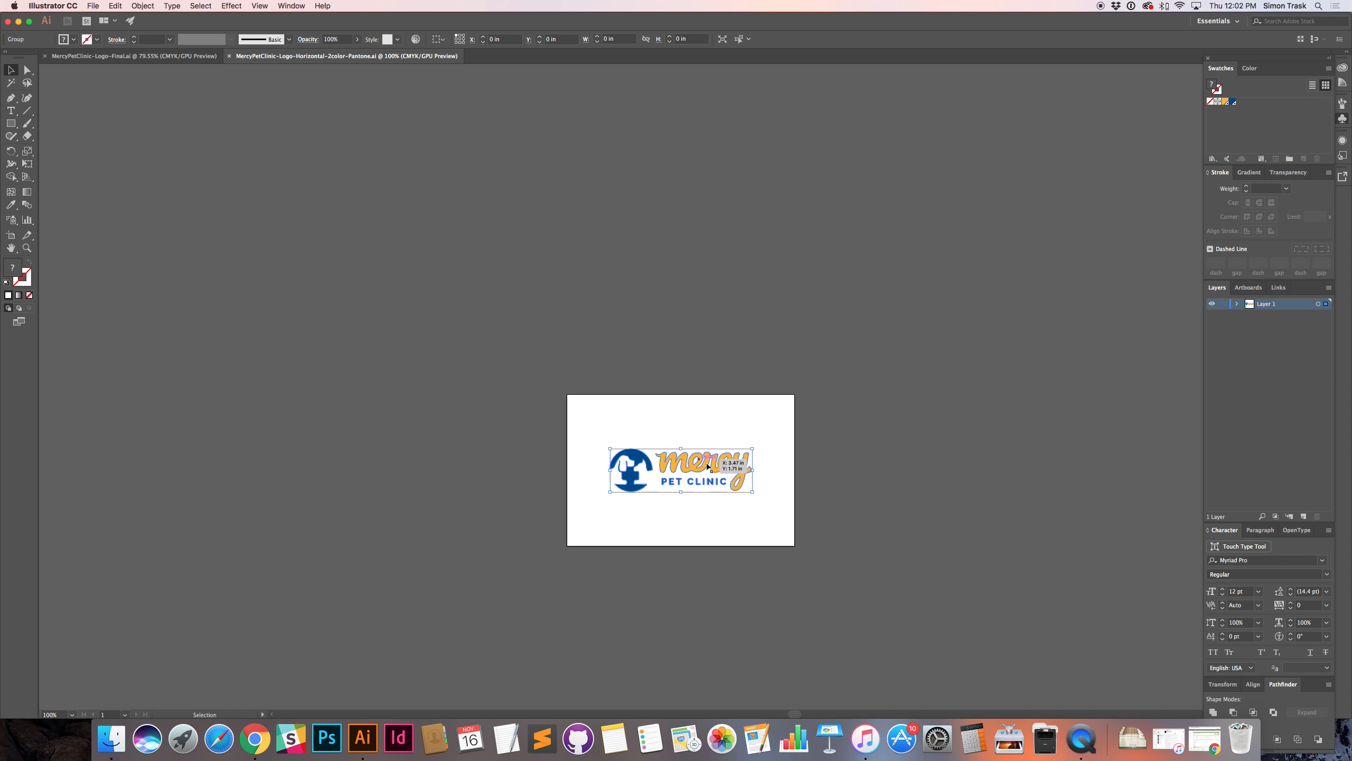
key("i")
left_click(649, 466)
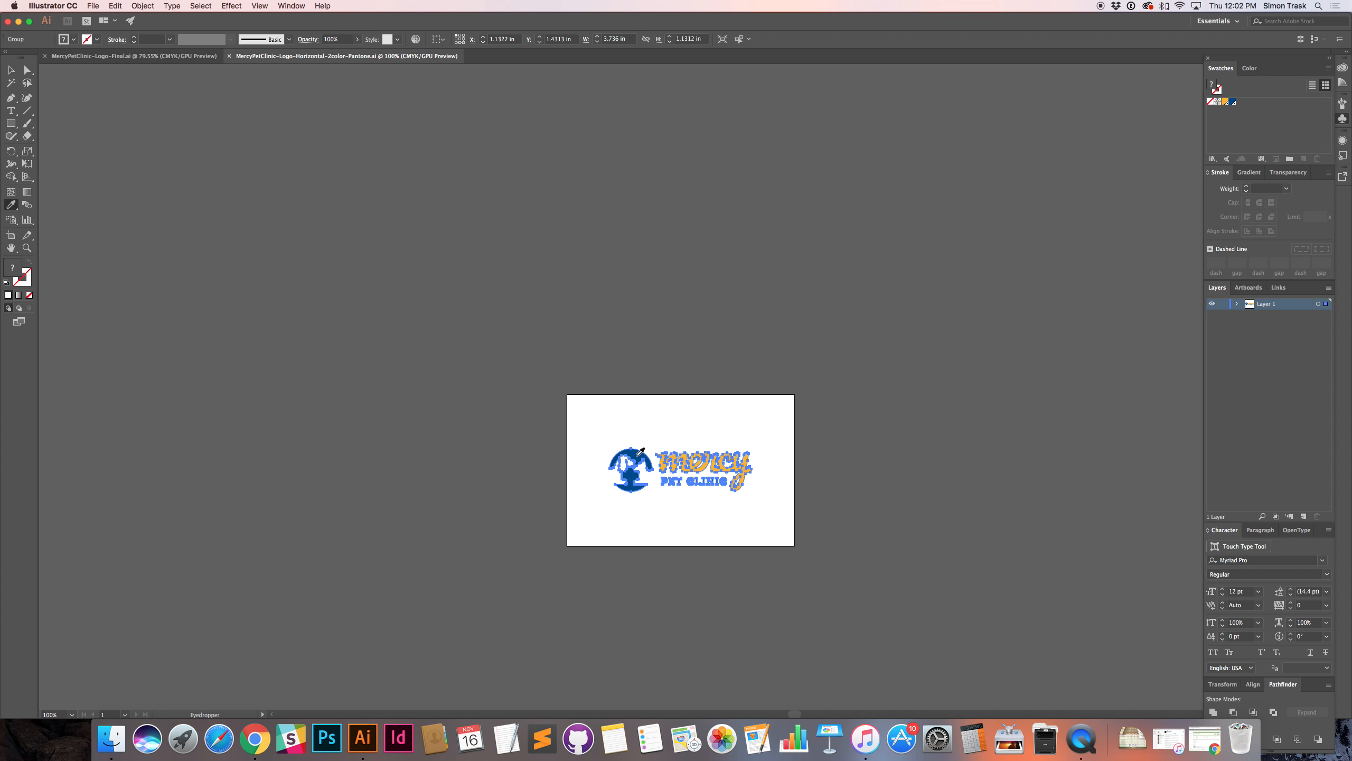
key("v")
left_click(731, 419)
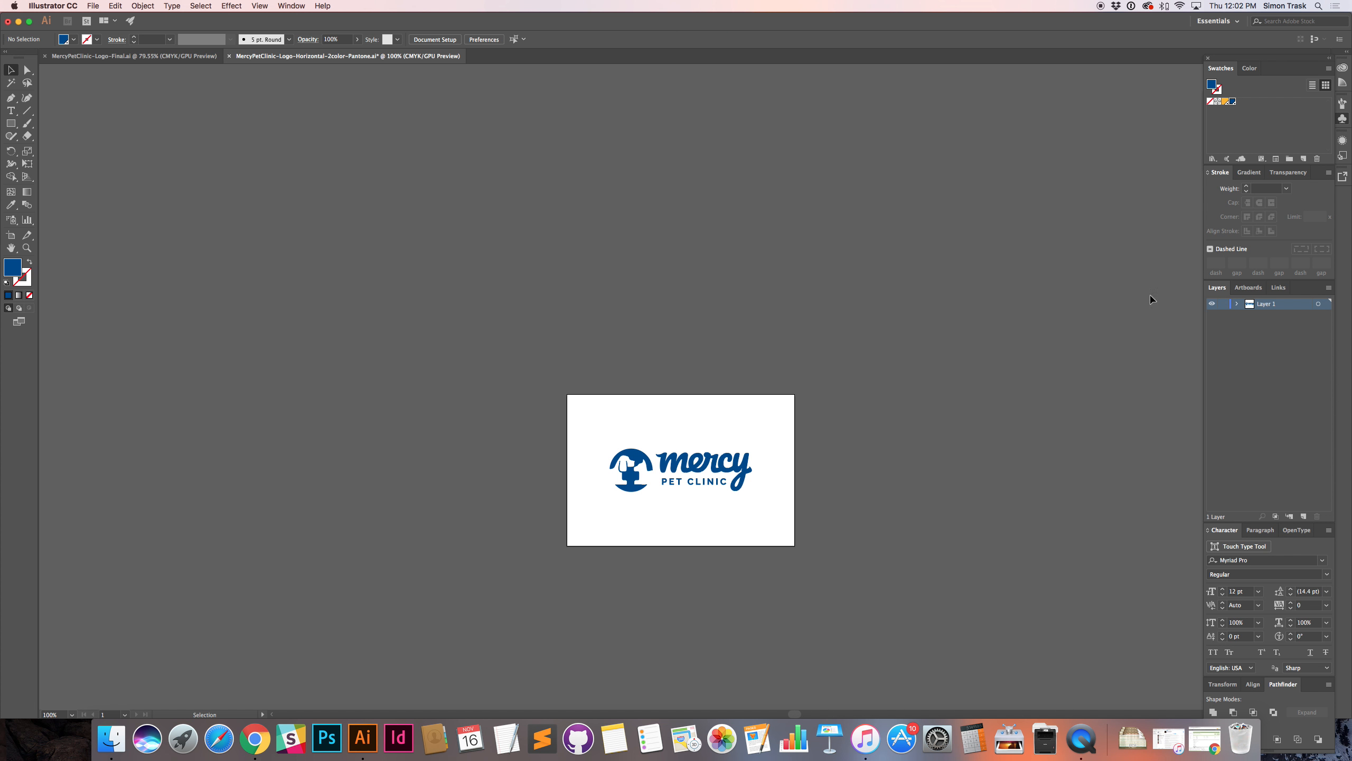
Step: Select all unused swatches in the document and delete them, confirming the removal
left_click(1298, 119)
left_click(1328, 69)
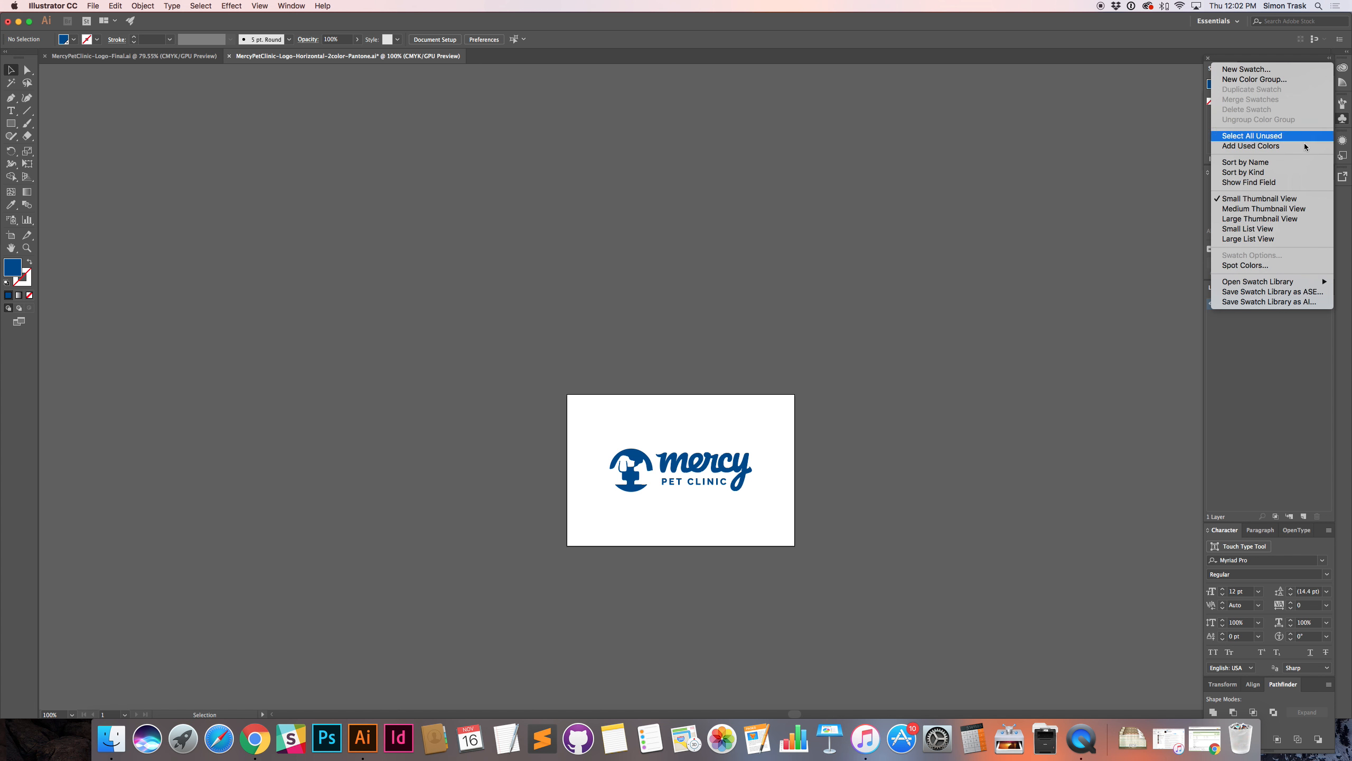
left_click(1293, 135)
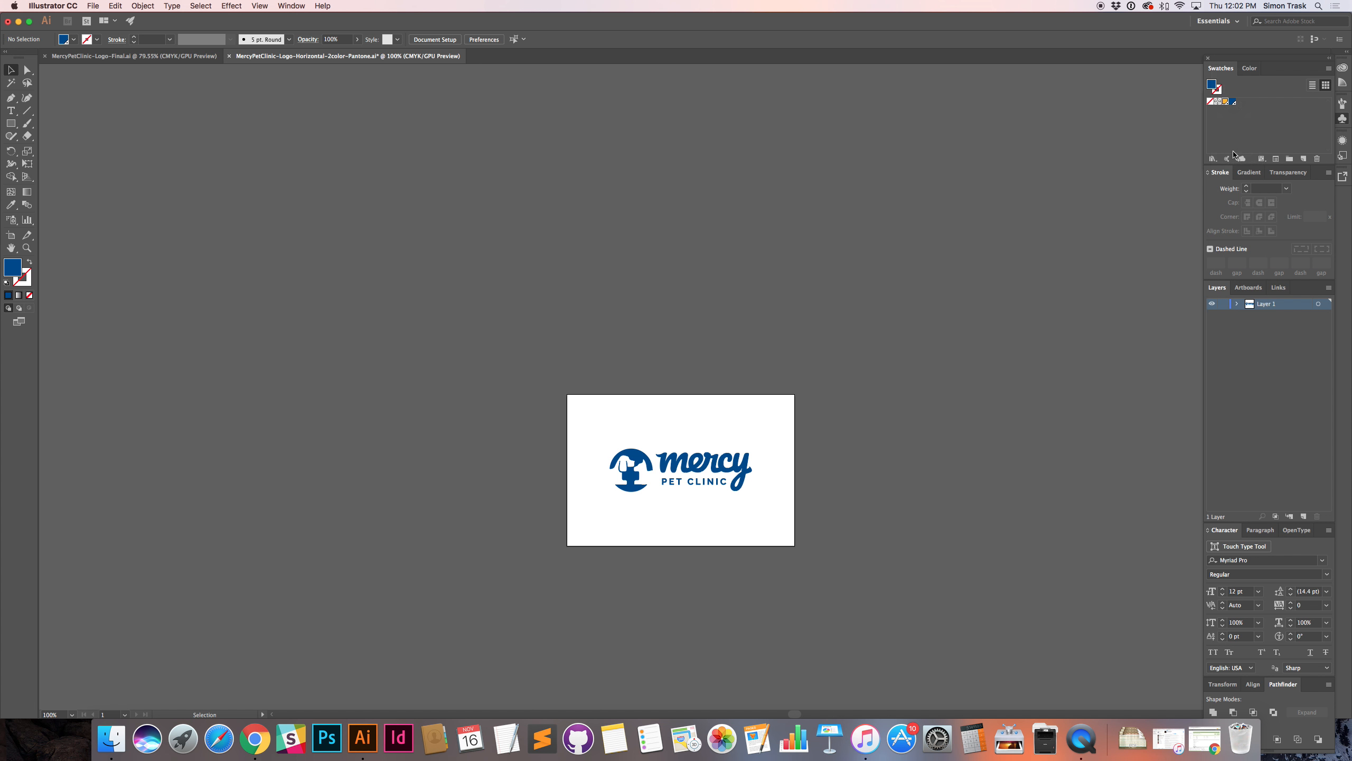
left_click(1316, 159)
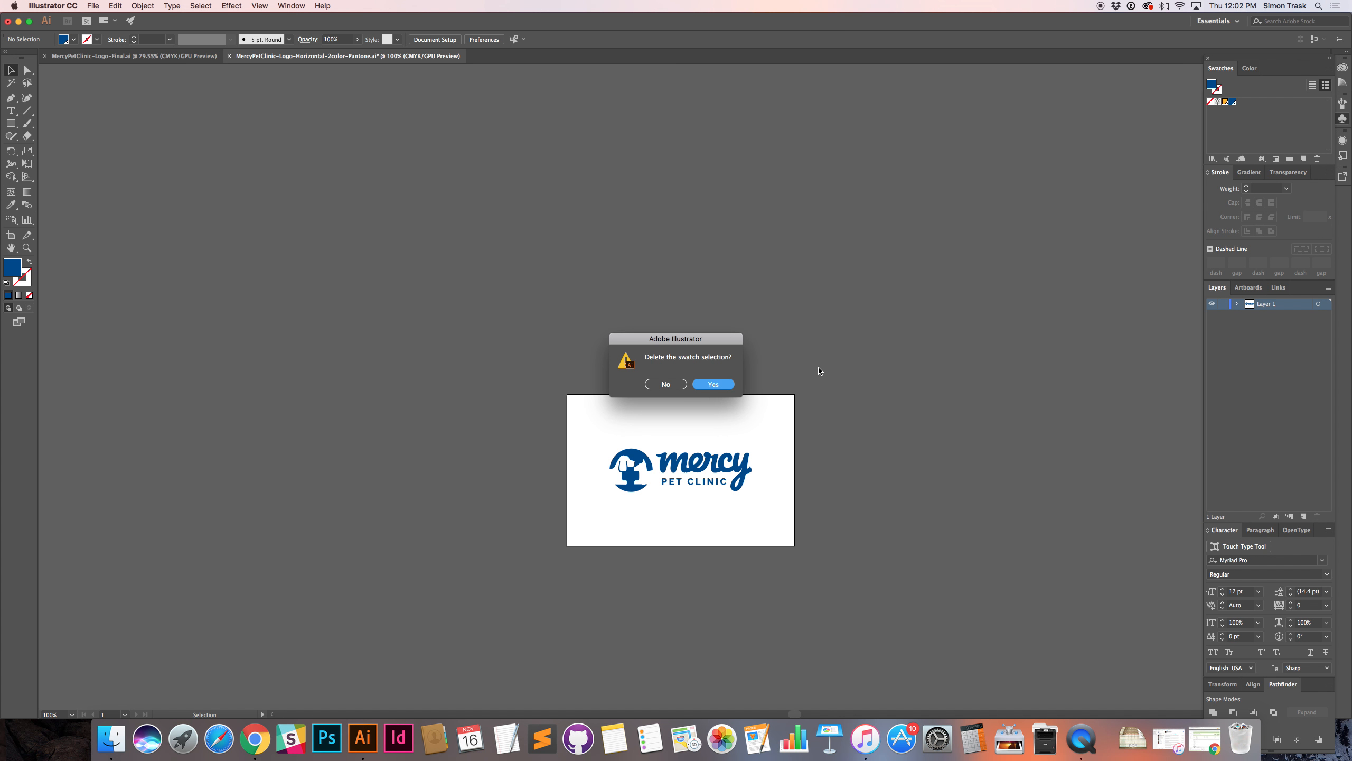
left_click(711, 384)
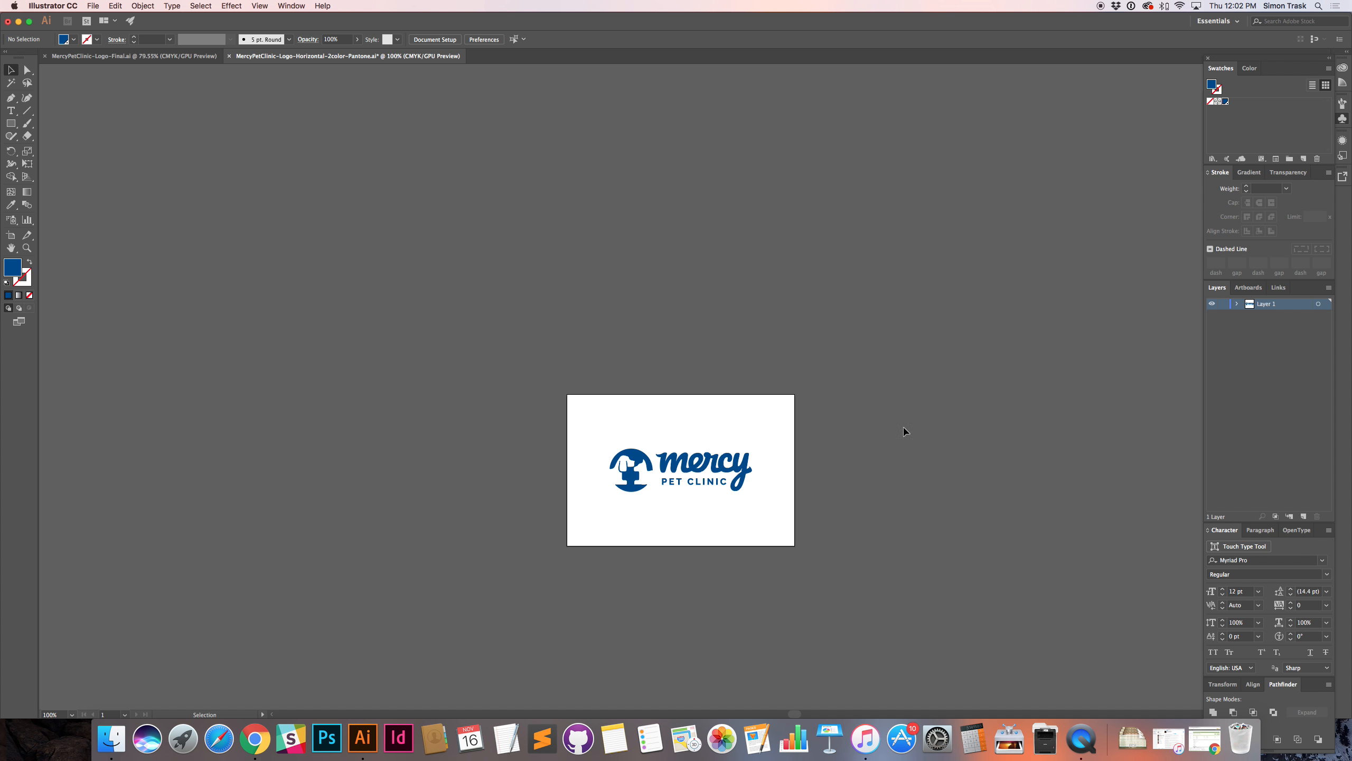
Step: Save the blue horizontal logo as Adobe Illustrator file MercyPetClinic-Logo-Horizontal-1color-Pantone.ai in the 1-color PMS folder, accepting the Illustrator CC options
left_click(1222, 116)
key("super+shift+s")
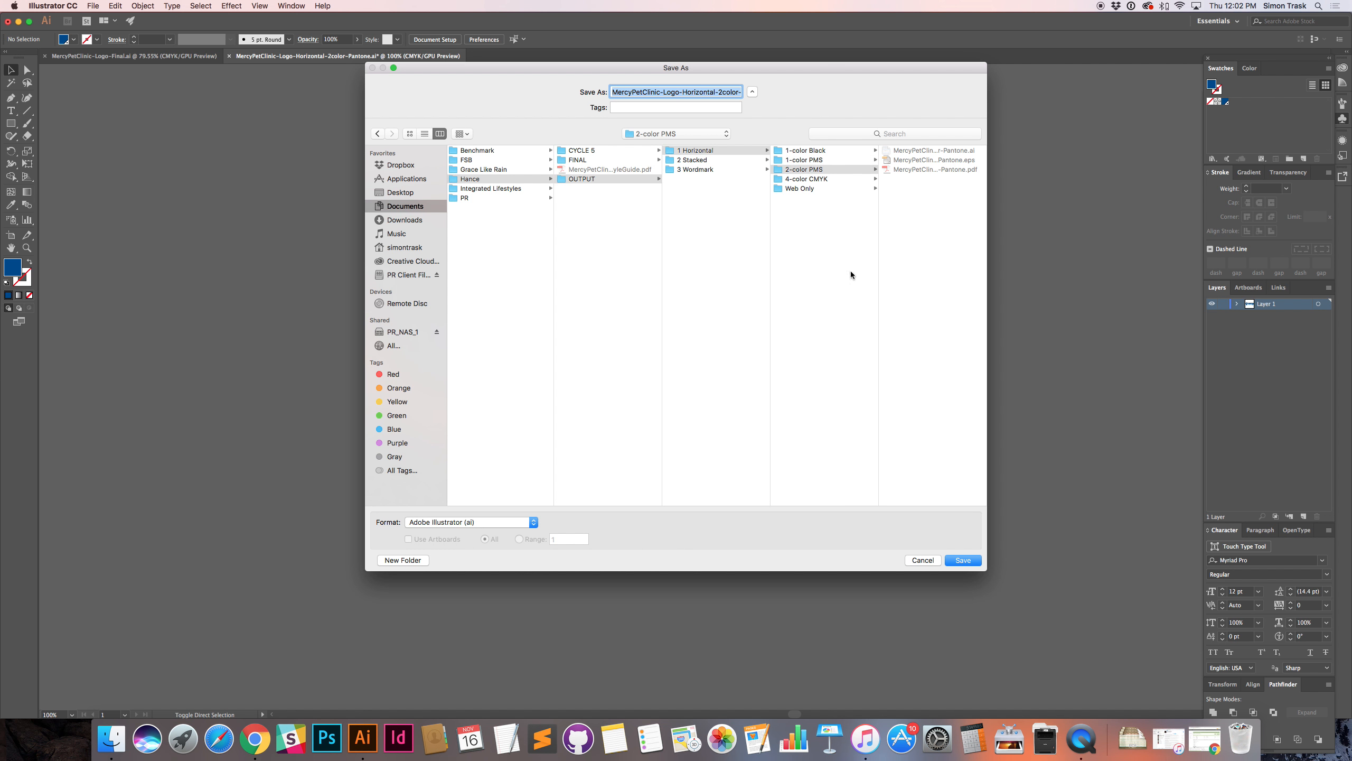
left_click(828, 160)
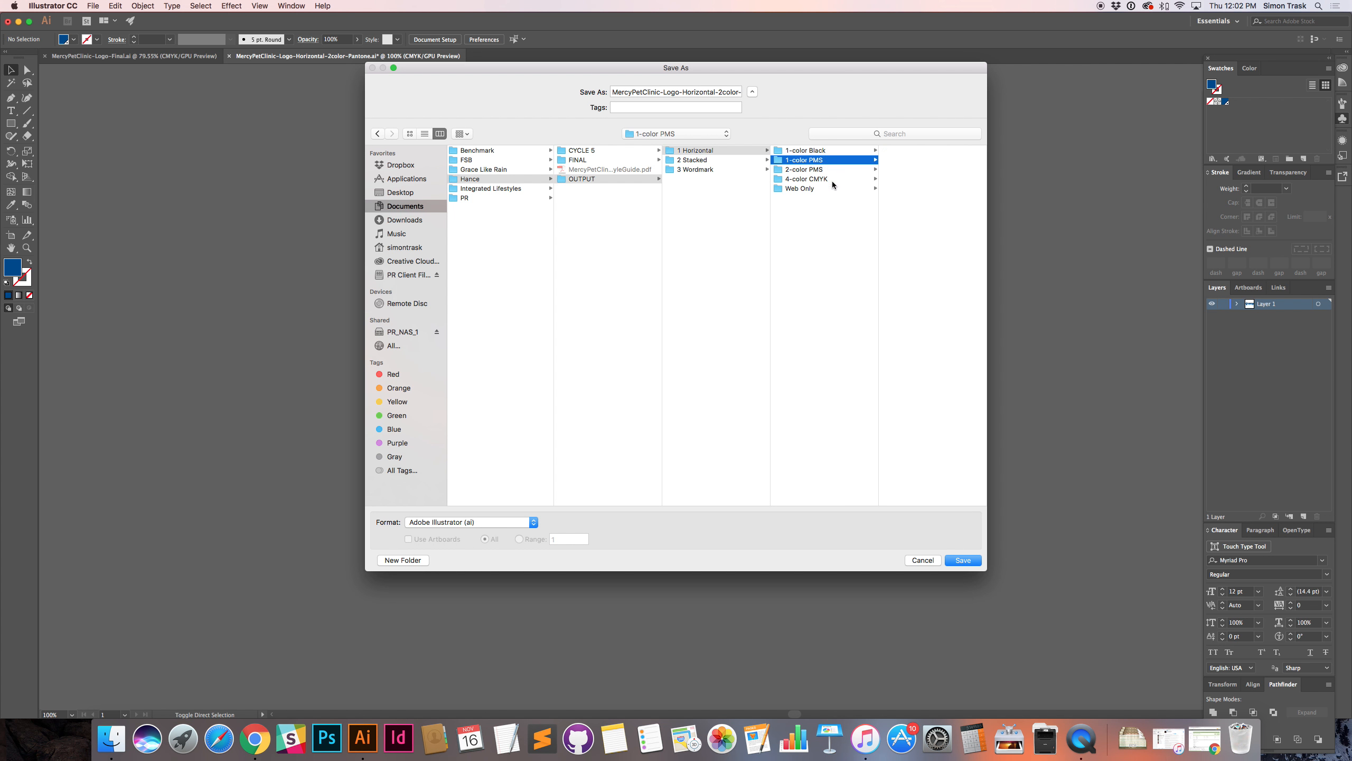
left_click(720, 91)
triple_click(707, 91)
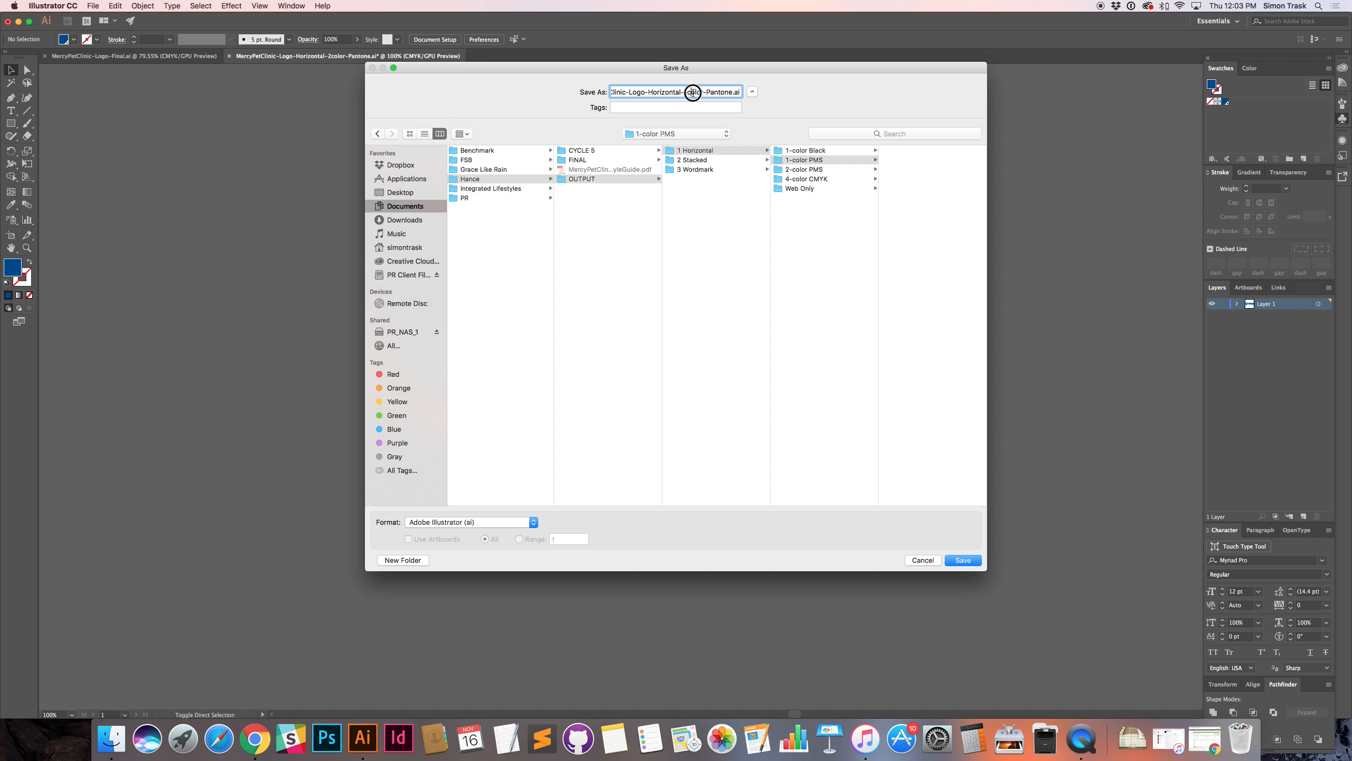
double_click(719, 92)
left_click(972, 564)
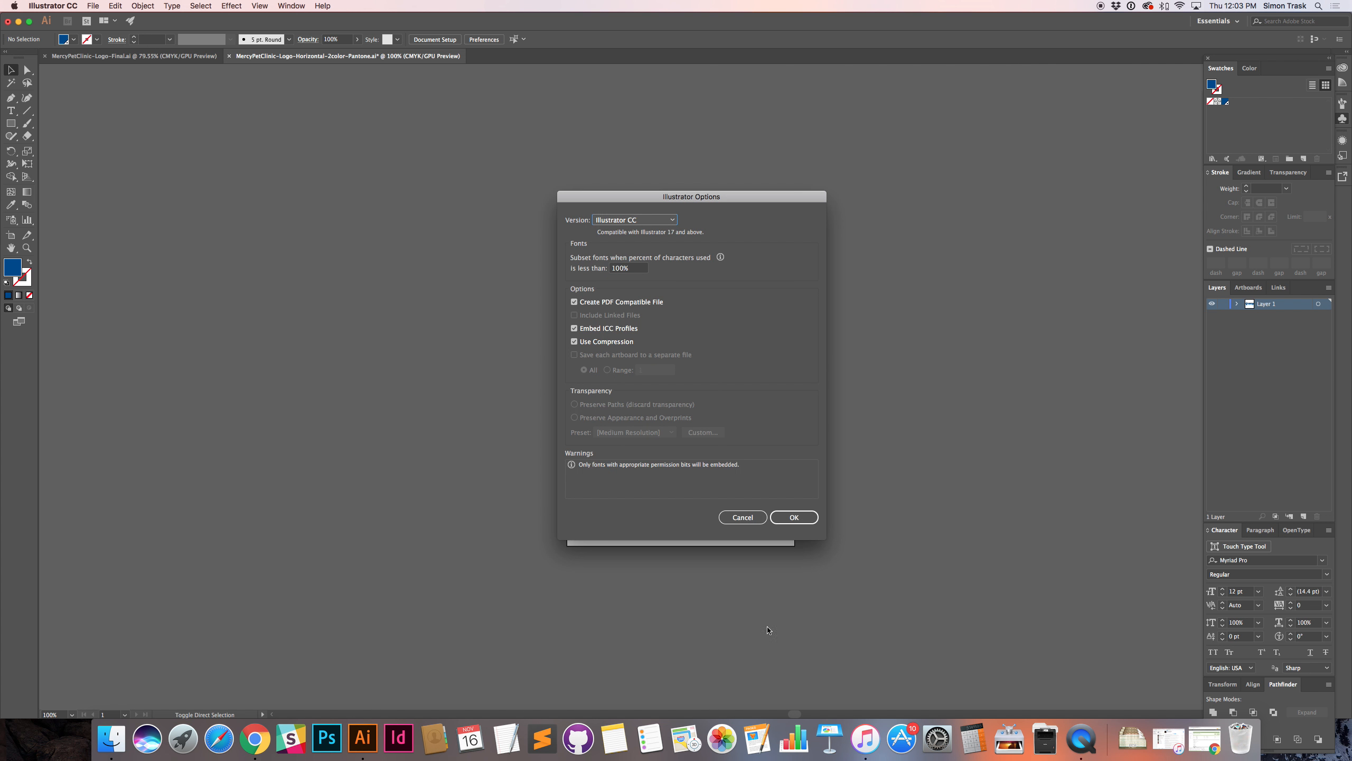
left_click(794, 517)
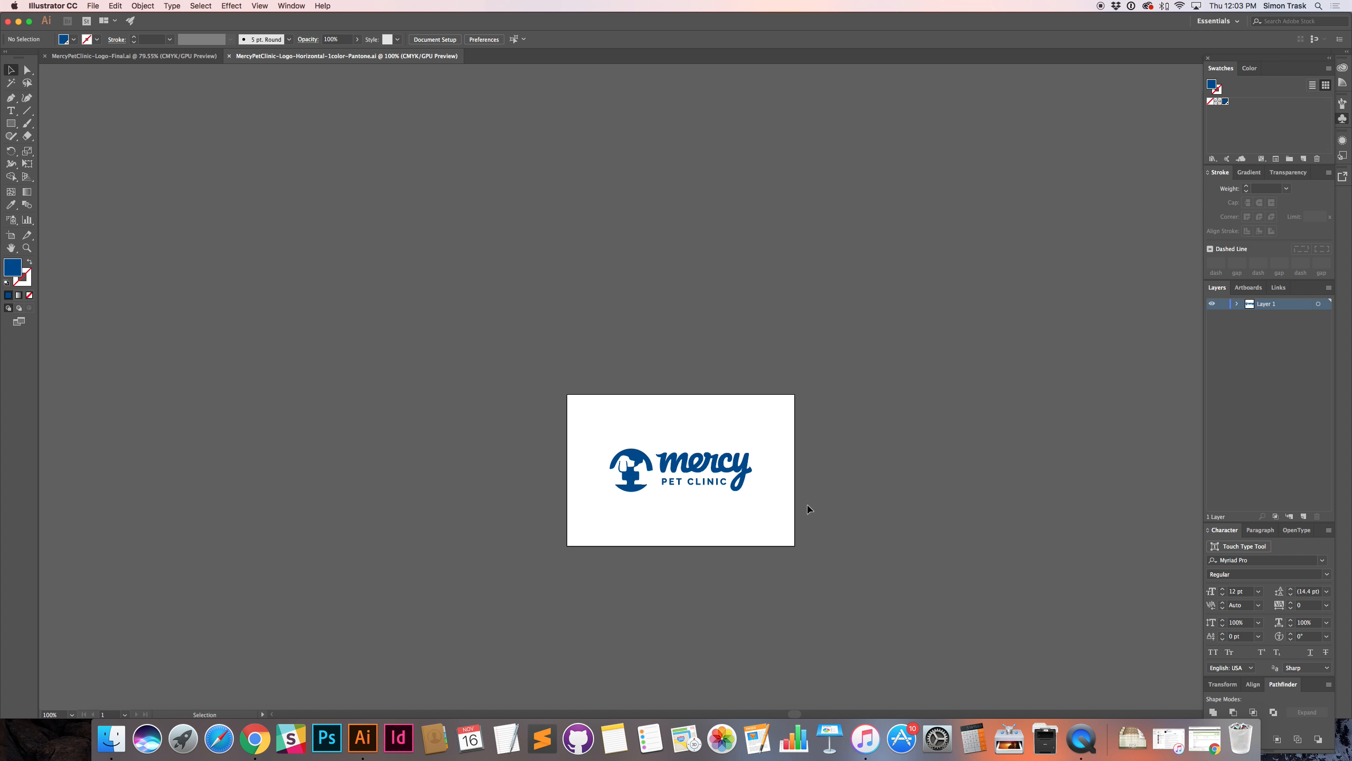
Step: Close the saved 1-color logo document, switch to Finder and show the contents of the 4-color CMYK folder inside 1 Horizontal
key("super+w")
key("super+Tab")
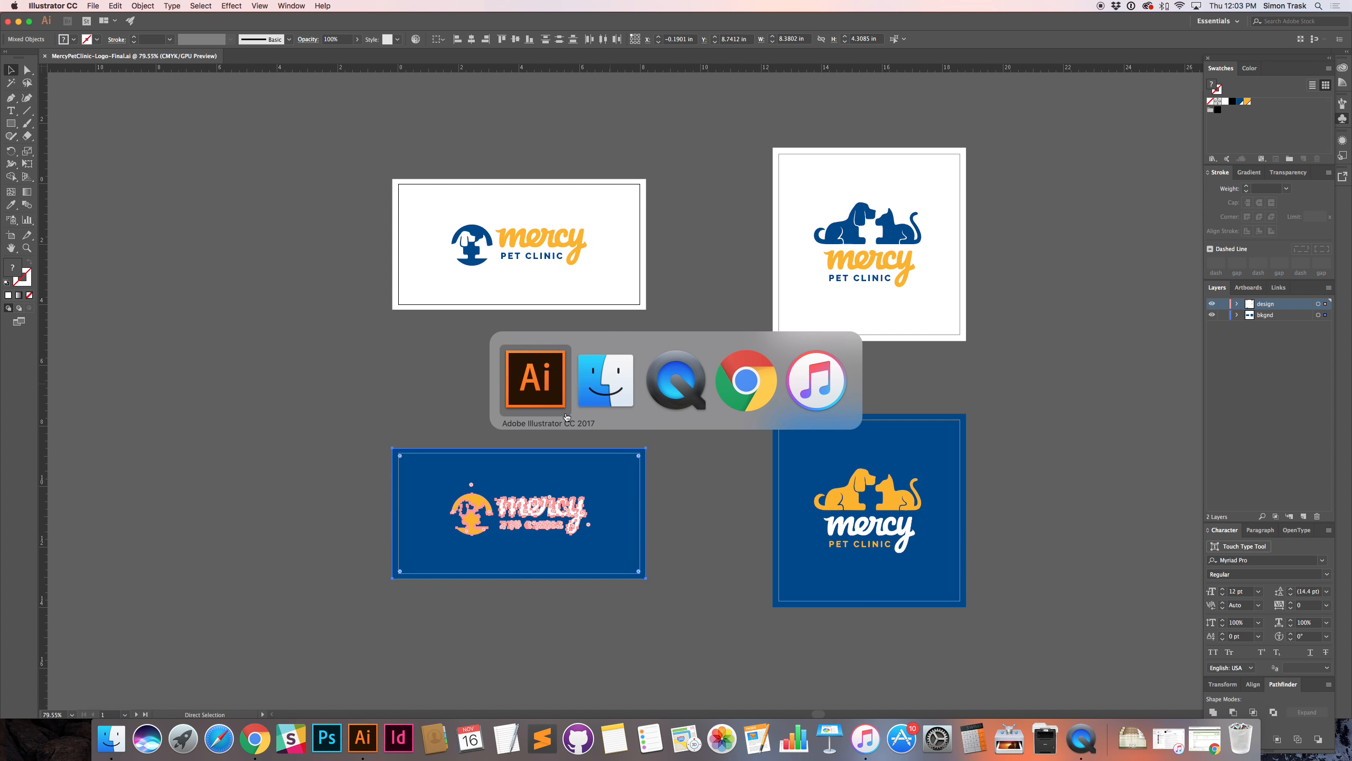
left_click(710, 252)
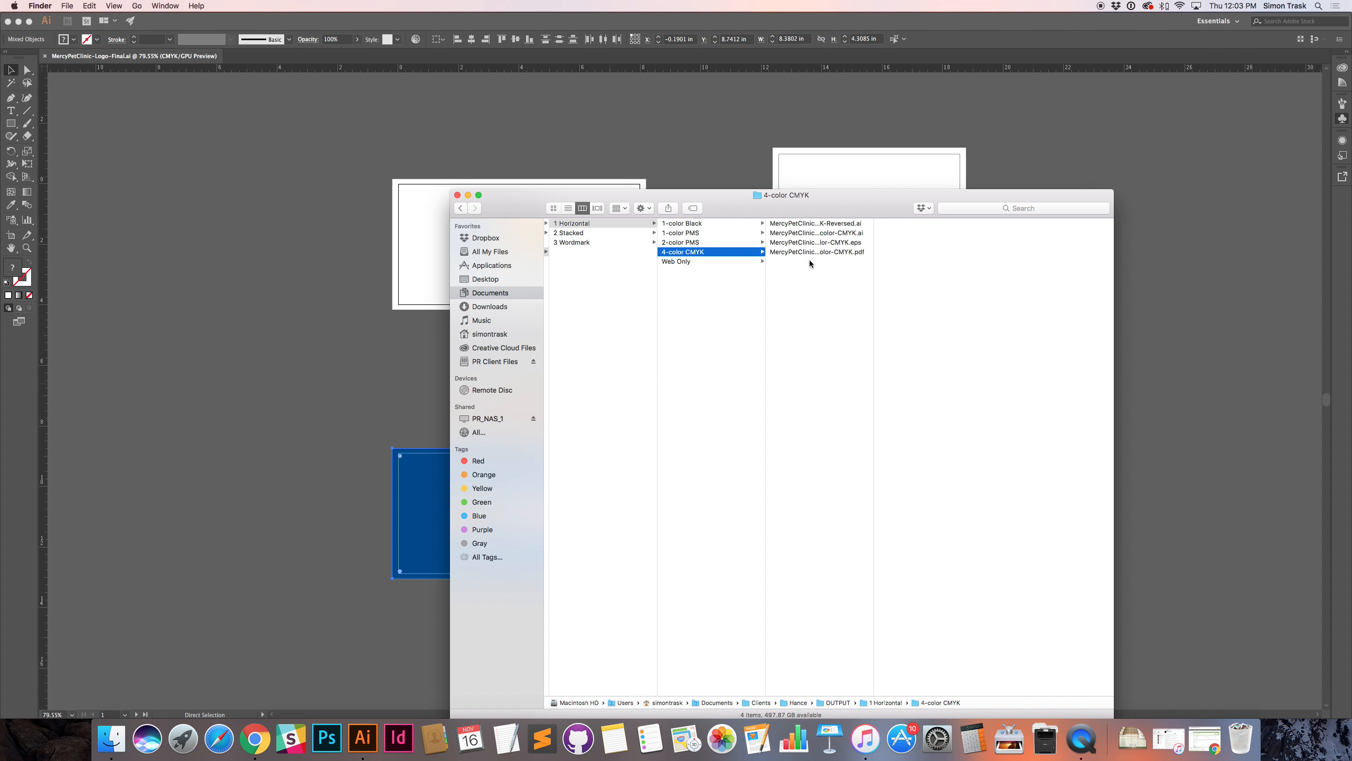
Step: Open MercyPetClinic-Logo-Horizontal-4color-CMYK.ai in Illustrator and fill the entire logo with the blue swatch
left_click(833, 234)
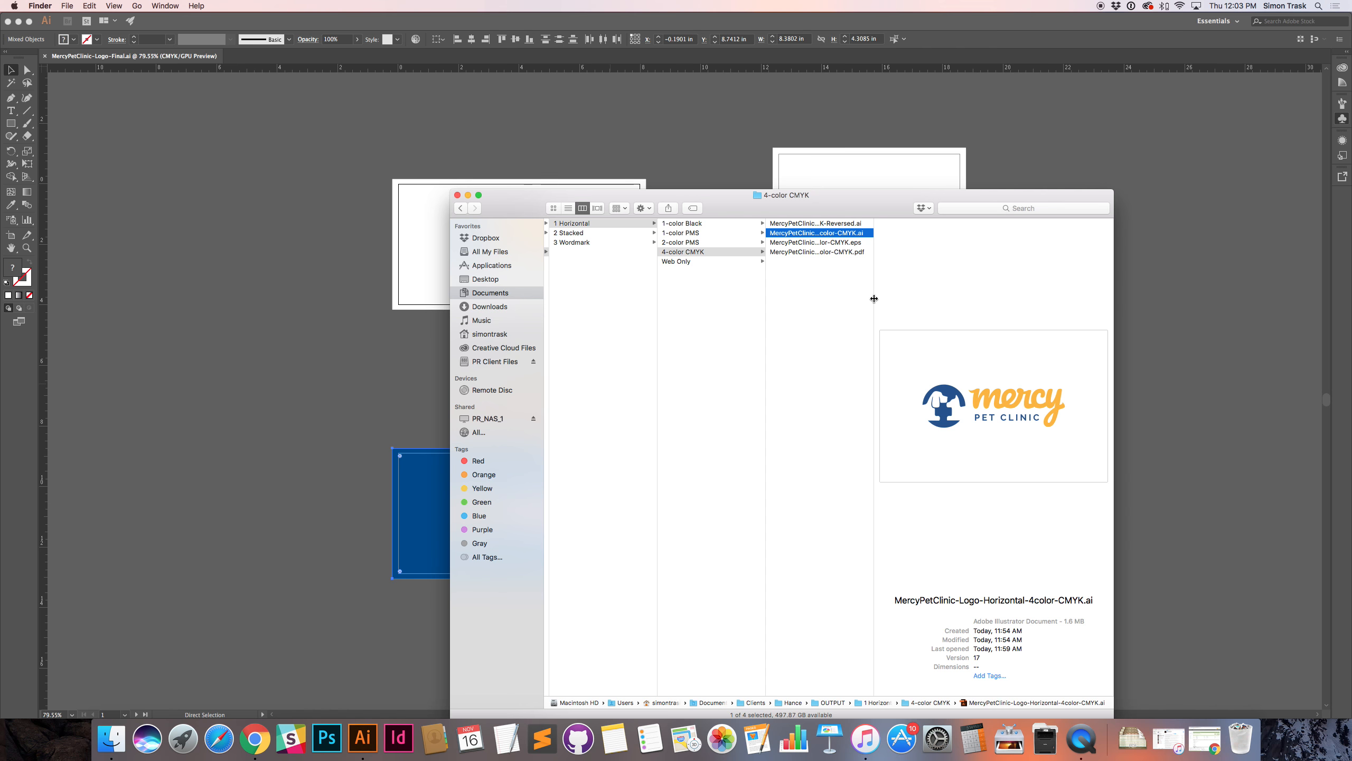
key("super+Tab")
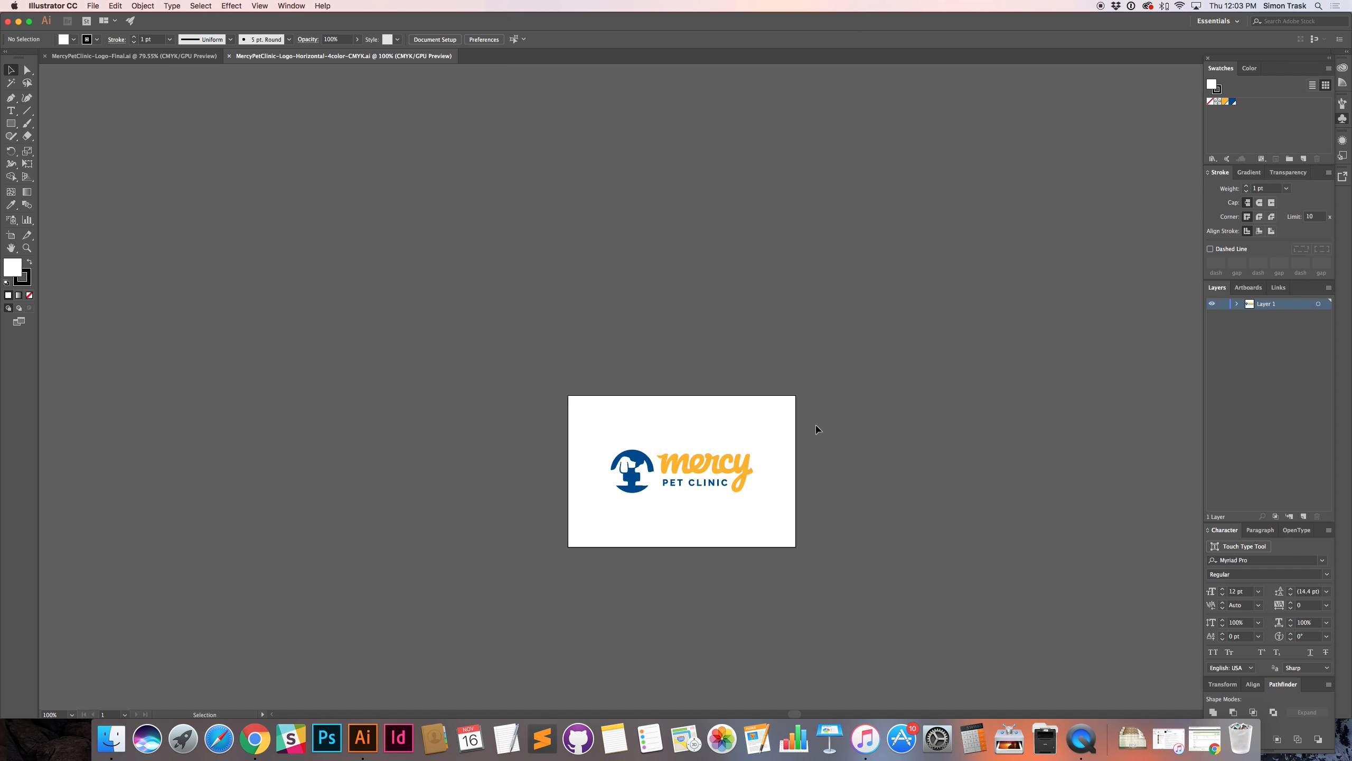
left_click_drag(825, 426, 579, 561)
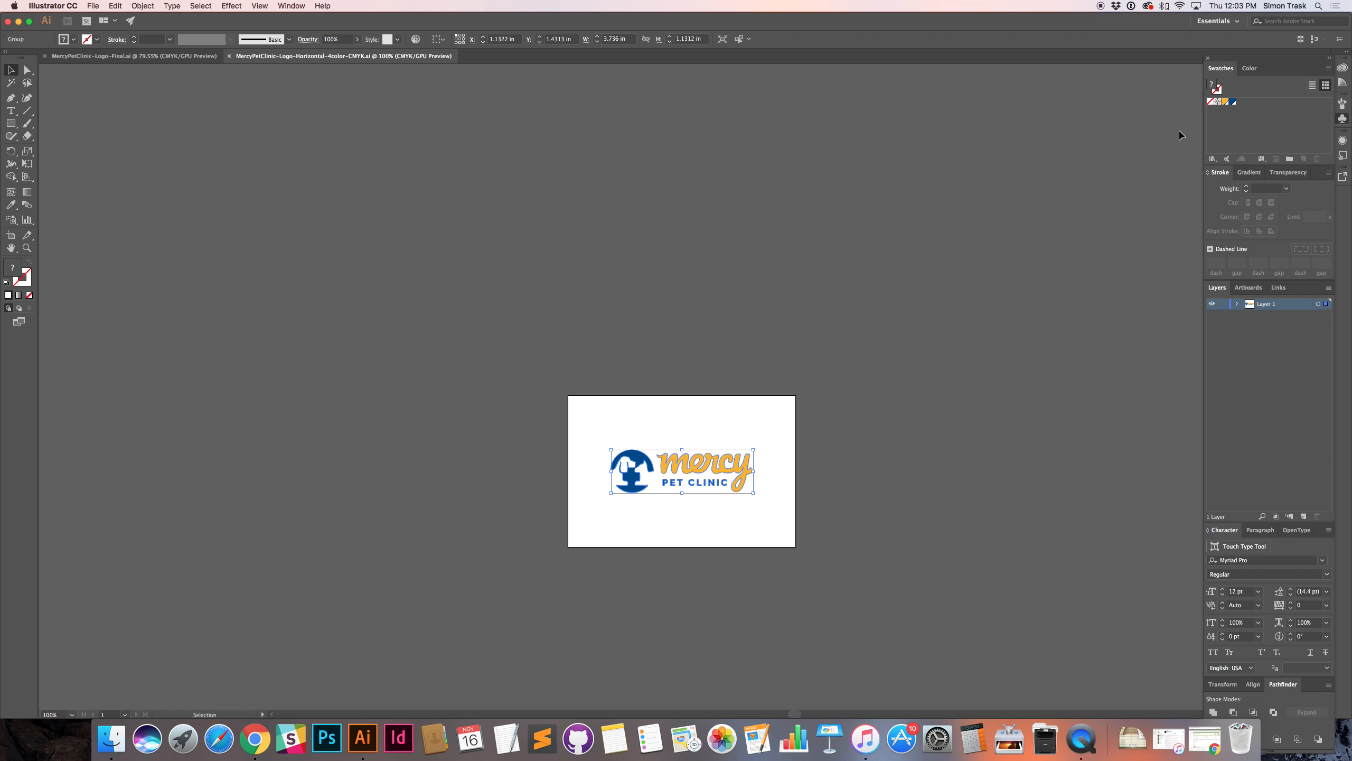
left_click(1231, 101)
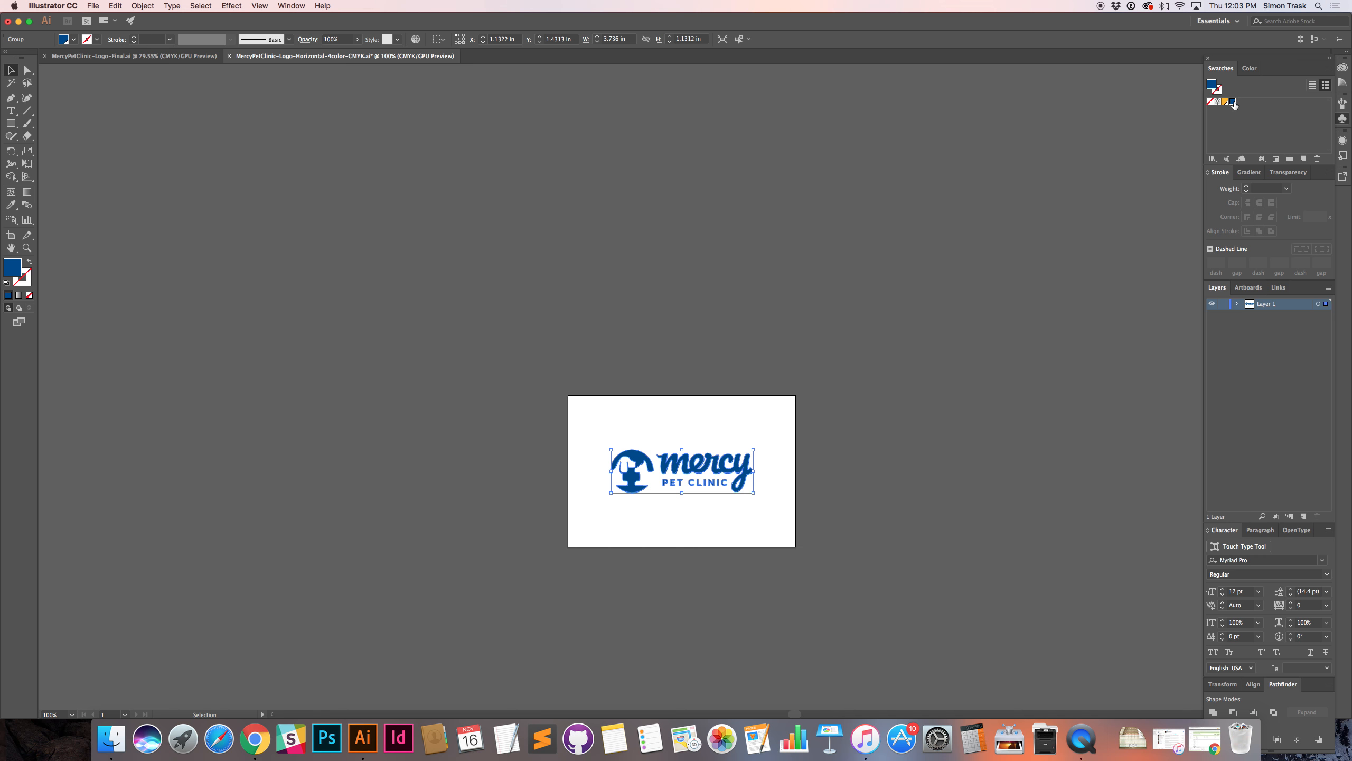
double_click(1231, 102)
key("Escape")
Step: Recolor the selected logo to solid black and deselect it
left_click(1251, 68)
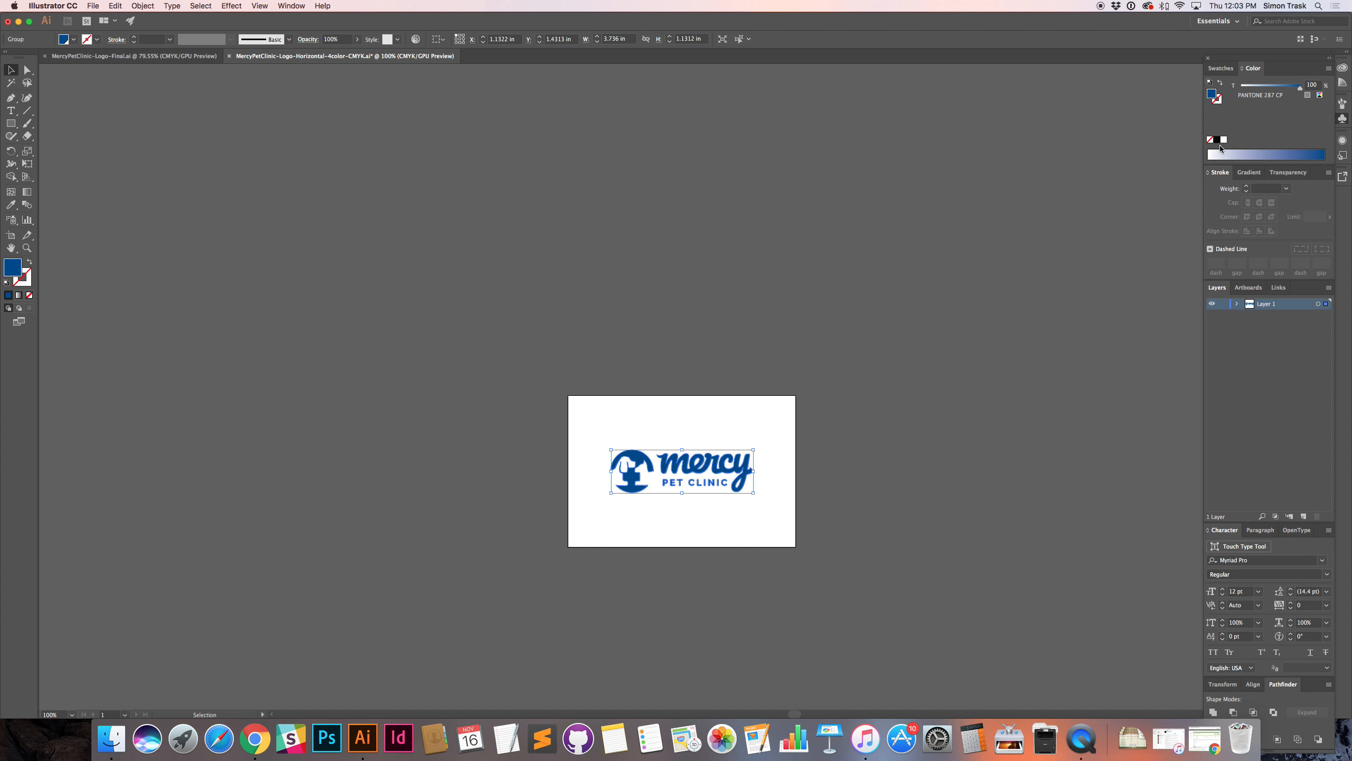
left_click(1218, 141)
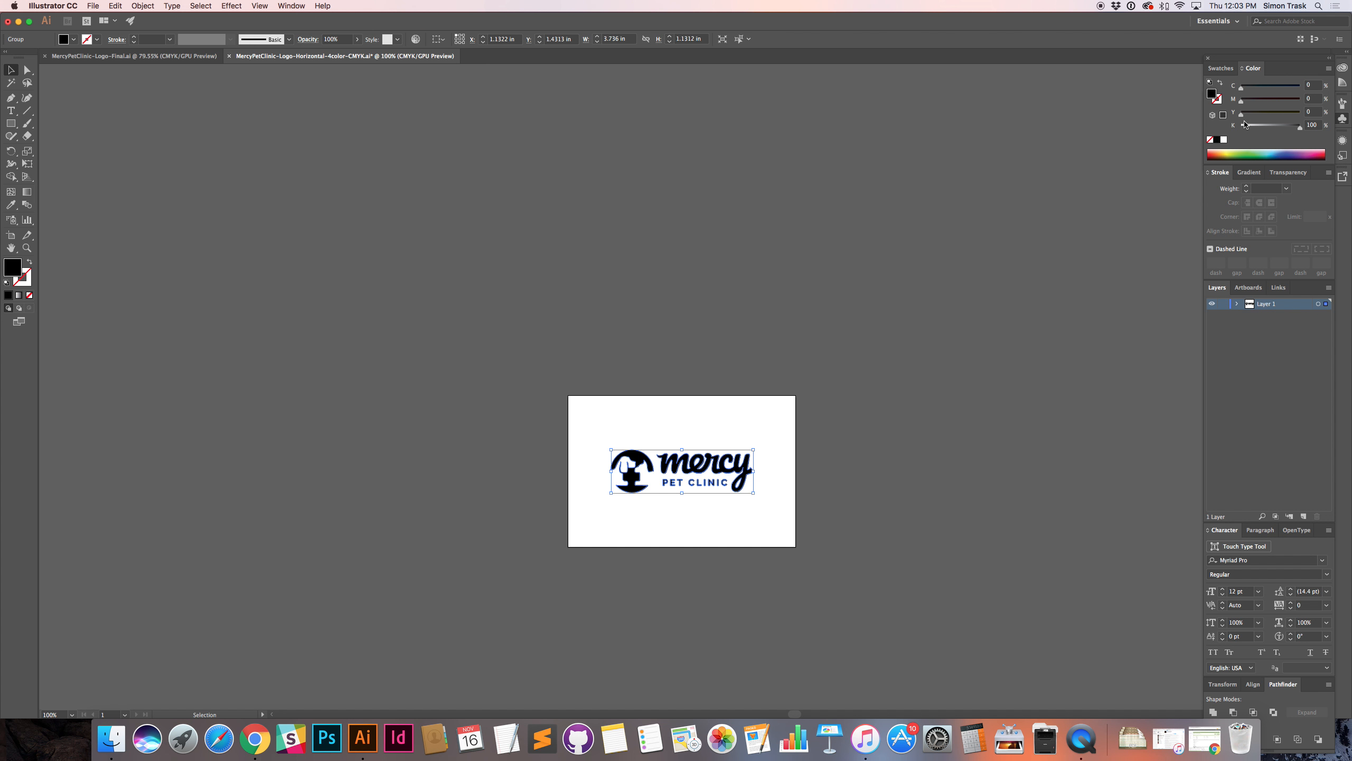
left_click(1215, 70)
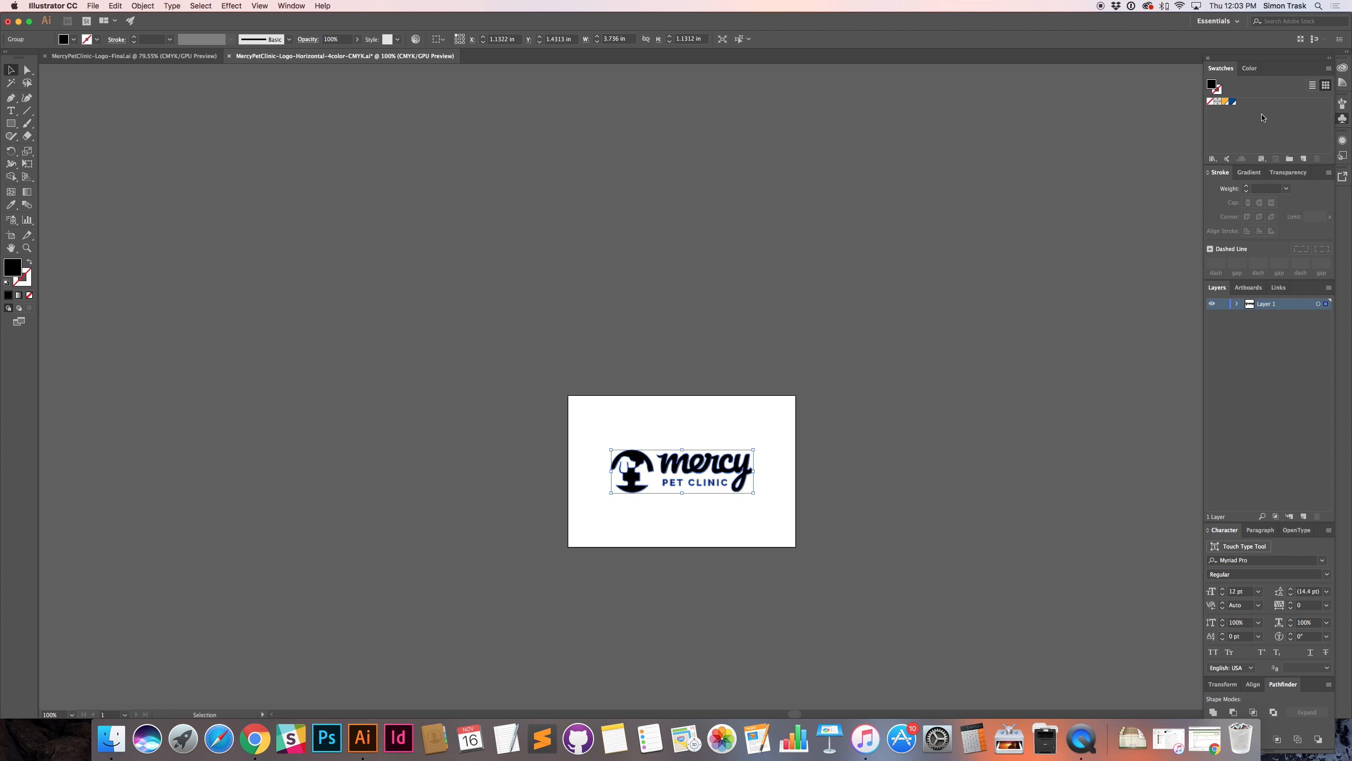
left_click(1050, 478)
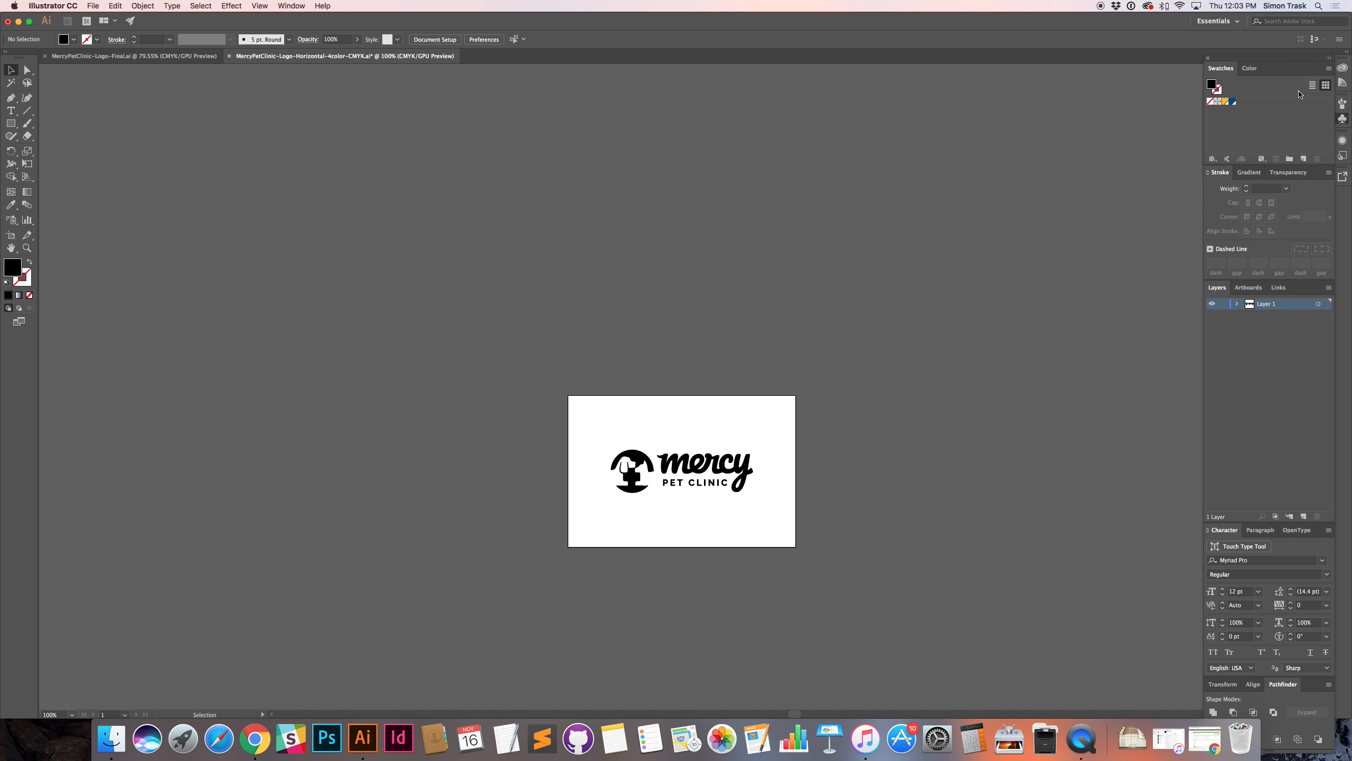
Step: Select all unused swatches and delete them from the logo document
left_click(1328, 68)
left_click(1303, 137)
left_click(1318, 160)
left_click(737, 383)
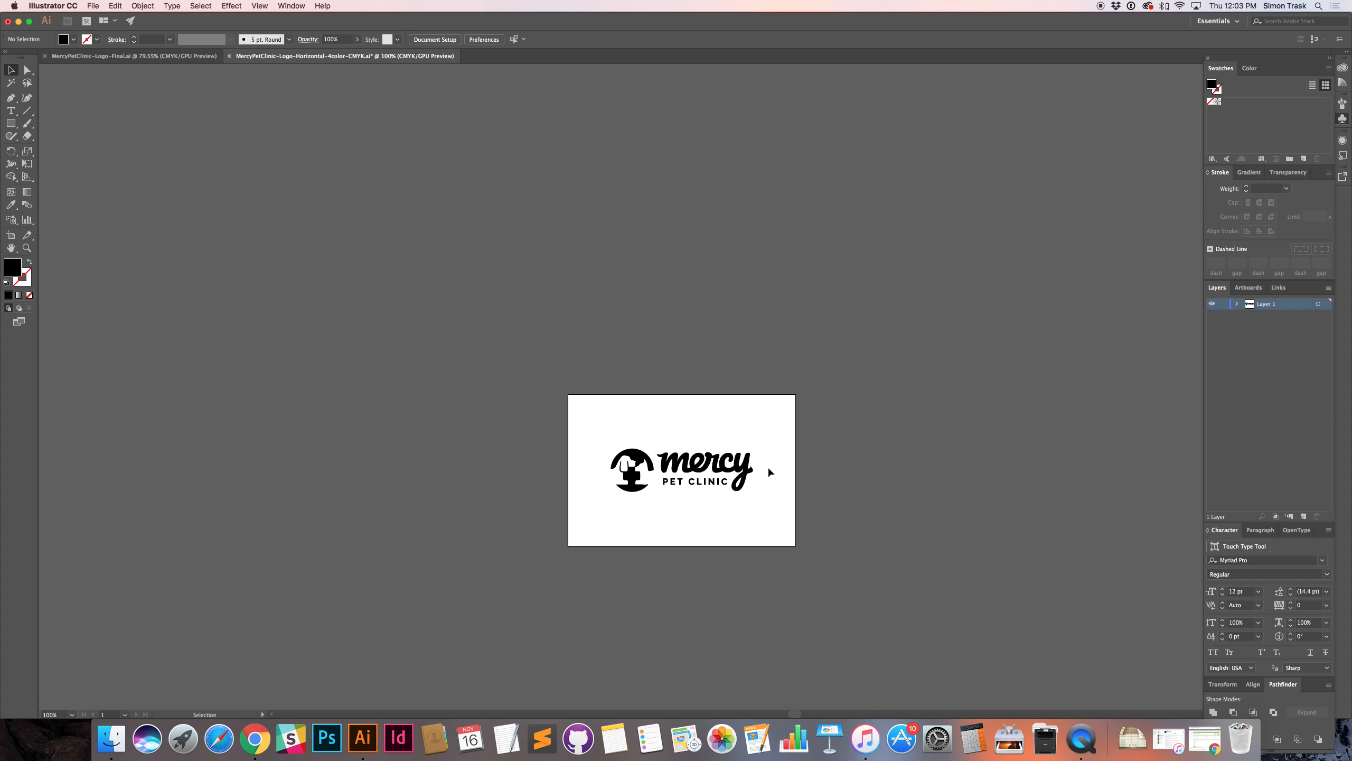
Step: Inspect the CMYK color values of the black logo artwork
left_click(1250, 68)
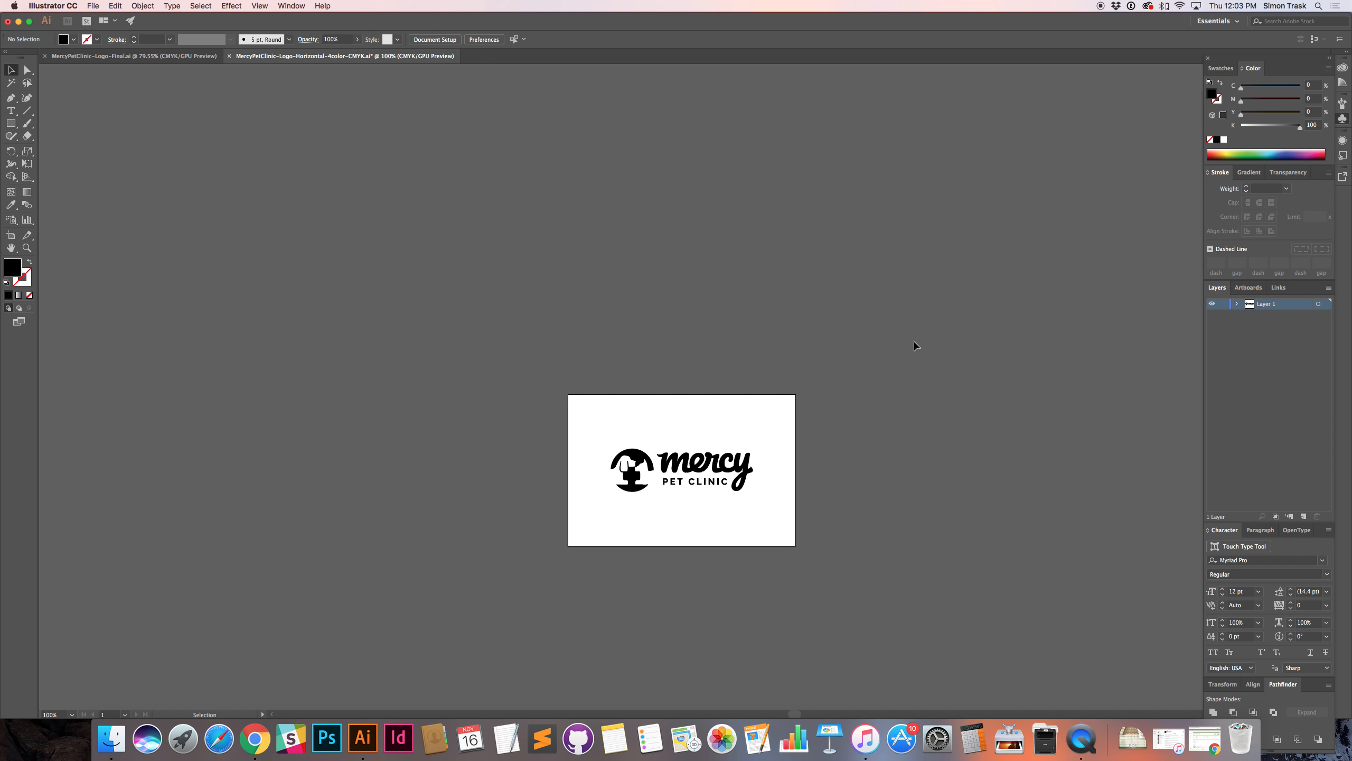
left_click_drag(791, 404, 573, 549)
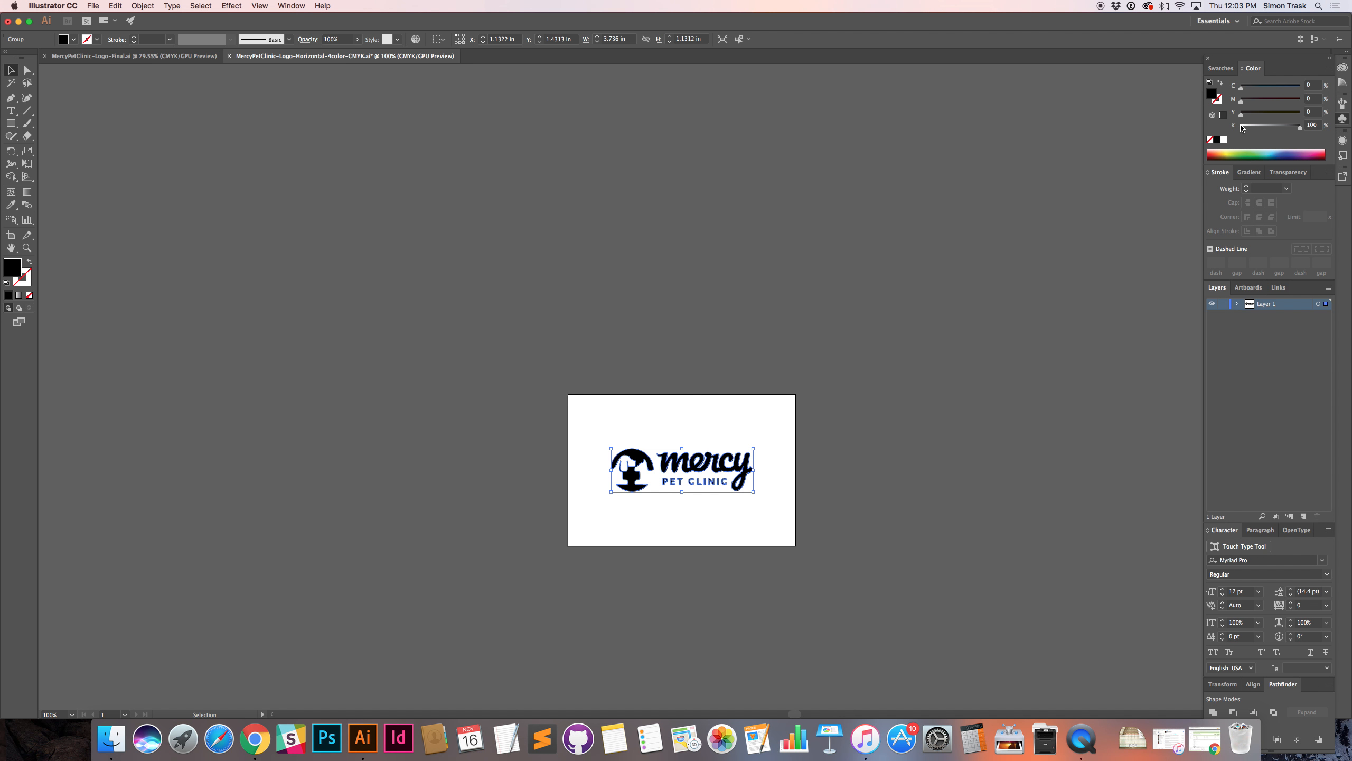
left_click(700, 207)
scroll(775, 427, "down", 1)
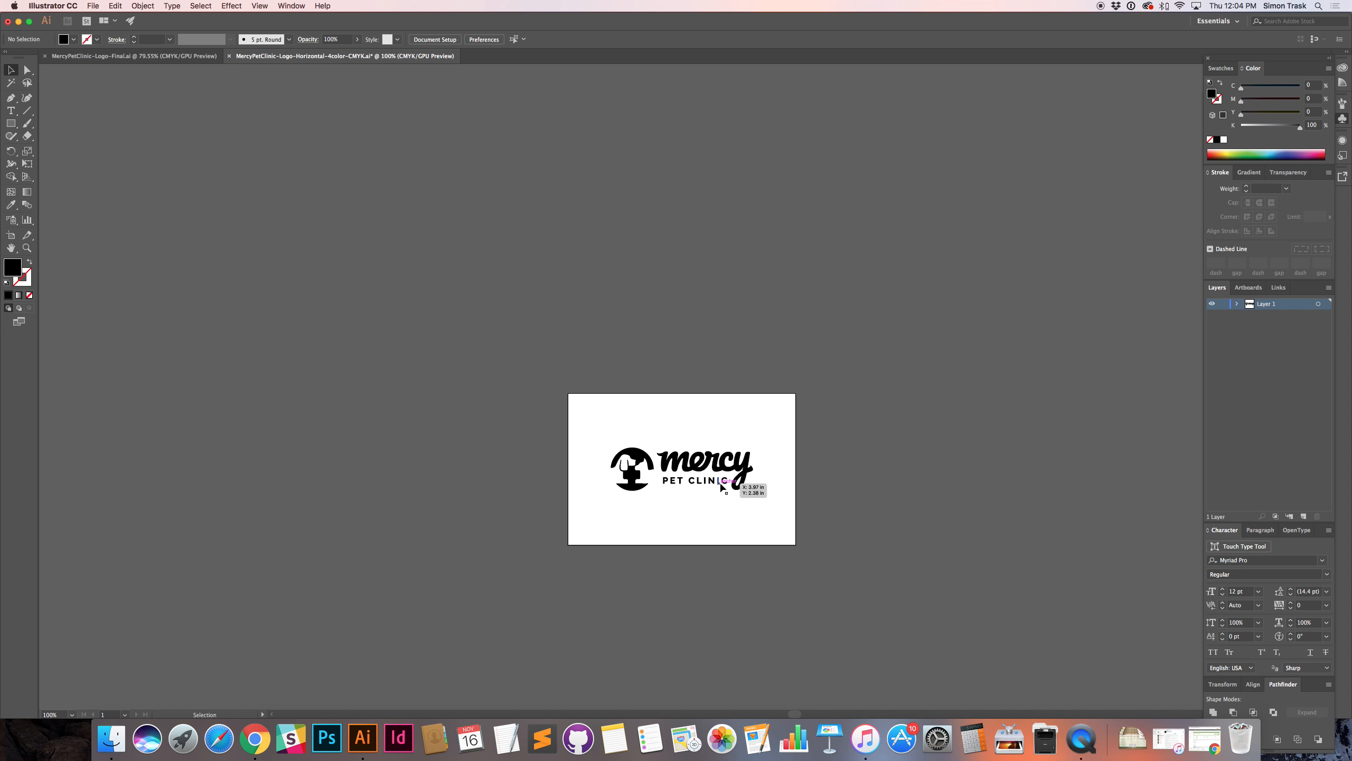
Step: Switch to Finder and create a folder named 1-color Gradient inside the 1 Horizontal folder
key("super+Tab")
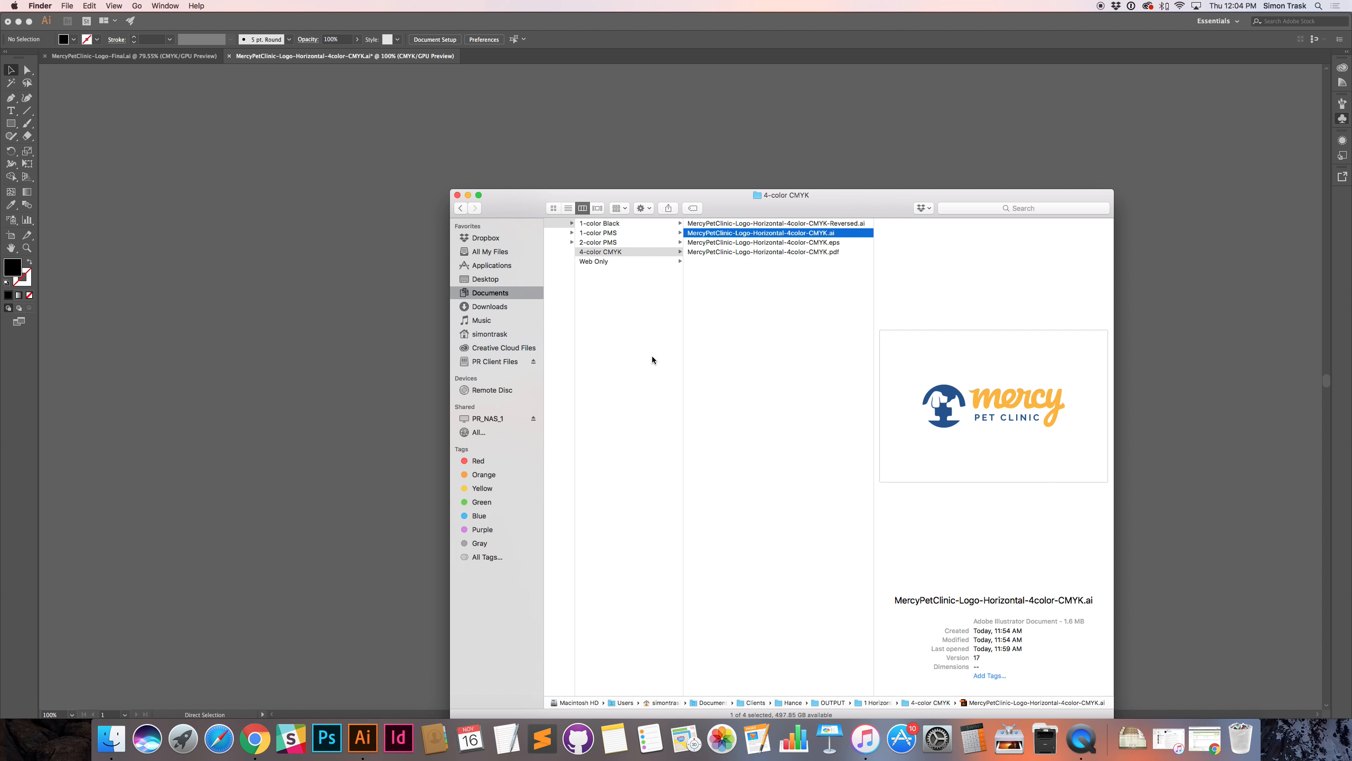
key("Left")
key("Left")
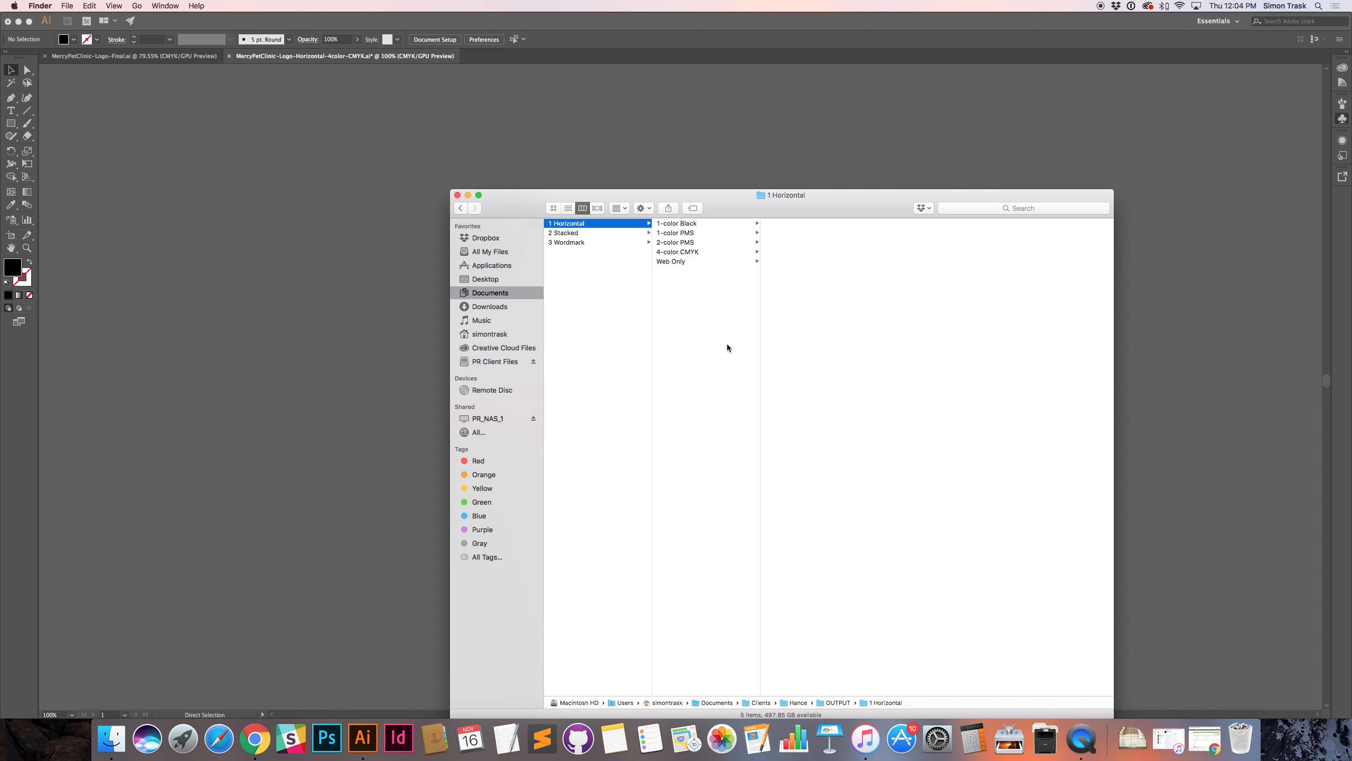
key("shift+super+n")
type("1-color Gradient")
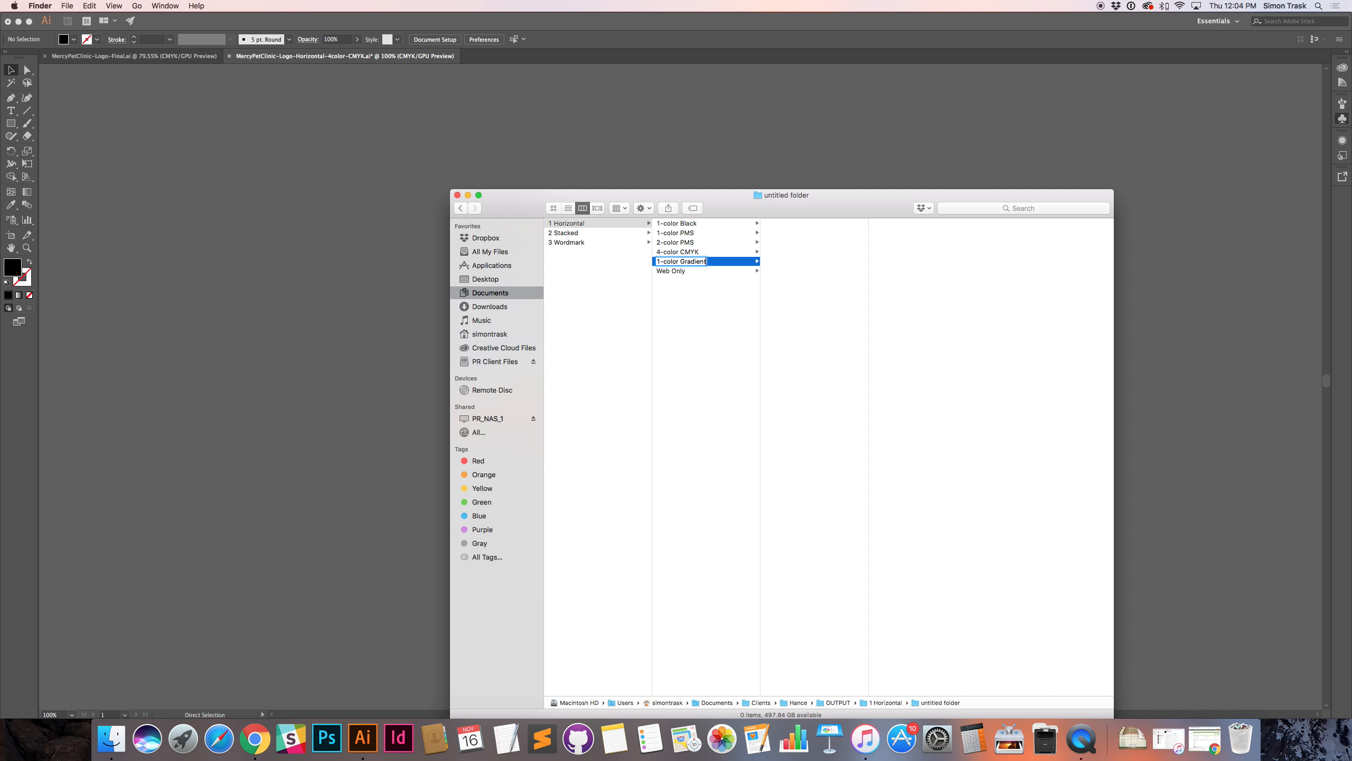
key("Return")
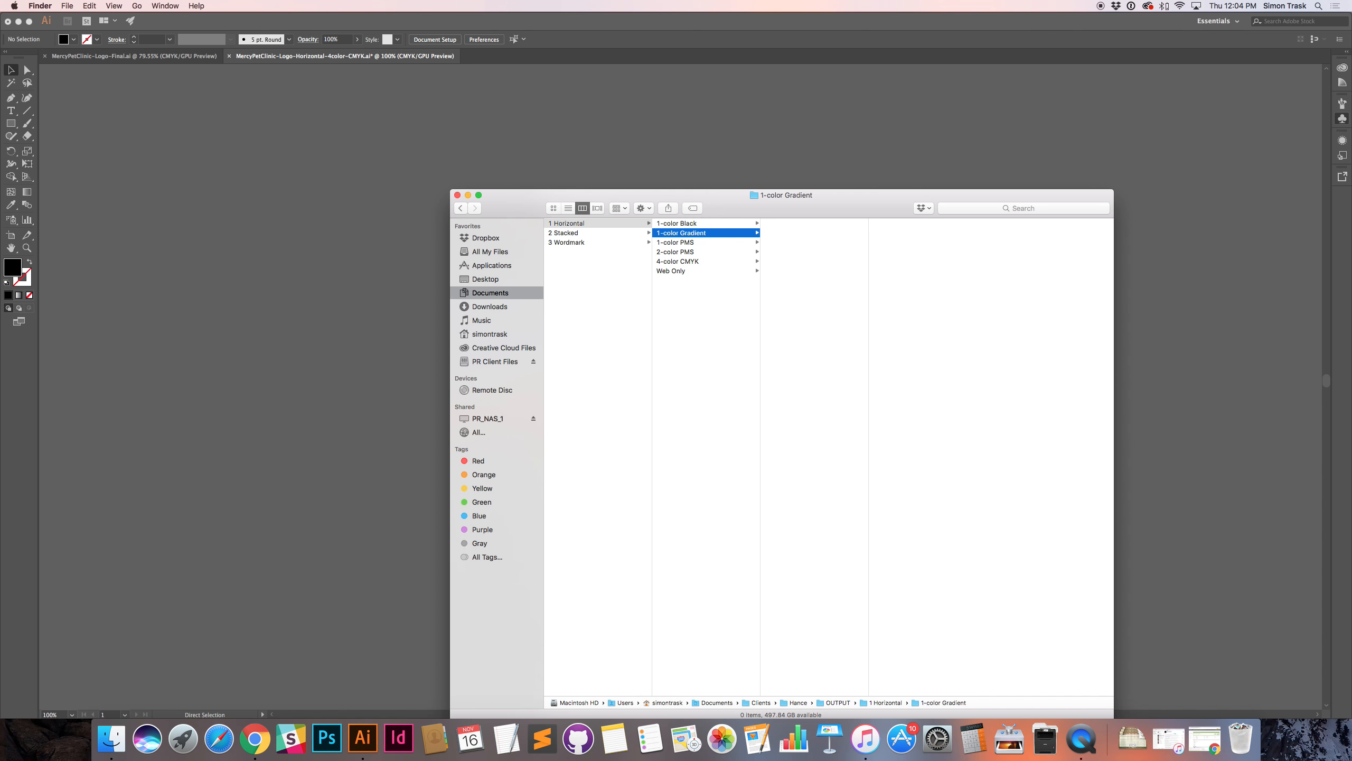
Step: Rename the 1-color Gradient folder to 1-color Grayscale
left_click(693, 234)
double_click(696, 233)
type("Gray")
key("Return")
left_click(693, 346)
left_click(685, 233)
key("Return")
key("Right")
type("scale")
key("Return")
left_click(699, 330)
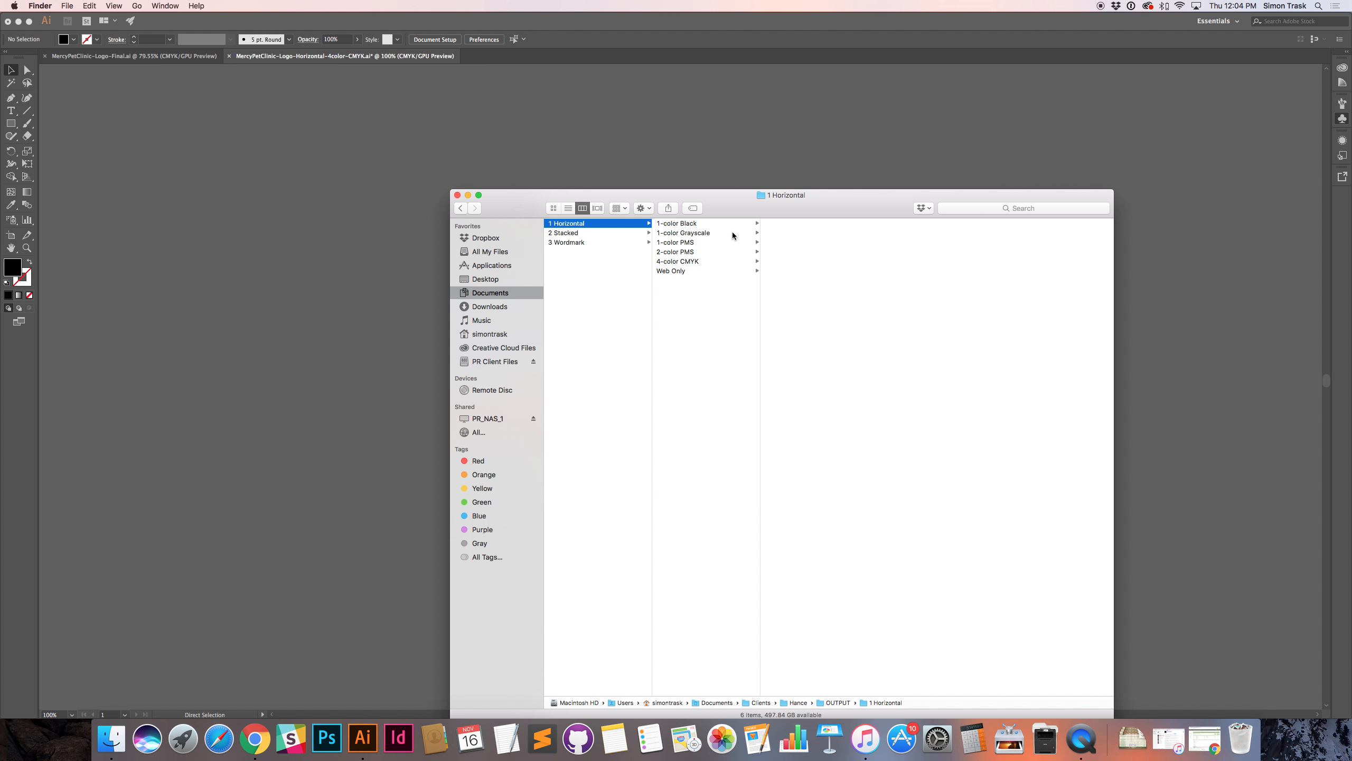
Step: Rename the 1-color Black folder to 1-color Solid Black
left_click(674, 224)
key("Return")
left_click(682, 225)
type("Solid")
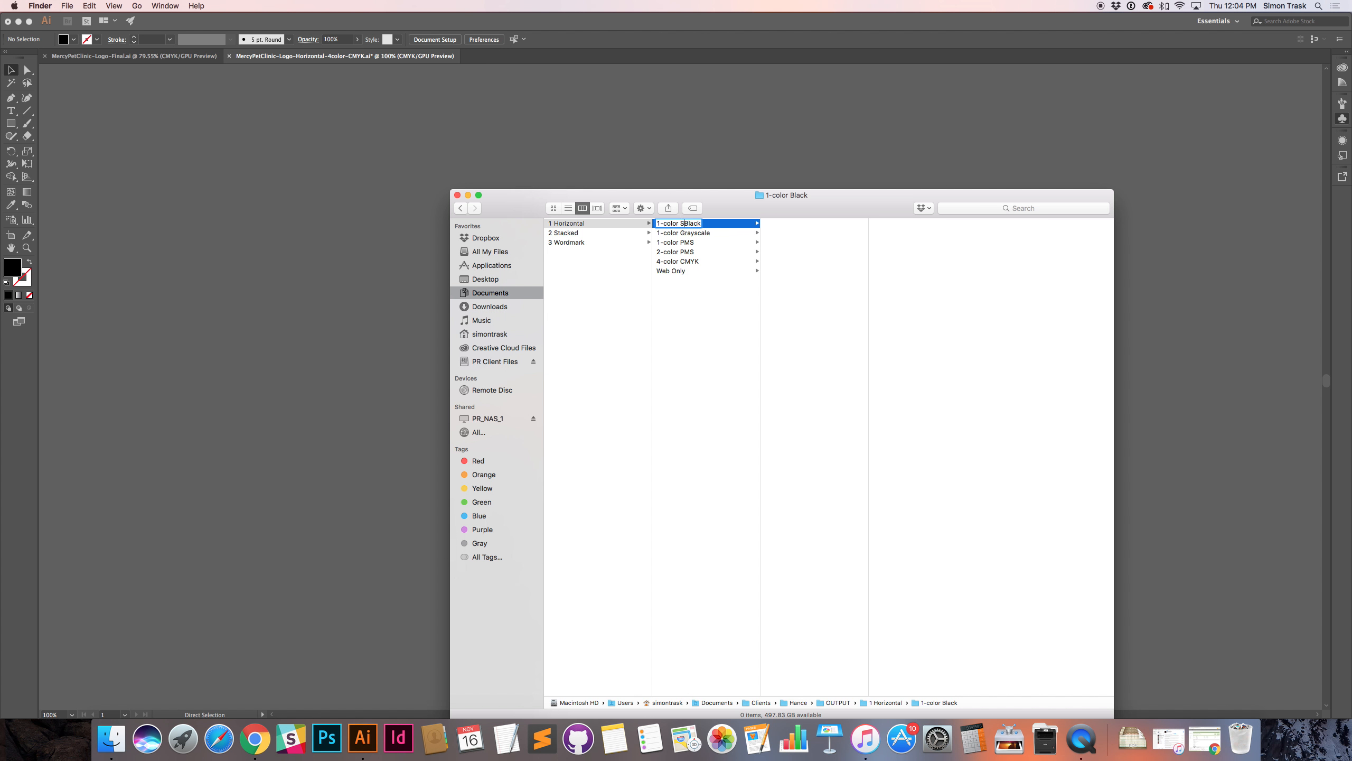
key("Return")
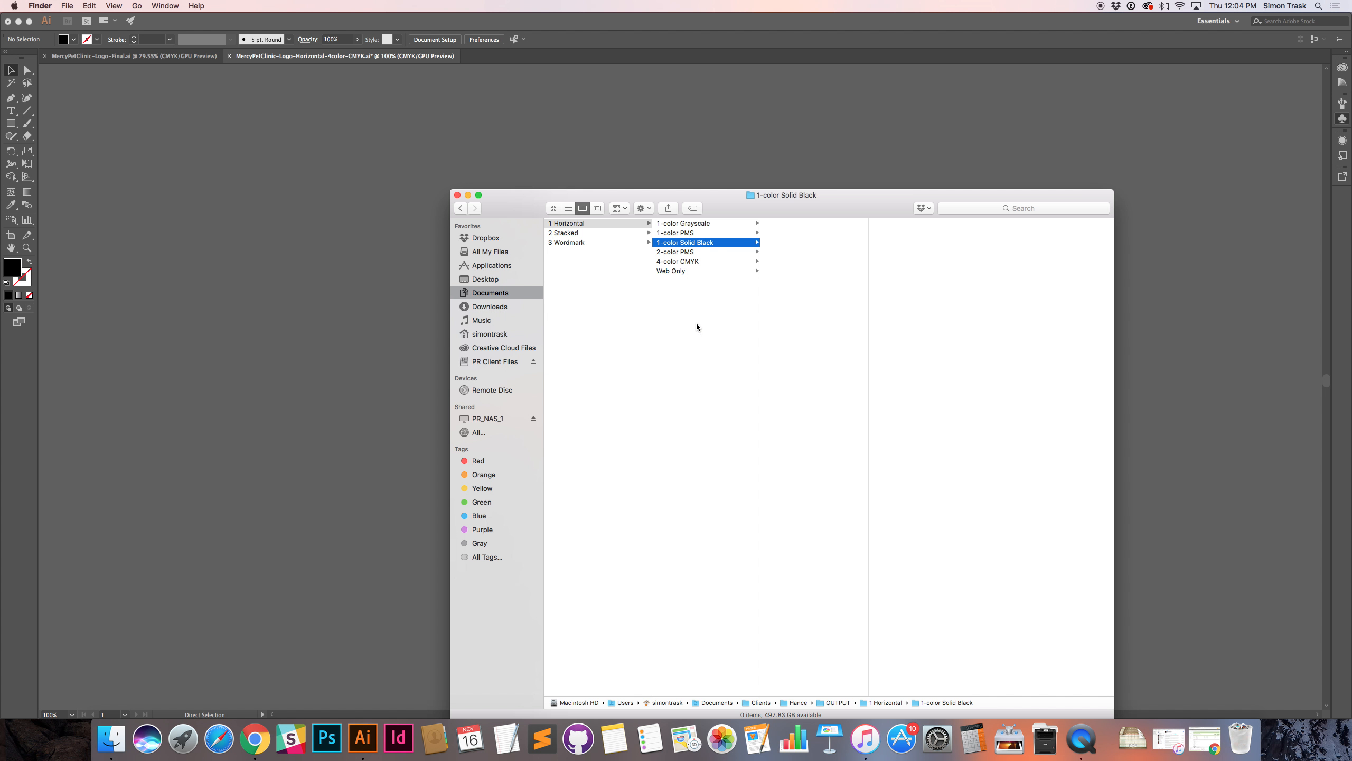
key("Left")
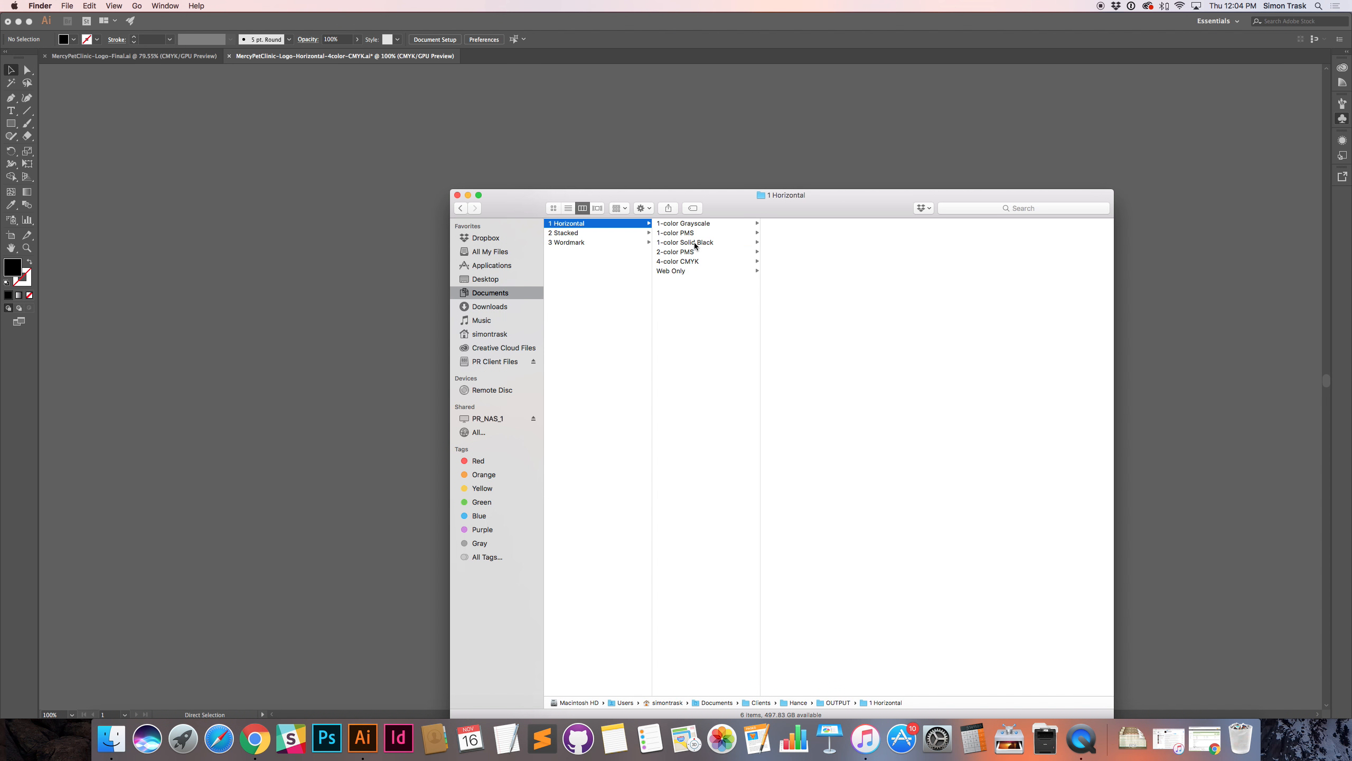
Step: Rename the 1-color Solid Black folder to 1-color Black Solid
left_click(694, 244)
key("Return")
double_click(689, 243)
key("BackSpace")
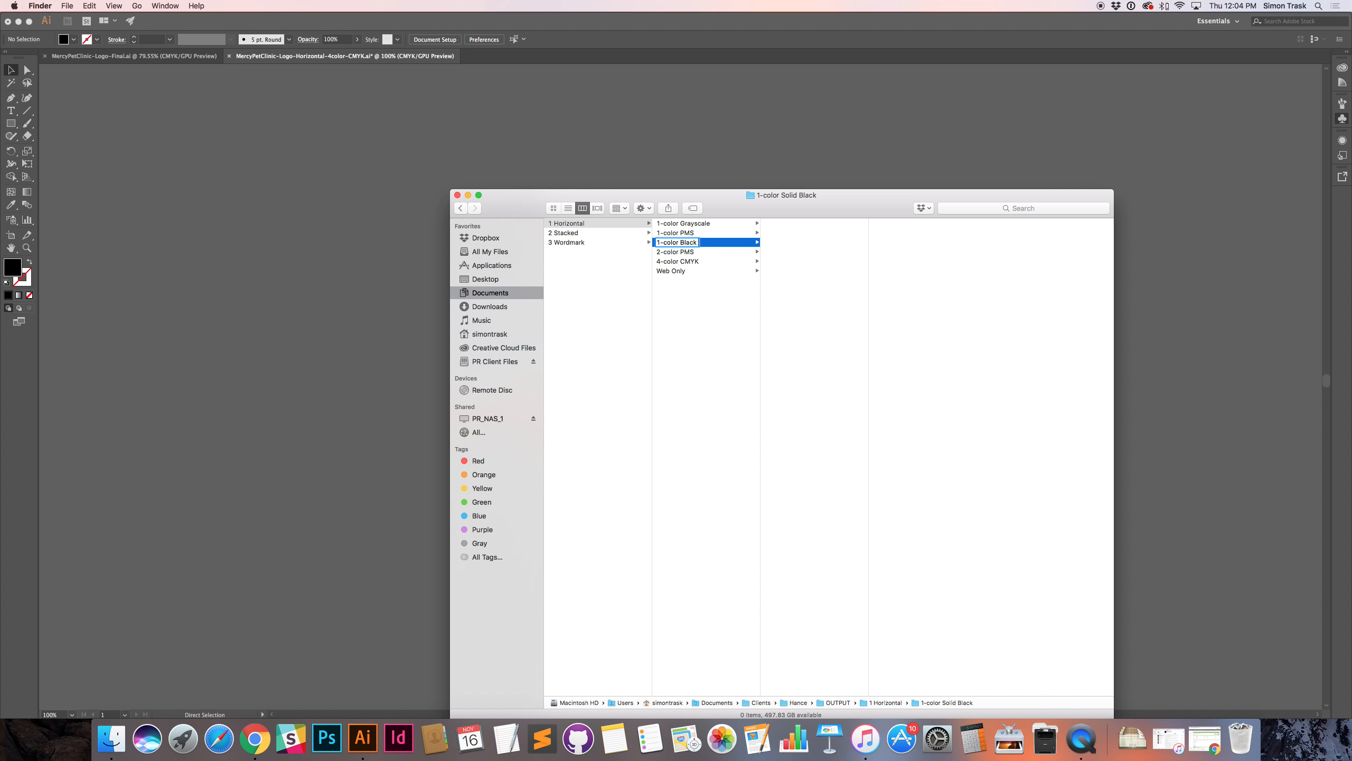
type("Solid")
key("Return")
key("Left")
Step: Review the contents of each color-variant folder inside 1 Horizontal
left_click(688, 223)
left_click(679, 270)
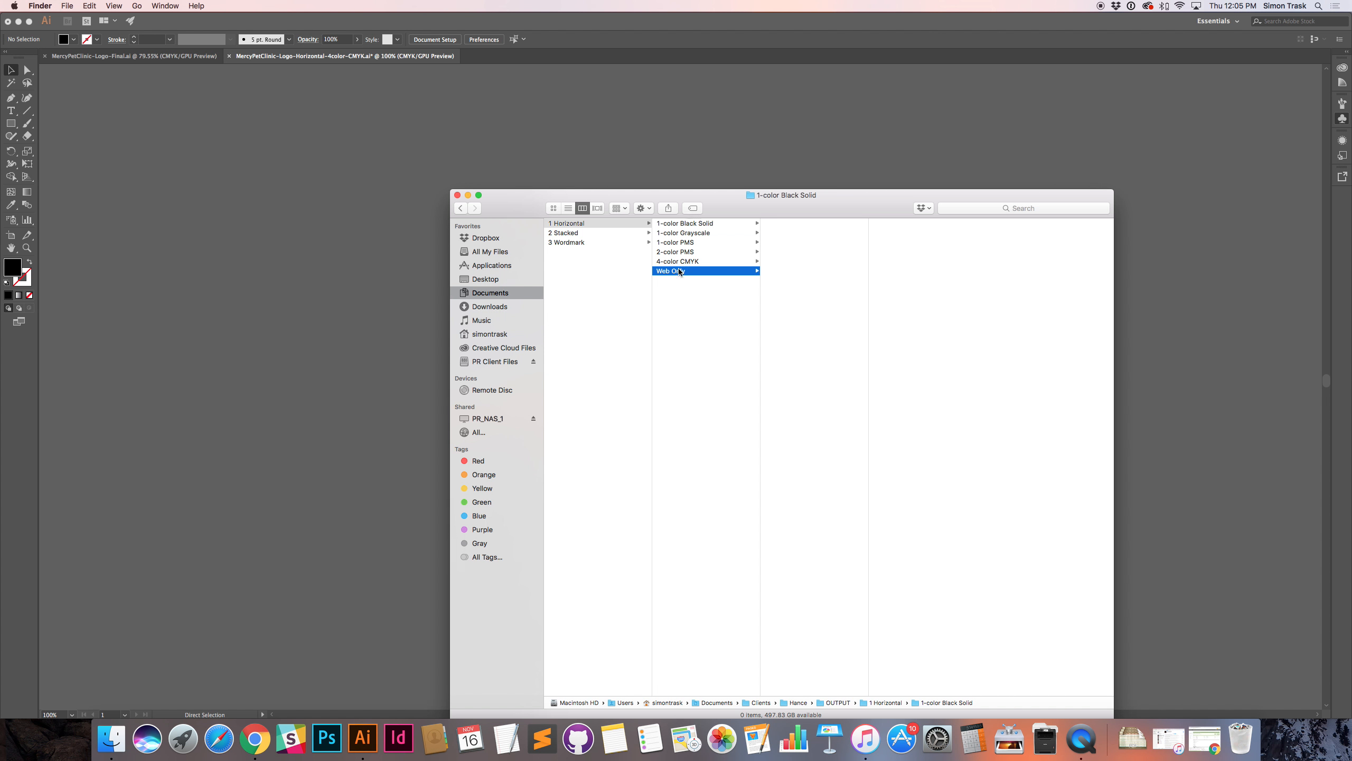
left_click(684, 261)
left_click(686, 253)
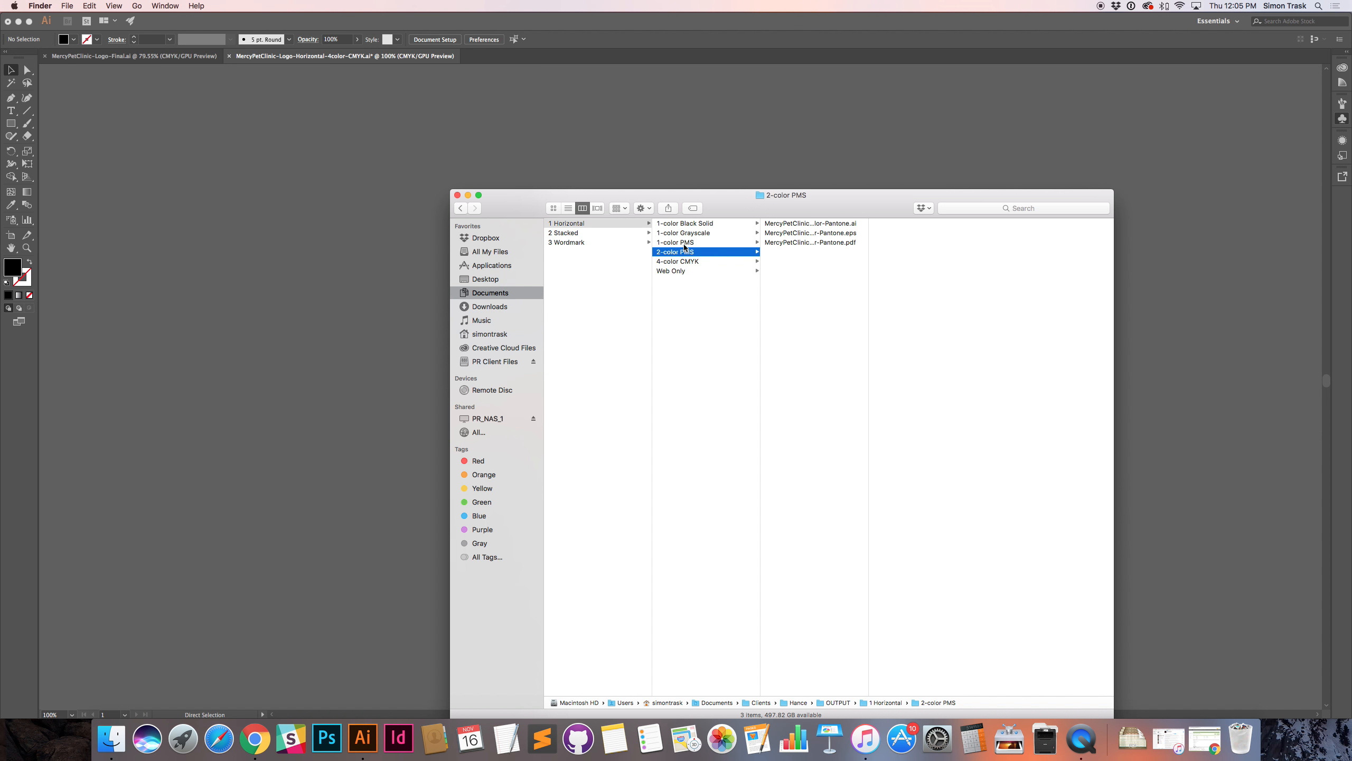
left_click(682, 242)
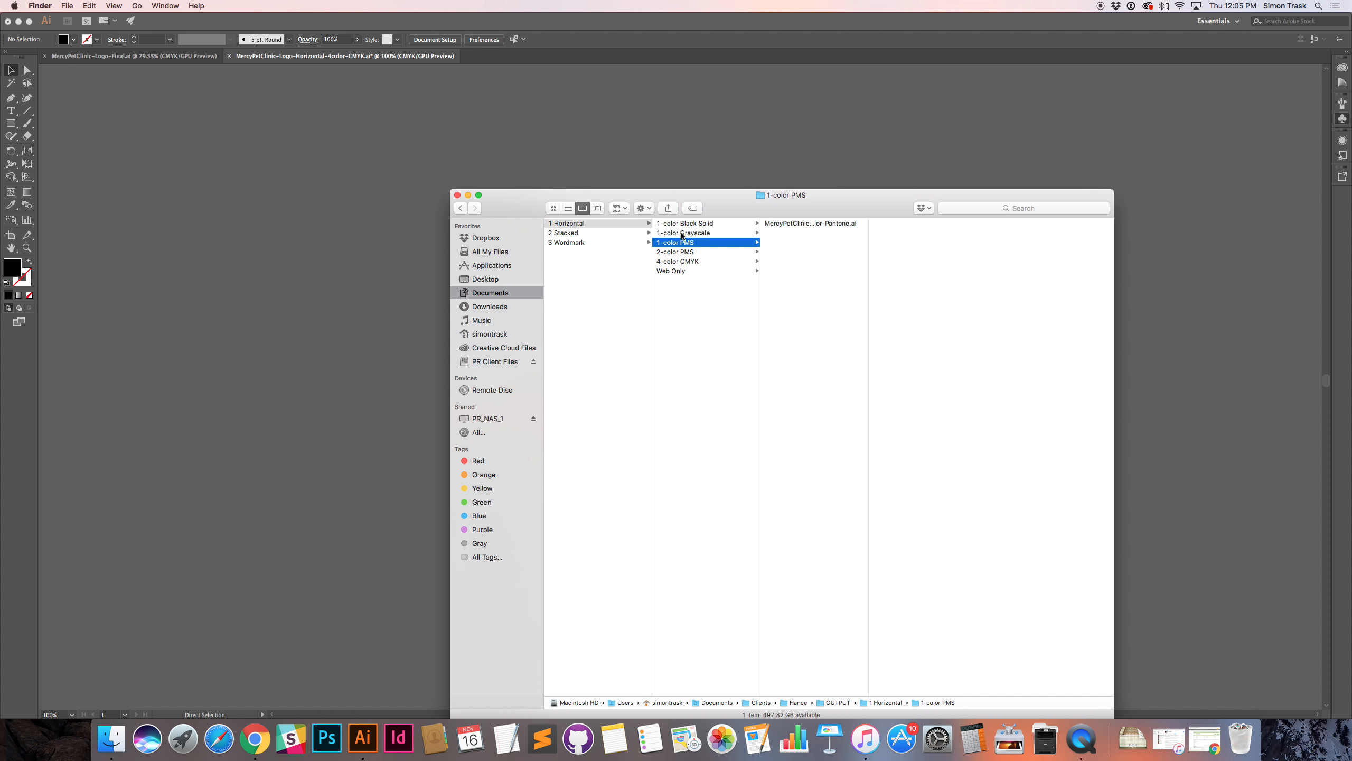
left_click(682, 233)
left_click(684, 223)
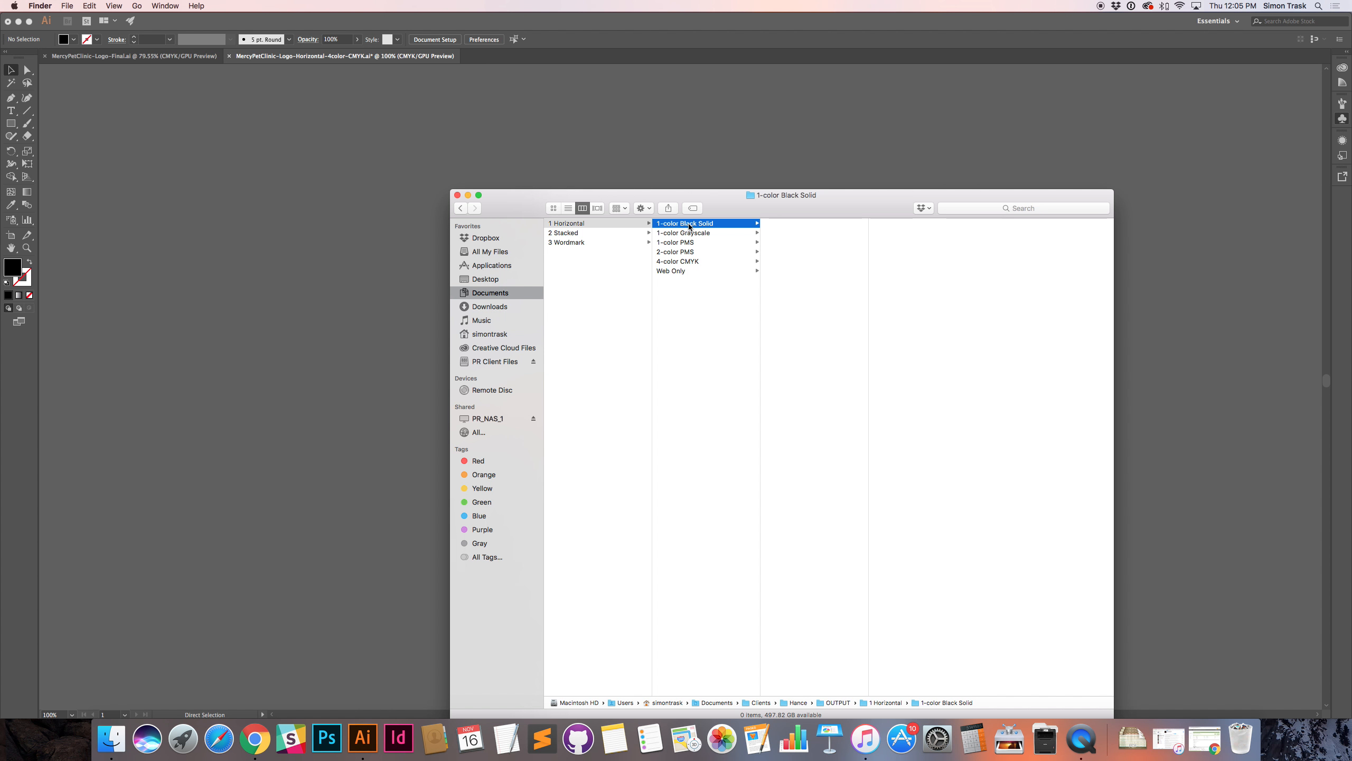
Step: Switch to Illustrator and close the horizontal 4color CMYK logo document without saving its changes
left_click(755, 136)
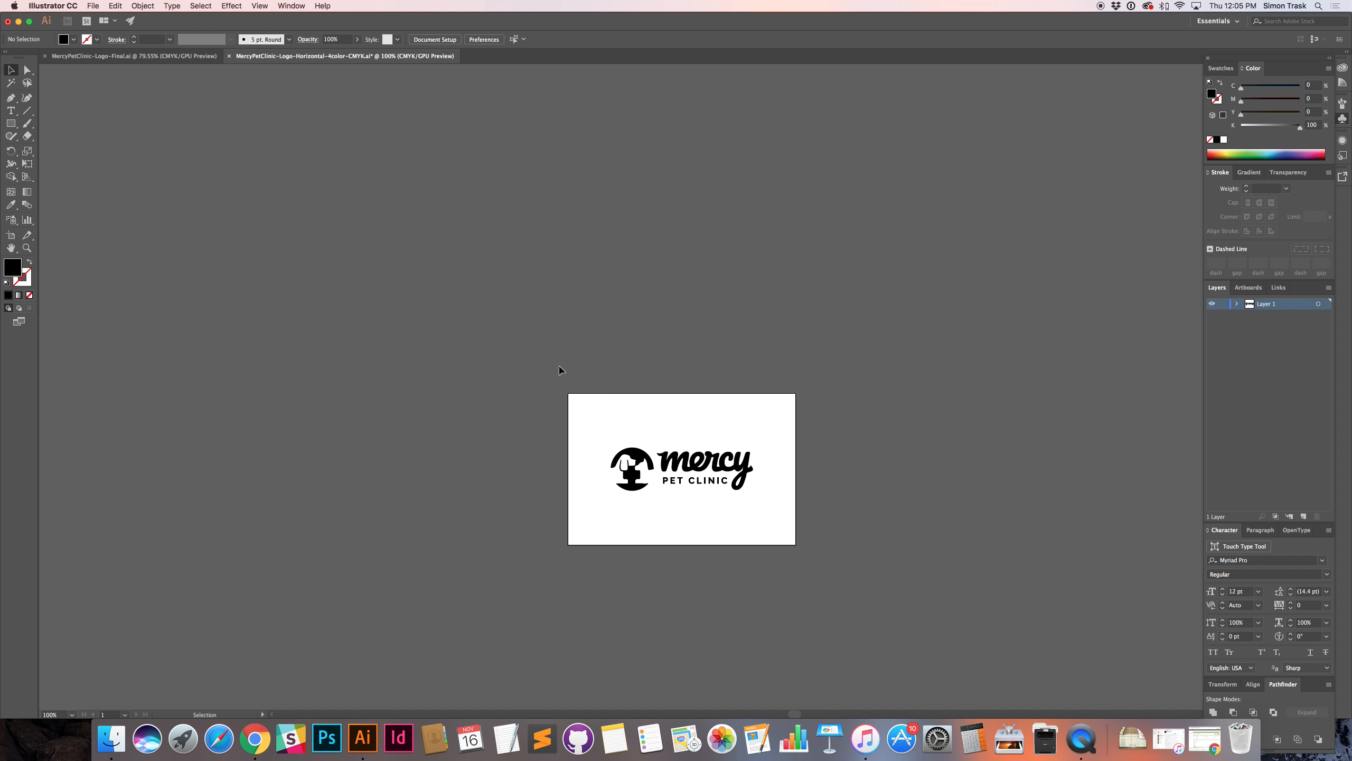
key("super+Tab")
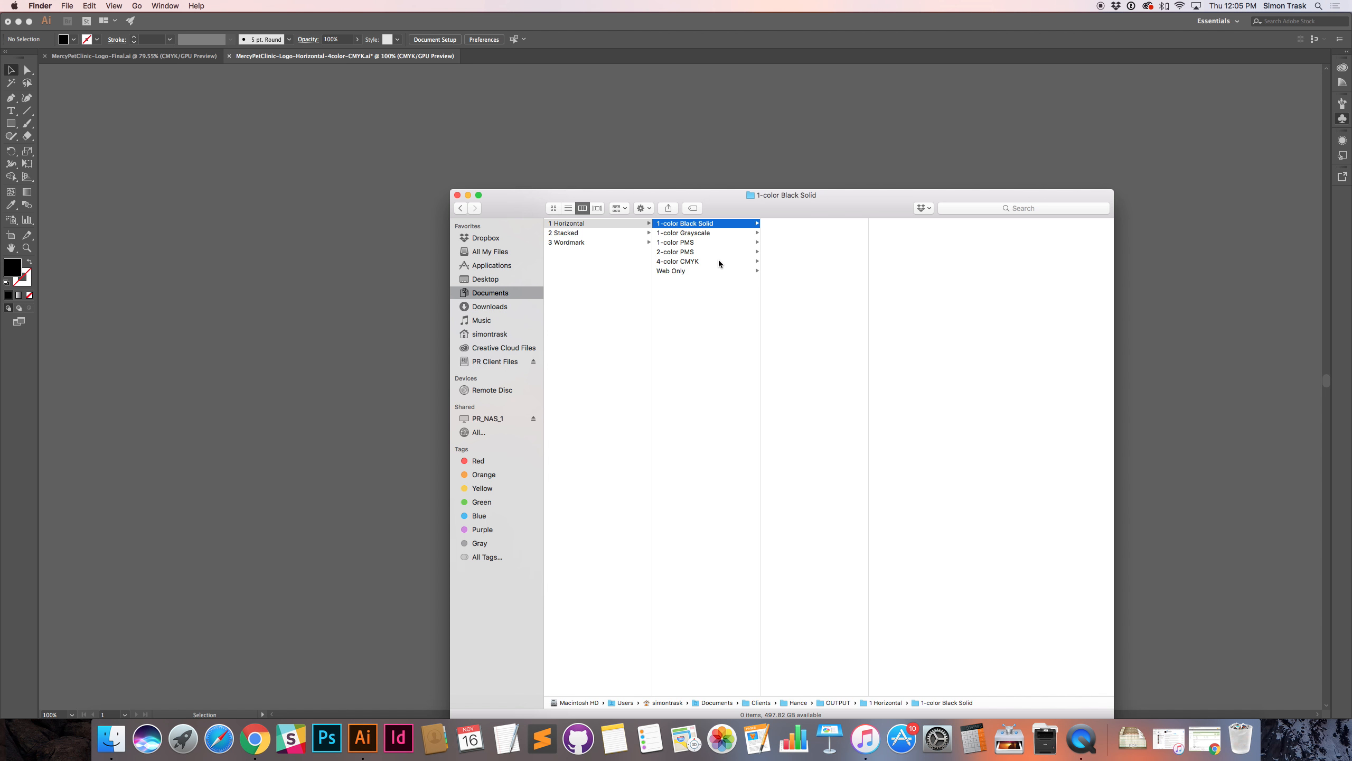
key("super+Tab")
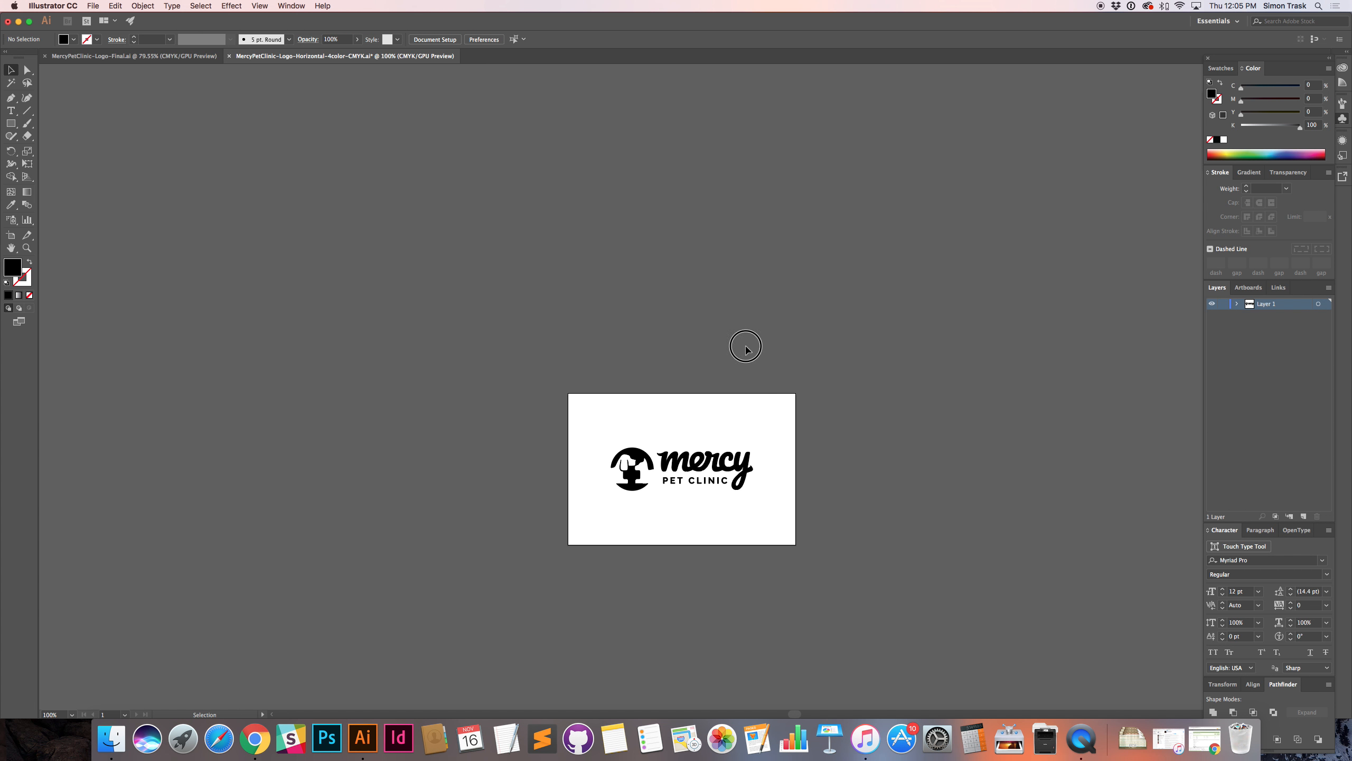
key("super+w")
key("super+d")
Step: Switch to Finder and preview the standard and reversed Illustrator logo files in the 4-color CMYK folder
key("super+Tab")
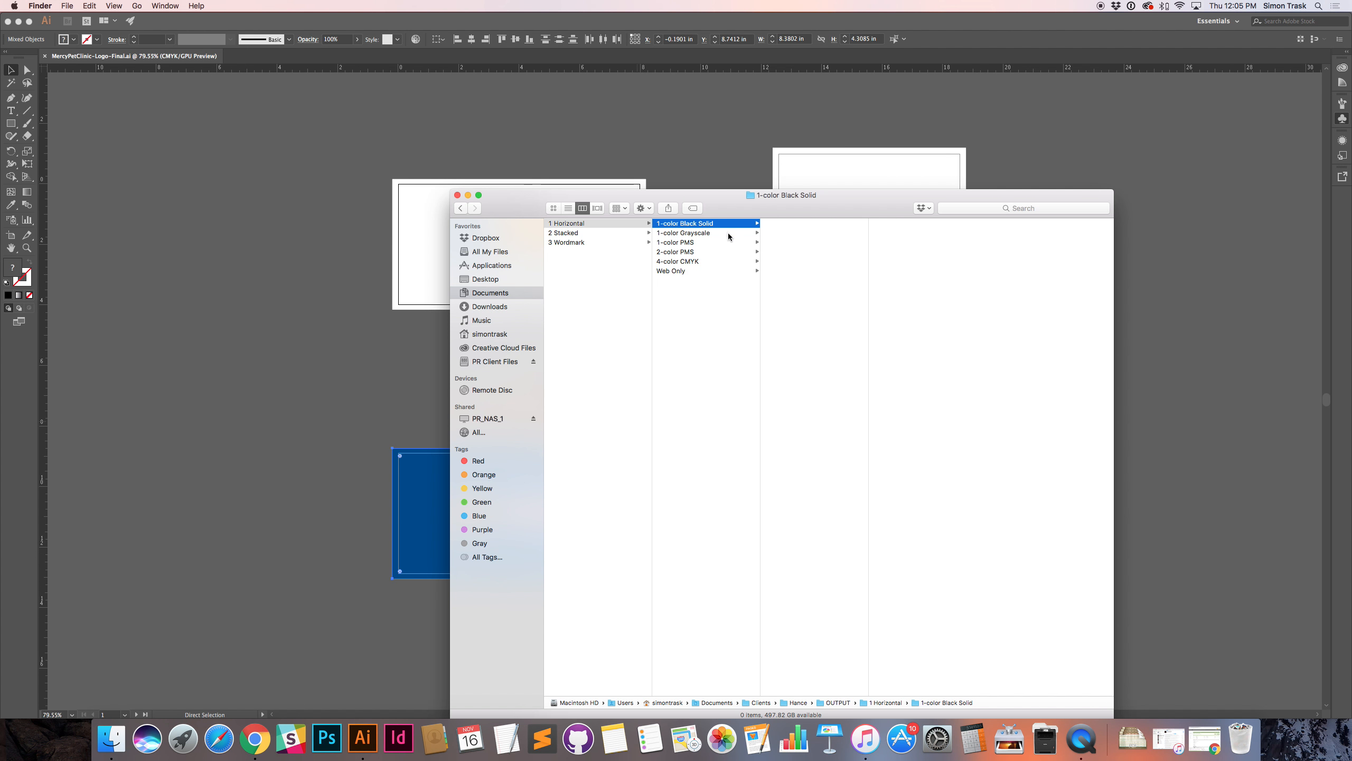
left_click(728, 233)
left_click(717, 242)
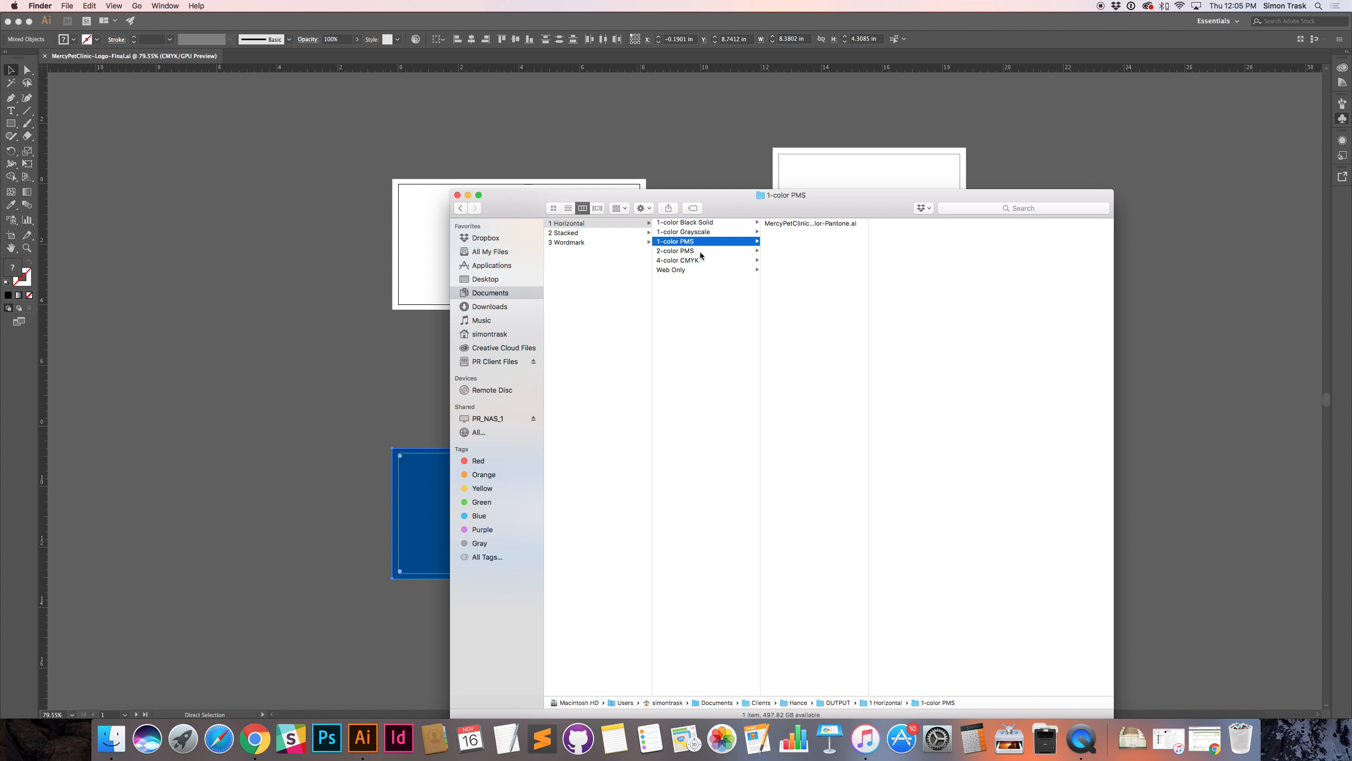
left_click(696, 260)
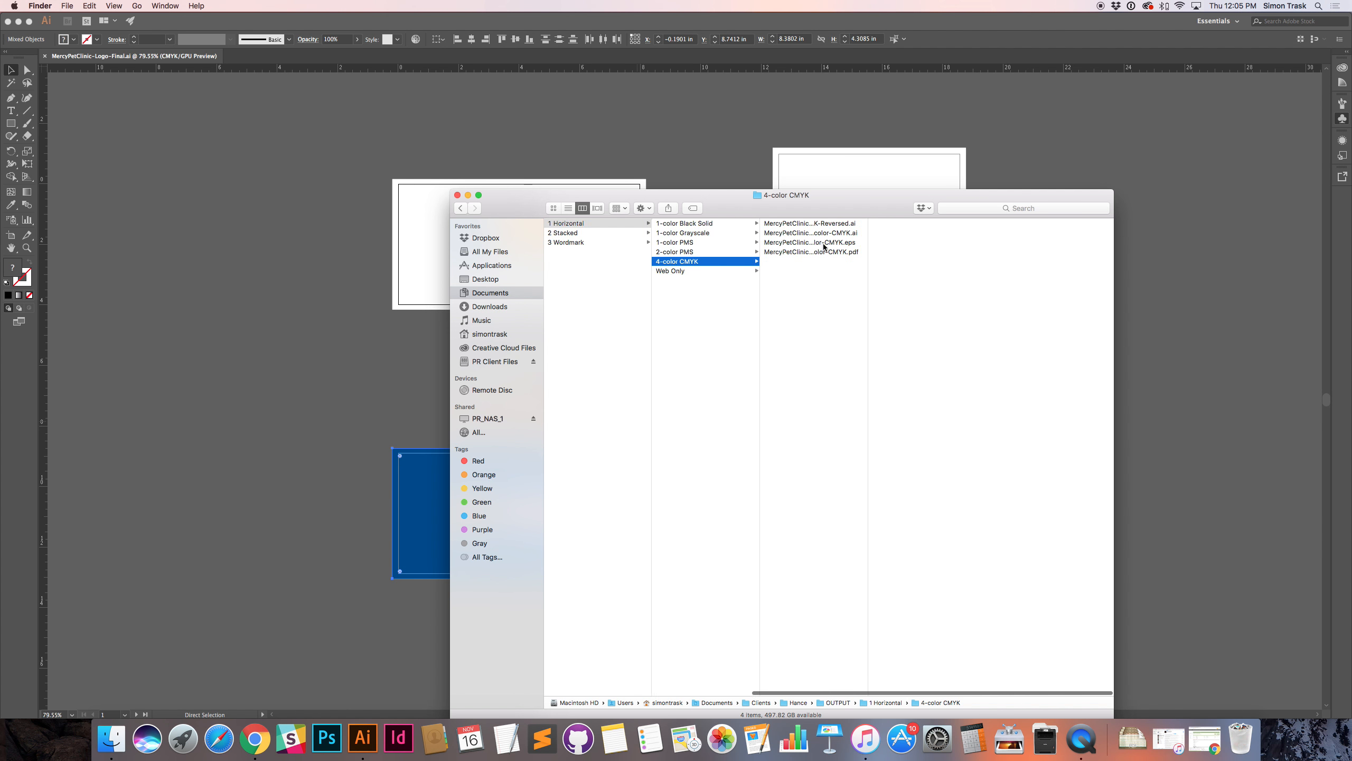
left_click(842, 244)
key("Up")
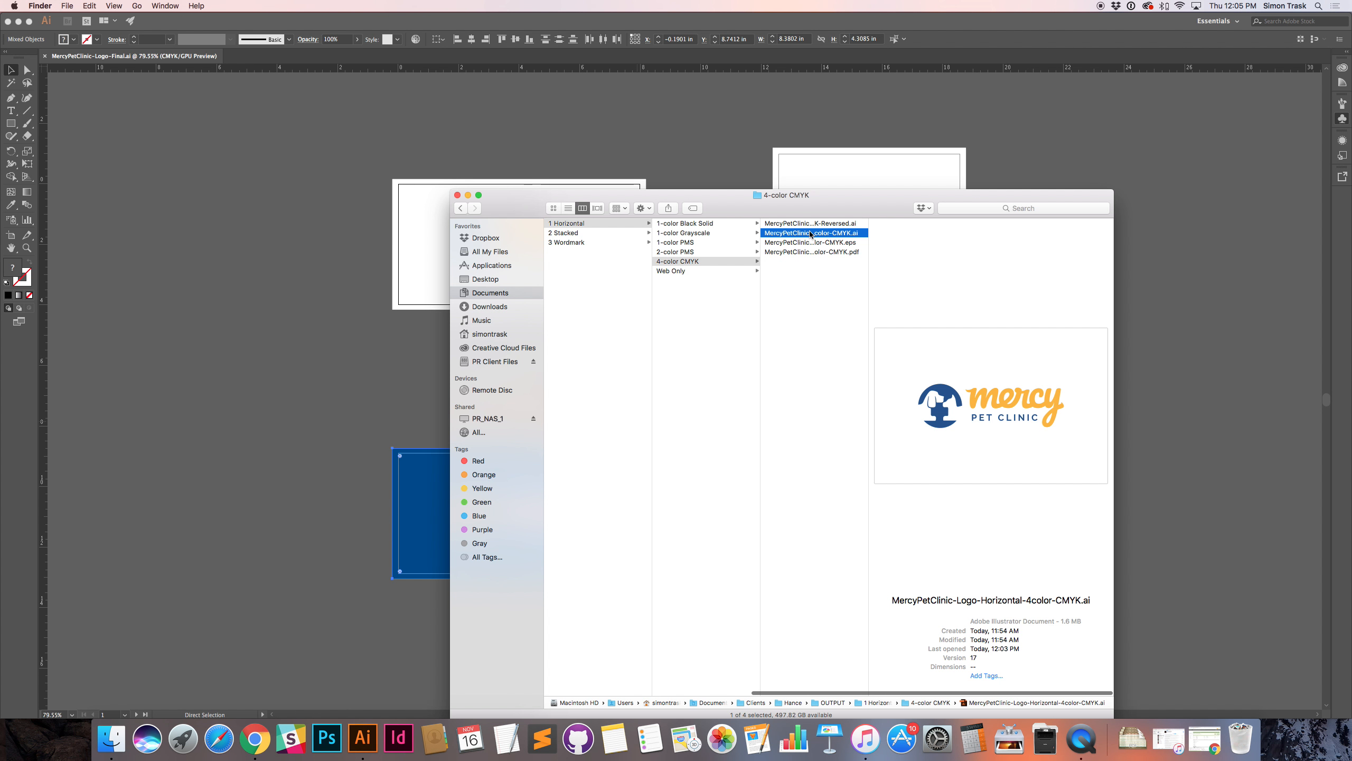
key("Up")
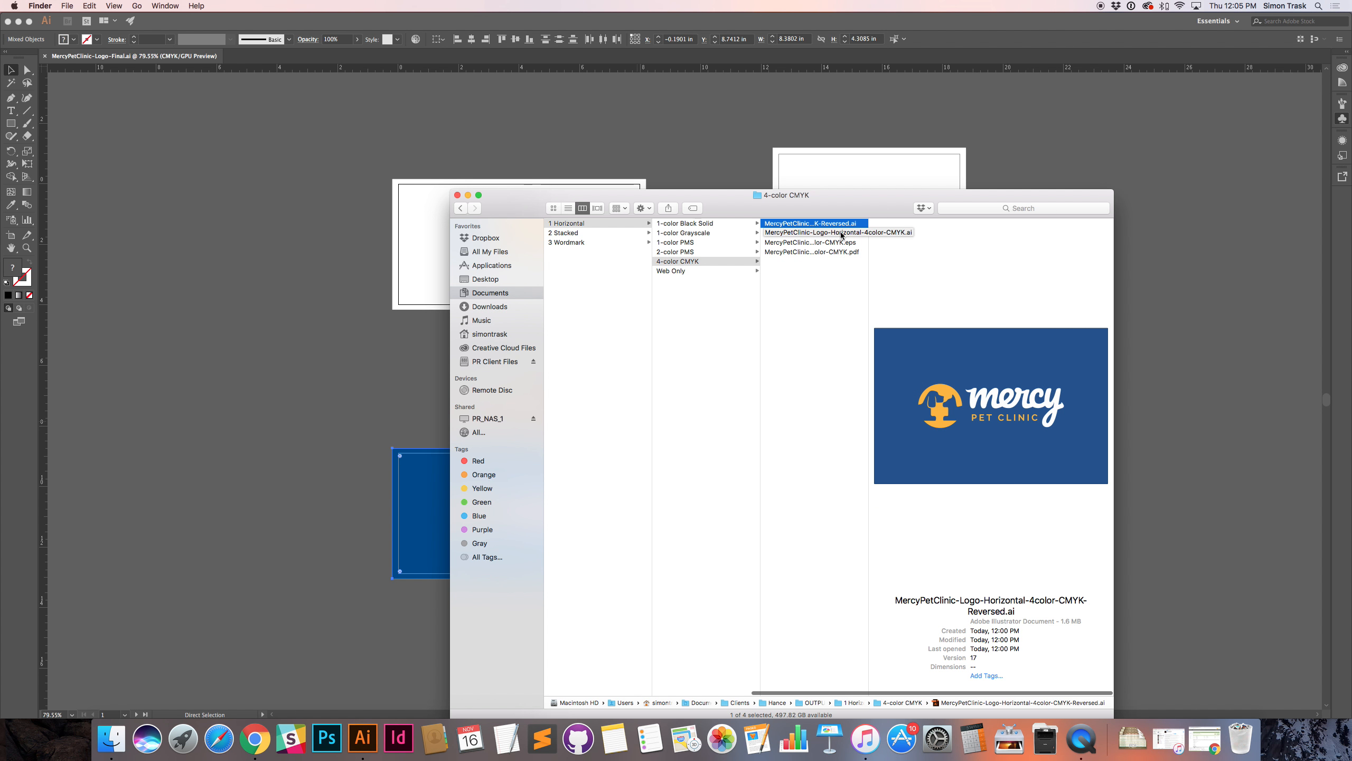
left_click(837, 234)
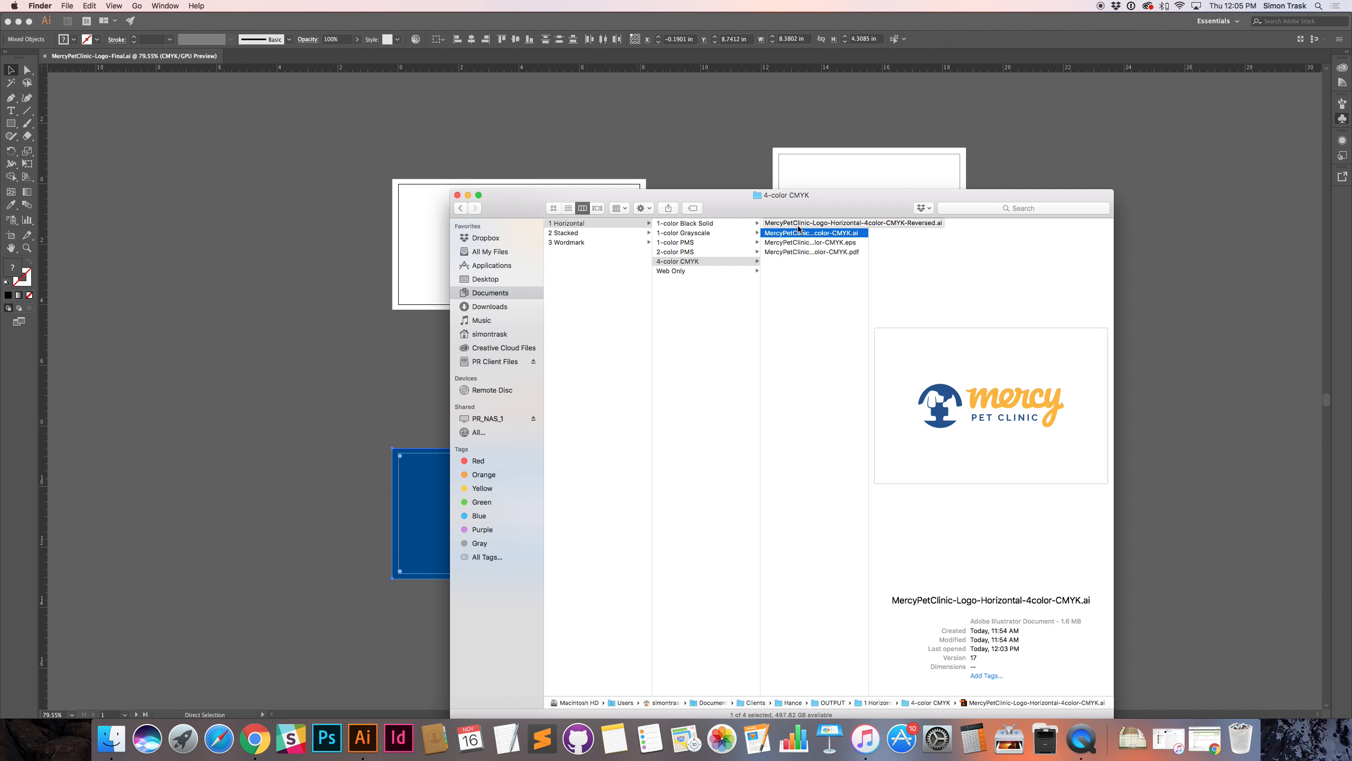
left_click(826, 286)
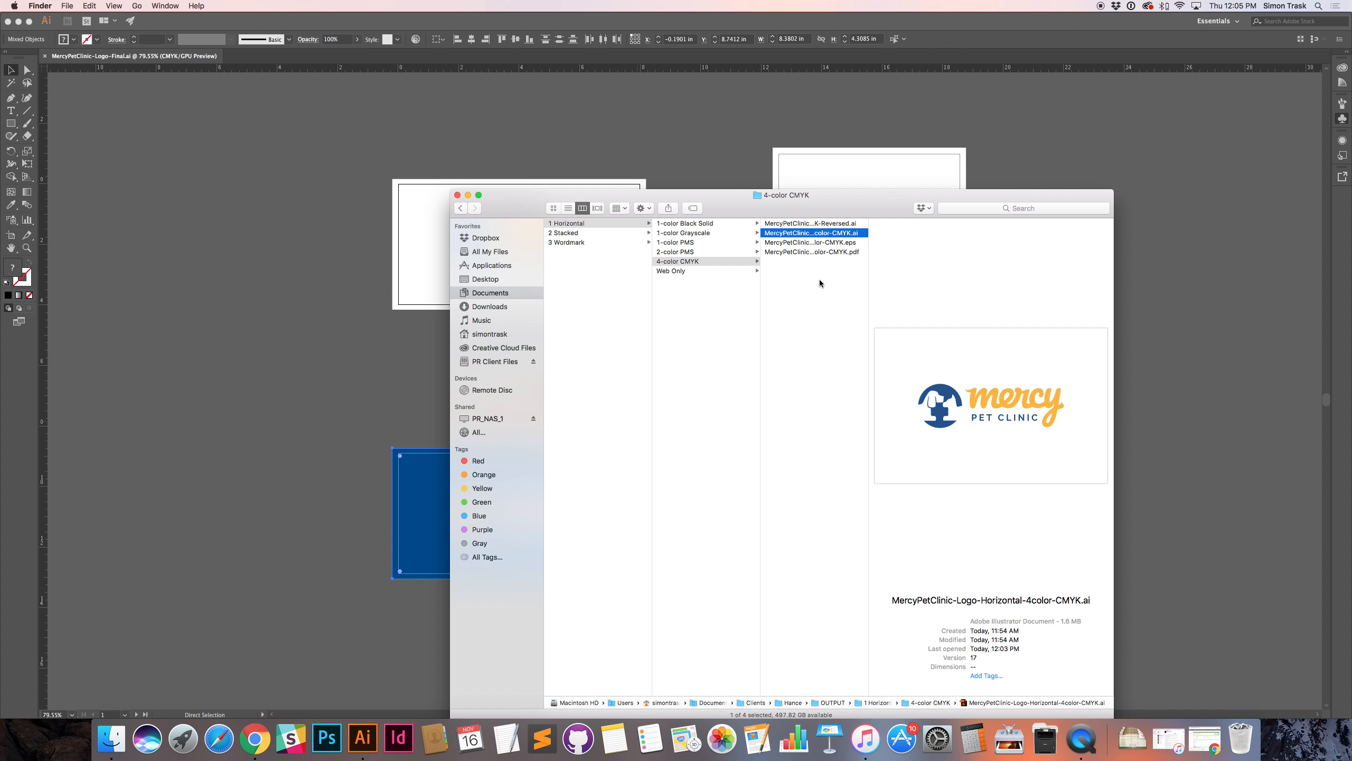
left_click(810, 235)
left_click(327, 737)
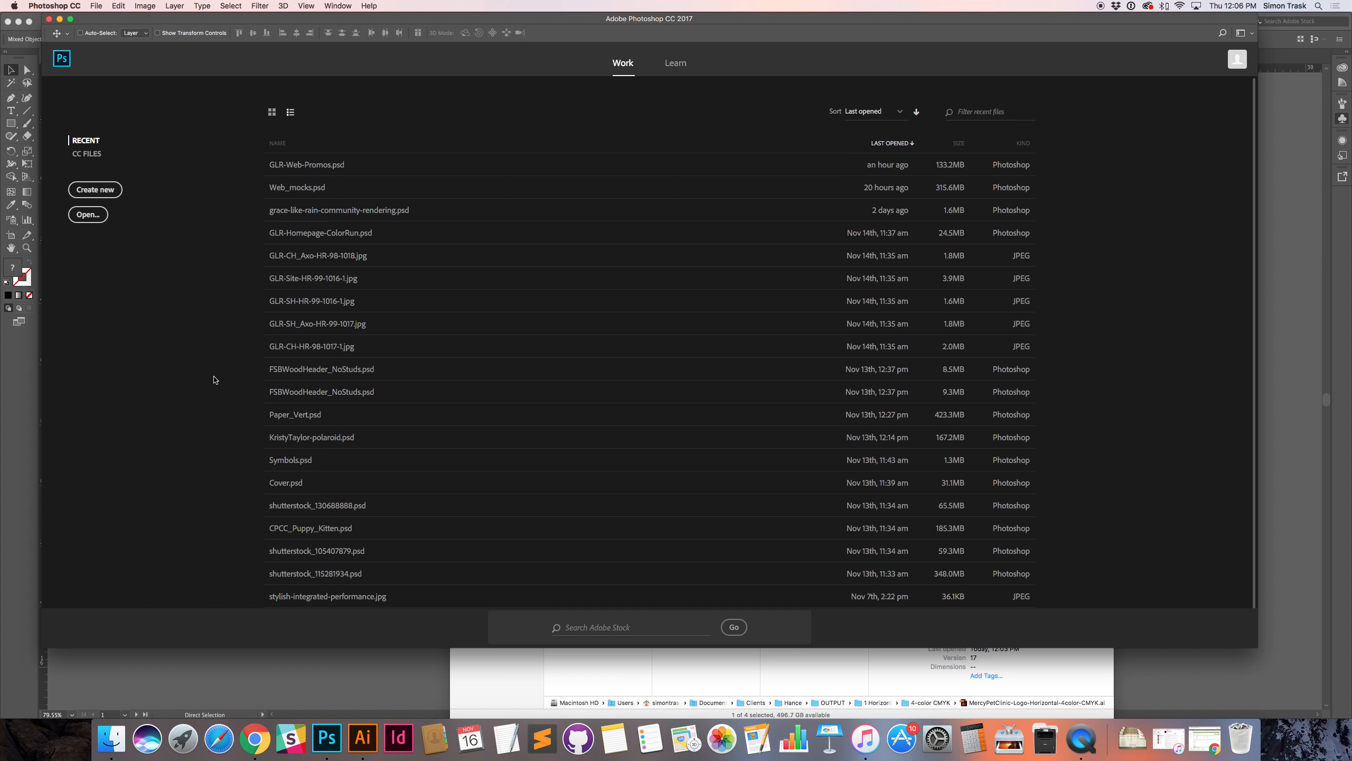
key("super+Tab")
key("super+Tab")
key("super+Tab")
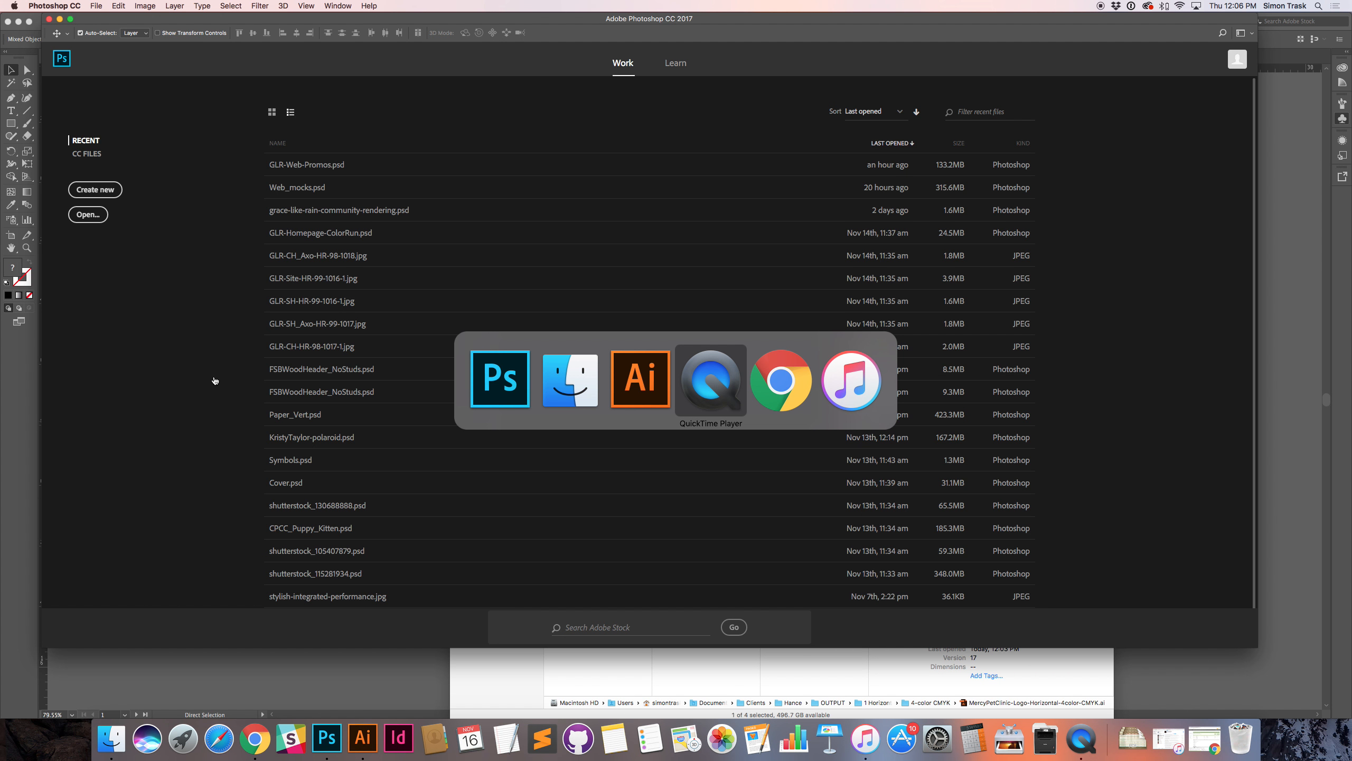
key("super+Tab")
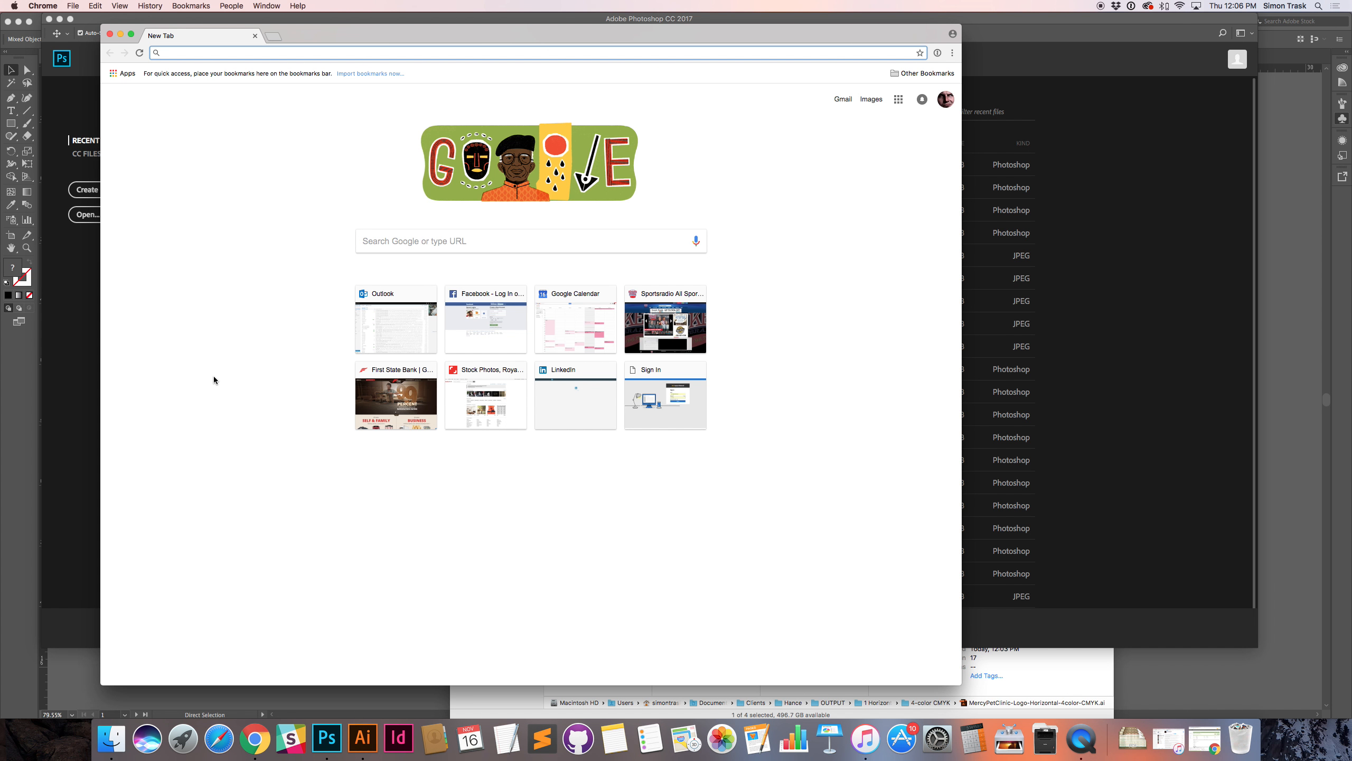
type("www.dentonholidaylighting.com")
key("Return")
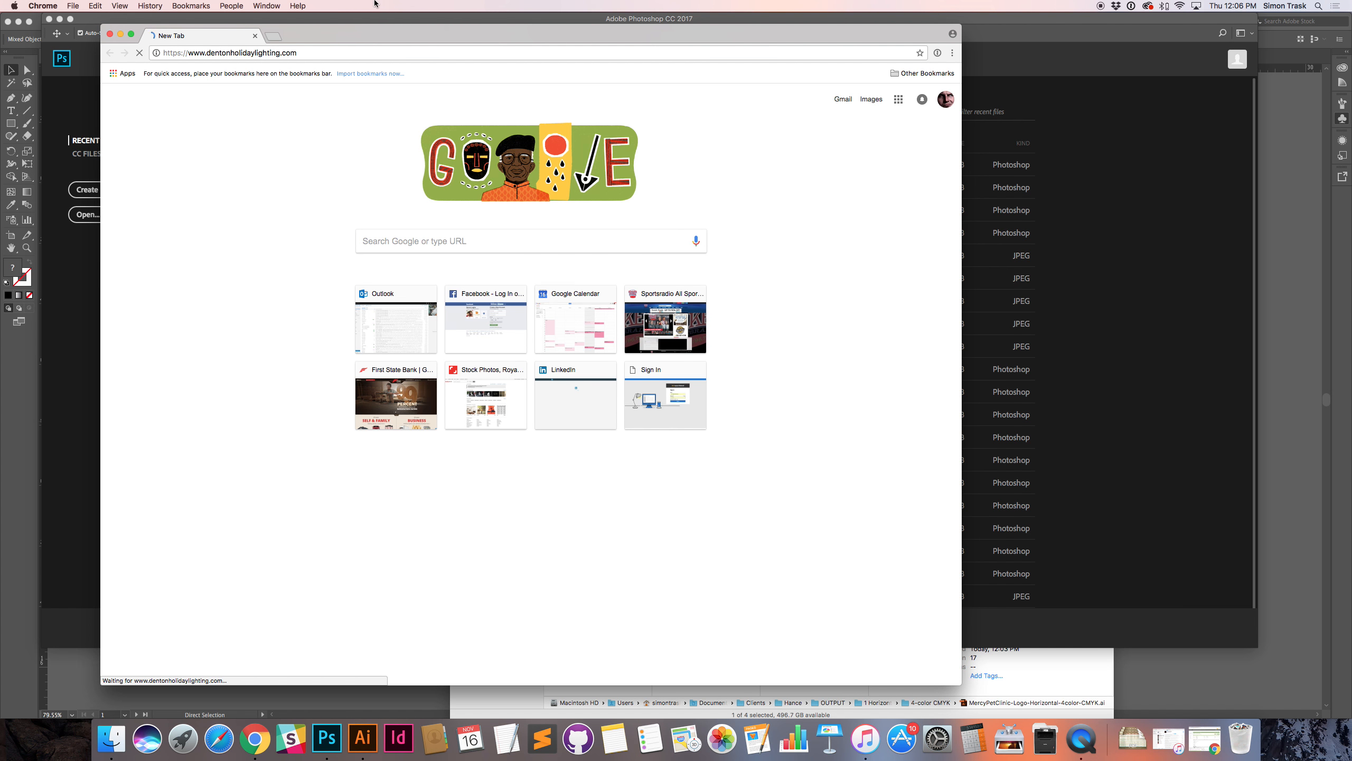
Step: Copy the First State Bank logo image from the Title Sponsor section of the page
left_click_drag(379, 30, 457, 19)
scroll(681, 281, "down", 5)
scroll(682, 284, "down", 15)
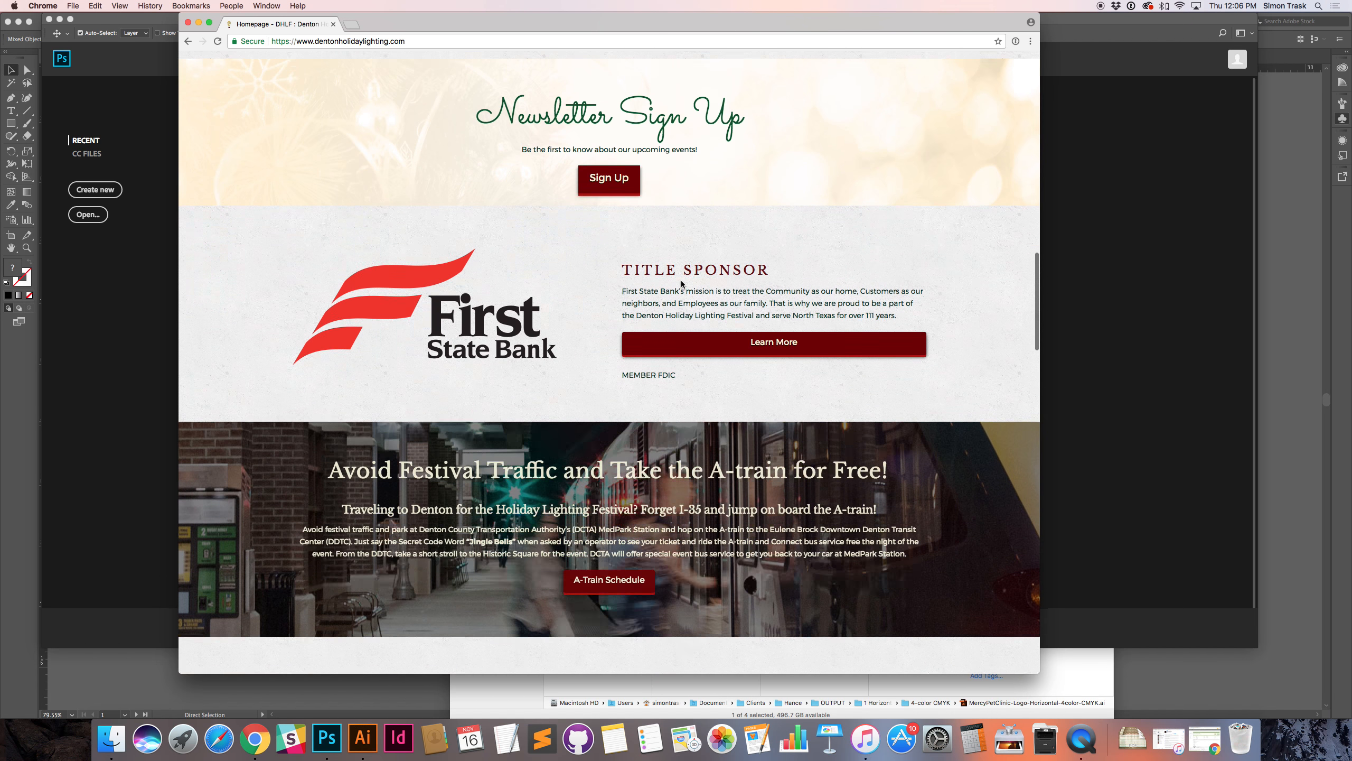
scroll(680, 280, "up", 2)
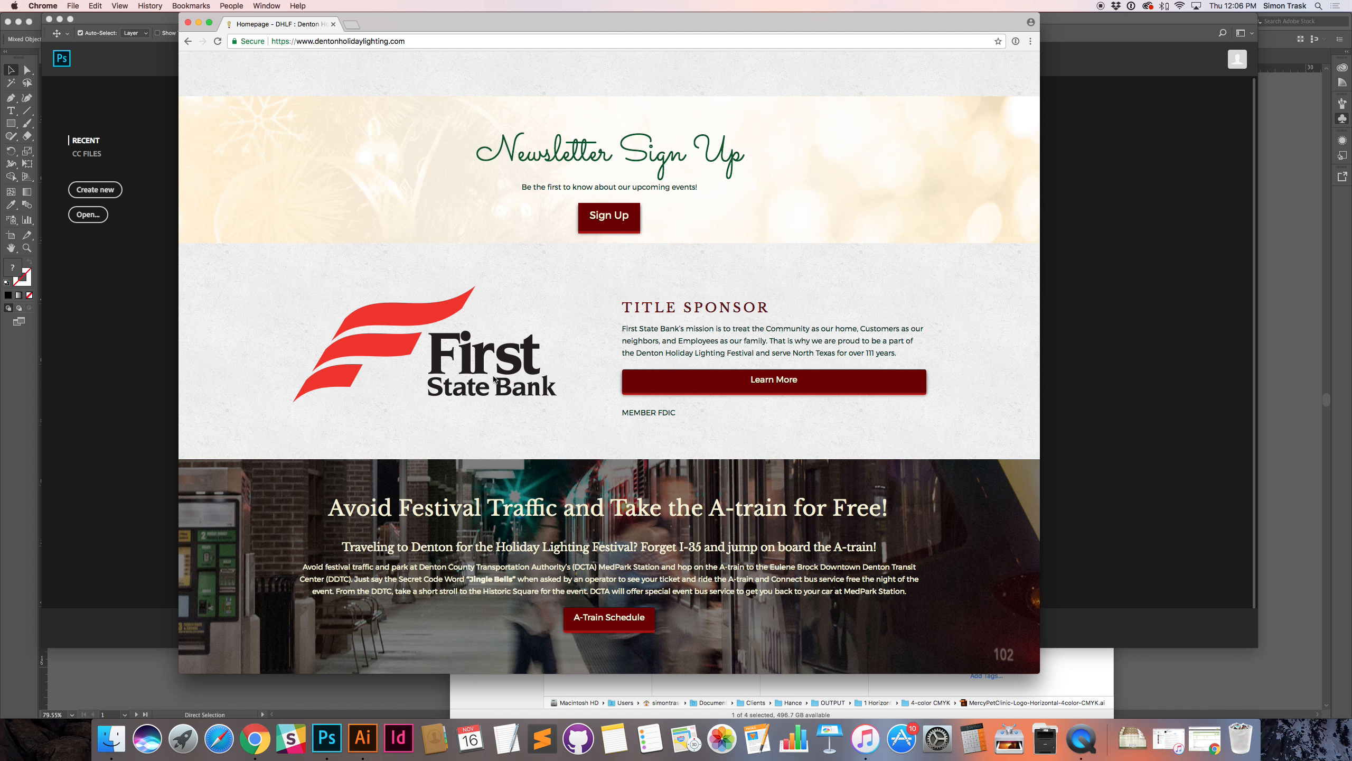
right_click(358, 345)
left_click(388, 372)
Step: Switch to Photoshop and open the new document settings to check the size of the copied image
key("super+Tab")
key("super+Tab")
left_click(581, 397)
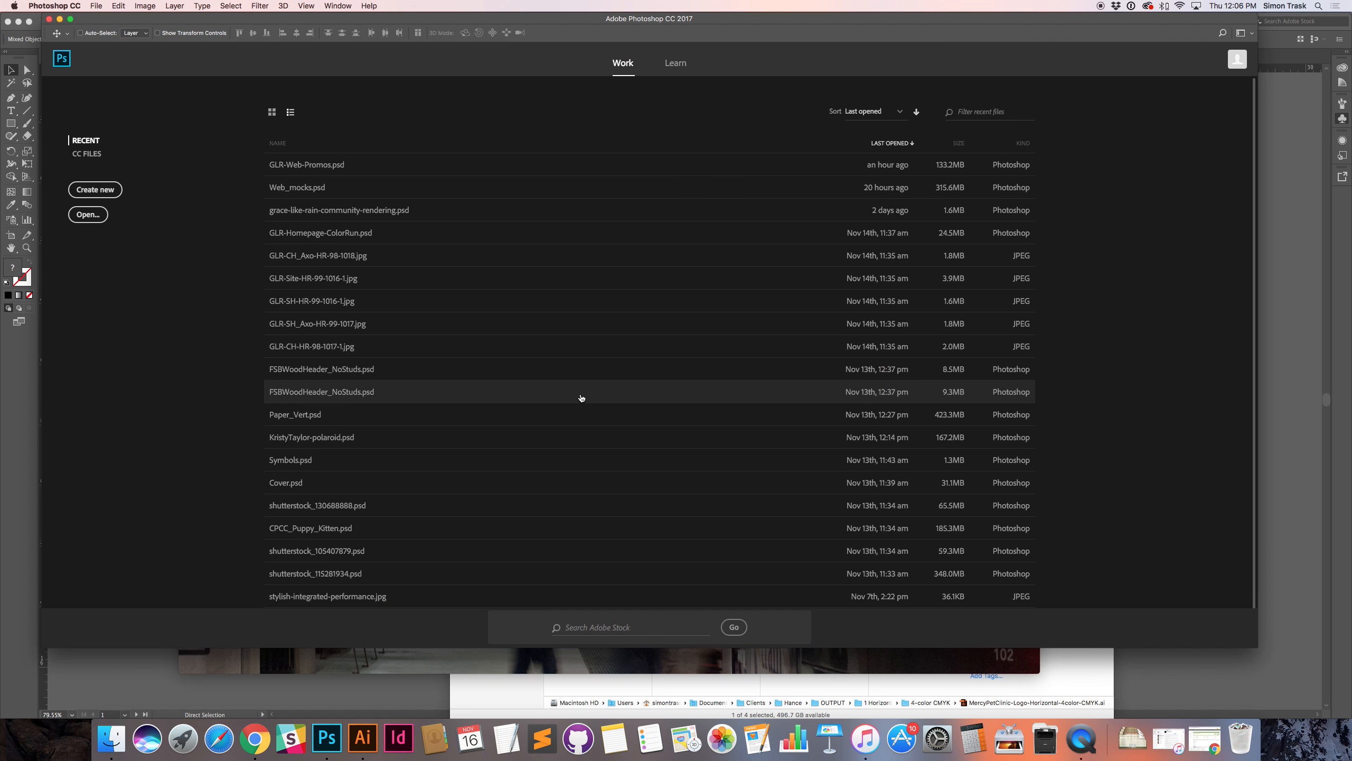
key("super+n")
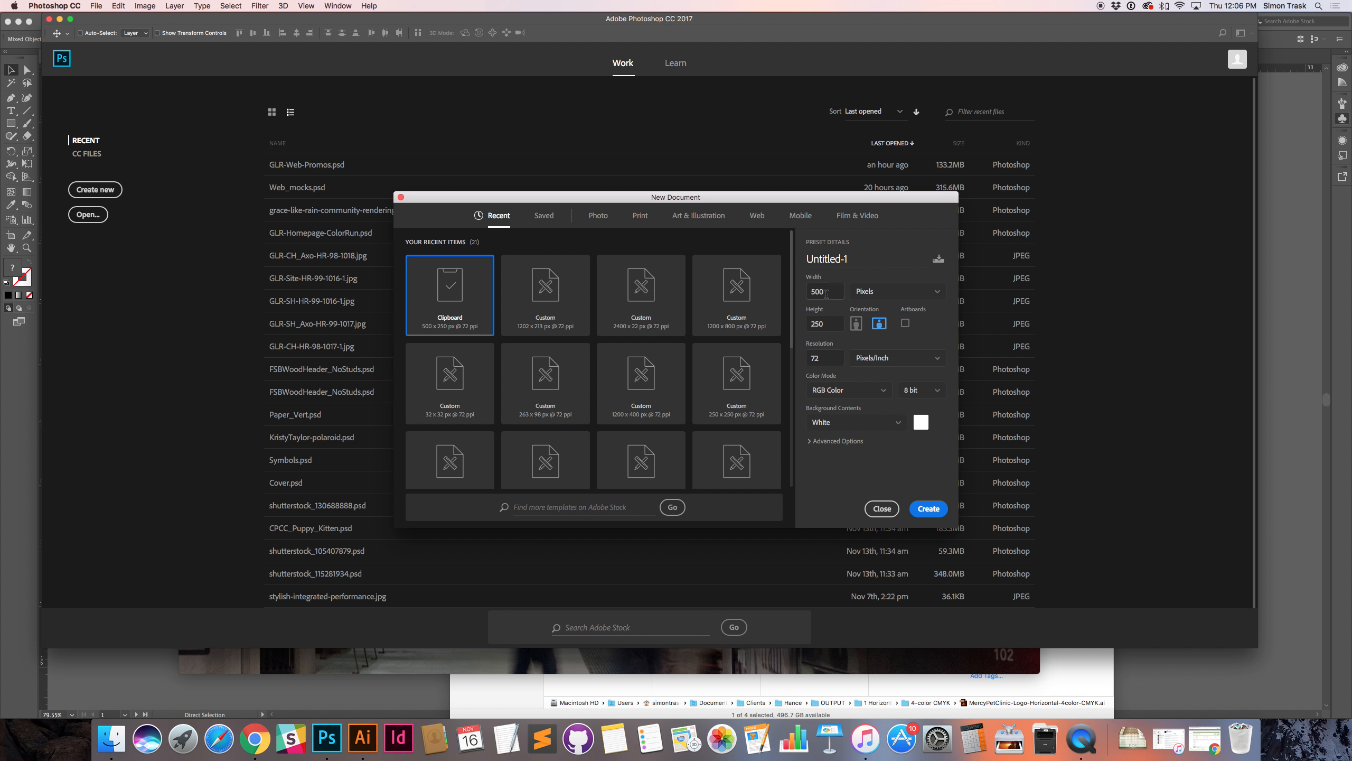
key("Tab")
Step: Switch to Illustrator and close the MercyPetClinic-Logo-Final.ai document
key("super+Tab")
key("super+Tab")
key("super+Tab")
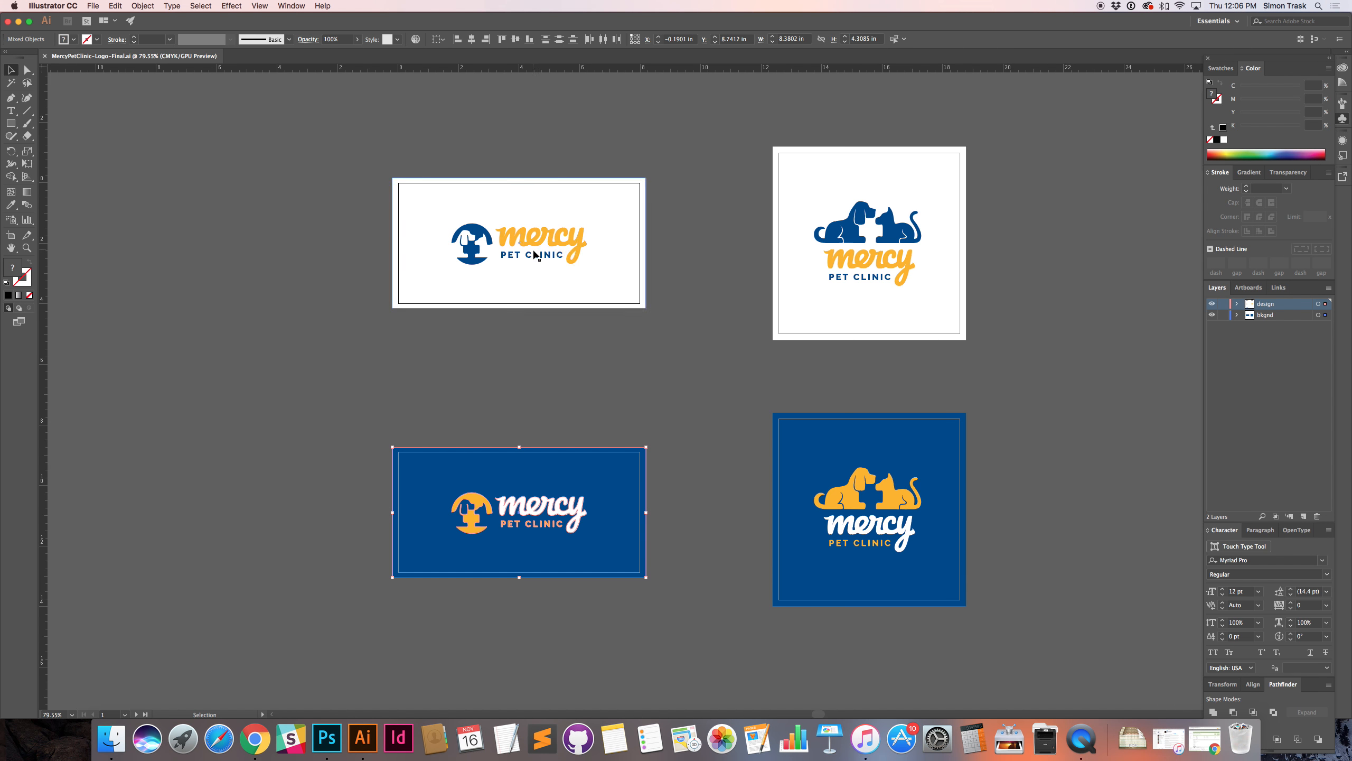
key("super+Tab")
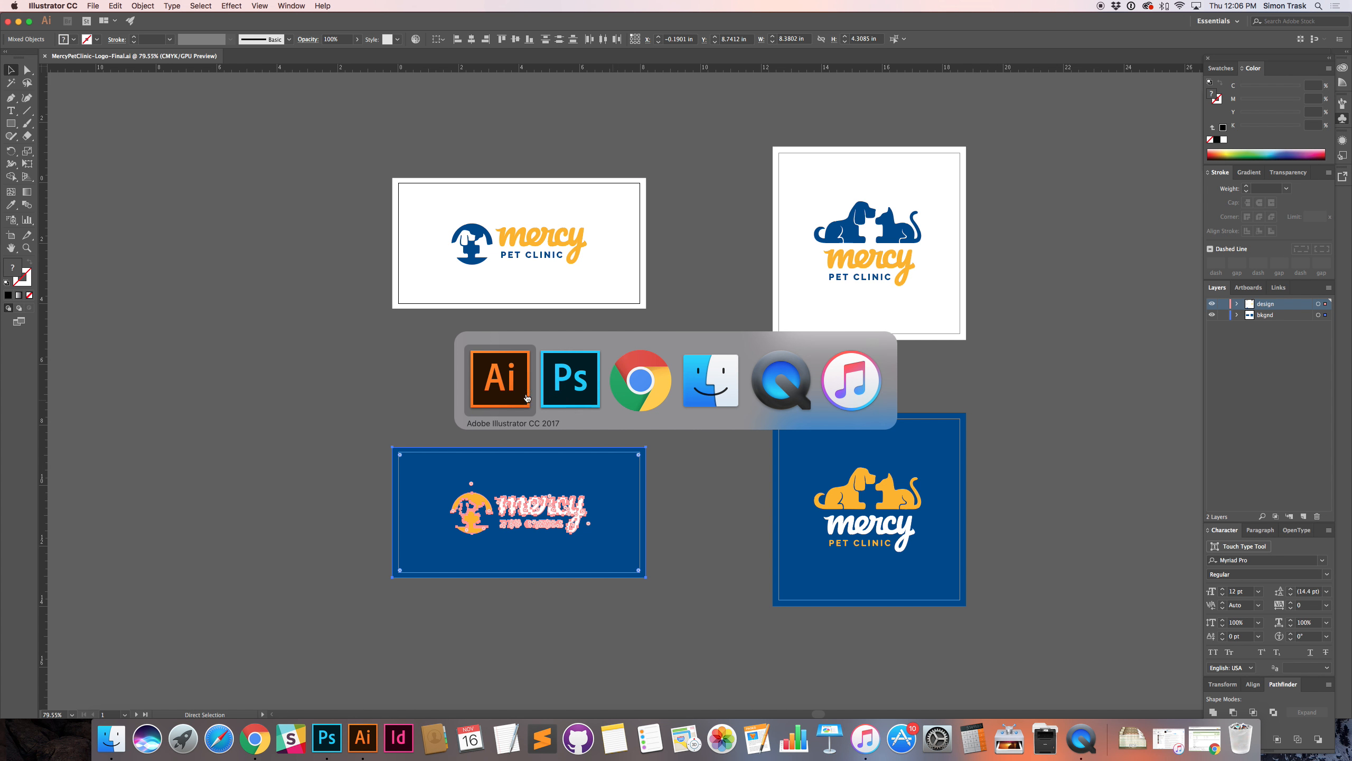
left_click(282, 157)
key("super+w")
Step: Switch to Finder, preview MercyPetClinic-Logo-Horizontal-4color-CMYK.ai and shrink the preview window
key("super+Tab")
key("super+Tab")
key("super+Tab")
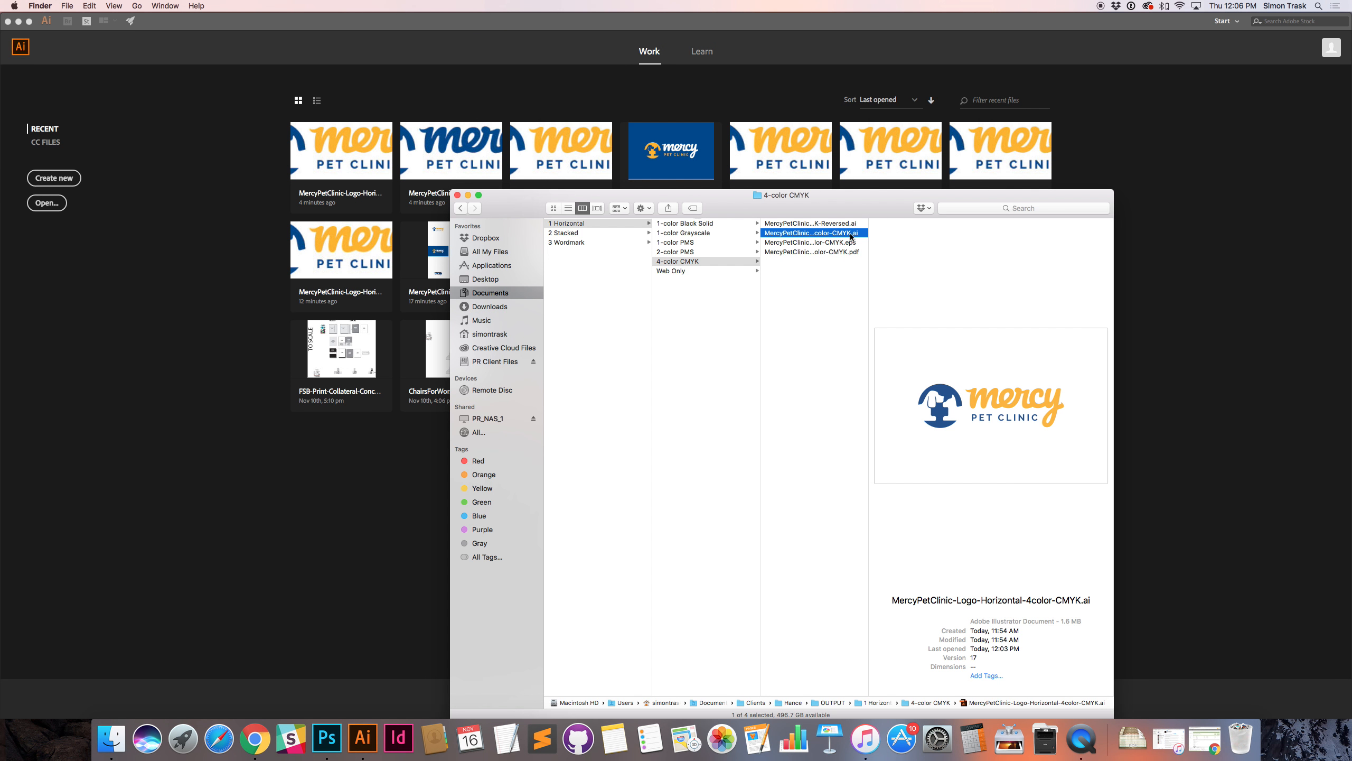
key("space")
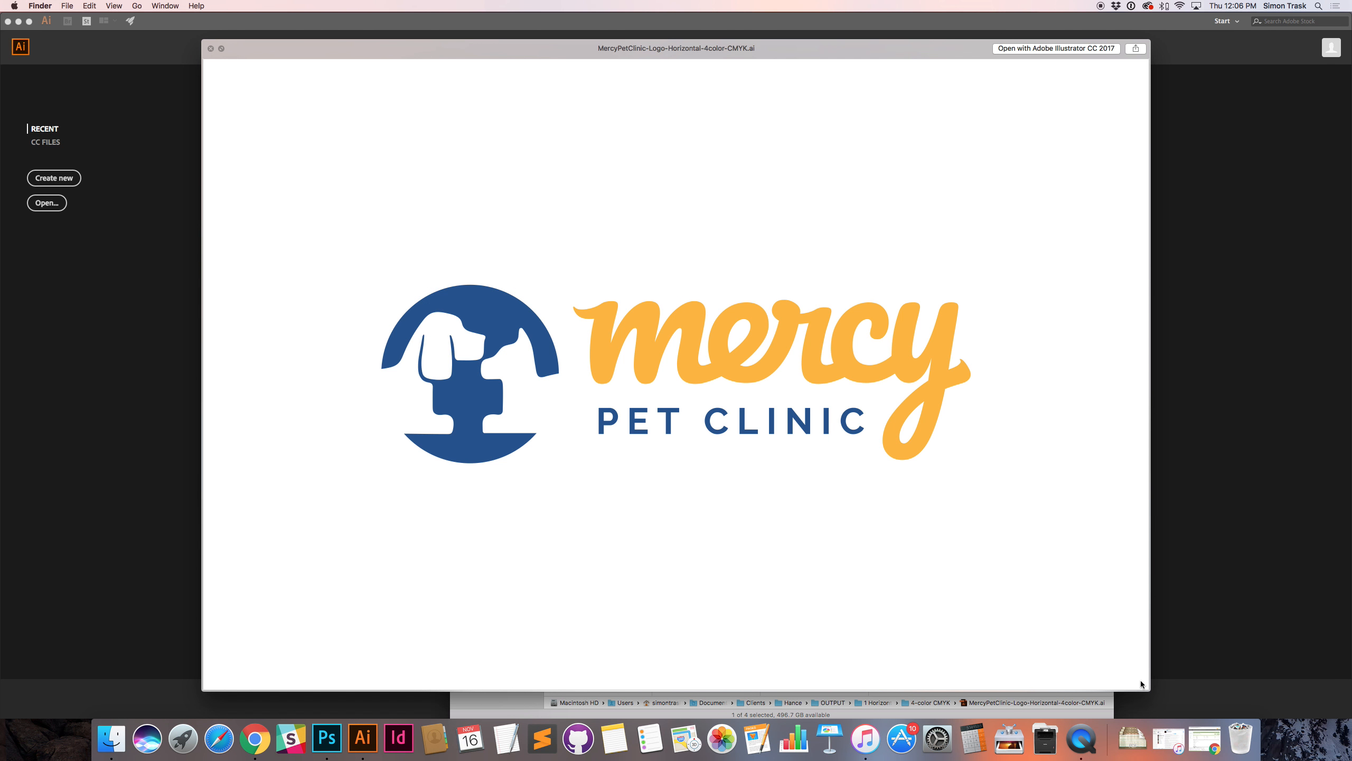
left_click_drag(1149, 690, 840, 488)
Step: Switch to Illustrator and create a 600 x 400 pixel document in RGB Color mode
left_click(157, 396)
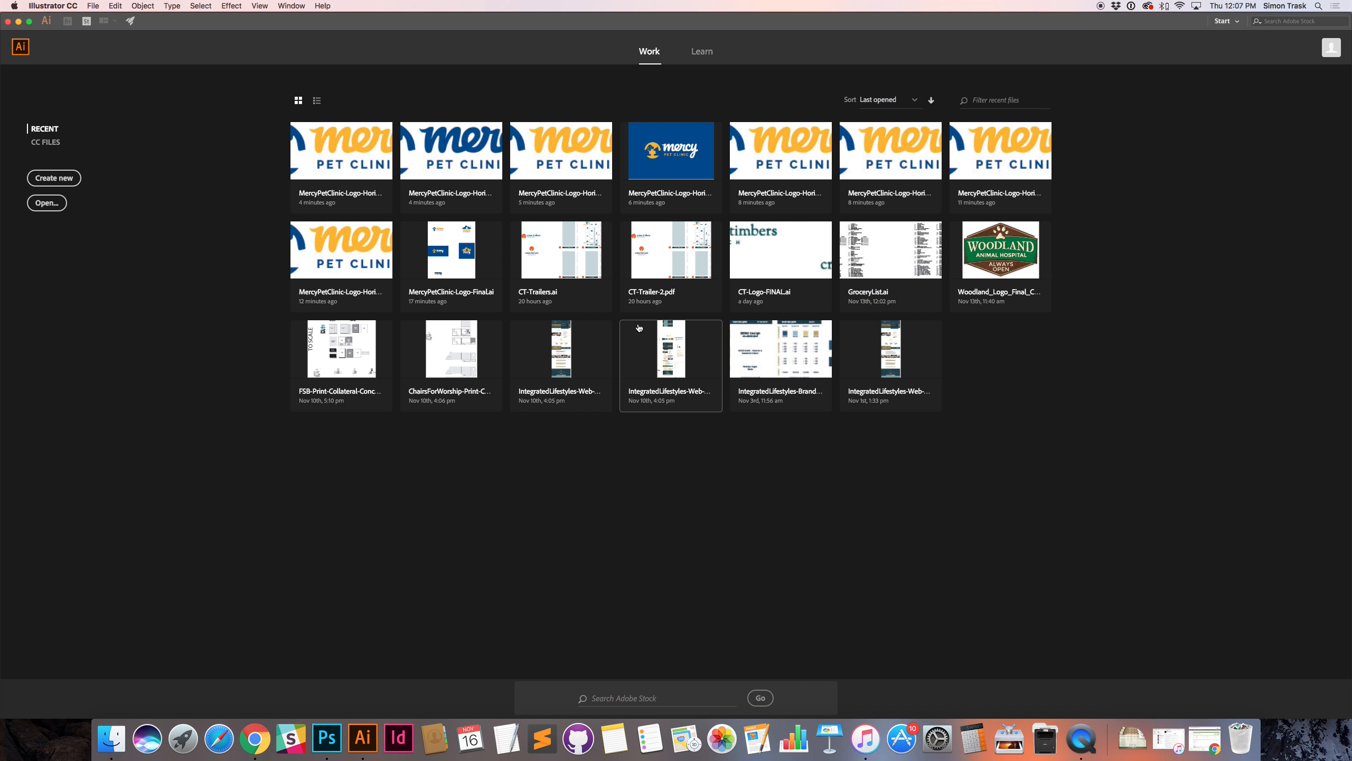
key("super+n")
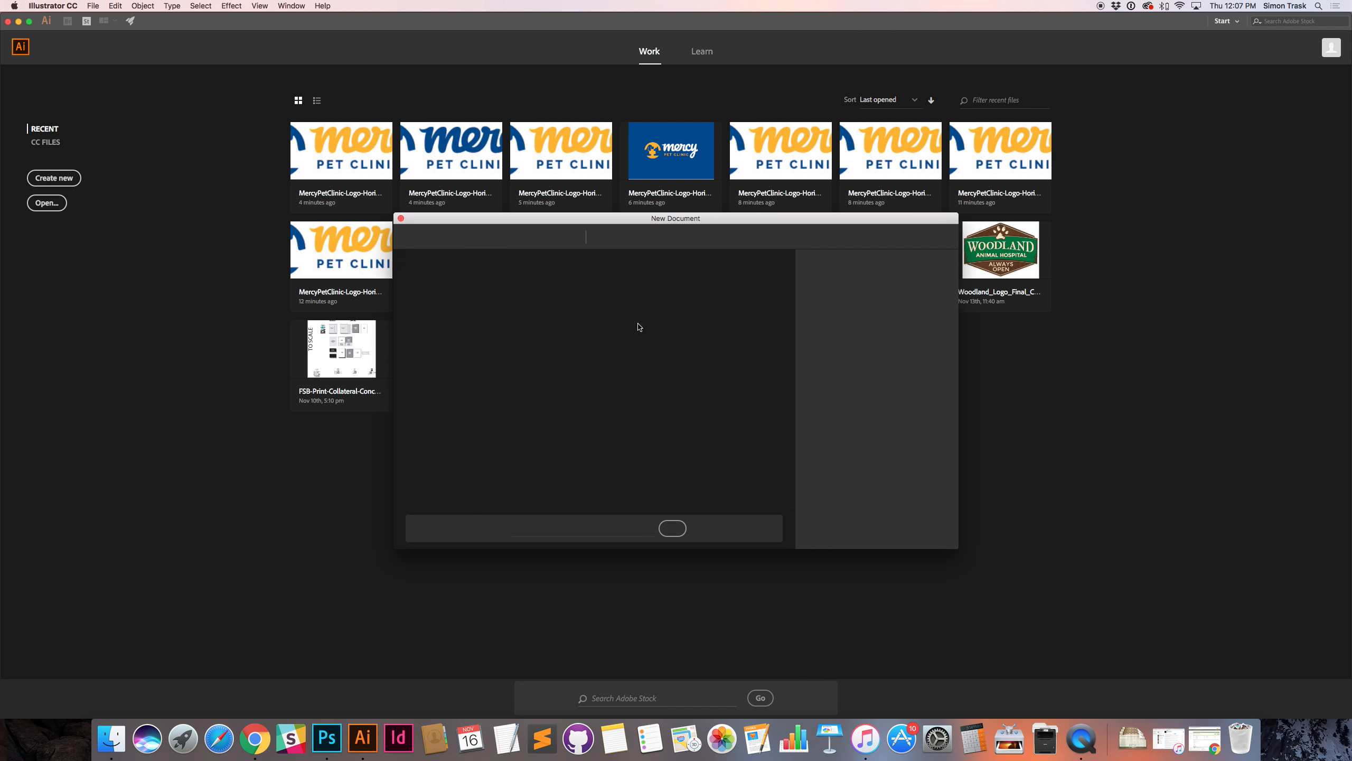
left_click(861, 316)
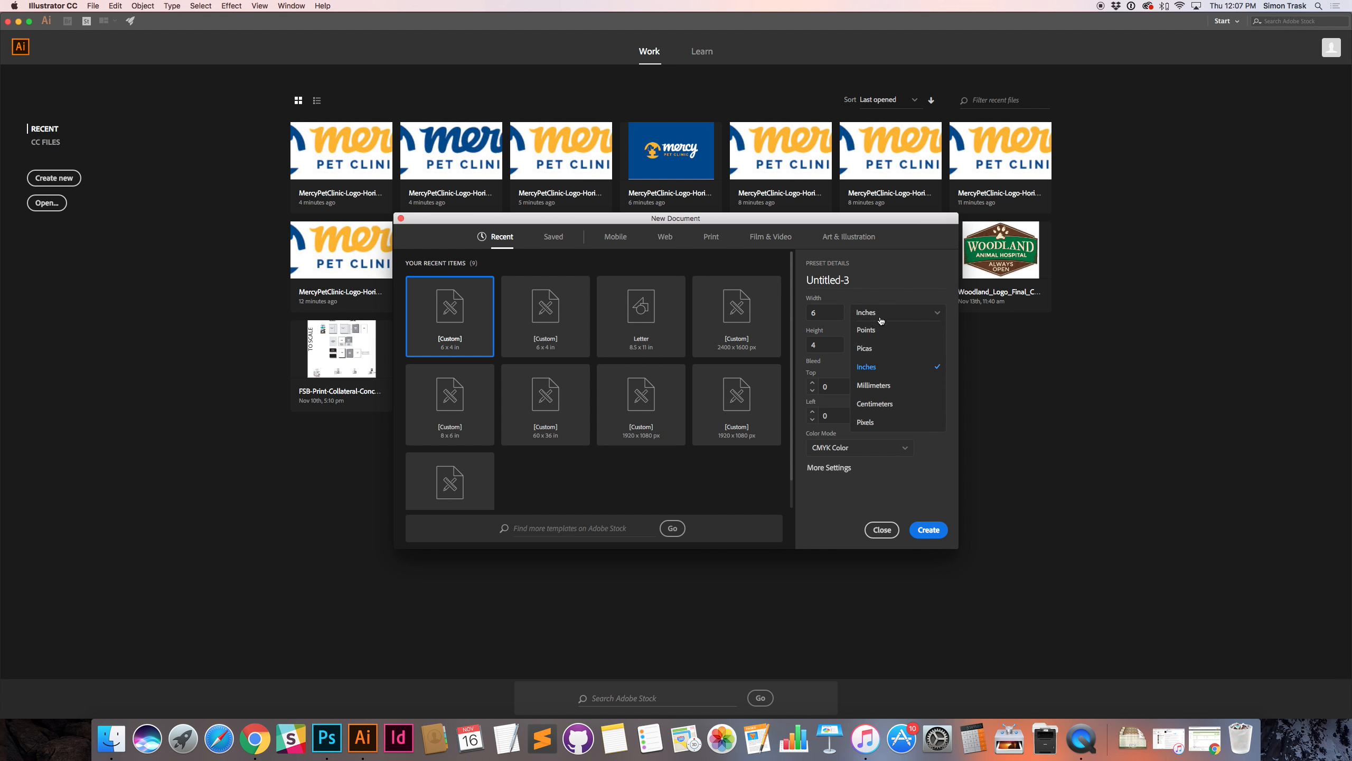
left_click(876, 422)
double_click(830, 313)
type("600")
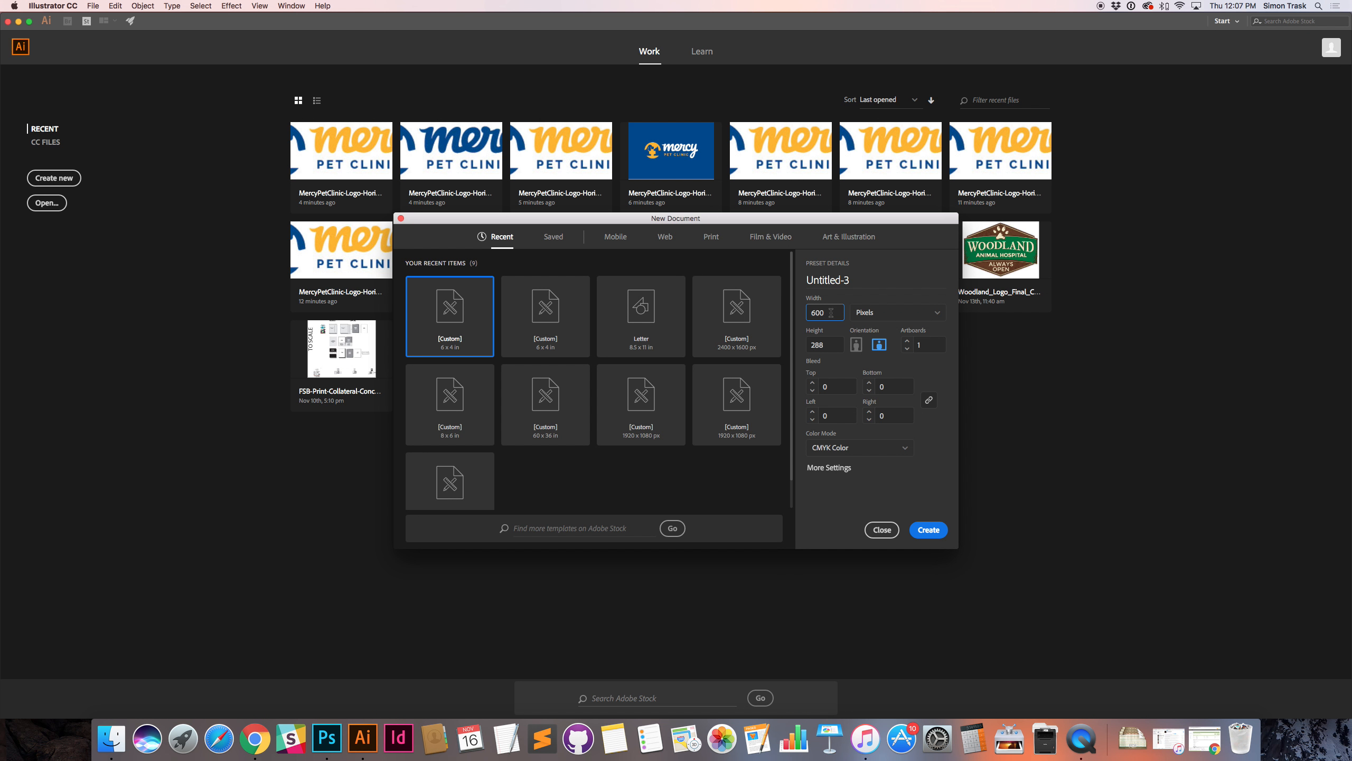
key("Tab")
type("400")
left_click(858, 452)
left_click(848, 467)
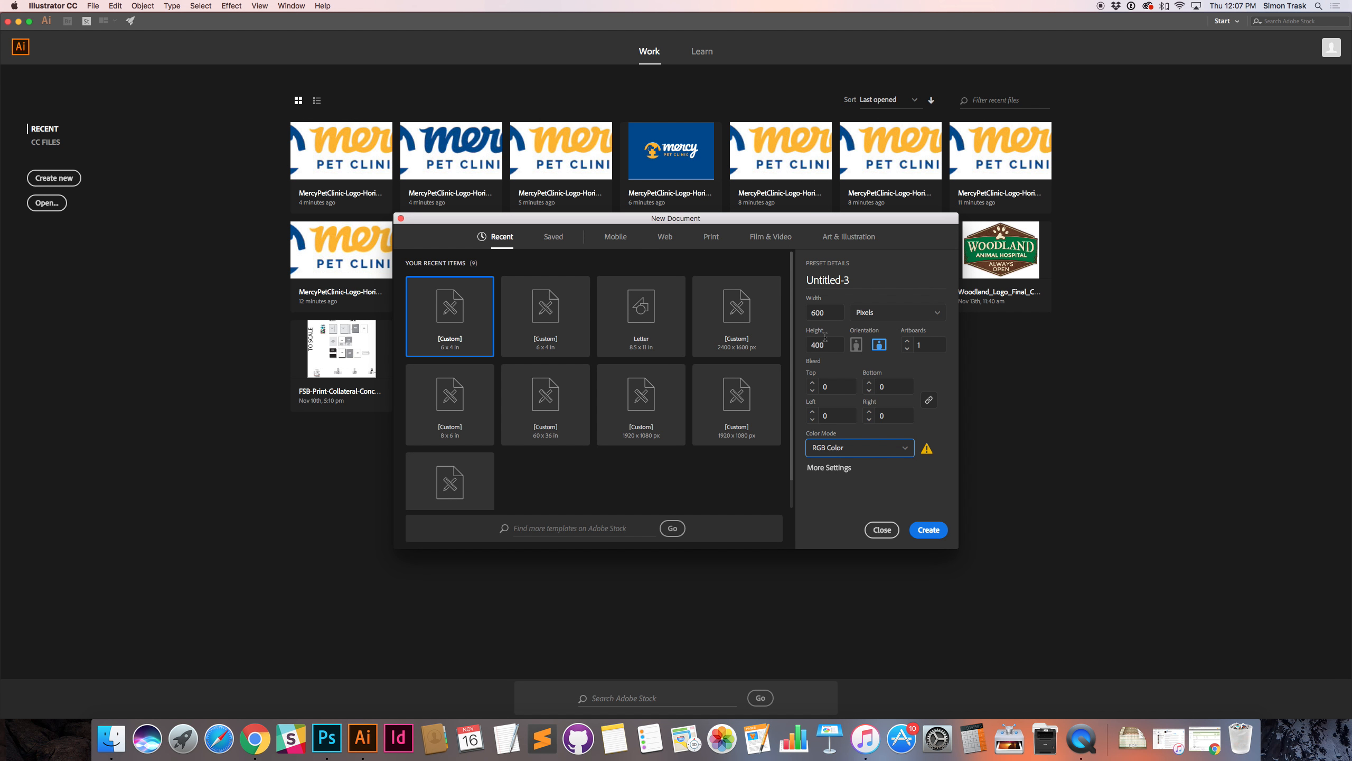
left_click(929, 529)
Step: Place MercyPetClinic-Logo-Horizontal-4color-CMYK.ai from Finder into the new document and move it fully onto the artboard
key("super+Tab")
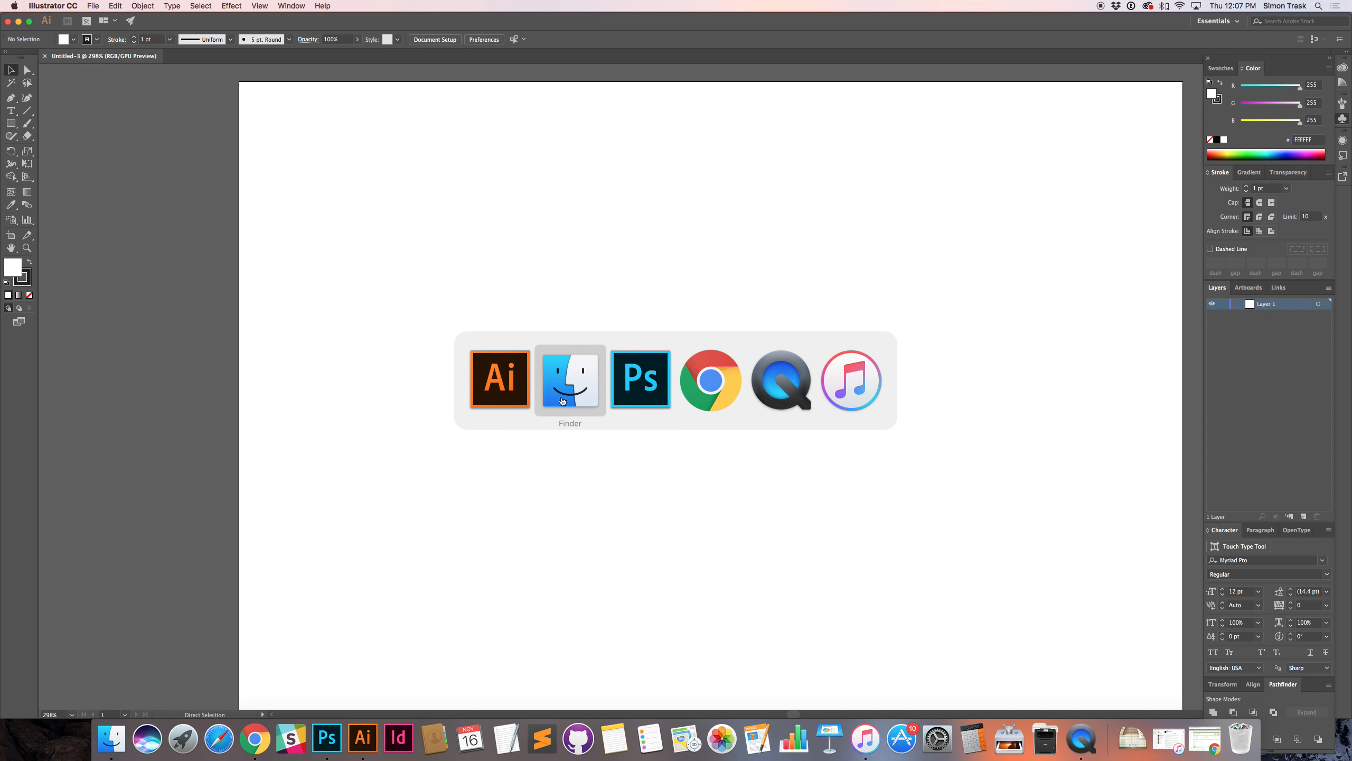
key("space")
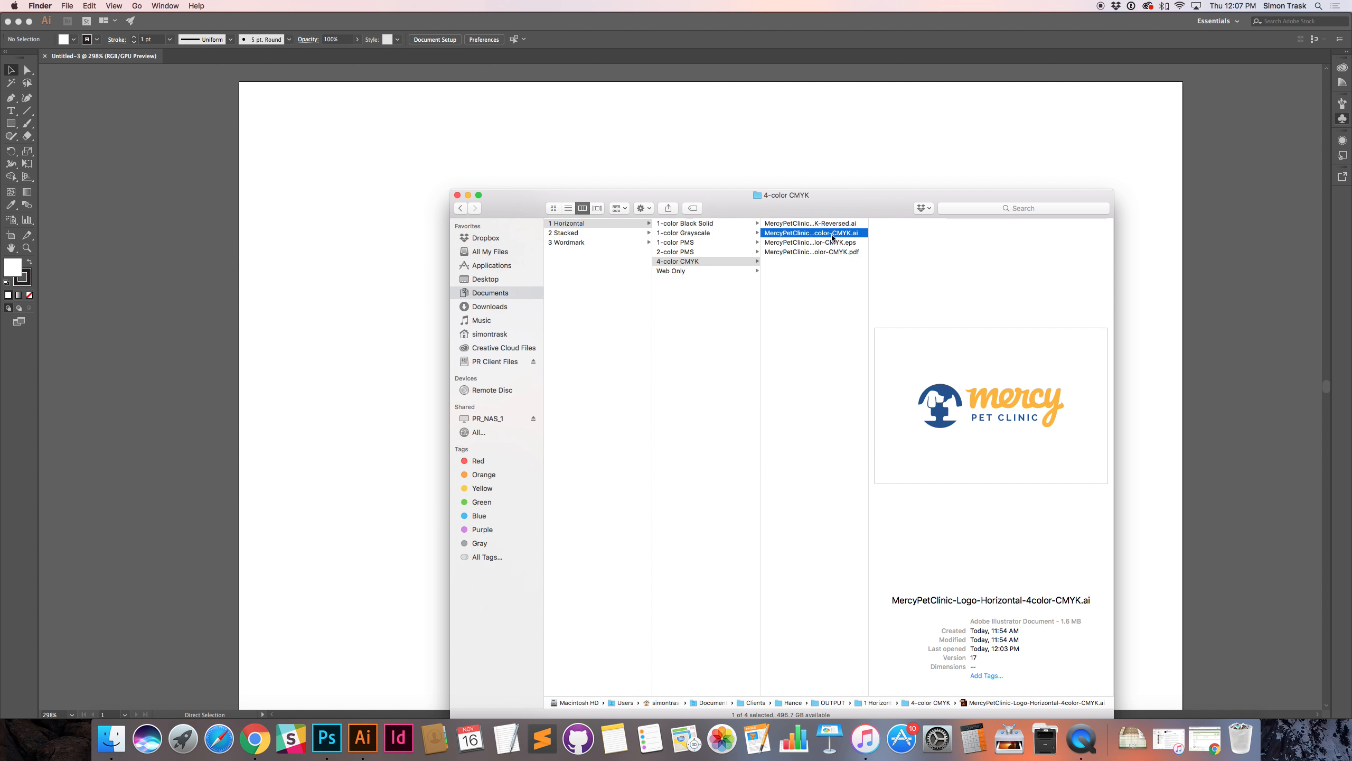
left_click_drag(814, 233, 425, 143)
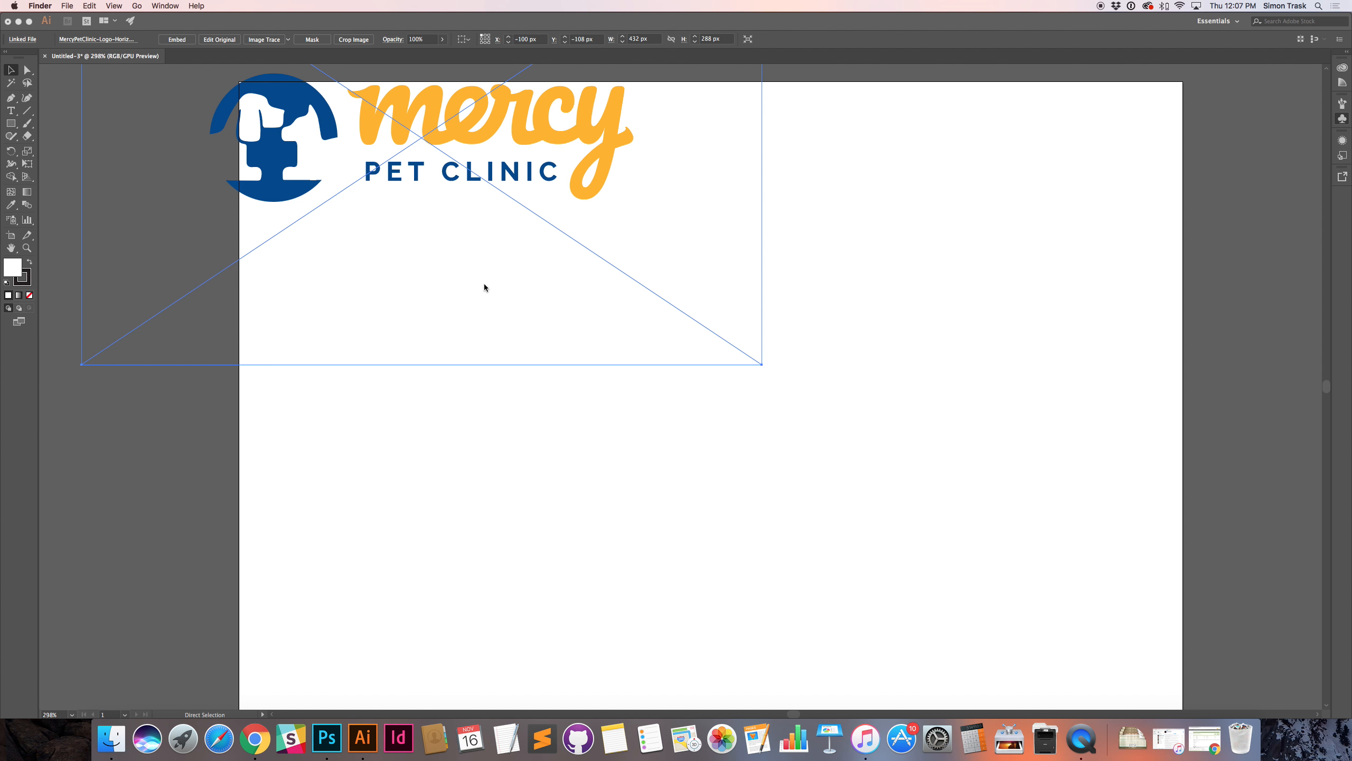
left_click_drag(415, 191, 706, 426)
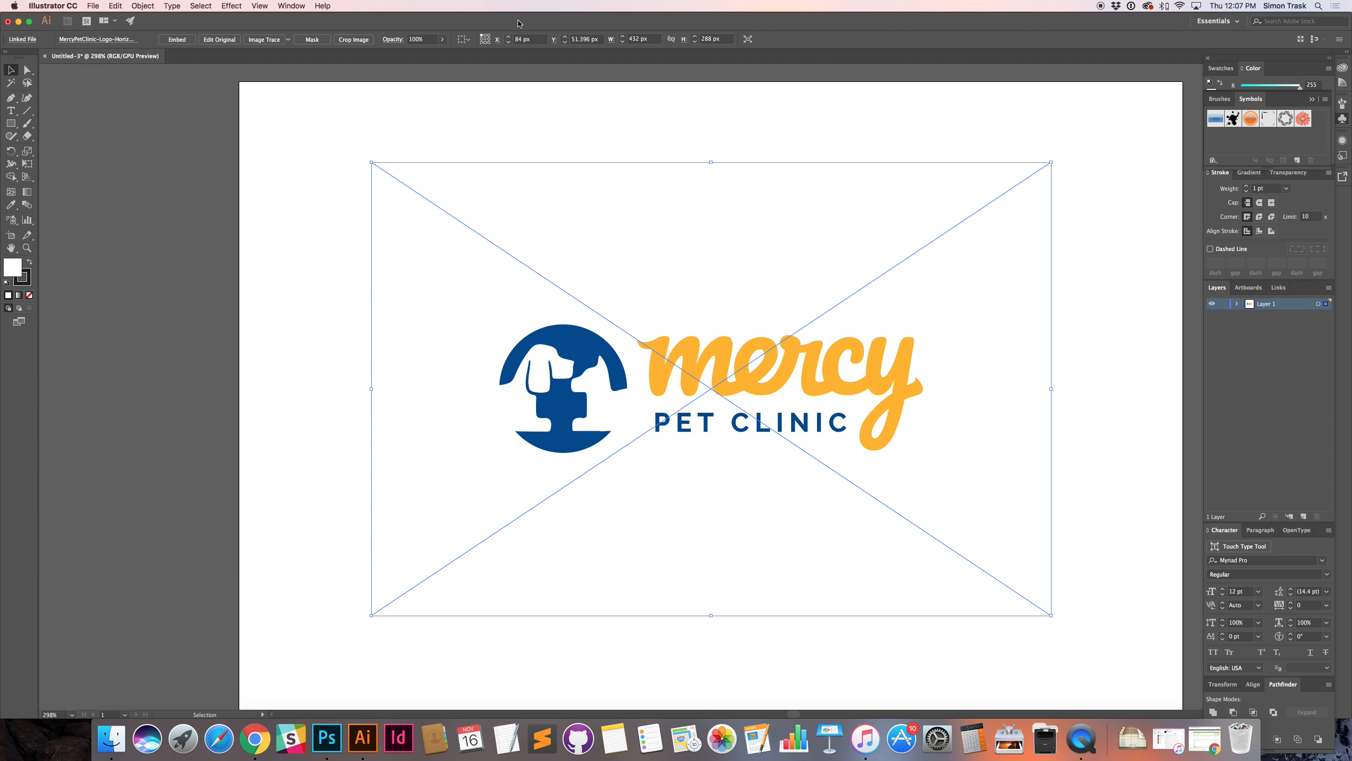
Step: Position the placed logo at X 0 and Y 0
left_click(520, 41)
type("0")
key("Tab")
type("0")
key("Tab")
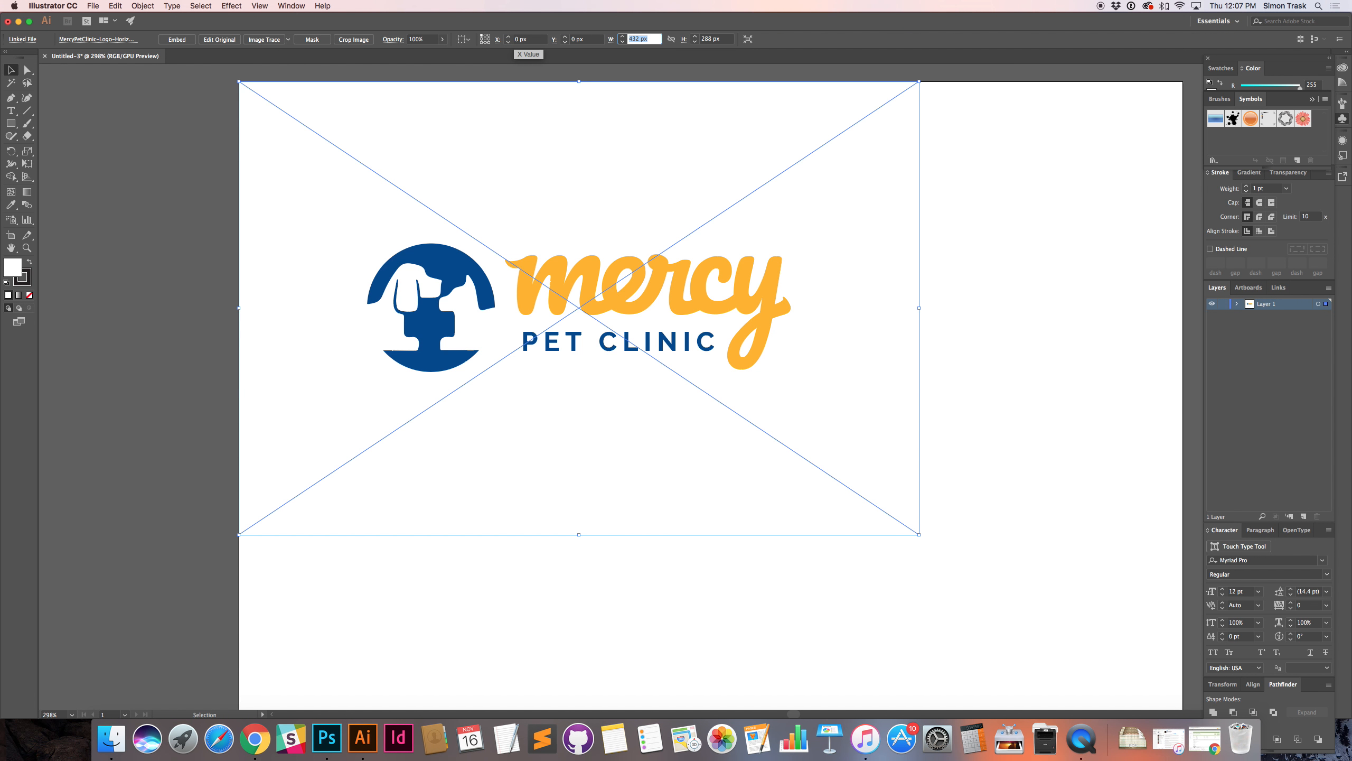
Step: Constrain the placed logo's proportions and set its width to 600 px
left_click(671, 41)
left_click(646, 41)
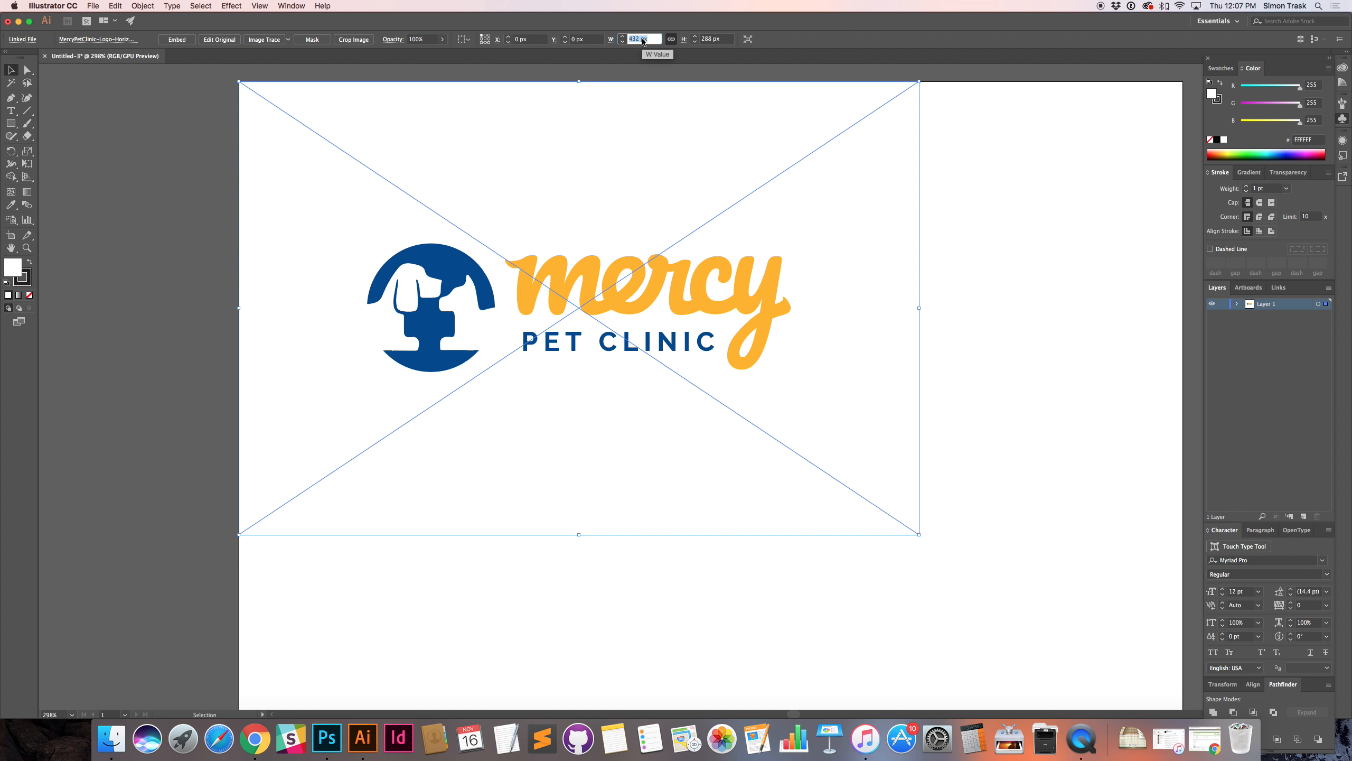
type("600")
key("Tab")
key("Return")
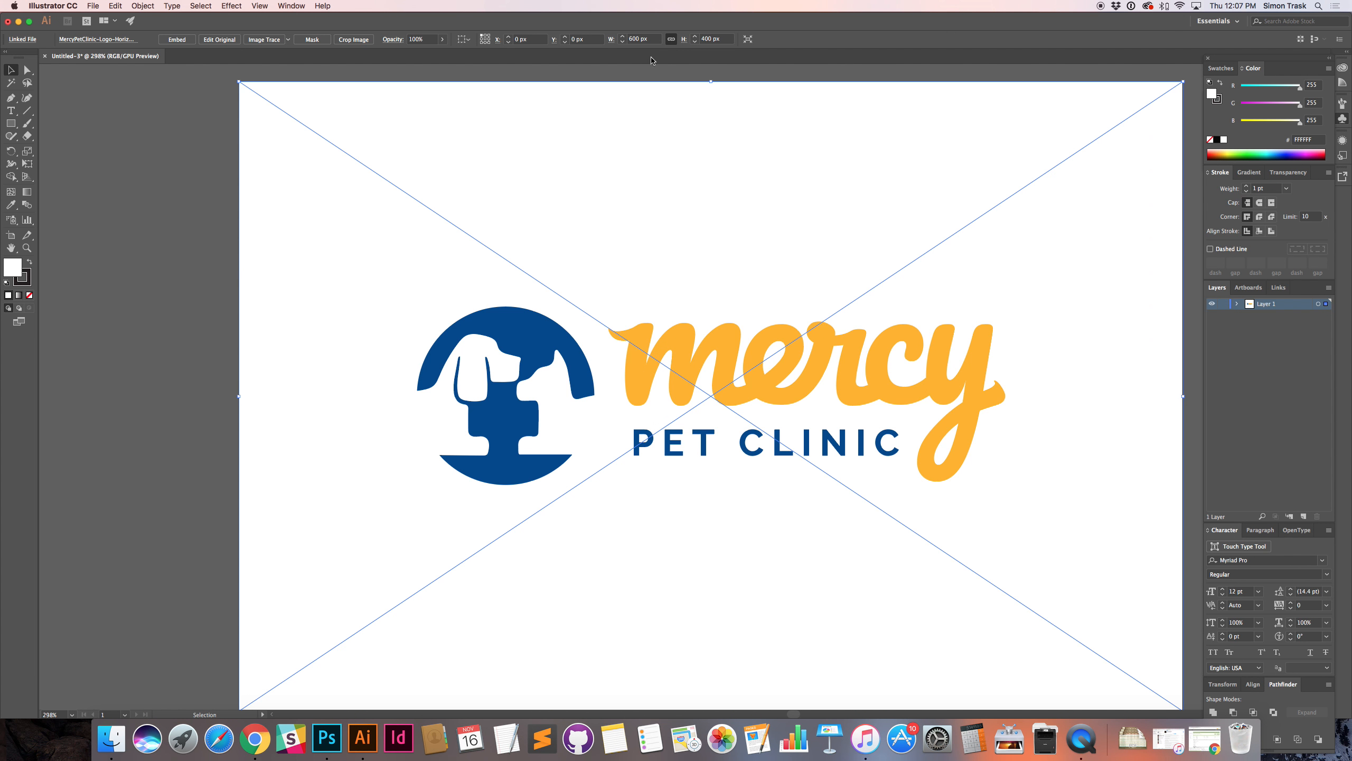
key("Return")
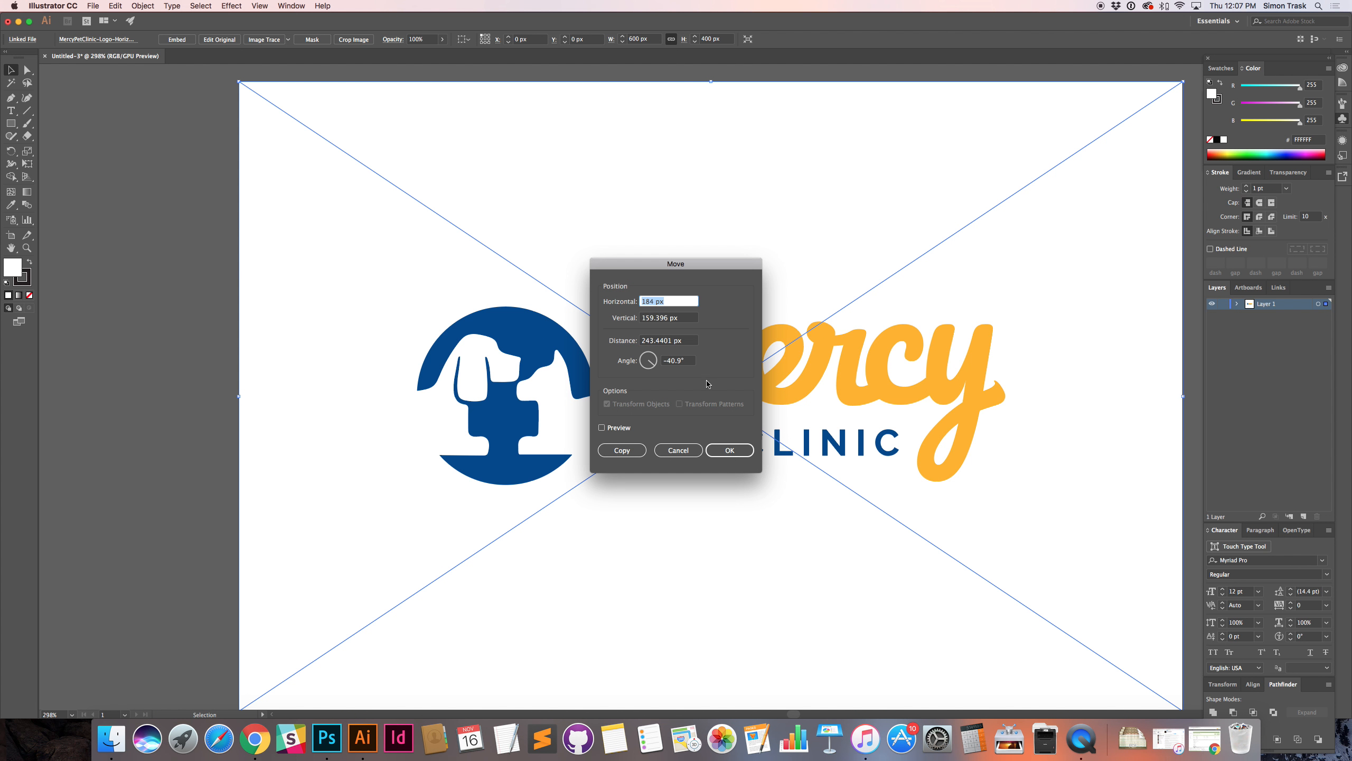
left_click(682, 453)
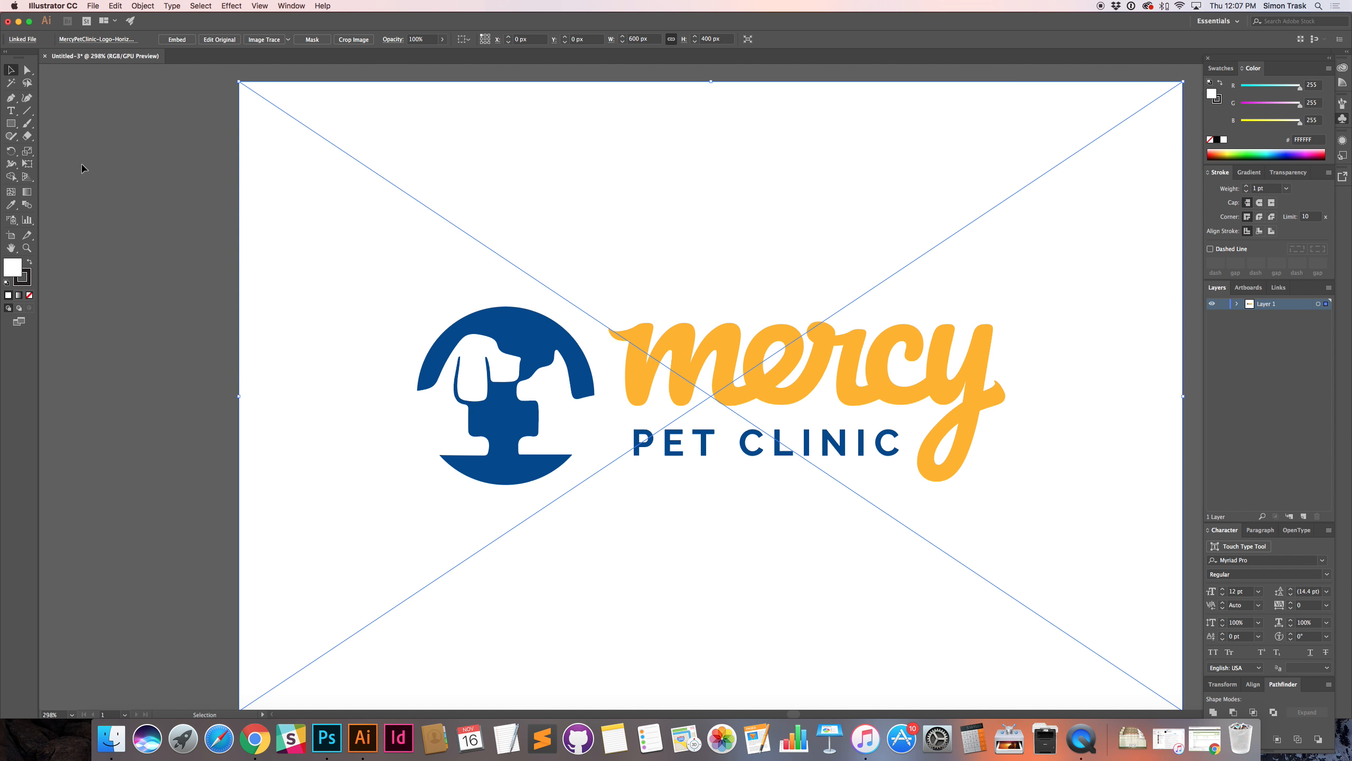
key("Return")
key("Escape")
Step: Shift the placed logo diagonally off the artboard, repeat the move, and return it to the artboard's origin
key("z")
left_click(659, 416, "alt")
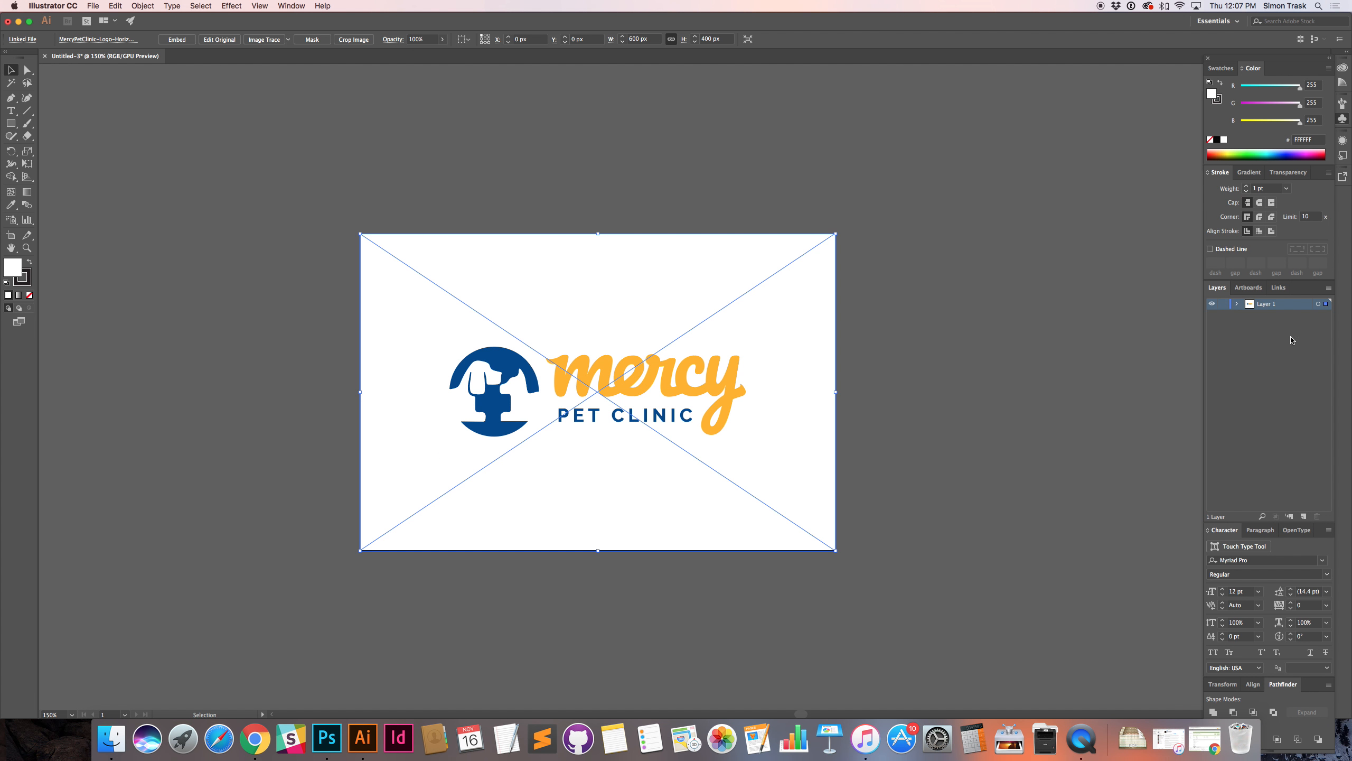
key("v")
left_click(660, 388)
left_click_drag(660, 389, 679, 416)
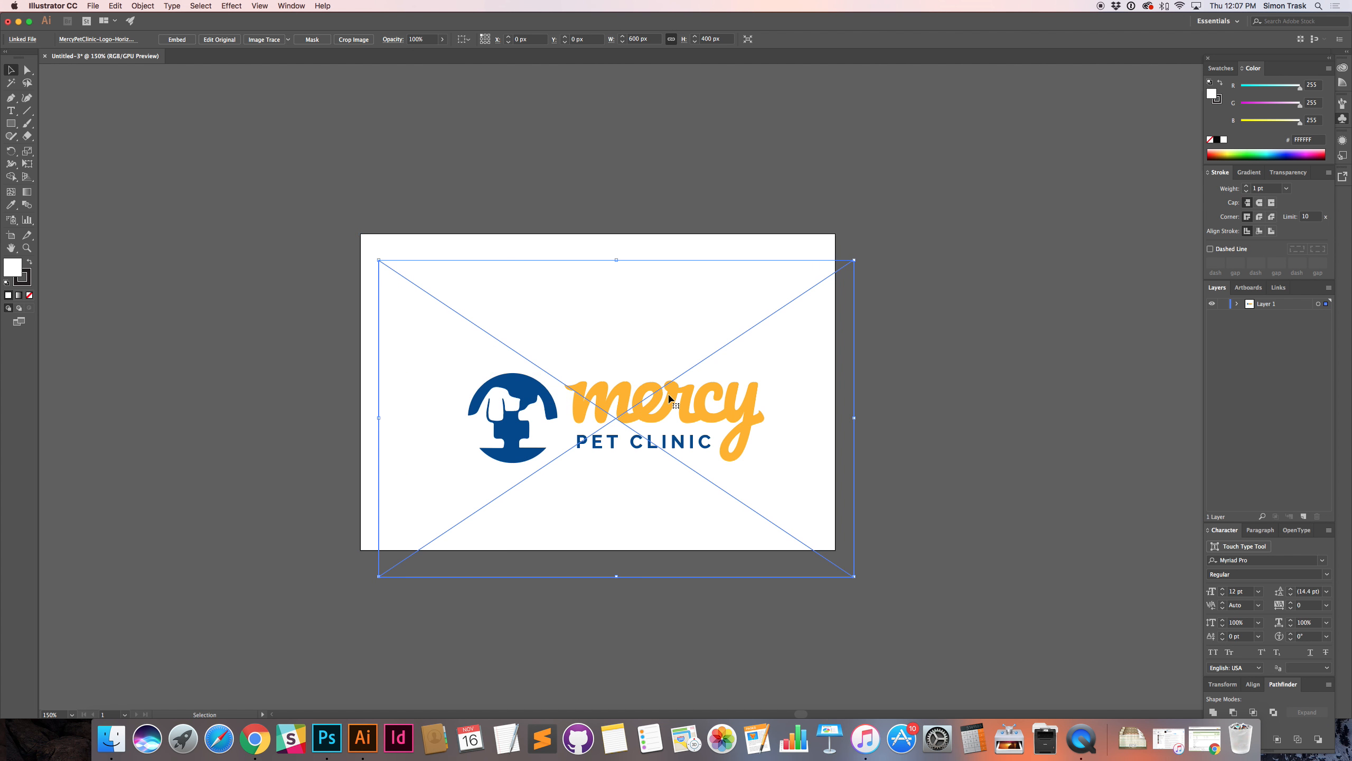
key("Return")
left_click(729, 450)
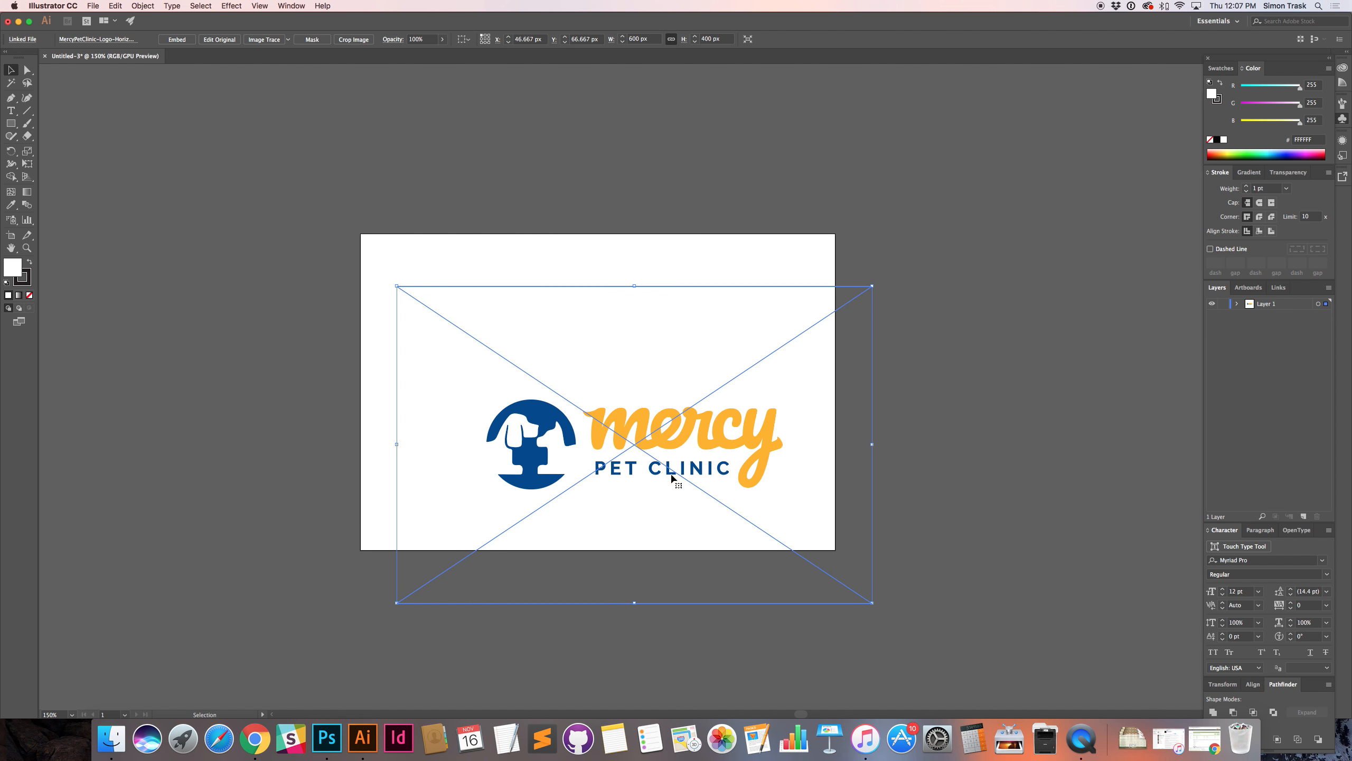
left_click(517, 330)
left_click_drag(517, 331, 482, 277)
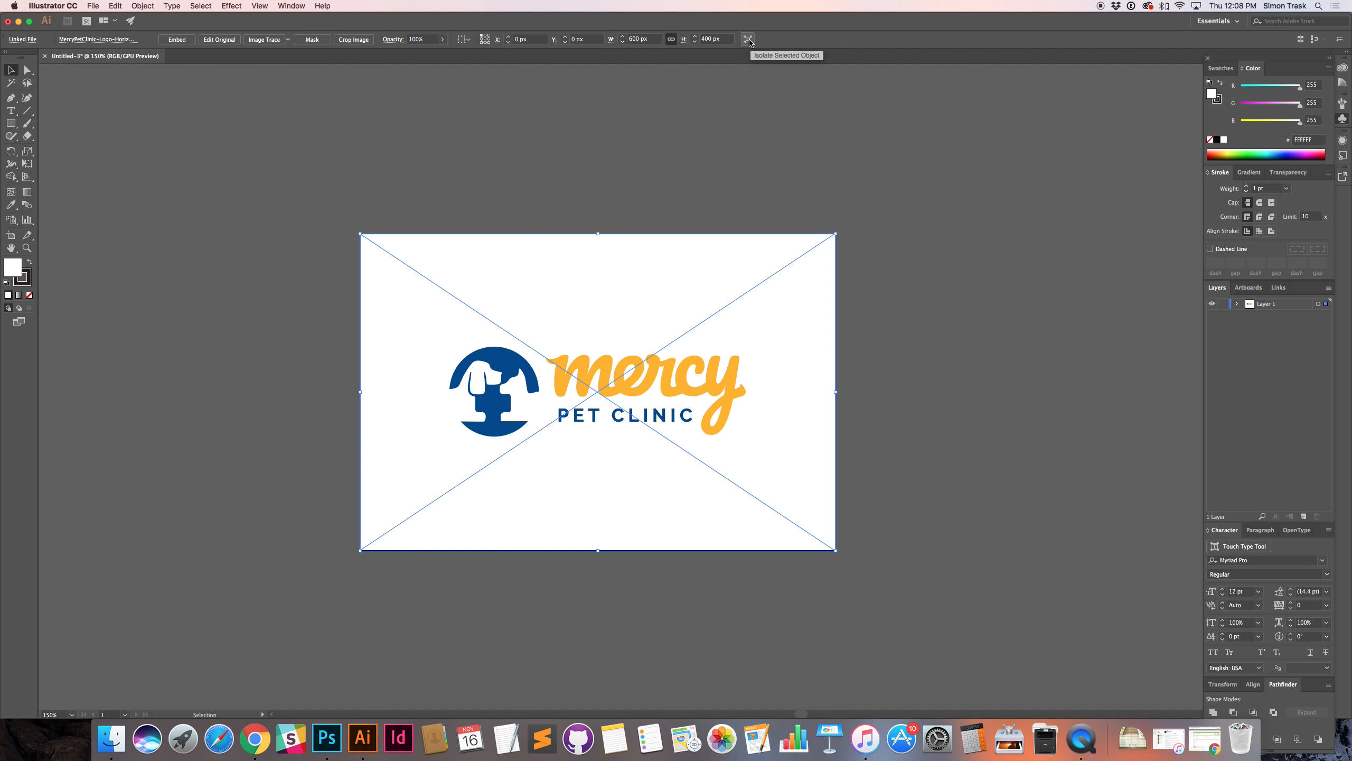
left_click(747, 40)
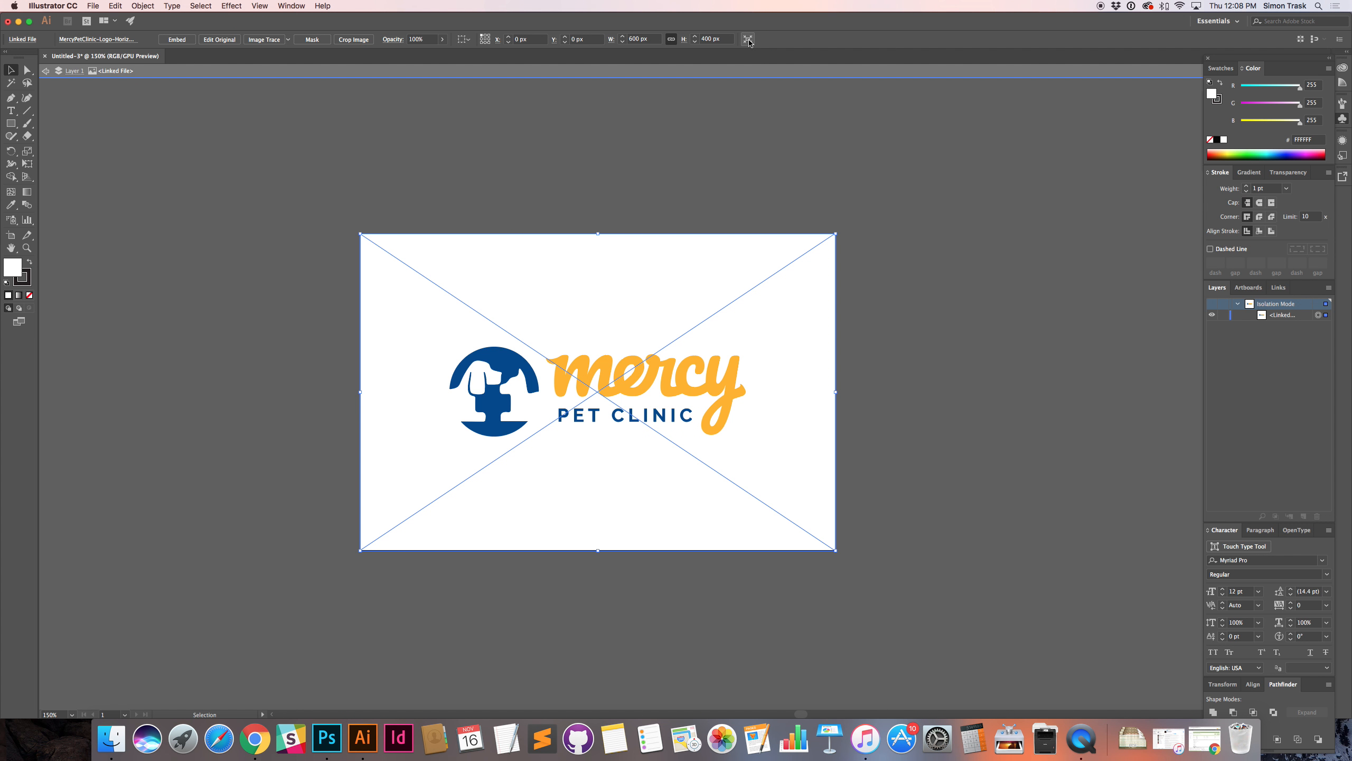
left_click(748, 40)
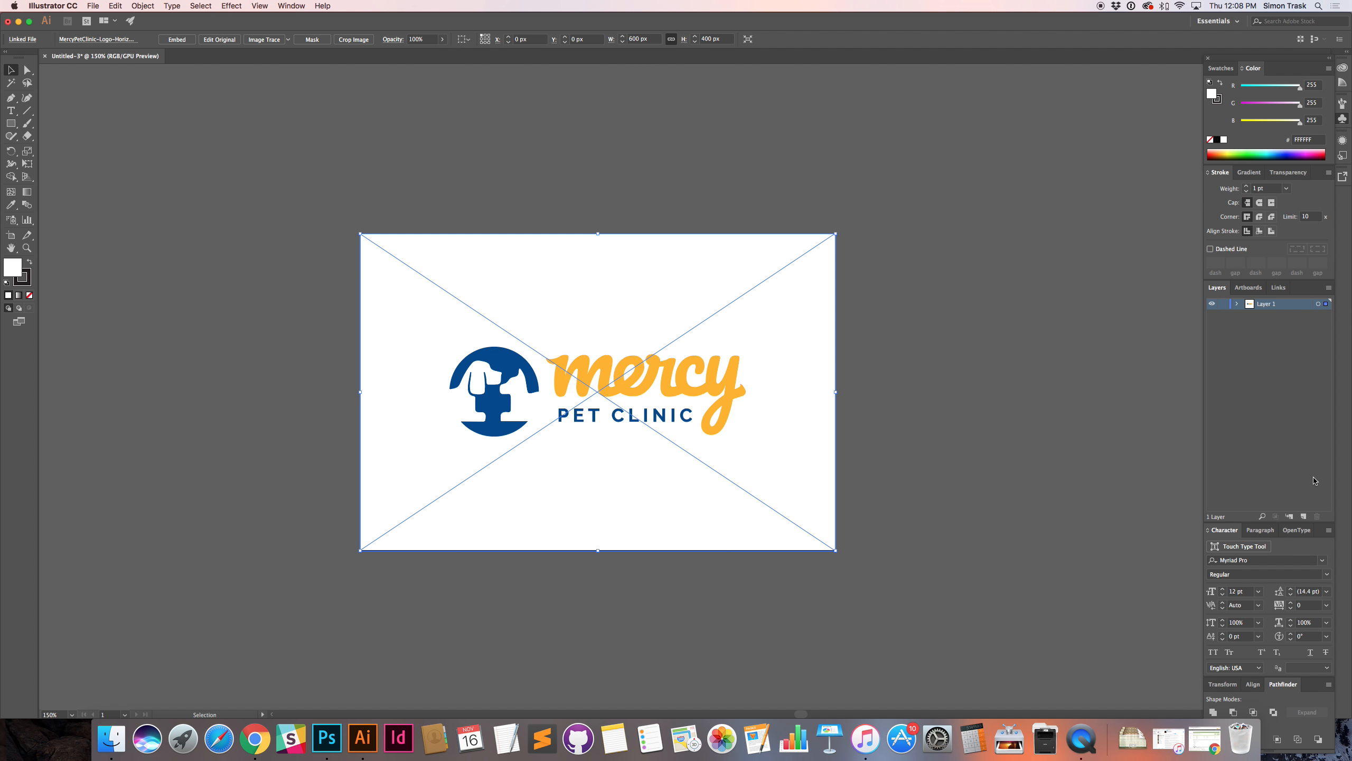
left_click(1303, 516)
key("Delete")
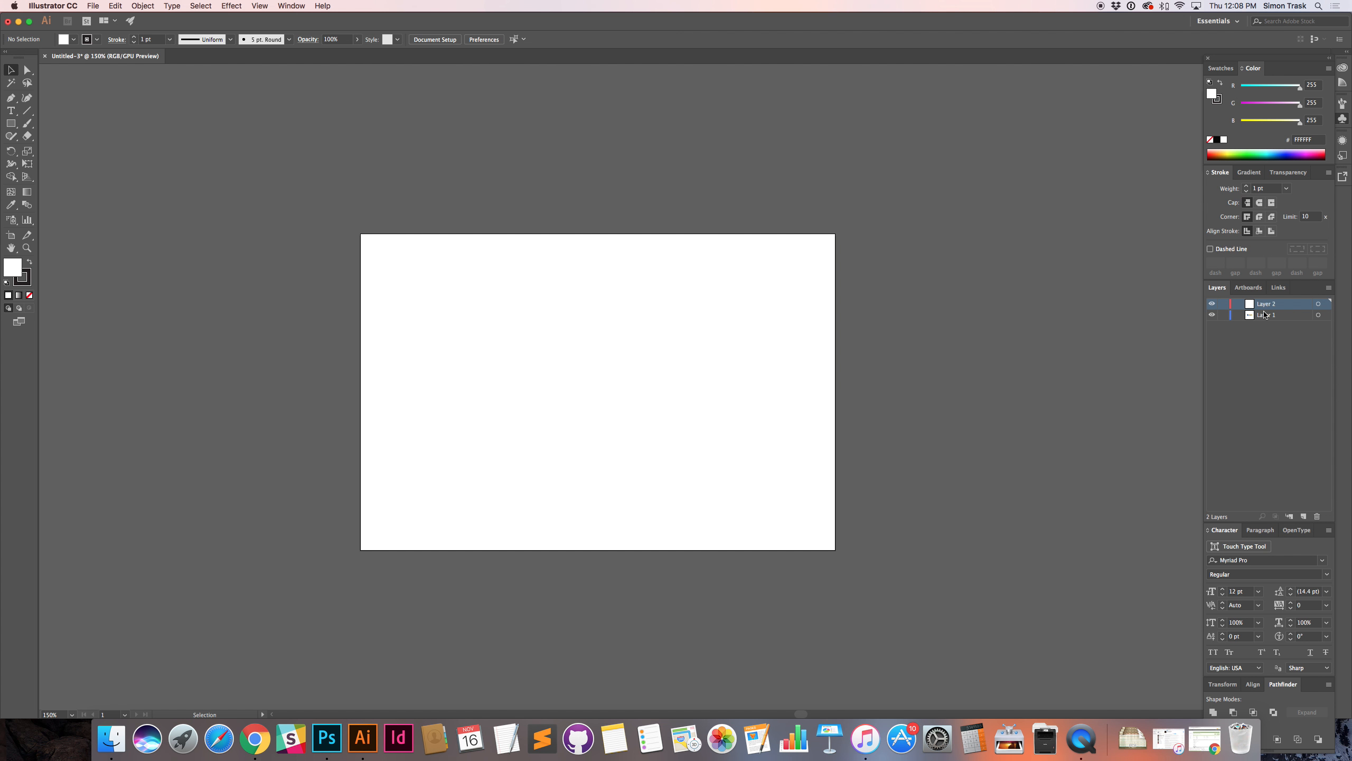
key("super+z")
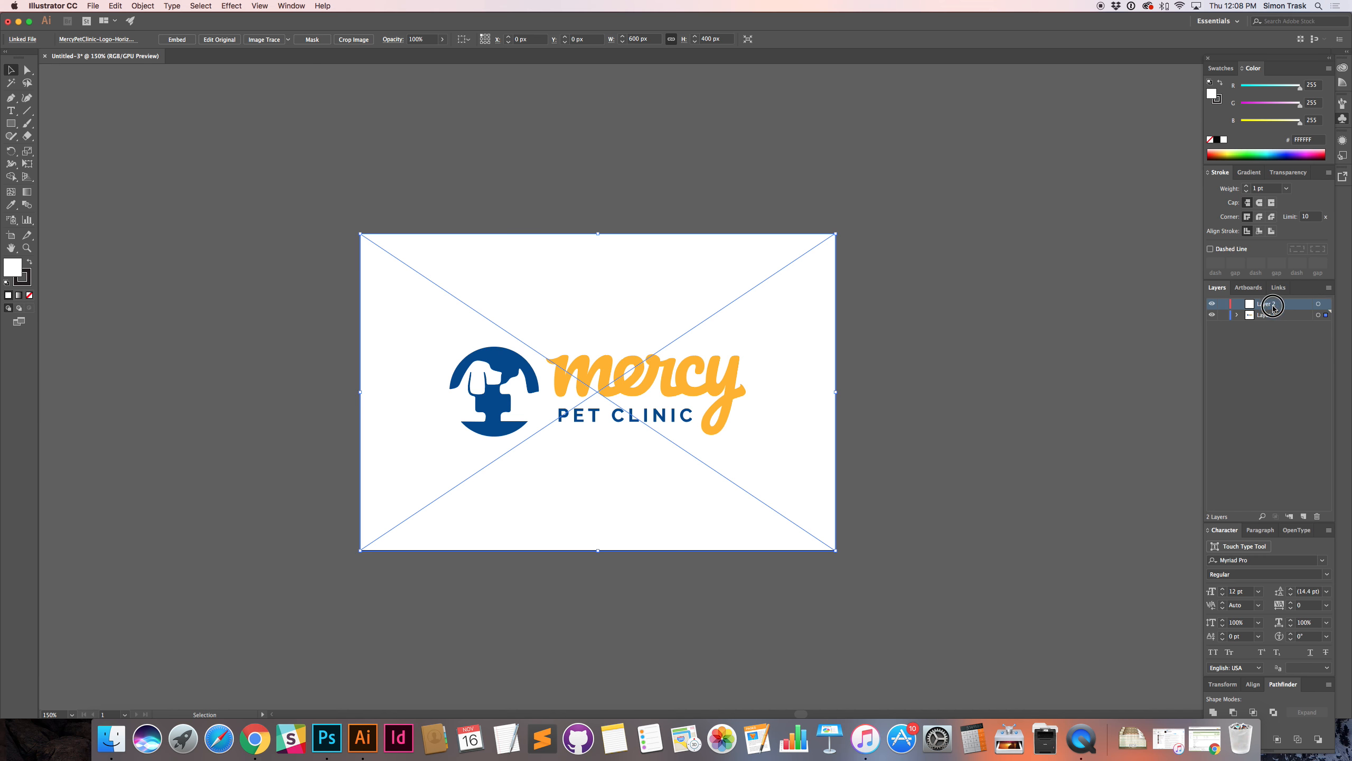
left_click(1317, 518)
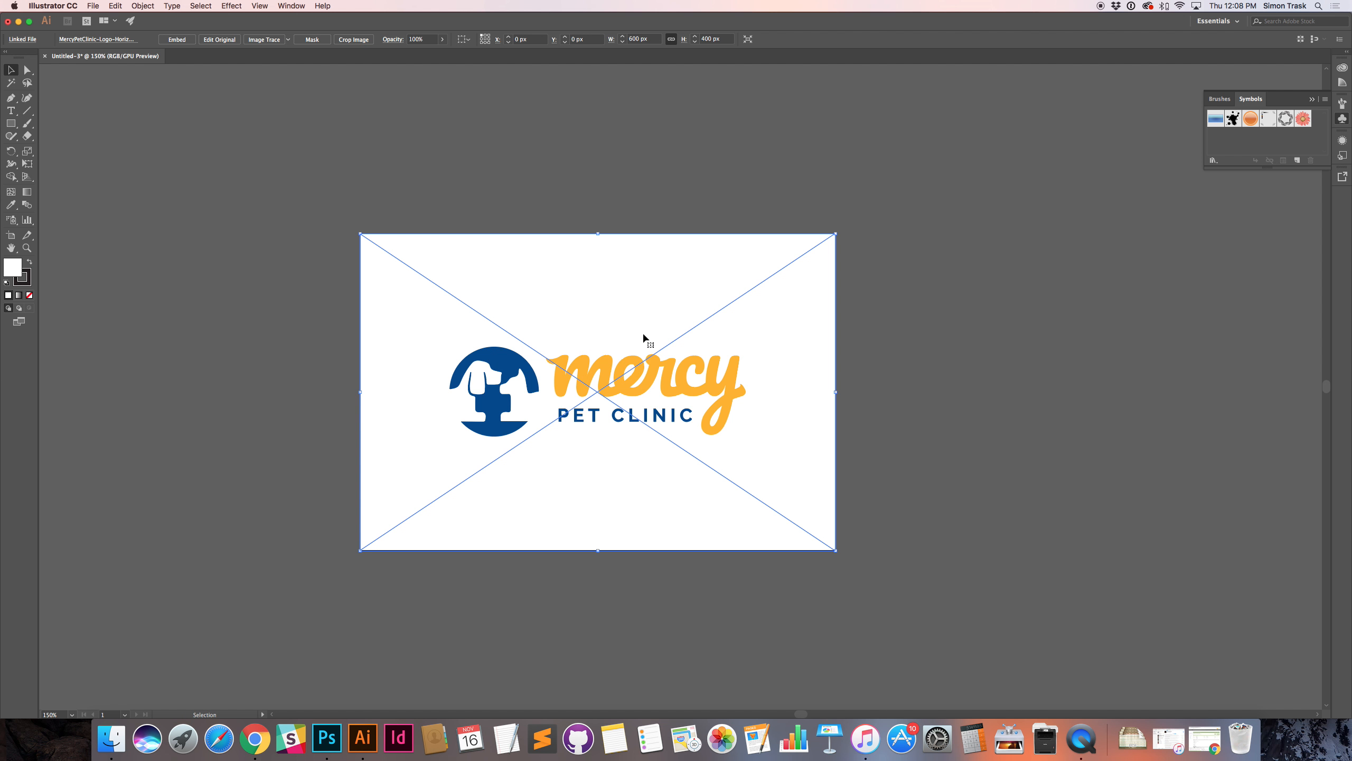
key("Return")
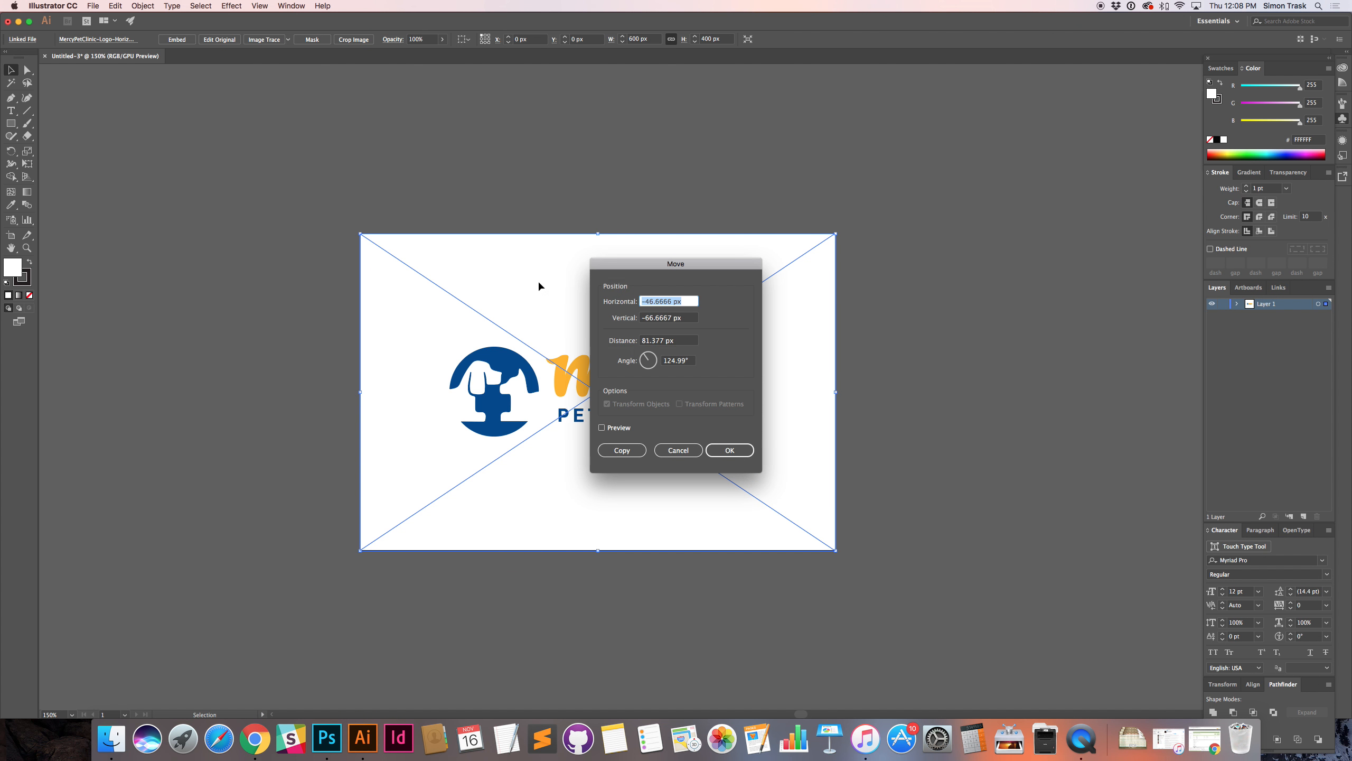
key("Escape")
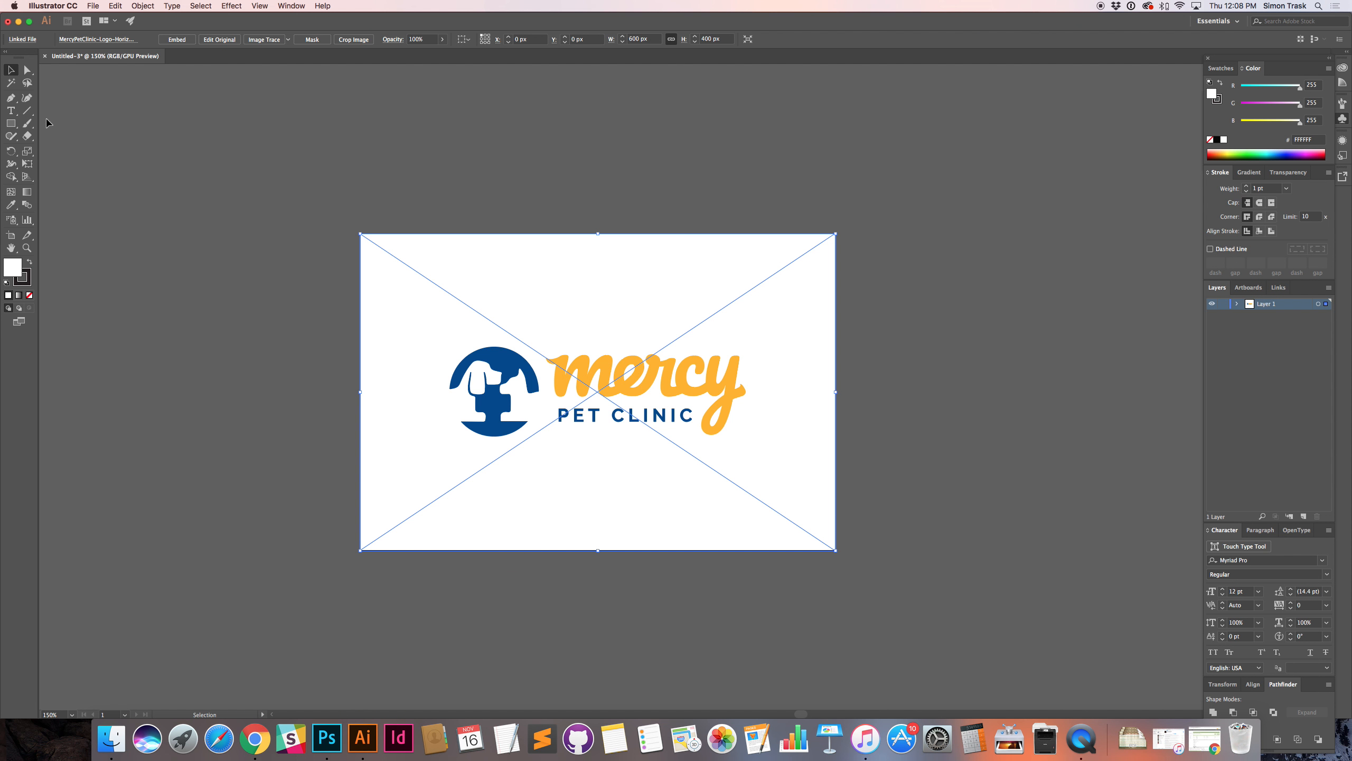
right_click(368, 310)
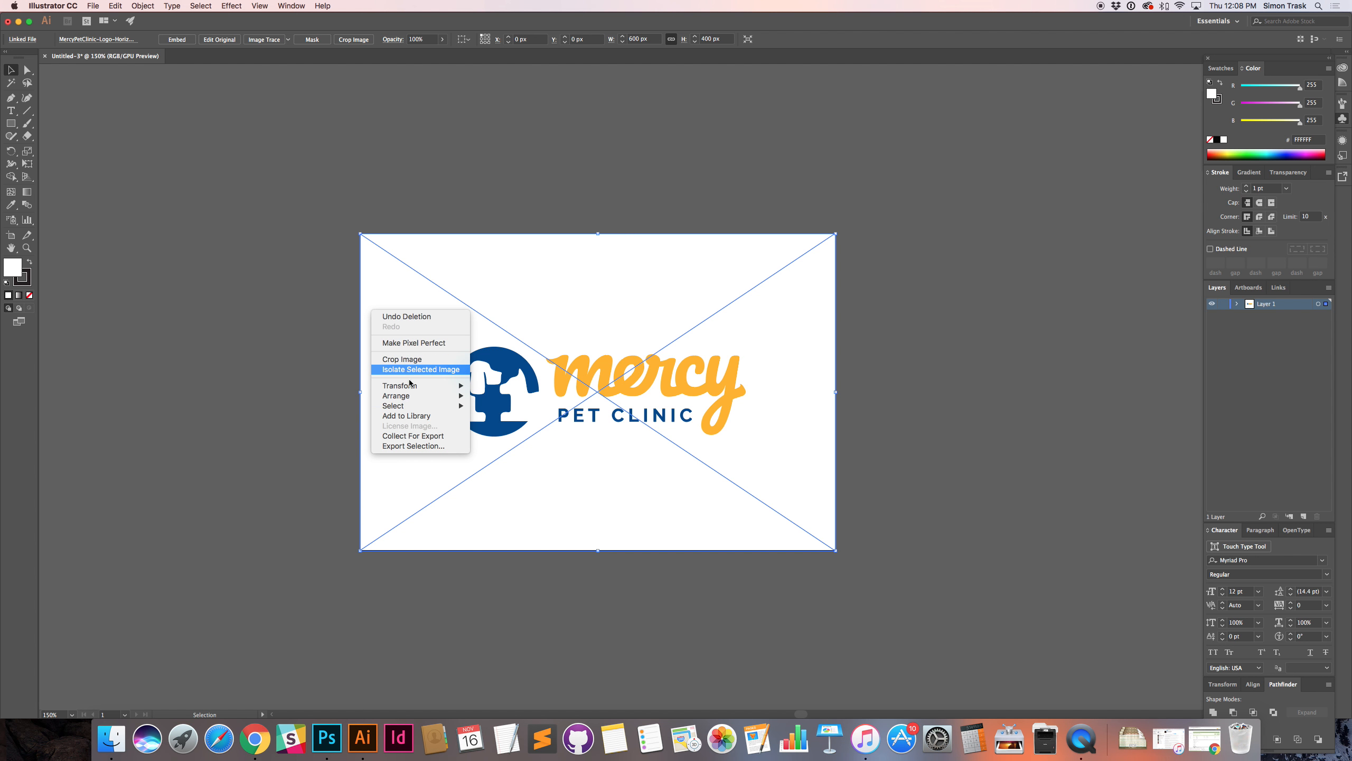
left_click(1265, 442)
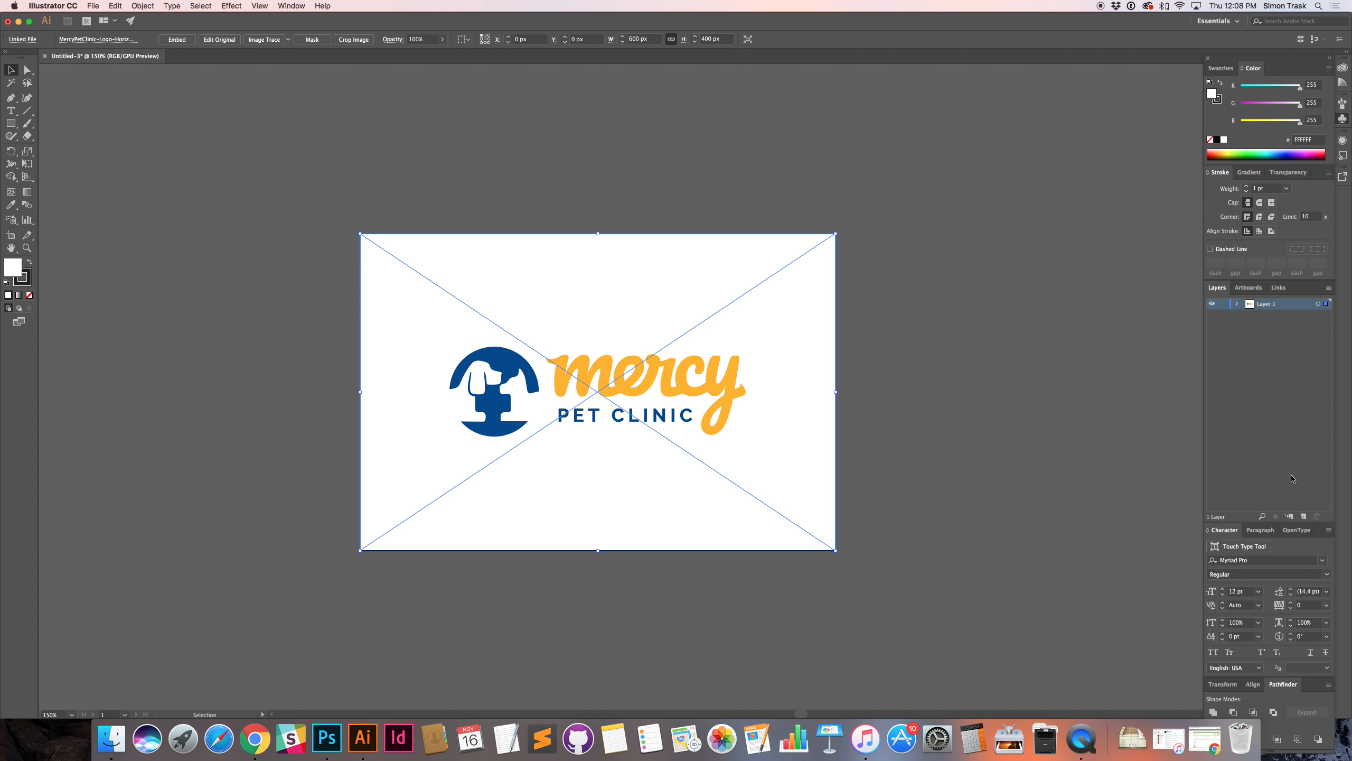
Step: Add a second layer above the logo layer, select both layers, and deselect the placed artwork
left_click(1304, 517)
left_click(1269, 316)
key("a")
key("v")
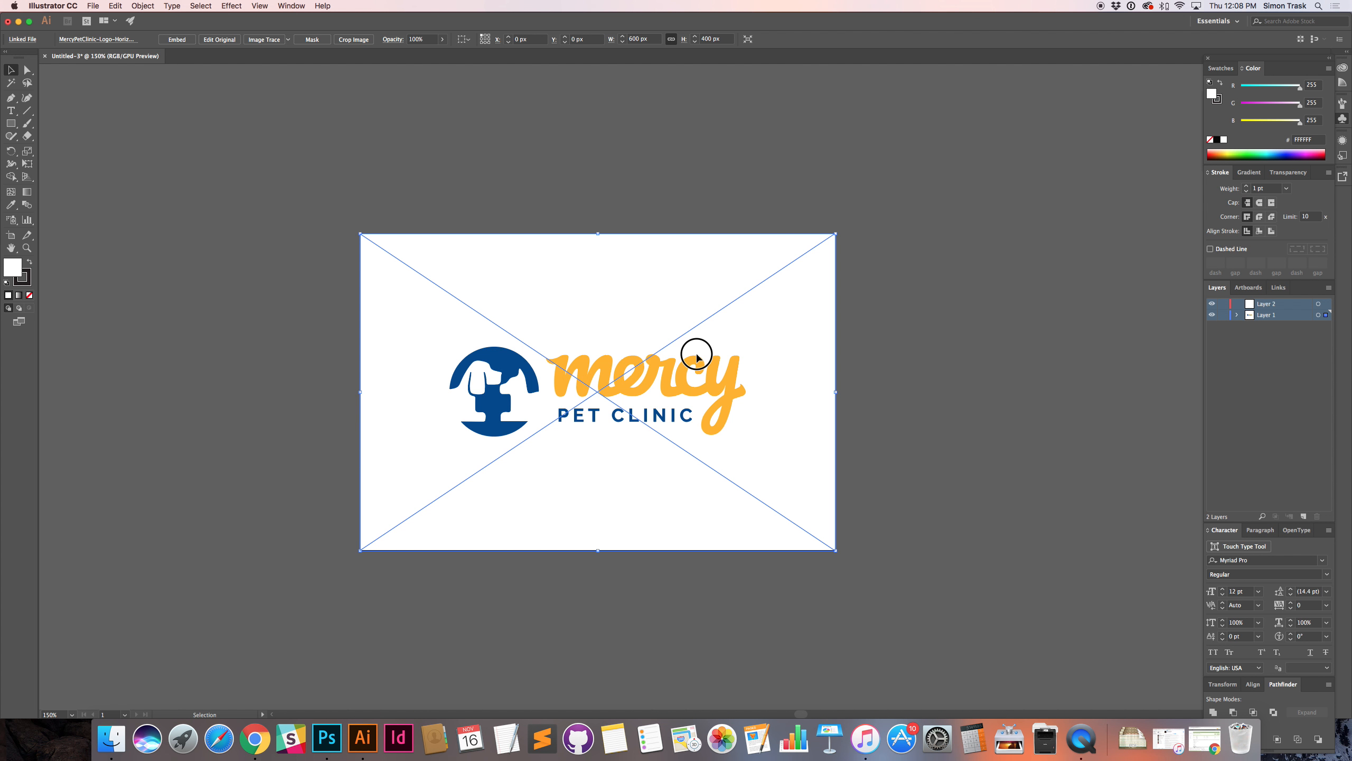
left_click(220, 139)
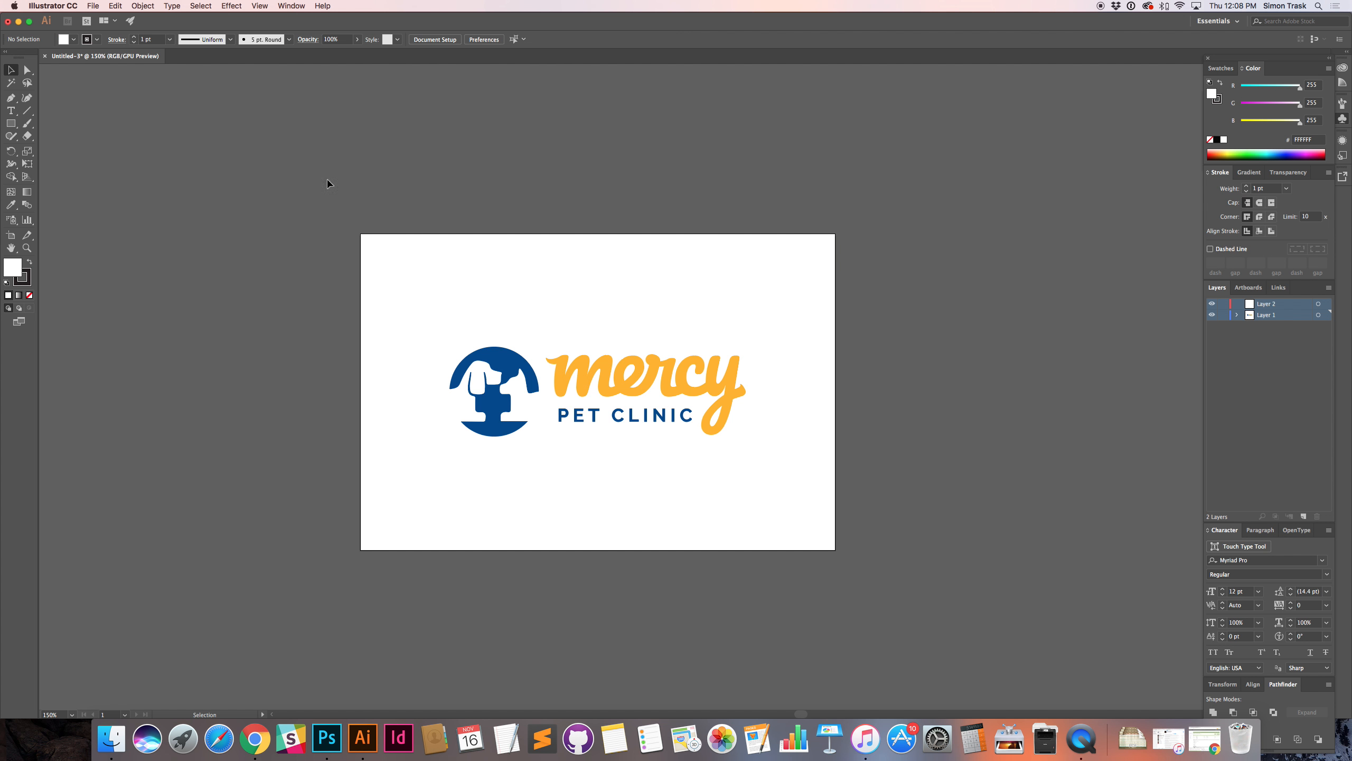
Step: Close the untitled document without saving it and switch to Photoshop
key("super+w")
left_click(677, 394)
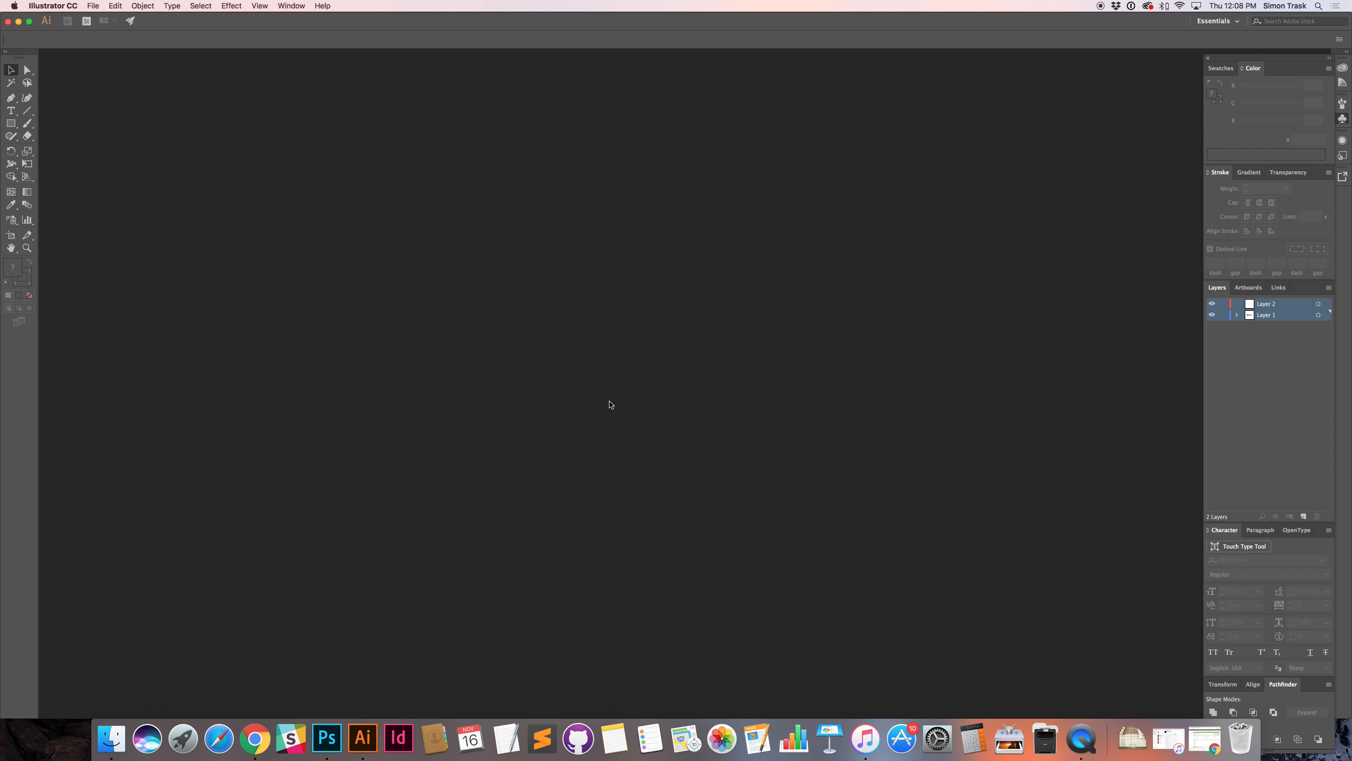
key("super+Tab")
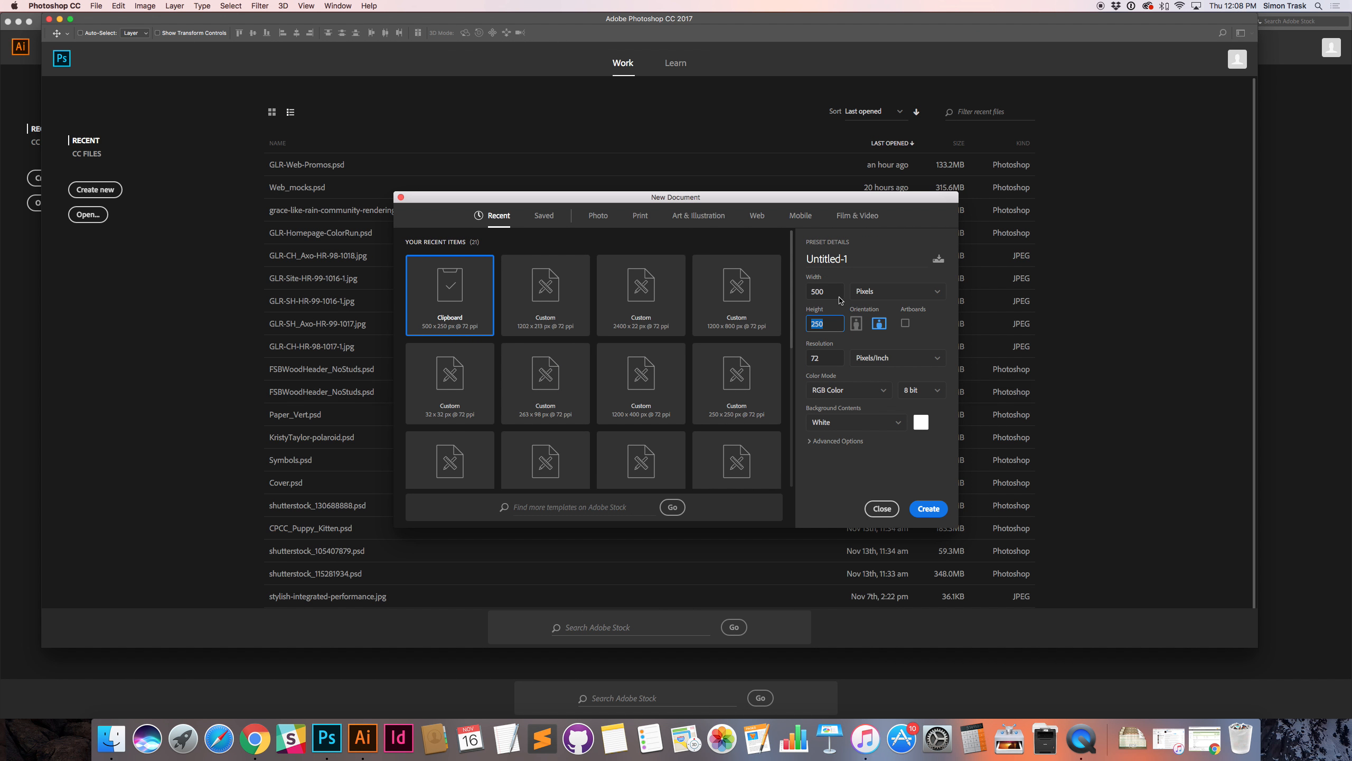
Step: Create a new 600 x 400 pixel RGB document at 72 pixels/inch with a white background
double_click(831, 292)
type("600")
key("Tab")
type("40")
key("Tab")
left_click(863, 427)
left_click(855, 444)
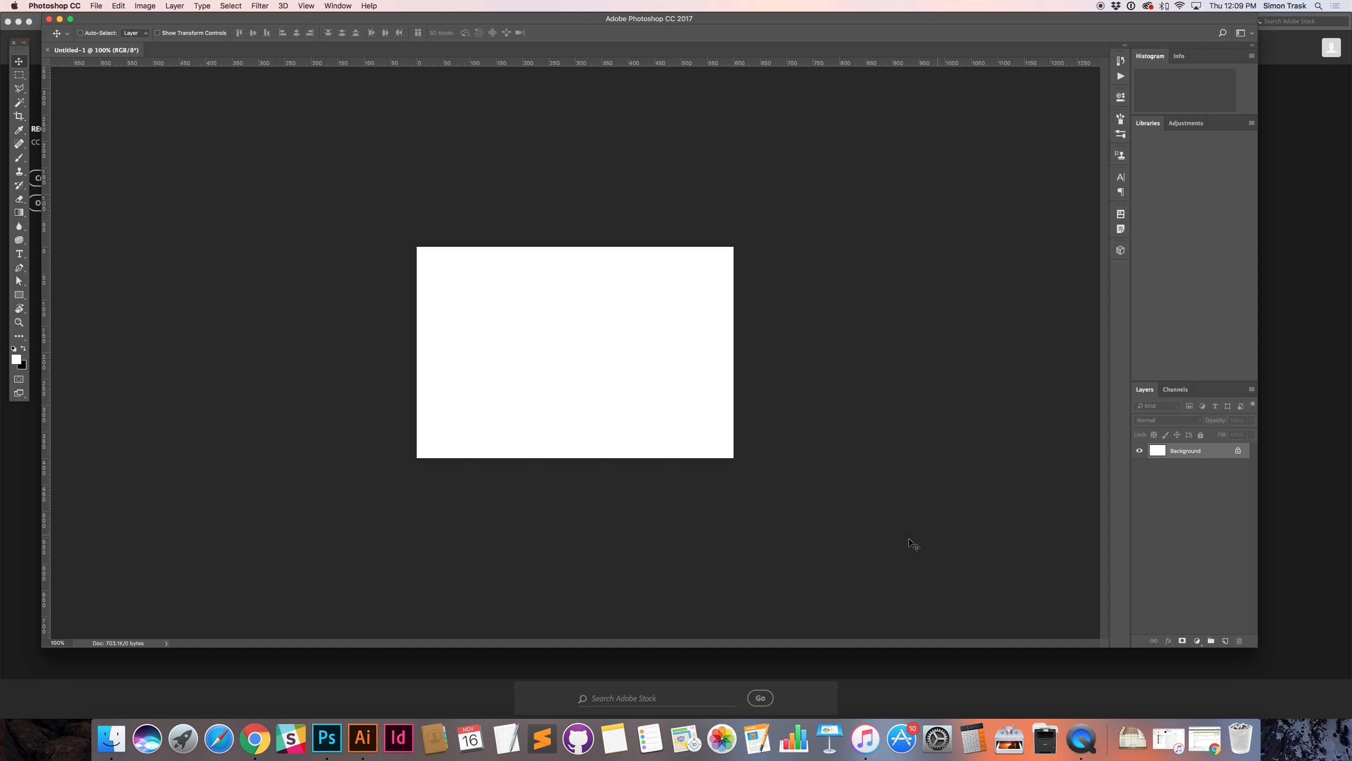
Step: Place MercyPetClinic-Logo-Horizontal-4color-CMYK.ai from Finder into the document as a smart object, cropped to its bounding box
key("super+Tab")
key("super+Tab")
left_click(792, 233)
left_click_drag(791, 233, 328, 307)
left_click_drag(424, 323, 420, 320)
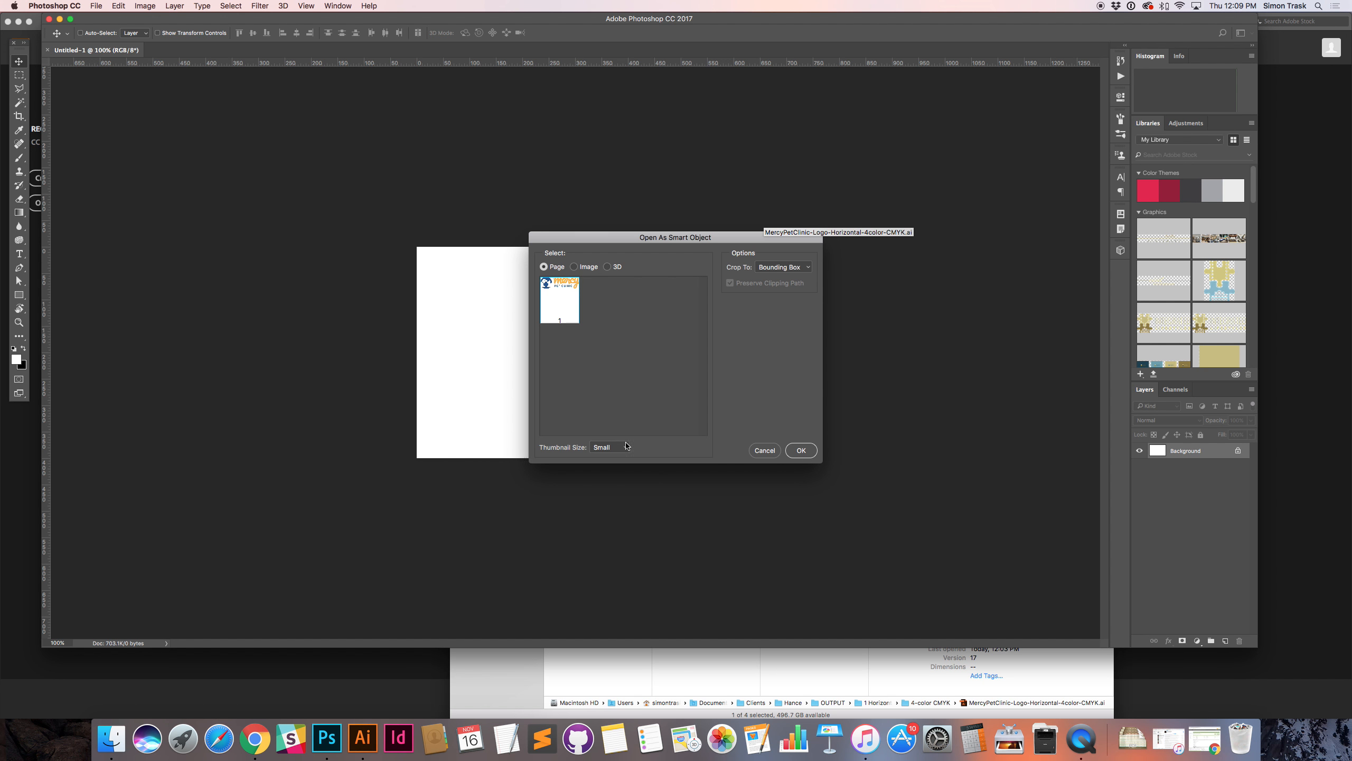
key("Return")
left_click_drag(650, 379, 672, 404)
key("Return")
Step: Capture the logo's preview image in Finder and paste it into the Photoshop document as a new layer
key("super+Tab")
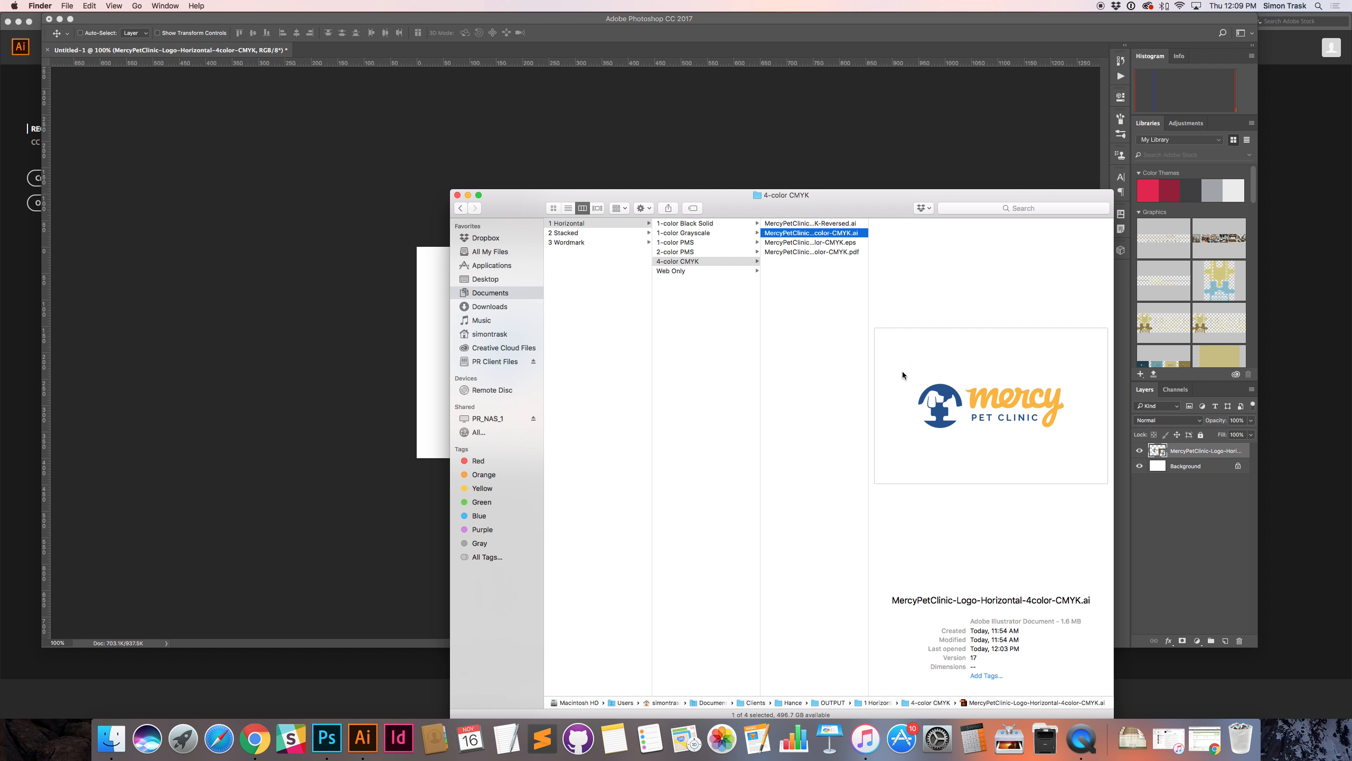
key("super+shift+4")
left_click_drag(874, 328, 1103, 496)
left_click(408, 321)
key("super+v")
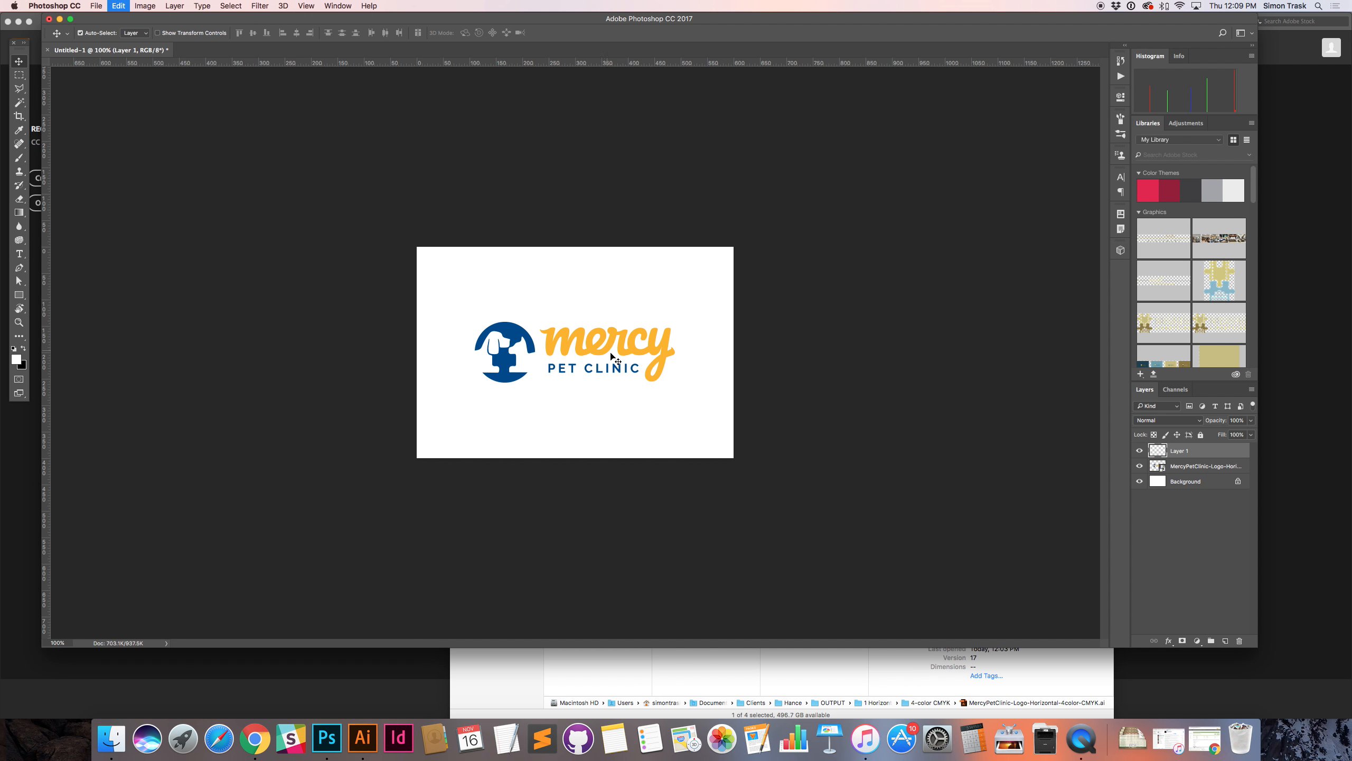
Step: Scale the pasted logo capture so that it fills the whole canvas
key("super+t")
left_click_drag(691, 430, 735, 458)
key("Return")
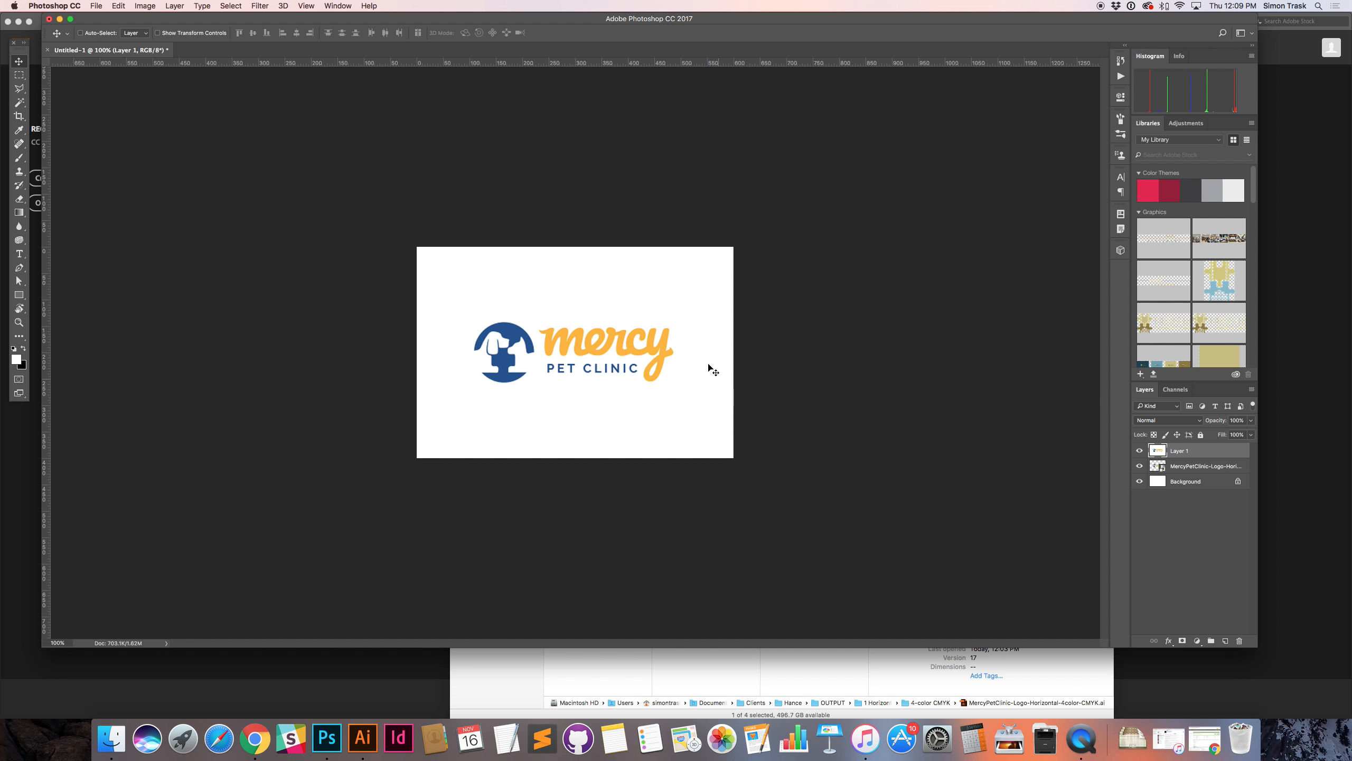
Step: Invert the pasted capture's colors and set its layer opacity to 50%
key("super")
key("super+i")
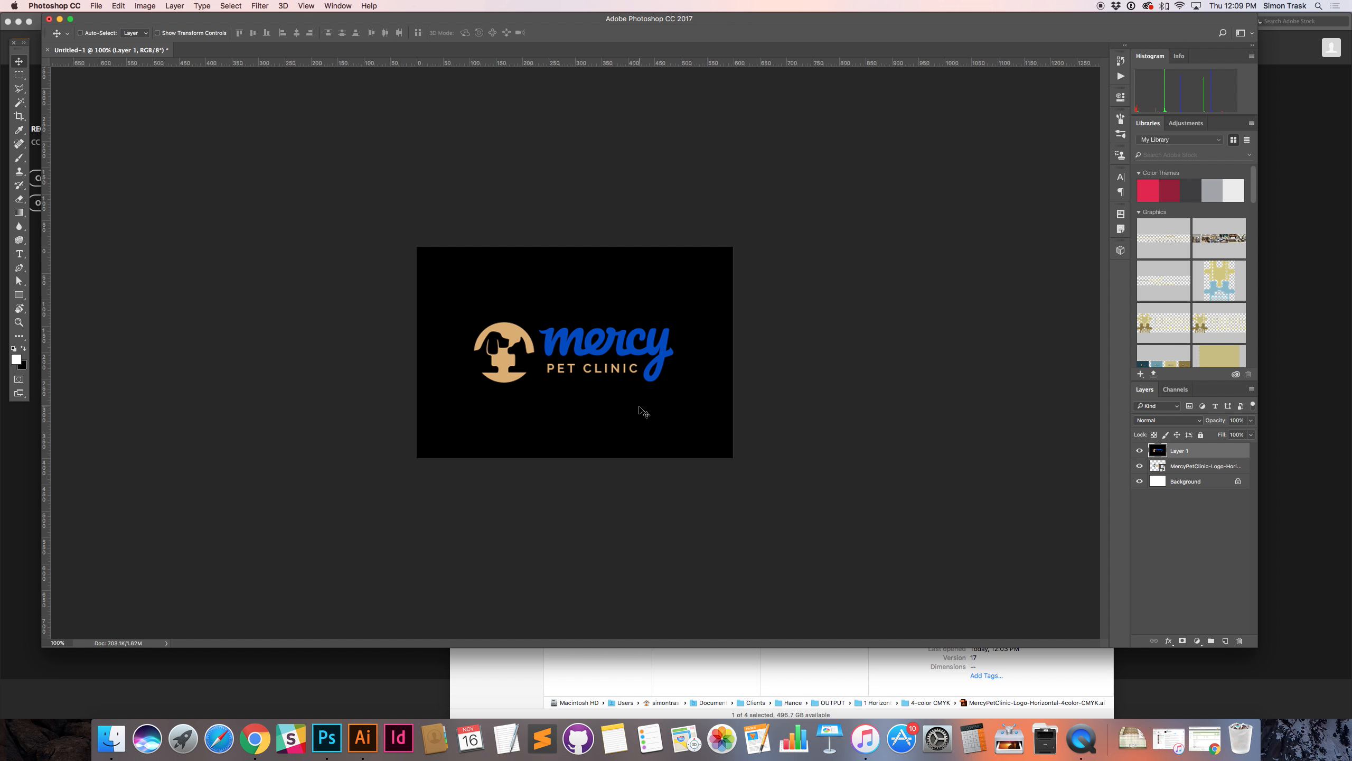
key("5")
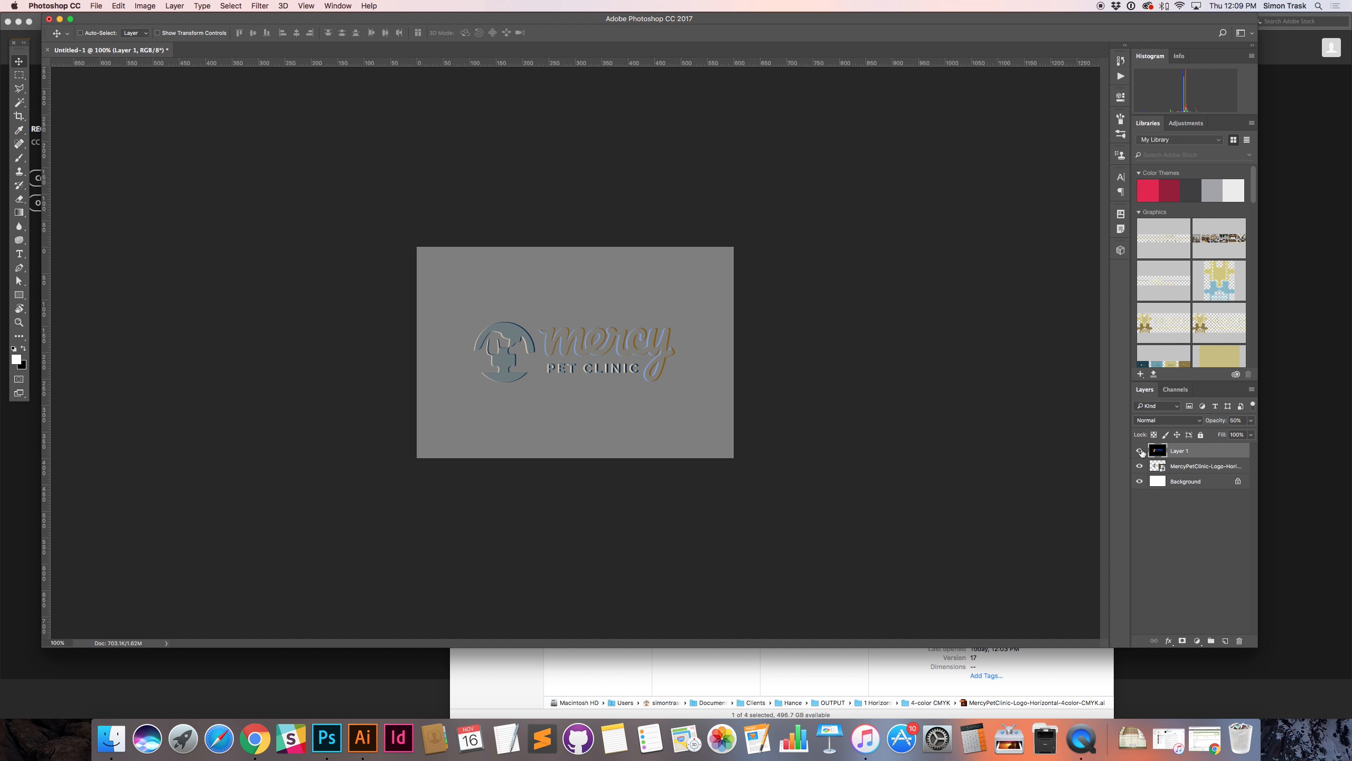
Step: Move the placed smart object logo down, away from the inverted capture
left_click(1172, 467)
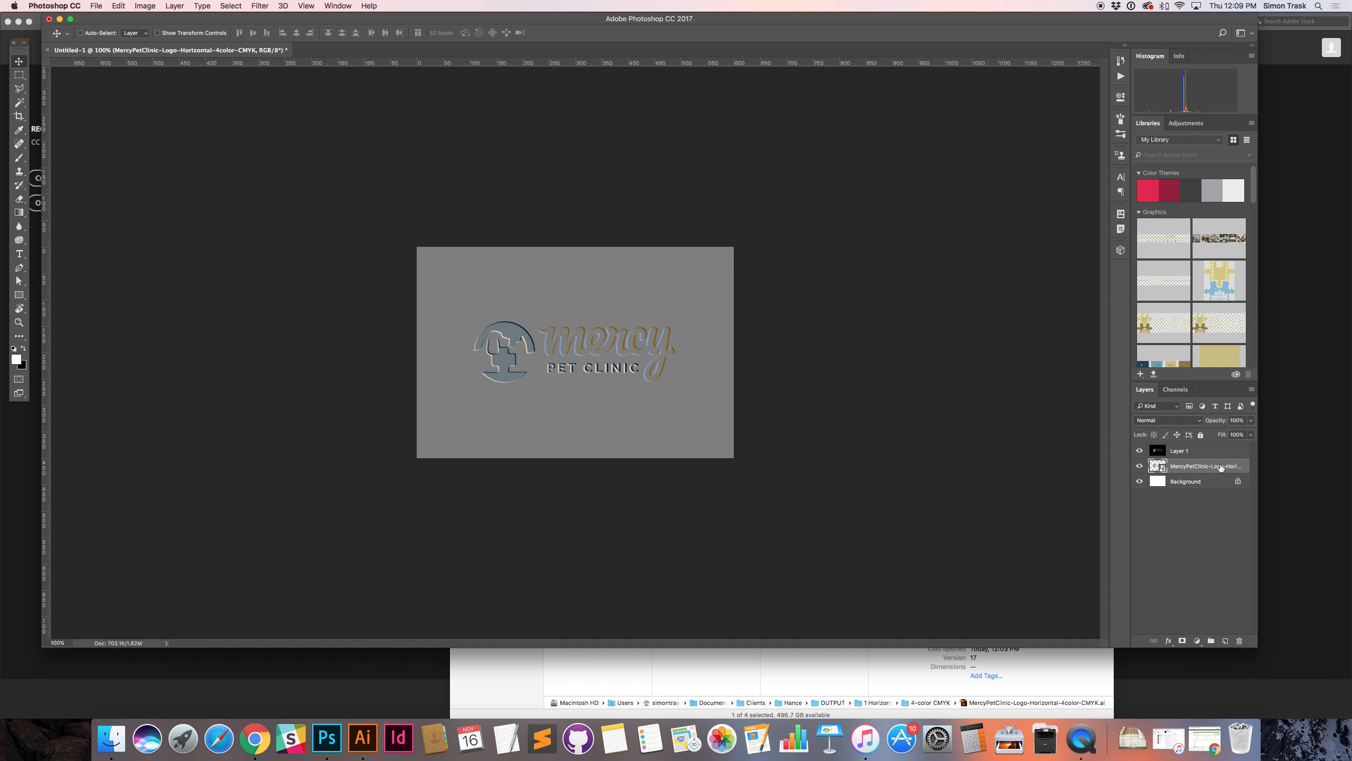
key("shift+Down")
key("shift+Down")
key("shift+Down")
key("shift+Down")
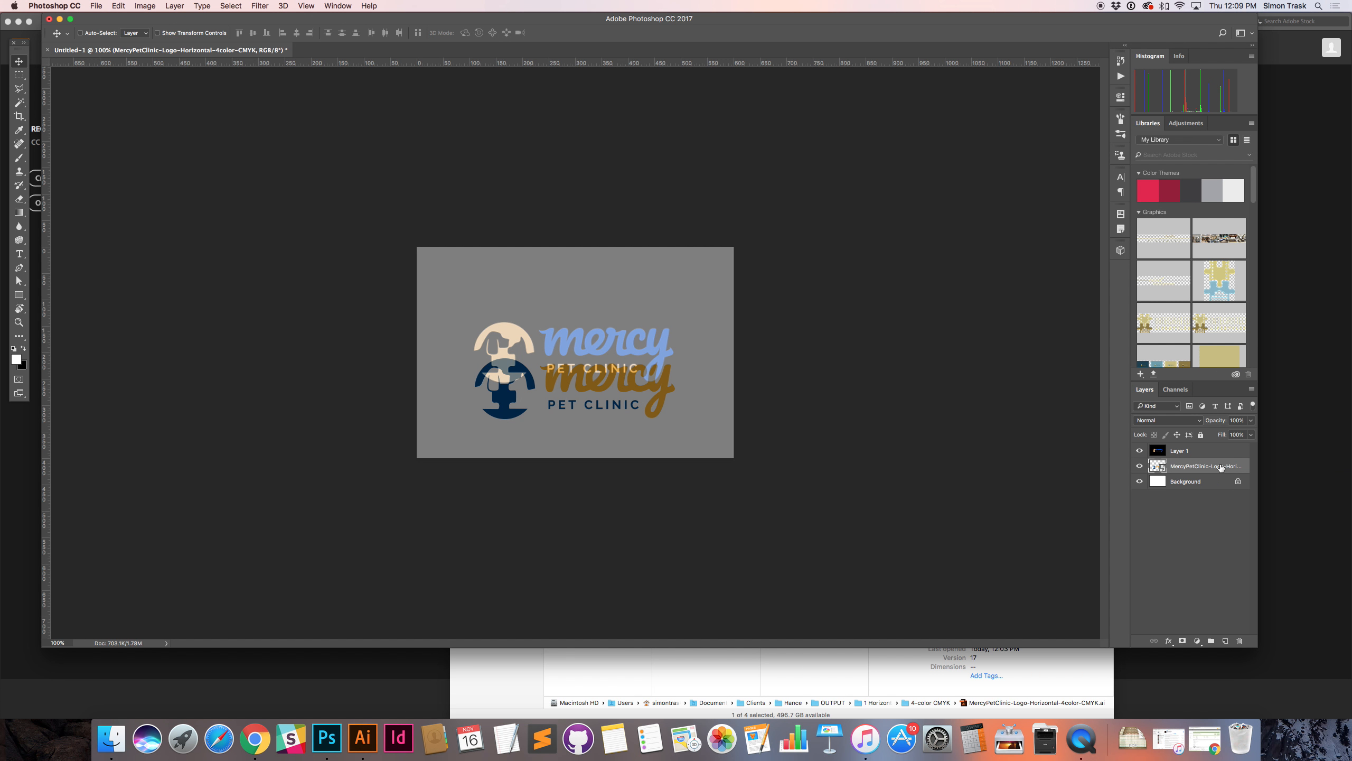
Step: Move the smart object logo back up over the inverted capture and nudge it 3 px left to align it
left_click(1175, 451)
left_click(1152, 464)
key("shift+Up")
key("shift+Up")
key("shift+Up")
key("shift+Up")
key("shift+Up")
key("shift+Up")
key("shift+Up")
key("Left")
key("Left")
key("Left")
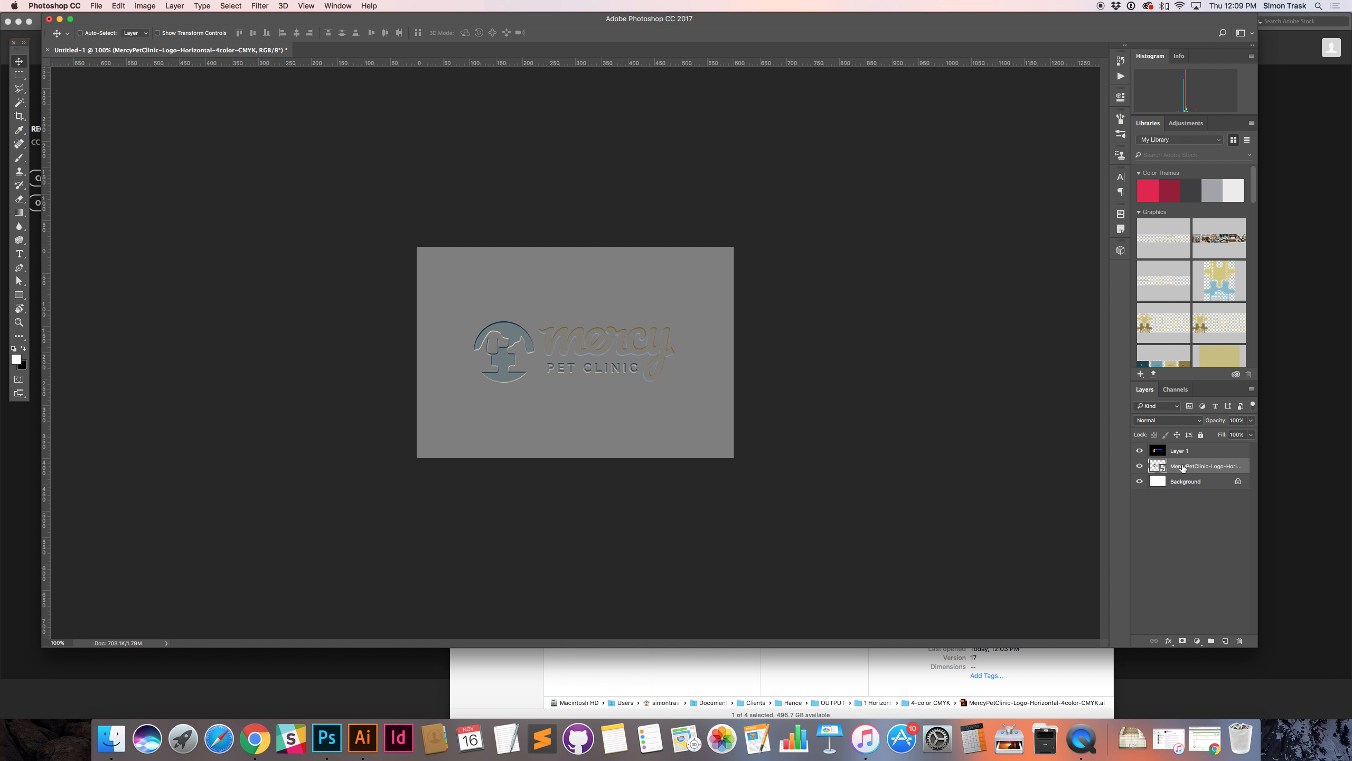
Step: Delete the inverted capture layer and hide the Background layer
left_click(1182, 453)
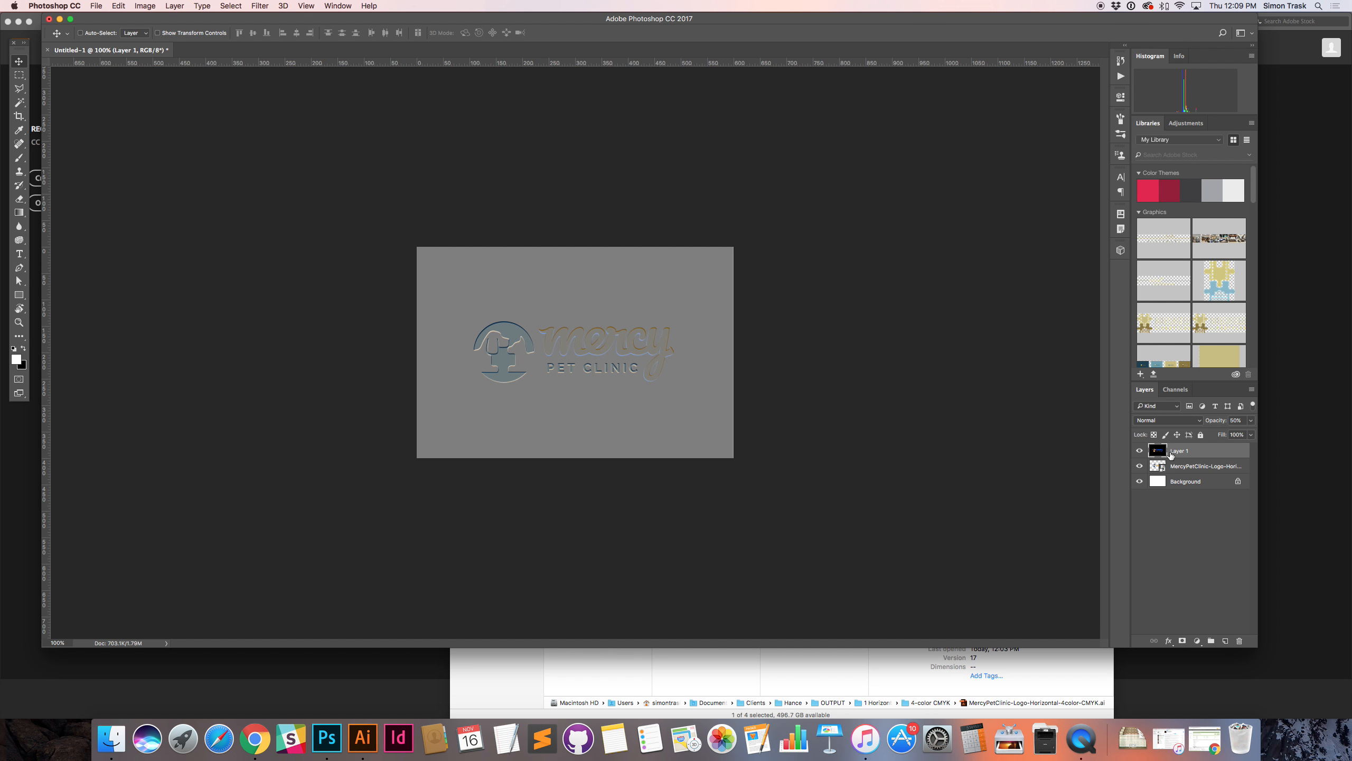
left_click(1239, 641)
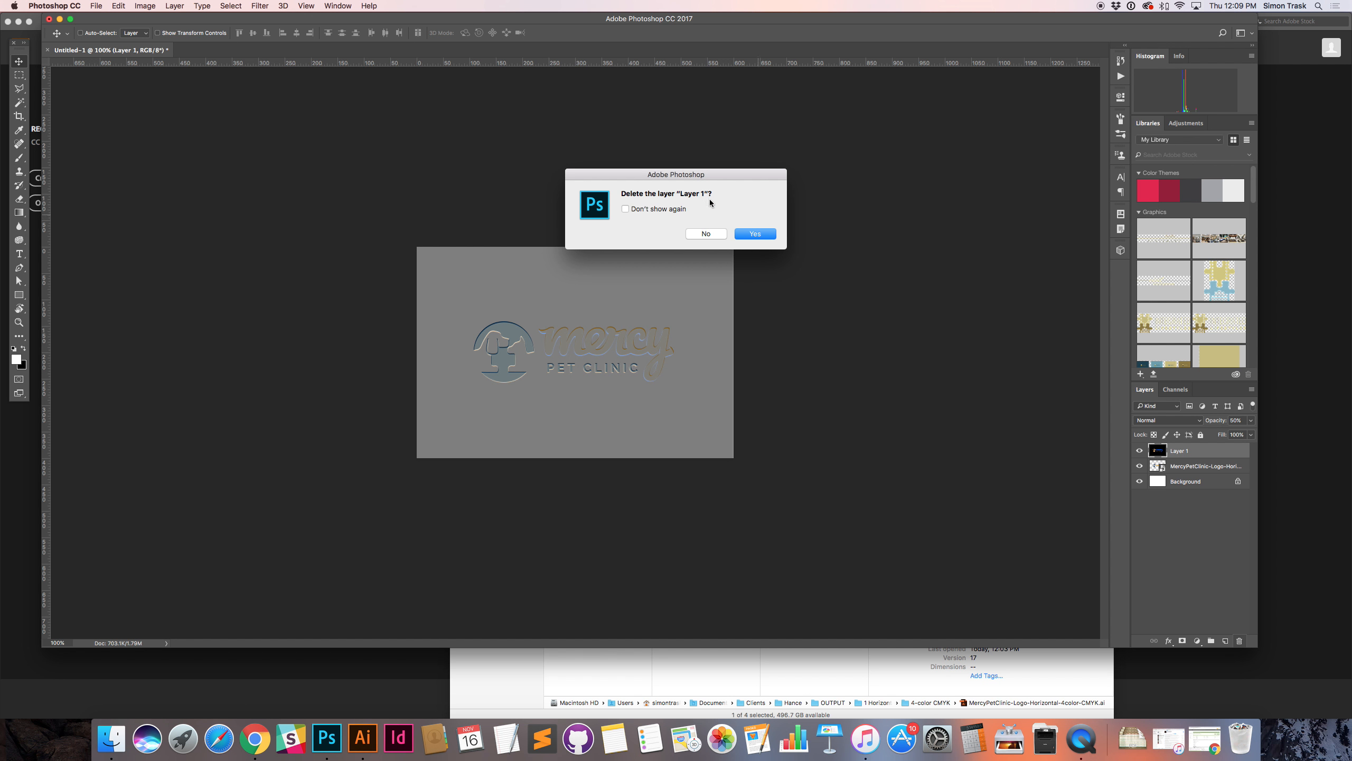
left_click(755, 234)
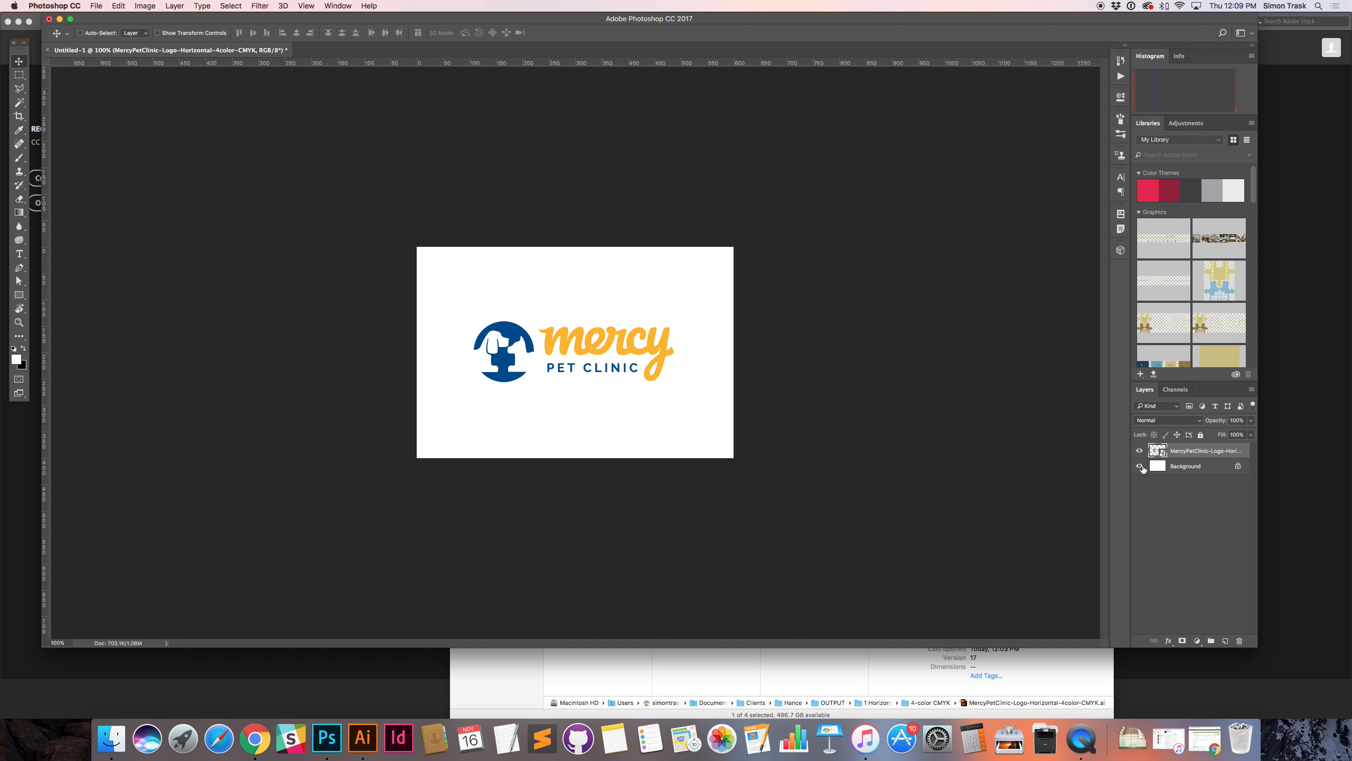
left_click(1139, 466)
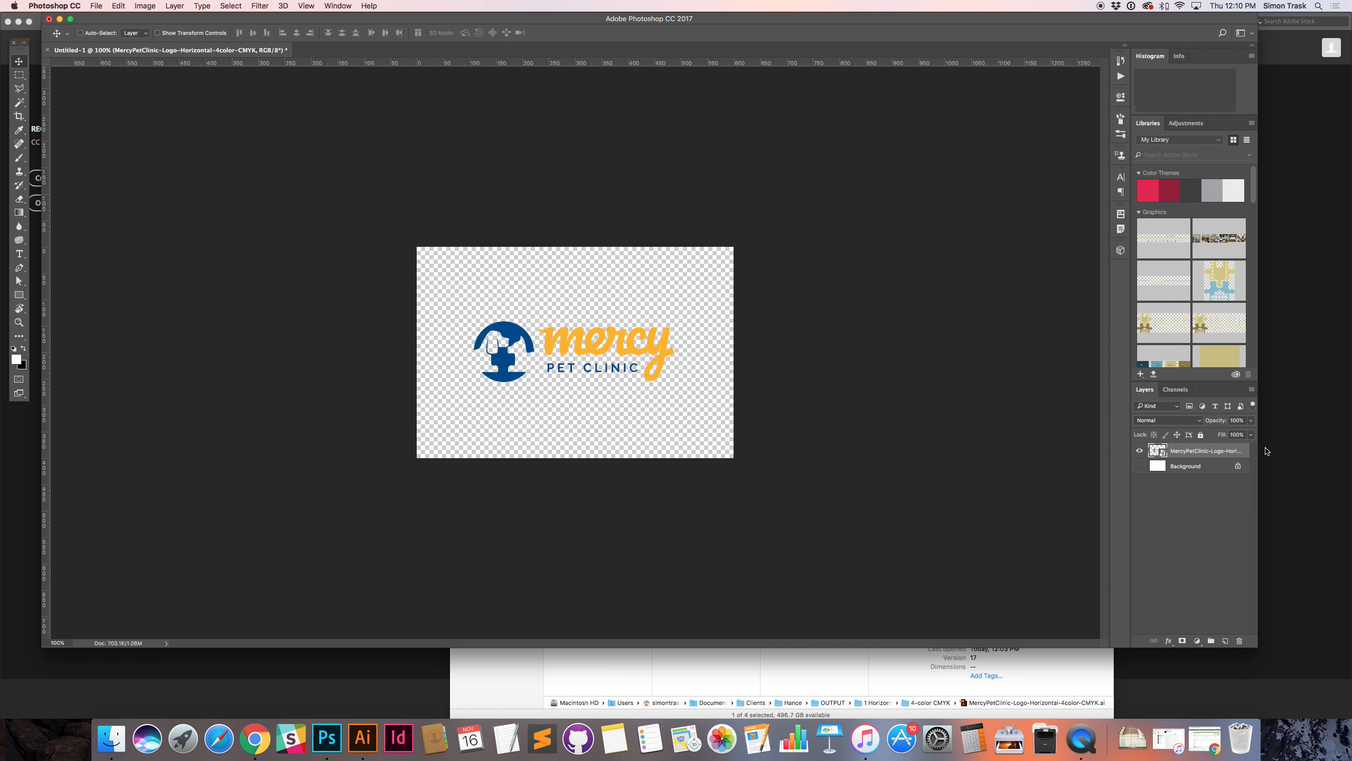
Step: Preview MercyPetClinic-BrandStyleGuide.pdf with Quick Look in Finder
key("super+Tab")
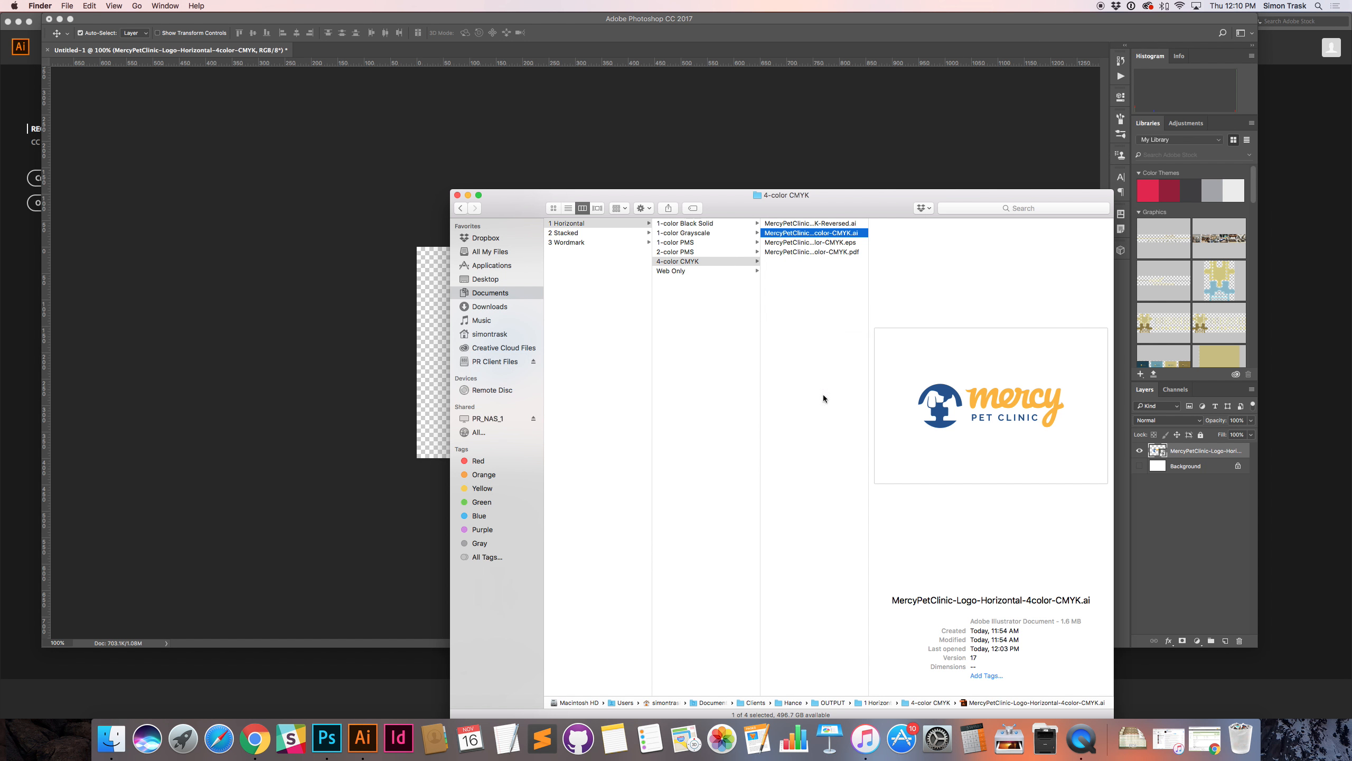
scroll(595, 237, "left", 4)
left_click(597, 247)
left_click(597, 243)
key("space")
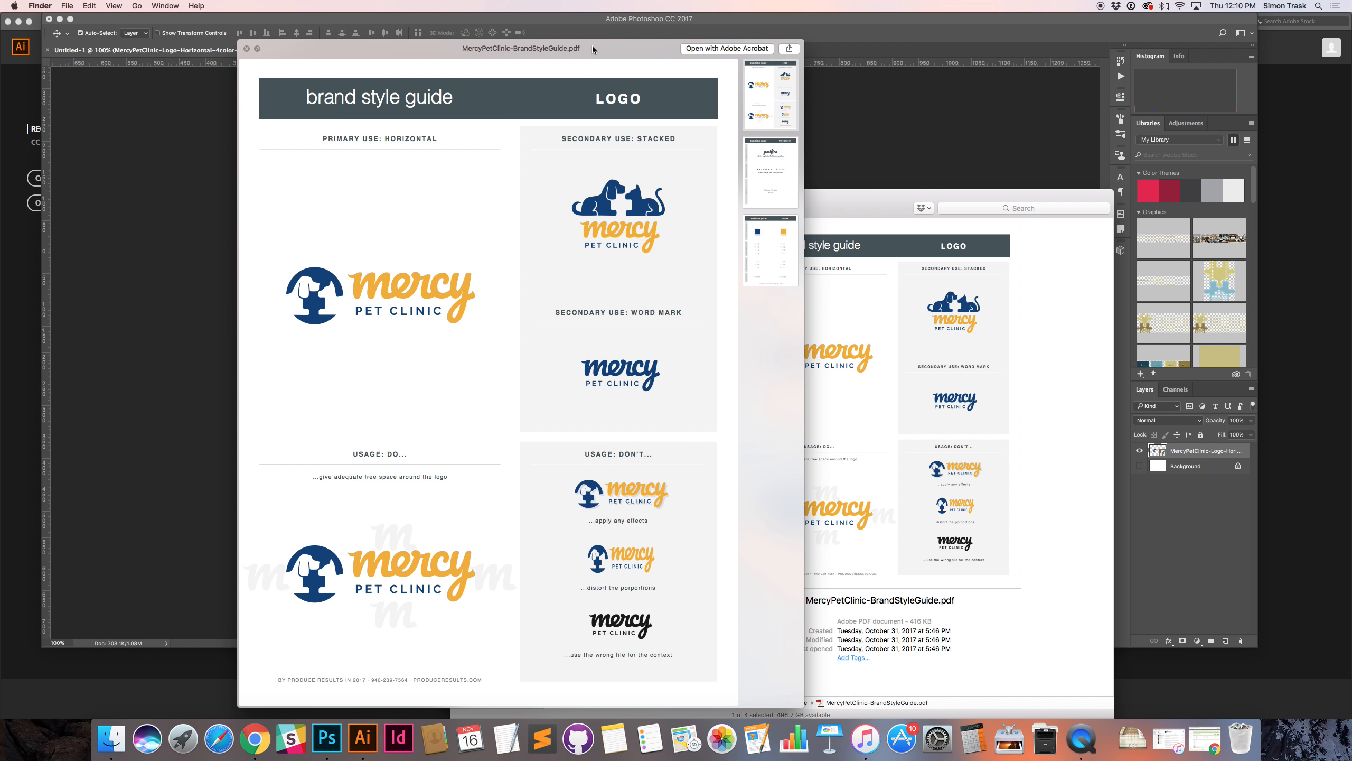
Step: Arrange the brand style guide's Color page beside a narrowed Photoshop window so both are visible
left_click_drag(596, 65, 1304, 26)
left_click(1225, 213)
left_click(825, 25)
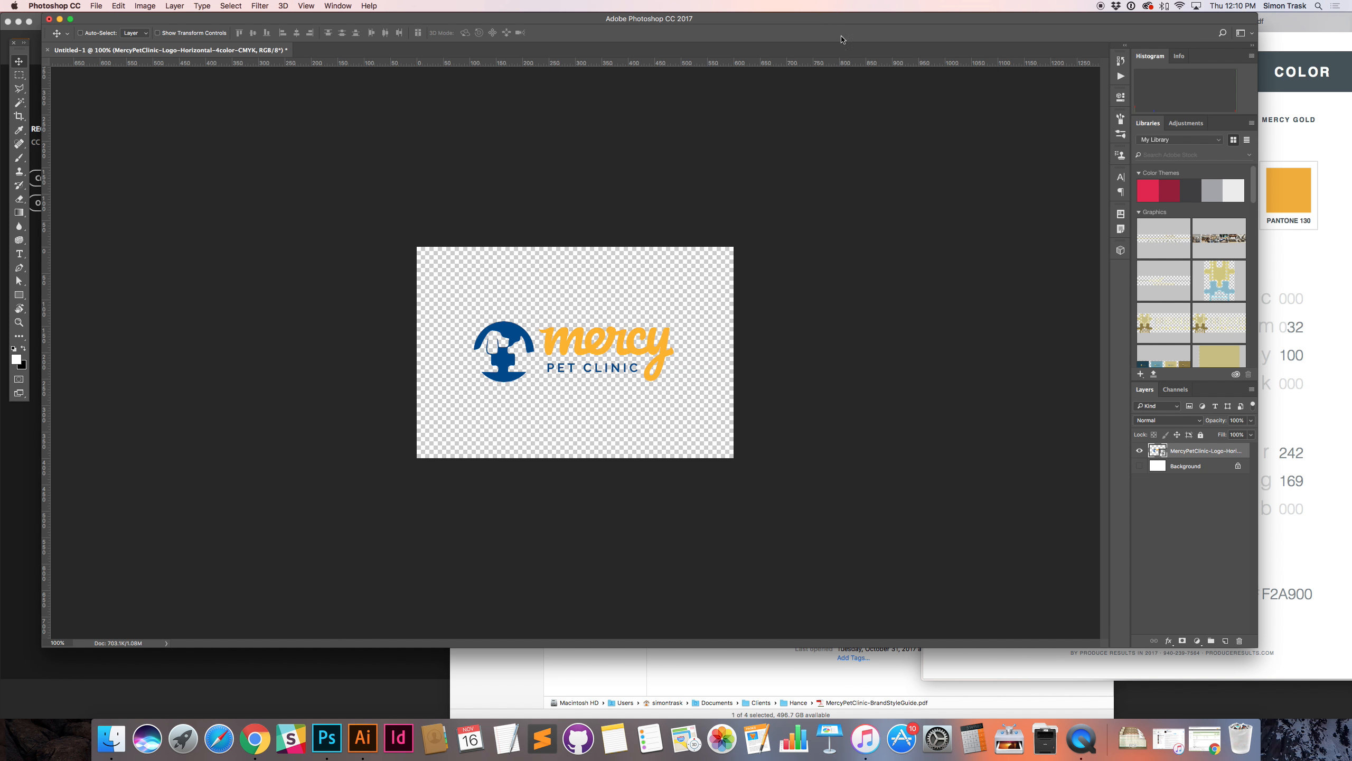
left_click_drag(1252, 641, 929, 675)
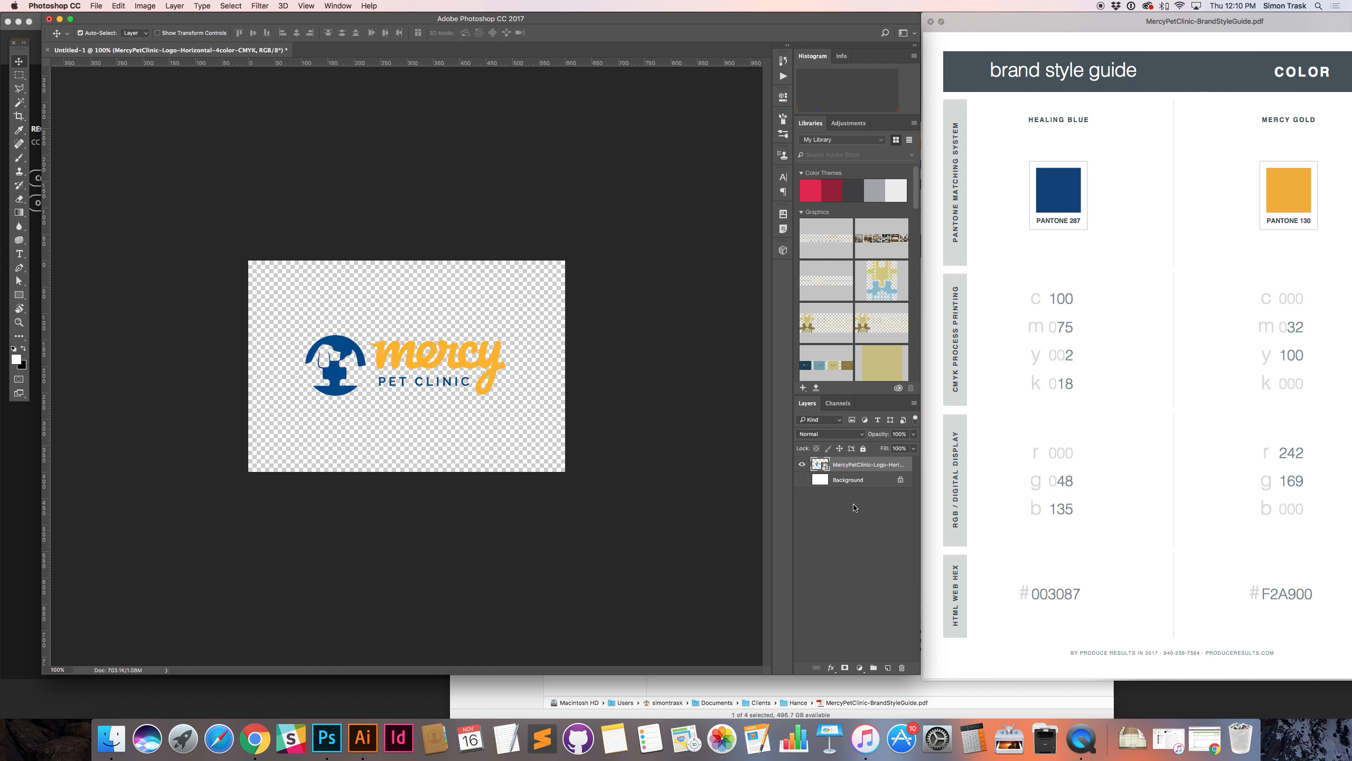
Step: Show the Background layer again and duplicate the smart object logo layer
left_click(802, 480)
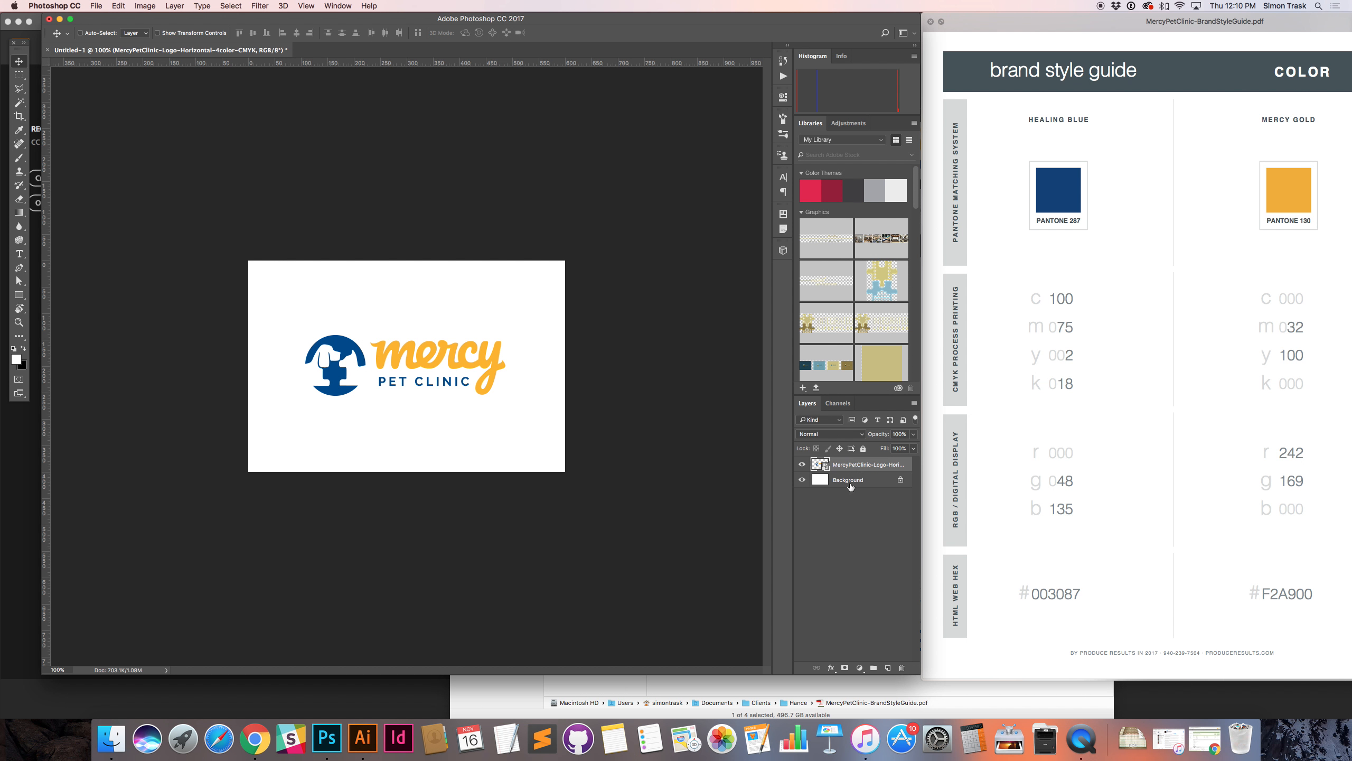
key("super")
key("super+j")
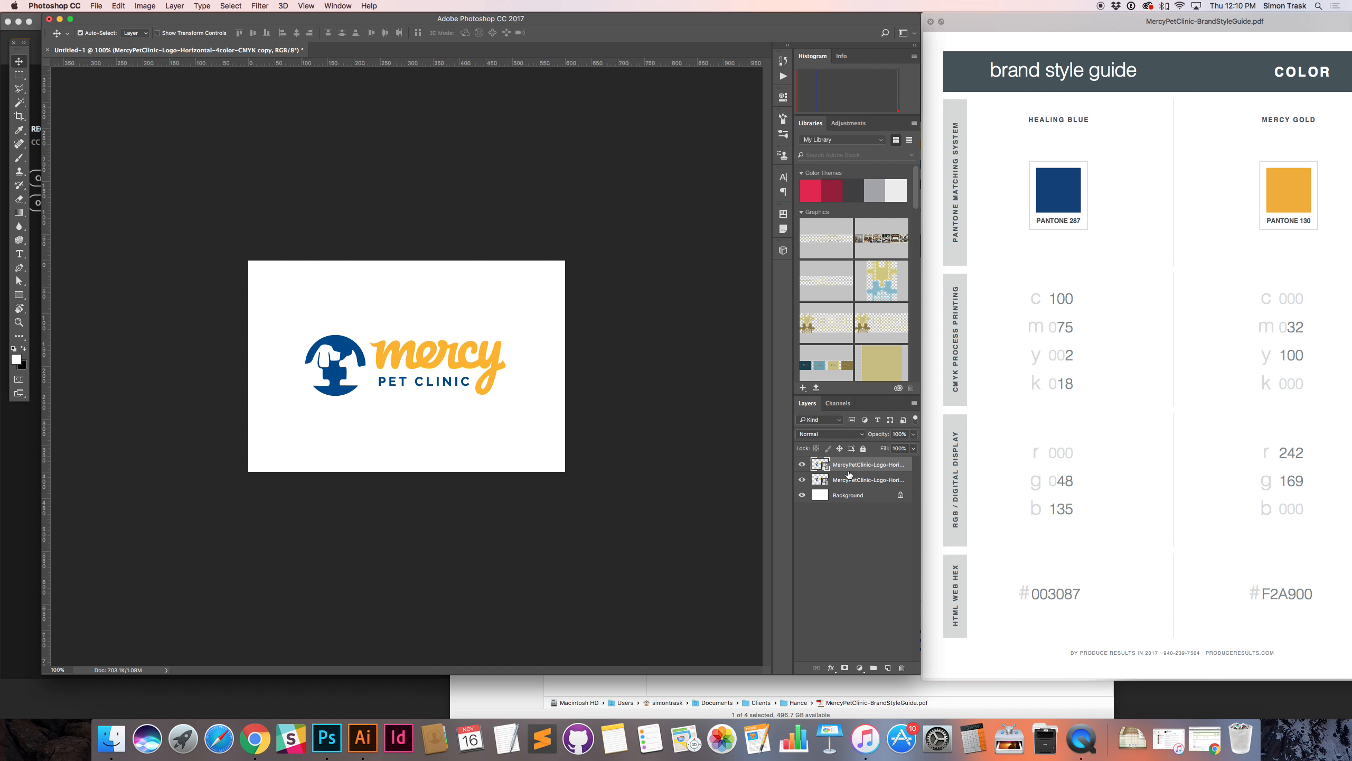
Step: Add a Color Overlay effect to the duplicated logo layer
left_click(830, 669)
left_click(850, 592)
left_click(831, 668)
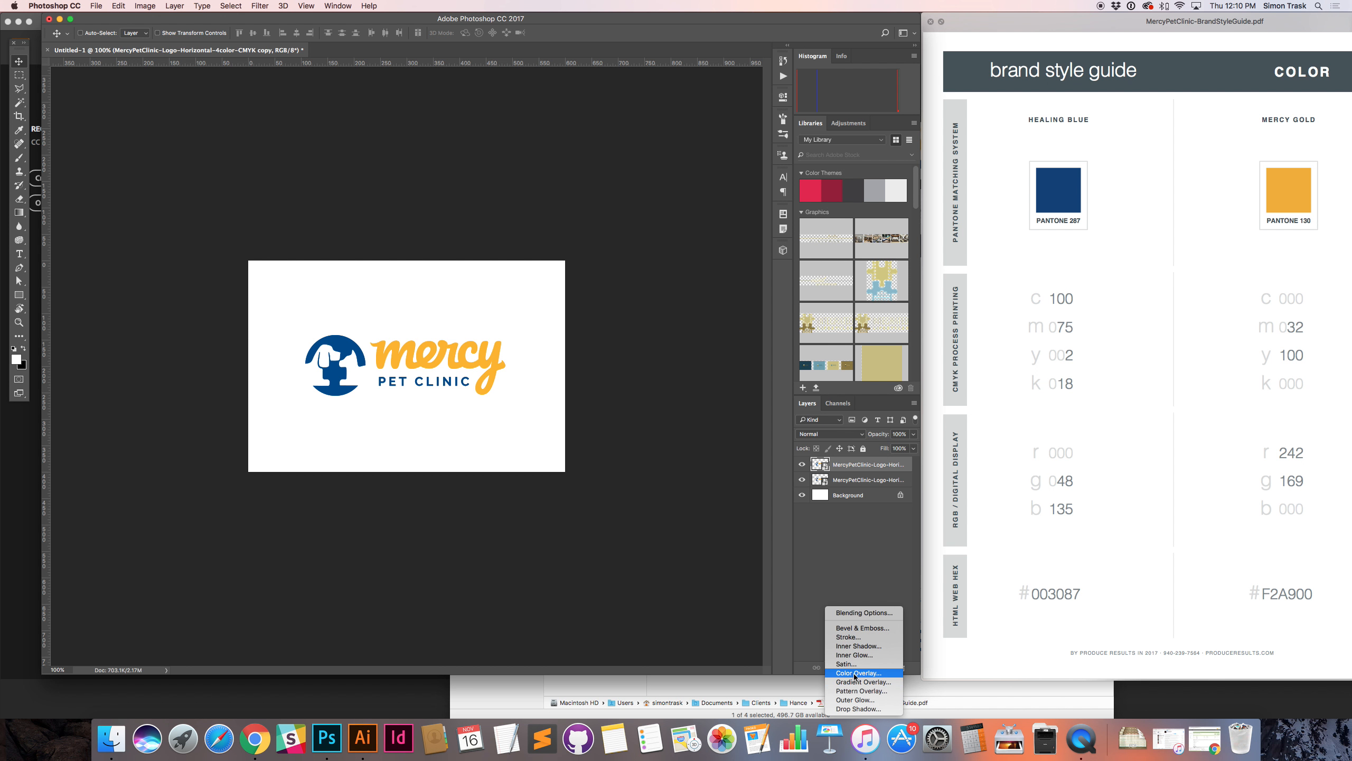
left_click(854, 674)
left_click_drag(1050, 300, 824, 379)
Step: Set the overlay color to the Healing Blue RGB values: R 0, G 48, B 135
left_click(880, 409)
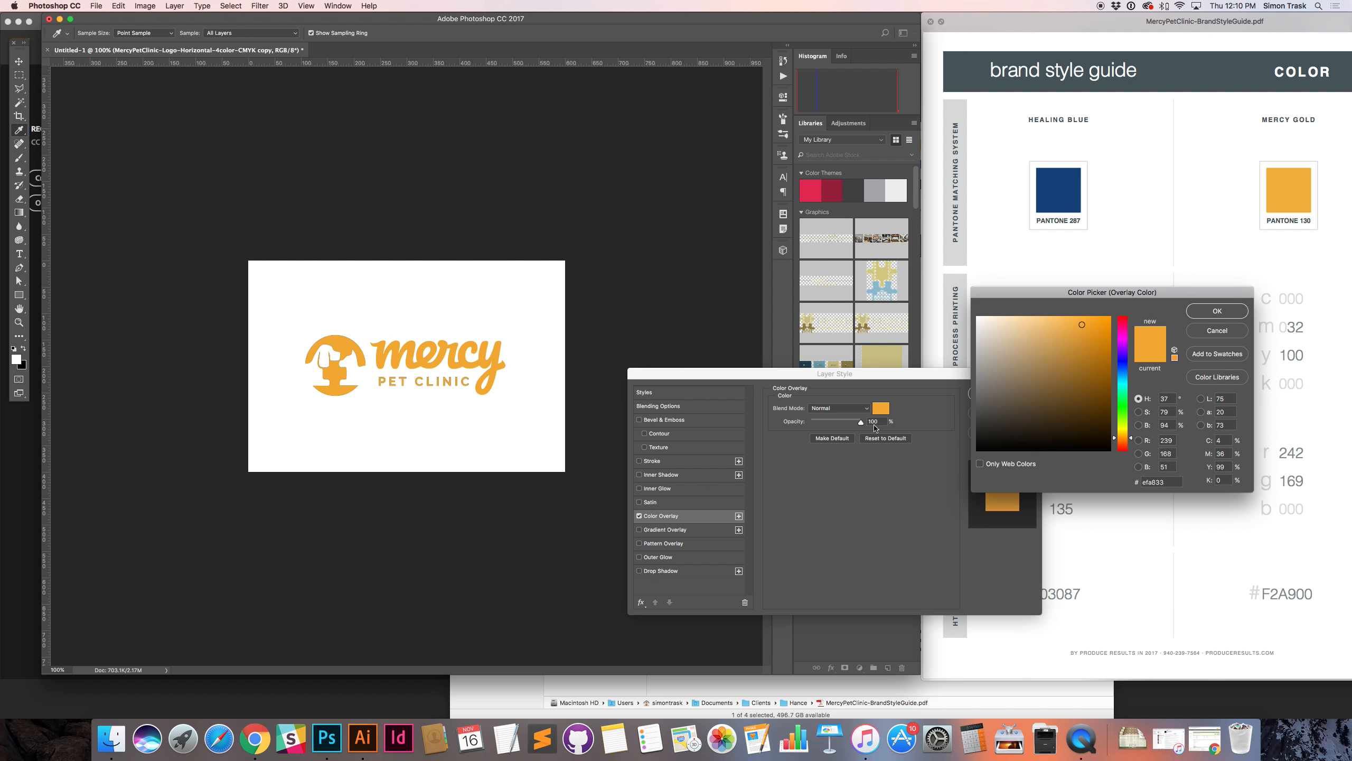
left_click_drag(1174, 290, 865, 237)
left_click_drag(965, 375, 892, 377)
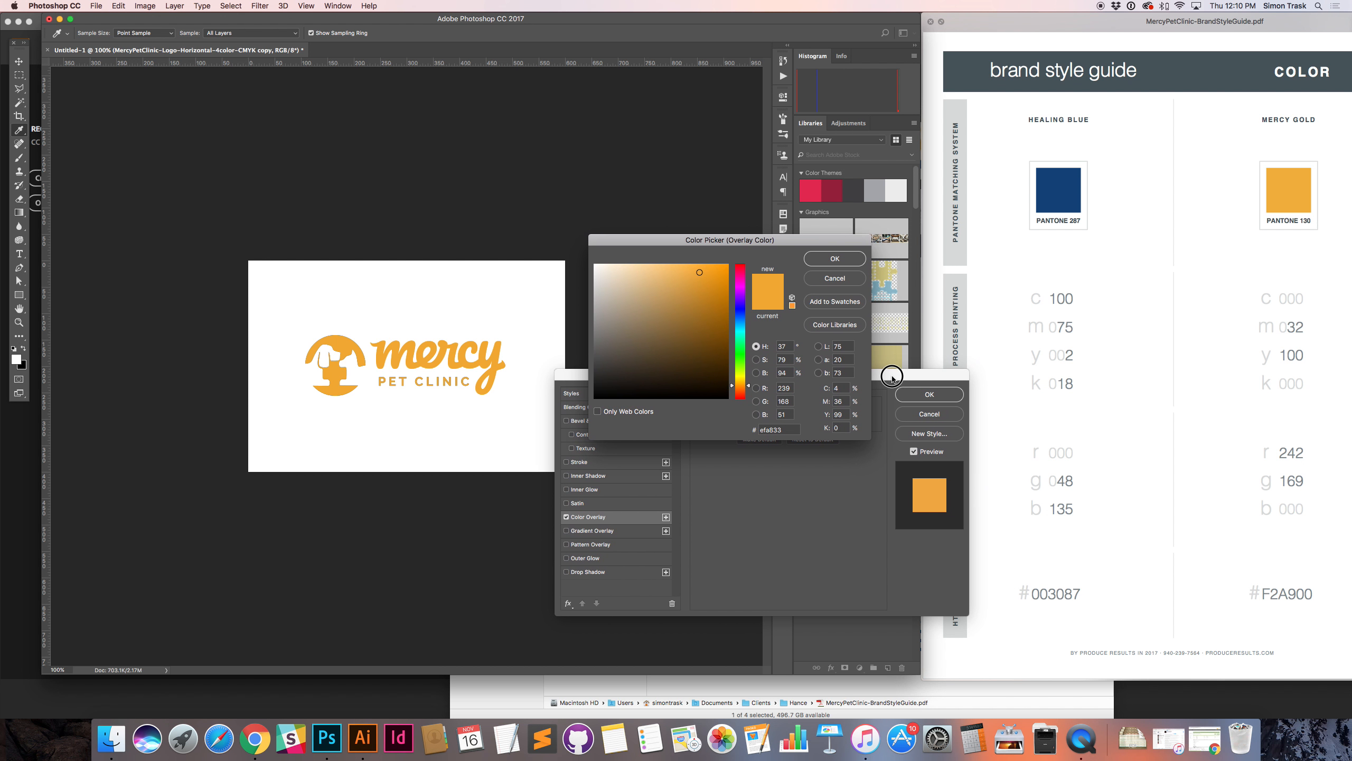
left_click(788, 387)
type("0")
key("Tab")
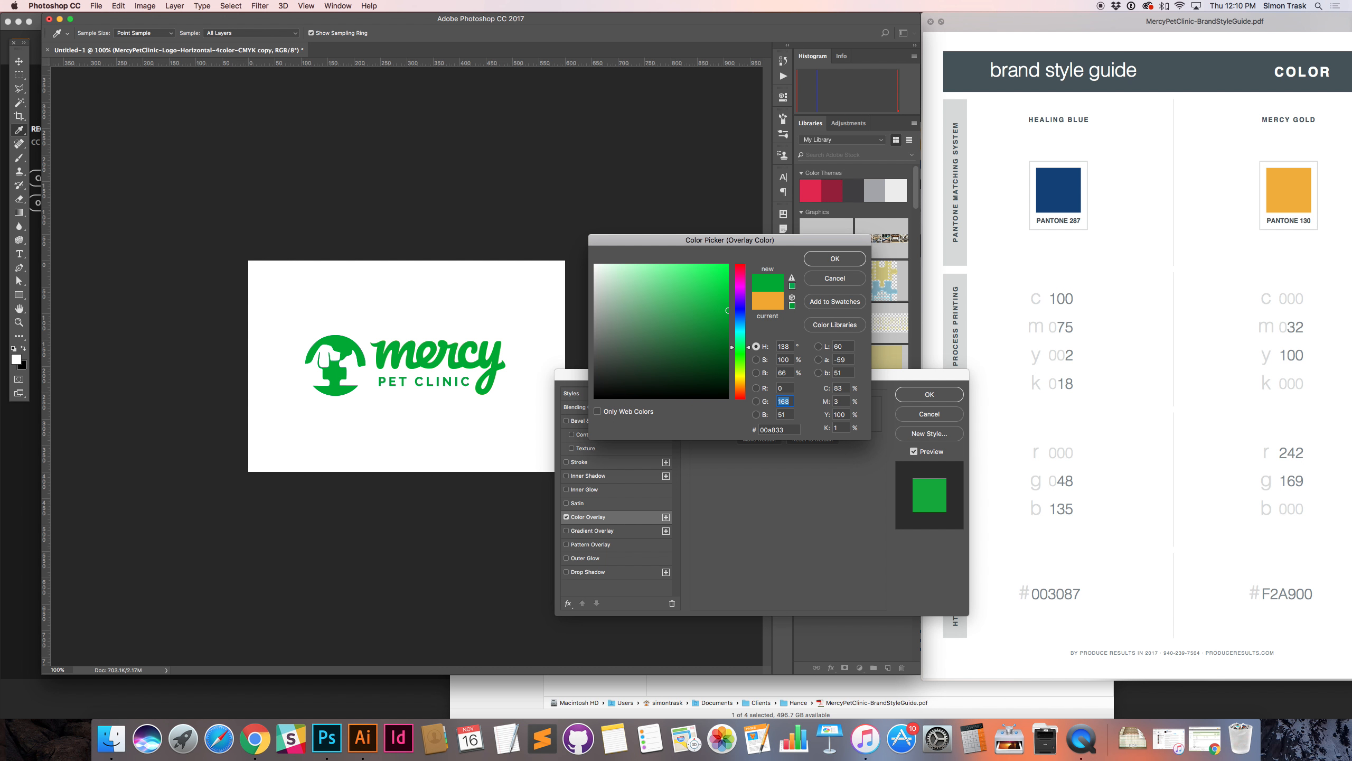
type("48")
key("Tab")
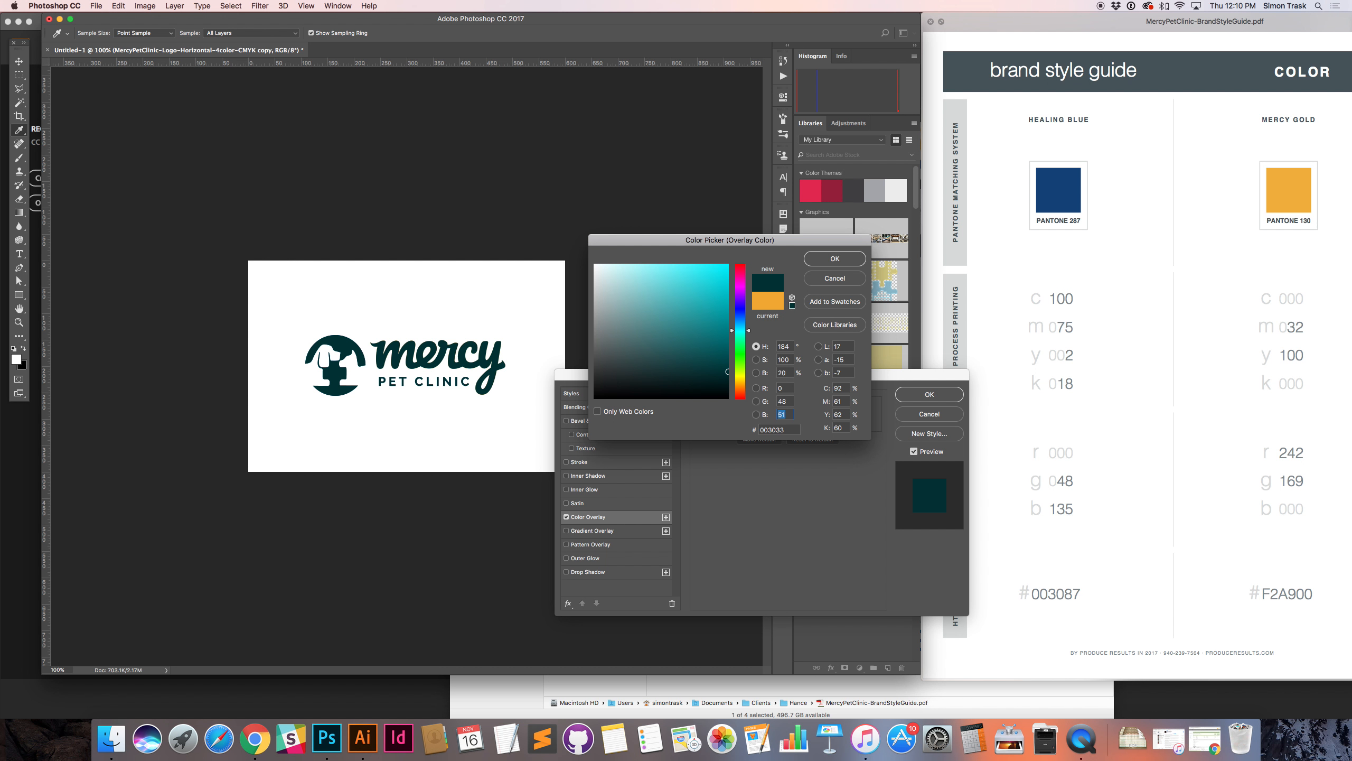
type("135")
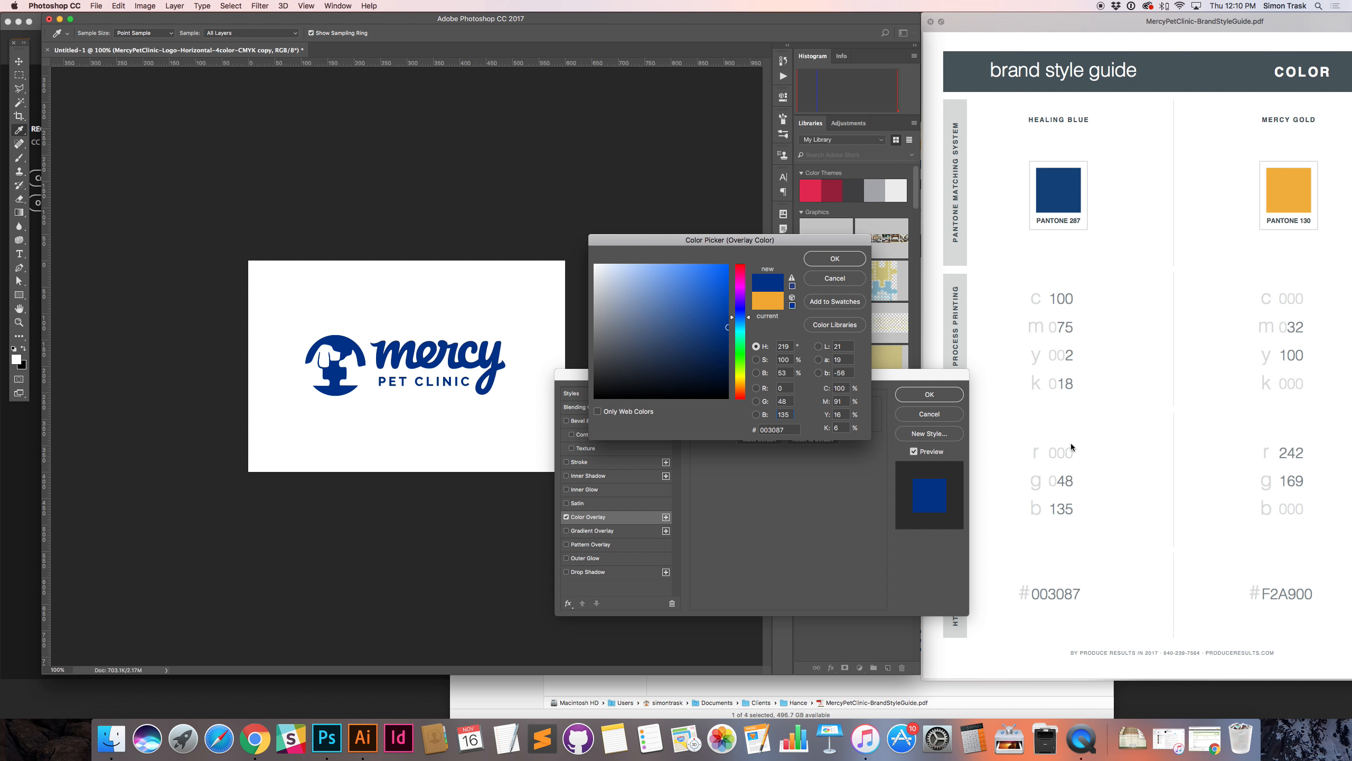
left_click(835, 259)
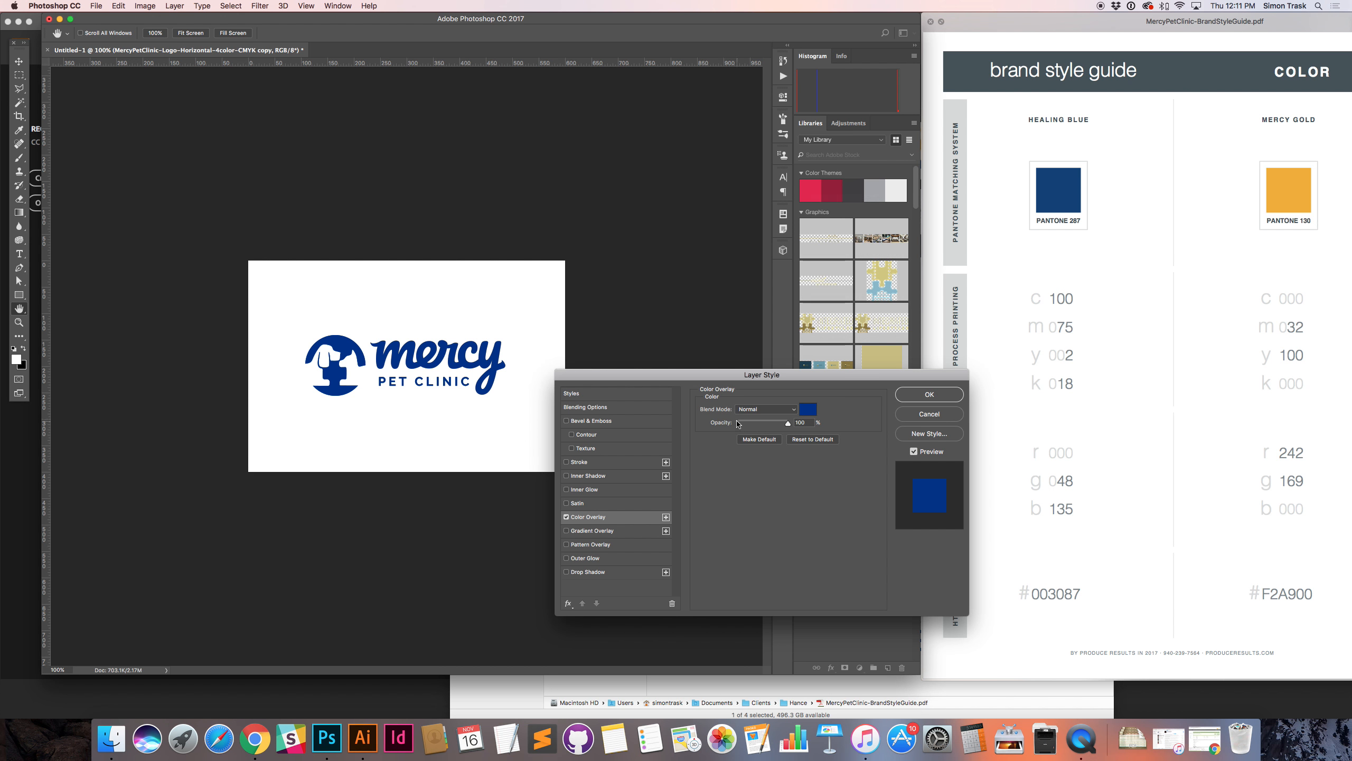
Step: Apply the blue Color Overlay to the duplicated logo layer and collapse its effects list
left_click(928, 395)
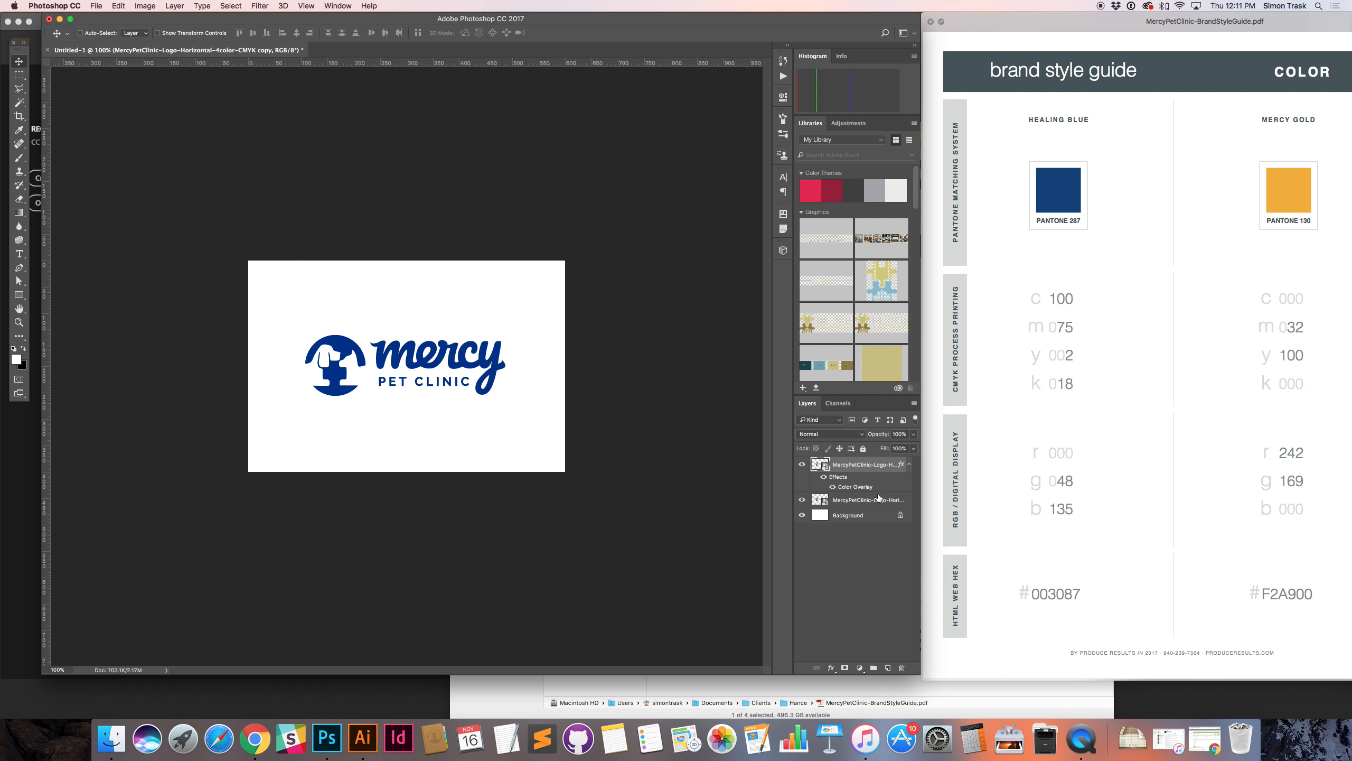
left_click(907, 464)
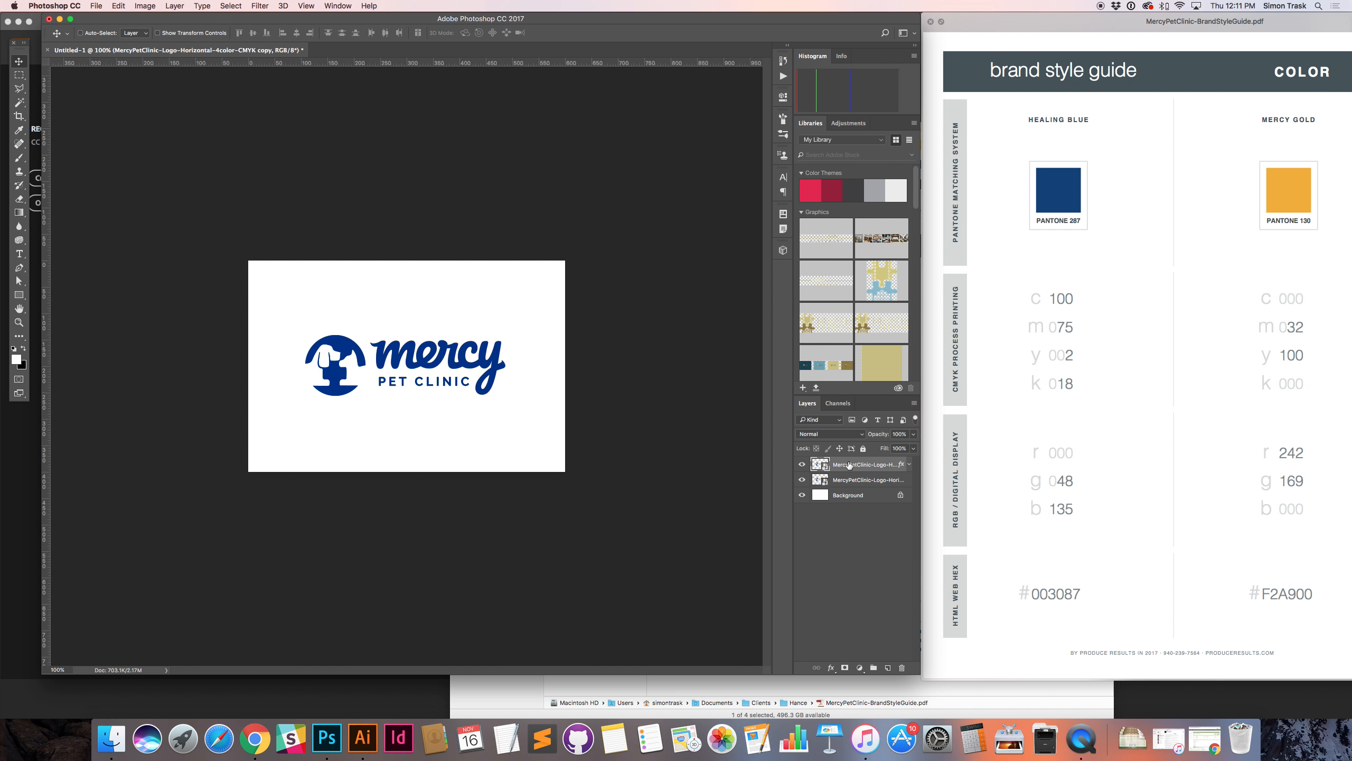
Step: Toggle the duplicated logo layer's visibility to compare the blue overlay with the original logo's colors
left_click(802, 464)
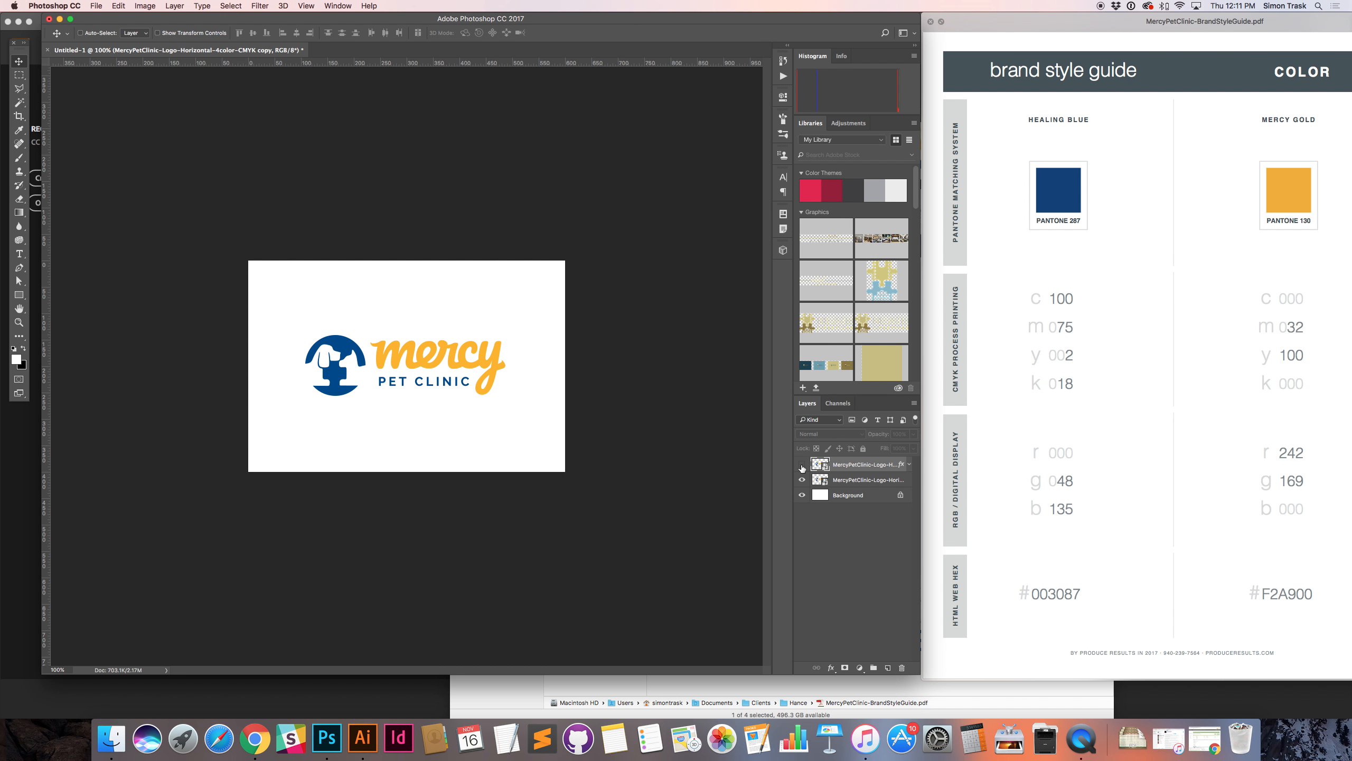
left_click(802, 464)
left_click(802, 465)
left_click(802, 465)
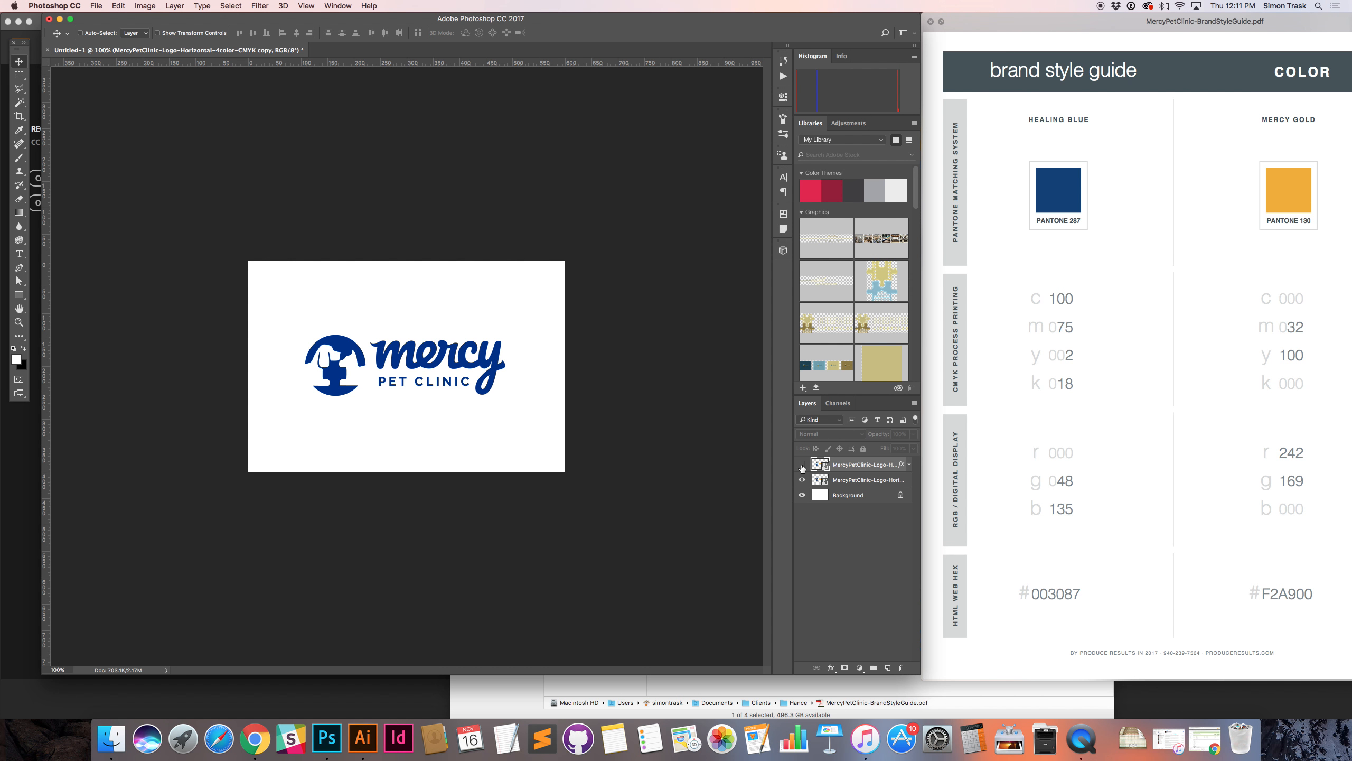
left_click(802, 466)
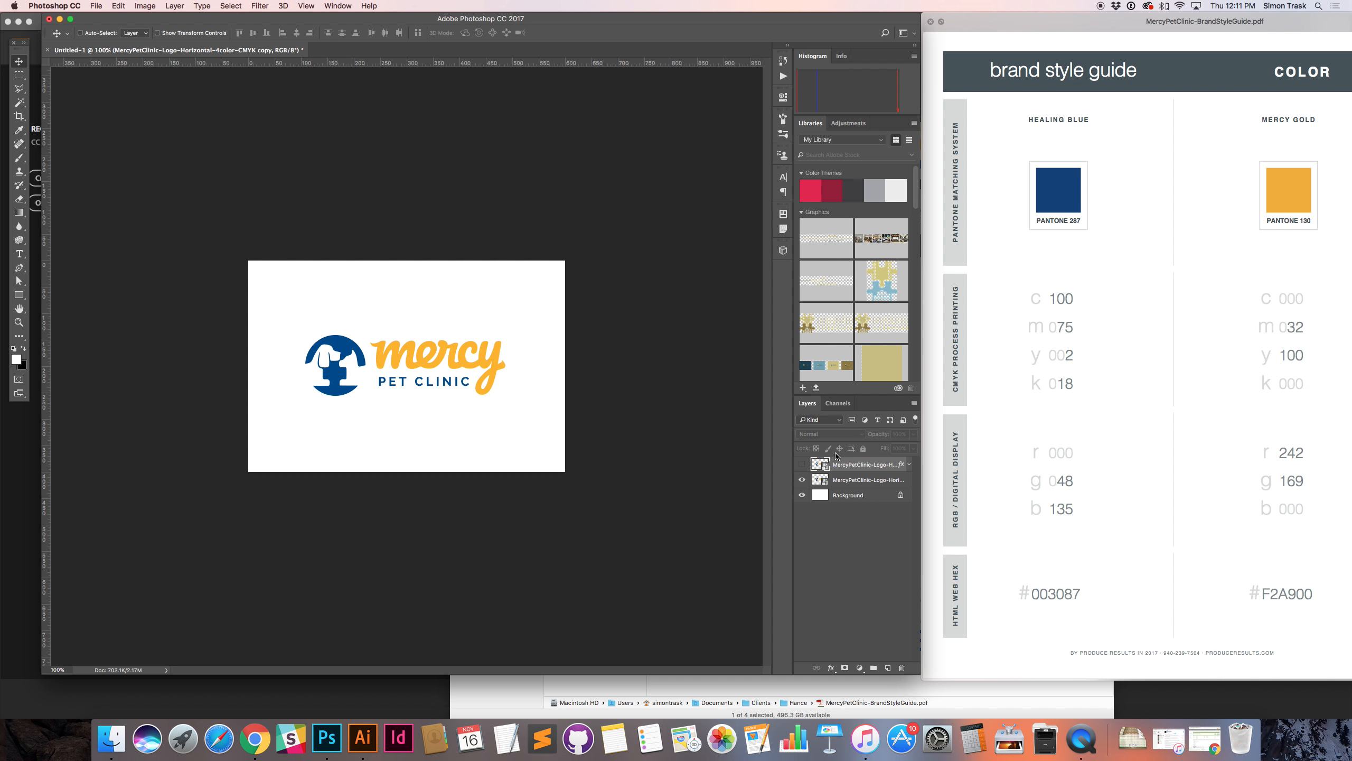
left_click(802, 465)
left_click(803, 465)
left_click(802, 465)
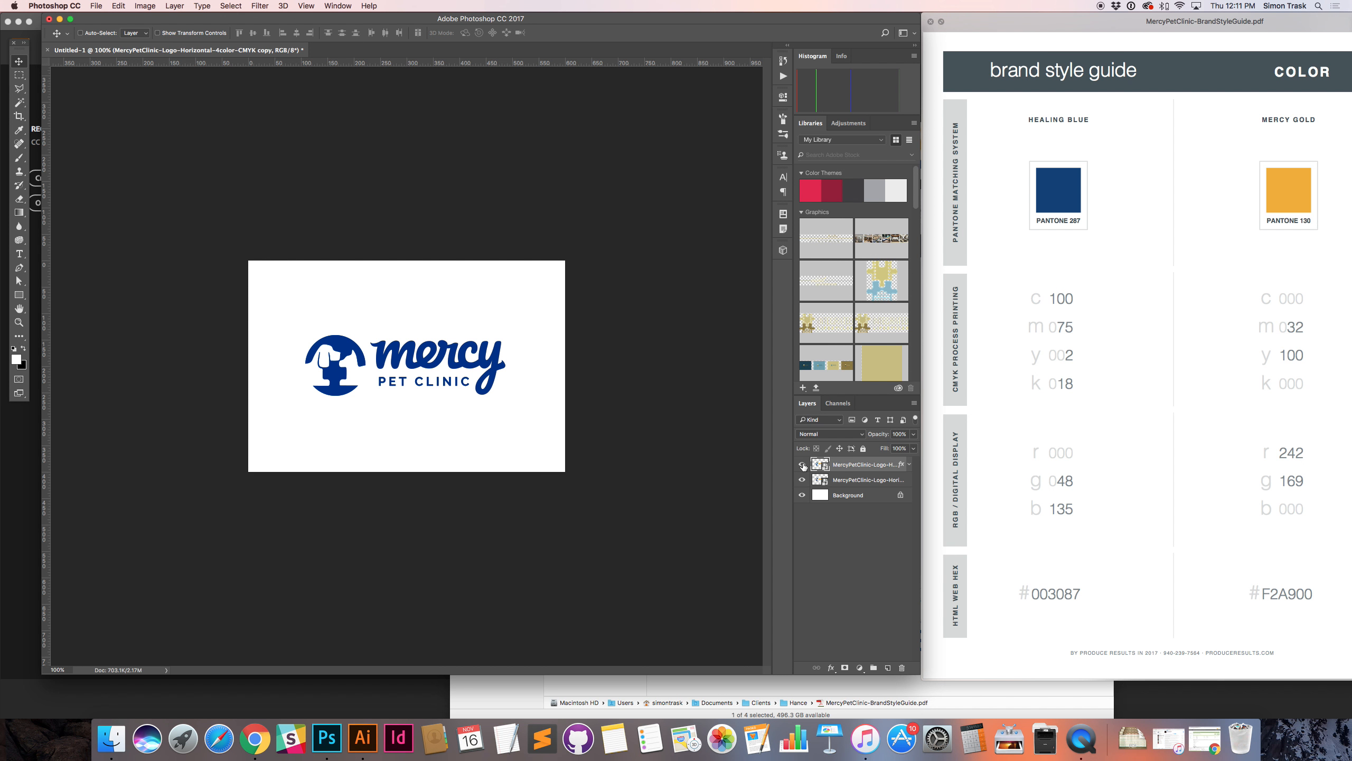
left_click(803, 465)
left_click(802, 464)
left_click(801, 465)
left_click(852, 480)
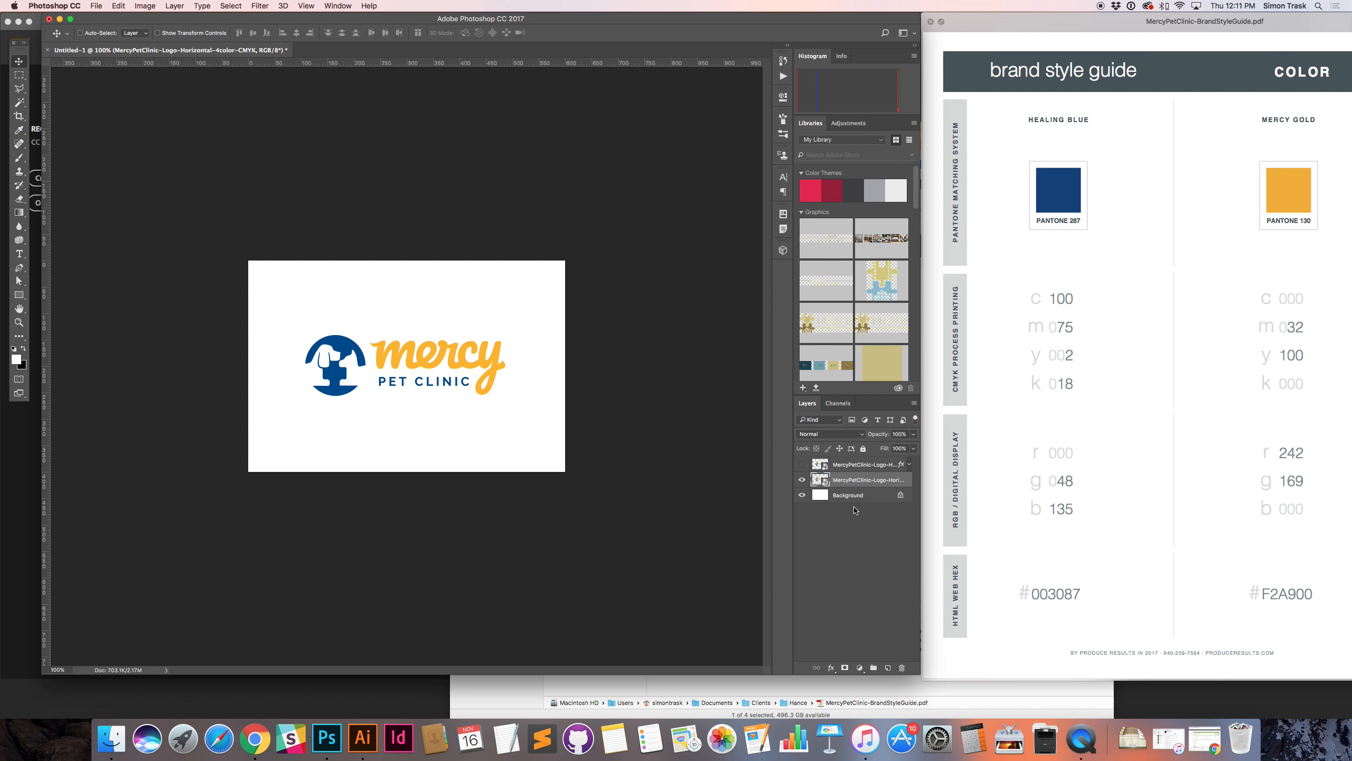
Step: Hide the original logo layer and leave the blue-overlaid duplicate shown and selected above the Background layer
left_click(802, 465)
left_click(802, 480)
left_click(803, 464)
left_click(802, 464)
left_click(803, 480)
left_click(803, 480)
left_click(802, 464)
left_click(819, 480)
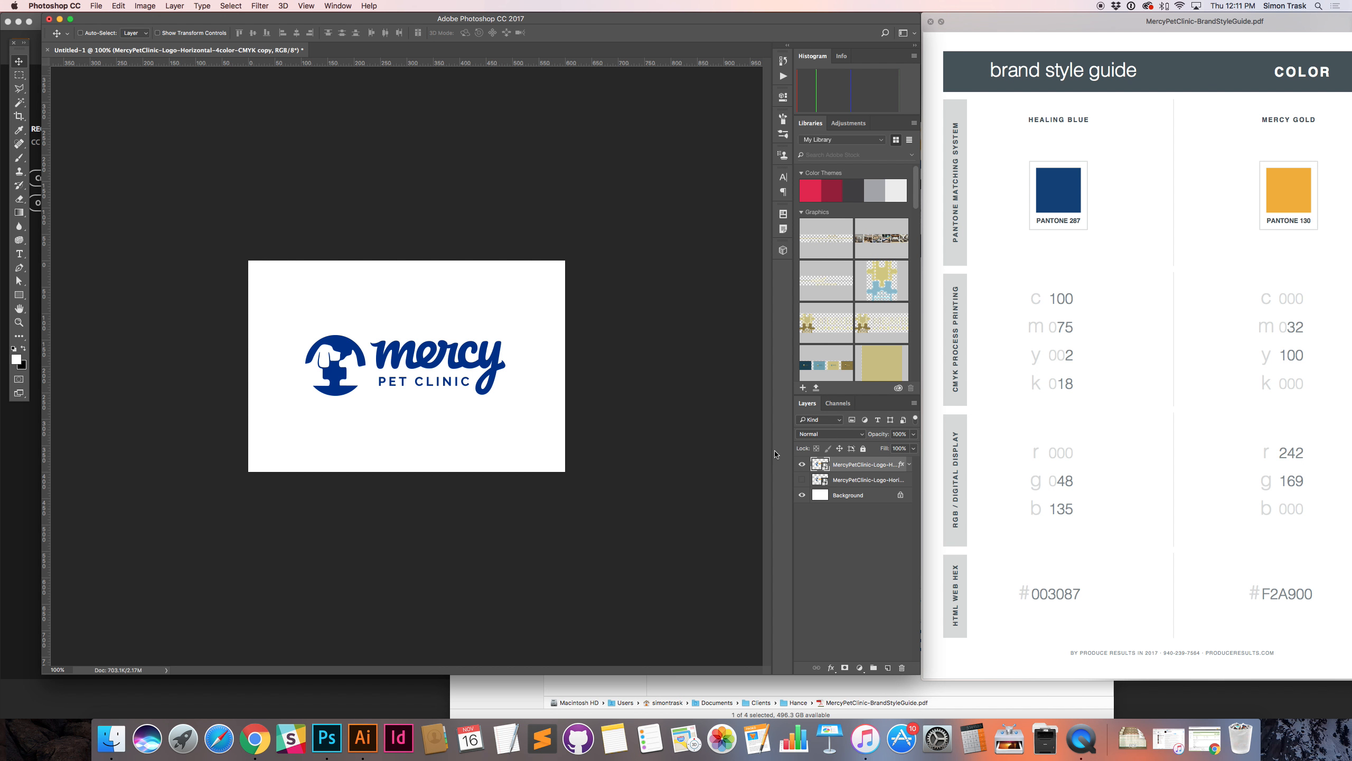
Step: Select an L-shaped area around the "mercy" lettering and mask it out of the blue-overlaid duplicate layer
key("m")
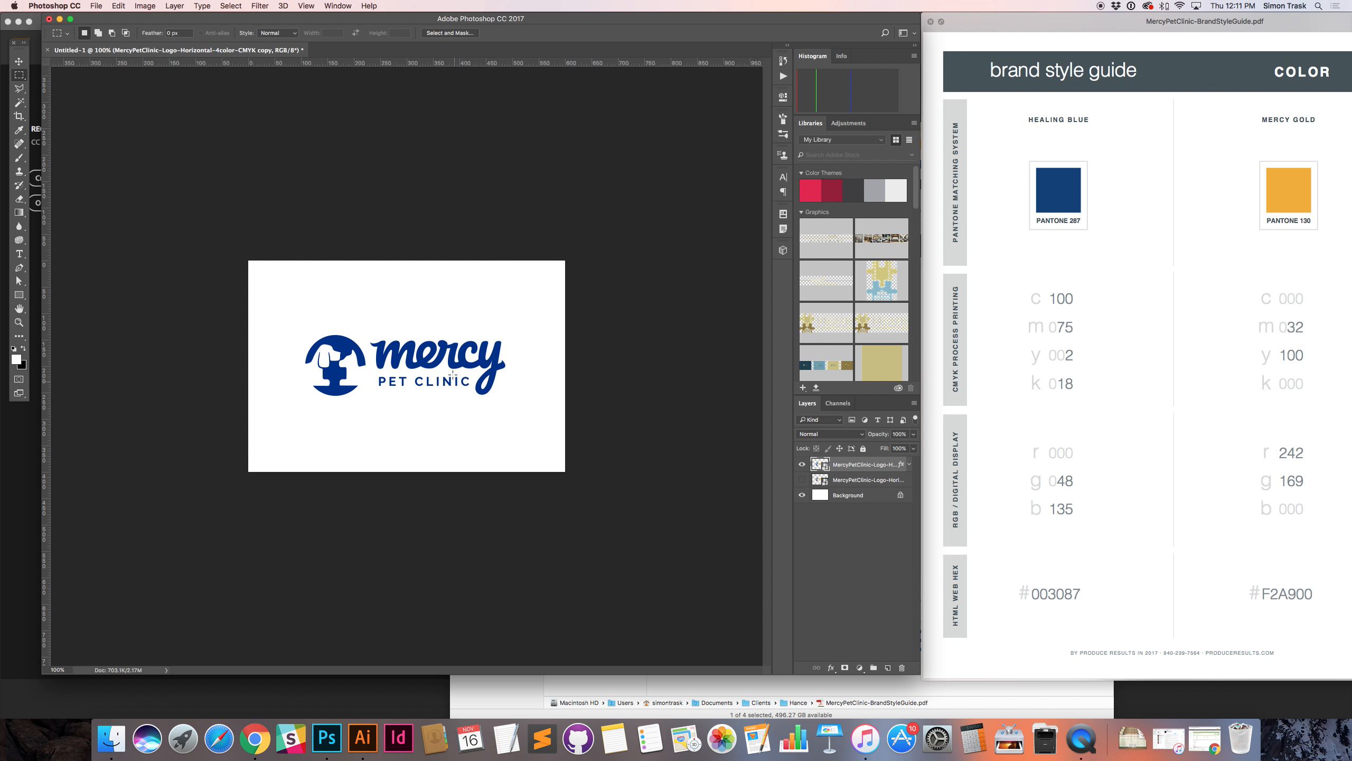
left_click(403, 362, "super")
left_click(403, 362, "super")
left_click_drag(280, 271, 590, 506)
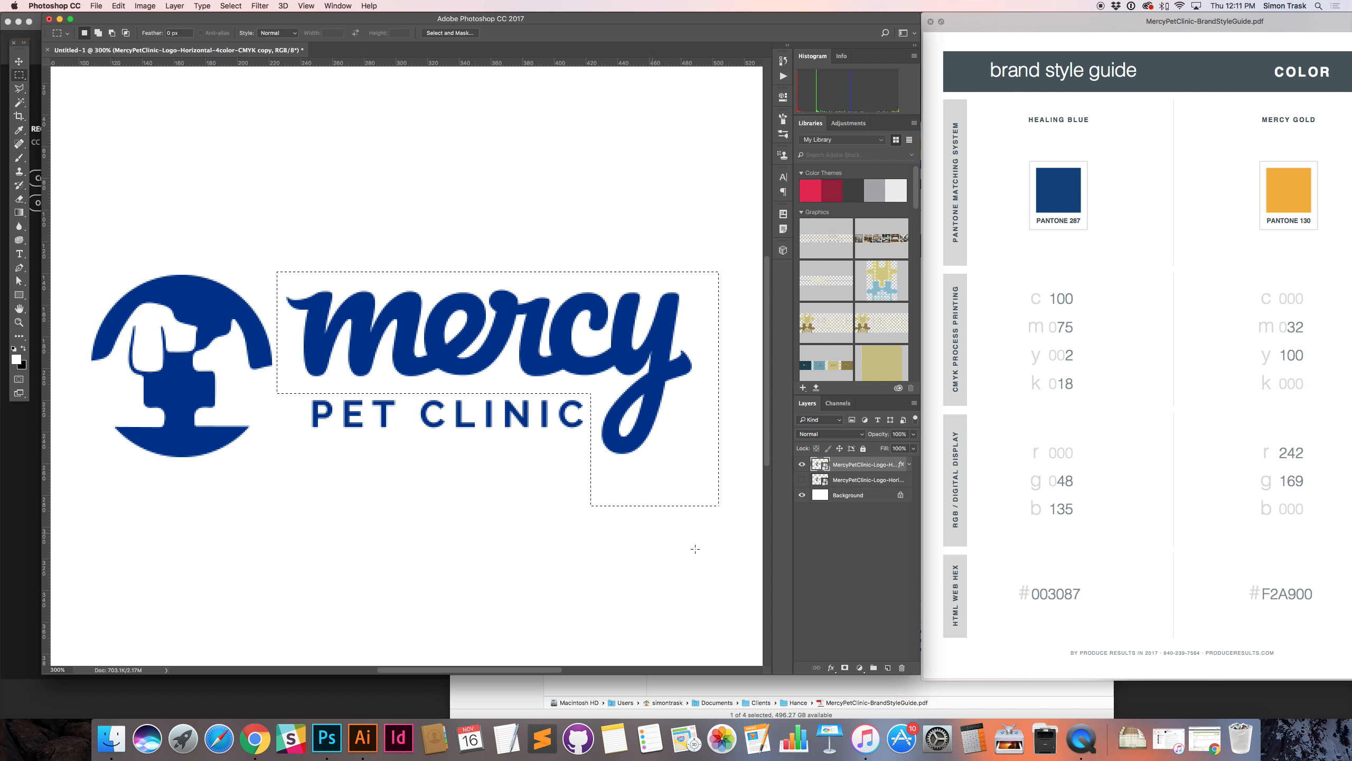
left_click(844, 669, "alt")
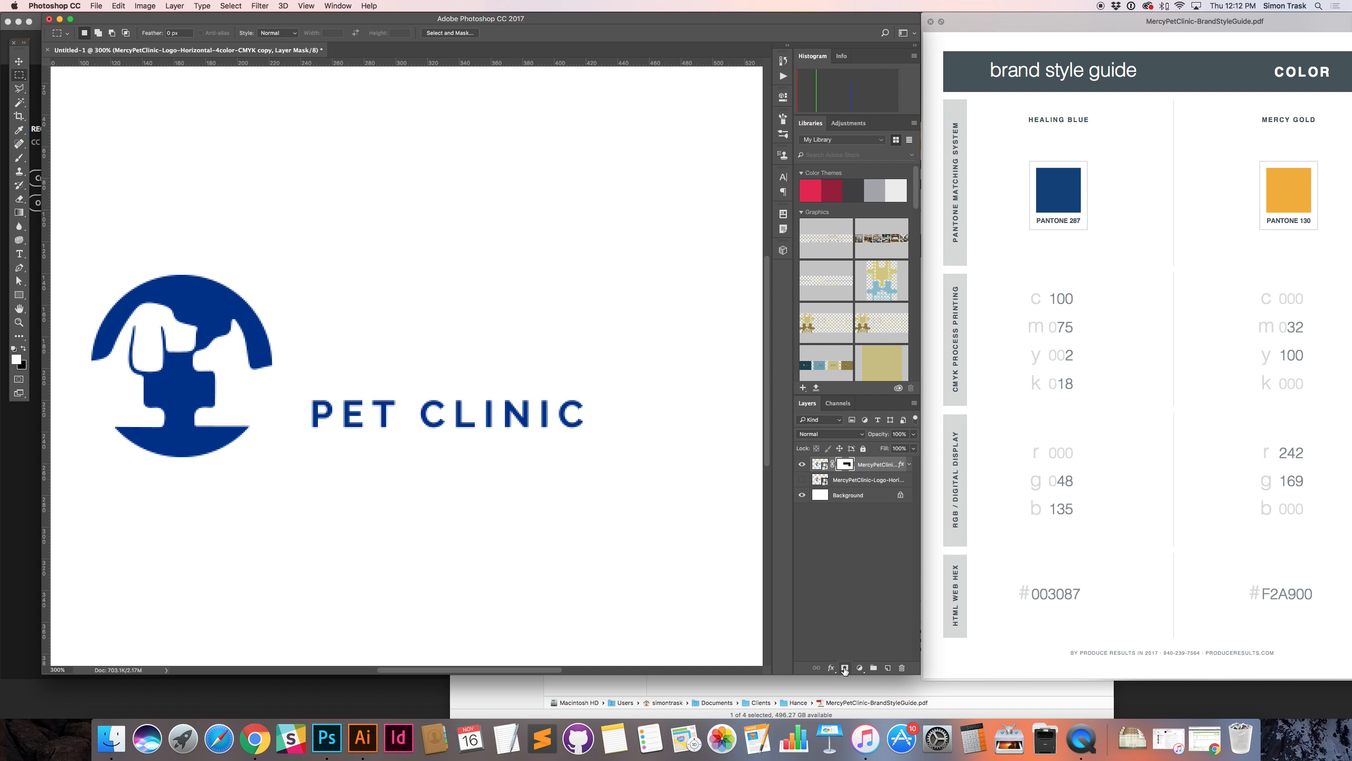
Step: Mask the original logo layer to just the "mercy" lettering, using the inverse of the duplicate's mask, and show that layer
left_click(846, 464, "super")
left_click(848, 482)
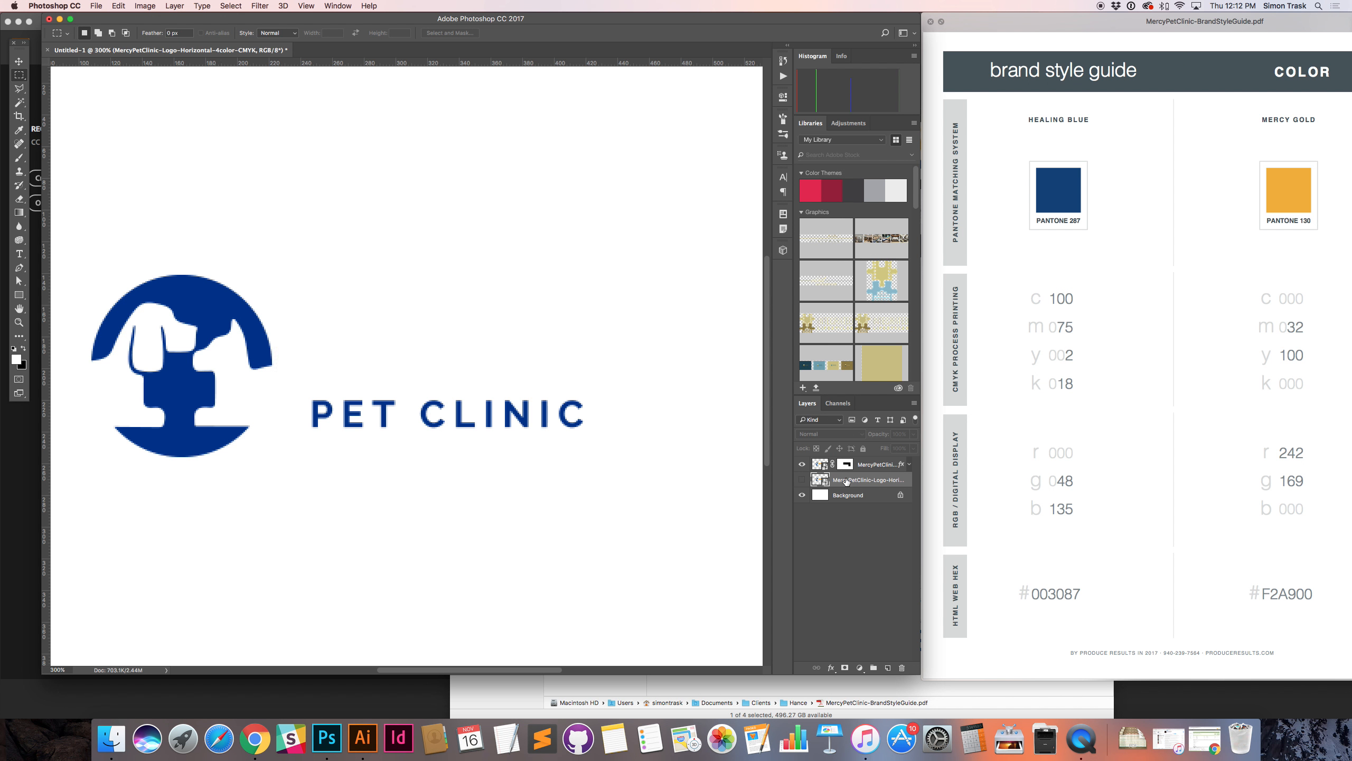
left_click(845, 669)
key("super+z")
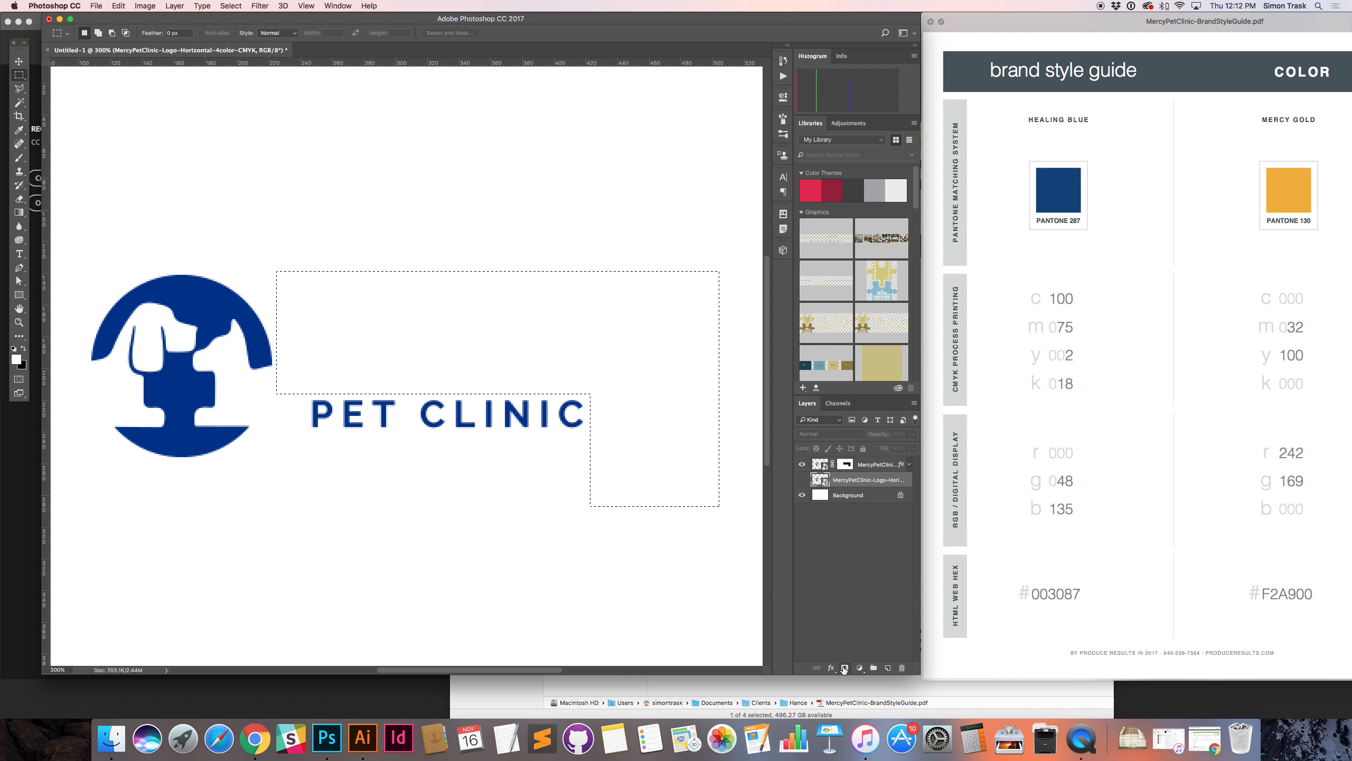
left_click(843, 668)
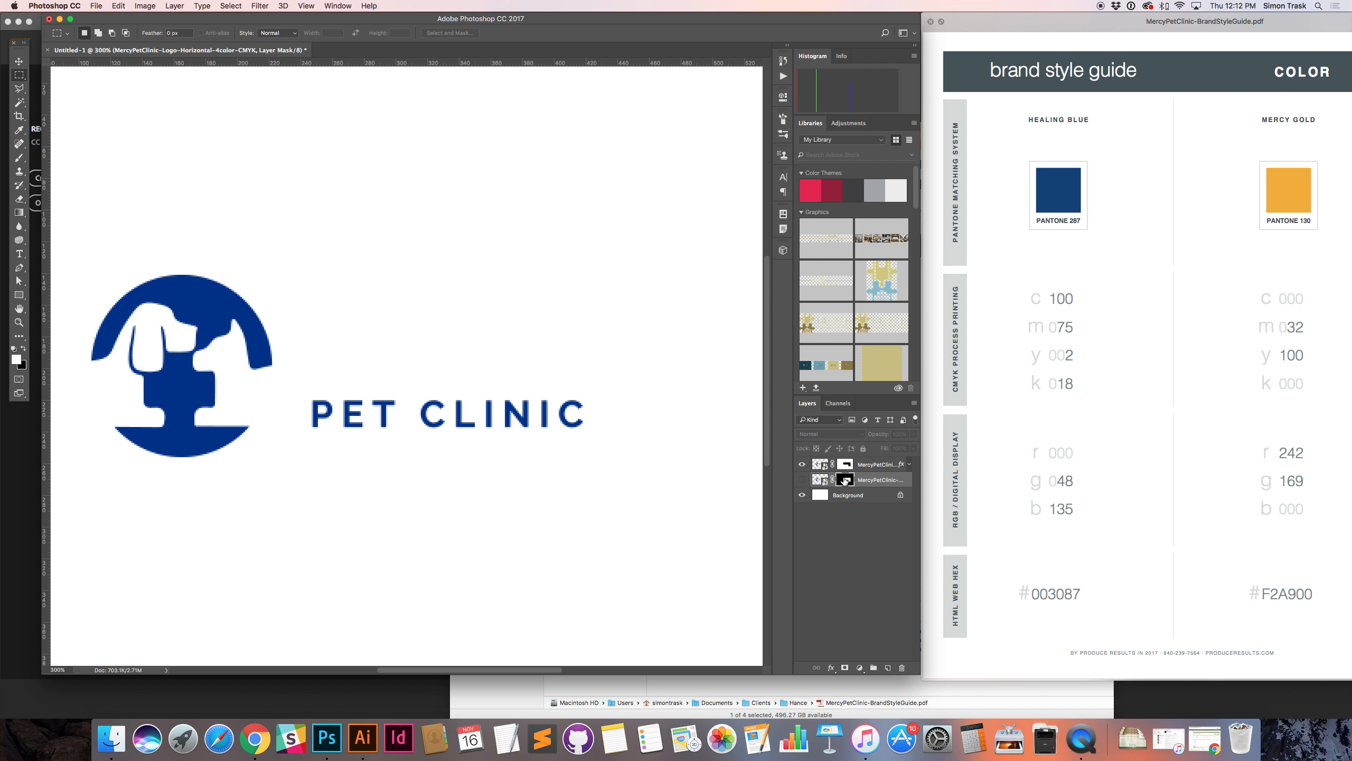
left_click(801, 480)
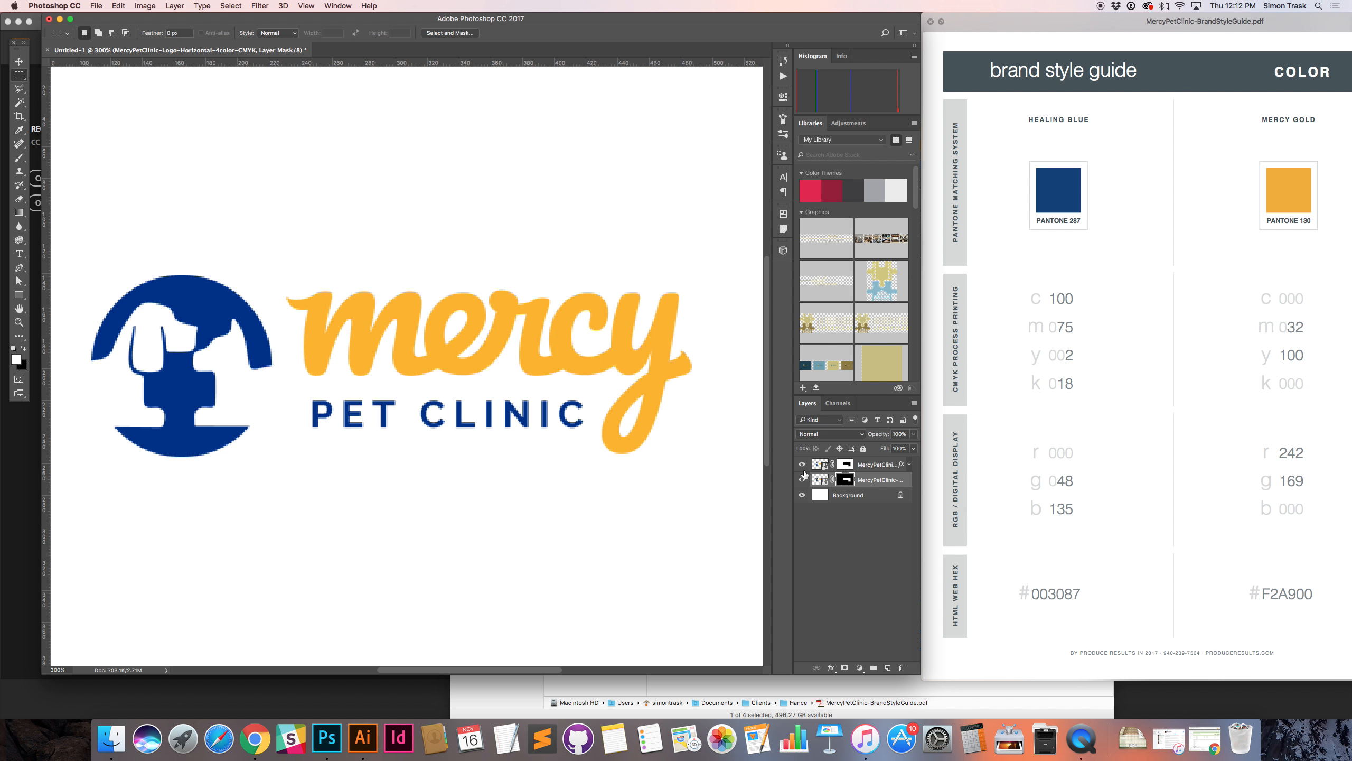
Step: Add a Color Overlay effect to the masked "mercy" lettering layer
key("v")
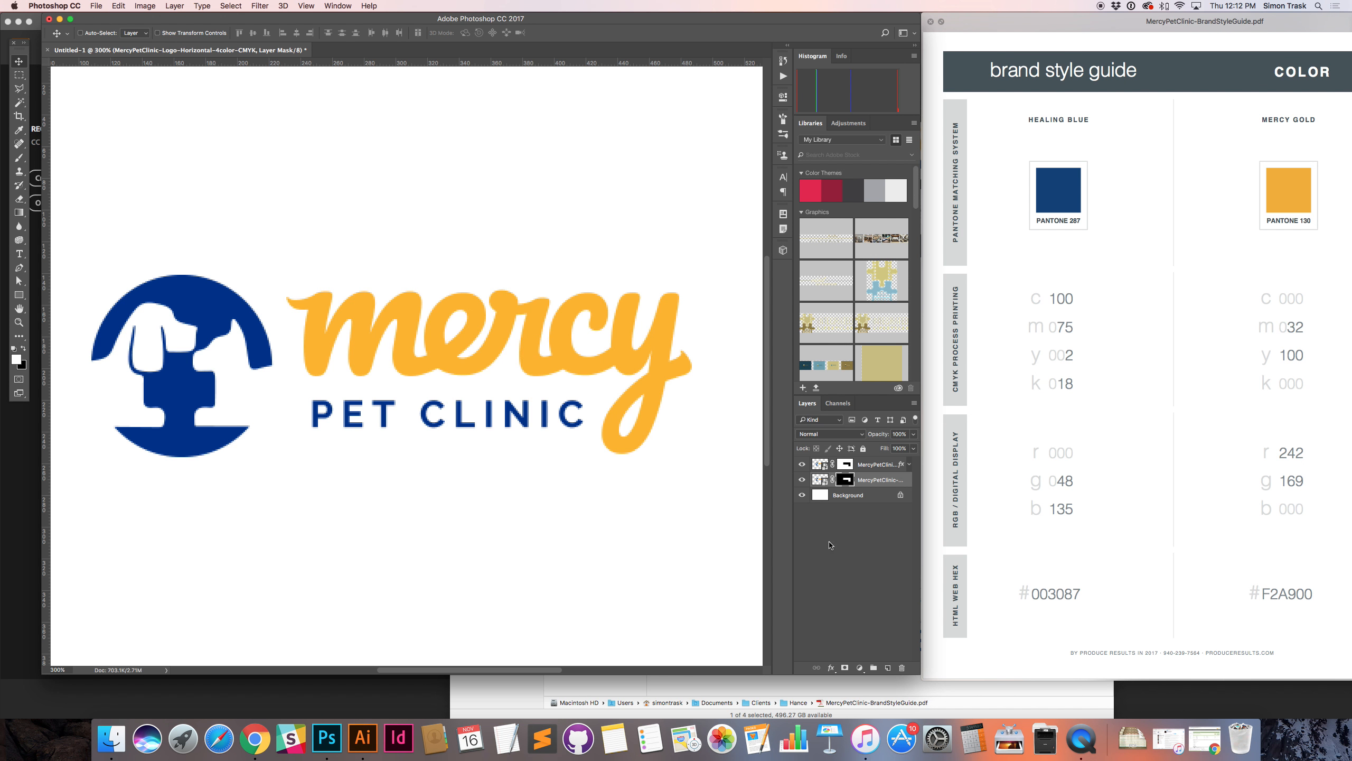
left_click(831, 669)
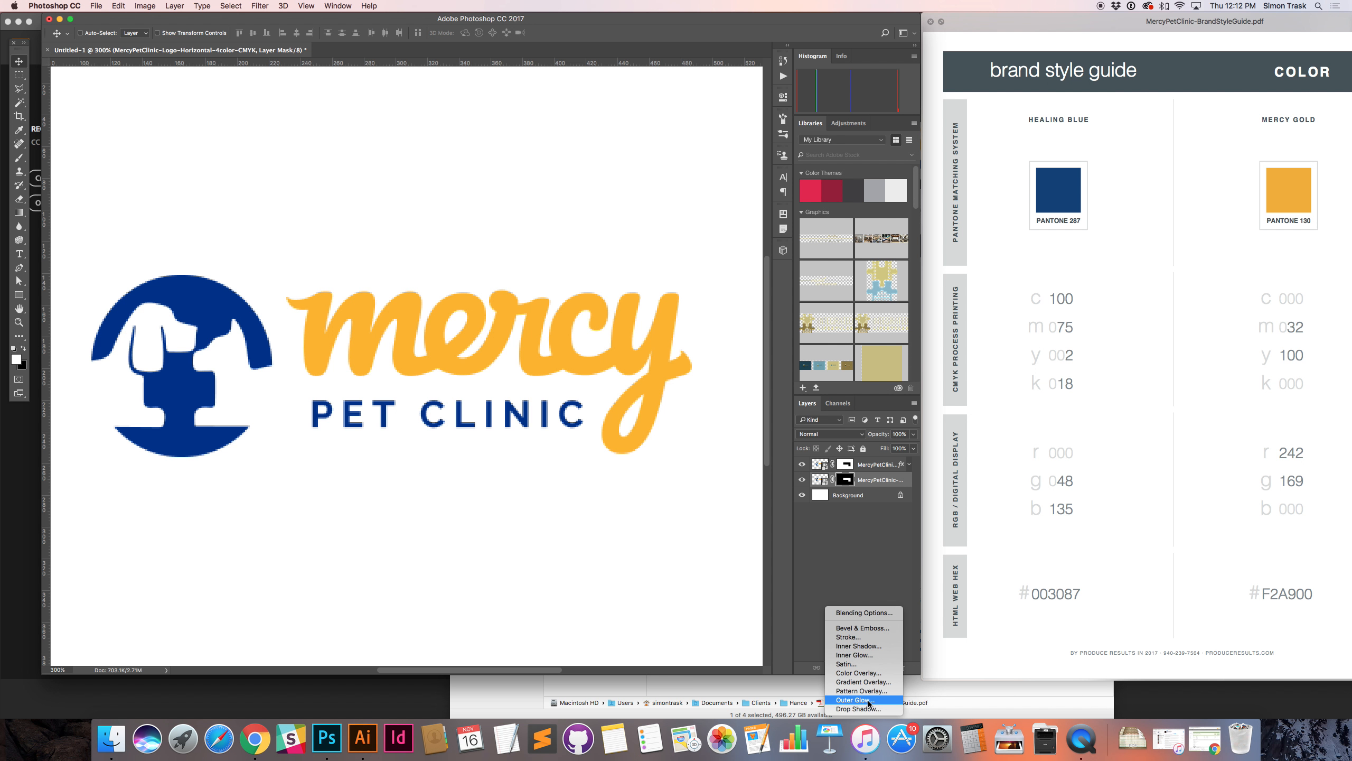
left_click(858, 673)
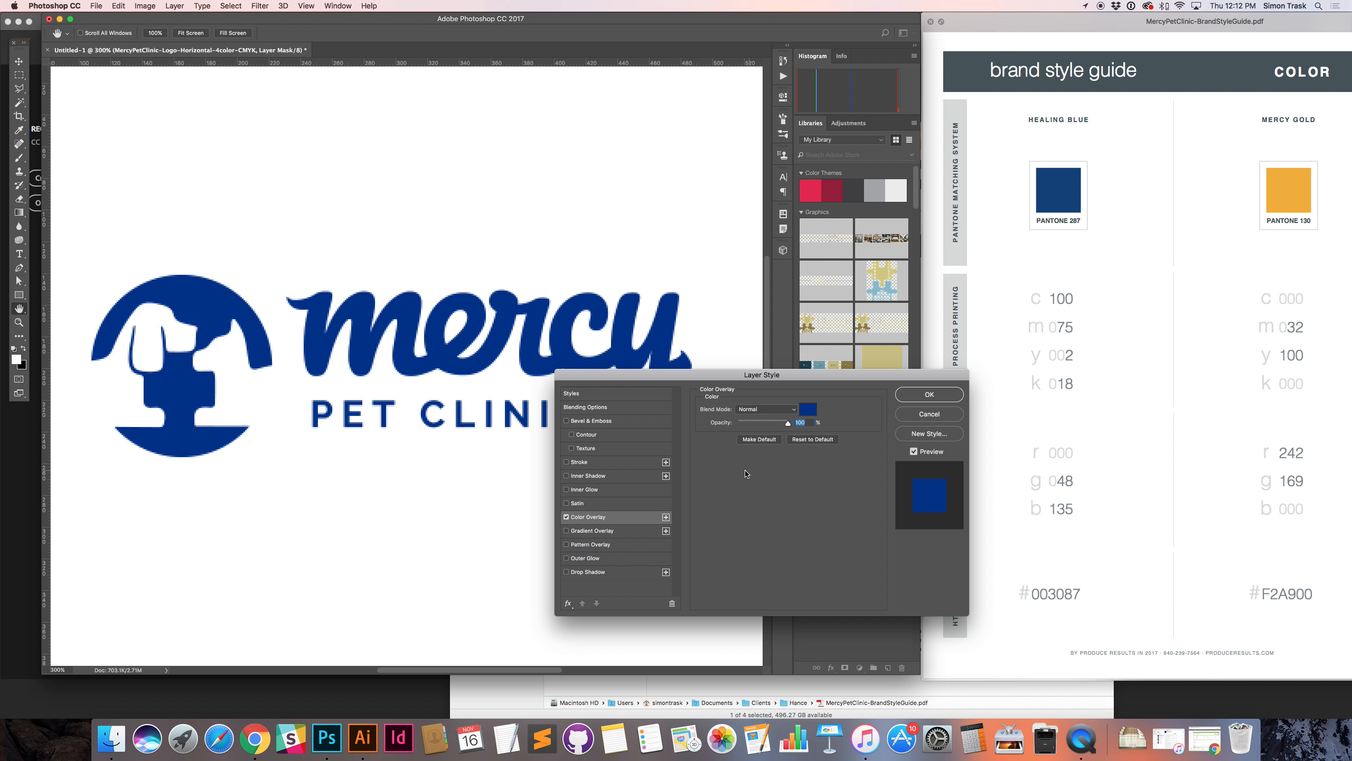
Step: Set the lettering's overlay color to the Mercy Gold RGB values, R 242, G 169, B 0, and apply the effect
left_click(809, 409)
left_click(789, 389)
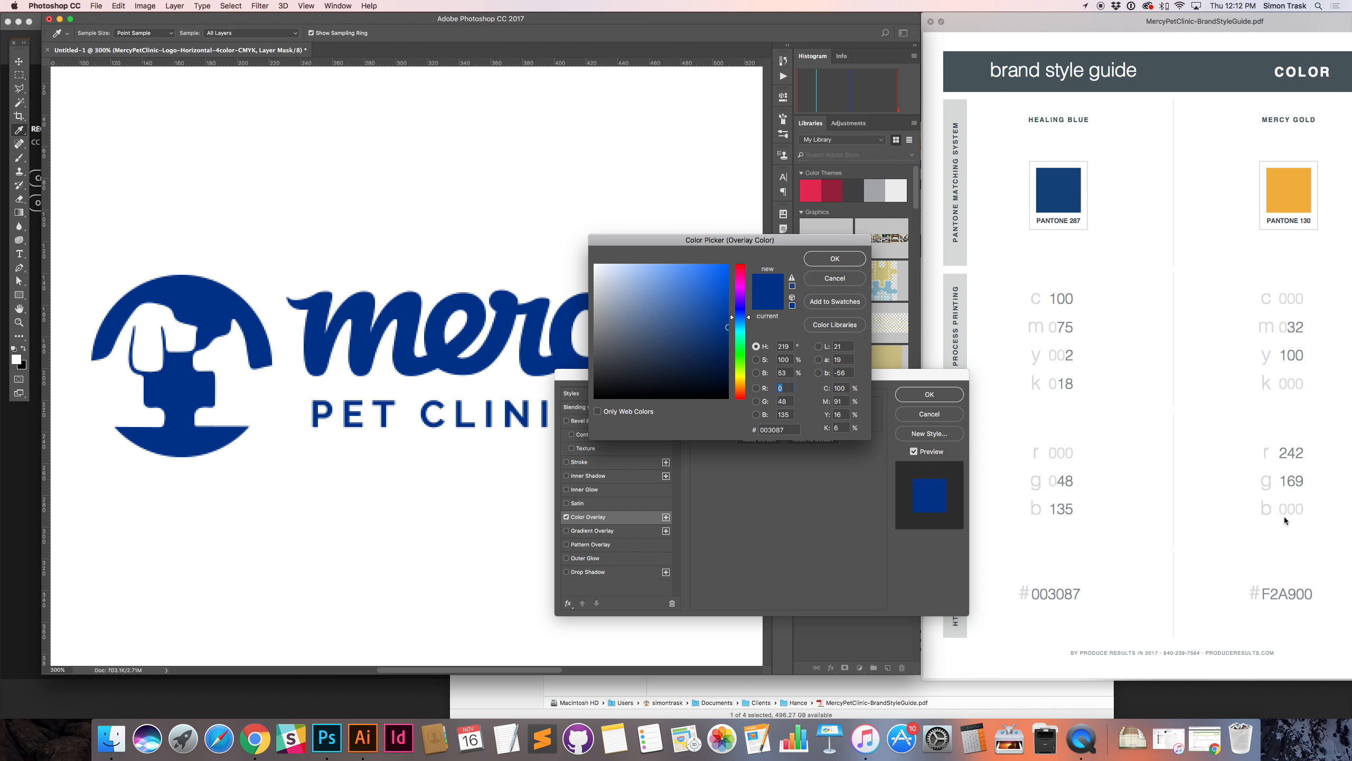
type("242")
key("Tab")
type("1")
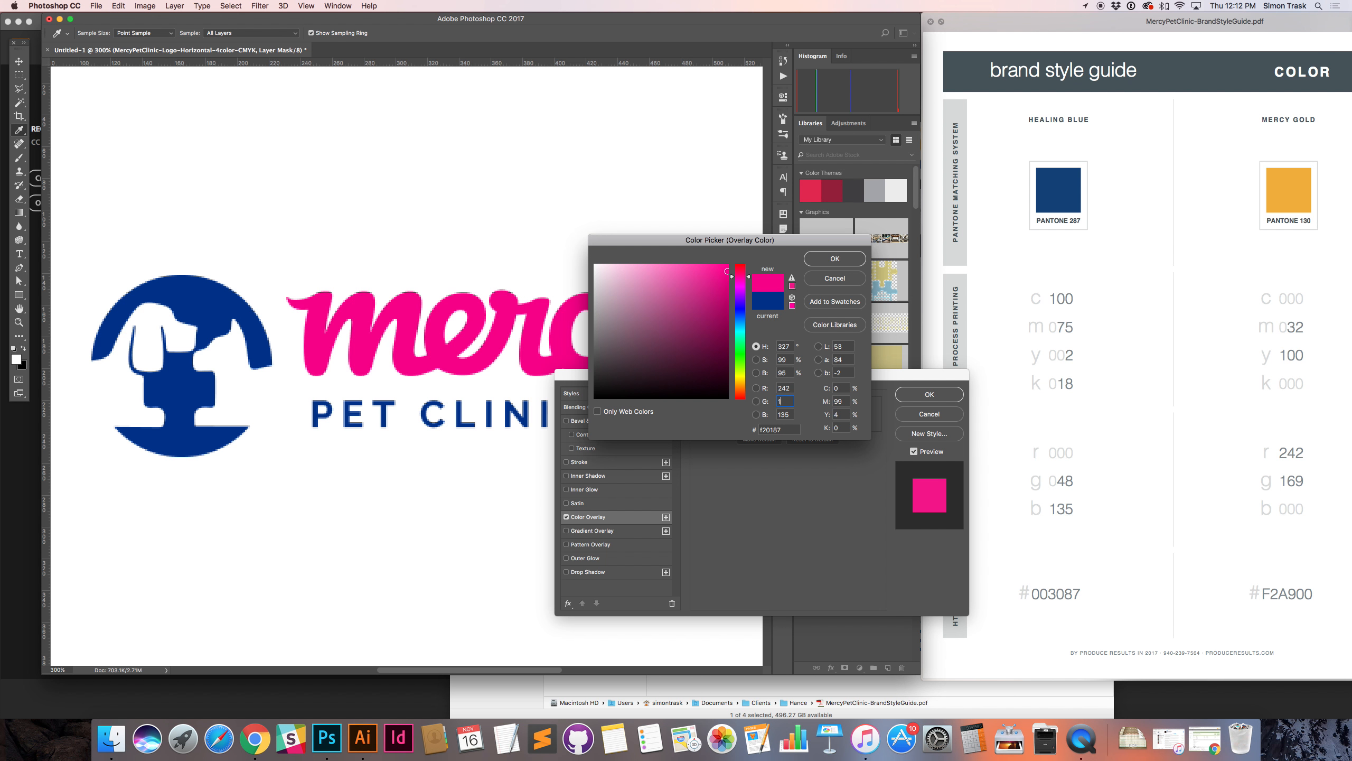
type("69")
key("Tab")
type("0")
key("Tab")
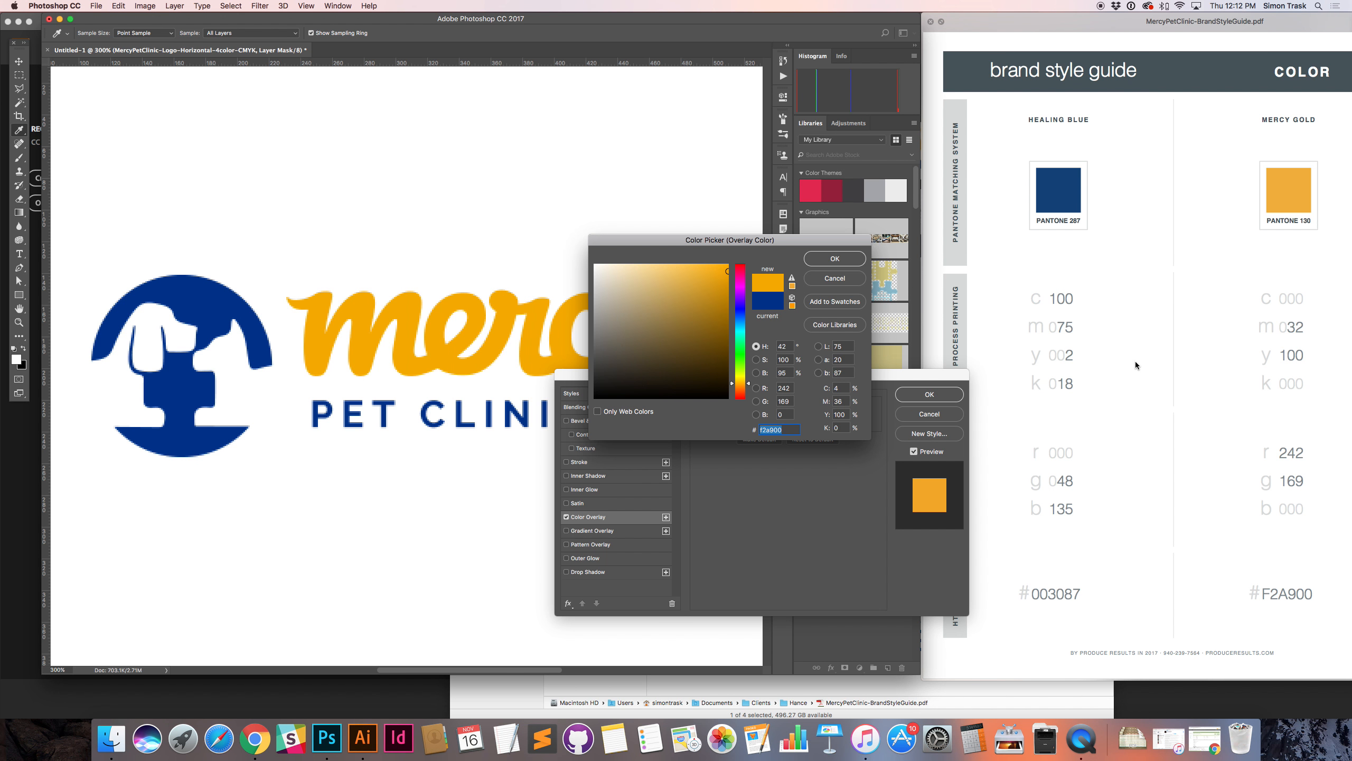
key("Return")
left_click(929, 395)
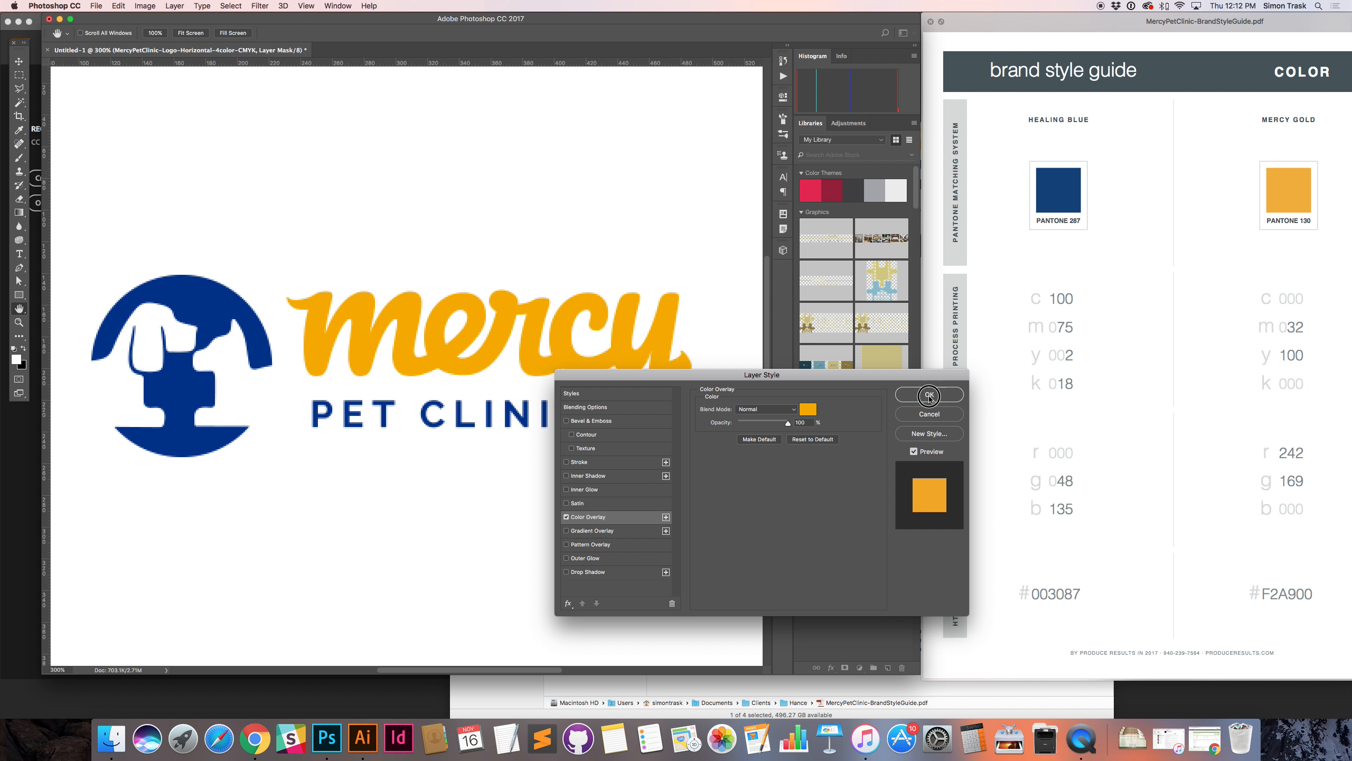
Step: Toggle the lettering layer's effects on and off to compare the original gold with the Mercy Gold overlay
left_click(824, 495)
left_click(824, 495)
left_click(824, 494)
left_click(824, 494)
left_click(824, 495)
left_click(824, 495)
left_click(824, 495)
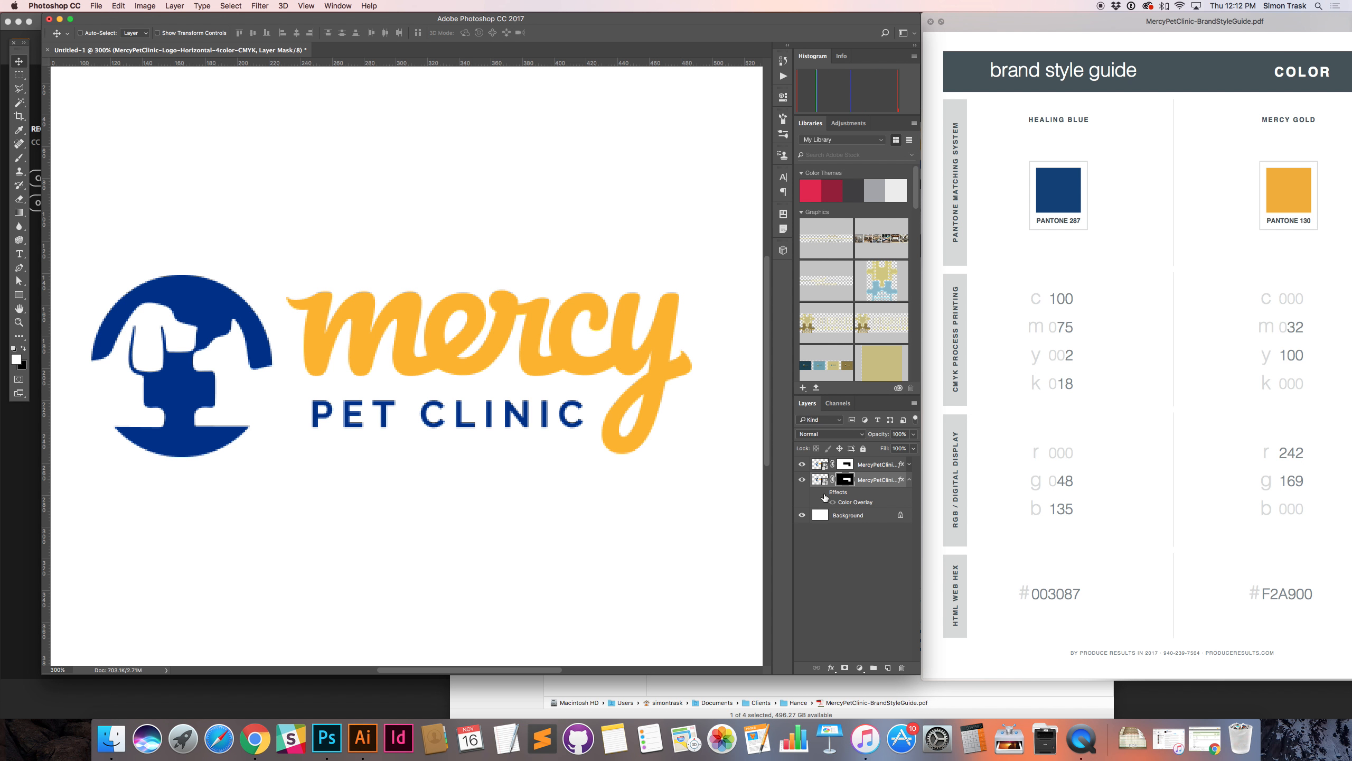
left_click(824, 495)
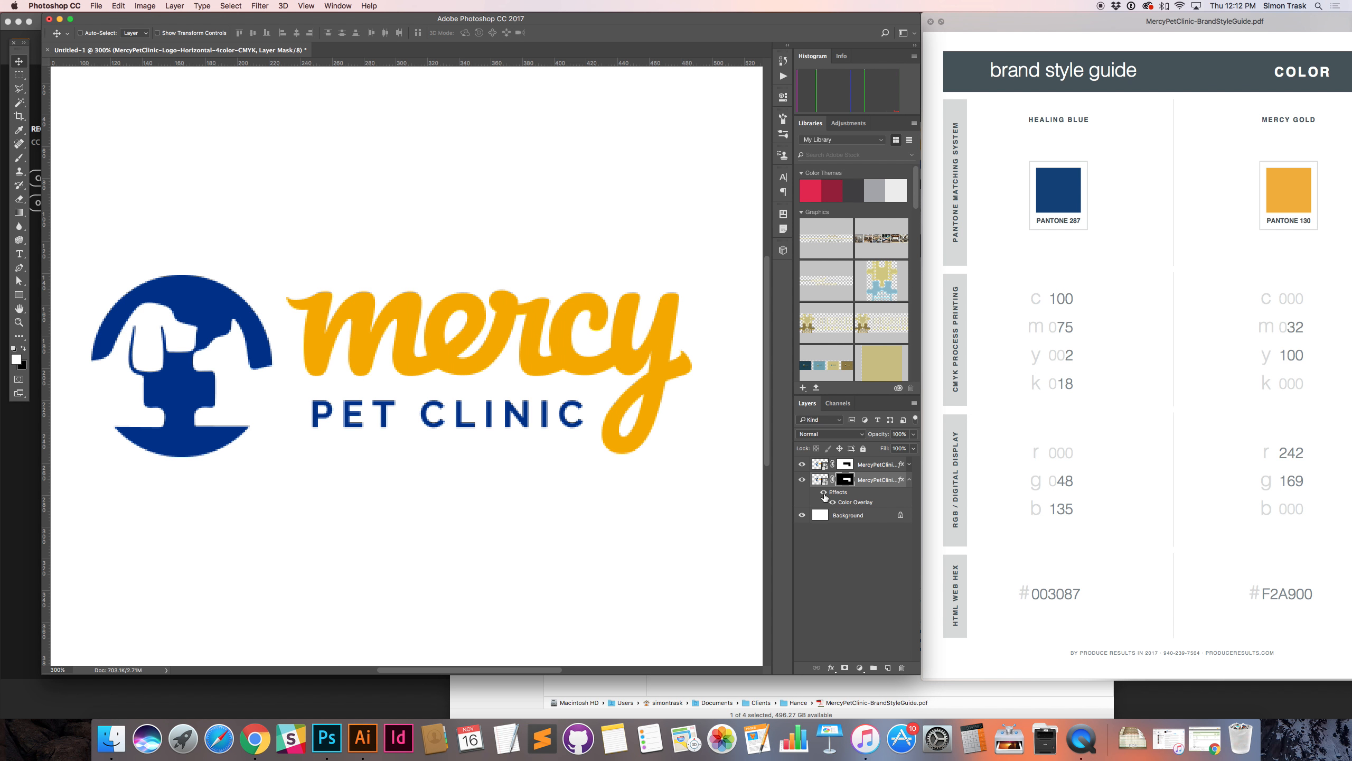
left_click(910, 480)
key("super+minus")
key("super+minus")
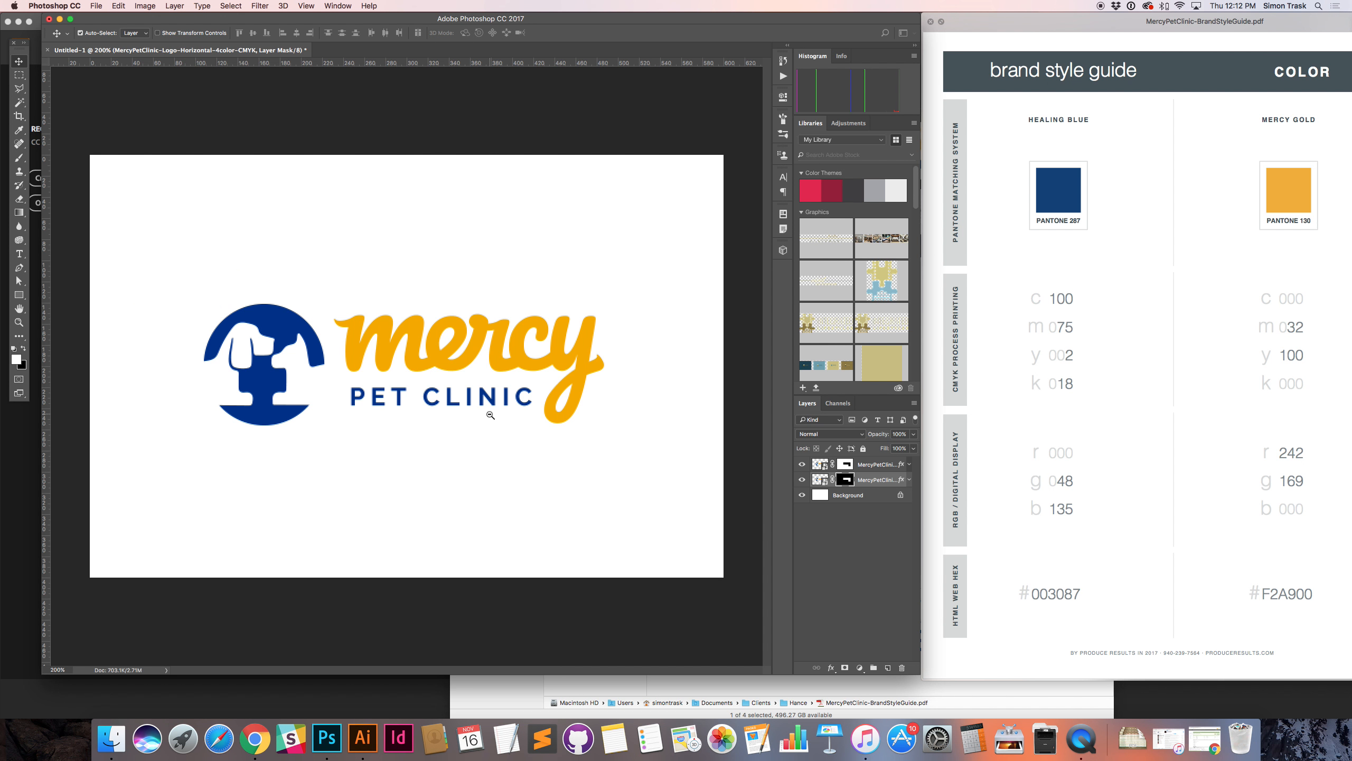
left_click(909, 480)
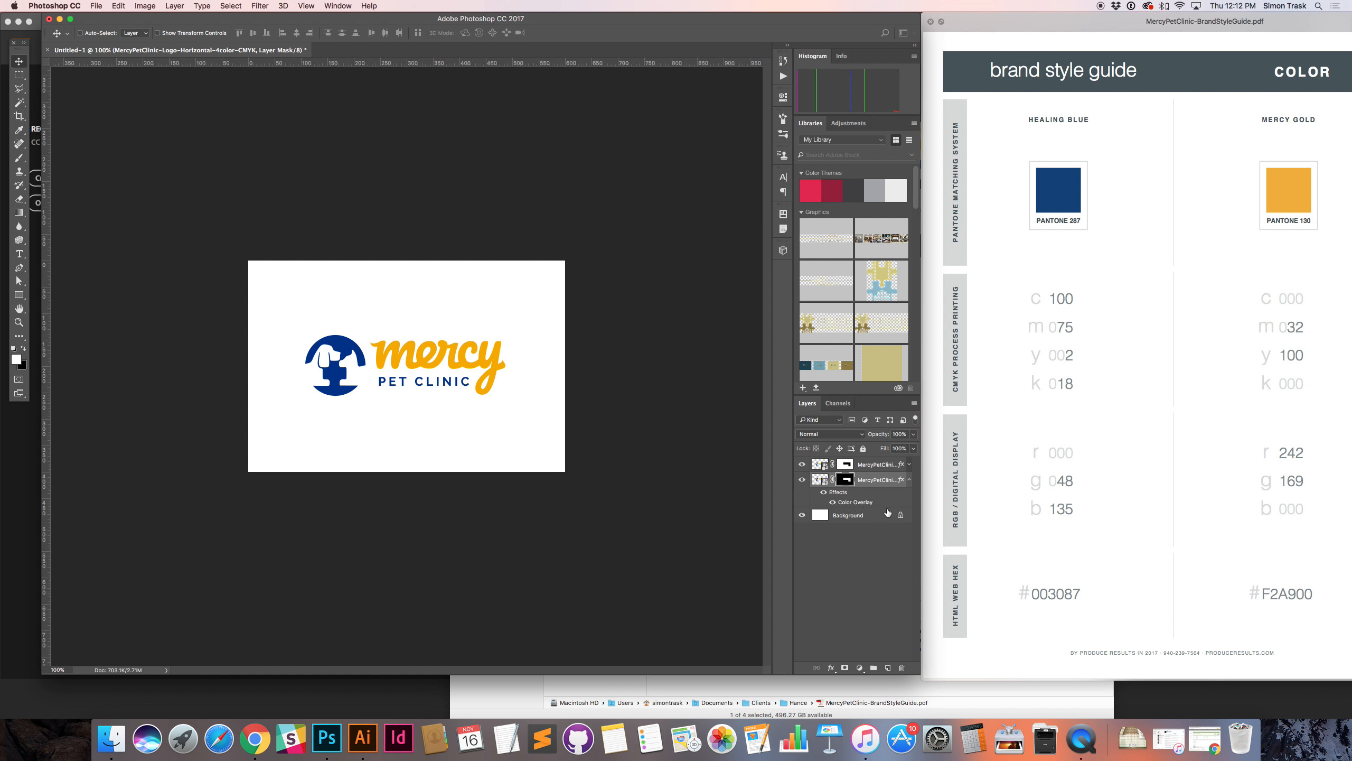
left_click(832, 503)
left_click(832, 503)
left_click(586, 457)
Step: Switch the document to full-screen mode and hide the Background layer so the logo has a transparent backdrop
key("f")
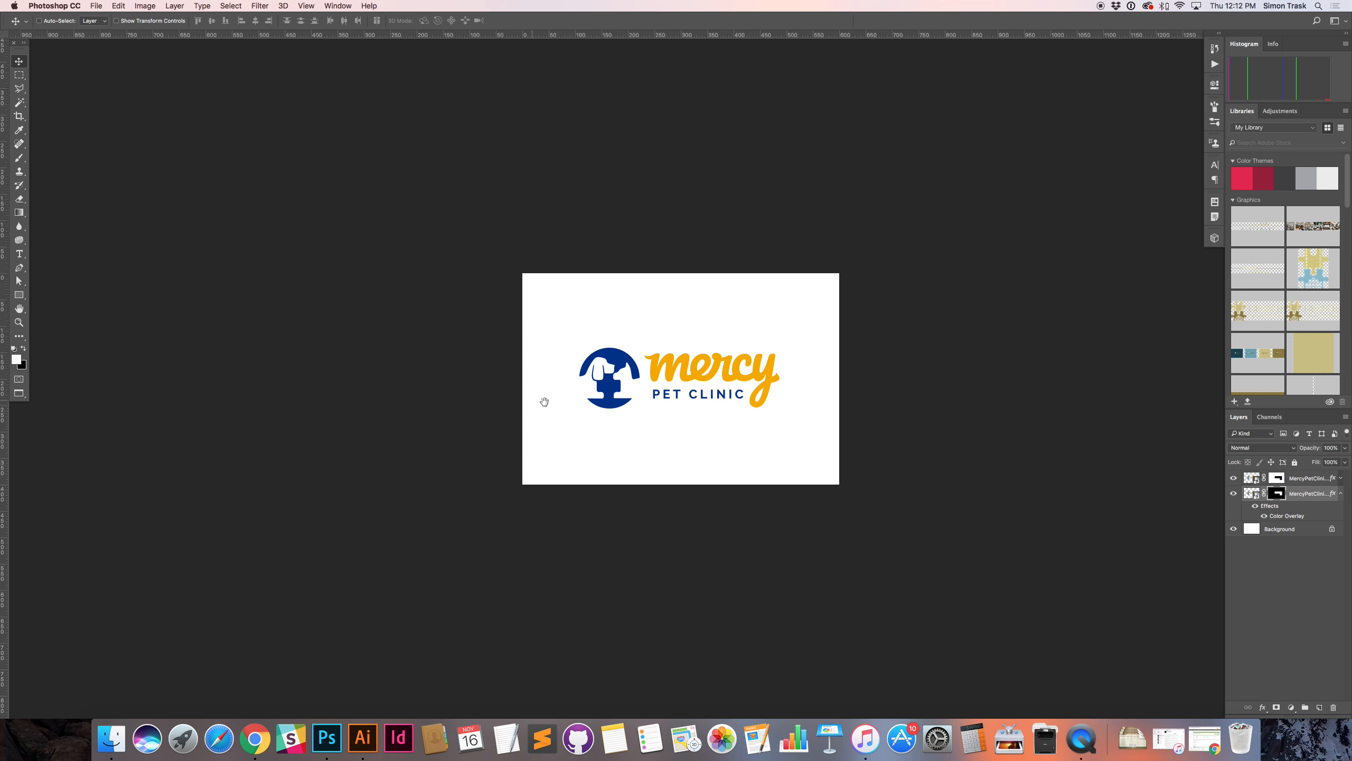
left_click_drag(539, 406, 349, 423)
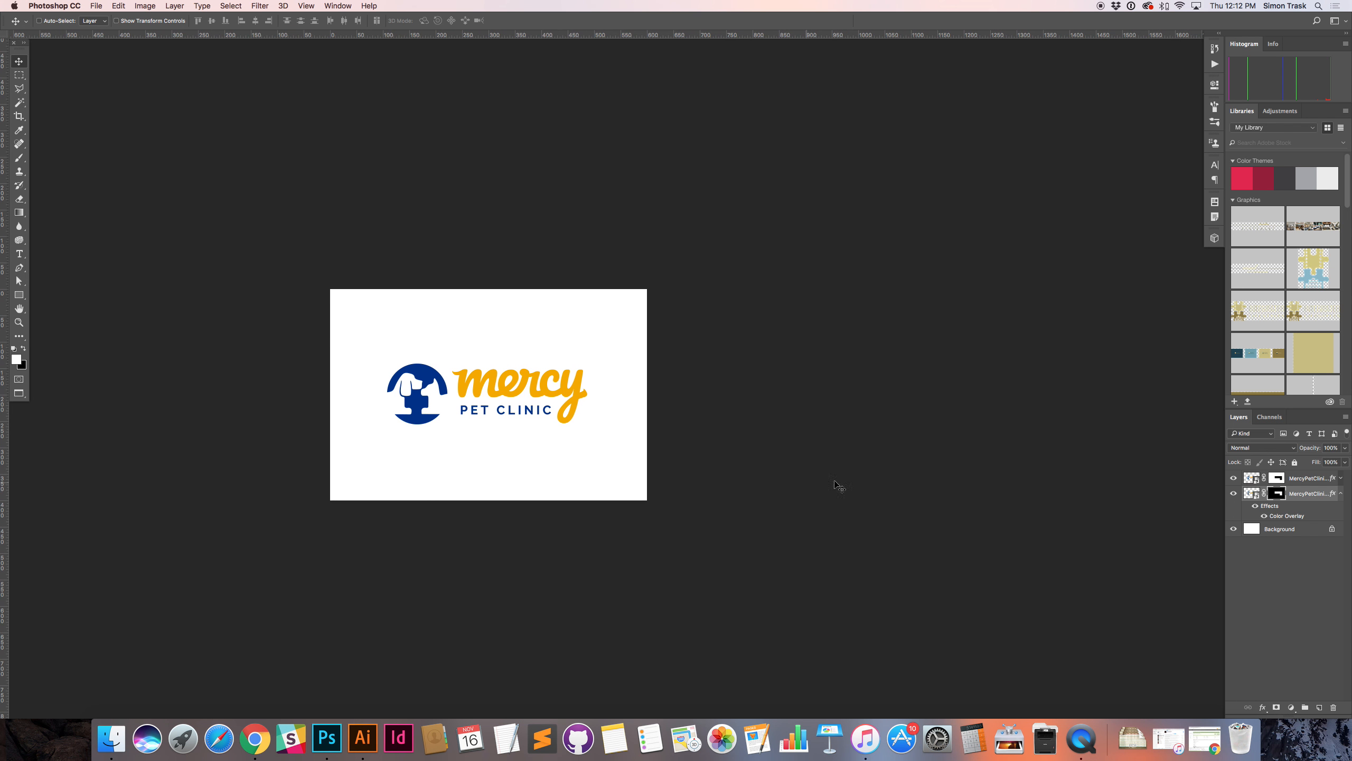
left_click(1341, 493)
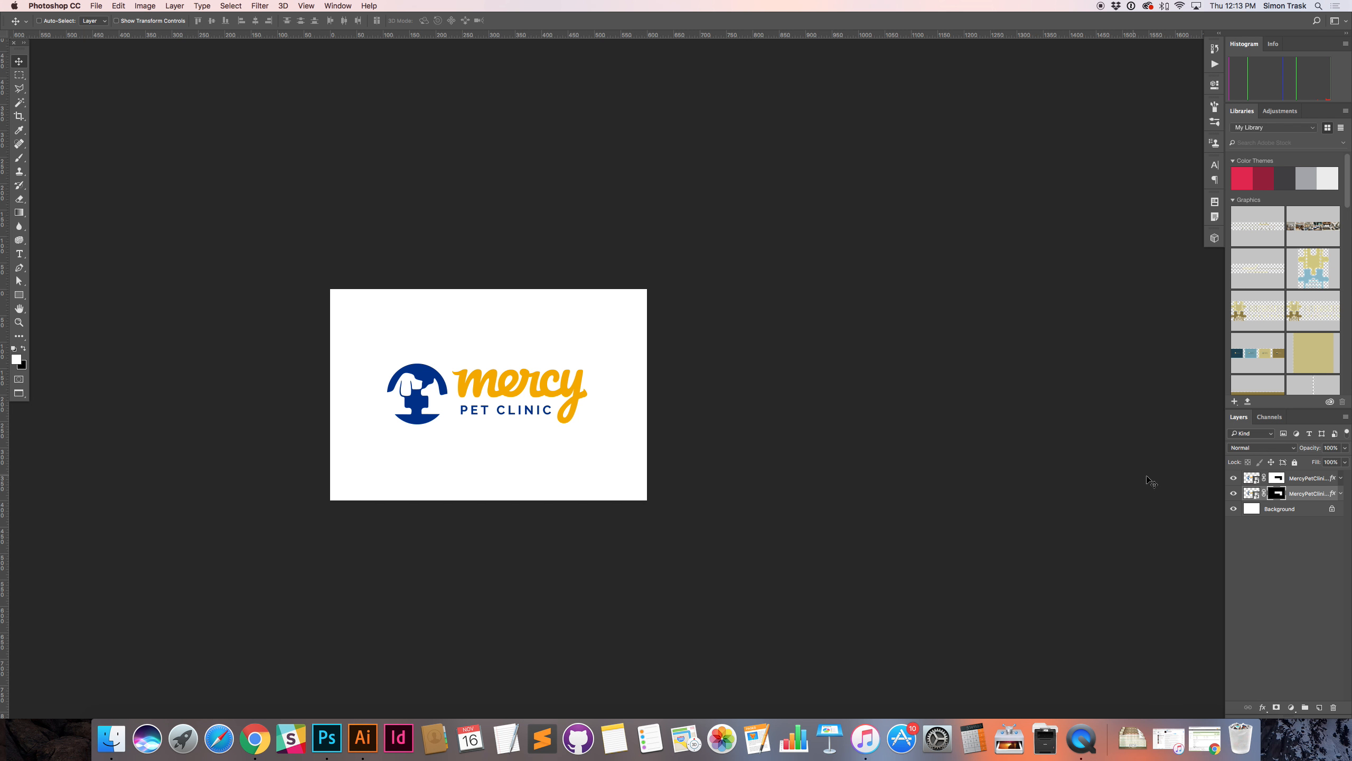
left_click(1233, 509)
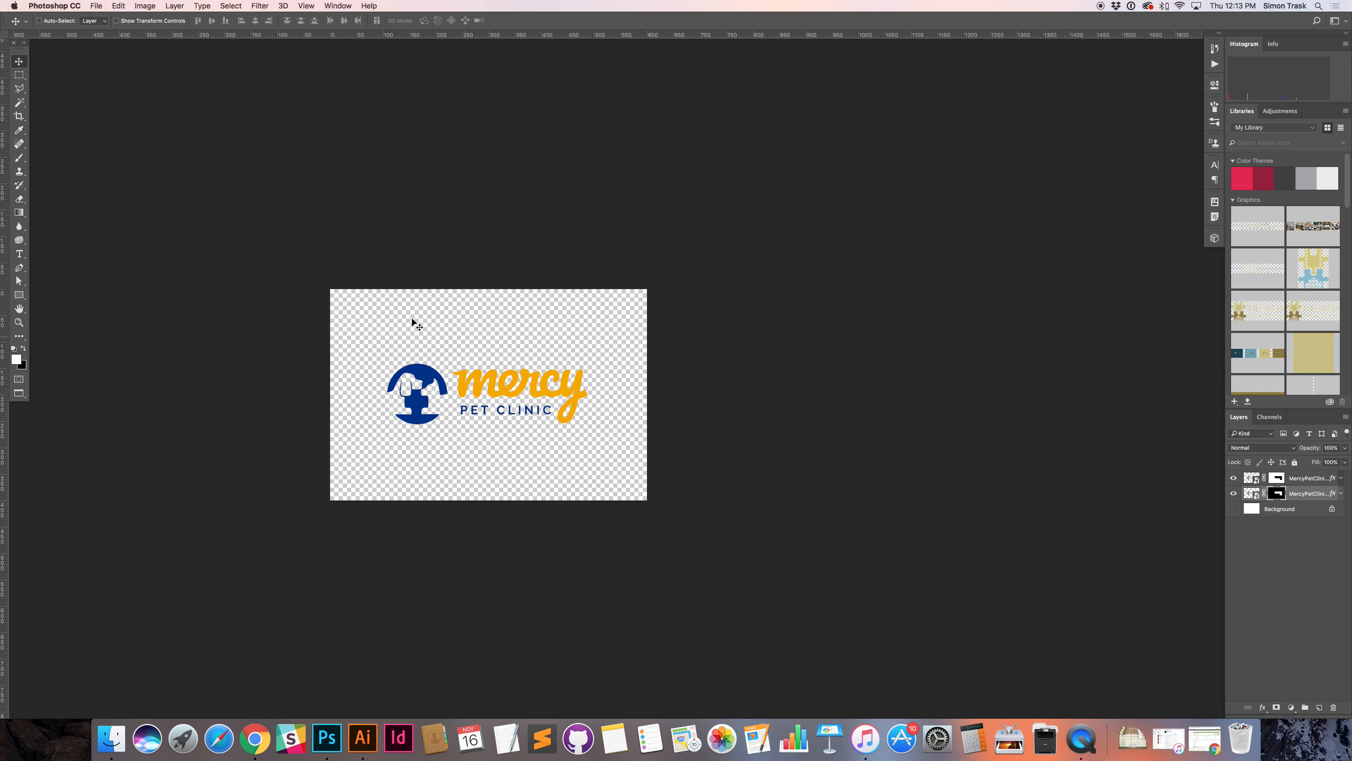
Step: Open Save for Web and set the export format to PNG-24 with Transparency enabled
key("super")
key("super+alt+shift+s")
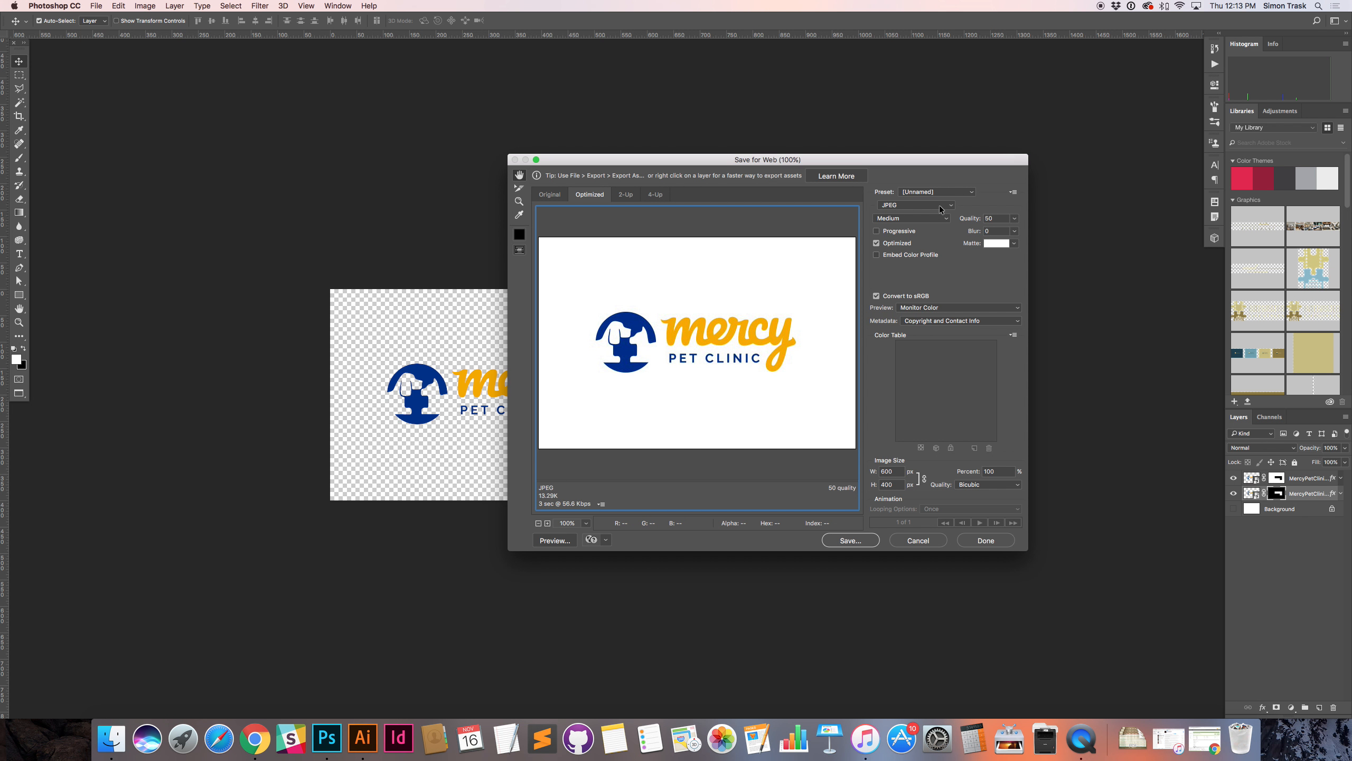
left_click(932, 206)
left_click(925, 229)
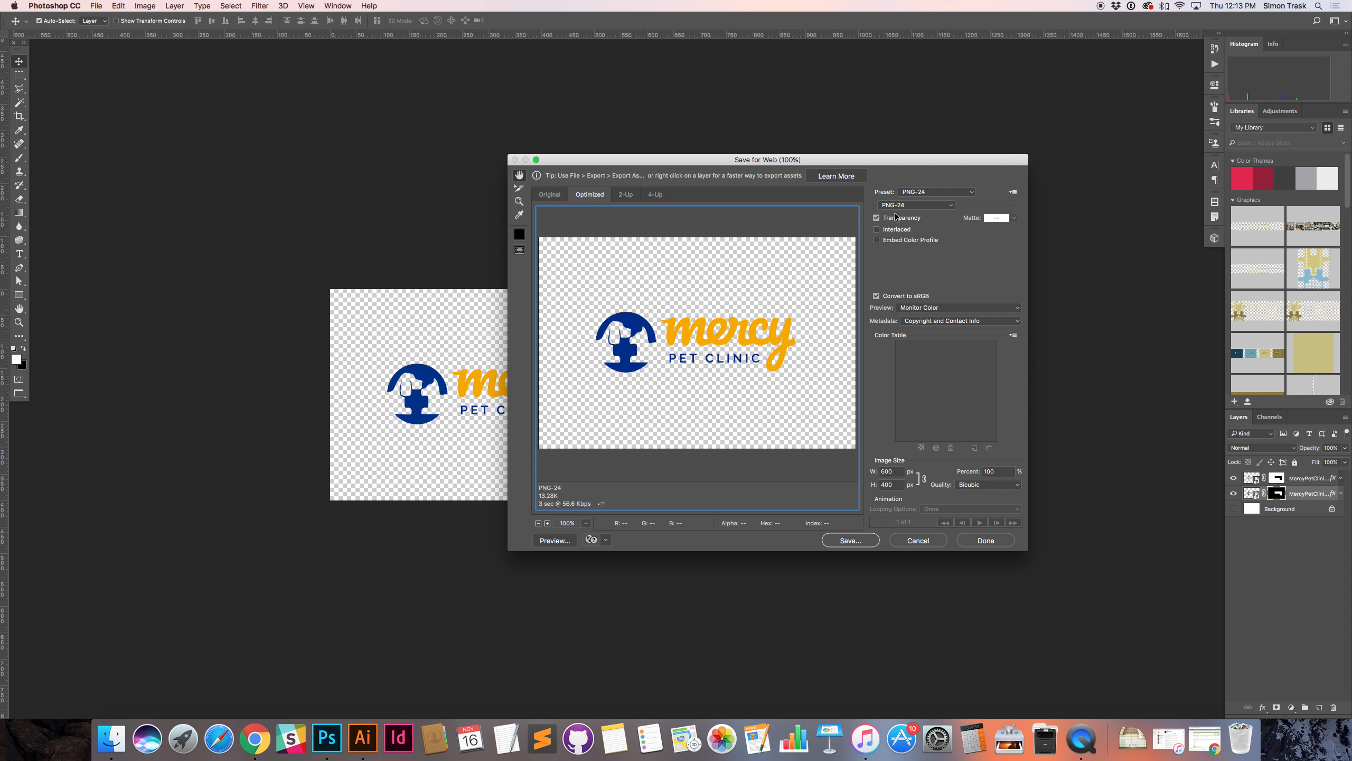
left_click(876, 218)
left_click(876, 217)
Step: Start saving the optimized PNG and choose the Web Only folder inside OUTPUT > 1 Horizontal of the client's files as the destination
left_click(851, 540)
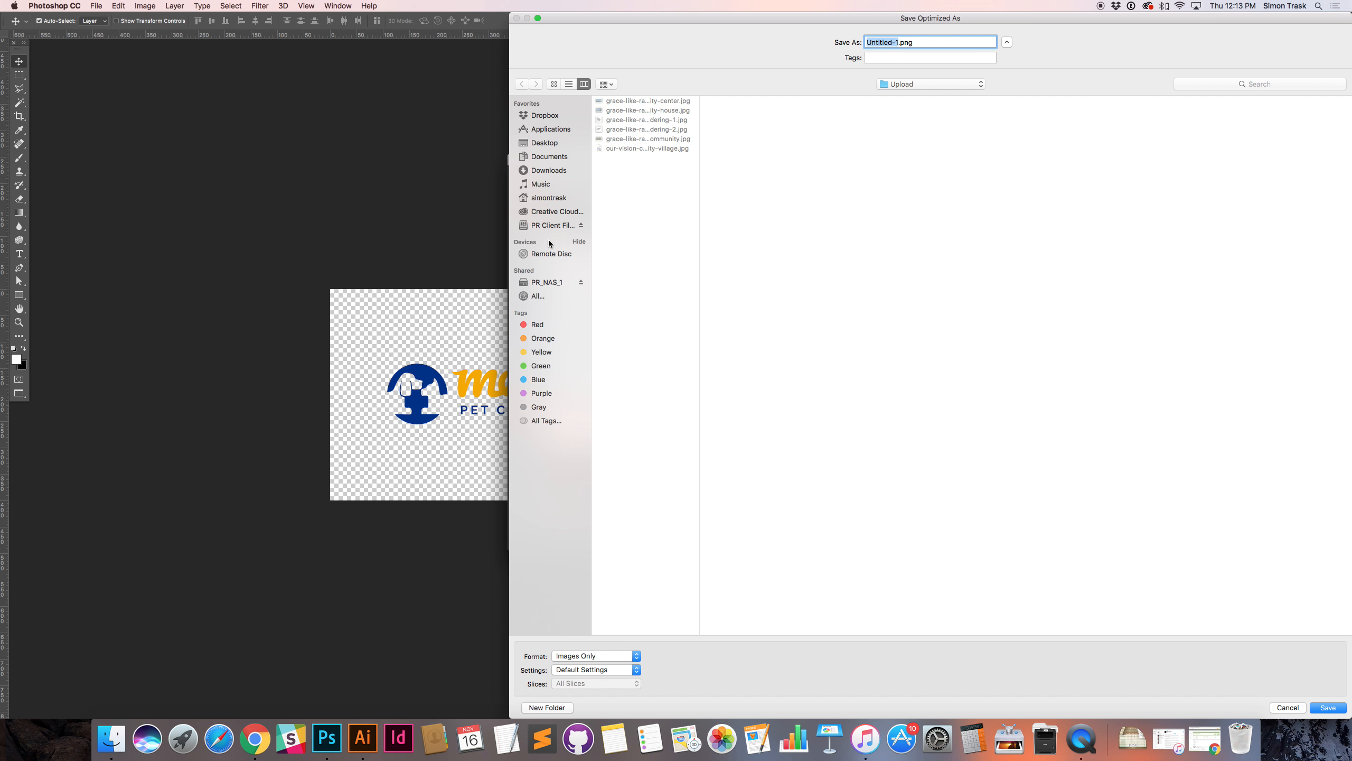
left_click(549, 156)
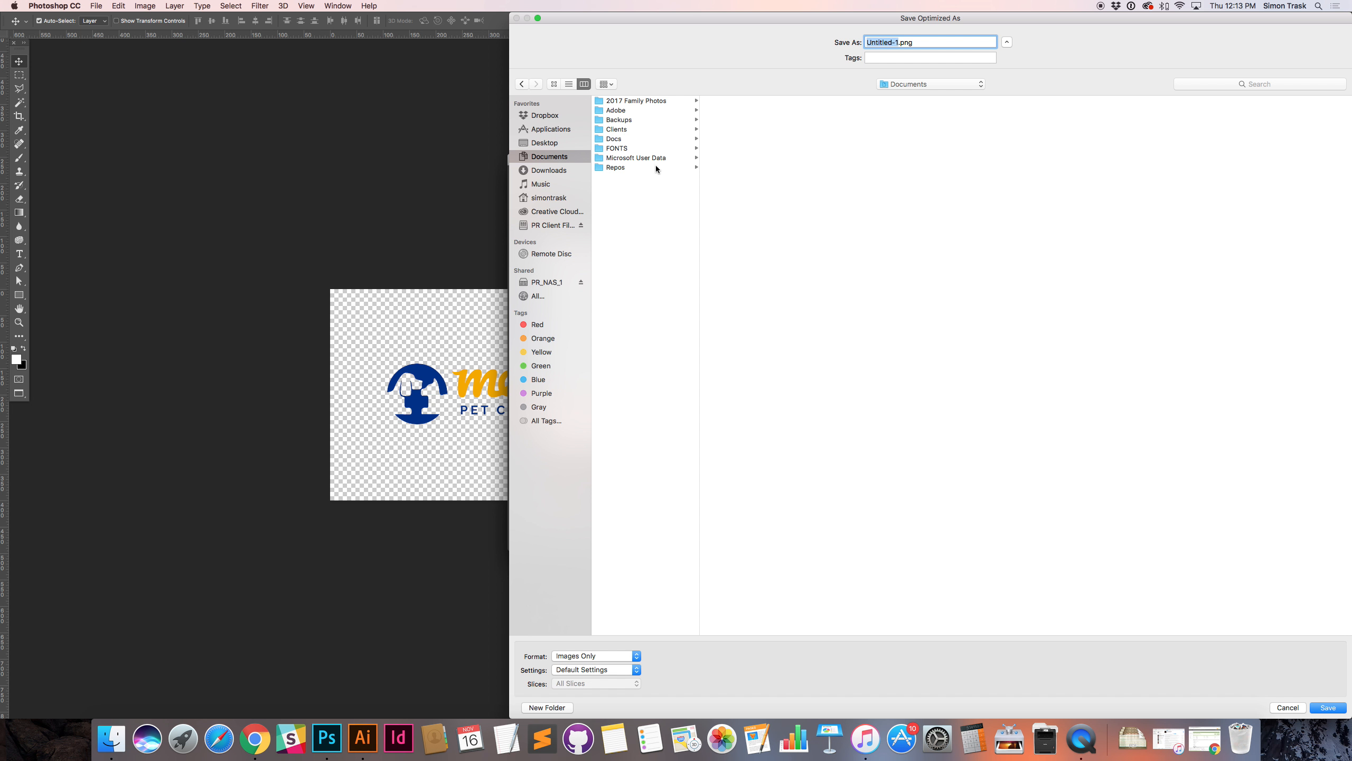
left_click(631, 129)
left_click(718, 131)
left_click(842, 130)
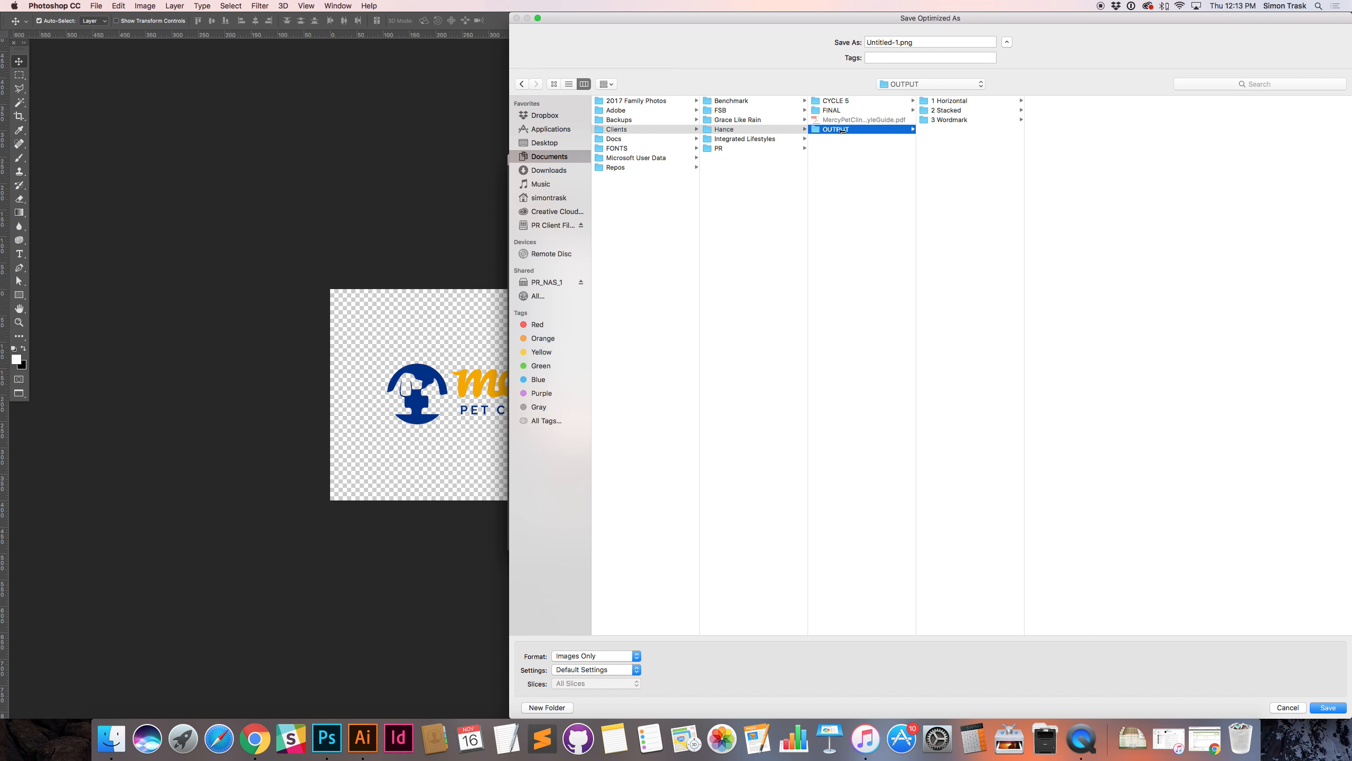
left_click(964, 101)
left_click(1063, 148)
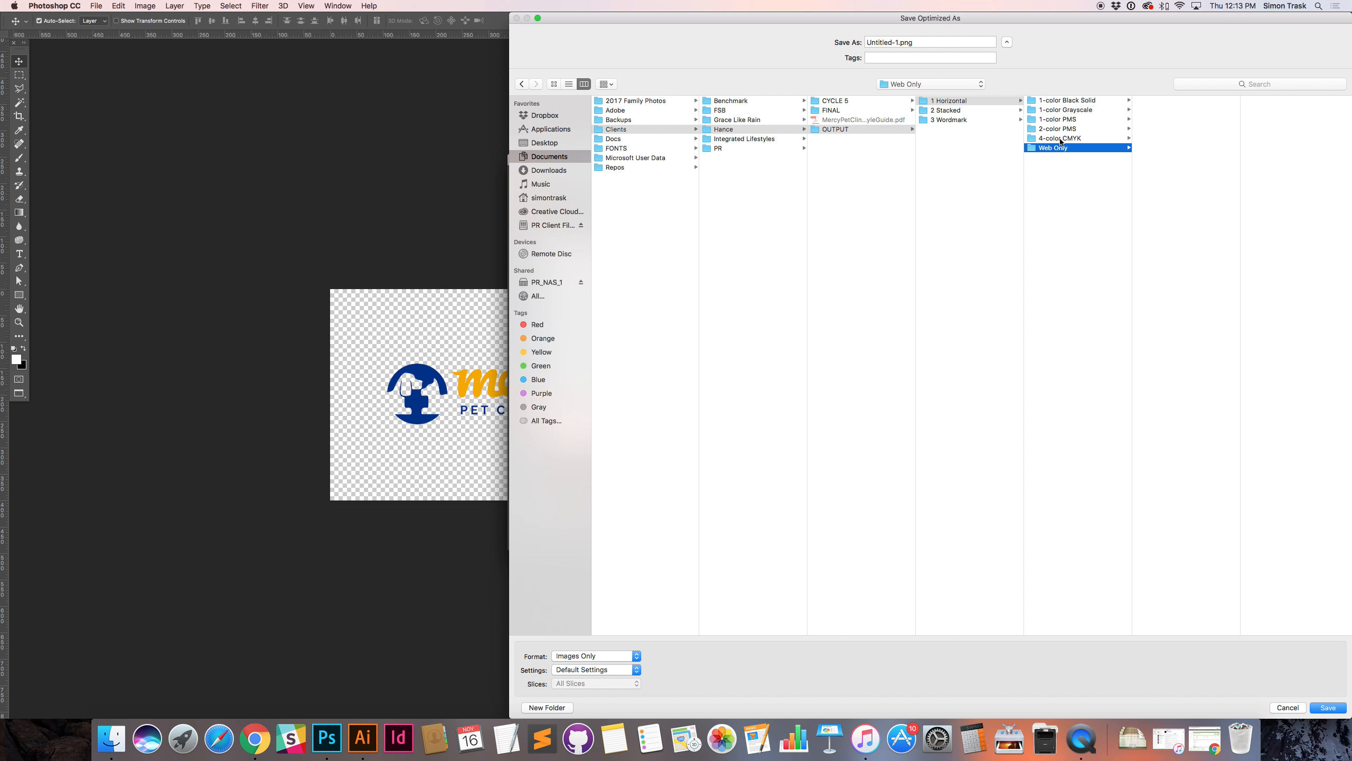
Step: Adapt the existing 4-color CMYK file name to MercyPetClinic-Logo-Horizontal-Web.png and save the PNG in the Web Only folder
left_click(898, 41)
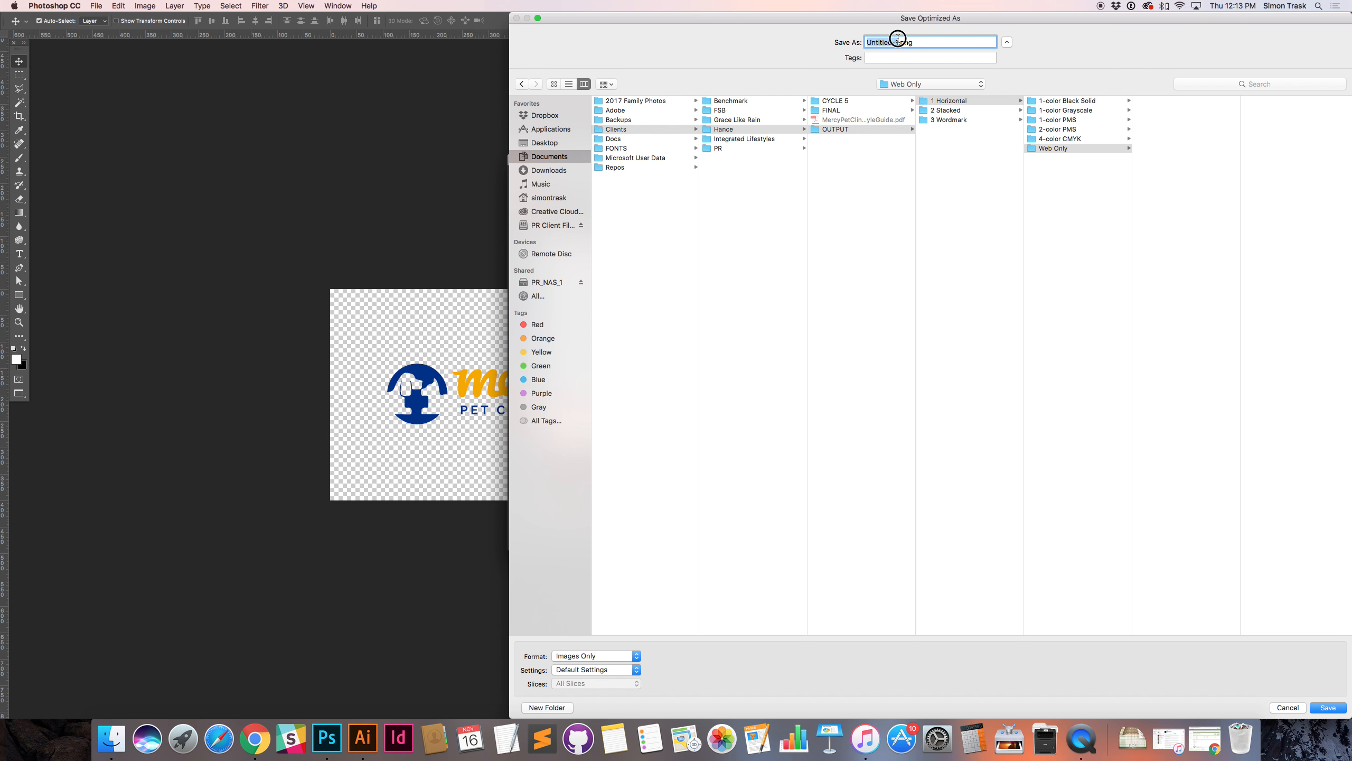
left_click(1070, 138)
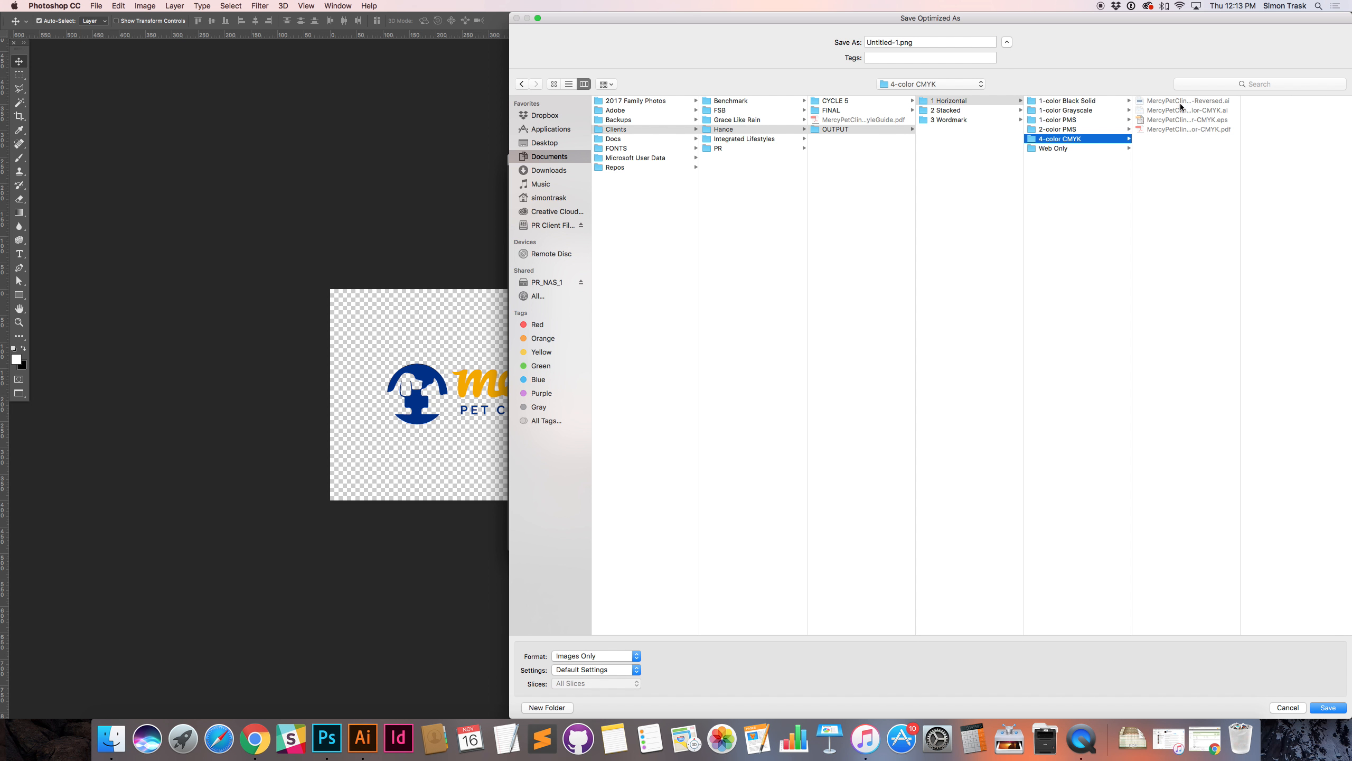
left_click(1180, 102)
left_click(1068, 148)
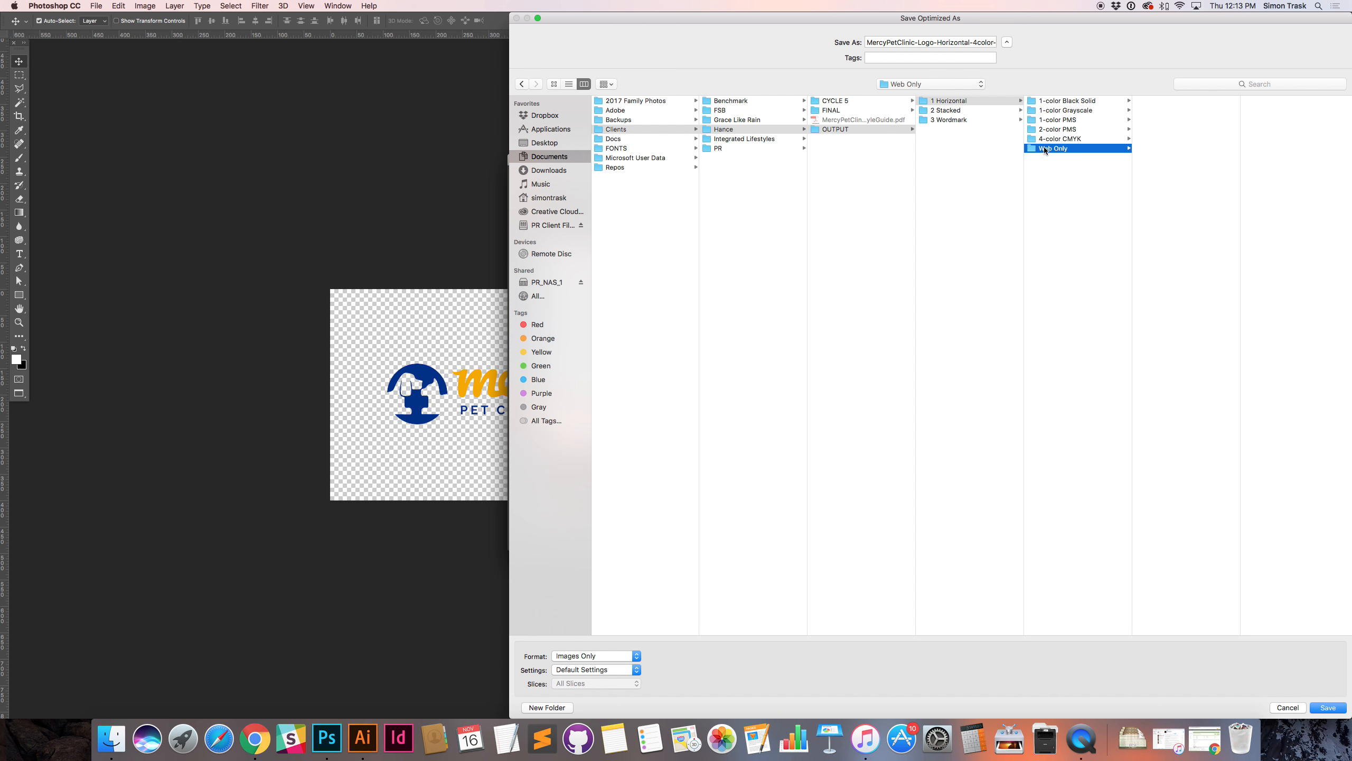
left_click(894, 41)
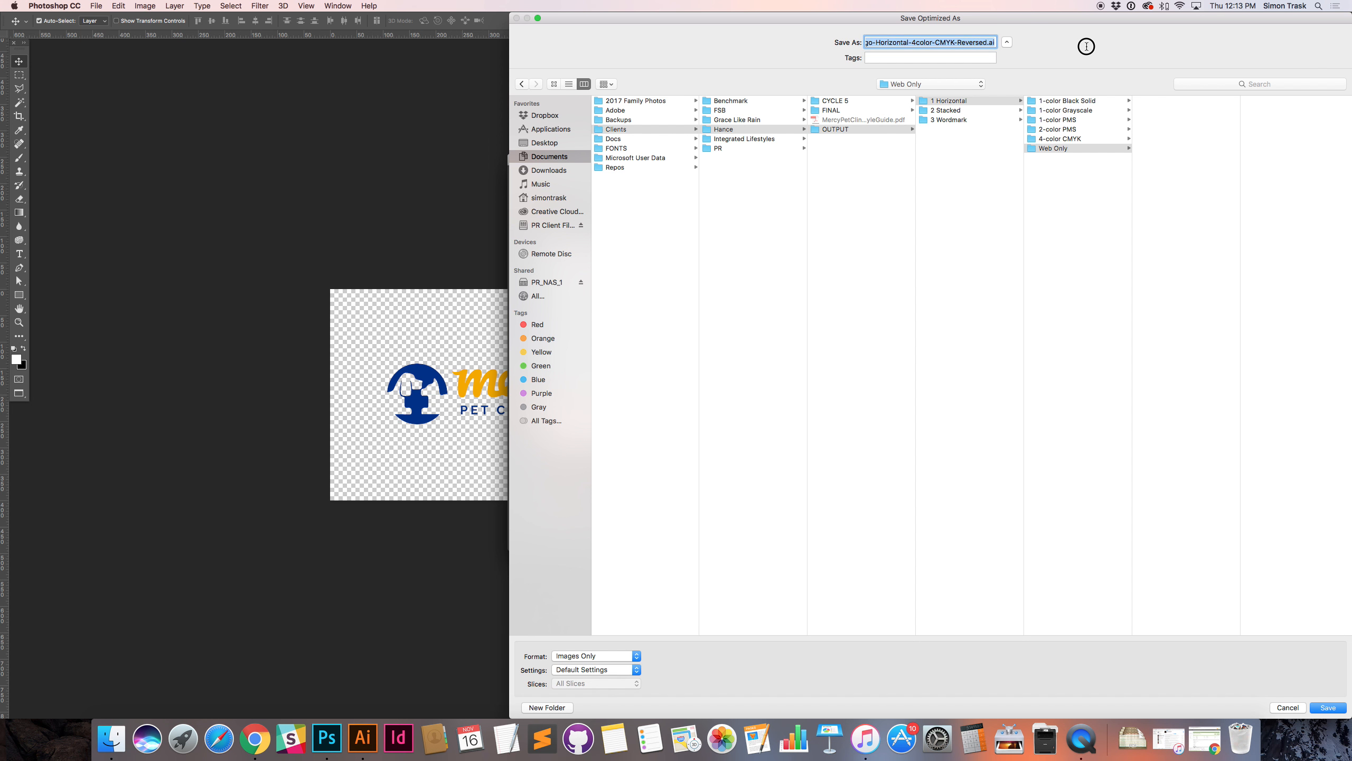
double_click(894, 41)
left_click(924, 41)
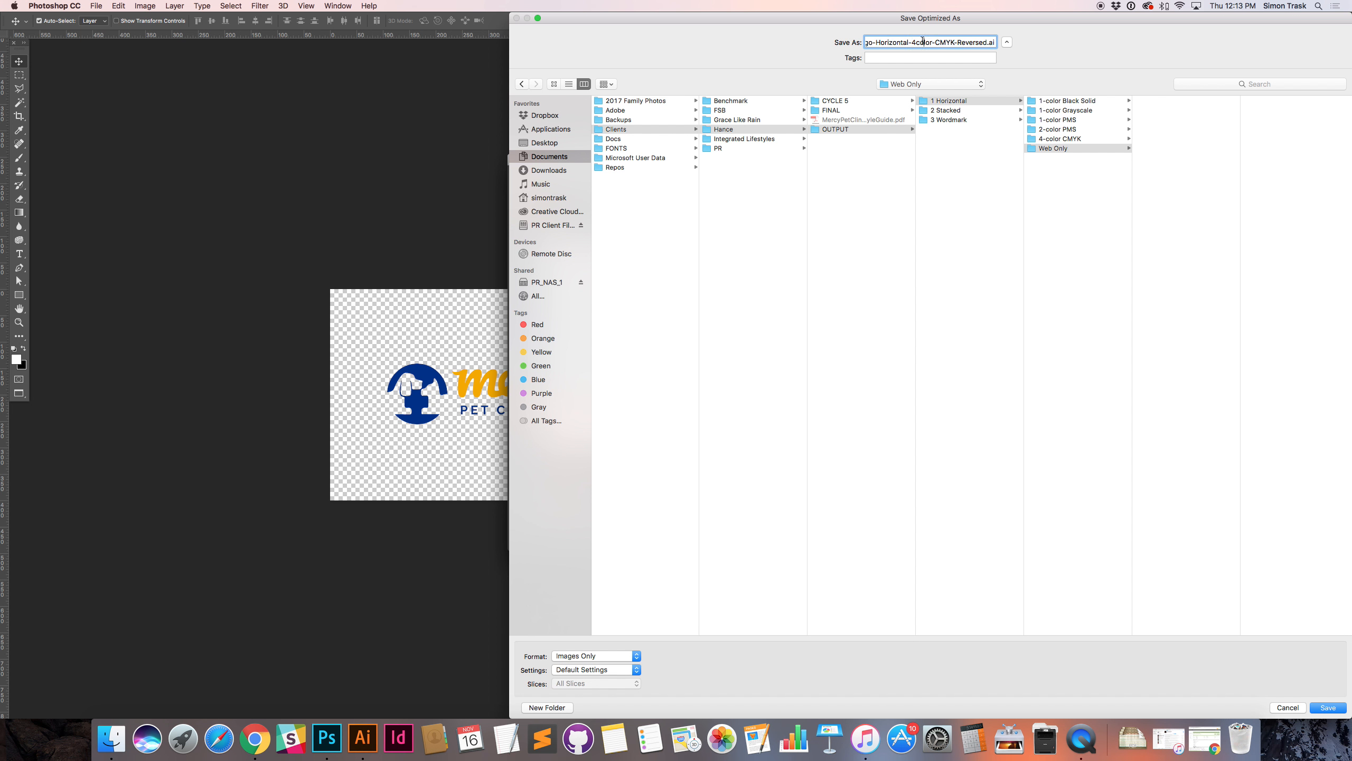
left_click_drag(924, 40, 1054, 42)
type("Web.png")
key("Return")
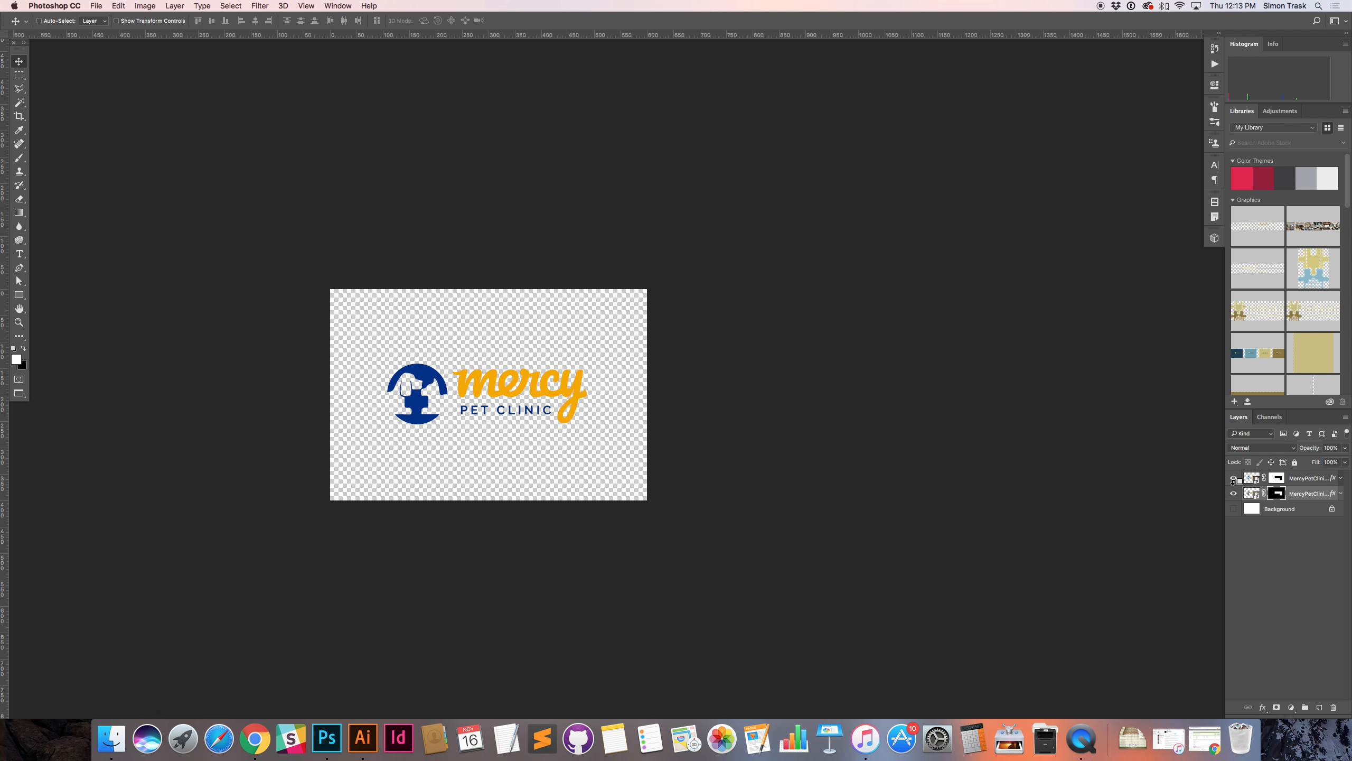
Step: Reopen Save for Web and choose the JPEG High preset with the quality raised to 100
key("super+alt+shift+s")
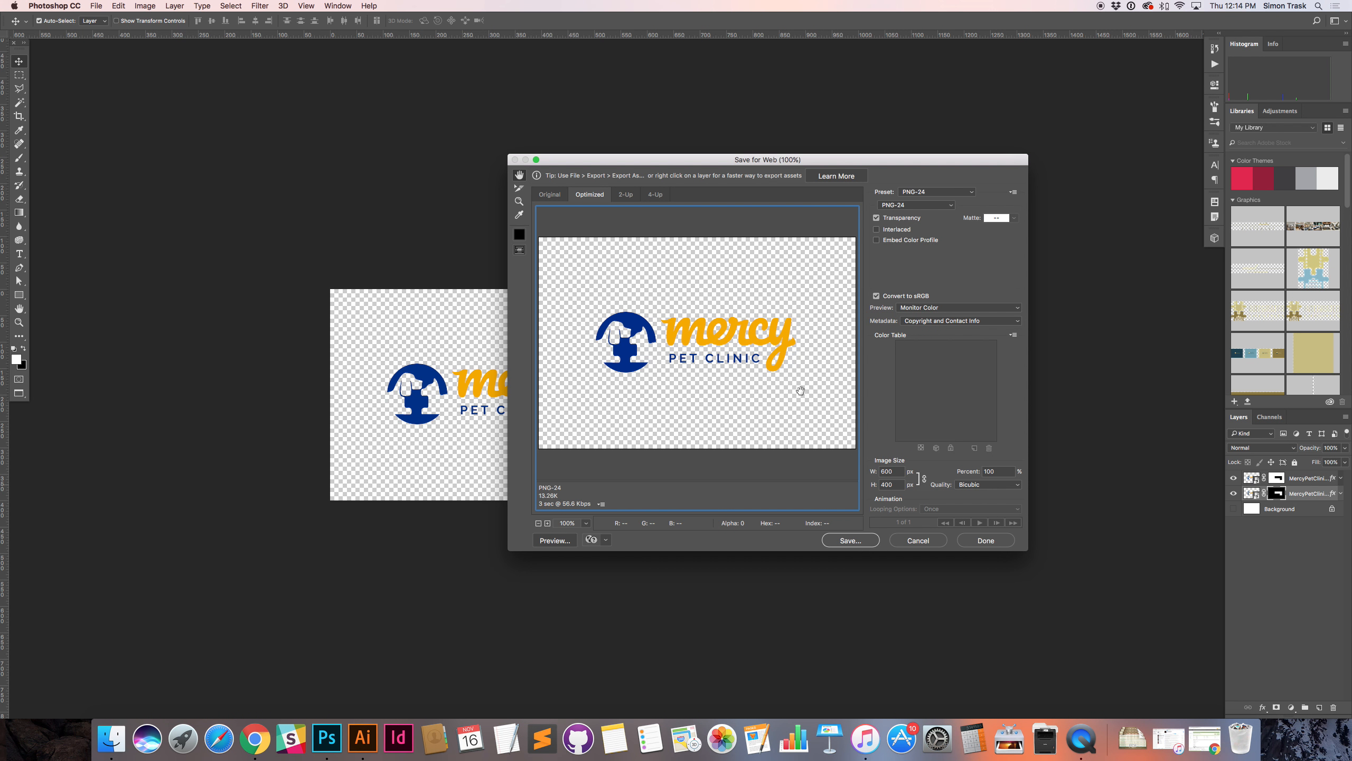
left_click(916, 191)
left_click(924, 167)
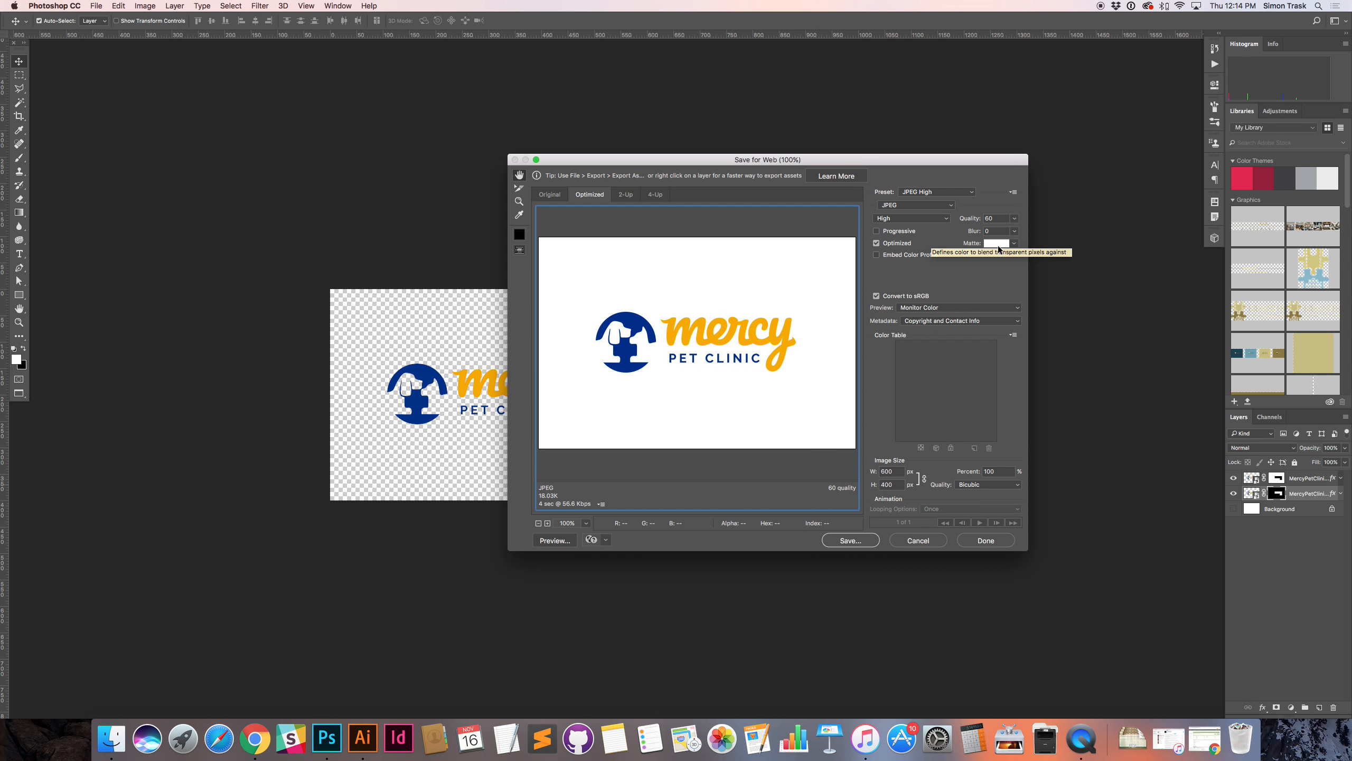
key("shift+Up")
key("shift+Up")
key("shift+Up")
key("shift+Up")
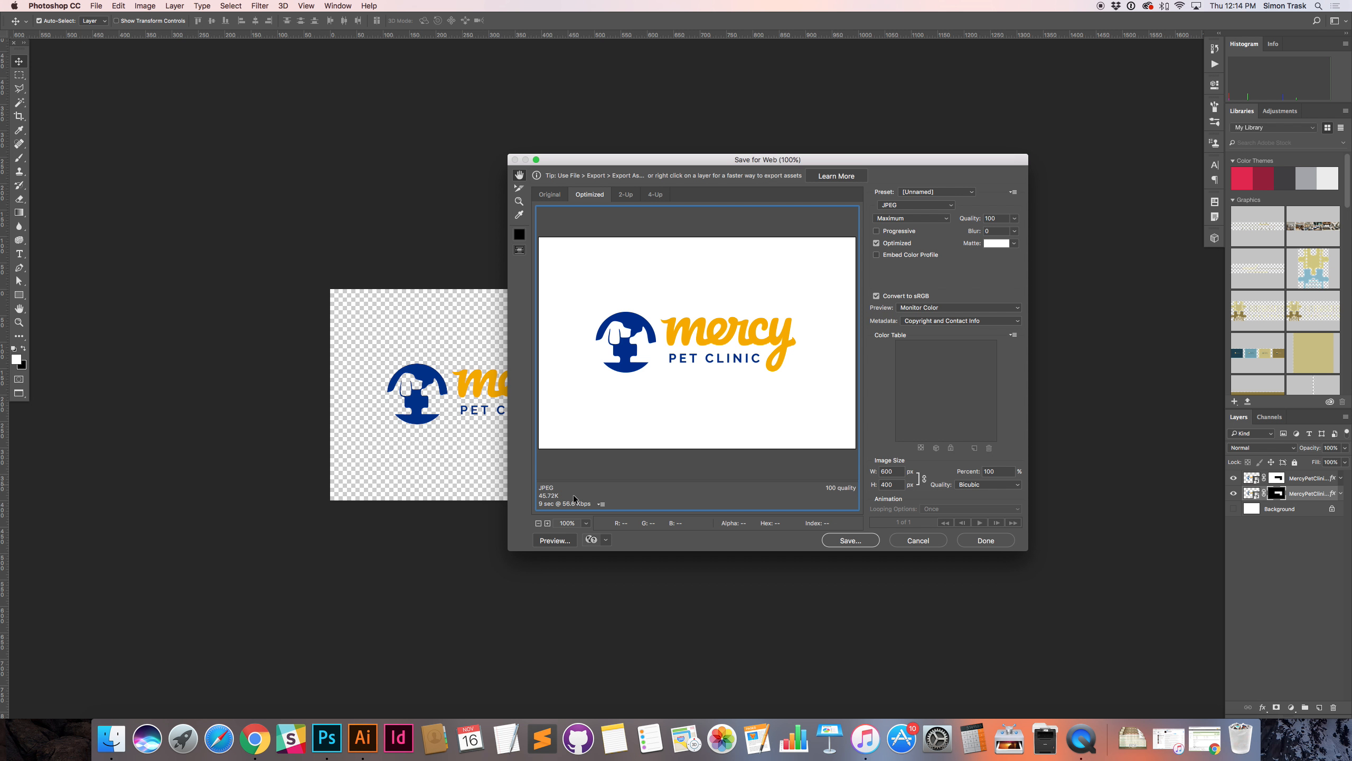
Step: Save the JPEG in the Web Only folder as MercyPetClinic-Logo-Horizontal-Web.jpg, reusing the PNG's file name
left_click(850, 541)
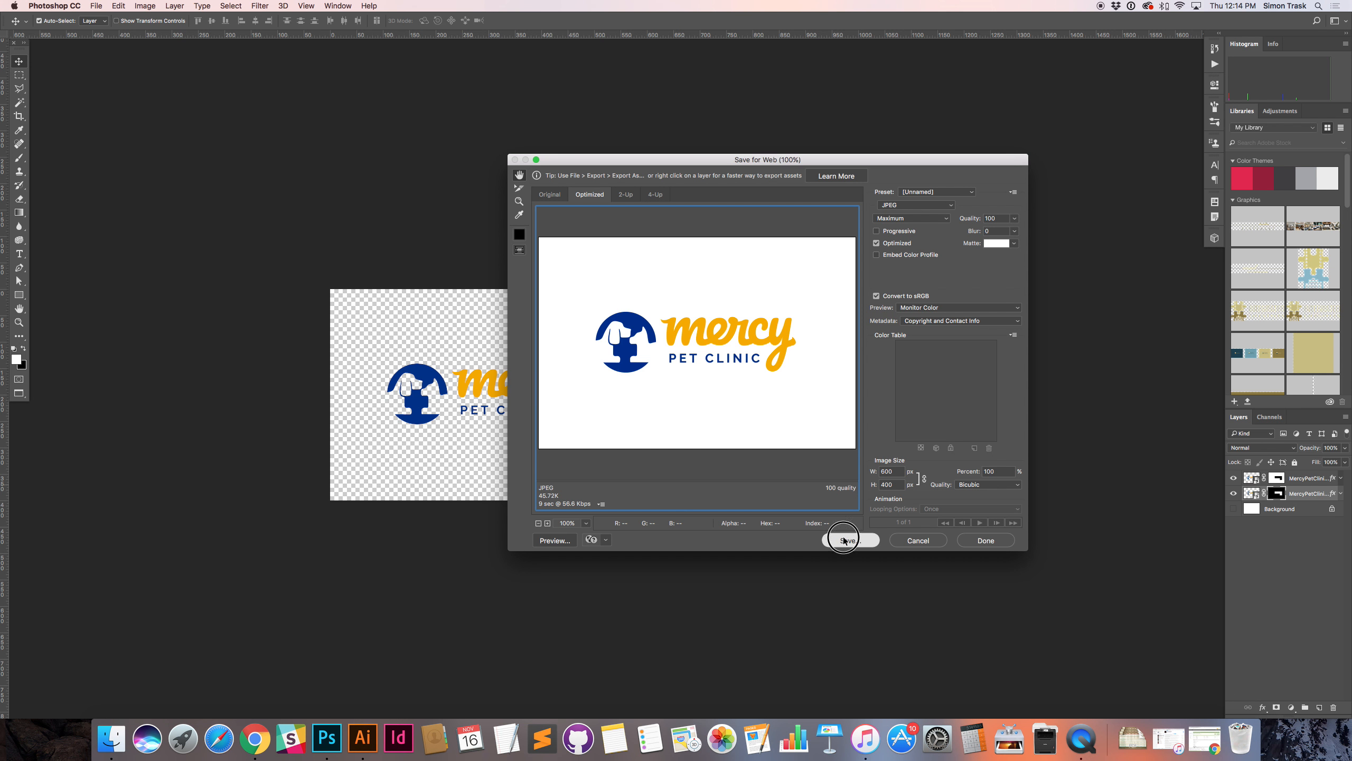
left_click(657, 100)
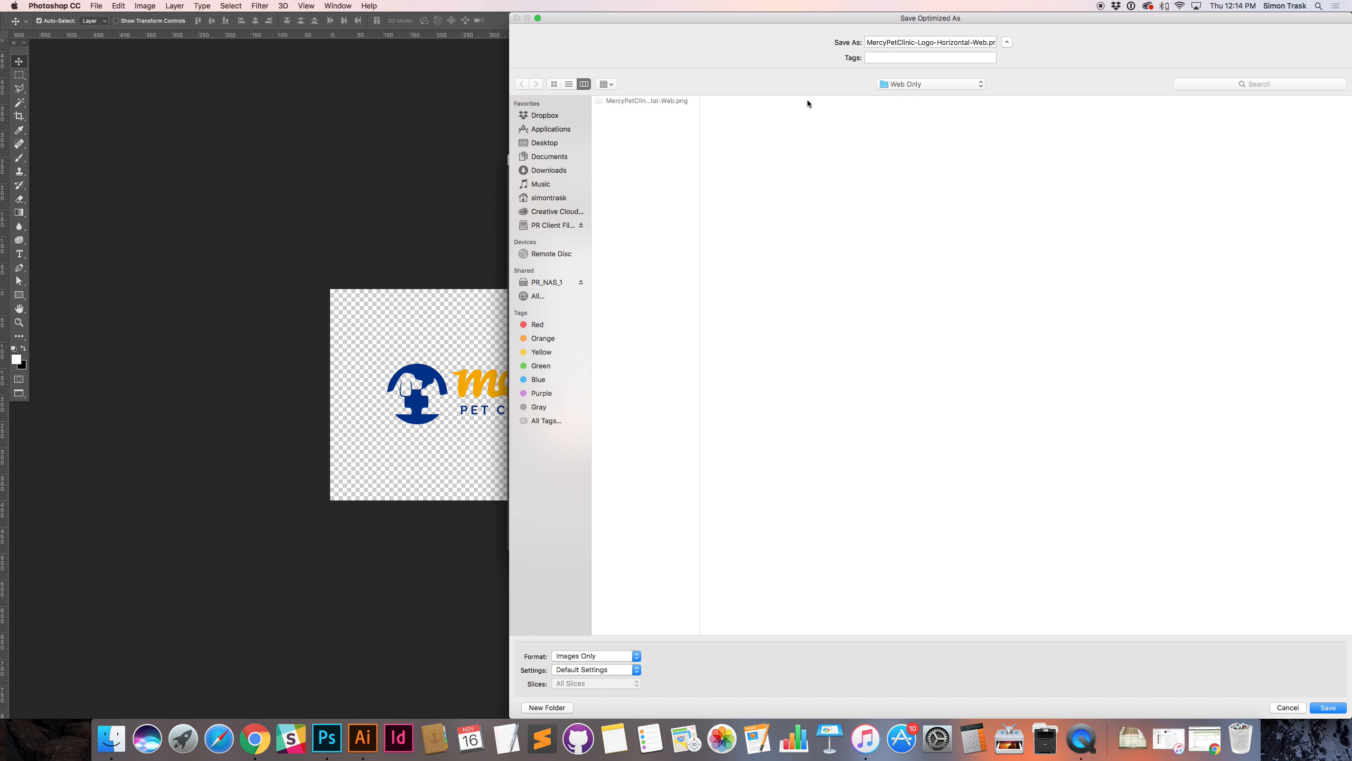
left_click_drag(953, 42, 989, 44)
double_click(989, 45)
type("jpg")
key("Return")
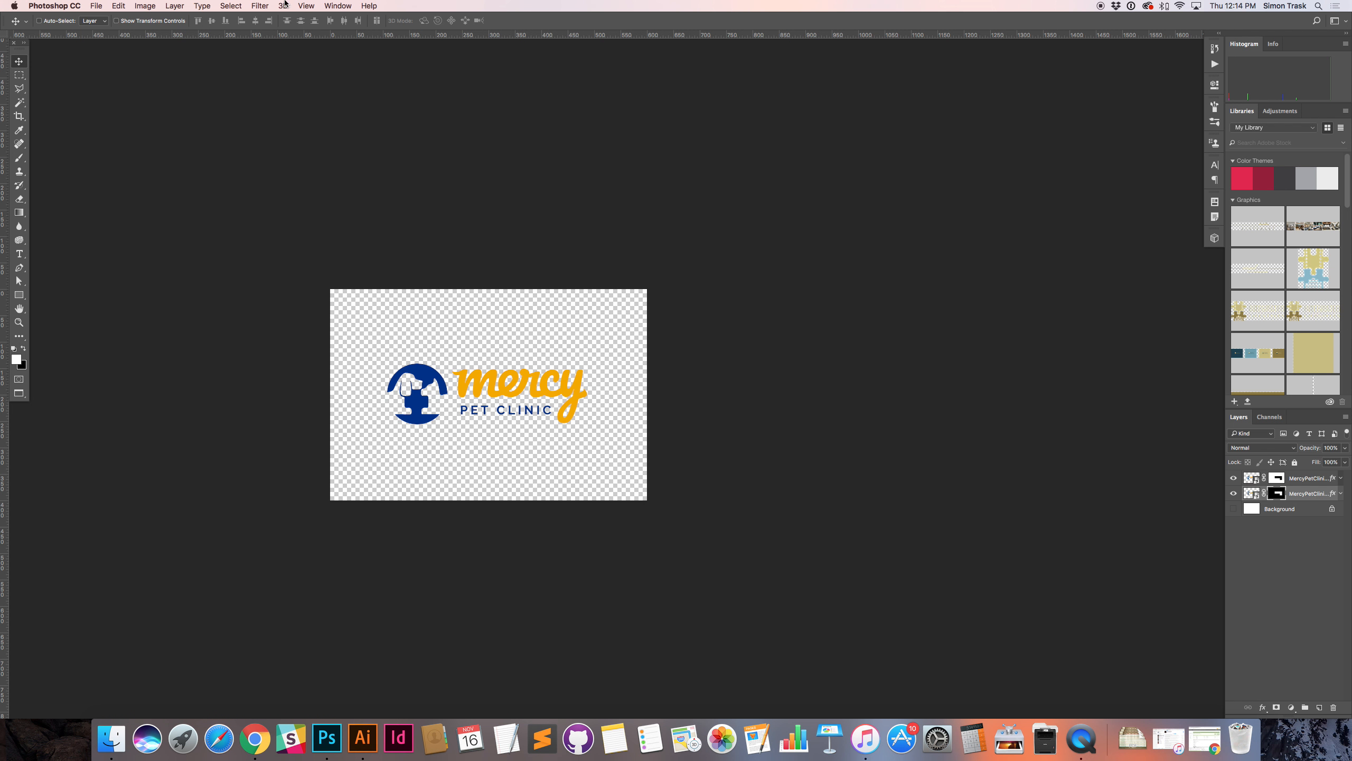
Step: Select both logo layers and shift the whole logo right so the dog-and-cat icon sits near the canvas center
left_click(337, 6)
left_click(509, 390)
left_click_drag(416, 396, 489, 396)
key("super+z")
left_click(1326, 486)
left_click_drag(672, 407, 731, 411)
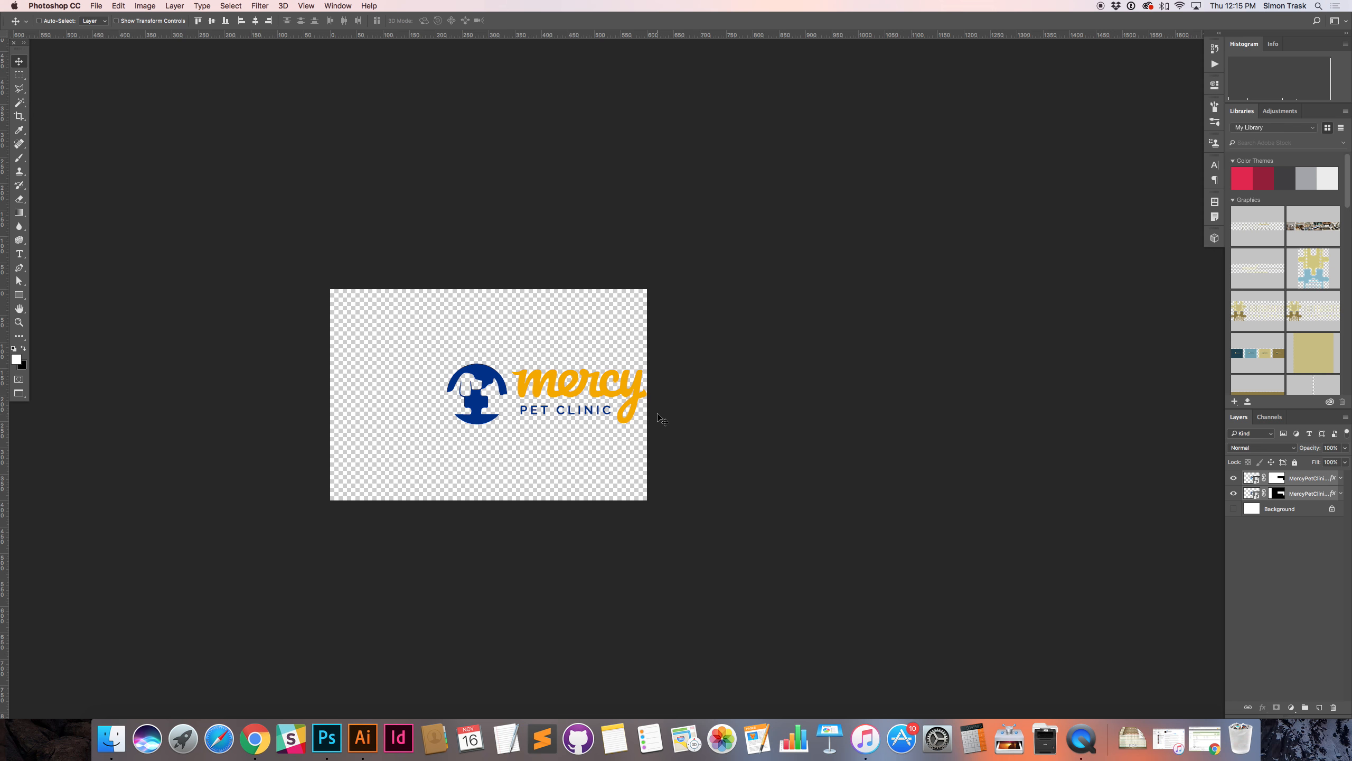
Step: Crop the canvas tightly around the dog-and-cat icon to about 152 x 148 pixels, excluding the lettering
key("c")
left_click_drag(642, 497, 546, 433)
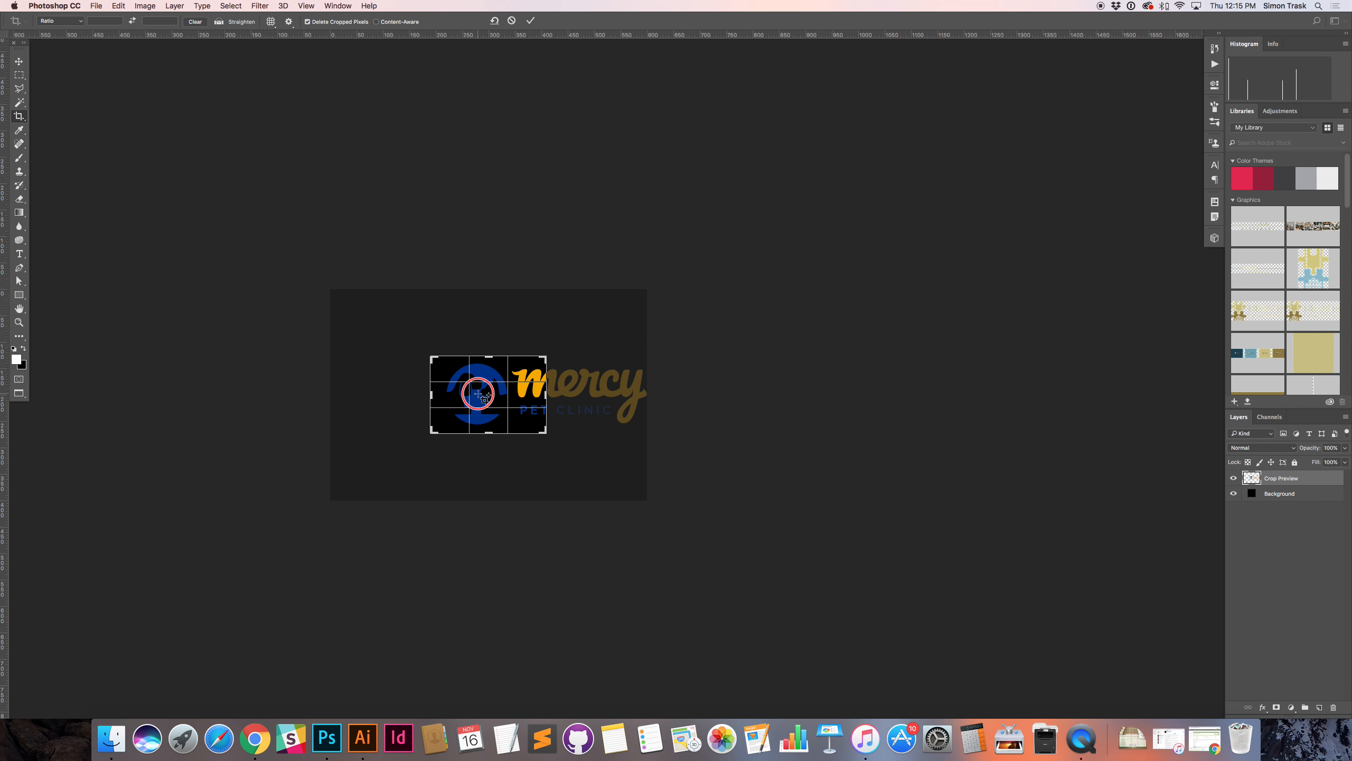
scroll(478, 394, "up", 2)
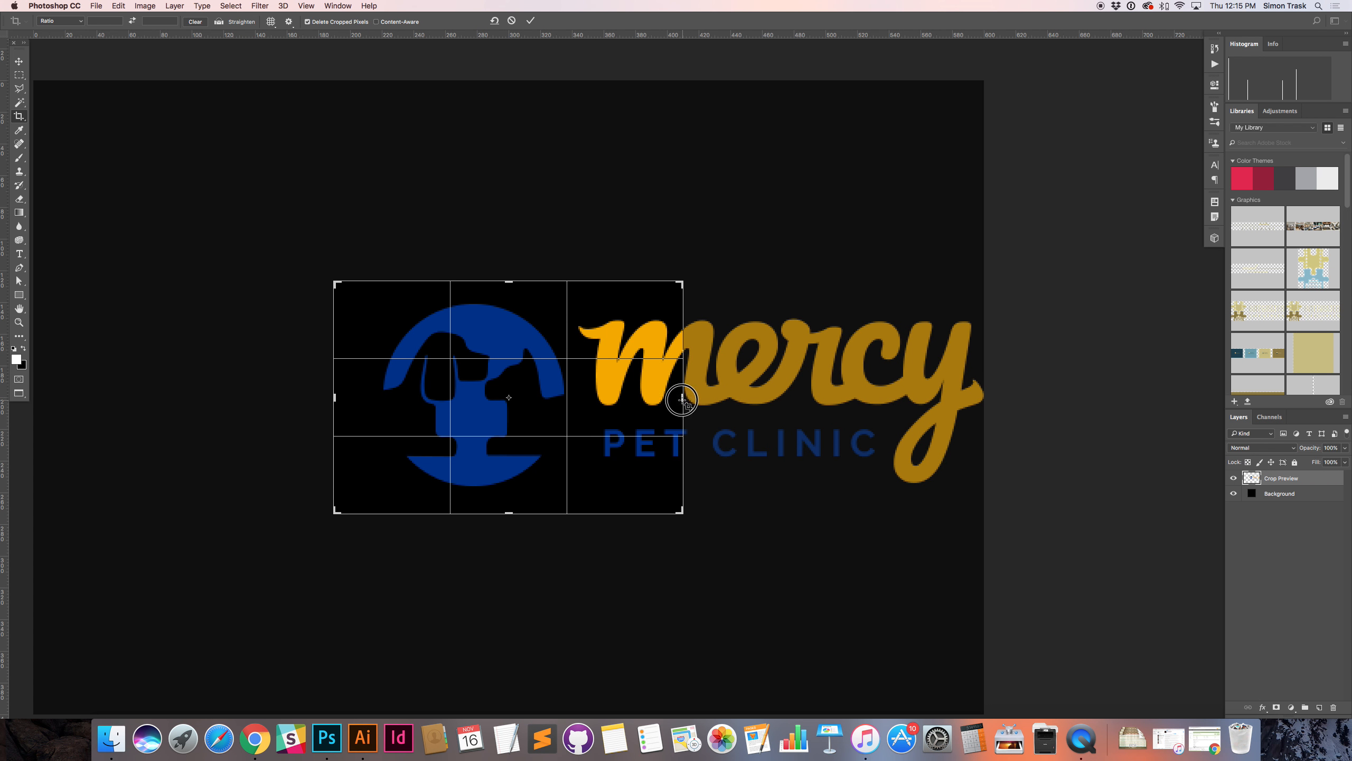
left_click_drag(682, 398, 628, 409)
key("Return")
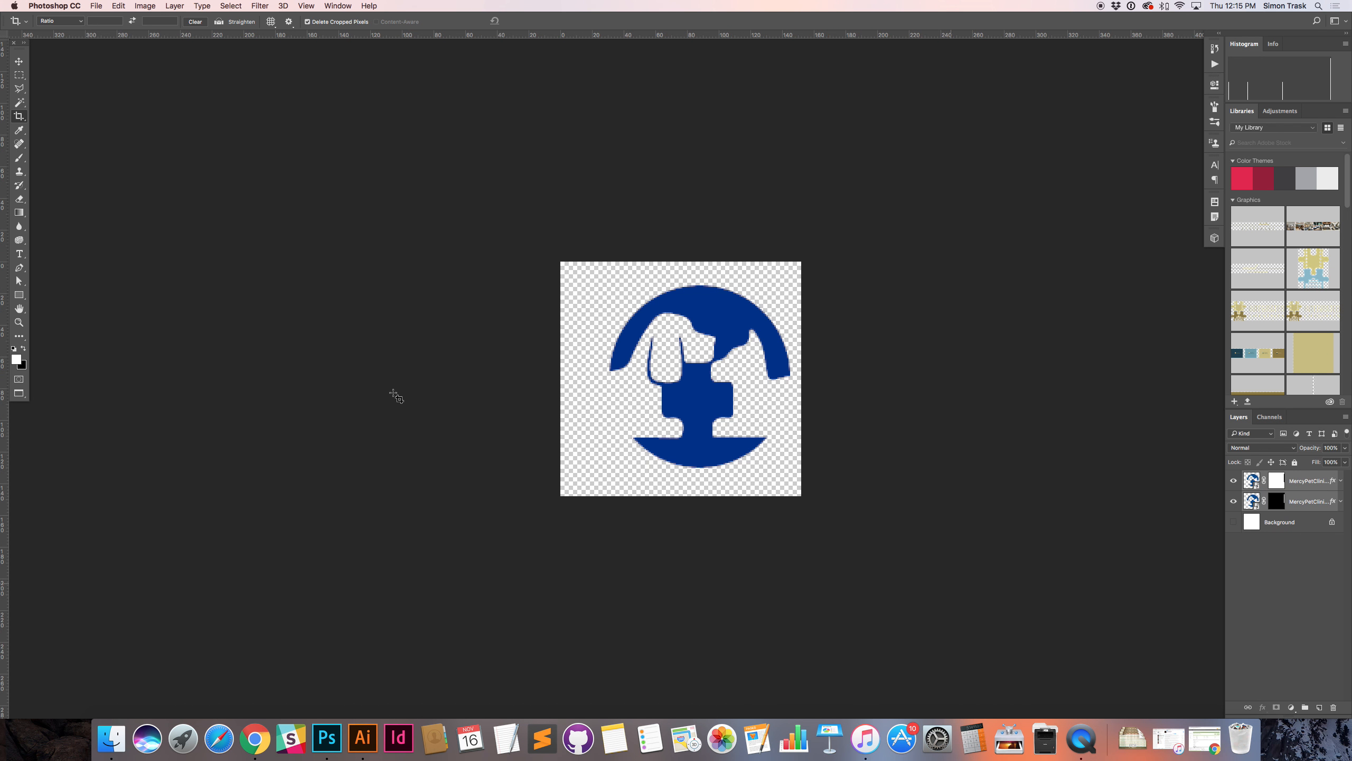
Step: Merge the two logo layers and delete the lettering so only the icon is left on the merged layer
key("v")
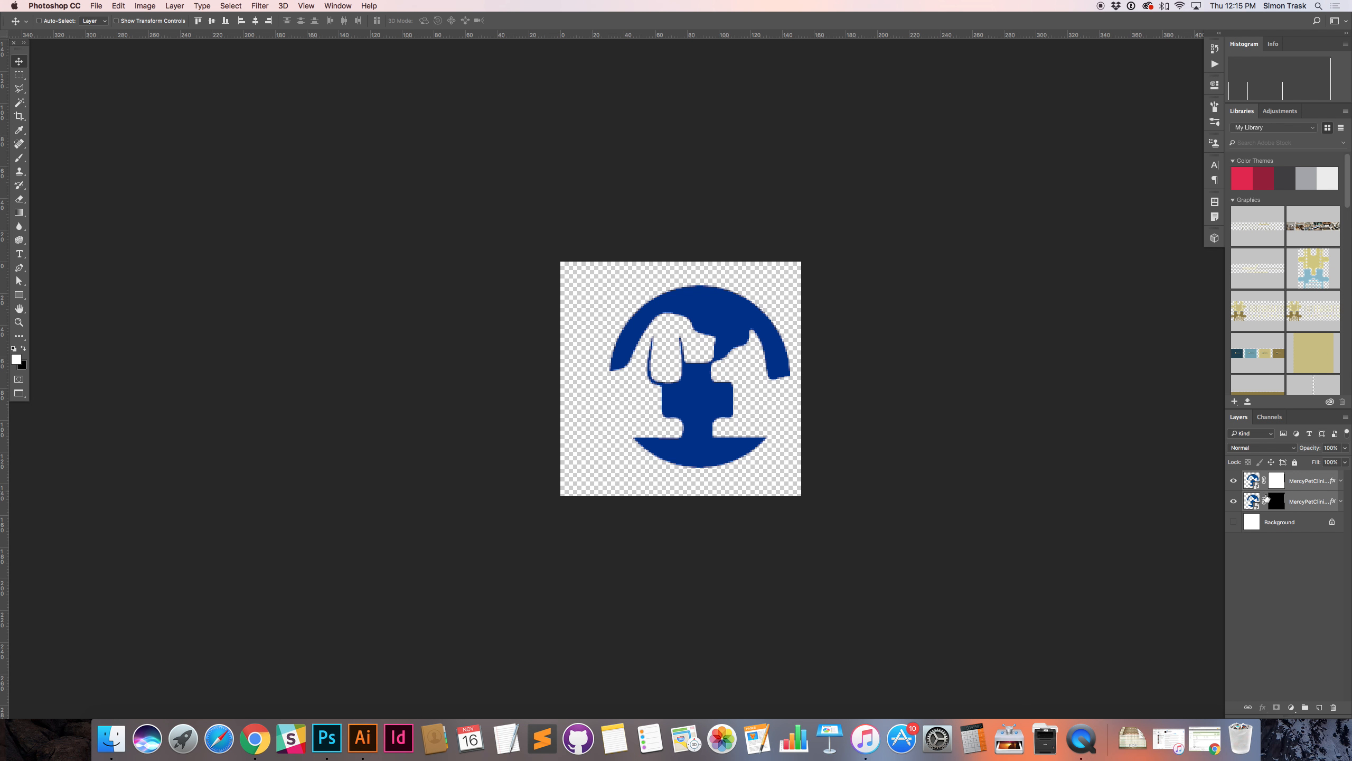
key("super+e")
left_click_drag(760, 411, 583, 402)
key("m")
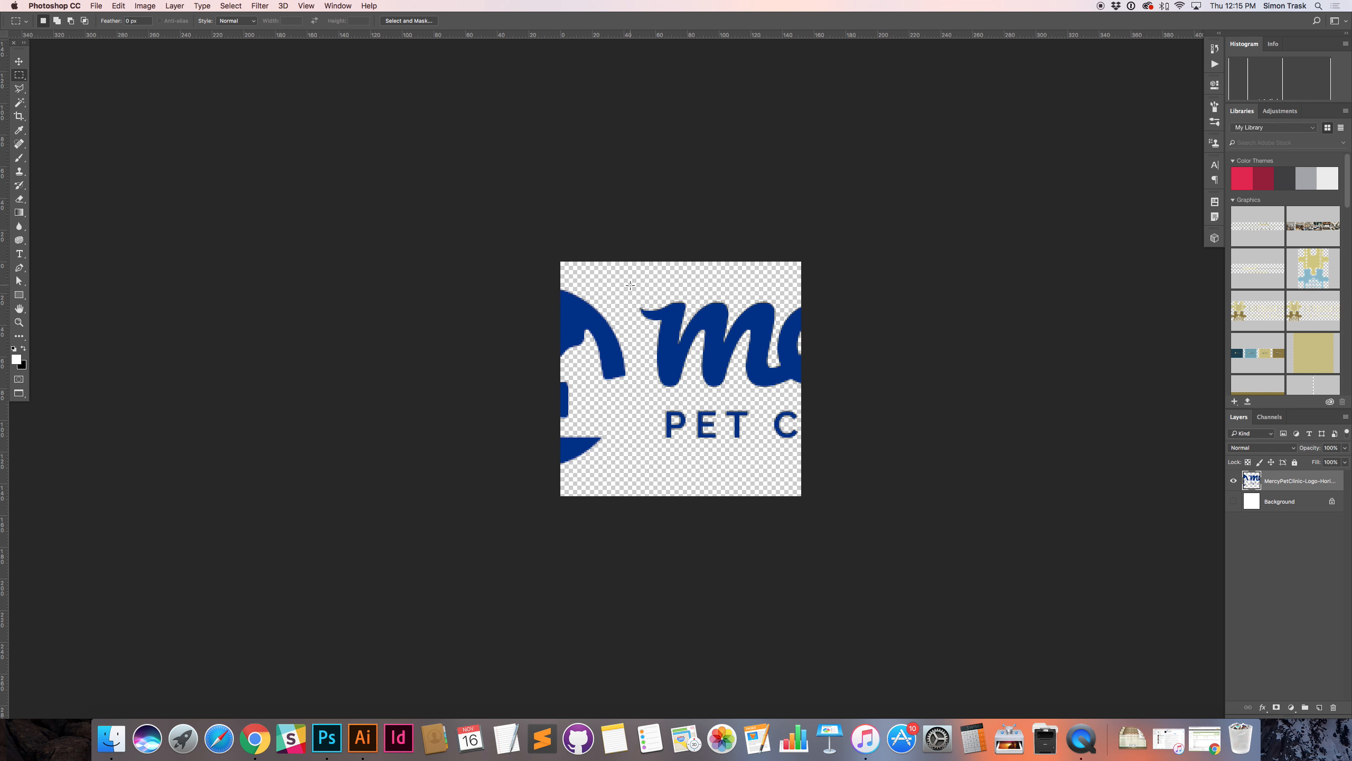
left_click_drag(638, 281, 899, 489)
key("Delete")
key("super+d")
Step: Move the icon back to the center of the cropped canvas and nudge it down slightly
key("v")
left_click_drag(694, 417, 866, 420)
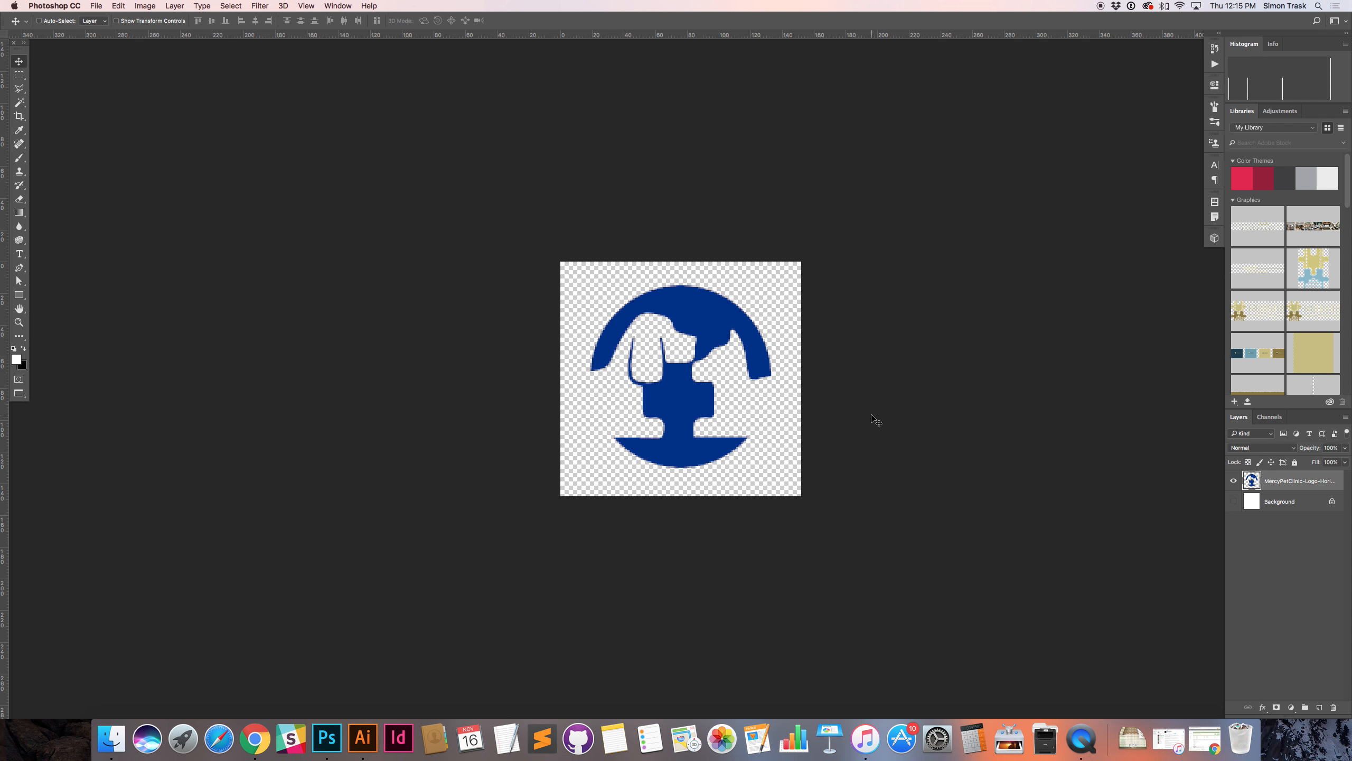
key("Down")
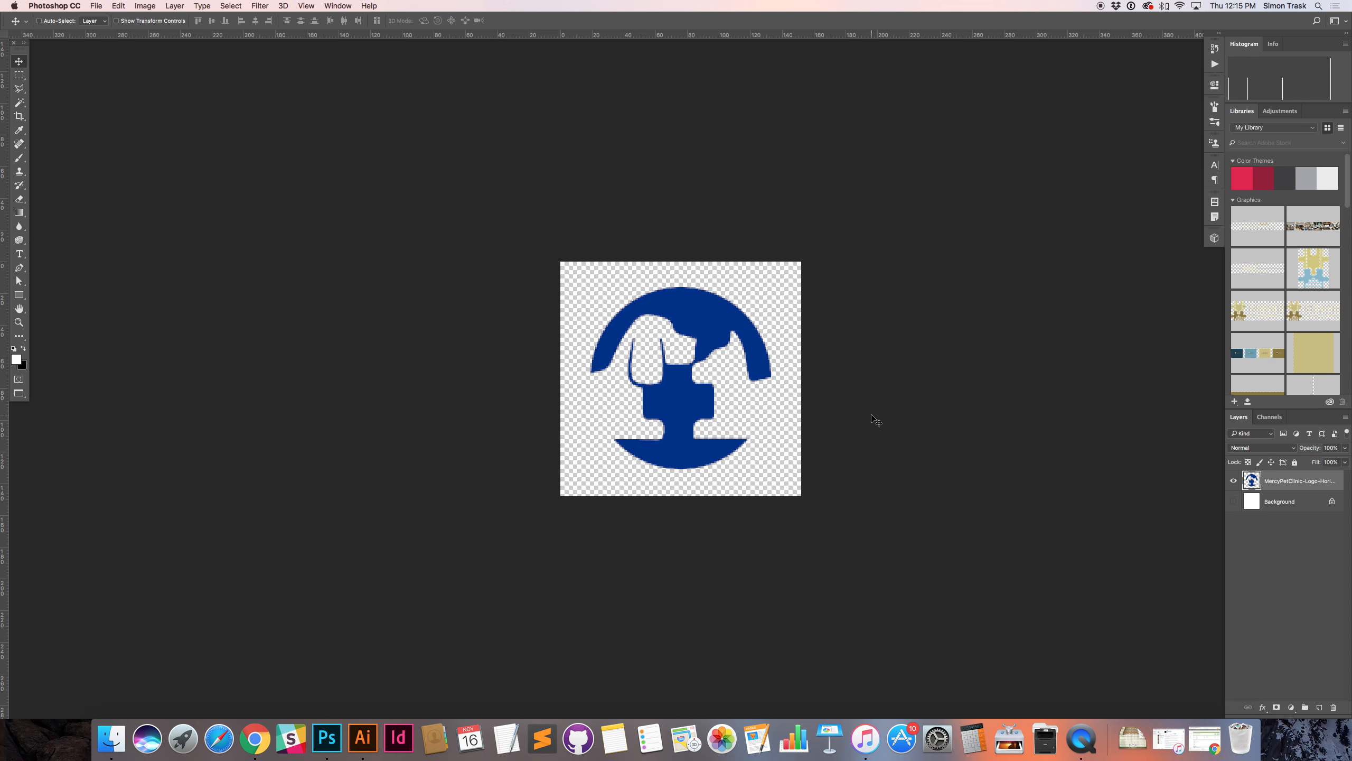
Step: Set the canvas size to 150 x 150 pixels, keeping the icon centered
key("alt+super+c")
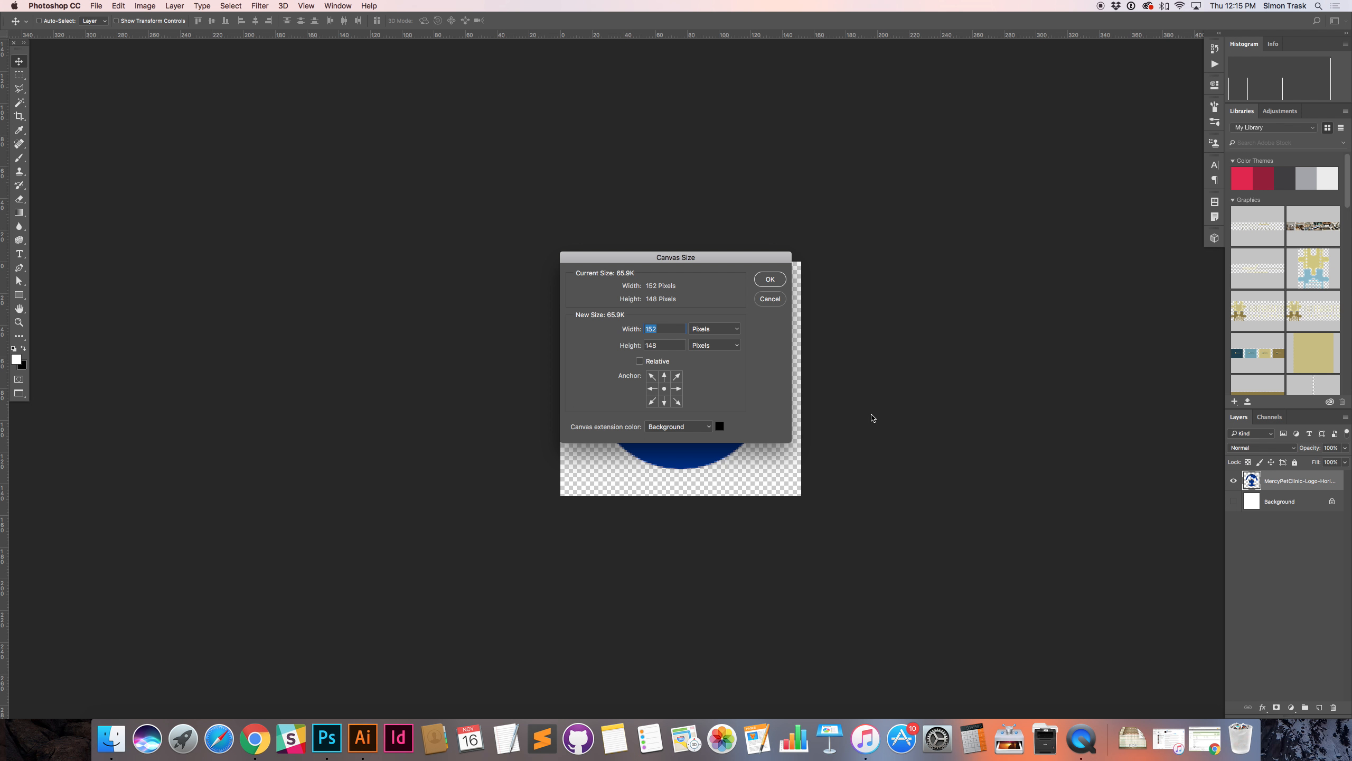
type("150")
key("Tab")
type("150")
key("Return")
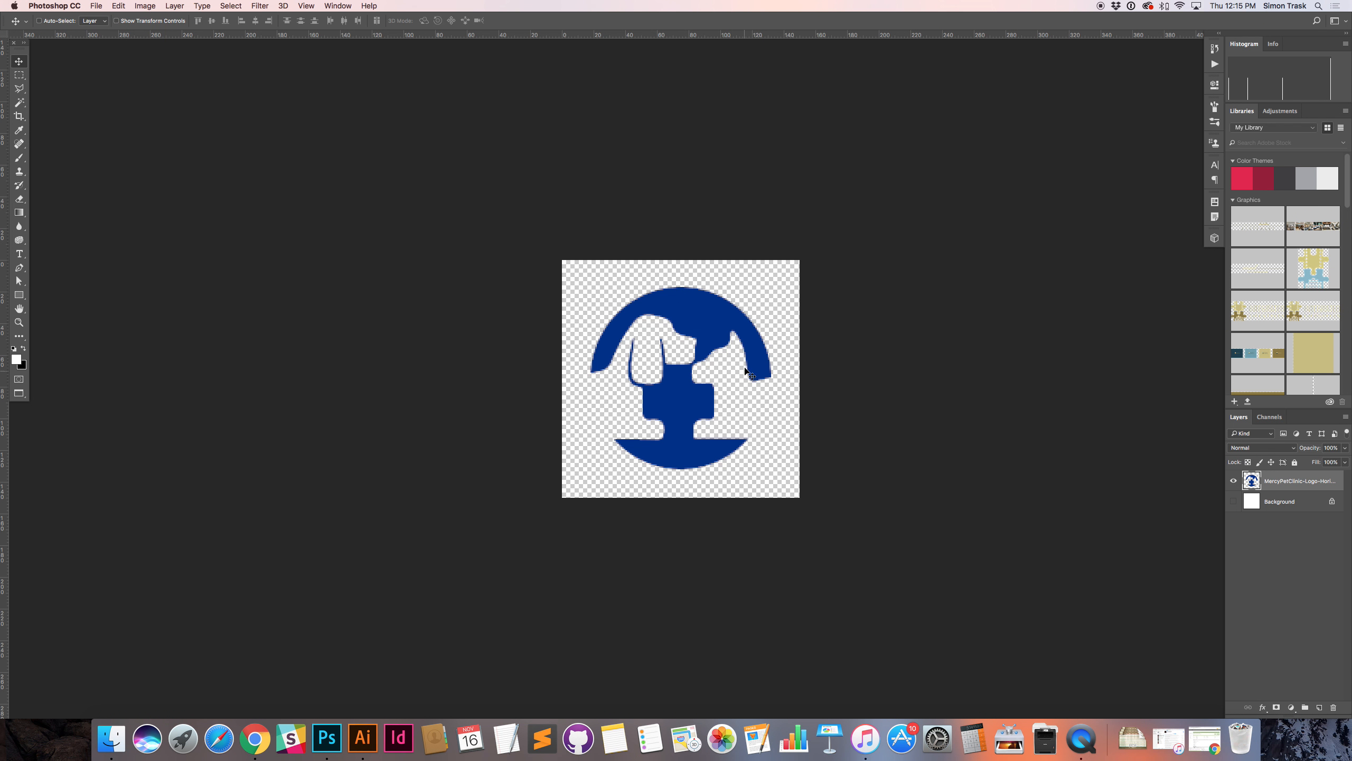
key("super+t")
key("Escape")
Step: Open Save for Web for the square icon and set the format to PNG-24 with transparency
key("super+alt+shift+s")
left_click(925, 194)
left_click(914, 204)
left_click_drag(908, 205, 900, 220)
left_click(850, 540)
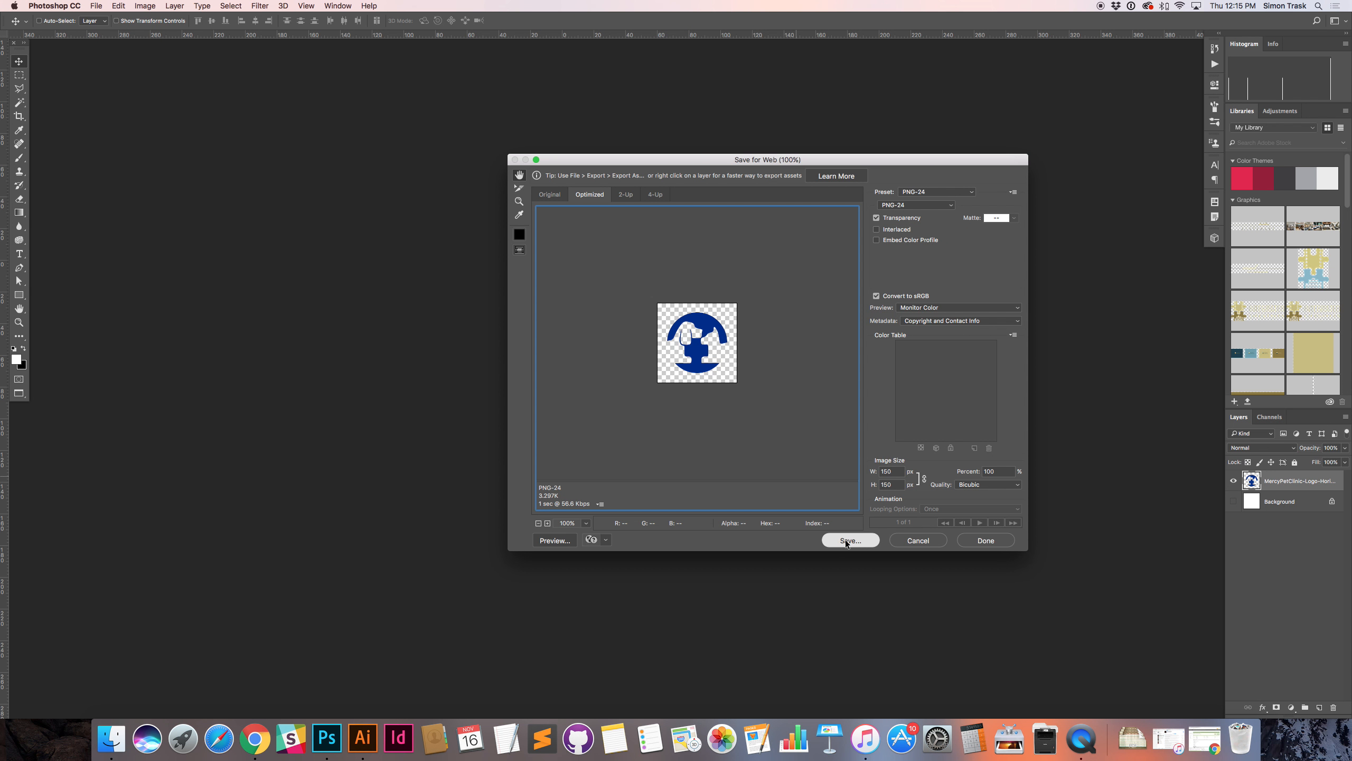
key("Escape")
Step: Try the JPEG High preset with quality 100 for the icon export
left_click(934, 206)
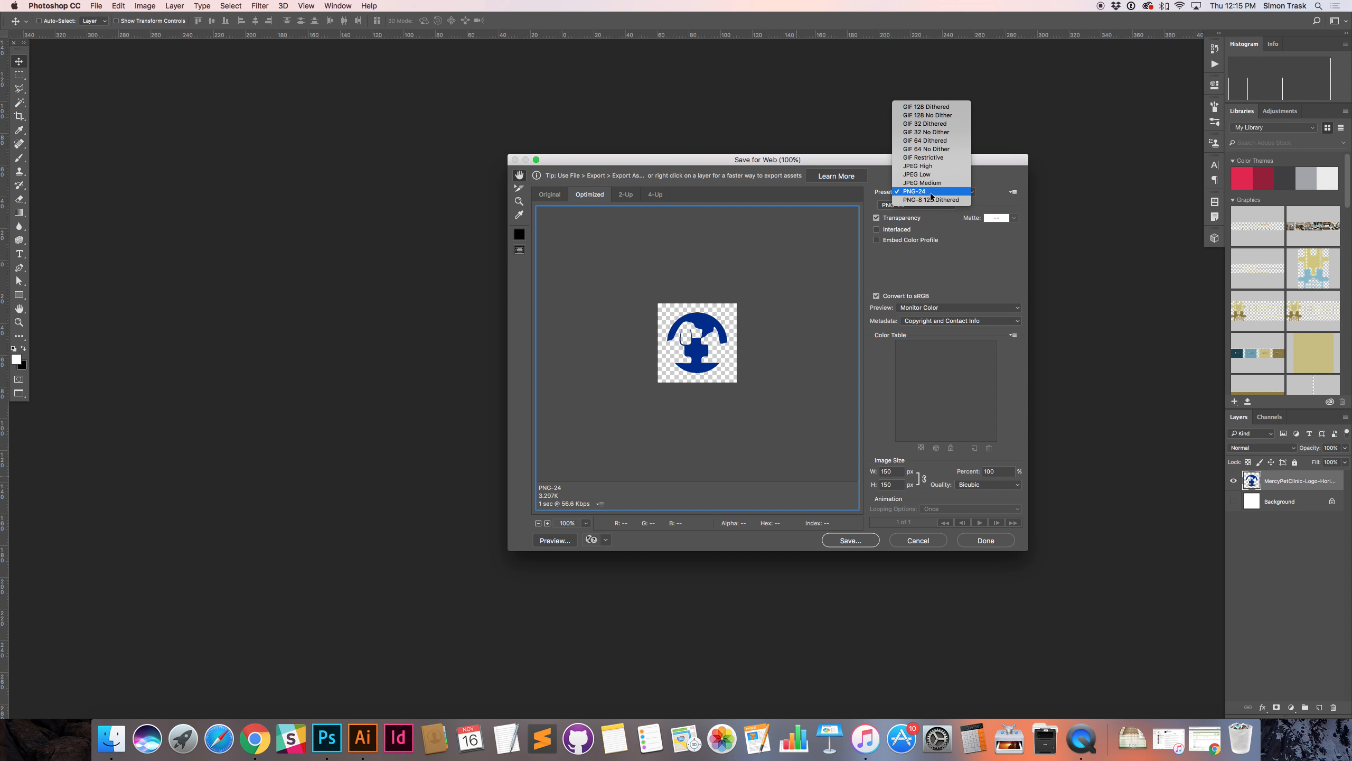
left_click(923, 166)
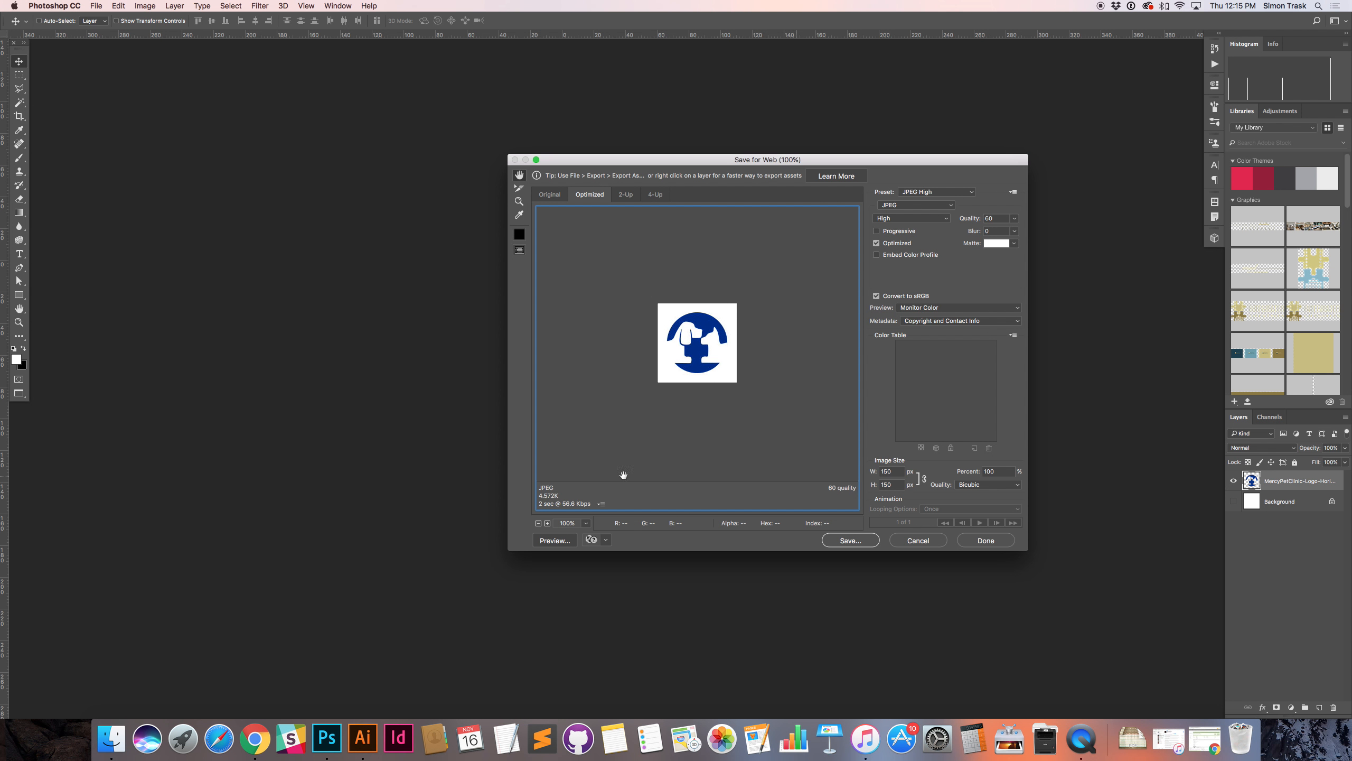
left_click(997, 218)
key("BackSpace")
key("BackSpace")
type("100")
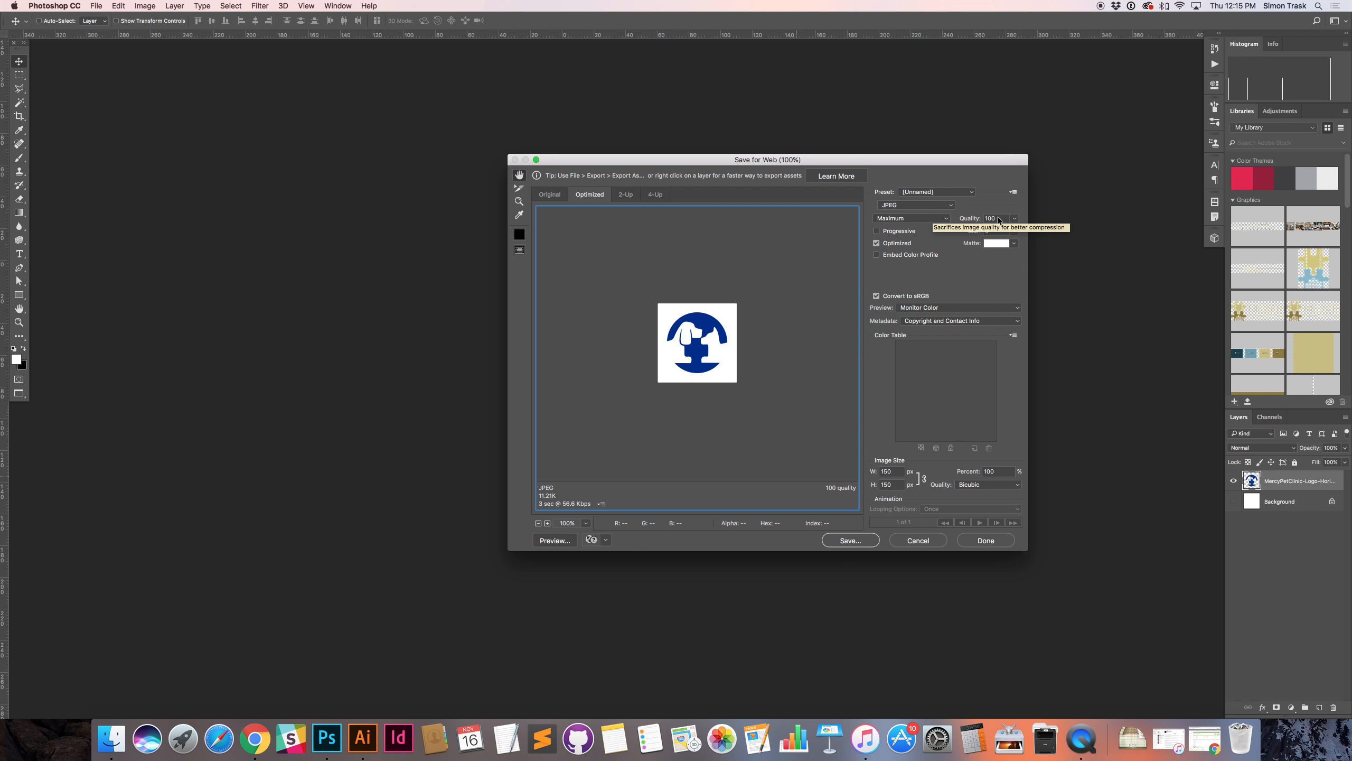
Step: Switch the icon's export format back to PNG-24
left_click(892, 205)
left_click(893, 205)
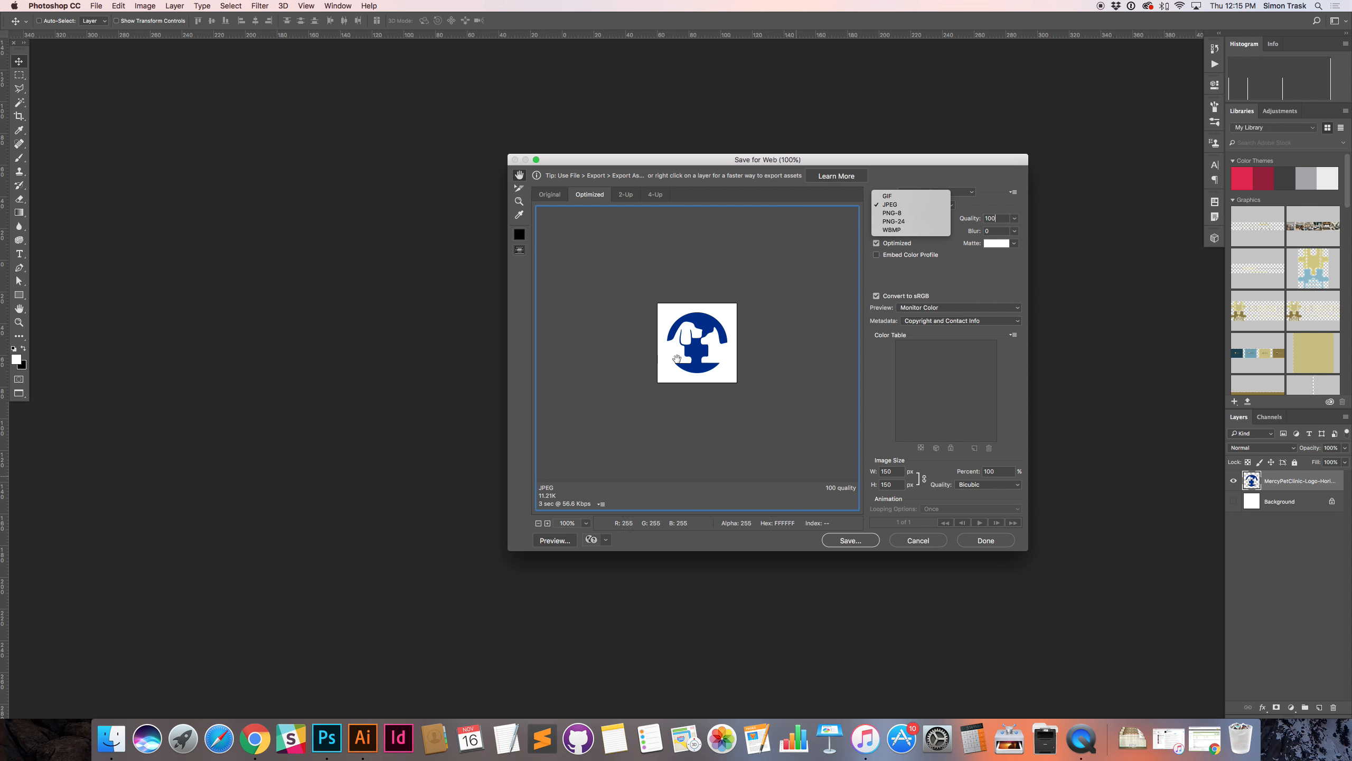
left_click(893, 220)
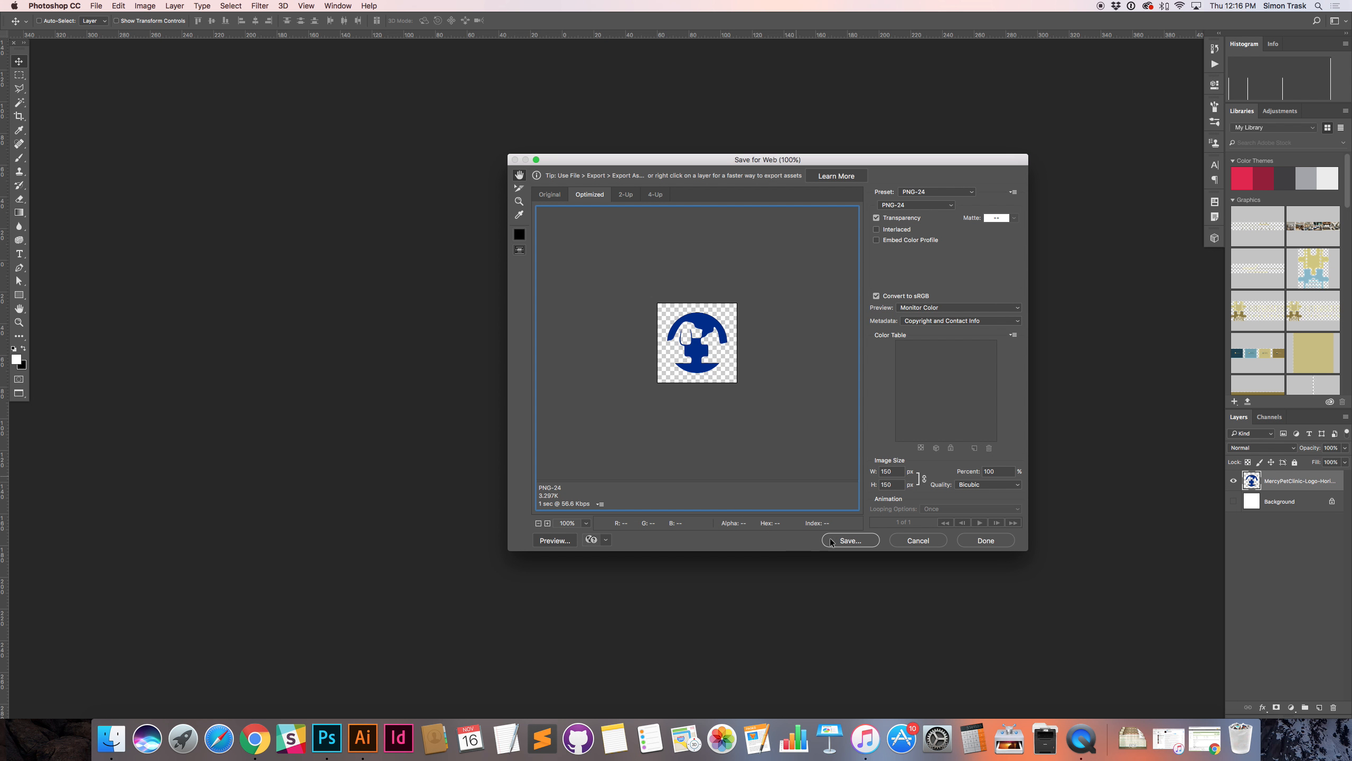
Step: Save the PNG-24 icon export as MercyPetClinic-Icon_150.png in the Web Only folder
left_click(850, 540)
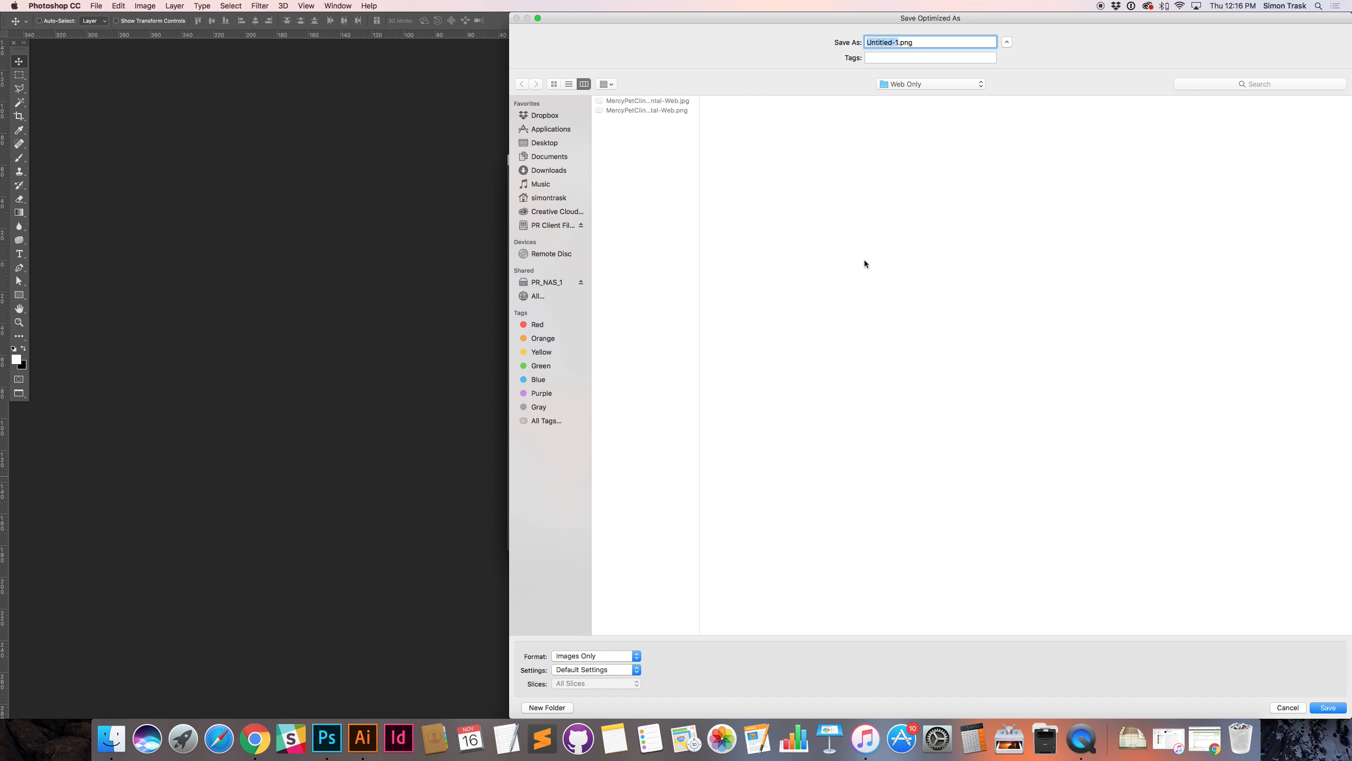
left_click(666, 110)
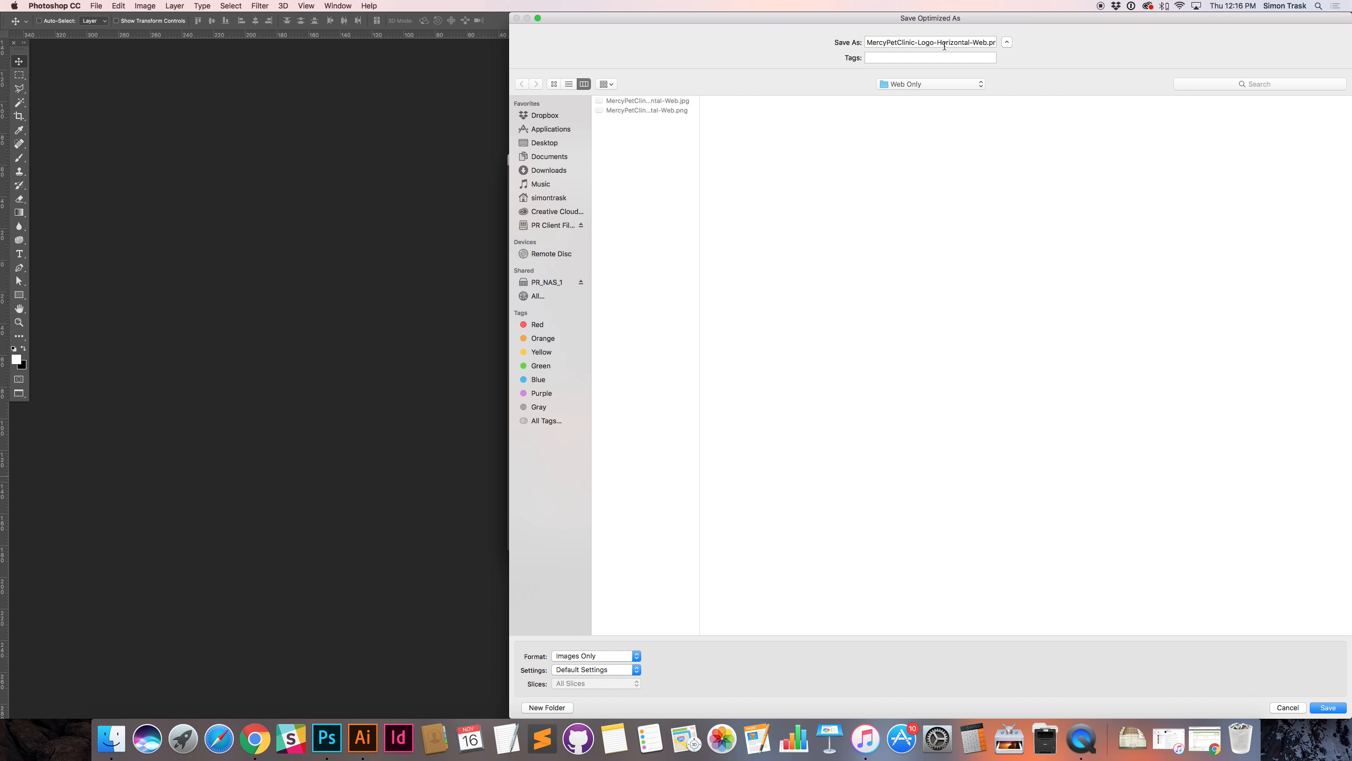
left_click_drag(913, 43, 968, 44)
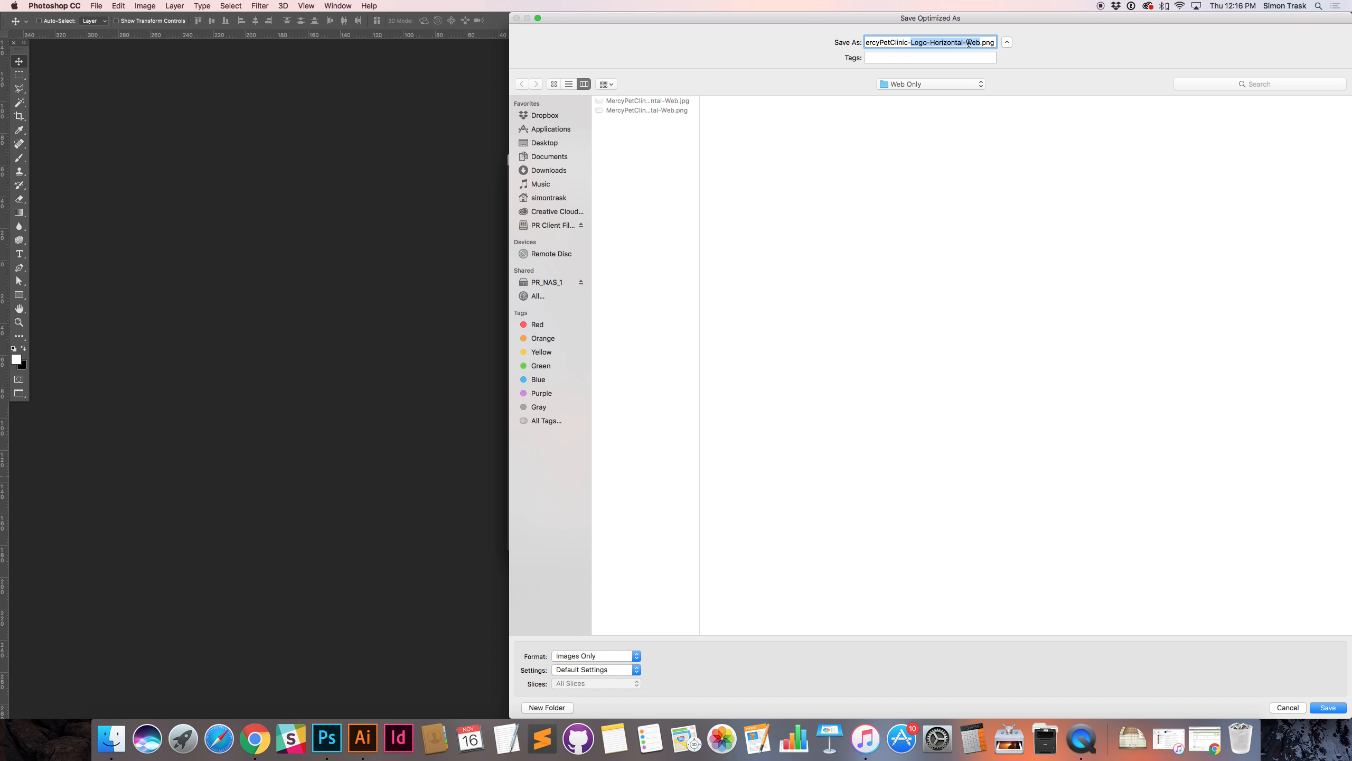
type("Icon")
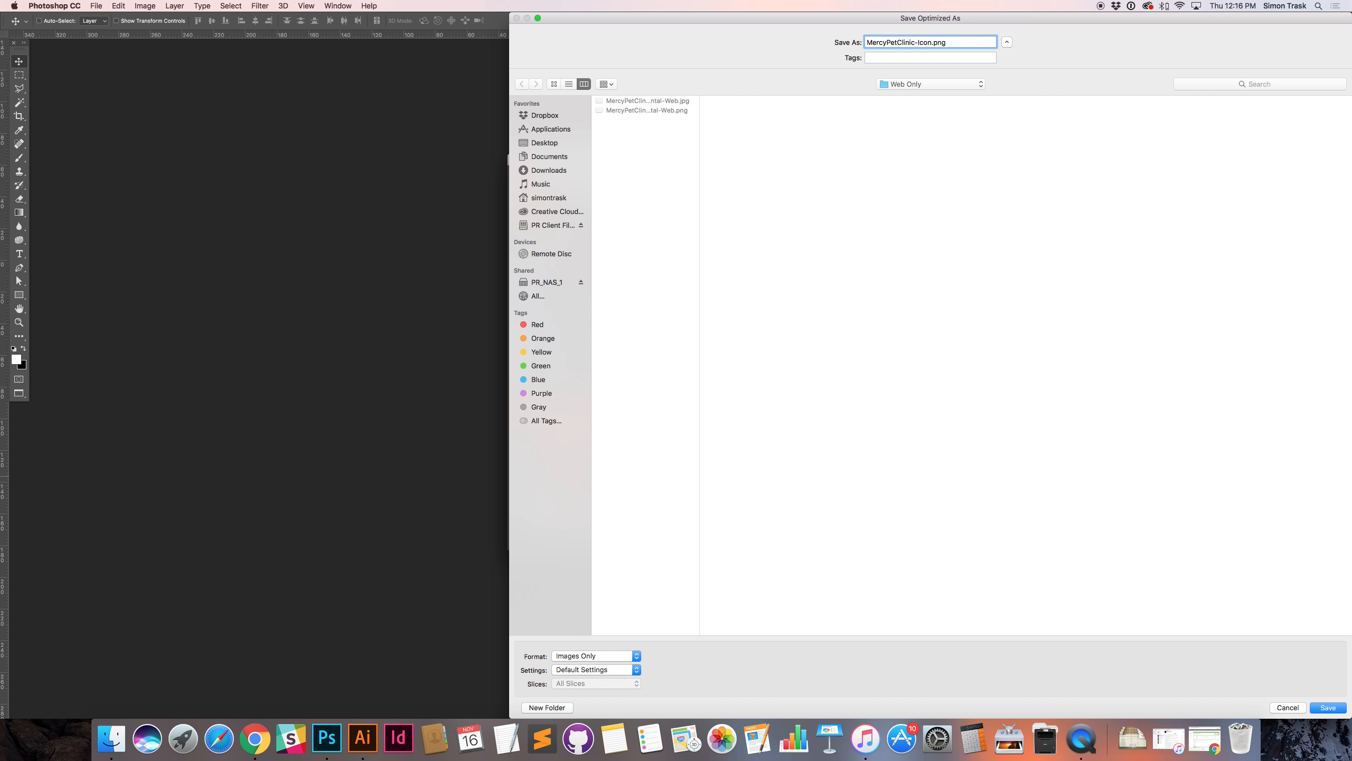
type("_150")
key("Return")
scroll(852, 417, "down", 1)
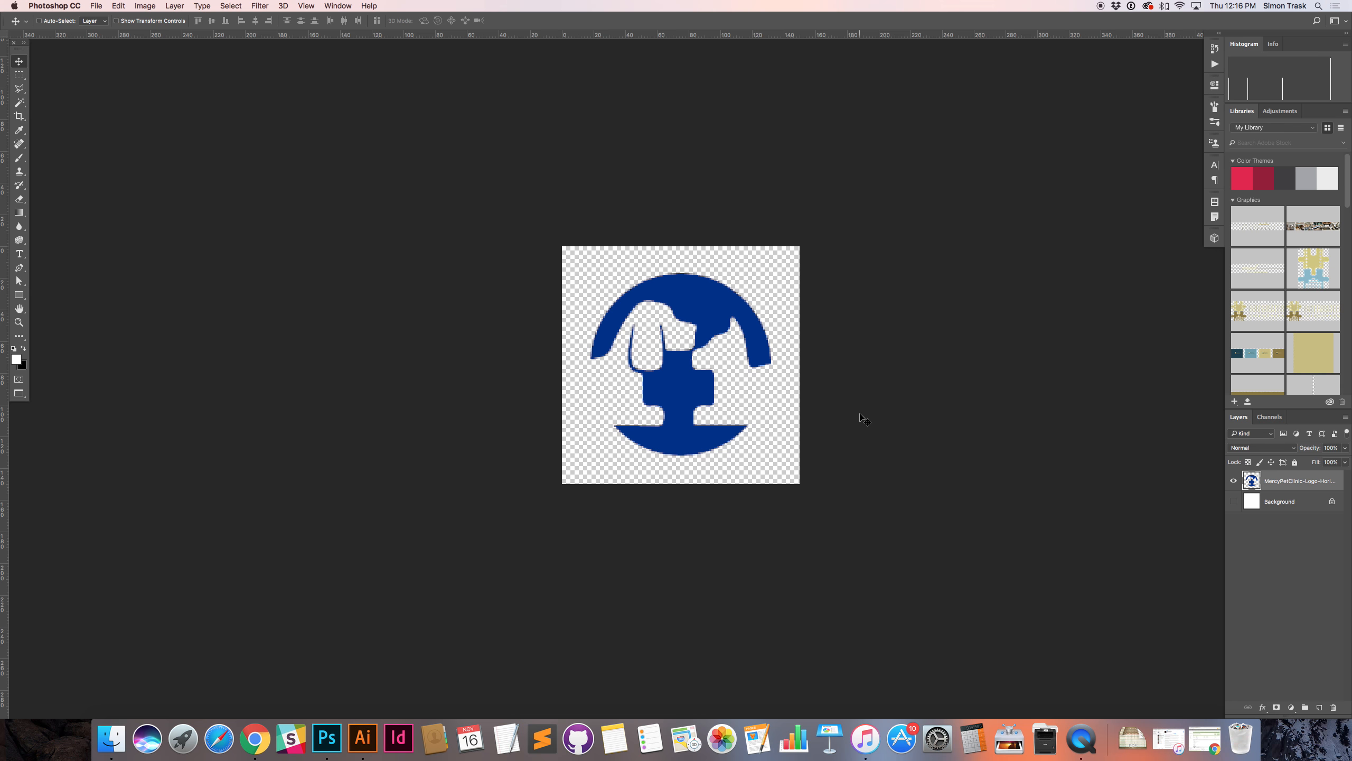
Step: Try resizing the icon image to 16 x 16 pixels, and undo the resize
key("super+alt+i")
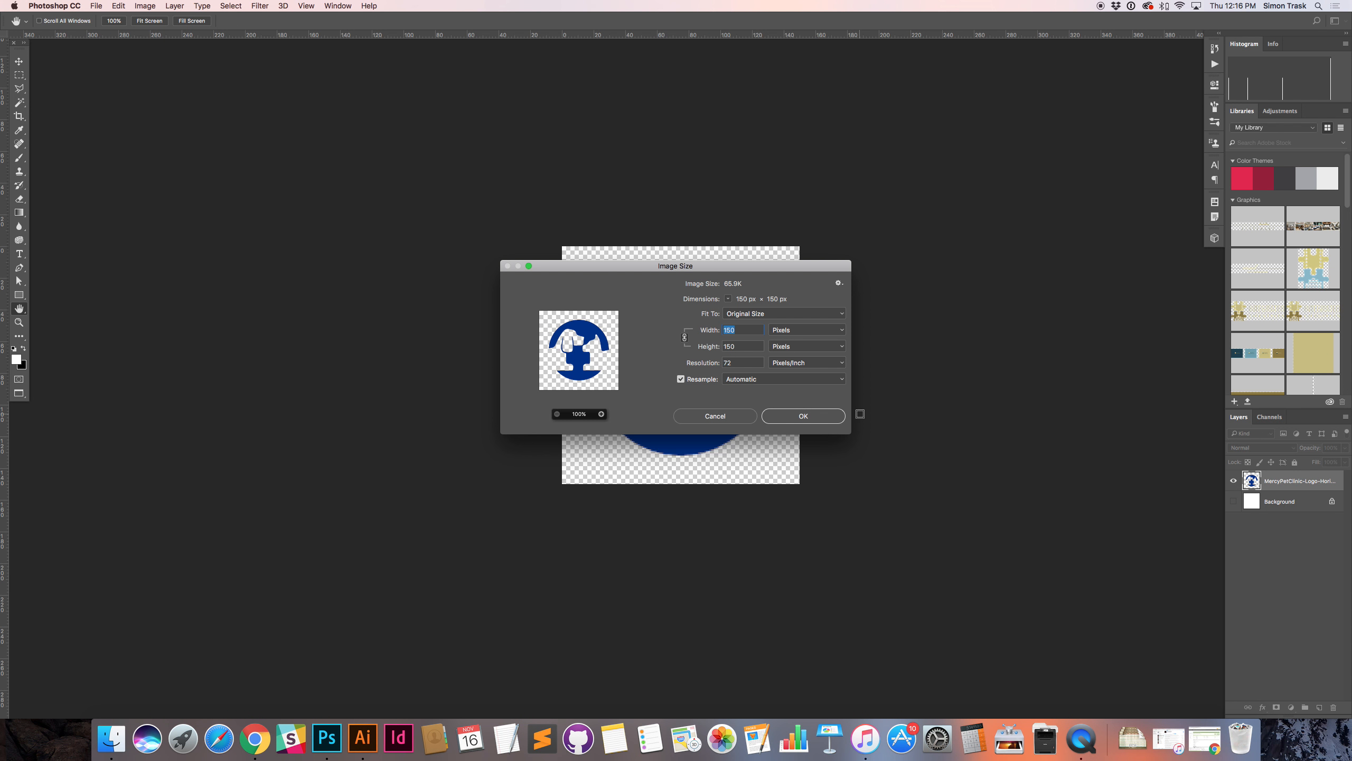
type("16")
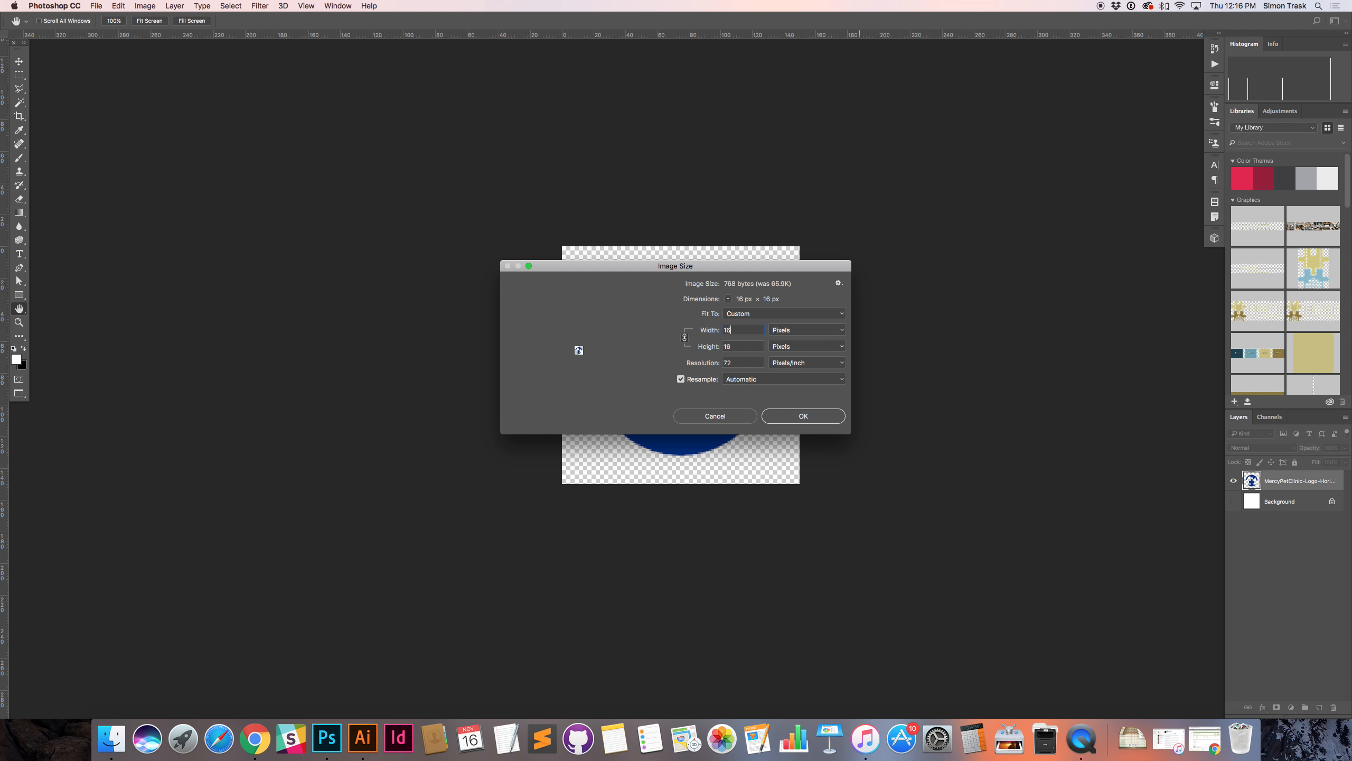
left_click(786, 421)
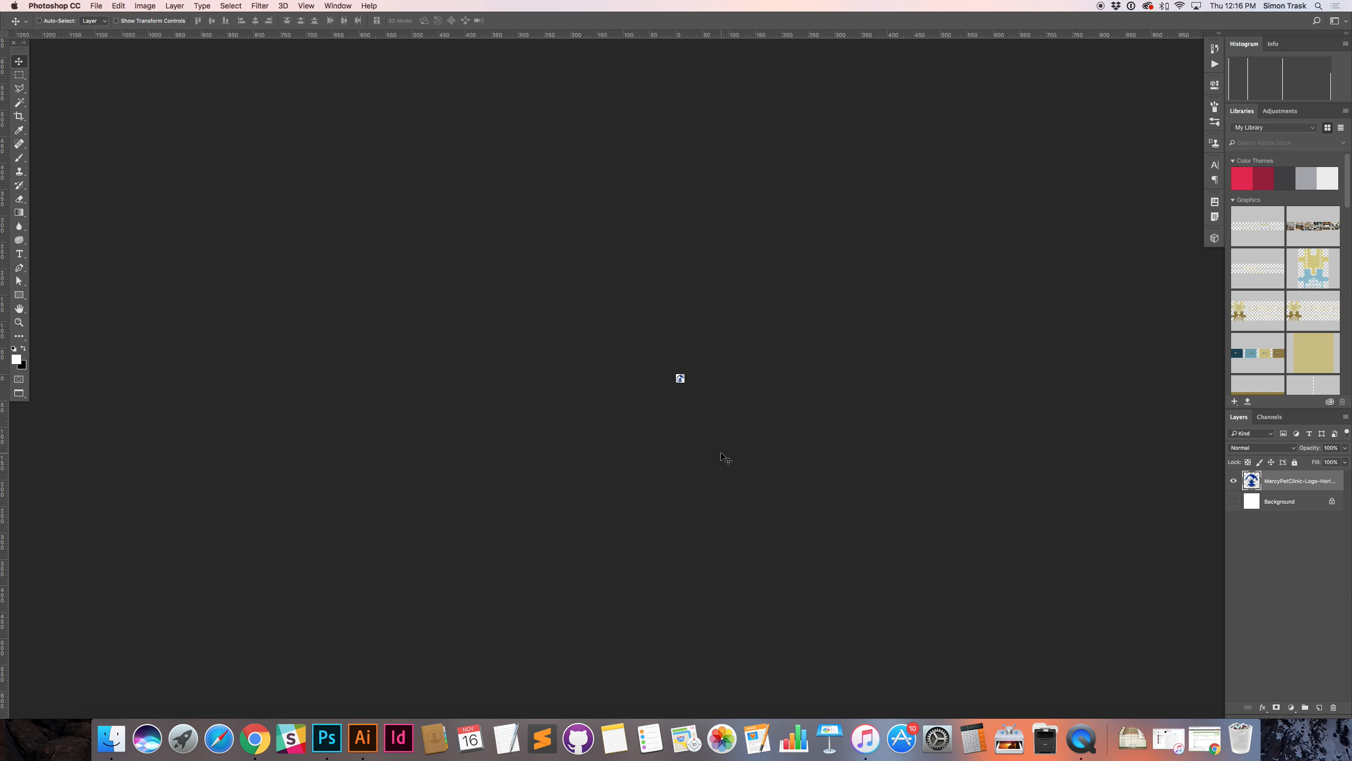
key("alt+shift+super+s")
key("Escape")
key("super+z")
Step: Replace the icon layer with a pasted copy of its artwork and nudge that layer slightly to the right
key("super+plus")
key("super+plus")
key("super+t")
key("Return")
key("super+a")
key("super+c")
key("super+v")
left_click(1288, 501)
key("BackSpace")
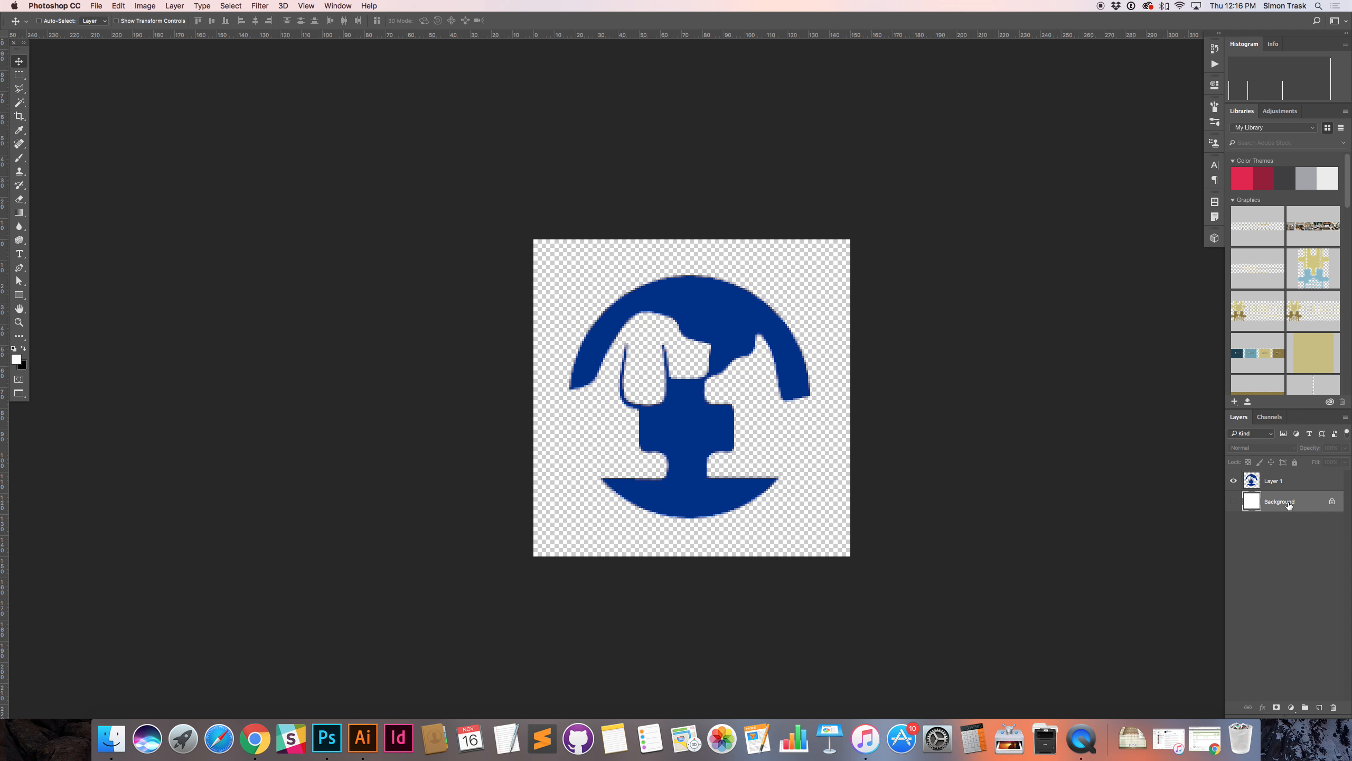
left_click(1289, 488)
key("Right")
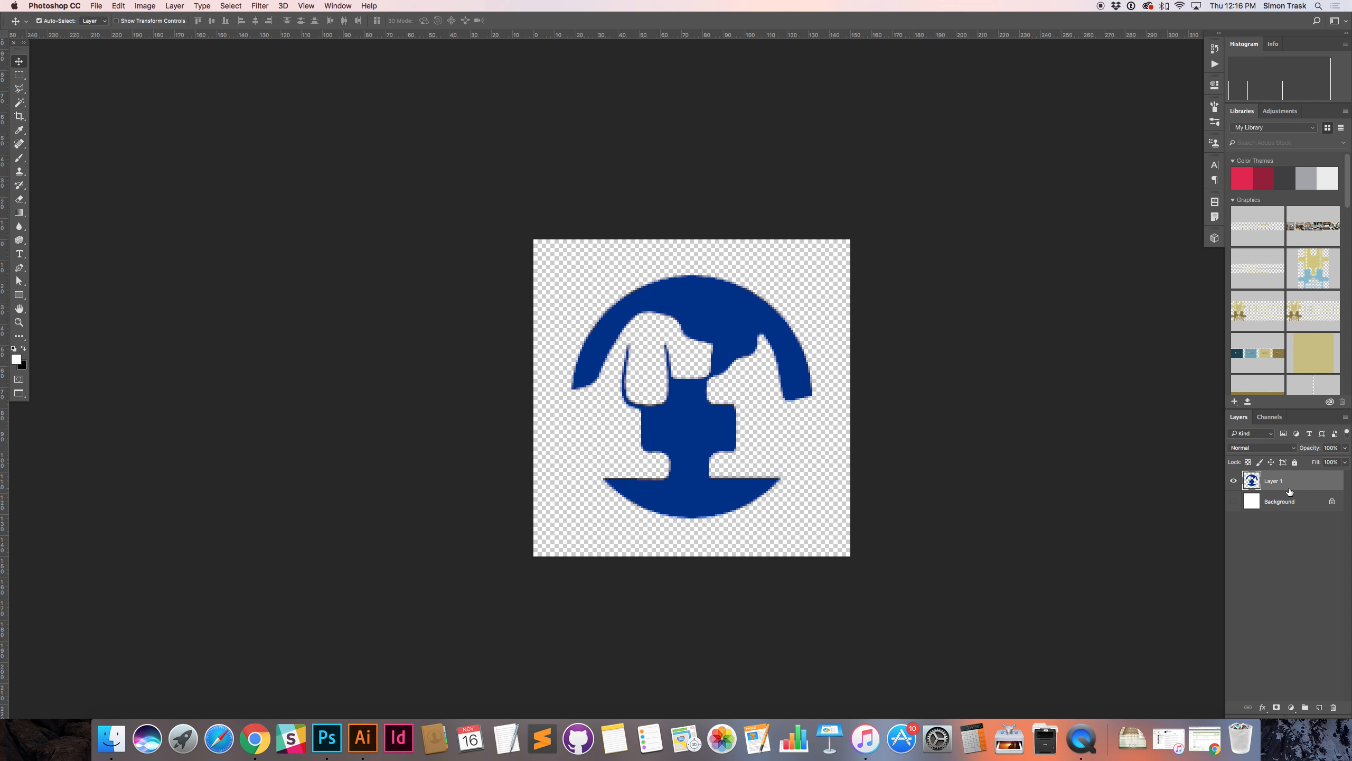
Step: Crop the icon's canvas to 130 x 130 pixels
key("super+alt+c")
type("130")
key("Tab")
type("130")
key("Return")
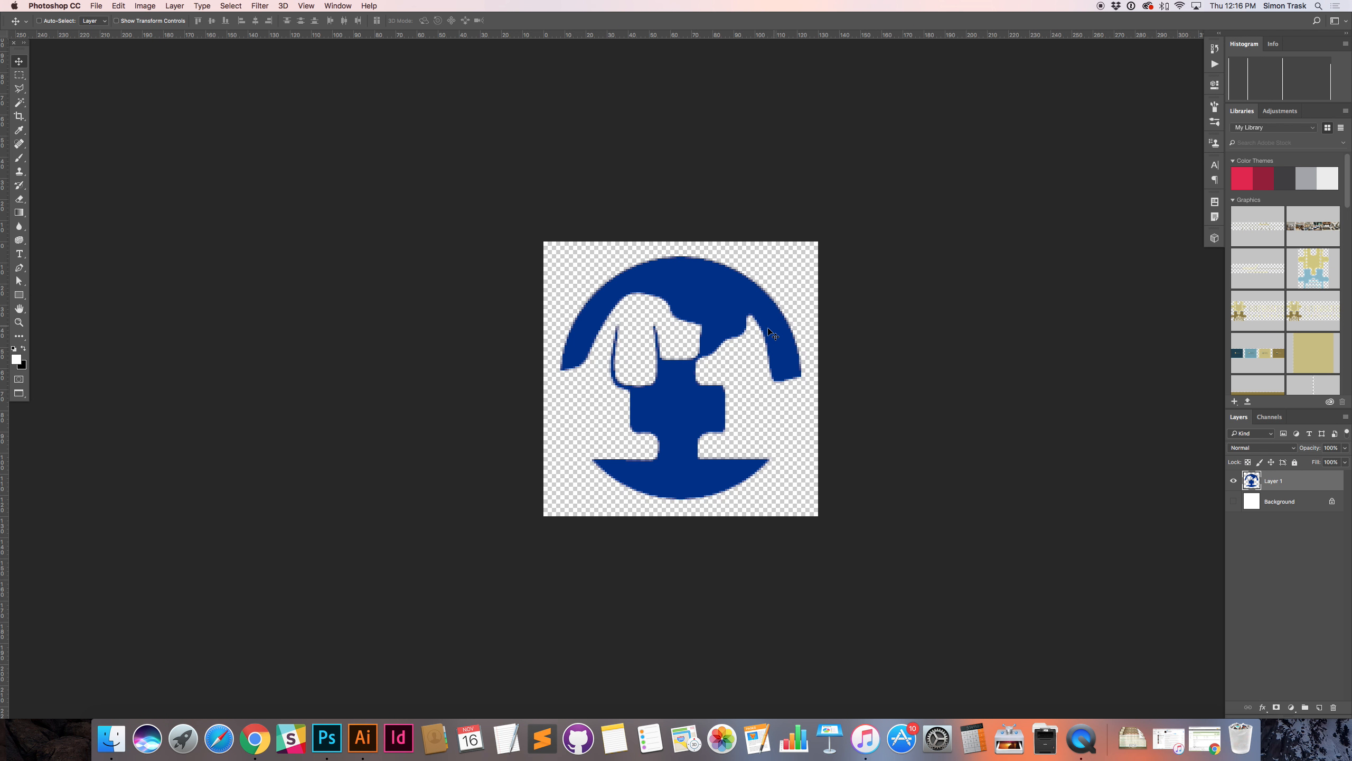
Step: Resize the icon image to 16 x 16 pixels and check its dimensions
key("super+alt+i")
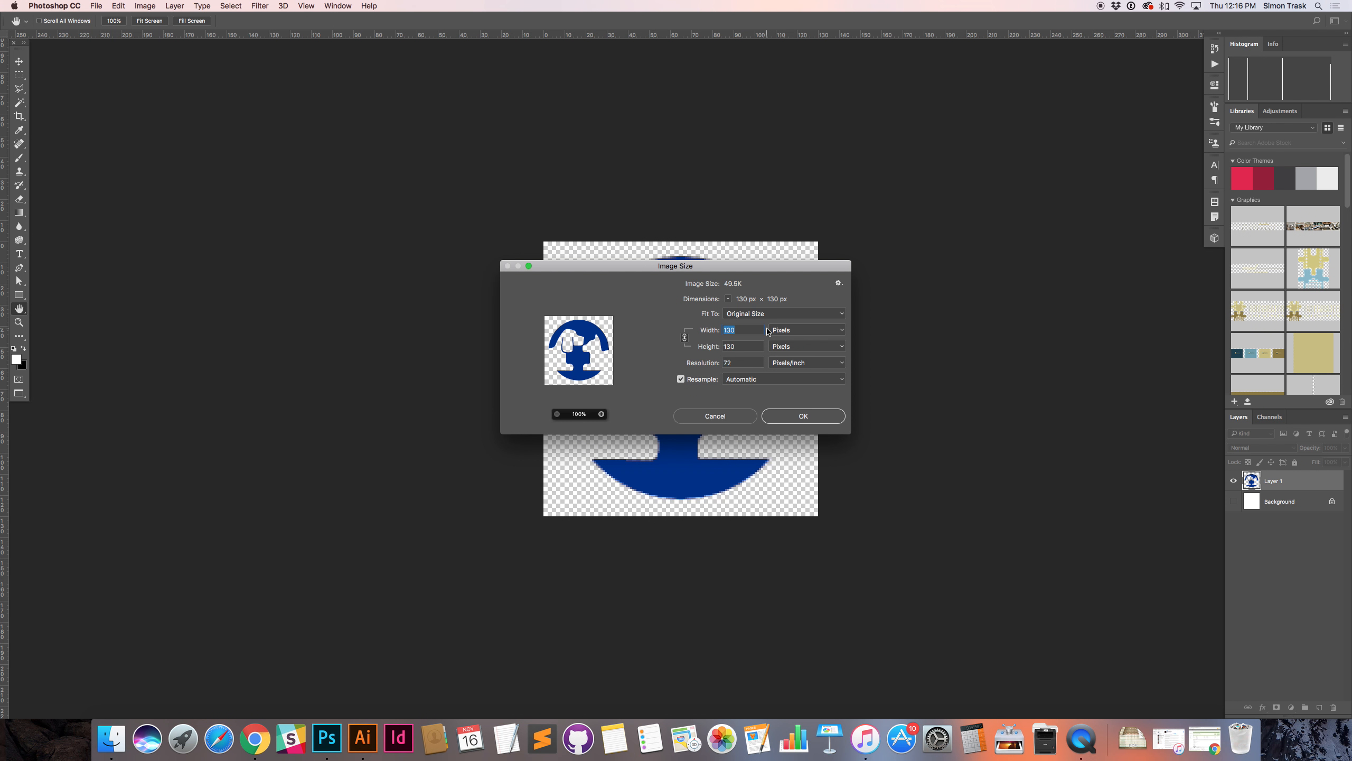
type("16")
key("Return")
key("super+1")
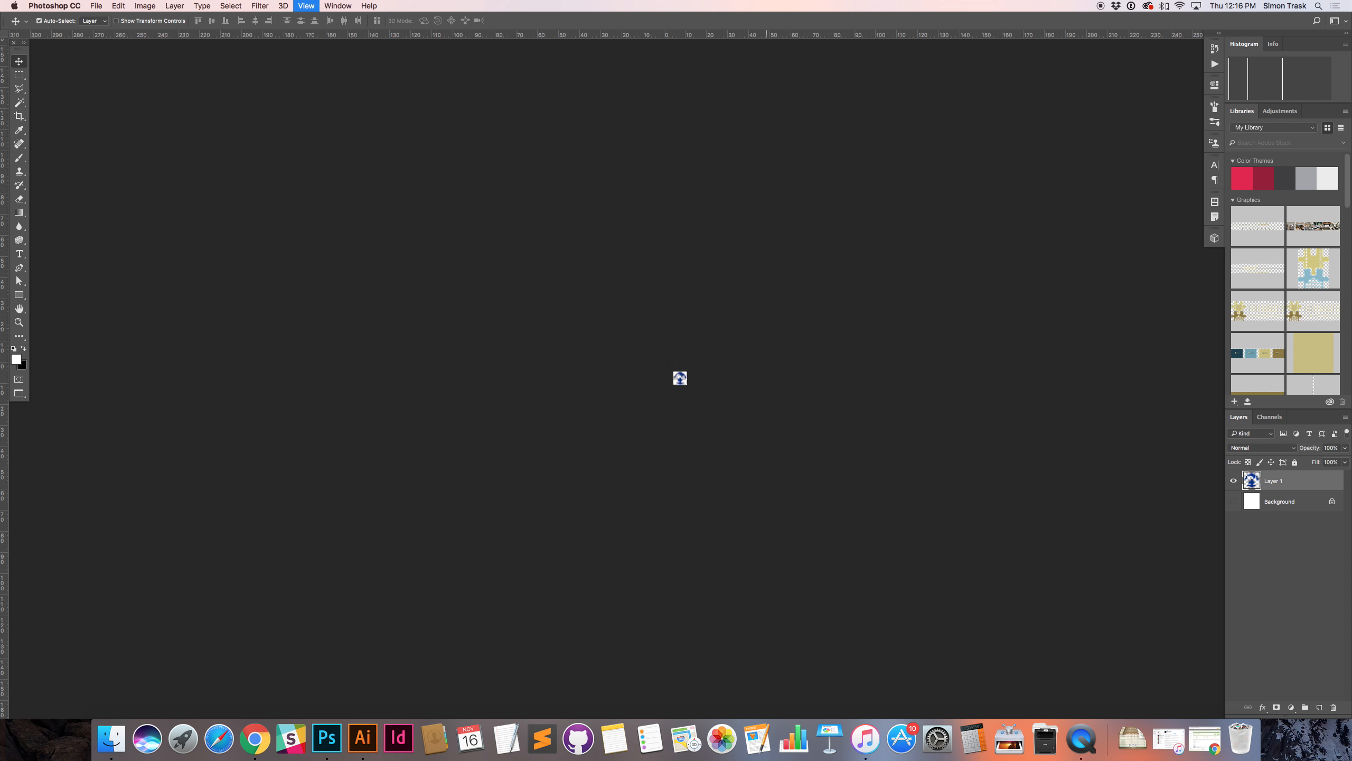
key("super+alt+i")
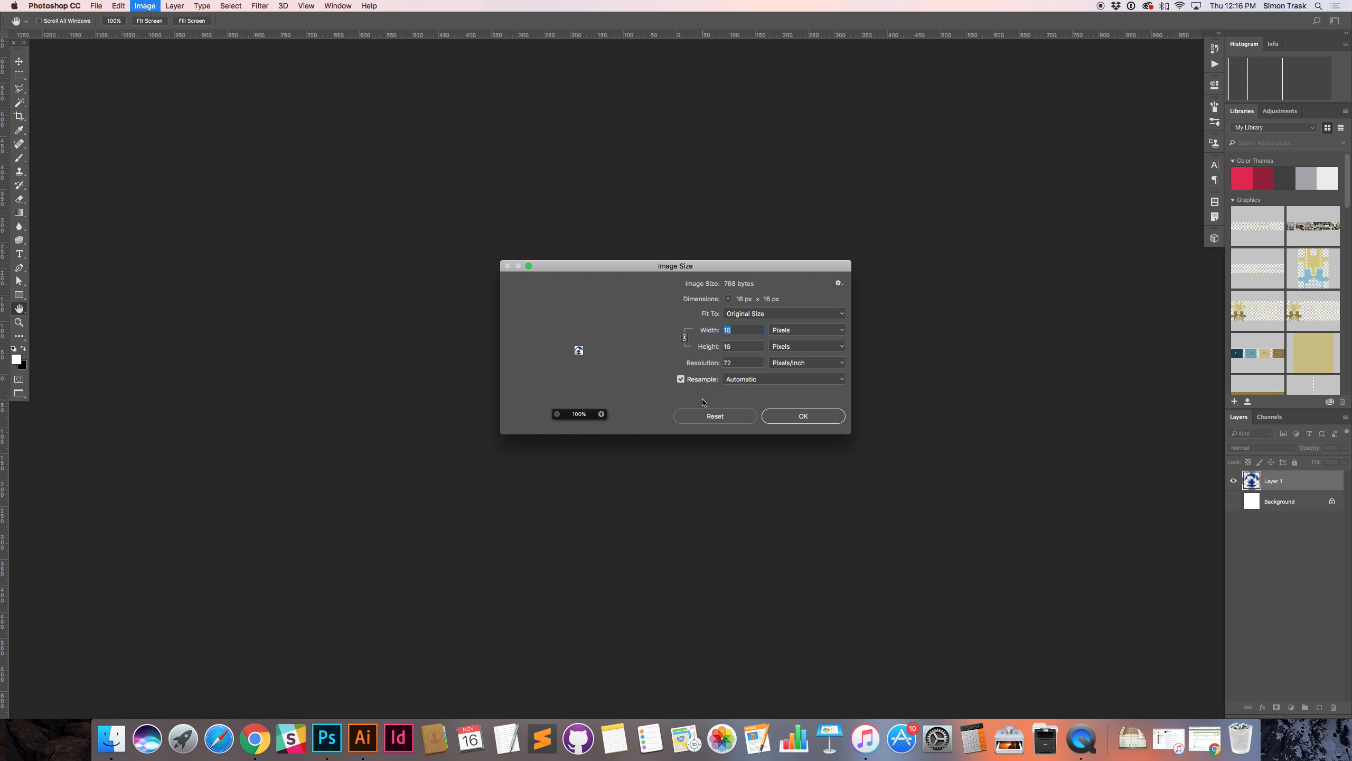
key("Escape")
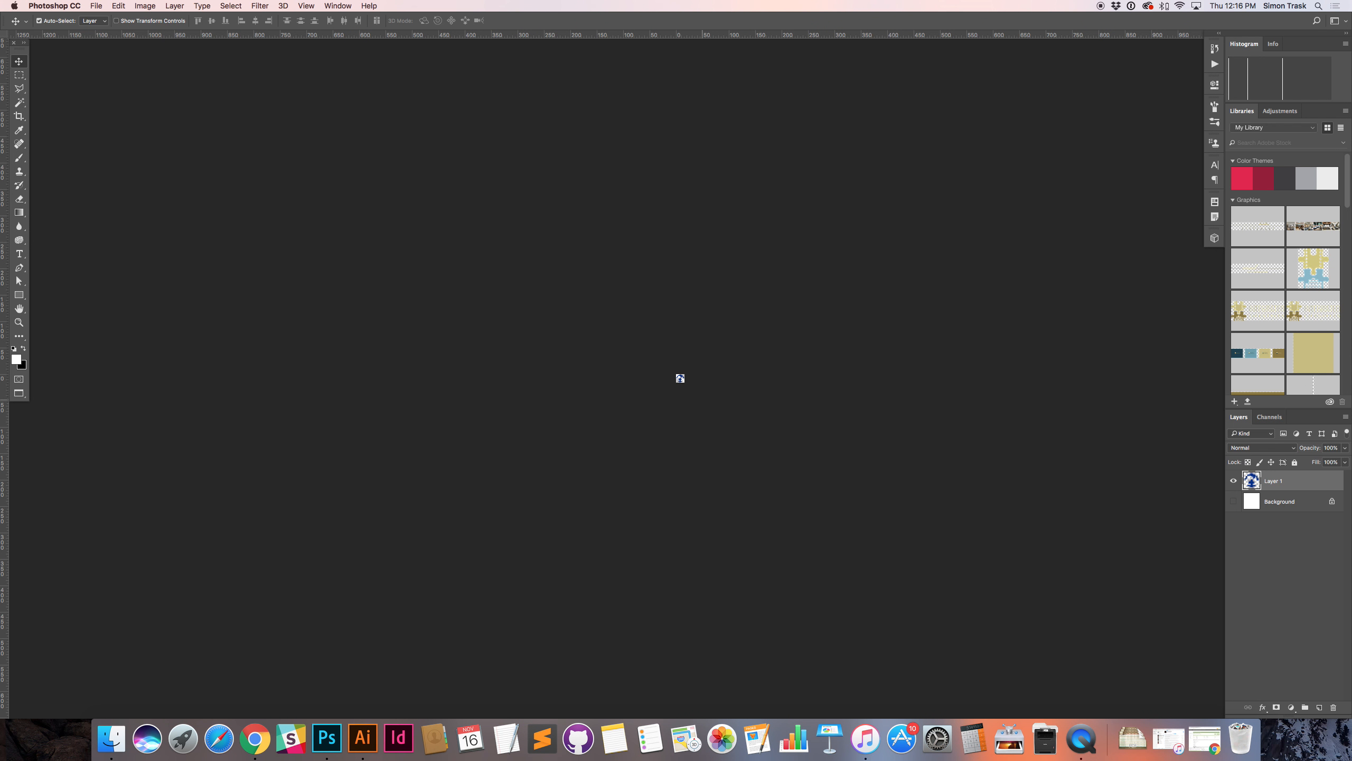
Step: Export the small icon for web as MercyPetClinic-Icon_16.png in PNG-24 format and close the document without saving it
key("super+alt+shift+s")
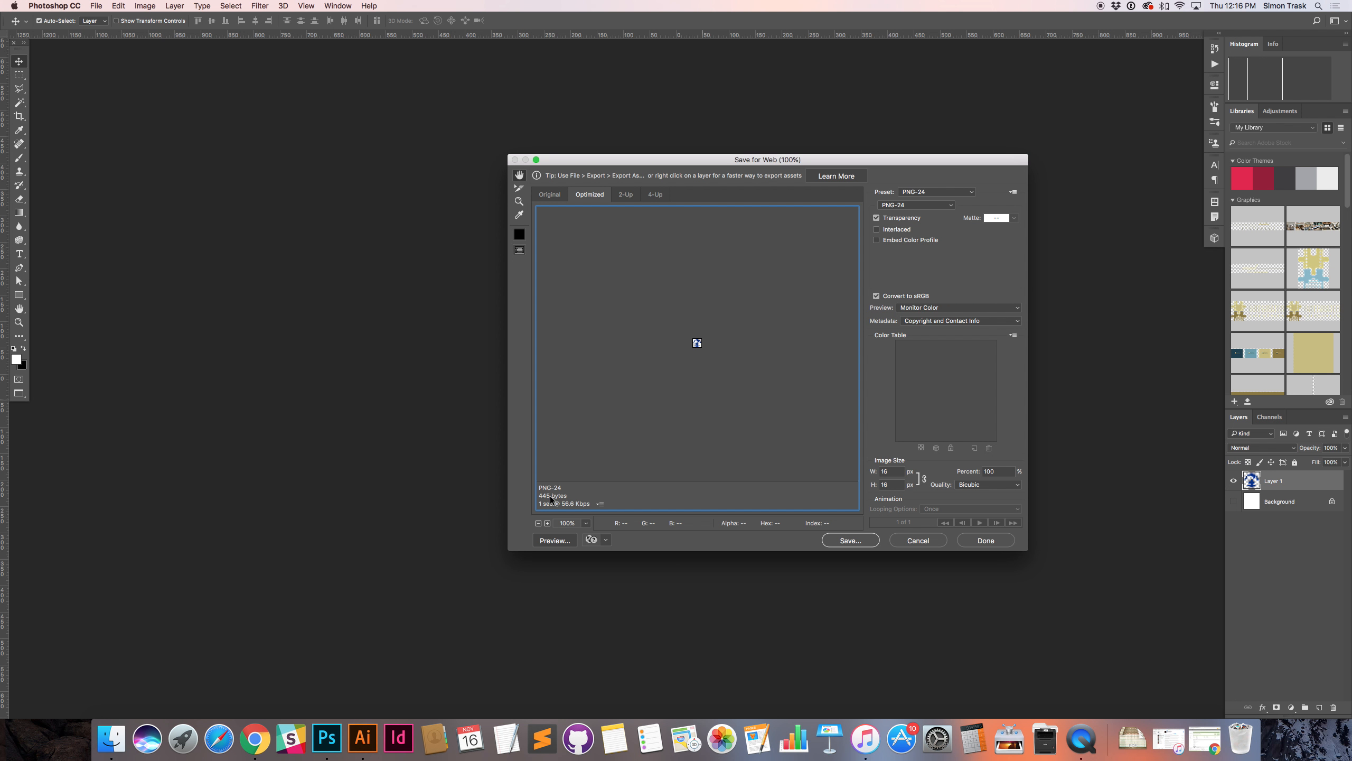
left_click(850, 540)
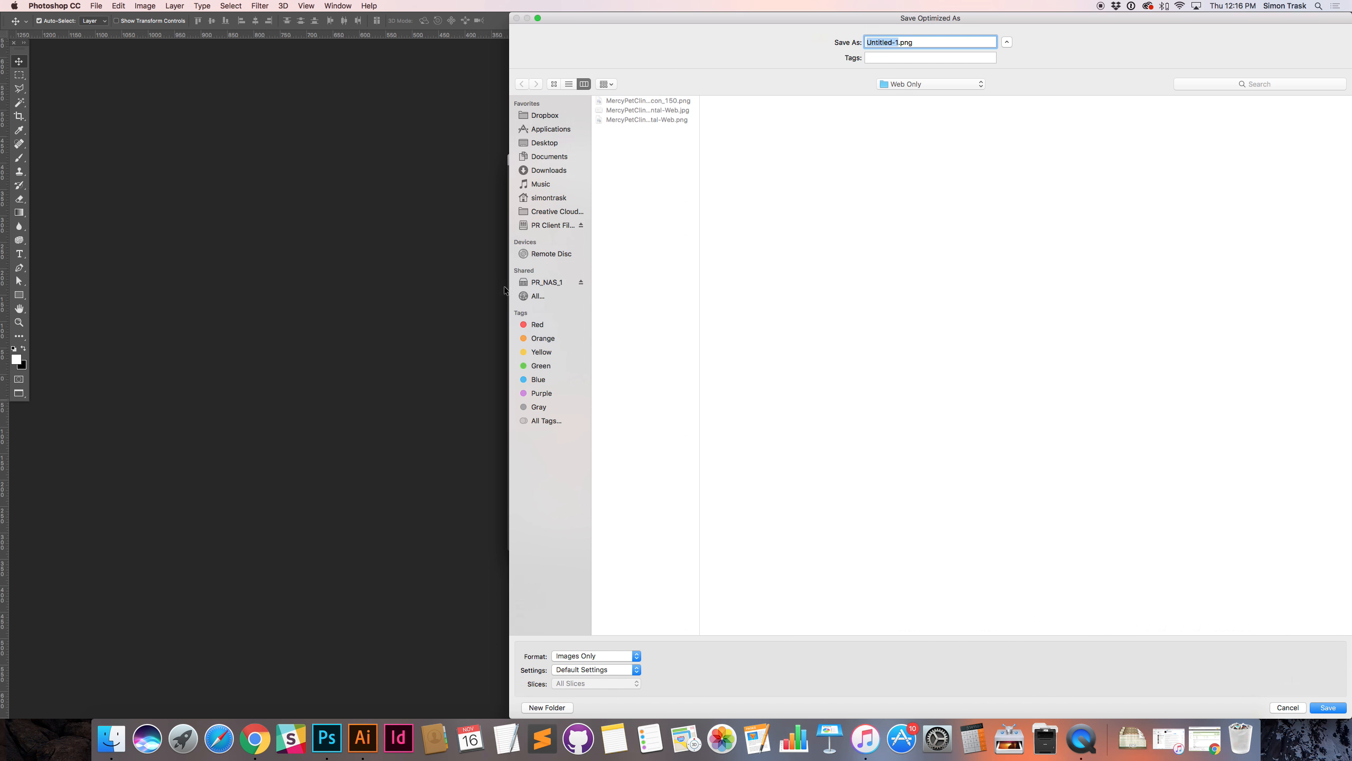
left_click(653, 101)
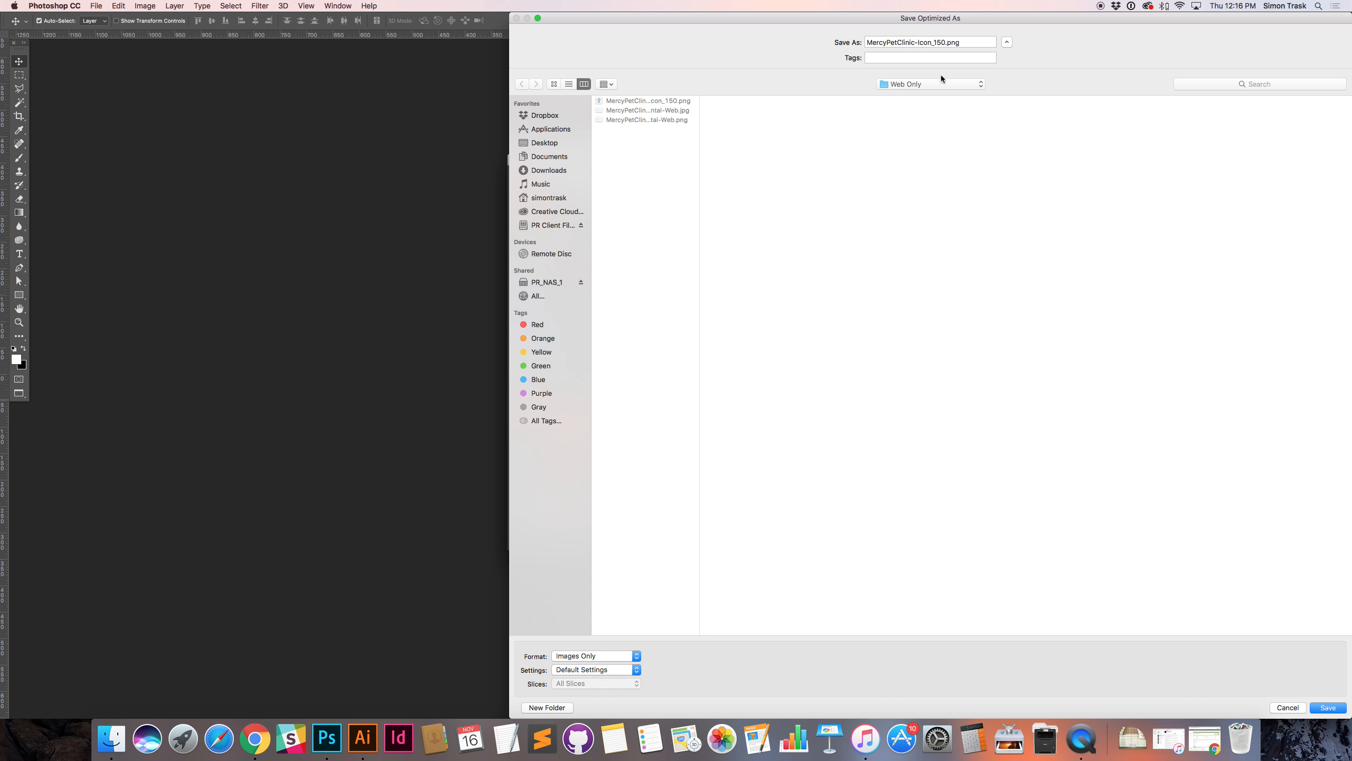
left_click_drag(935, 42, 946, 42)
type("16")
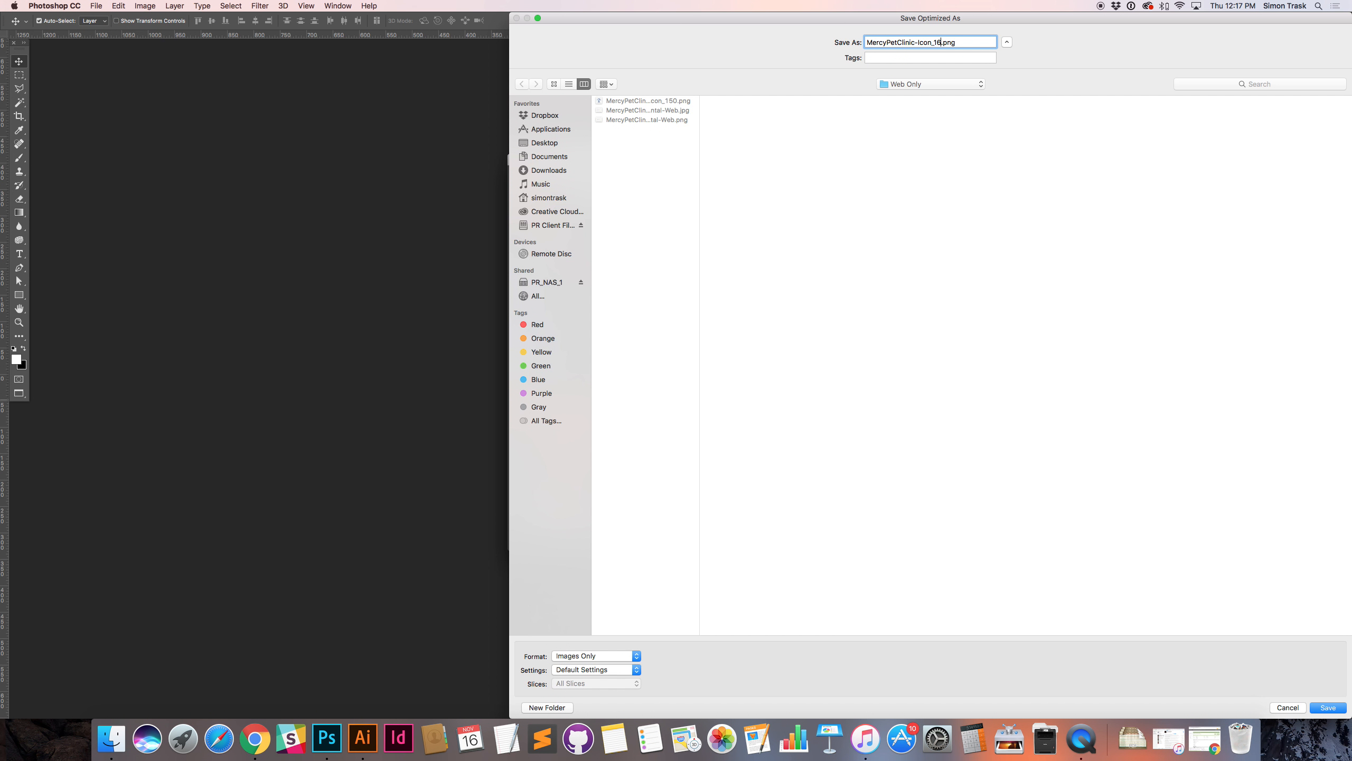
key("Return")
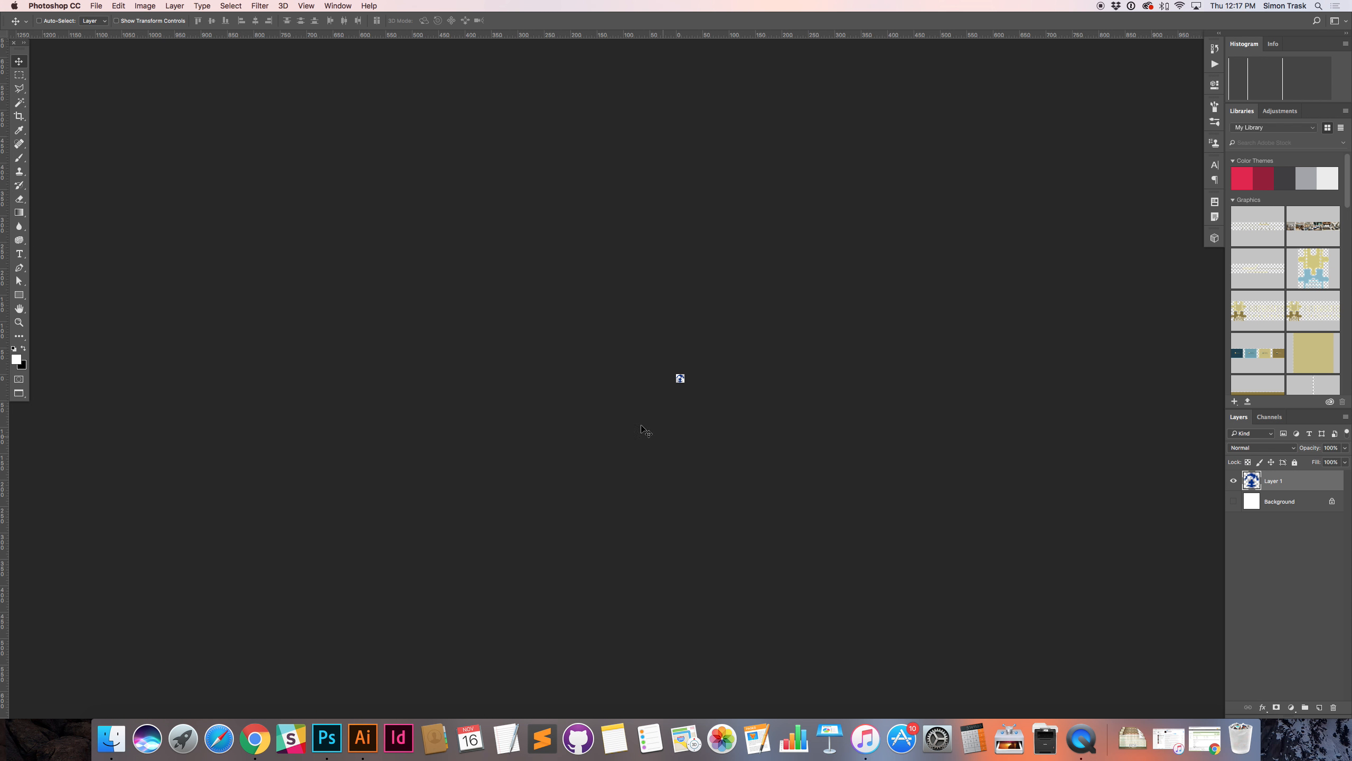
key("super+w")
left_click(641, 235)
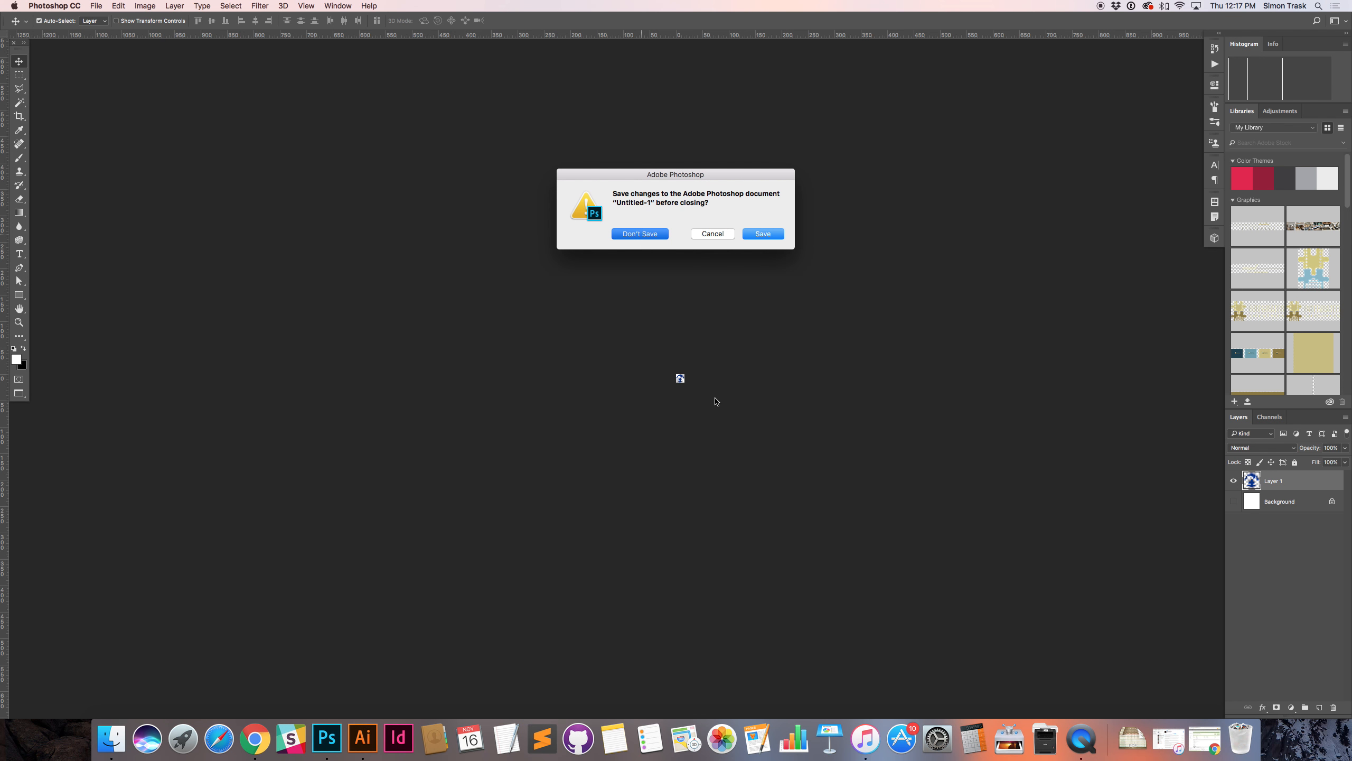
Step: Switch to Finder, close the style guide preview and open the Web Only folder inside OUTPUT > 1 Horizontal
key("super+Tab")
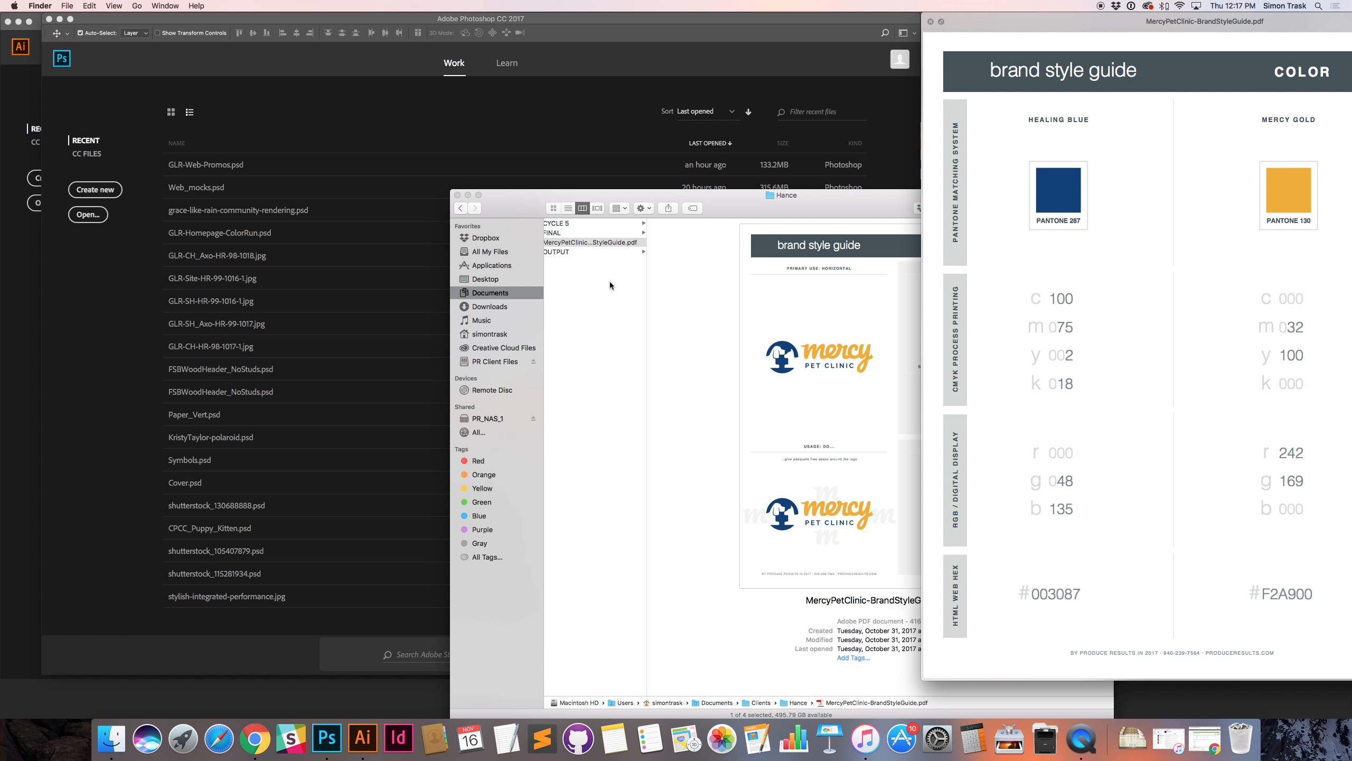
key("space")
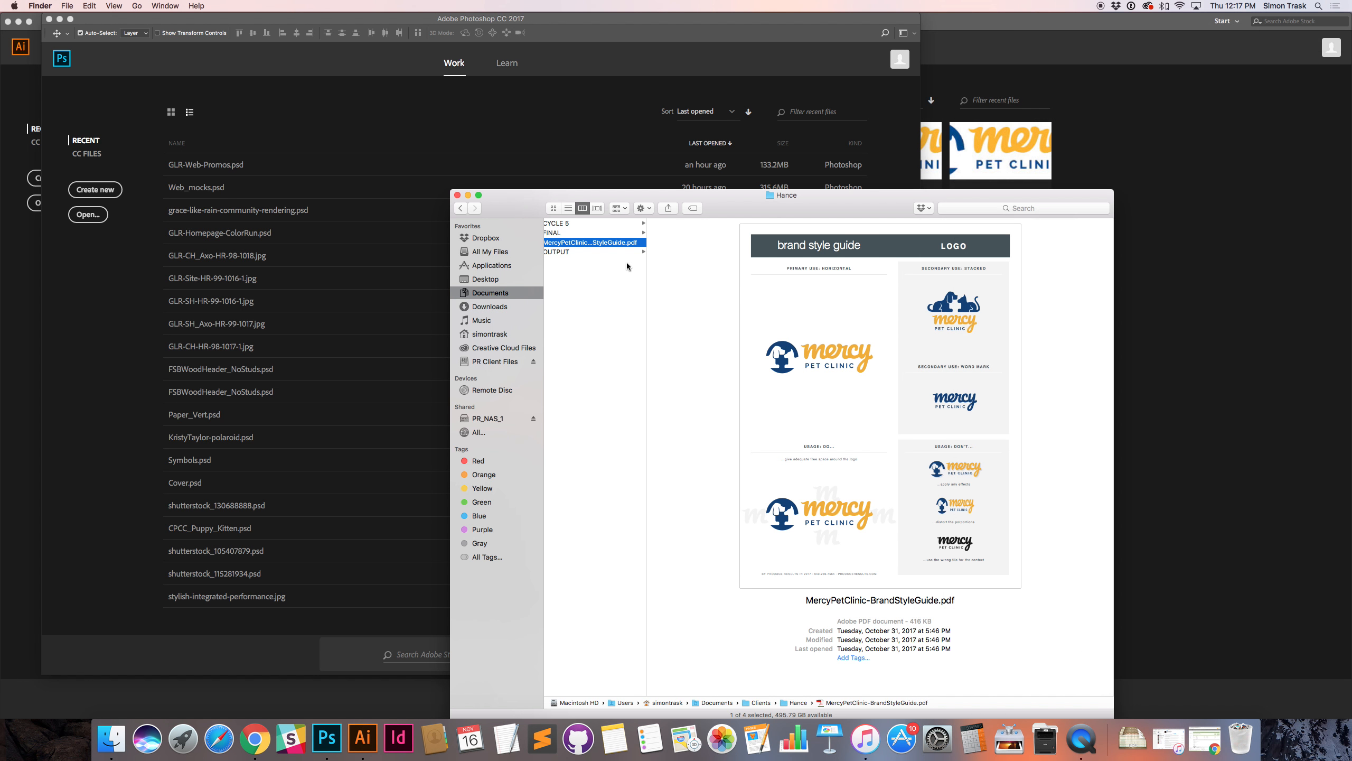
key("Down")
left_click(706, 242)
left_click(708, 221)
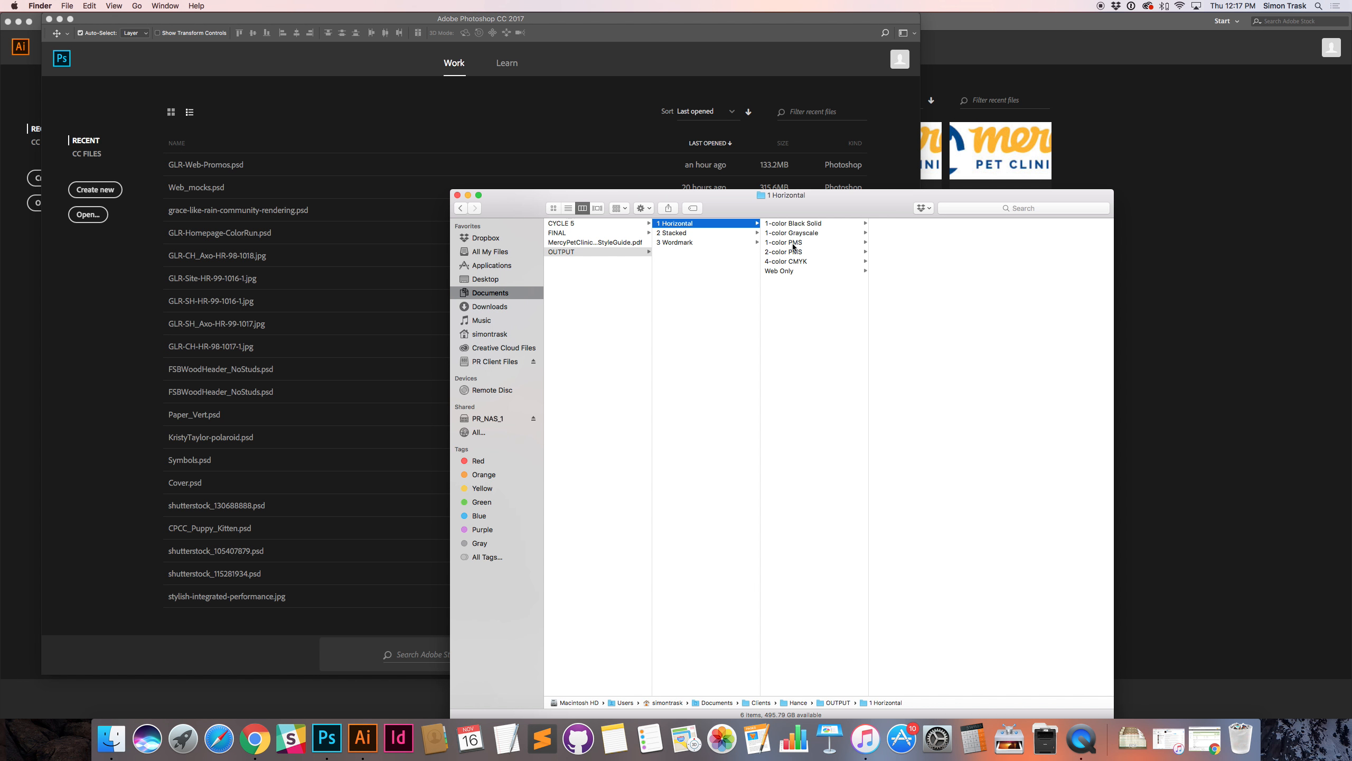
left_click(785, 269)
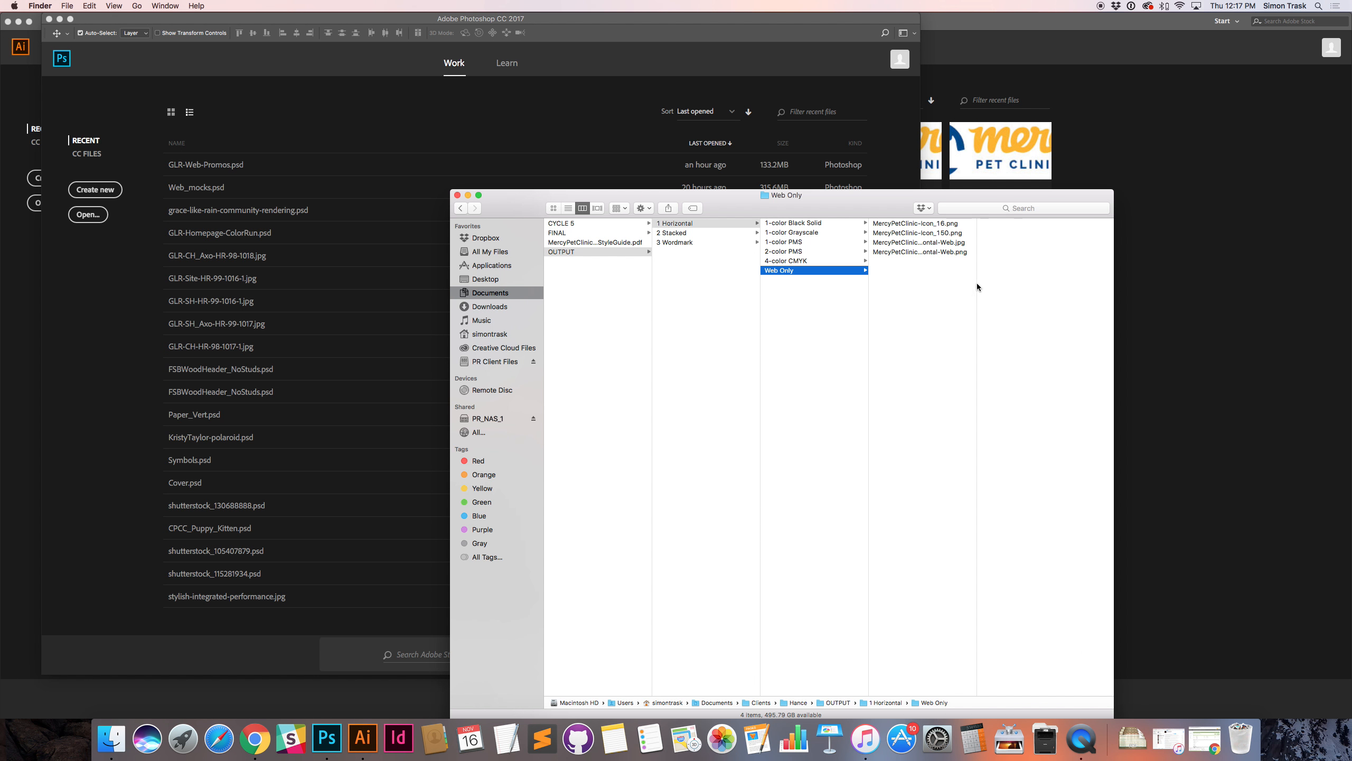
Step: Preview the exported web files in turn, from MercyPetClinic-Logo-Horizontal-Web.png up to MercyPetClinic-Icon_16.png
left_click(949, 250)
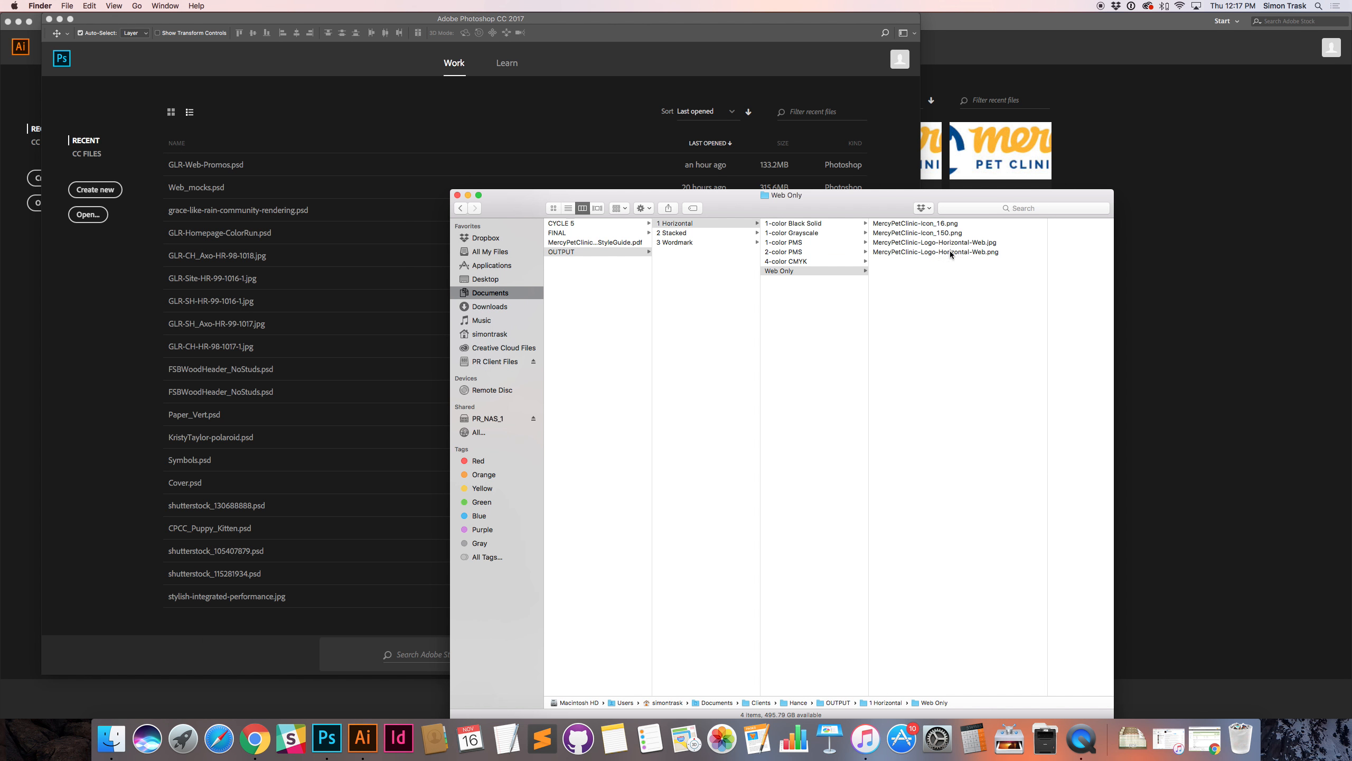
key("space")
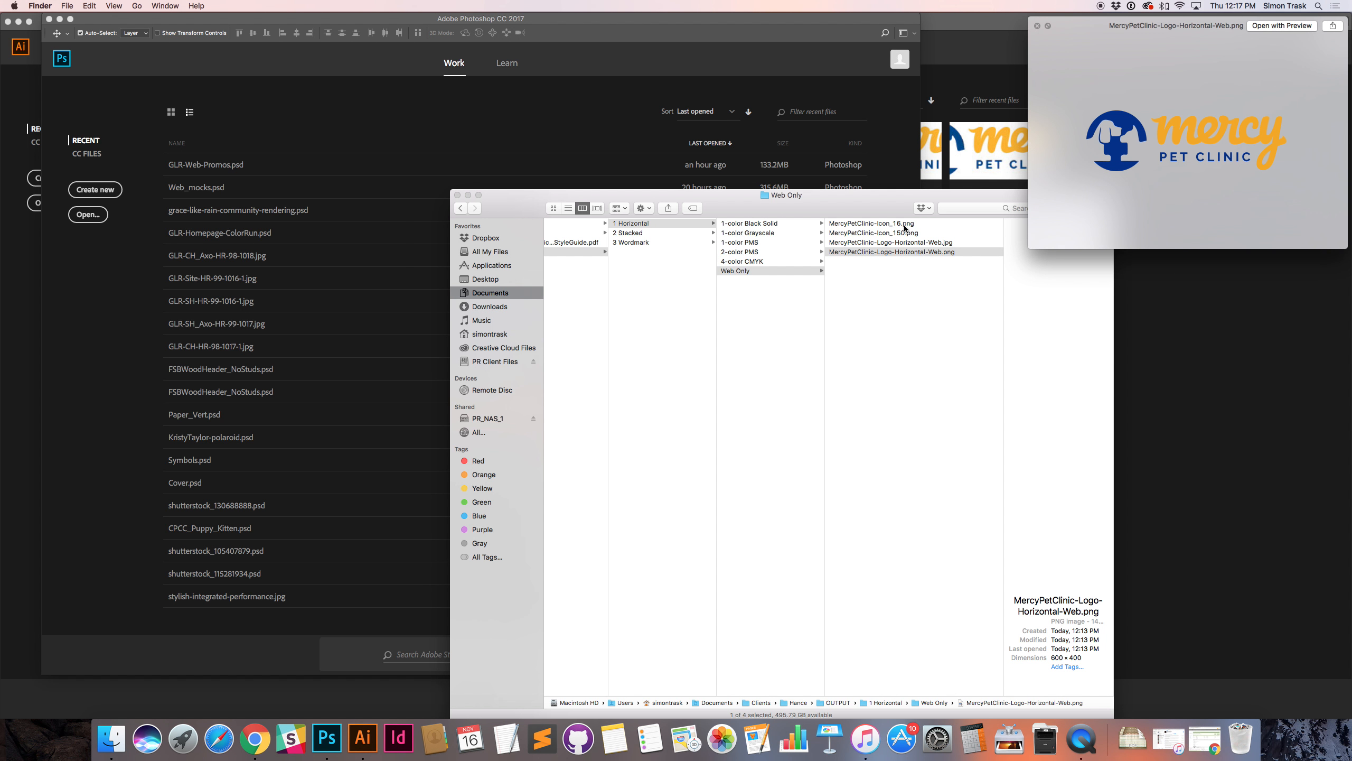
key("Up")
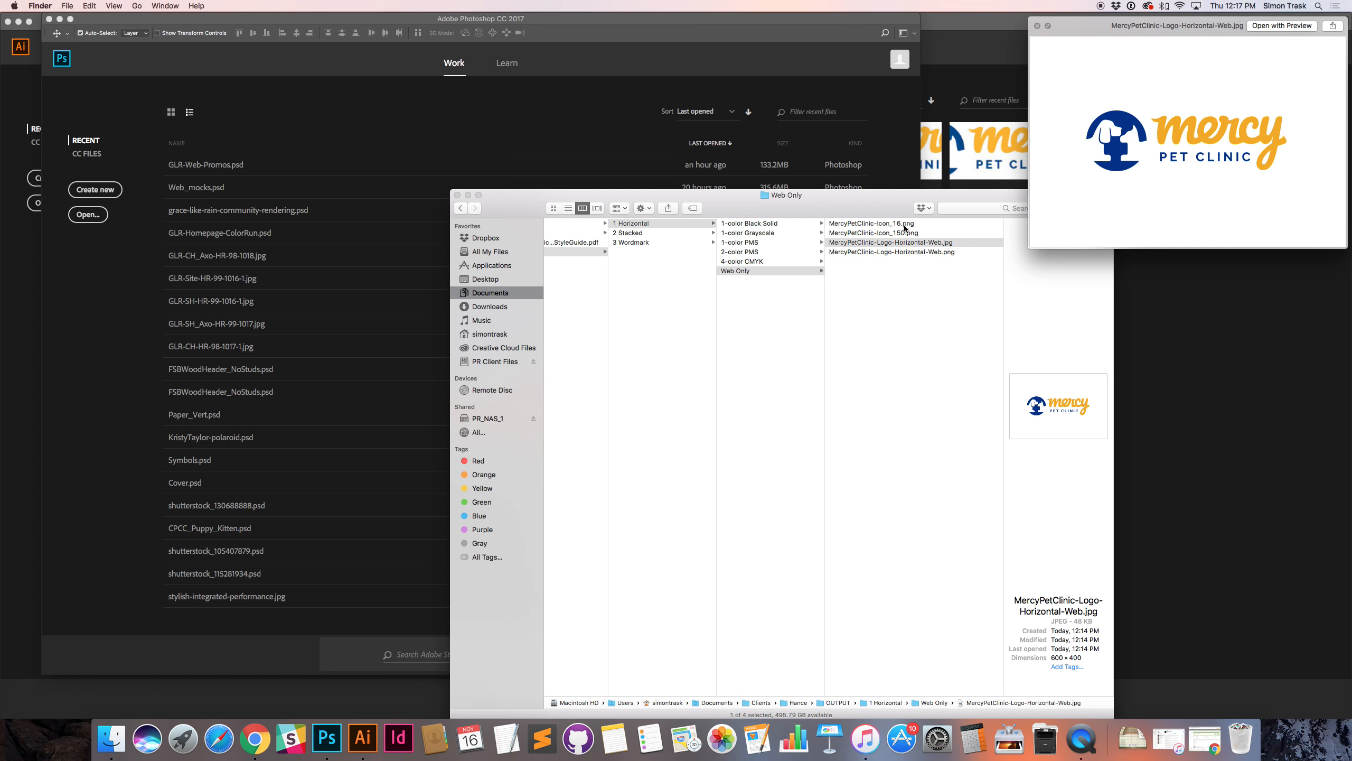
key("Up")
key("Up")
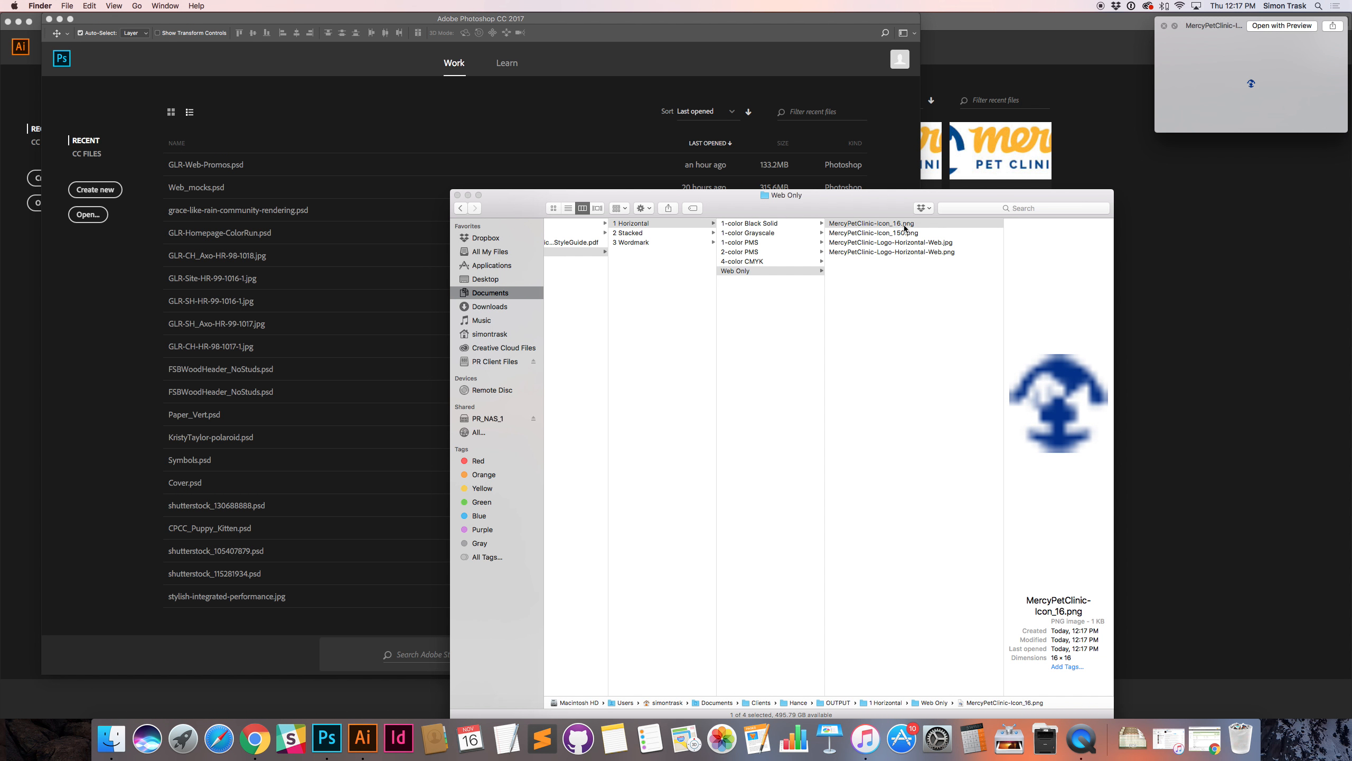
key("space")
left_click(896, 281)
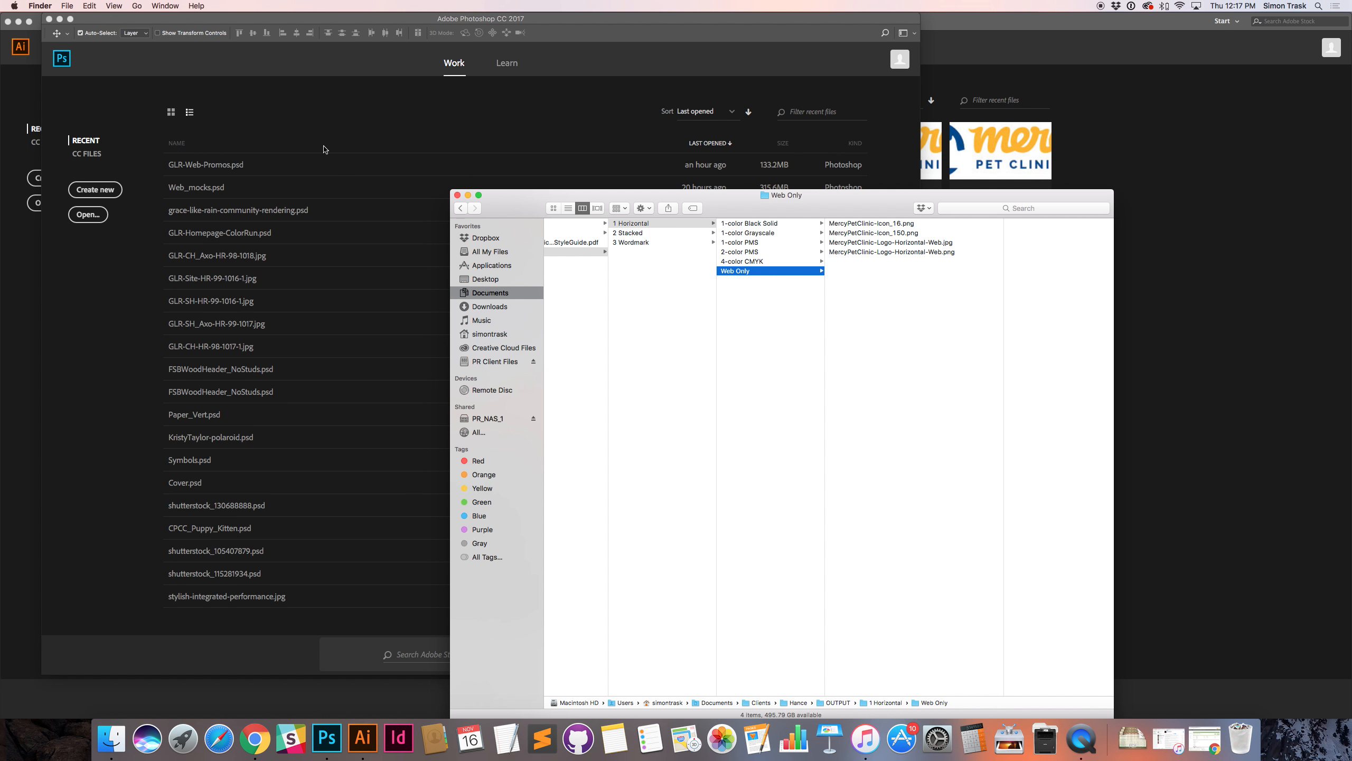
Step: Open MercyPetClinic-Logo-Horizontal-4color-CMYK.ai in Illustrator and browse the Wordmark and Horizontal output folders in Finder, ending in Web Only
left_click(36, 106)
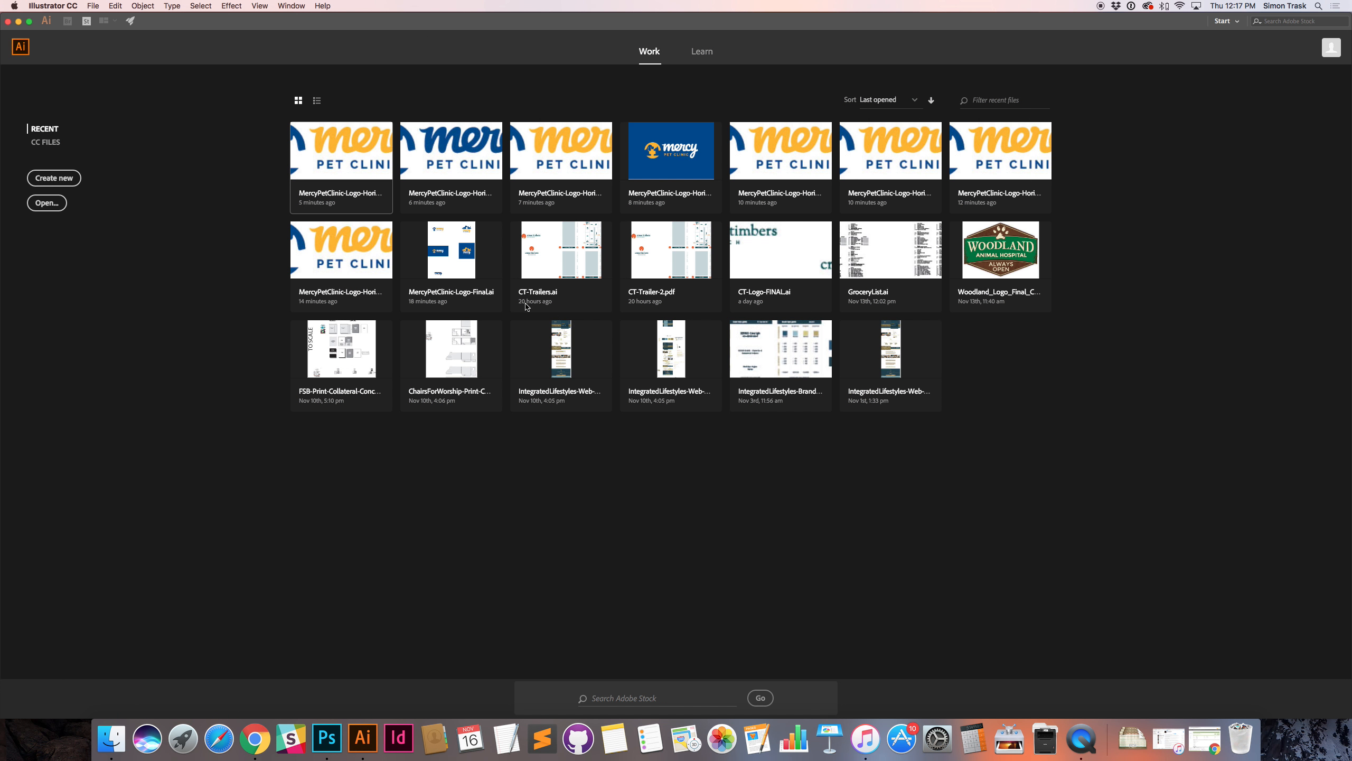
key("super+Tab")
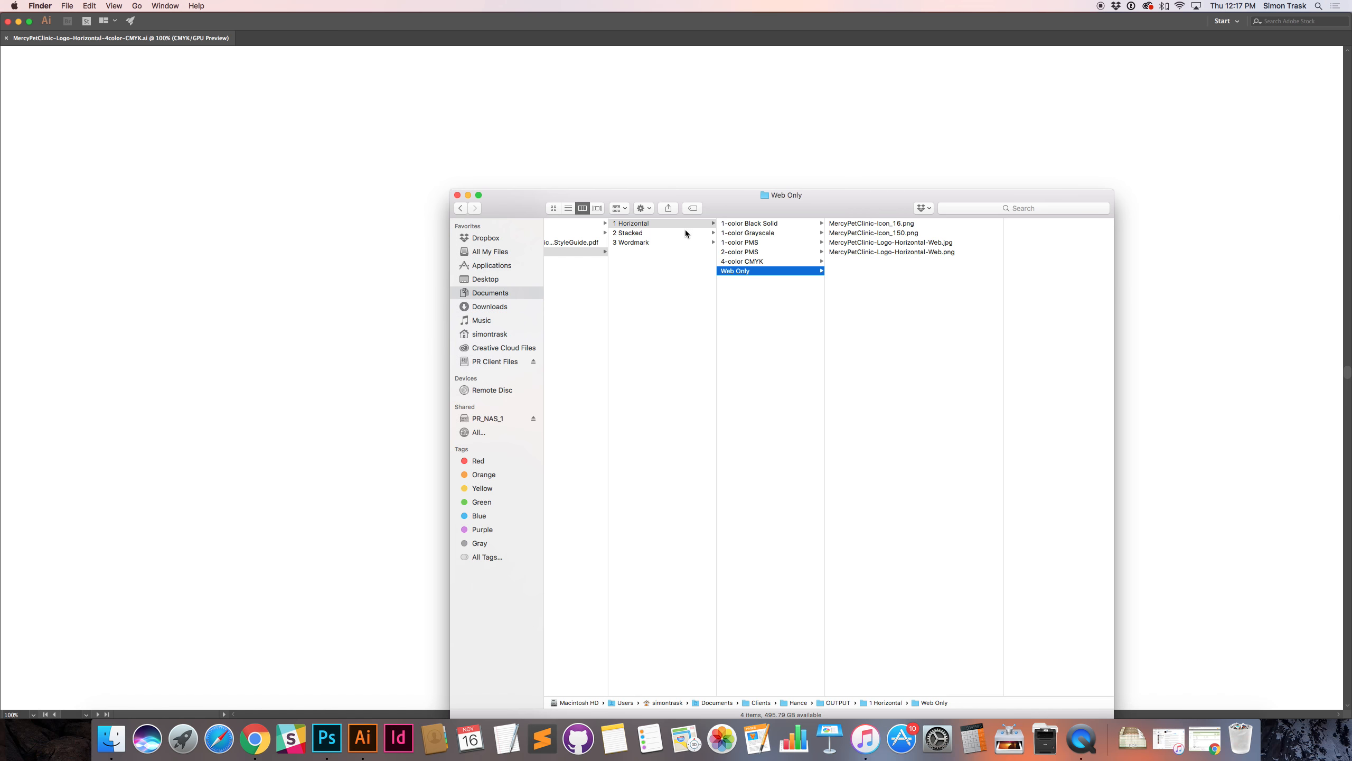
left_click(629, 243)
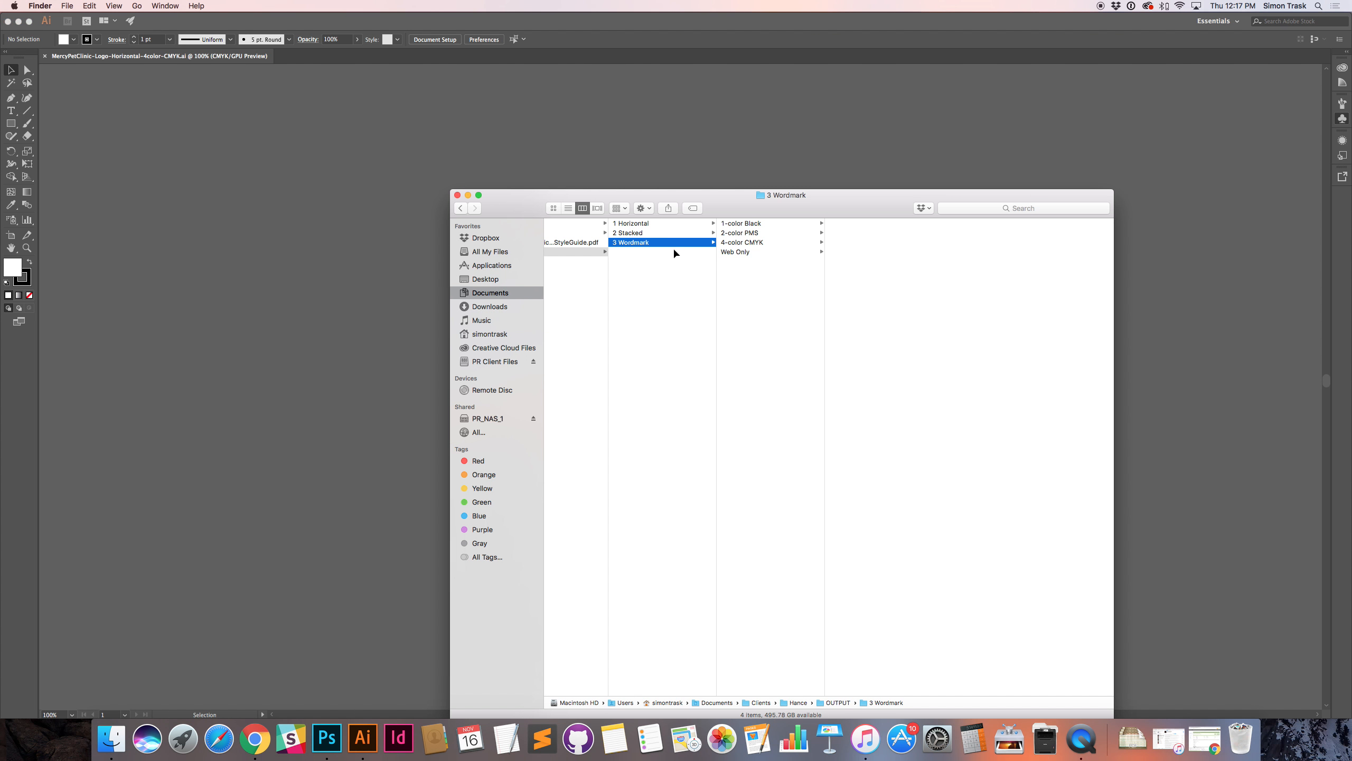
left_click(654, 224)
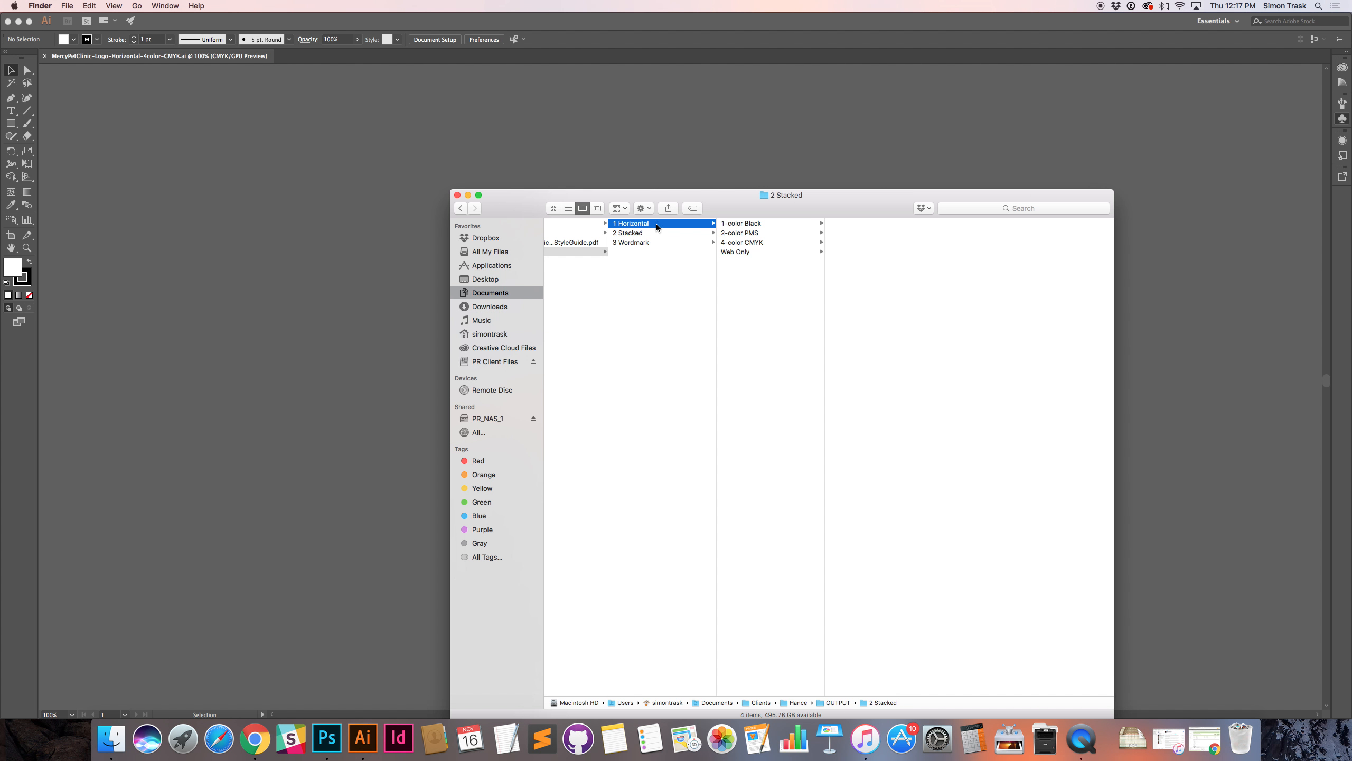
left_click(763, 271)
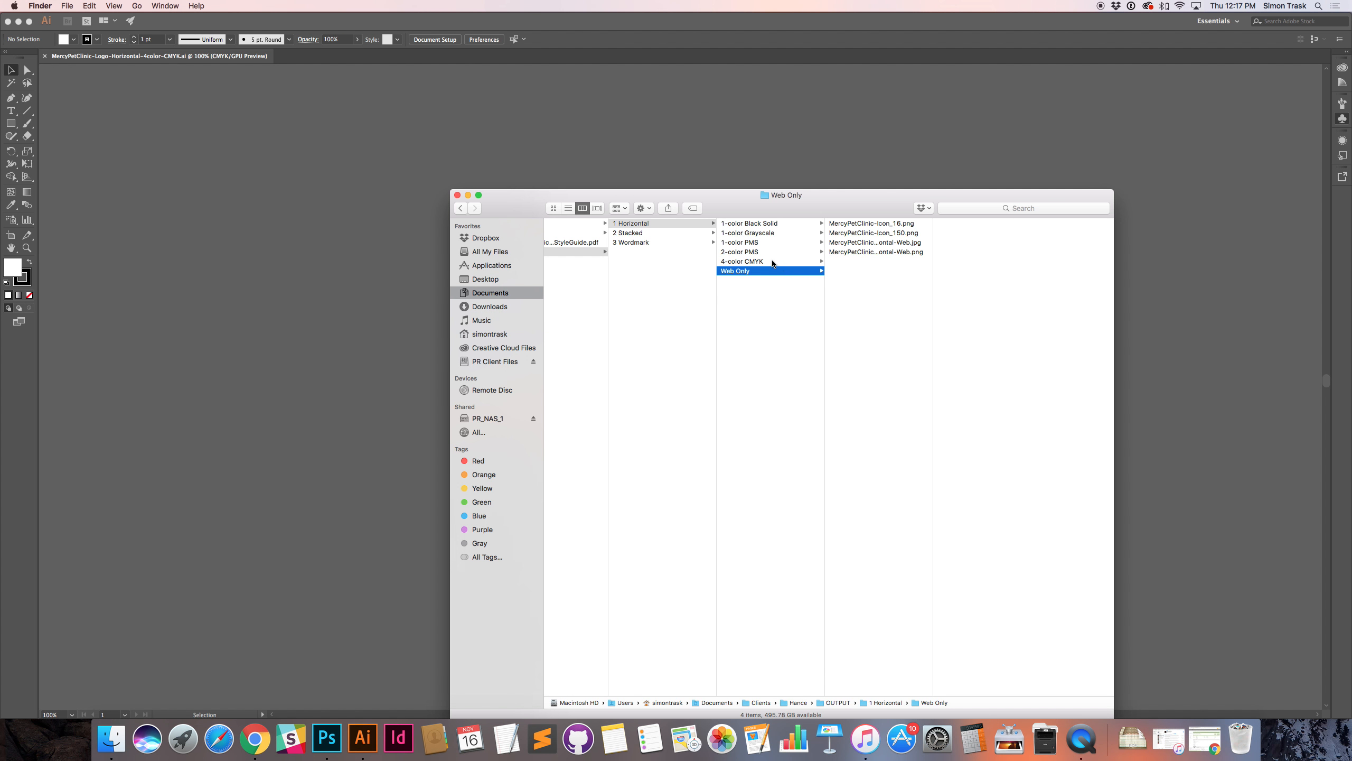
Step: Review the color-variant subfolders inside the 1 Horizontal, 2 Stacked and 3 Wordmark folders of OUTPUT
left_click(771, 261)
left_click(762, 281)
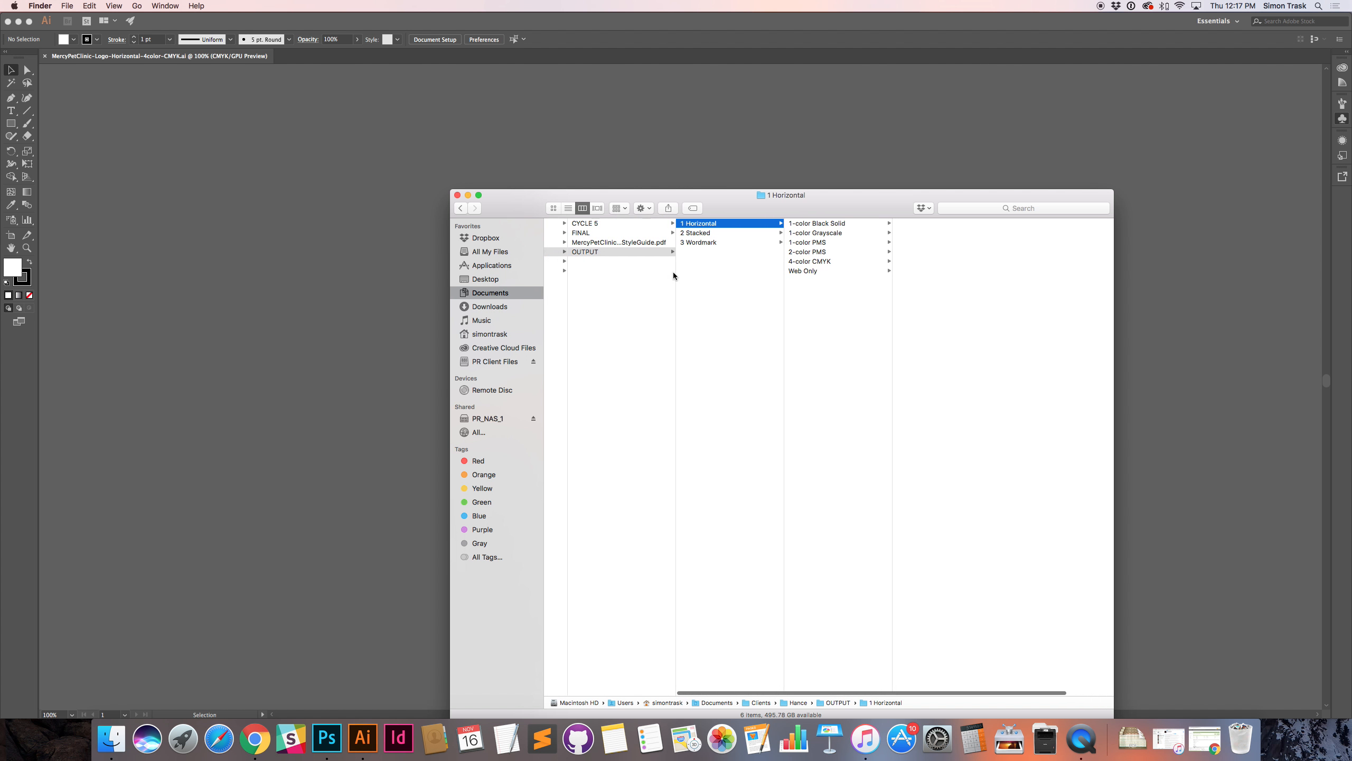
left_click(723, 235)
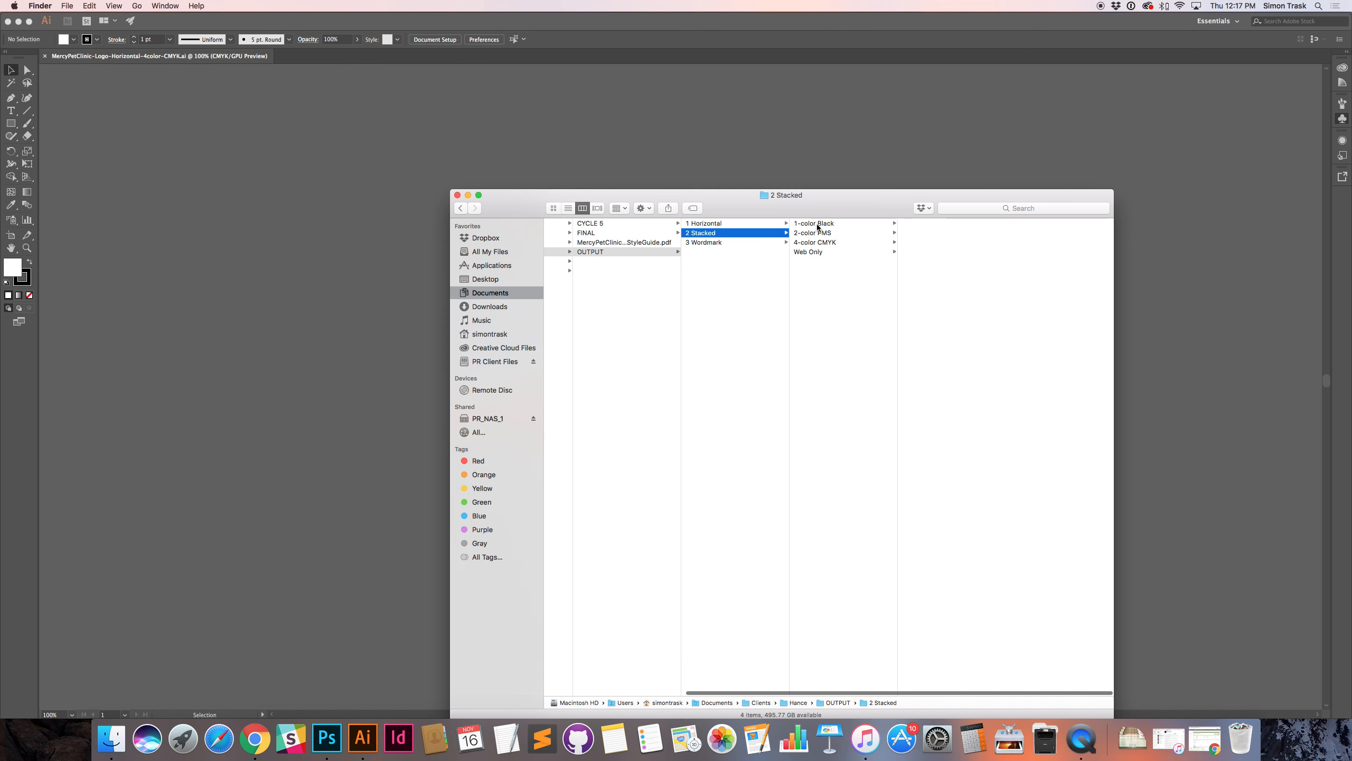
left_click(739, 243)
left_click(809, 225)
left_click(820, 233)
left_click(820, 243)
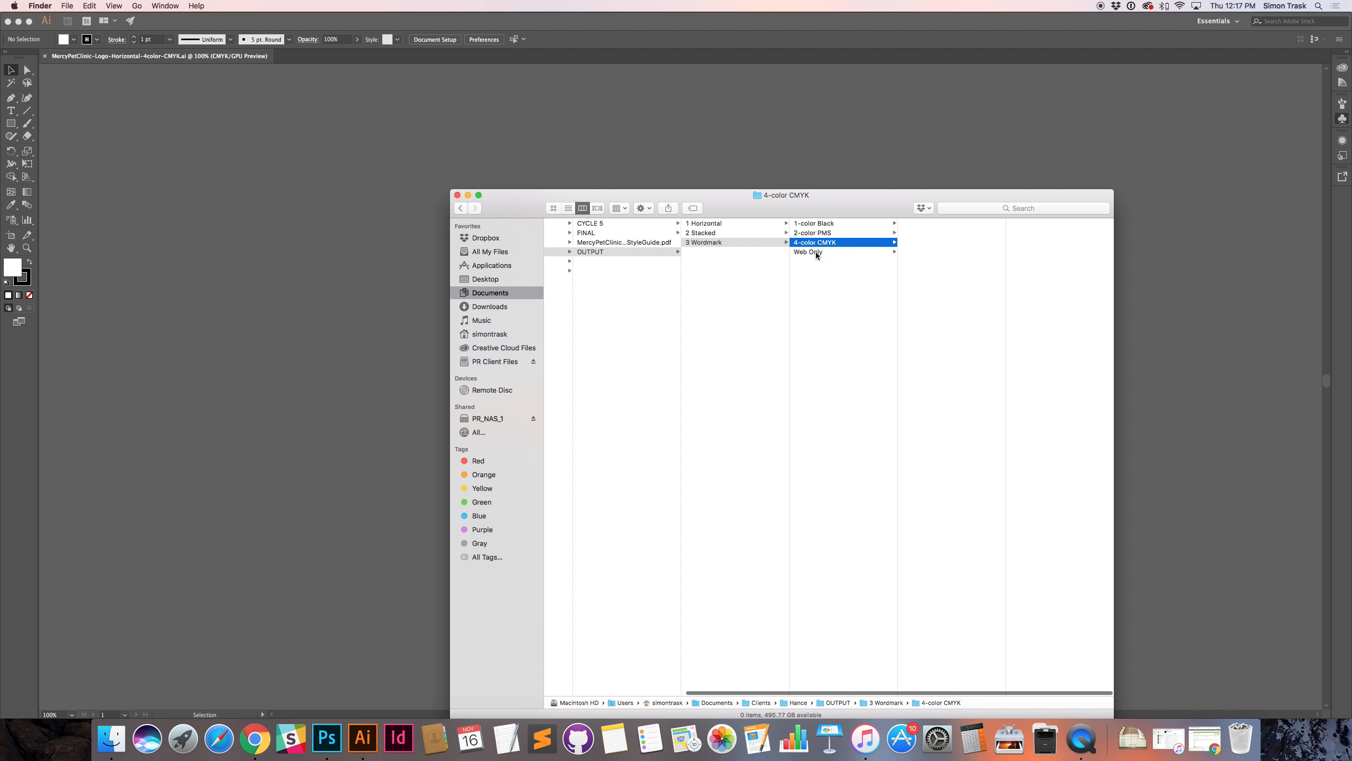
left_click(733, 226)
left_click(727, 234)
left_click(732, 248)
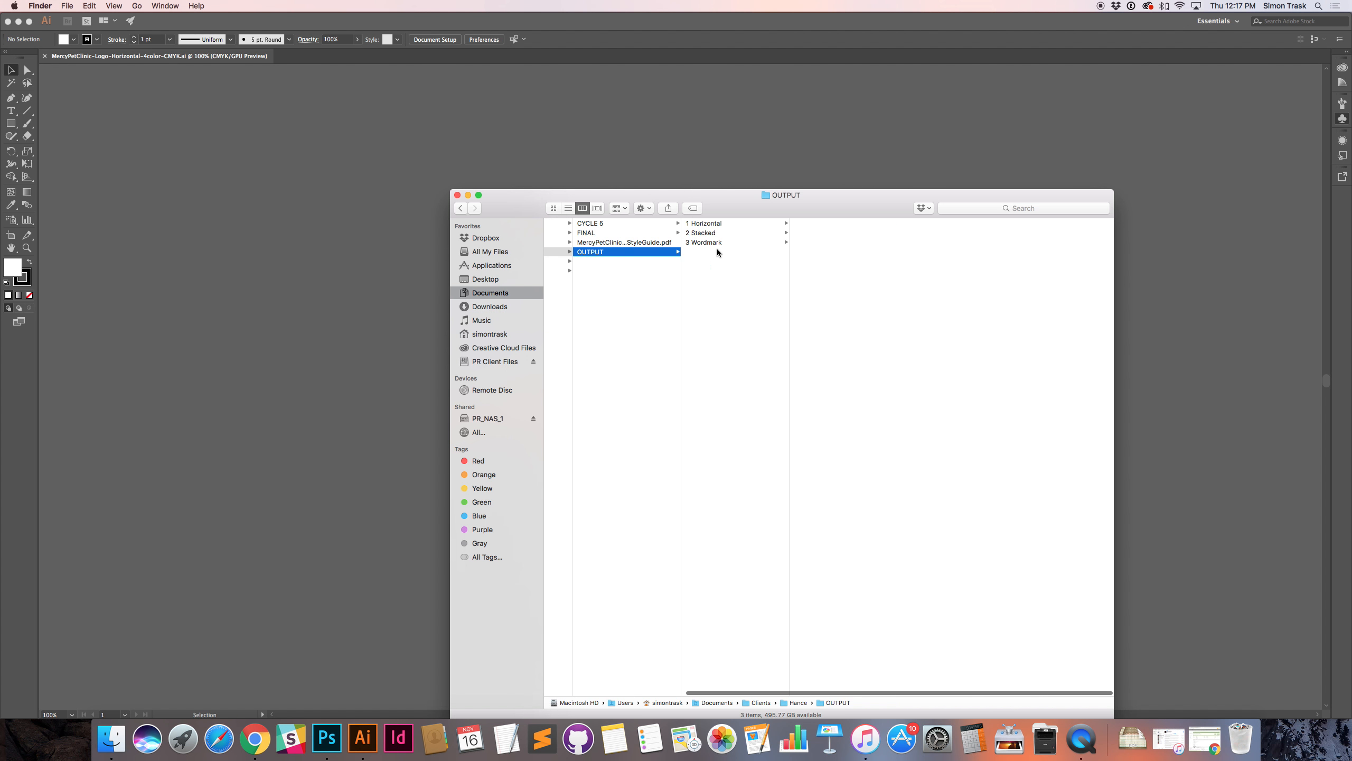
key("super+a")
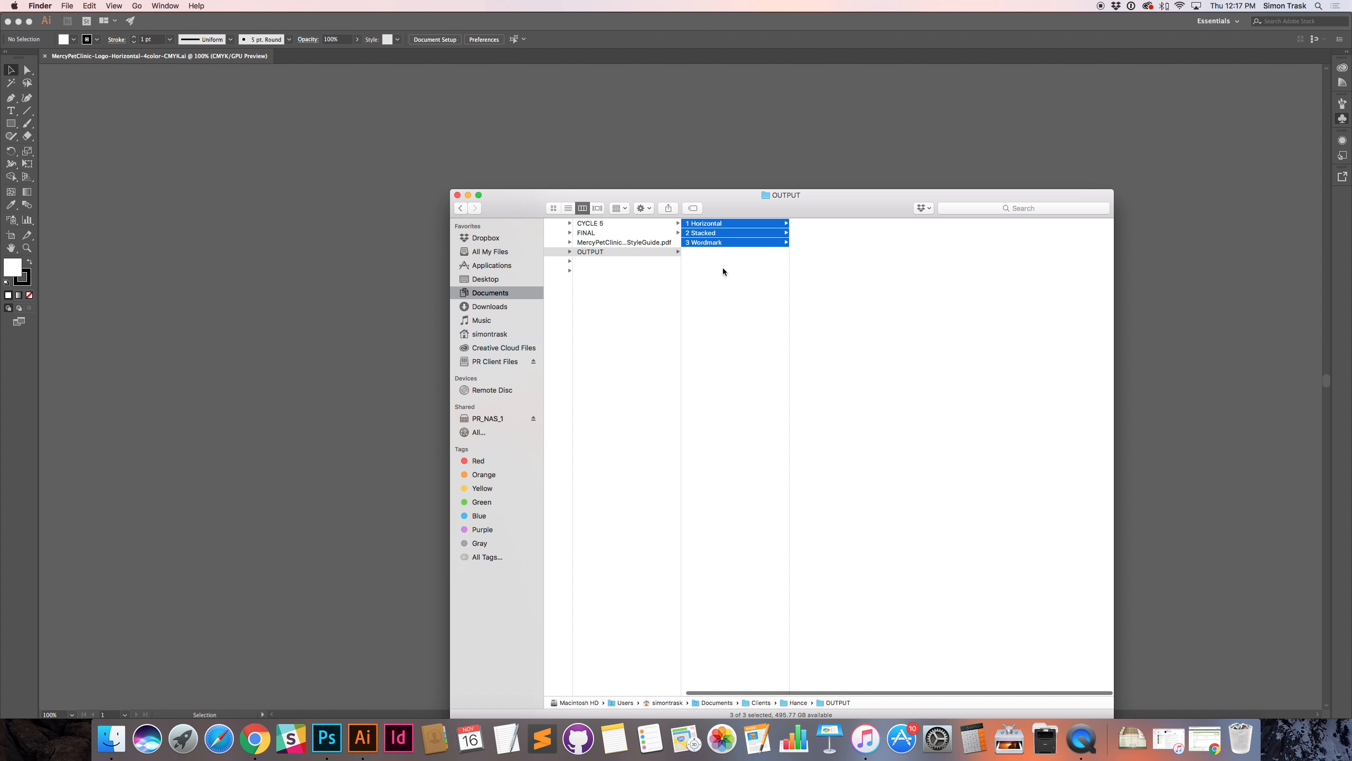
left_click(719, 224)
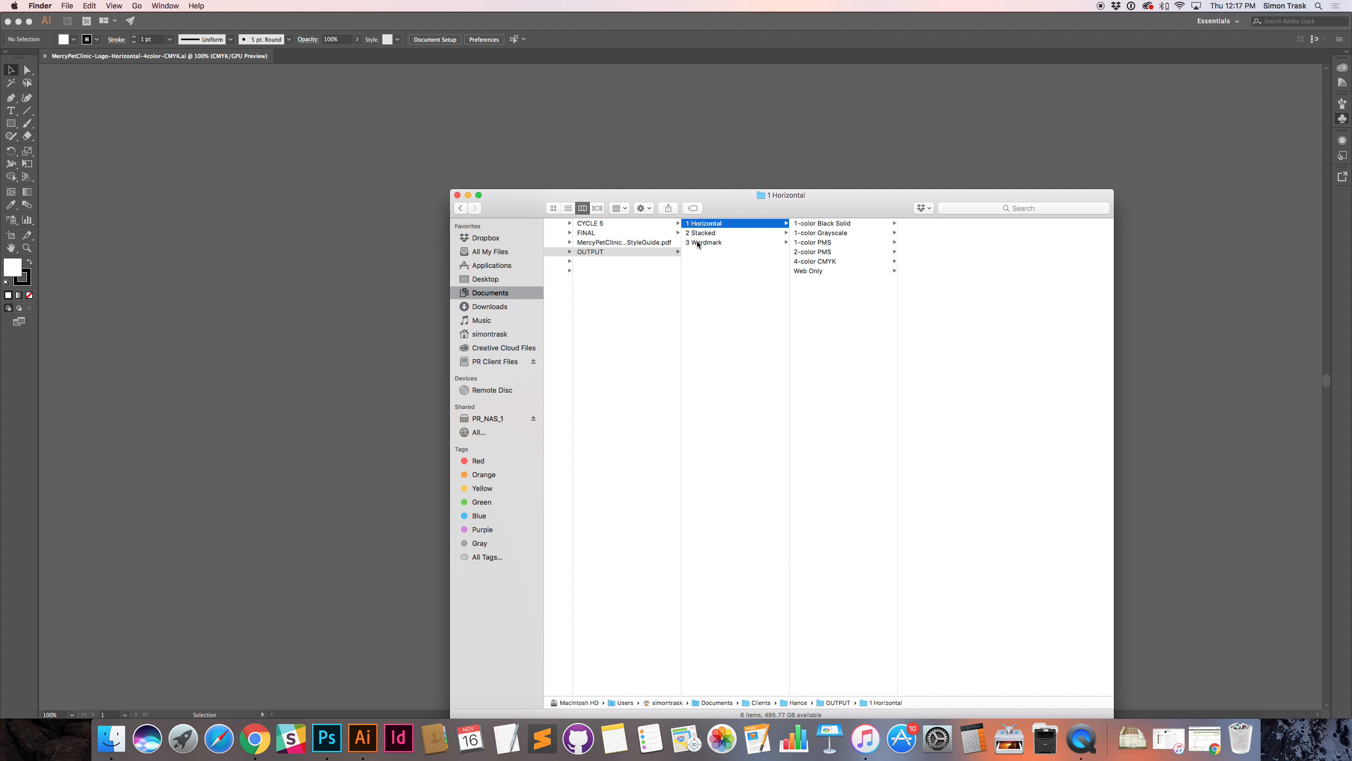
left_click_drag(849, 298, 826, 212)
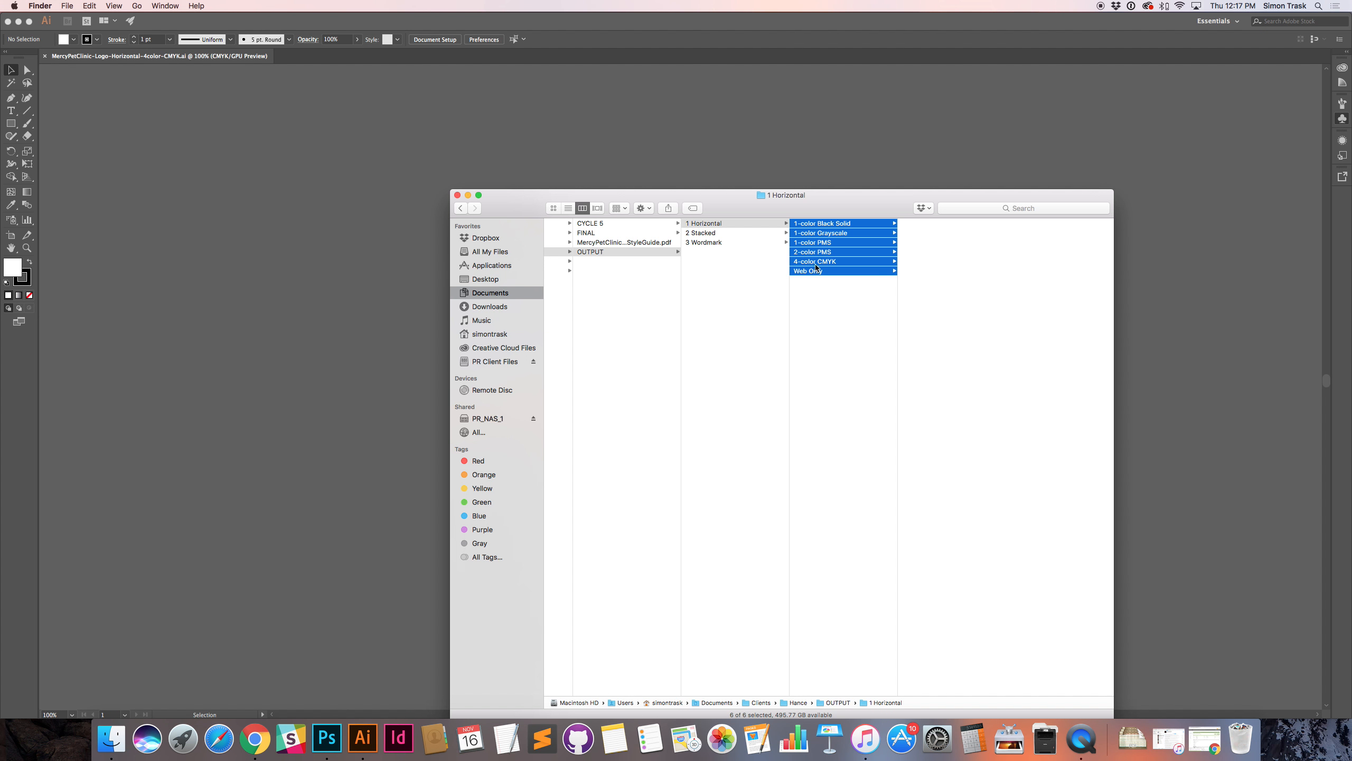
Step: Compress the 1 Horizontal, 2 Stacked and 3 Wordmark folders in OUTPUT into one ZIP archive
left_click_drag(740, 270, 717, 213)
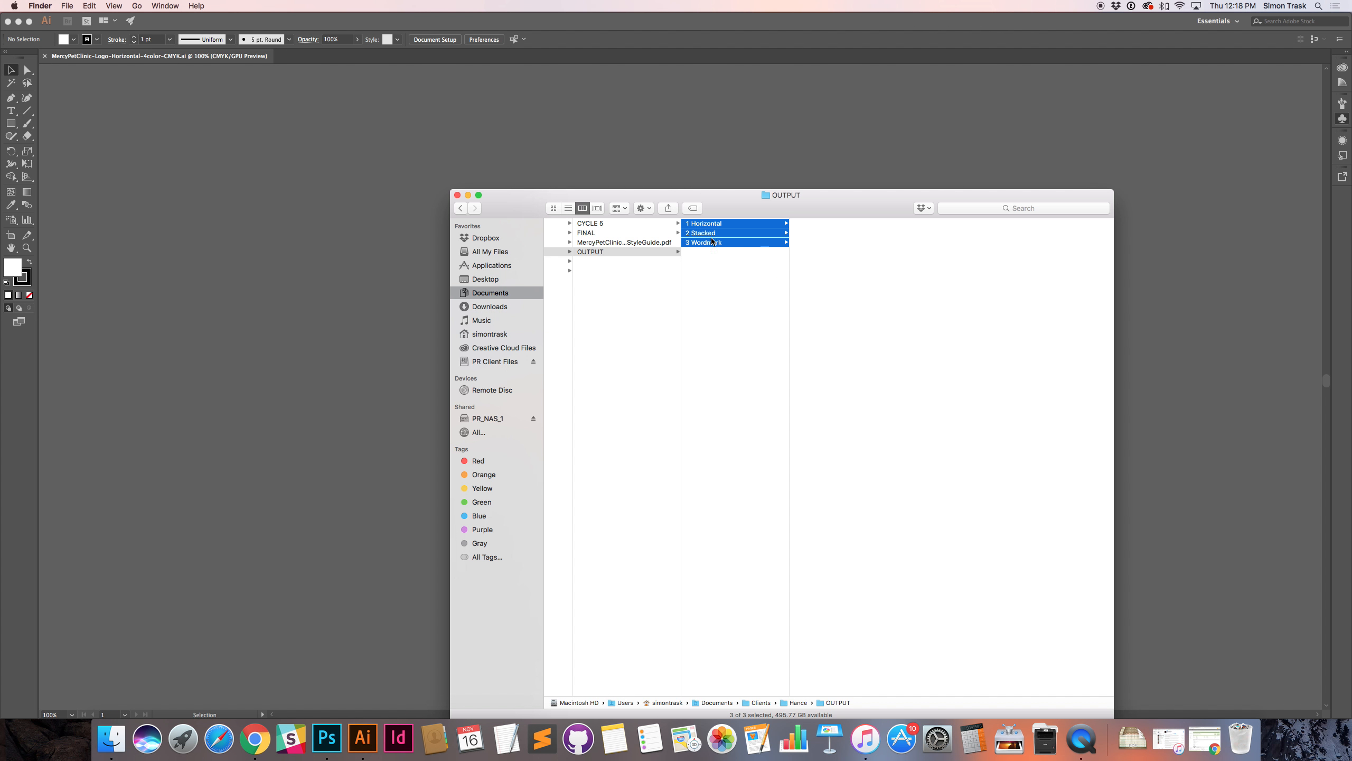
left_click(729, 262)
left_click_drag(738, 270, 709, 213)
right_click(709, 231)
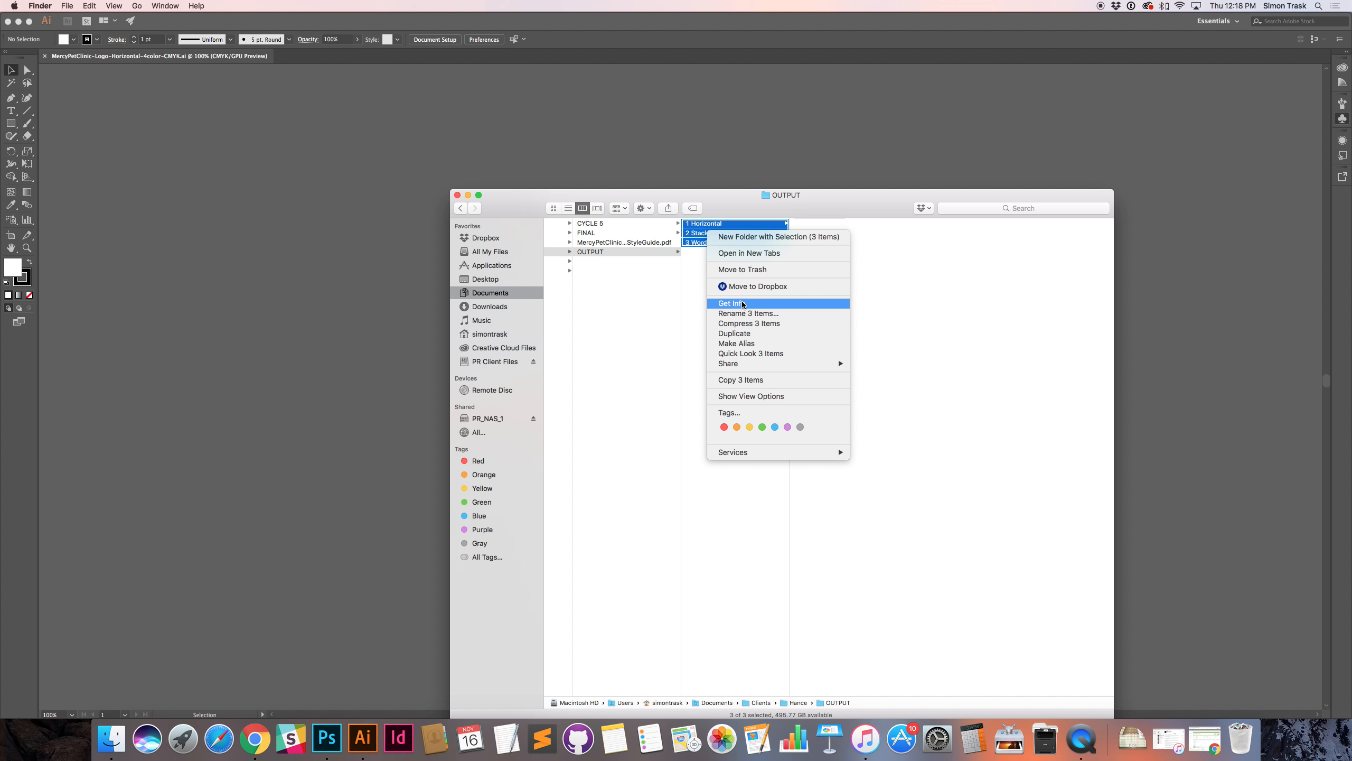
left_click(746, 323)
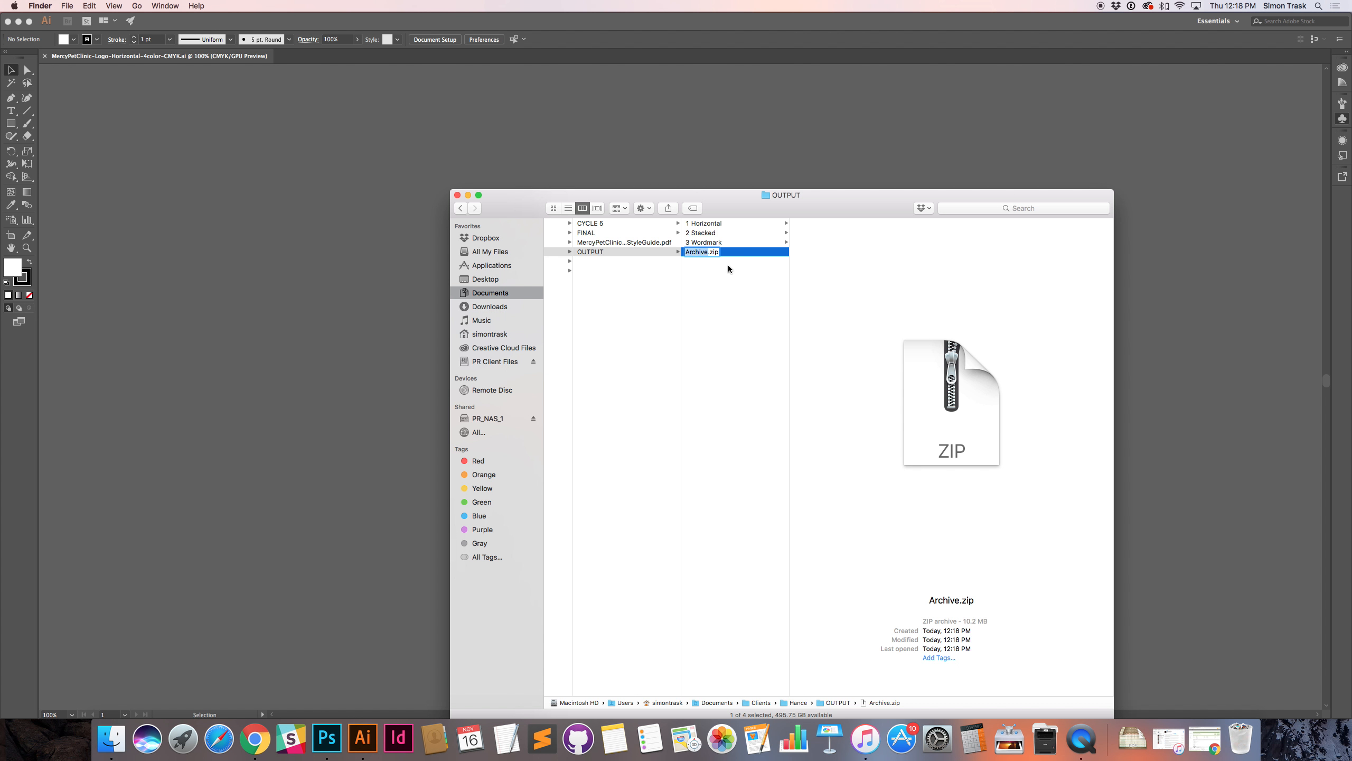
Step: Copy the base file name of MercyPetClinic-Logo-Final.ai from the FINAL folder
left_click(650, 243)
key("Return")
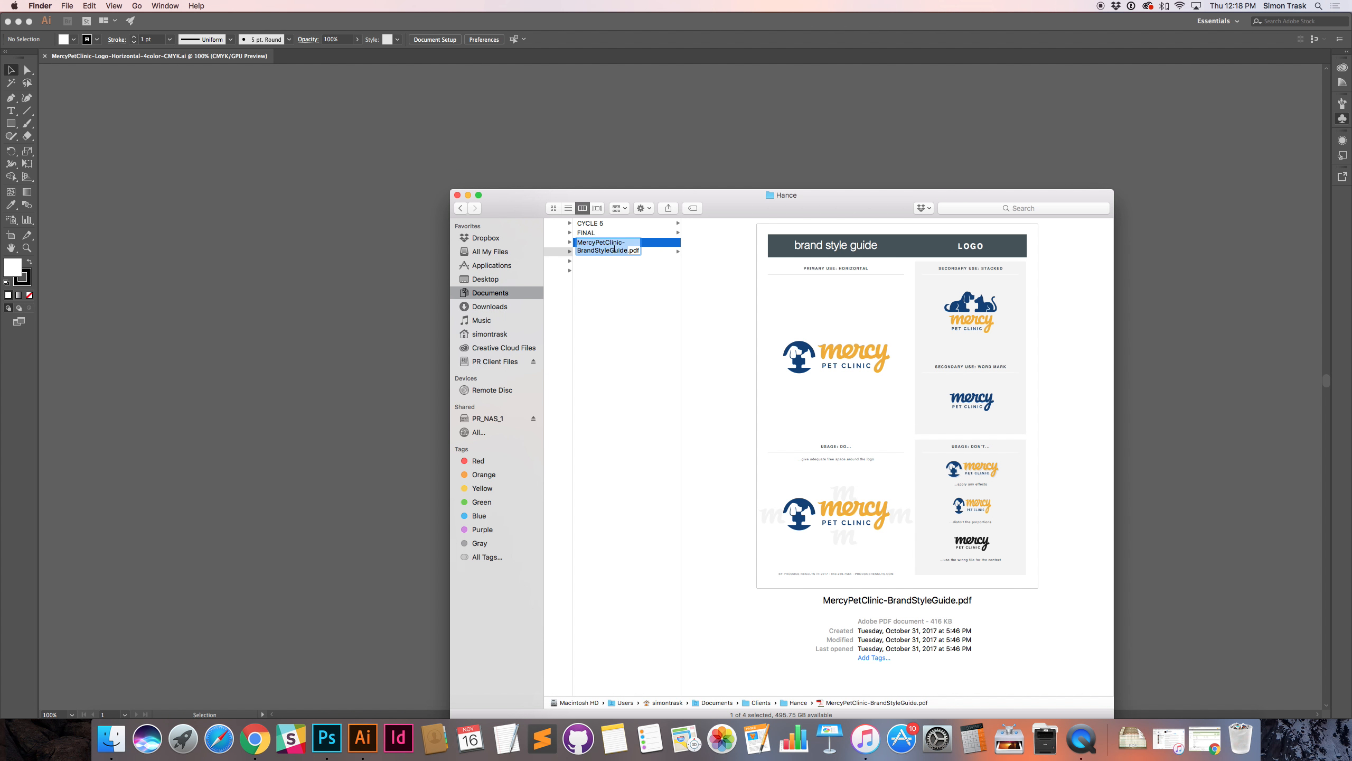
left_click(663, 251)
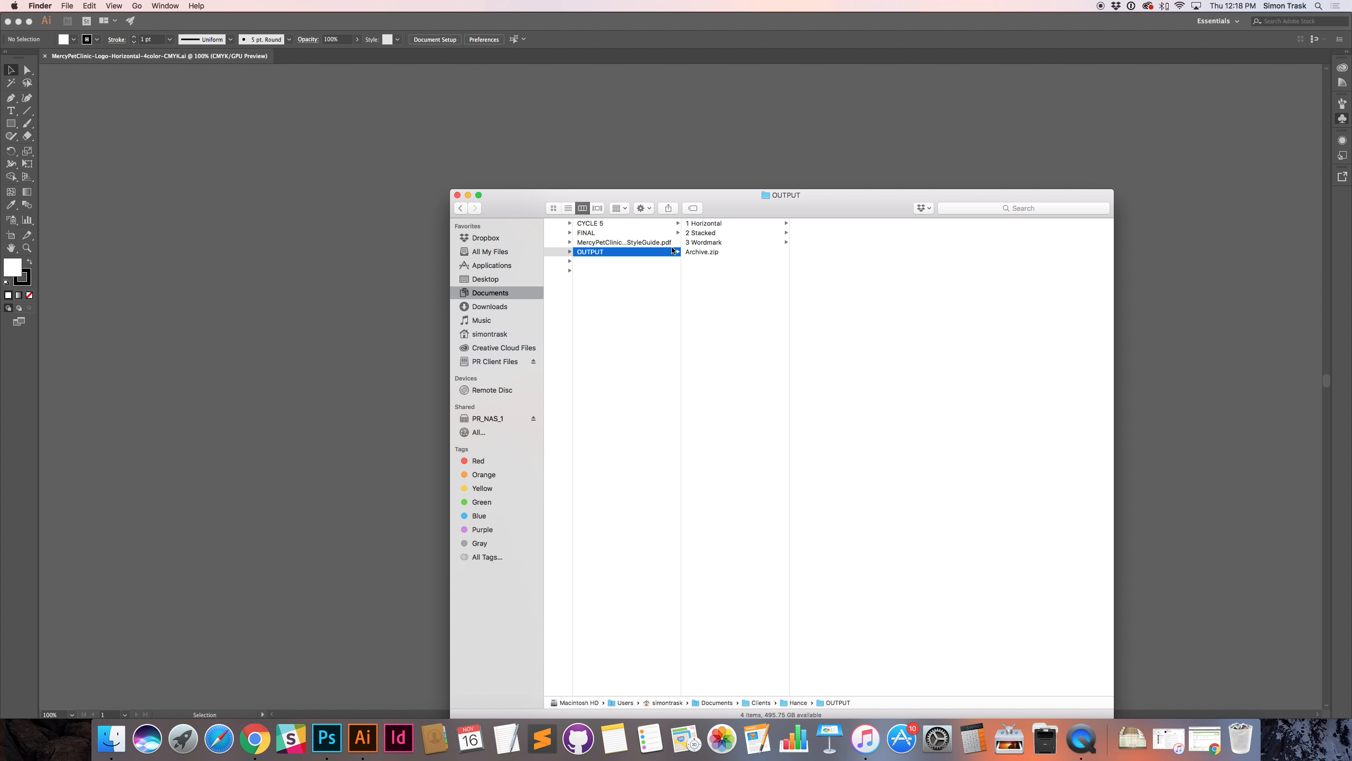
left_click(649, 234)
left_click(699, 225)
key("Return")
key("cmd+c")
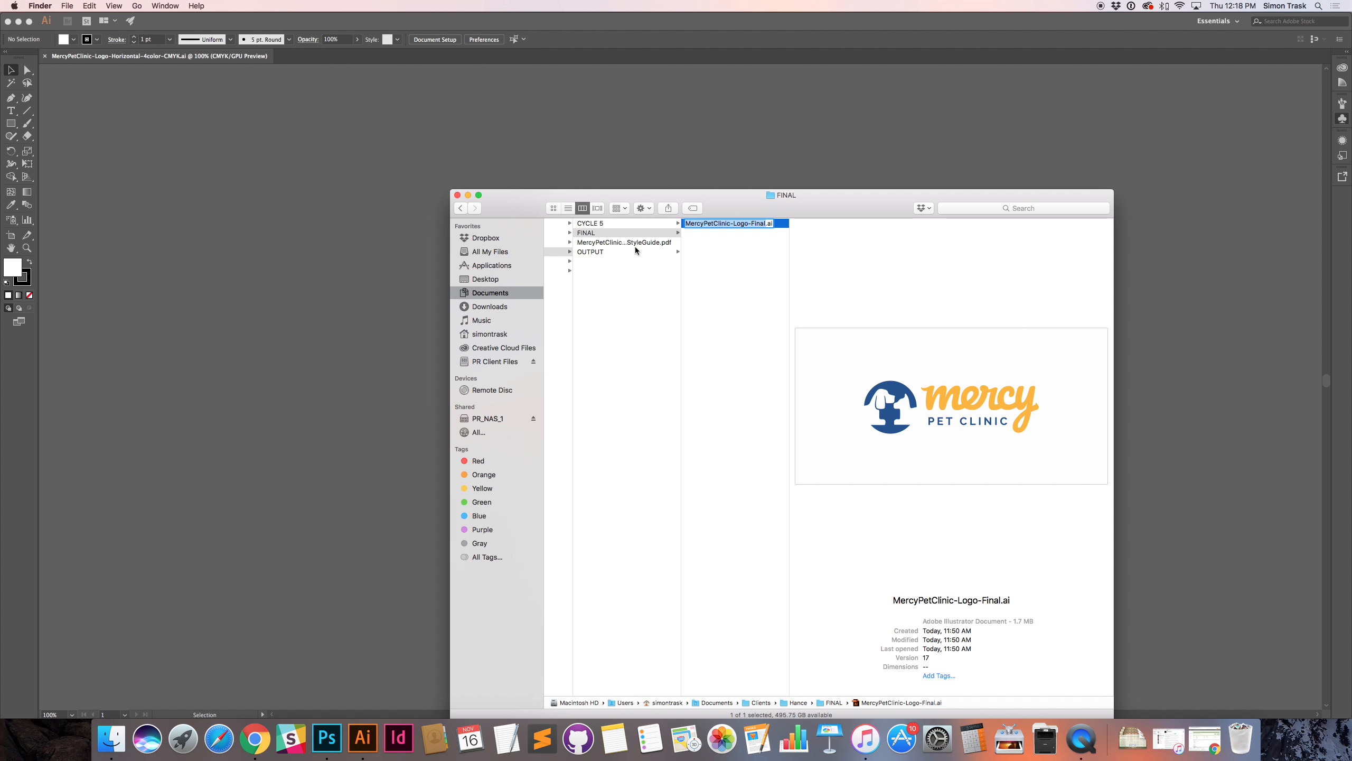
Step: Rename the archive in OUTPUT as MercyPetClinic-Logo-FileLibrary.zip and widen the column to fit its full name
left_click(655, 252)
left_click(692, 251)
key("Return")
key("cmd+v")
double_click(758, 252)
type("File")
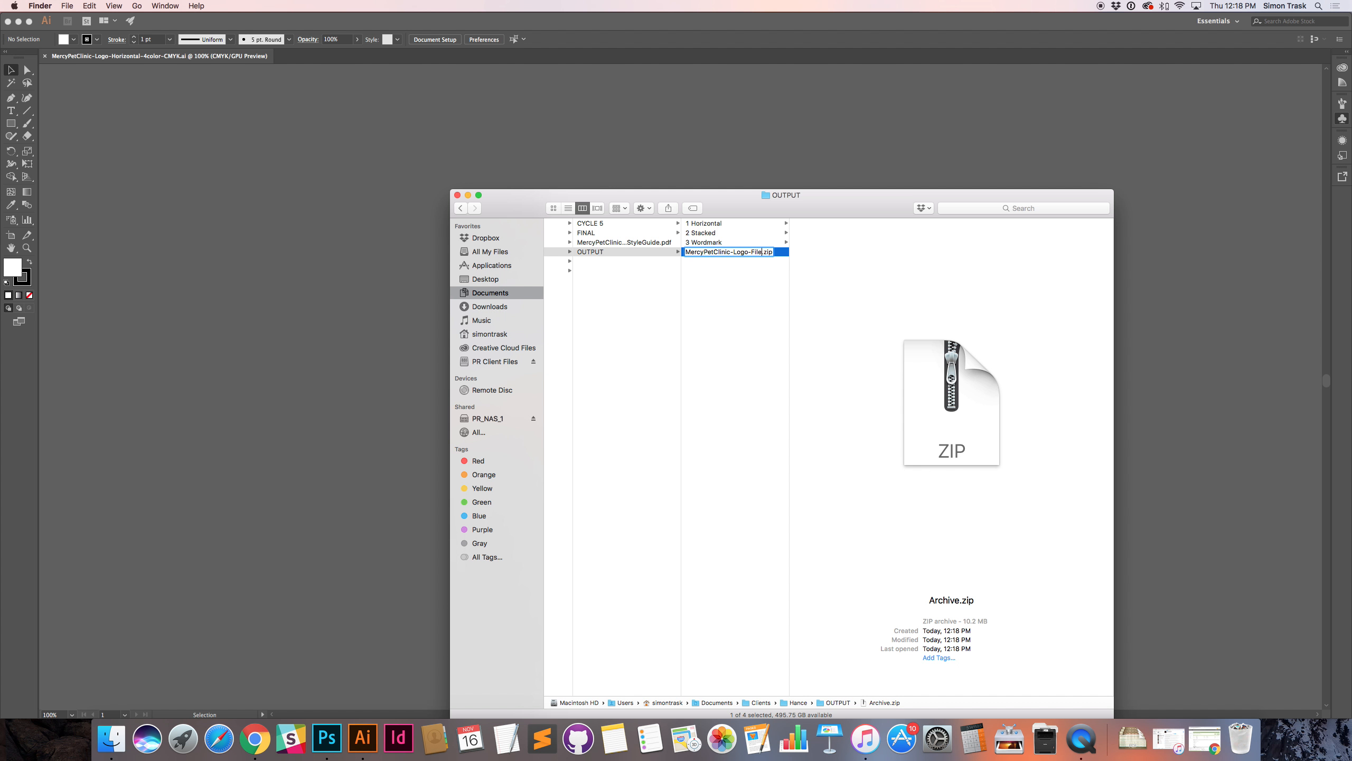
type("Library")
key("Return")
double_click(790, 291)
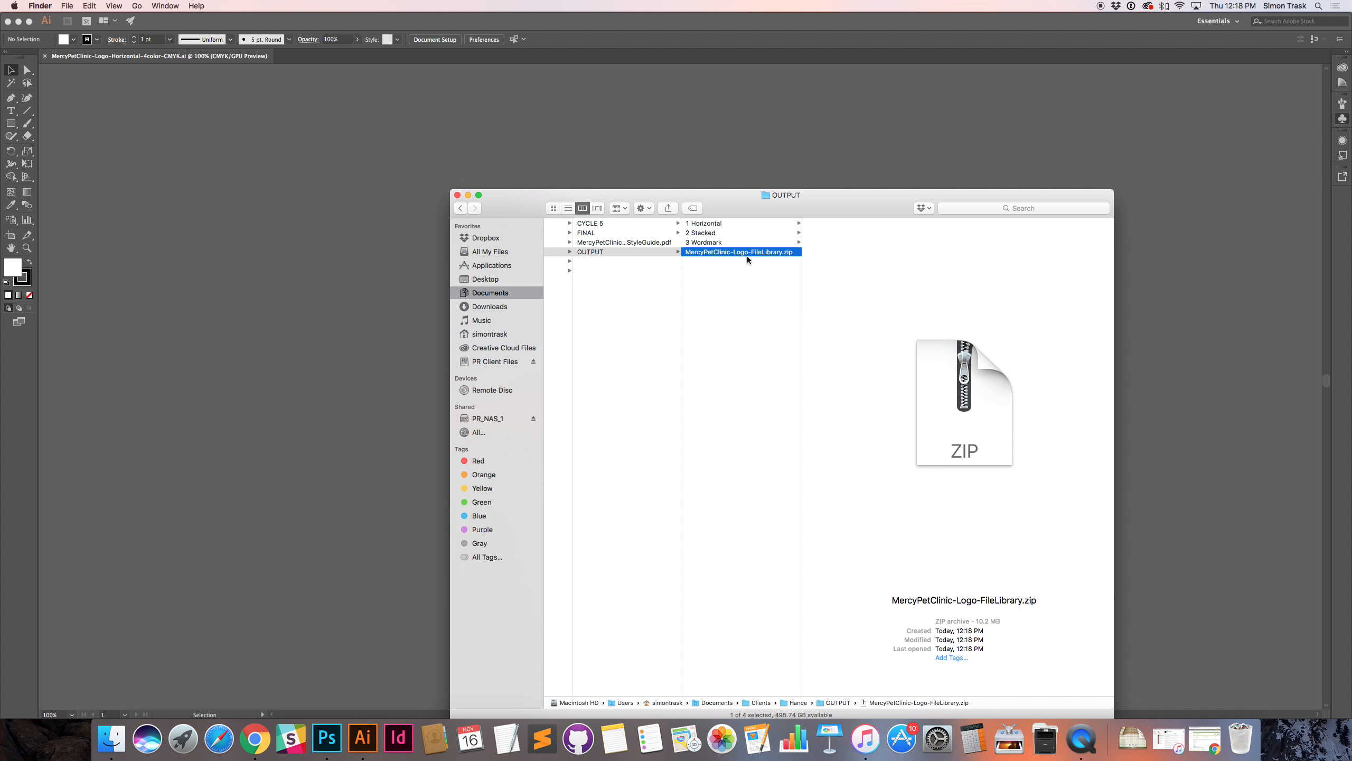
Step: Move MercyPetClinic-Logo-FileLibrary.zip from the OUTPUT folder to the Trash
left_click(739, 351)
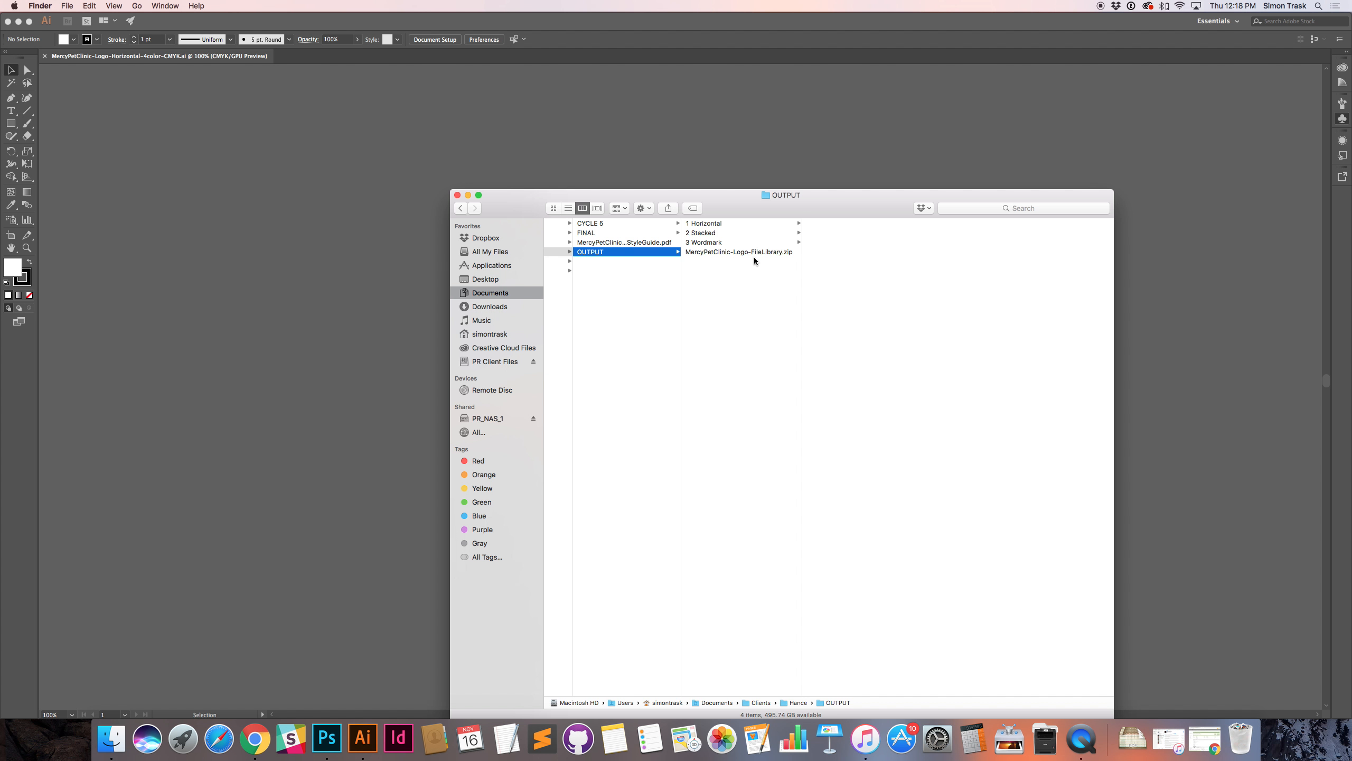
left_click(754, 254)
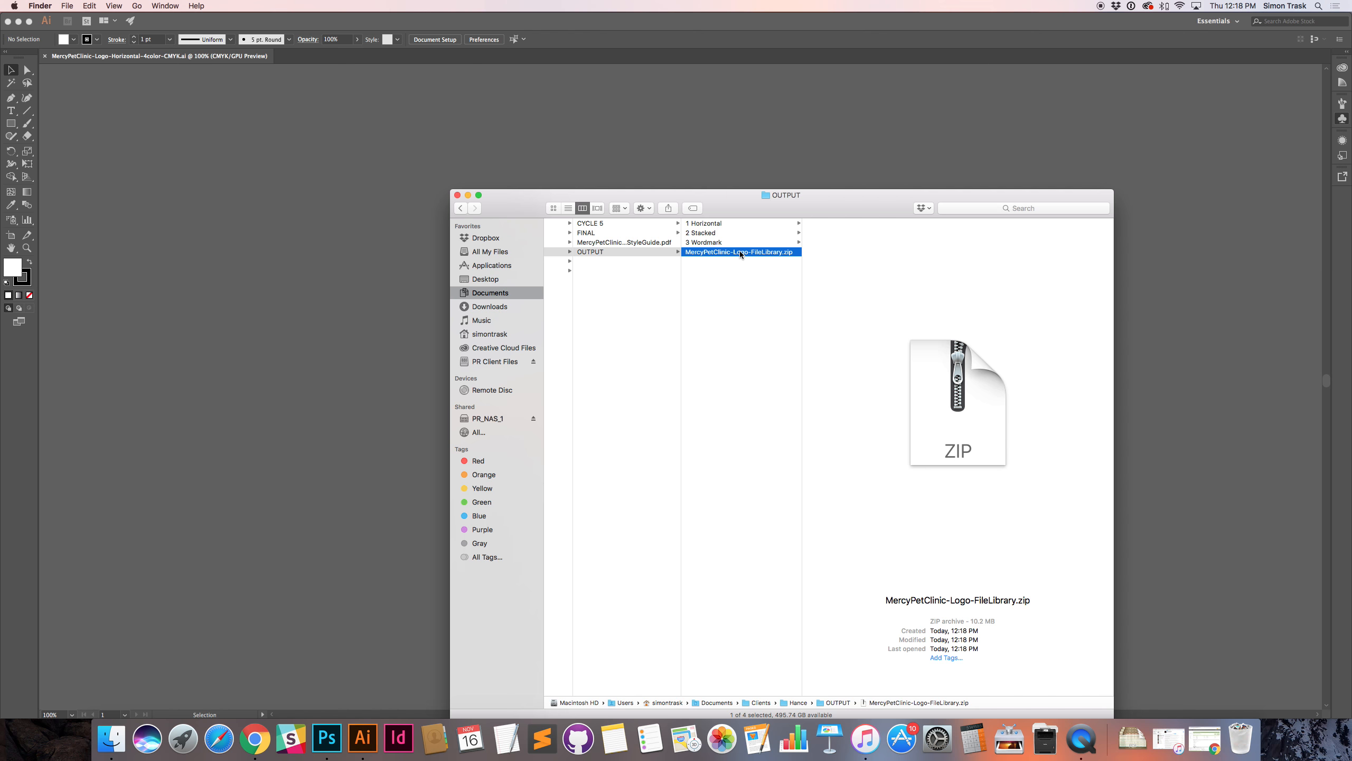
right_click(774, 253)
left_click(805, 285)
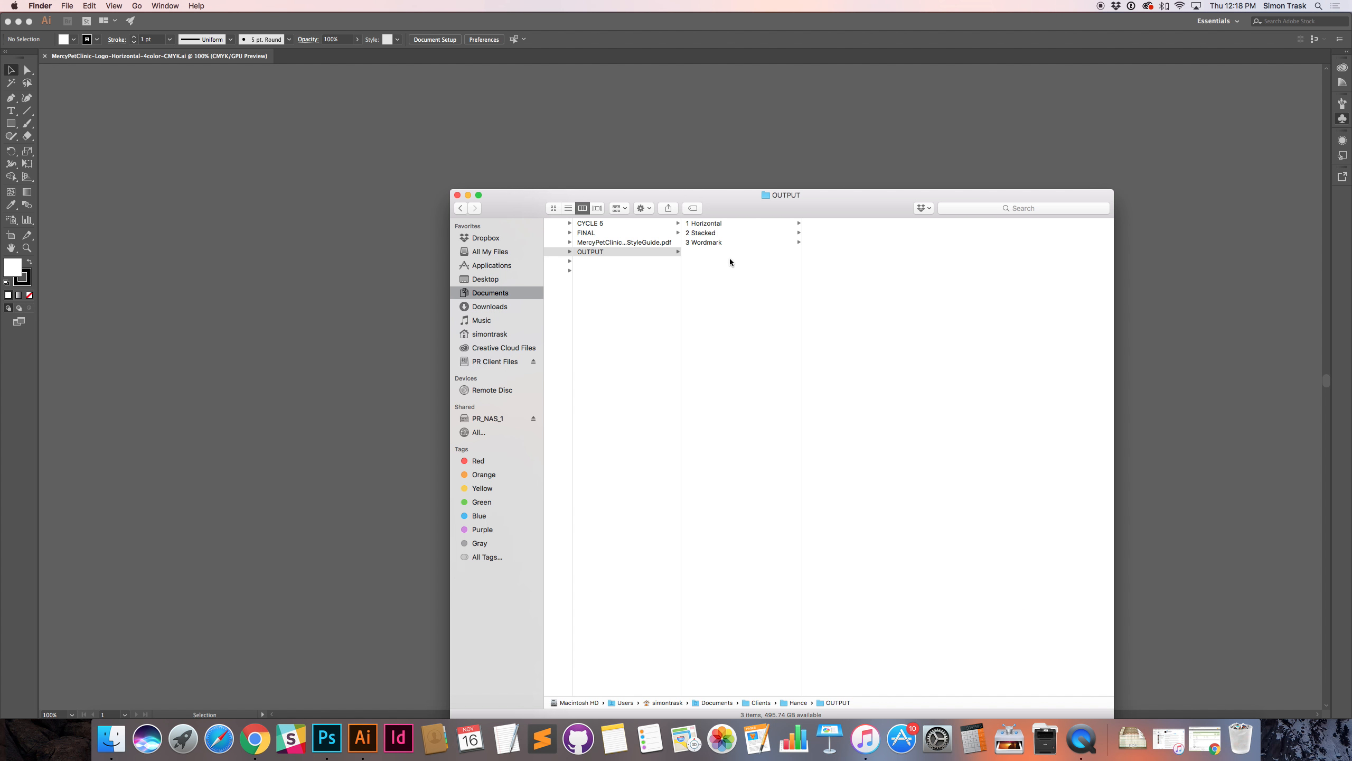
Step: Move MercyPetClinic-BrandStyleGuide.pdf into the OUTPUT folder
left_click(589, 243)
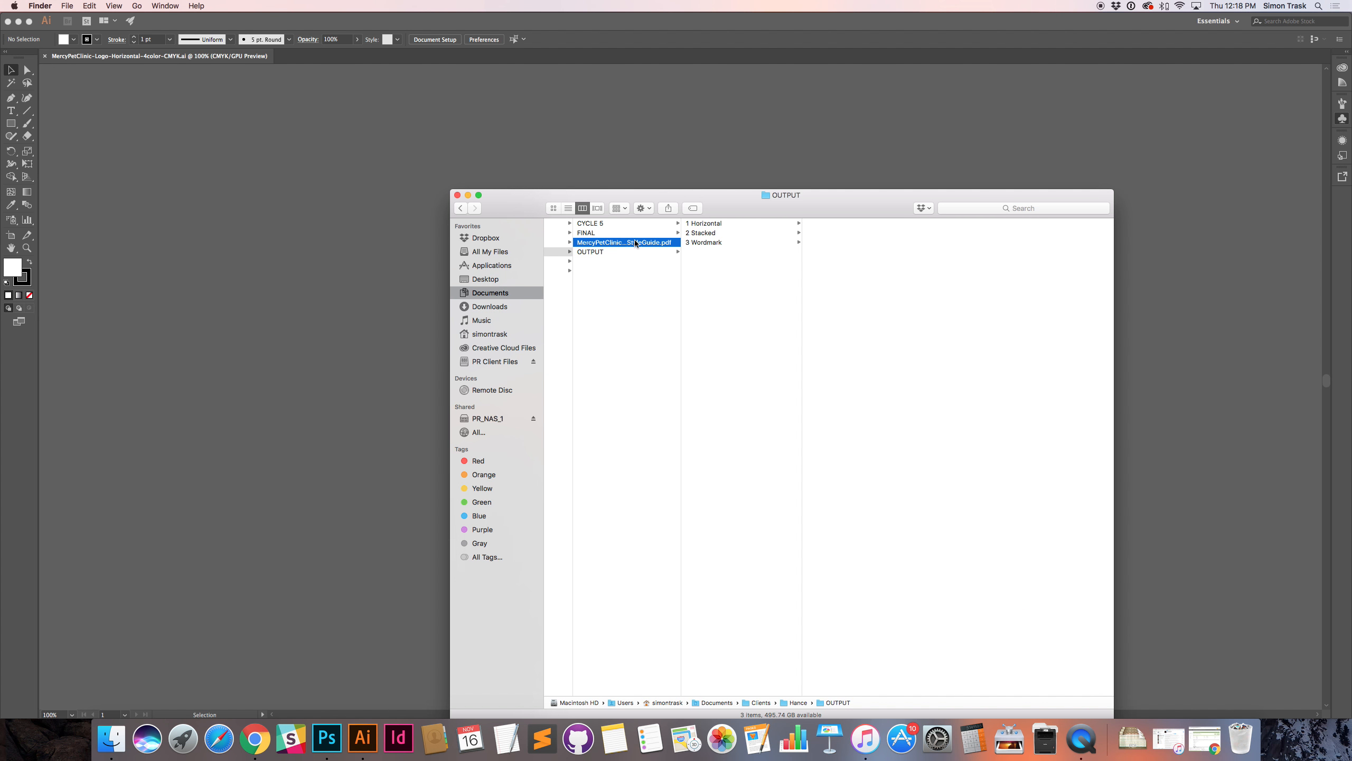
left_click(593, 243)
left_click_drag(595, 244, 737, 330)
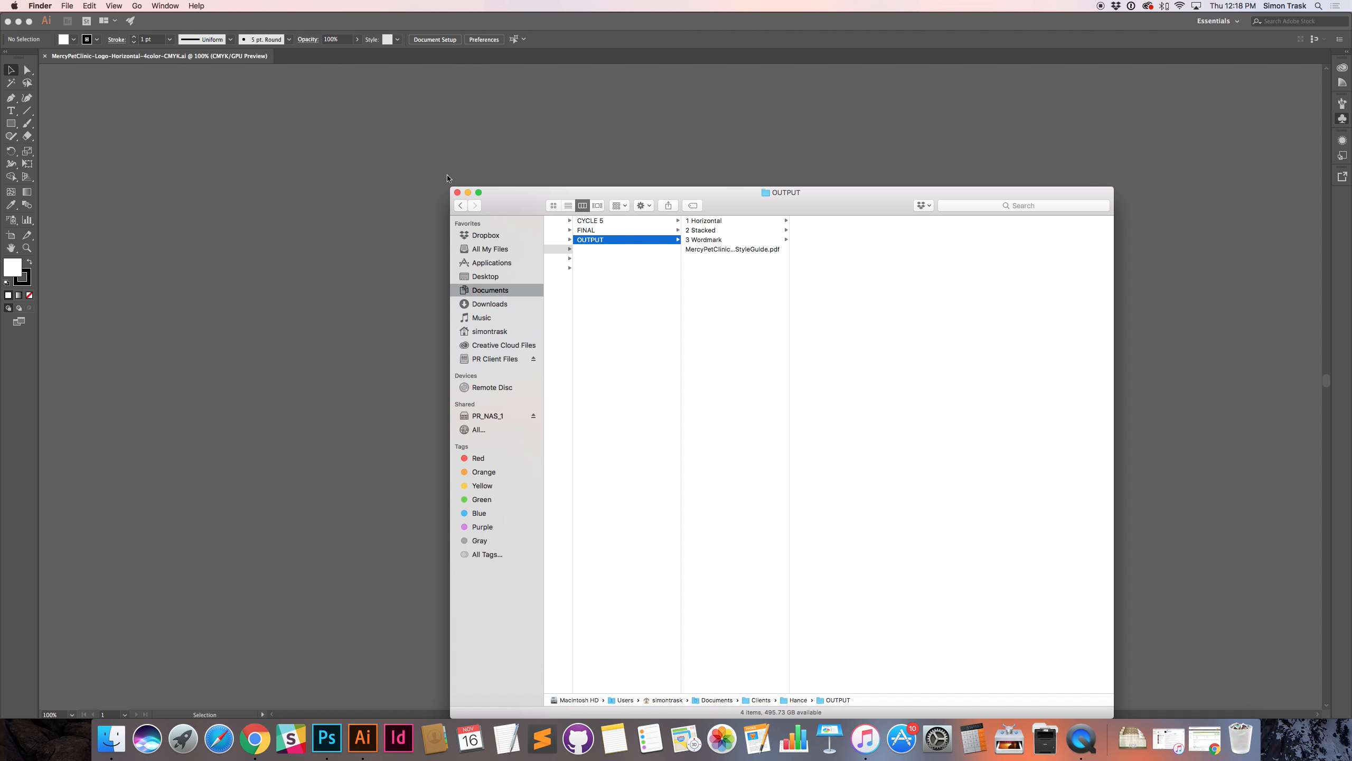
scroll(746, 270, "left", 2)
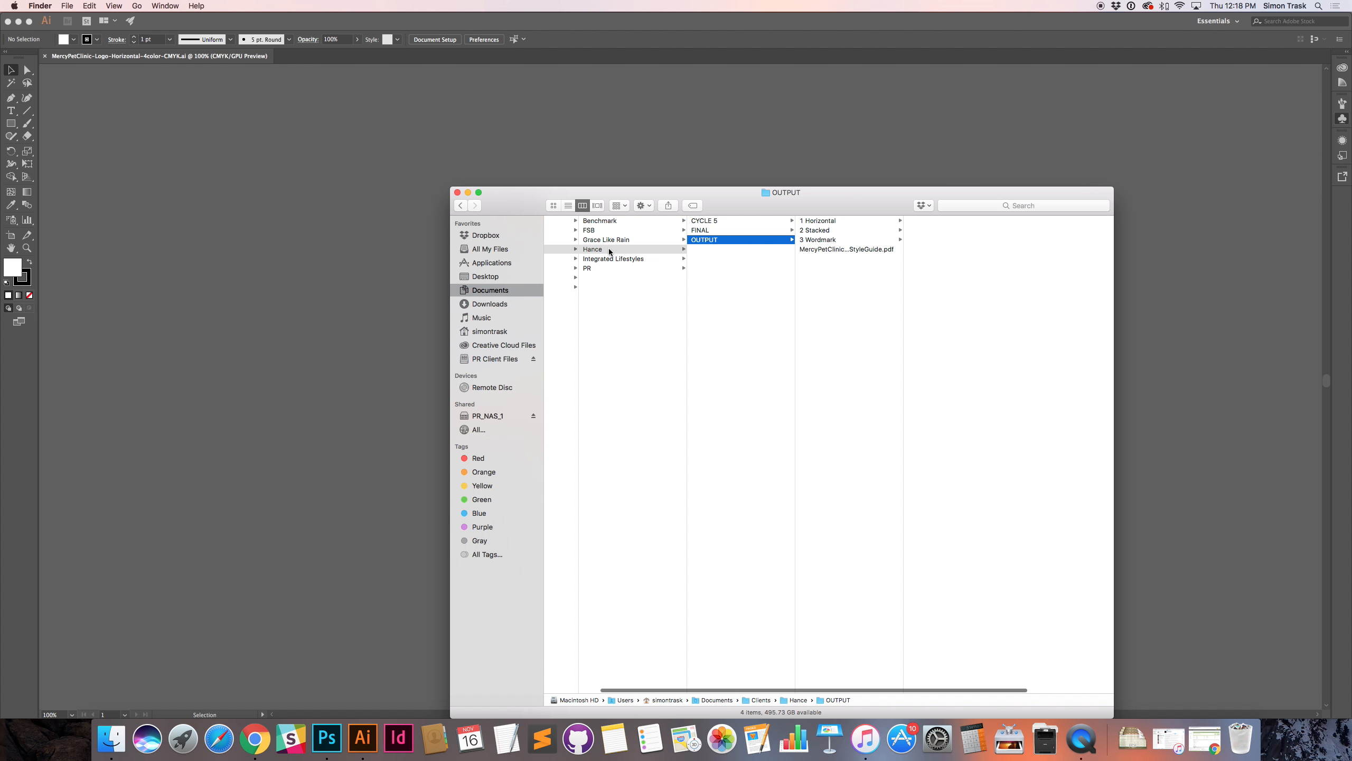
scroll(736, 241, "right", 3)
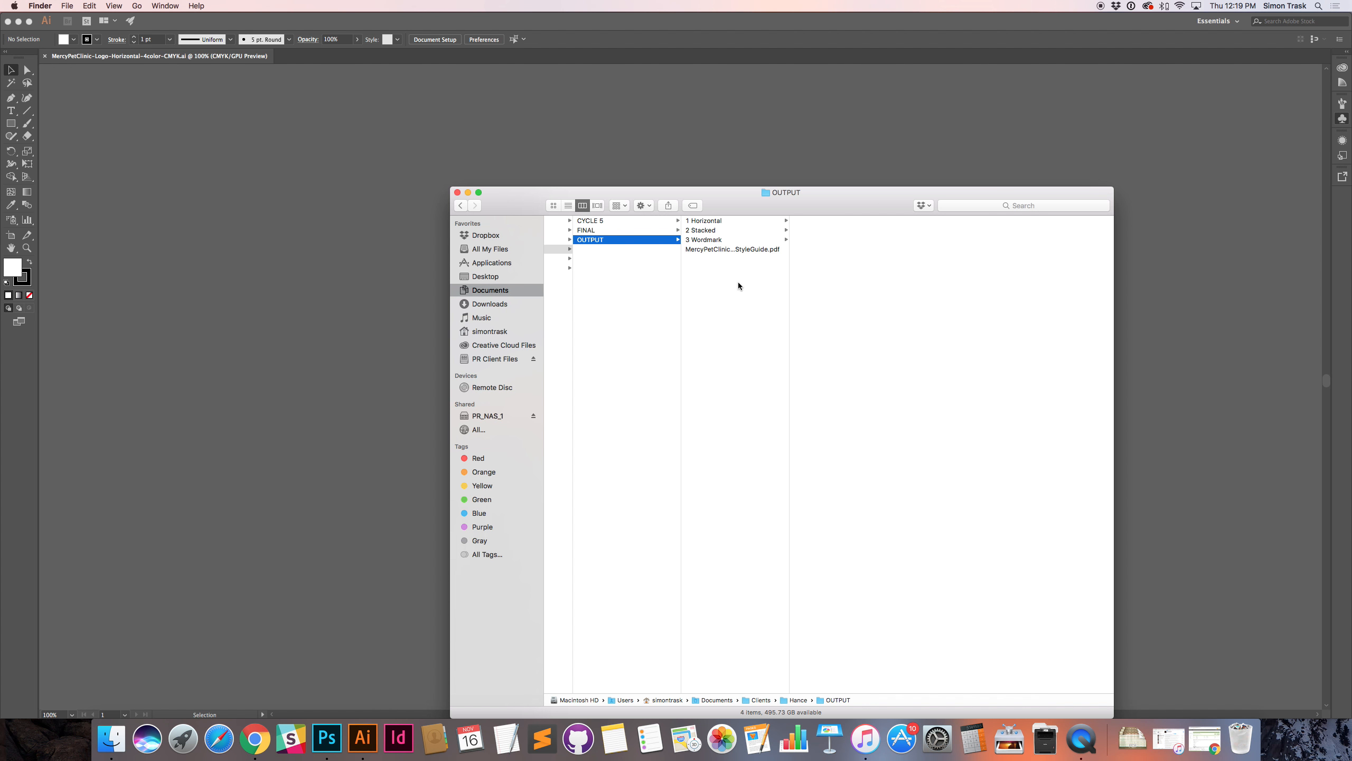
Step: Compress the three logo folders together with the brand style guide PDF in OUTPUT into one ZIP archive
left_click_drag(737, 277, 725, 210)
right_click(721, 237)
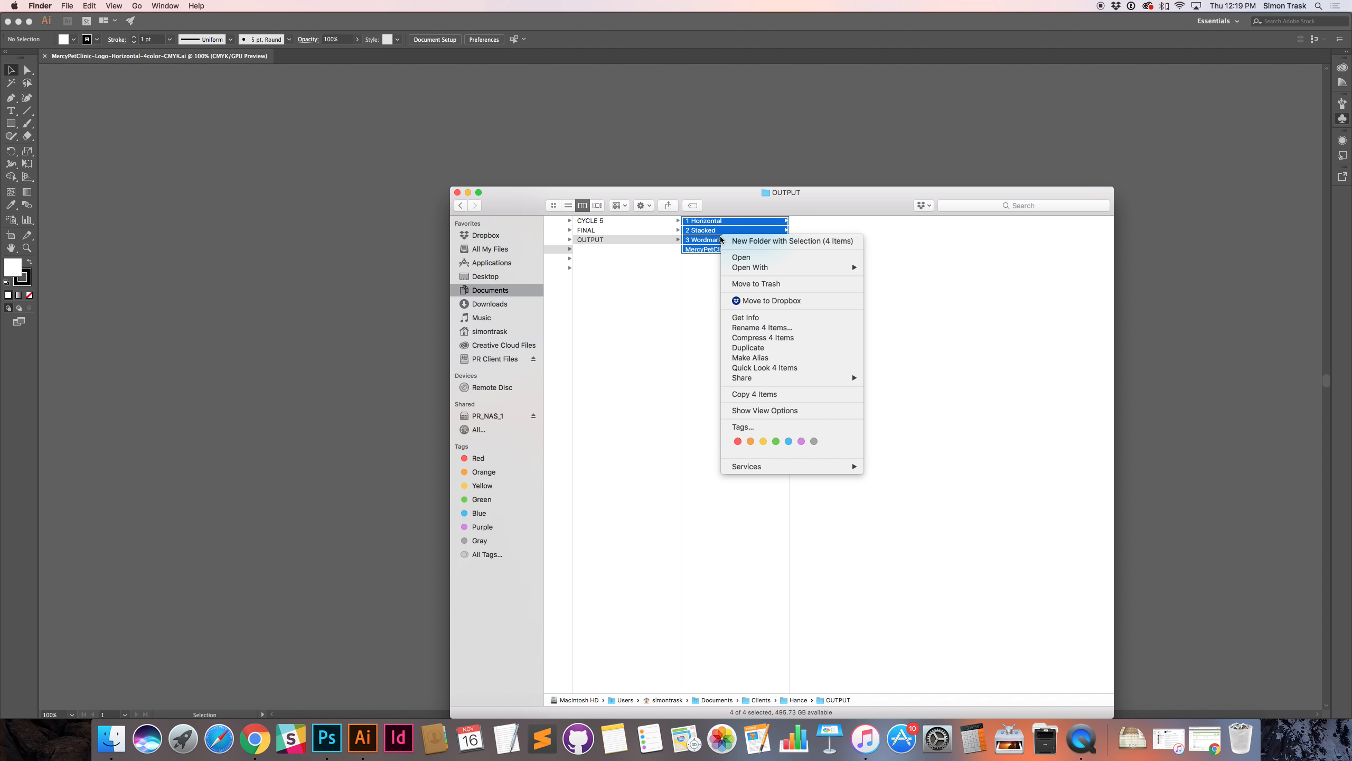
left_click(759, 337)
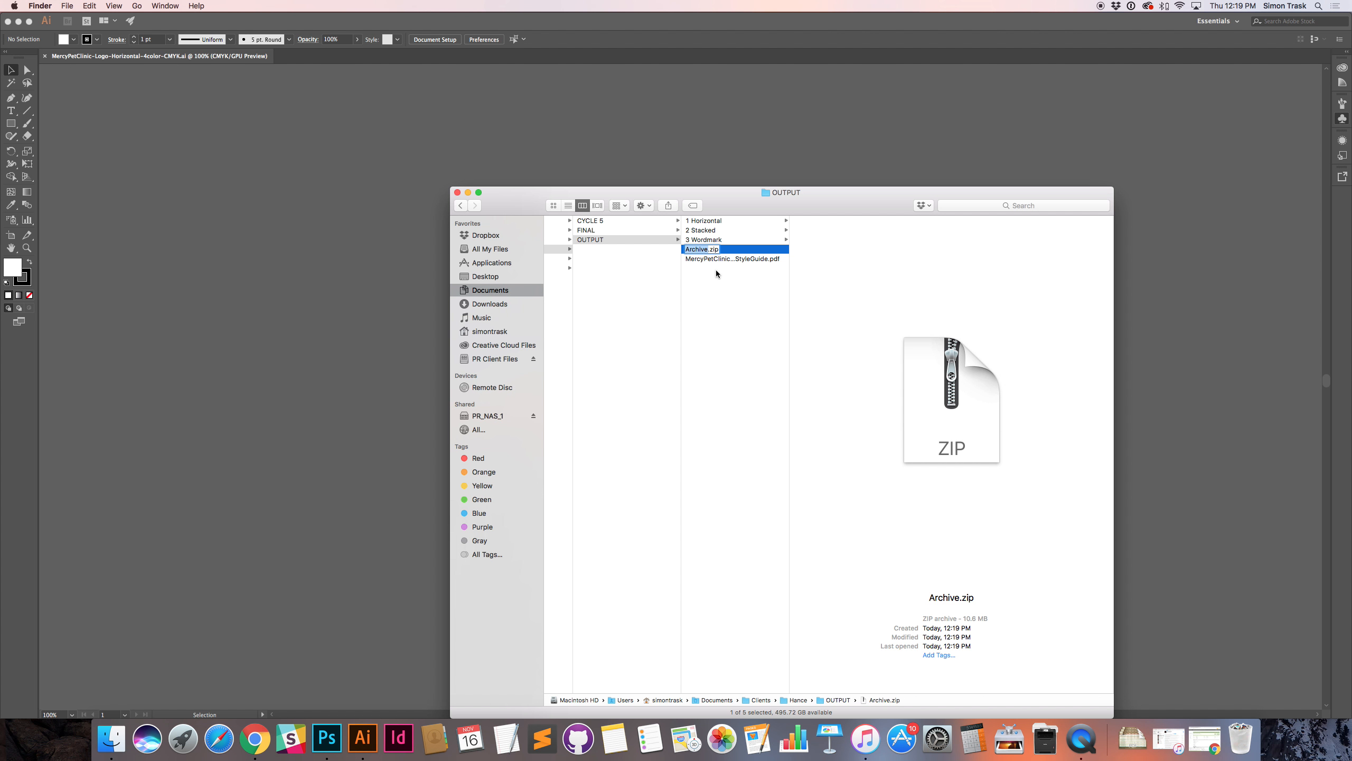
Step: Preview the logo, typography and color pages of MercyPetClinic-BrandStyleGuide.pdf and close the preview
left_click(738, 259)
key("space")
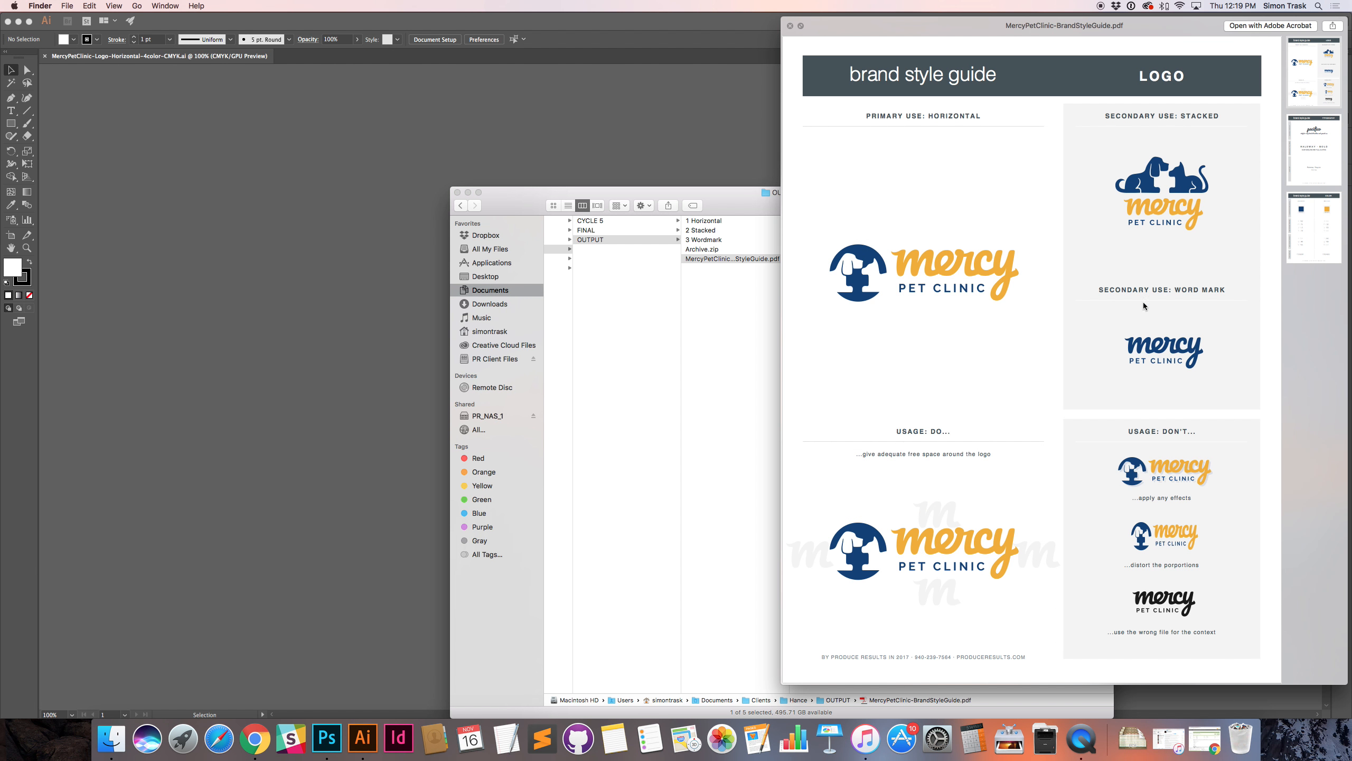
left_click(1305, 158)
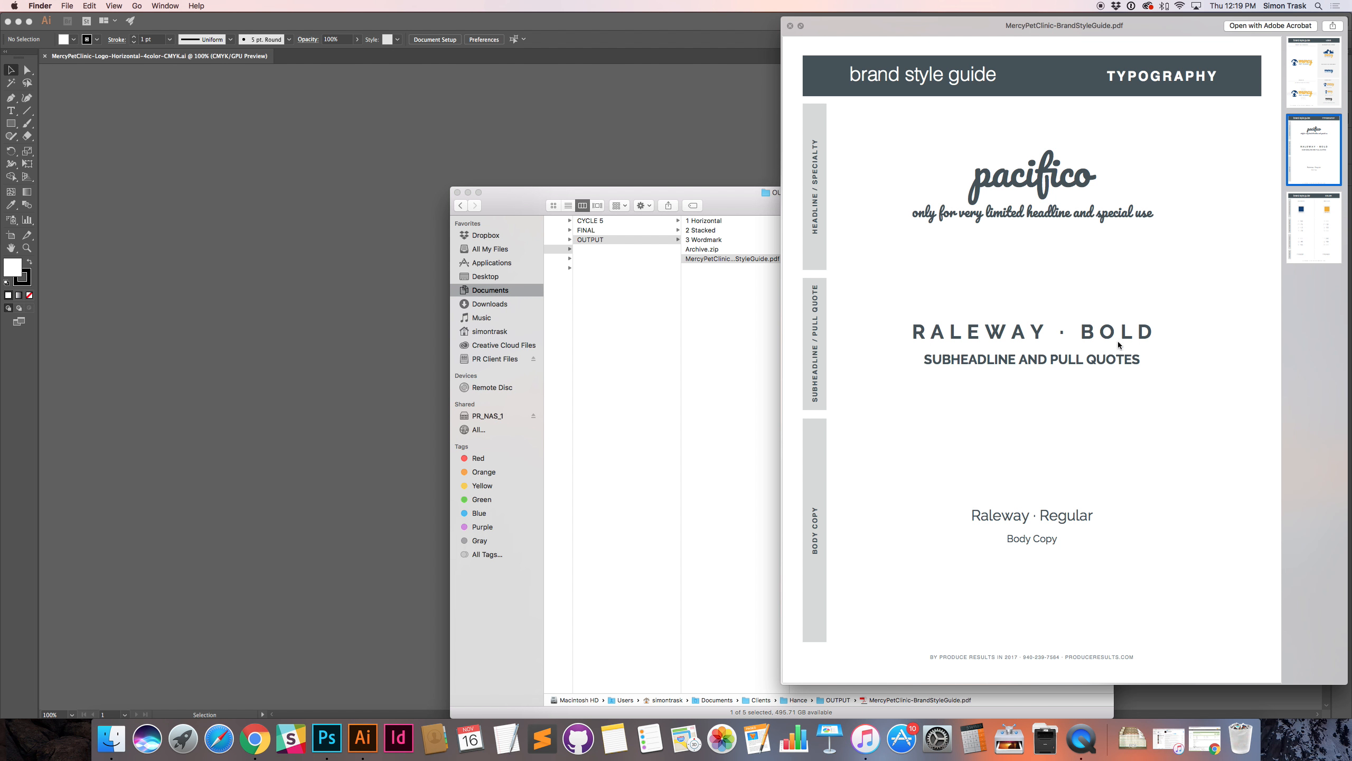
left_click(1328, 225)
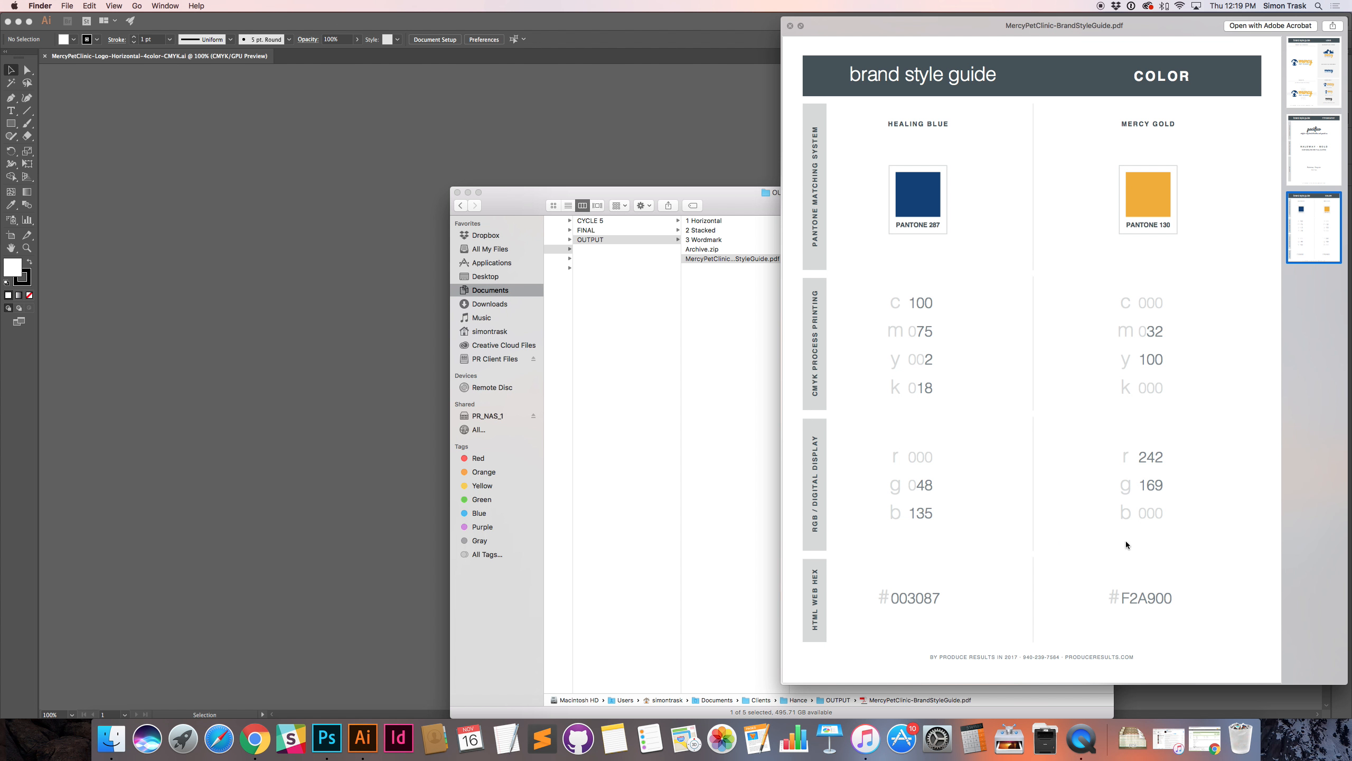
left_click(1318, 88)
left_click(1320, 241)
left_click(1306, 88)
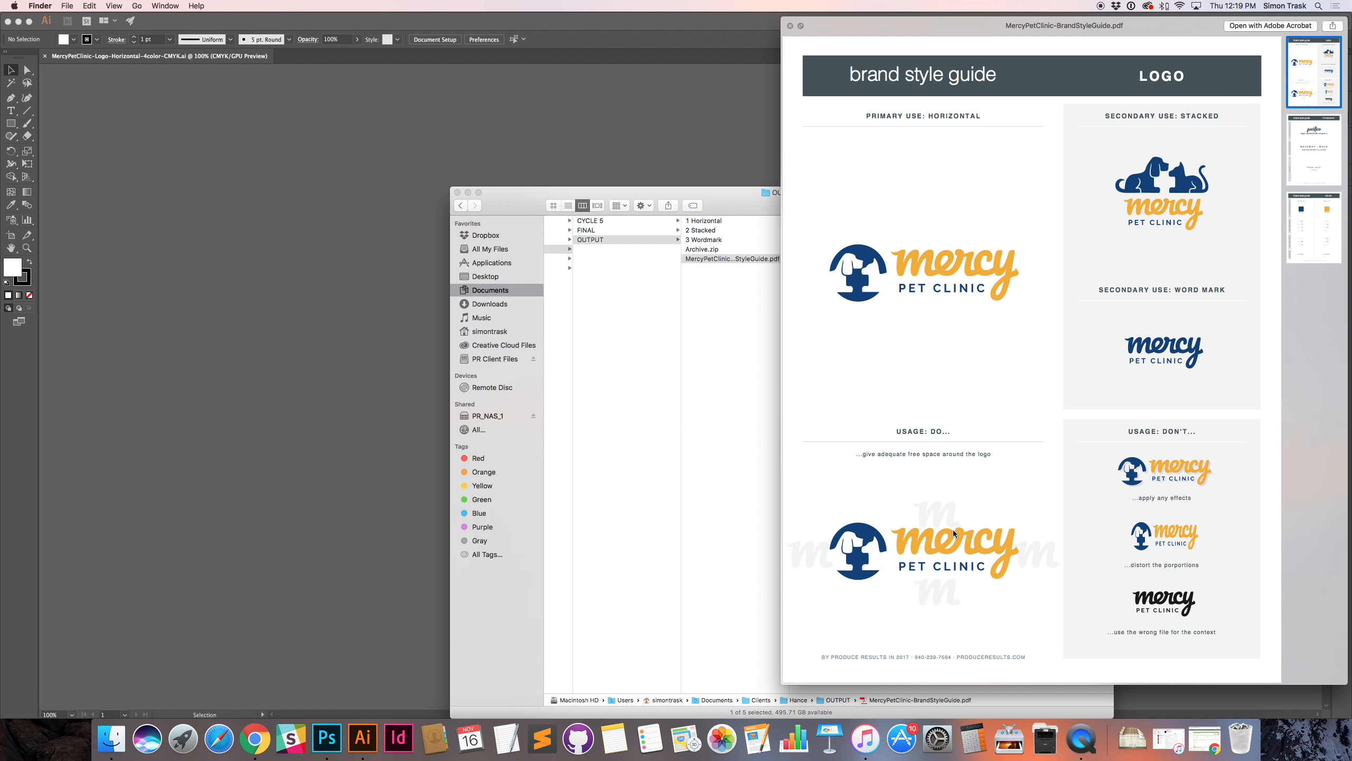
key("space")
left_click(712, 266)
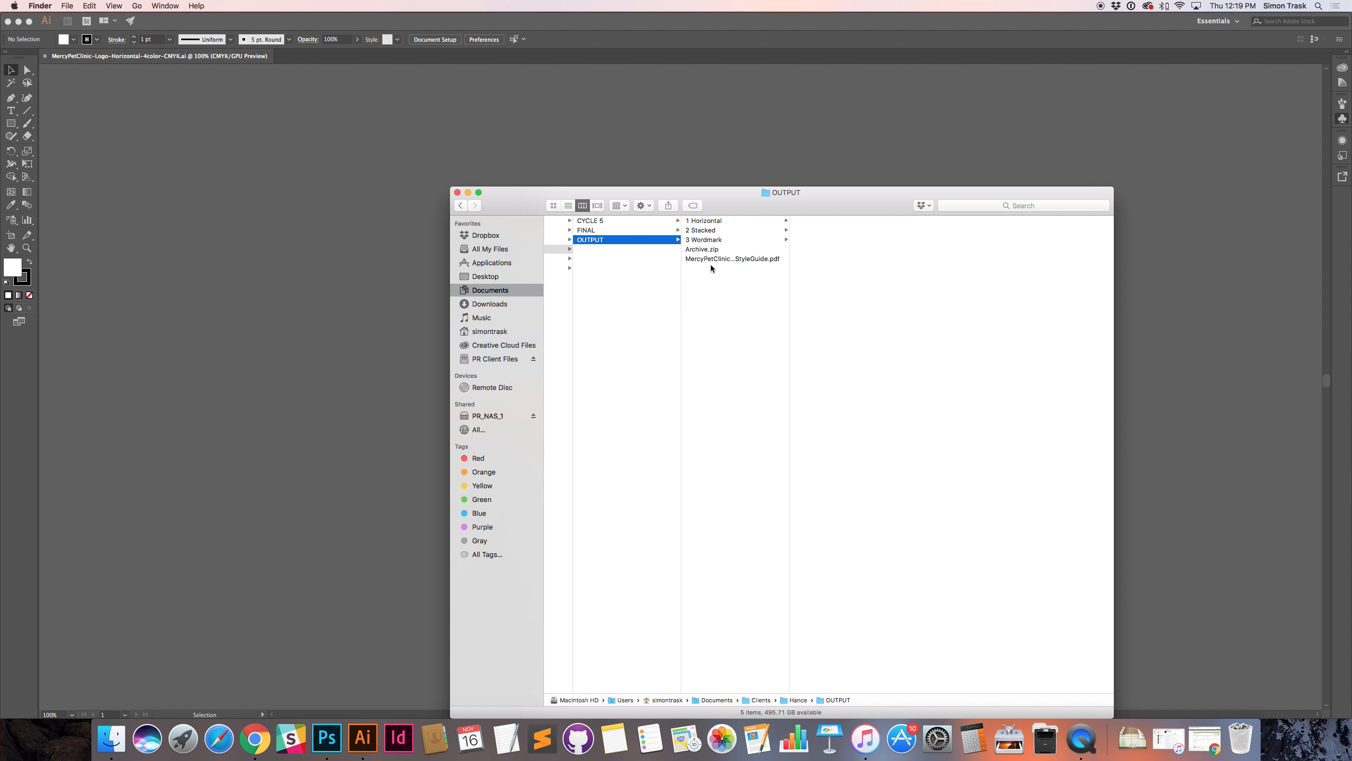
Step: Rename Archive.zip in OUTPUT as MercyPetClinic-Logo-FileLibrary.zip, reusing the name copied from MercyPetClinic-Logo-Final.ai in FINAL
left_click(707, 258)
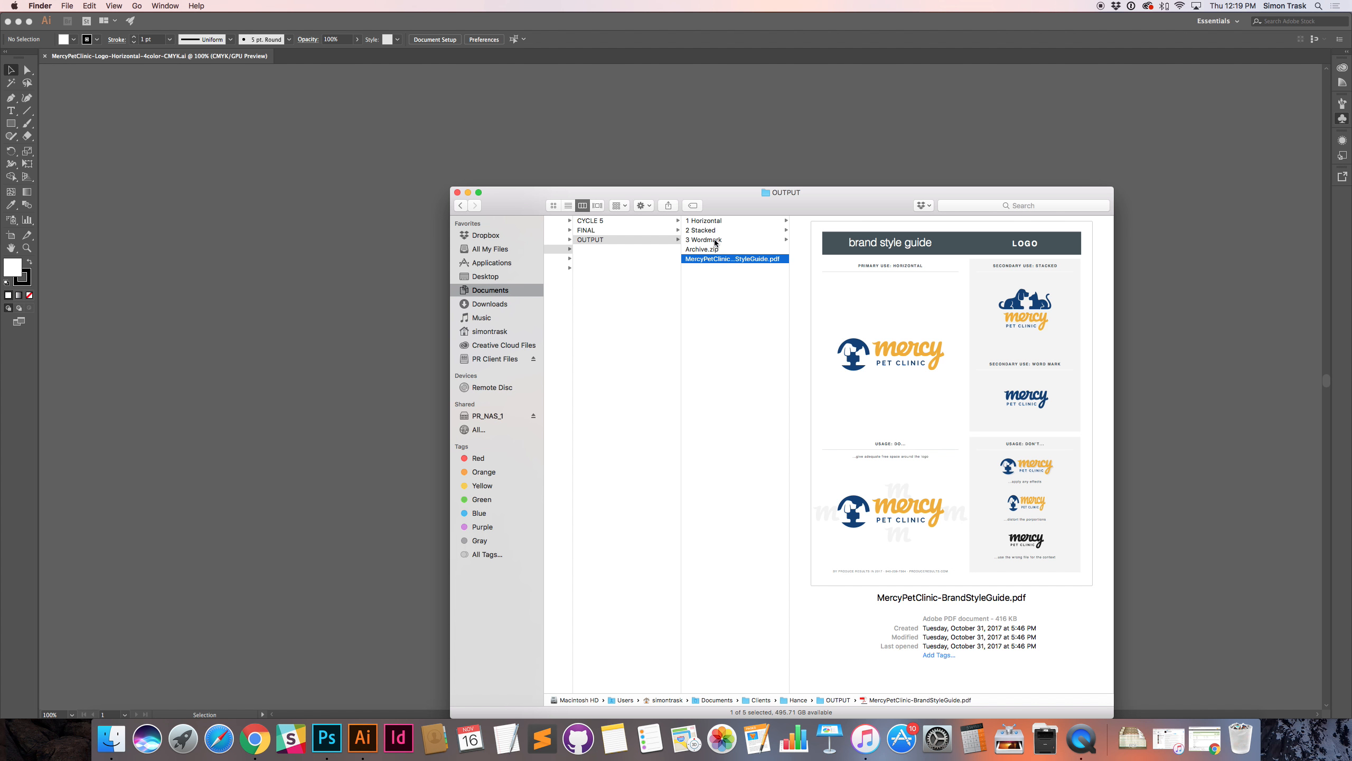
left_click(702, 239)
left_click(667, 230)
left_click(733, 219)
left_click(717, 222)
key("super+c")
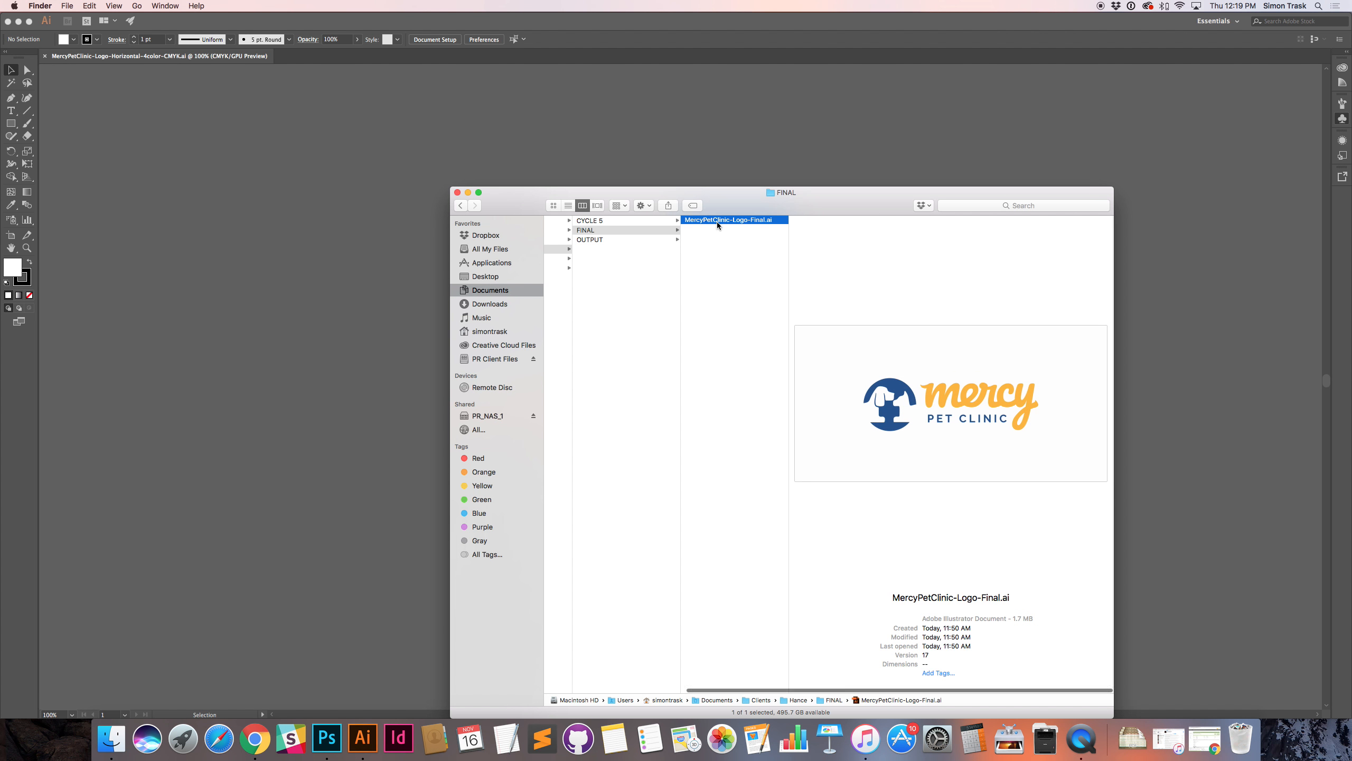
left_click(668, 239)
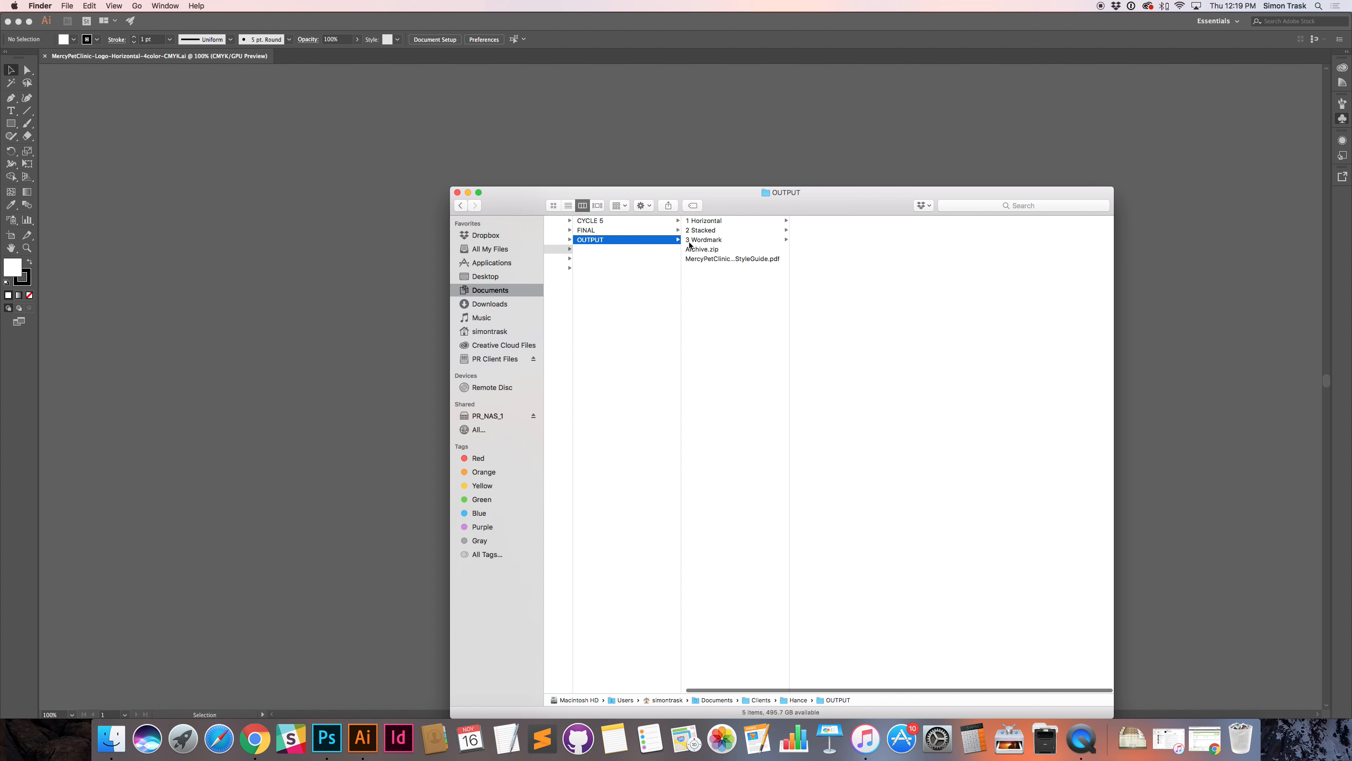
left_click(699, 249)
key("super+v")
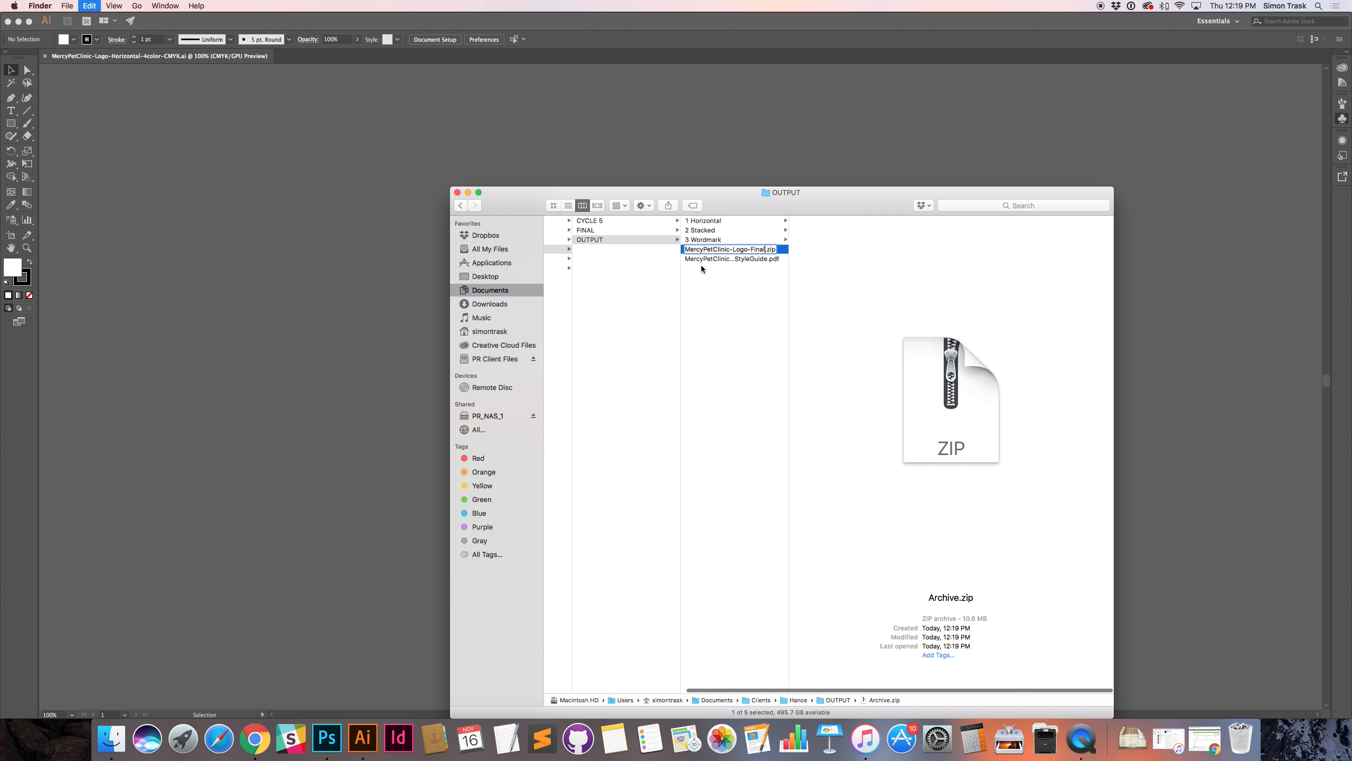
key("BackSpace")
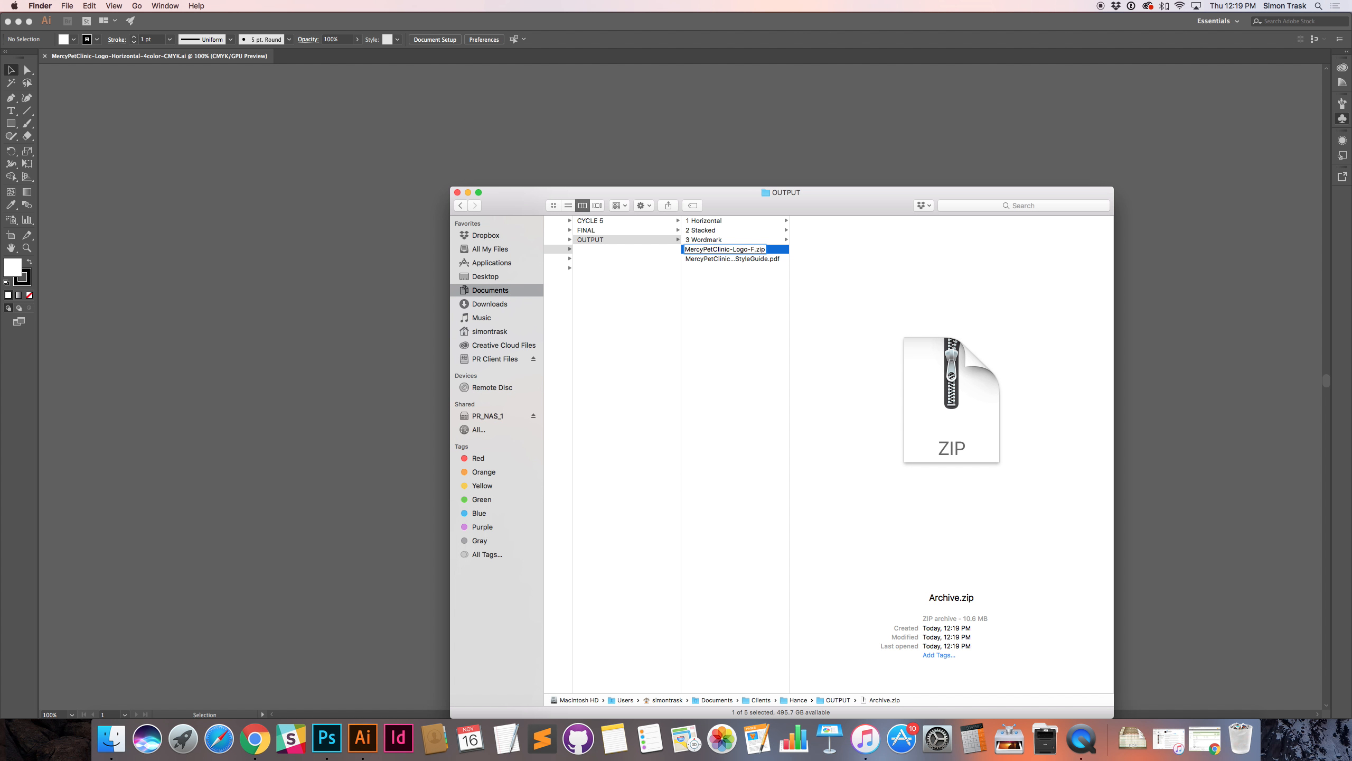
type("ileLibrary")
key("Return")
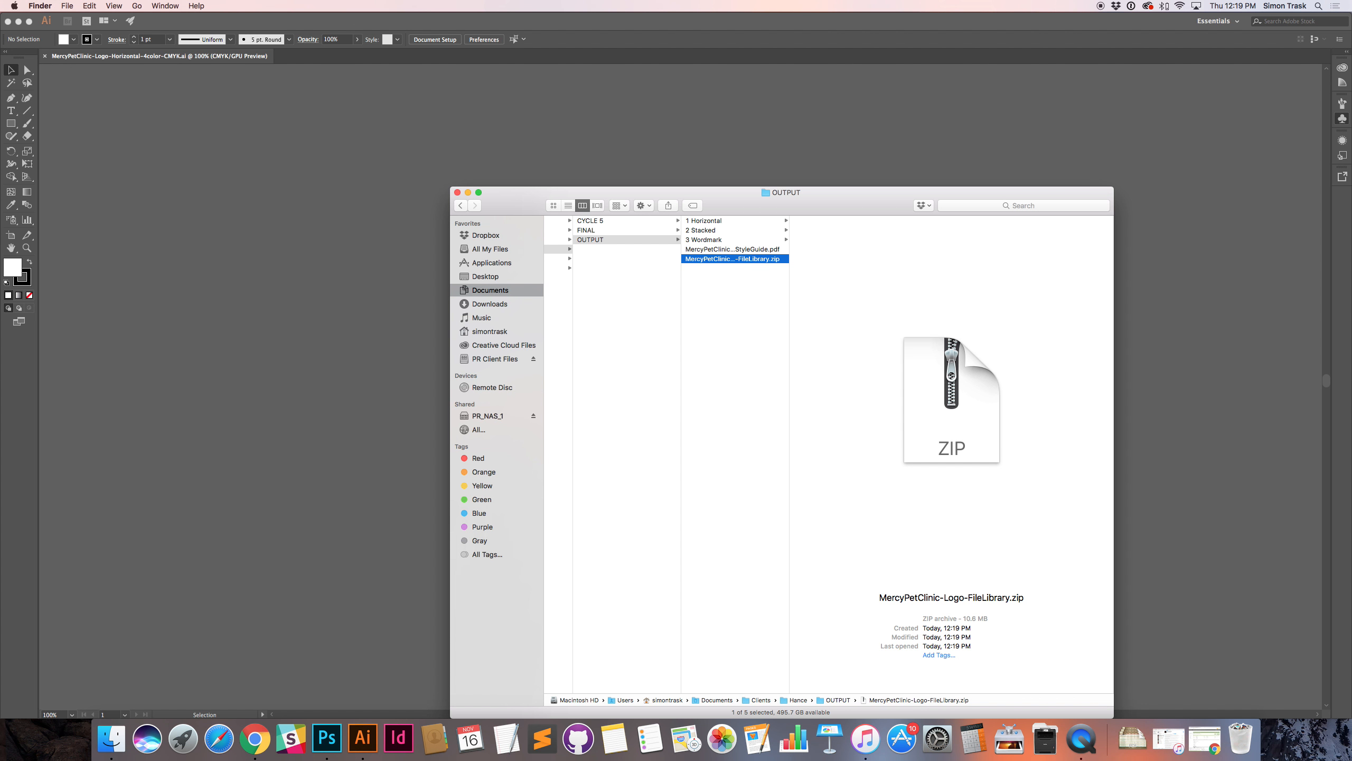
Step: Widen the column listing the OUTPUT contents so the full file names fit
left_click(733, 274)
left_click(767, 258)
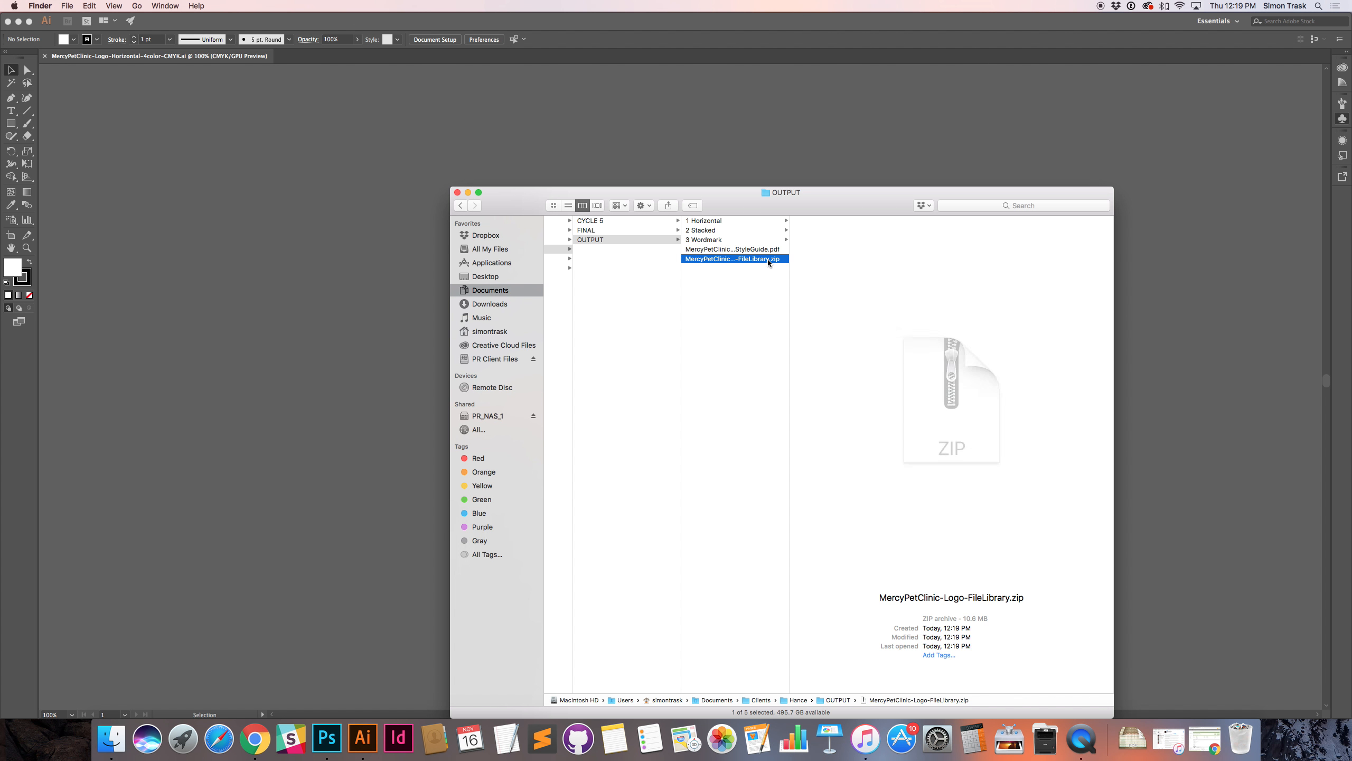
double_click(789, 288)
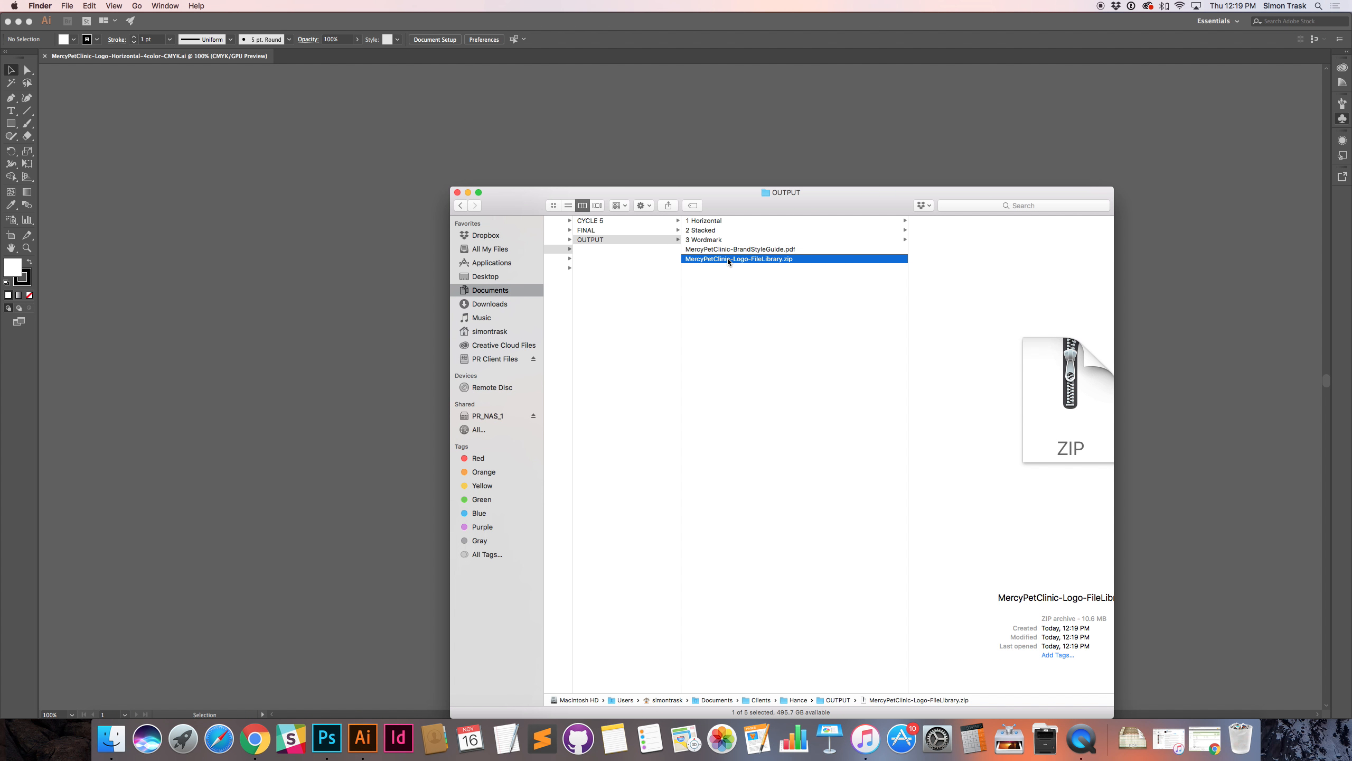